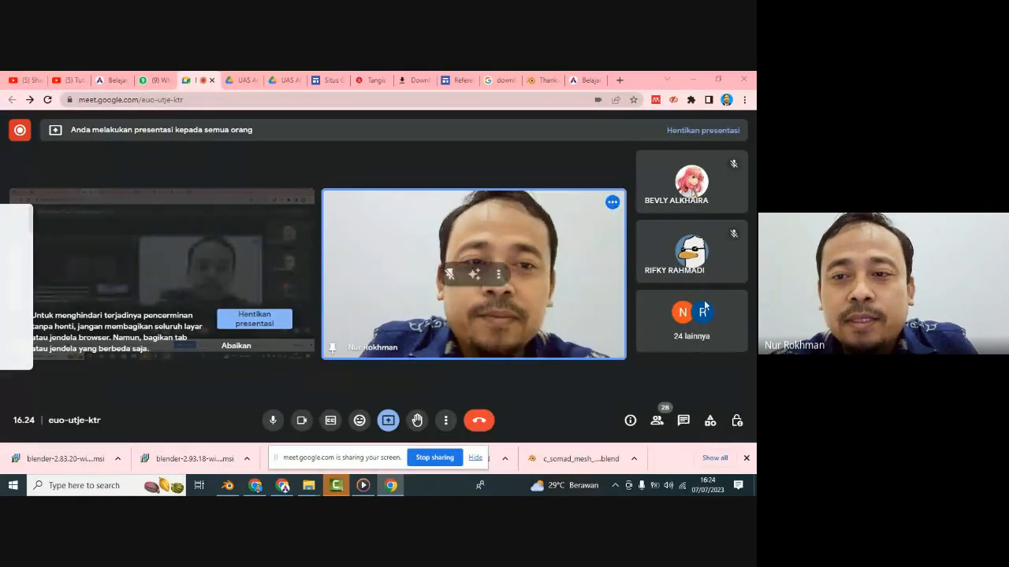
- Check the speaker volume and unpin the presenter's own video tile in the meeting
left_click(669, 485)
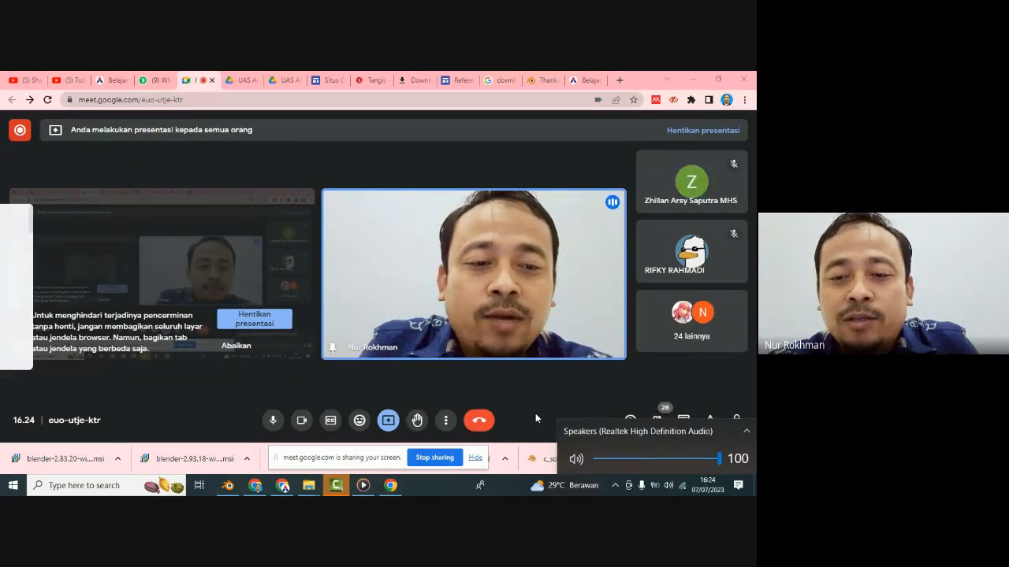
mouse_move(480, 272)
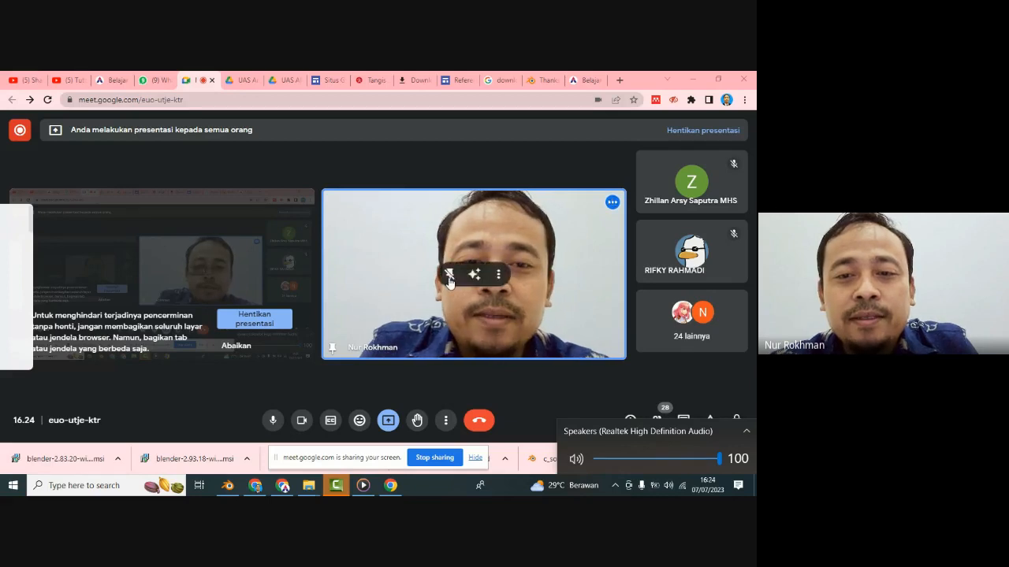
left_click(449, 274)
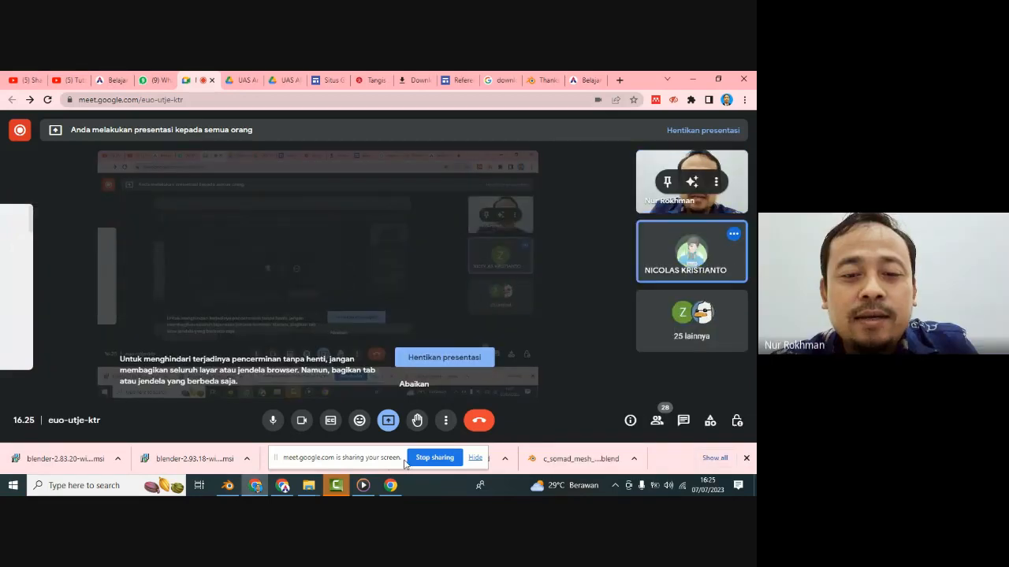
- Switch to Media Player and skim the early part of the "materi wajah" video, examining the character's body and face rigging
mouse_move(367, 491)
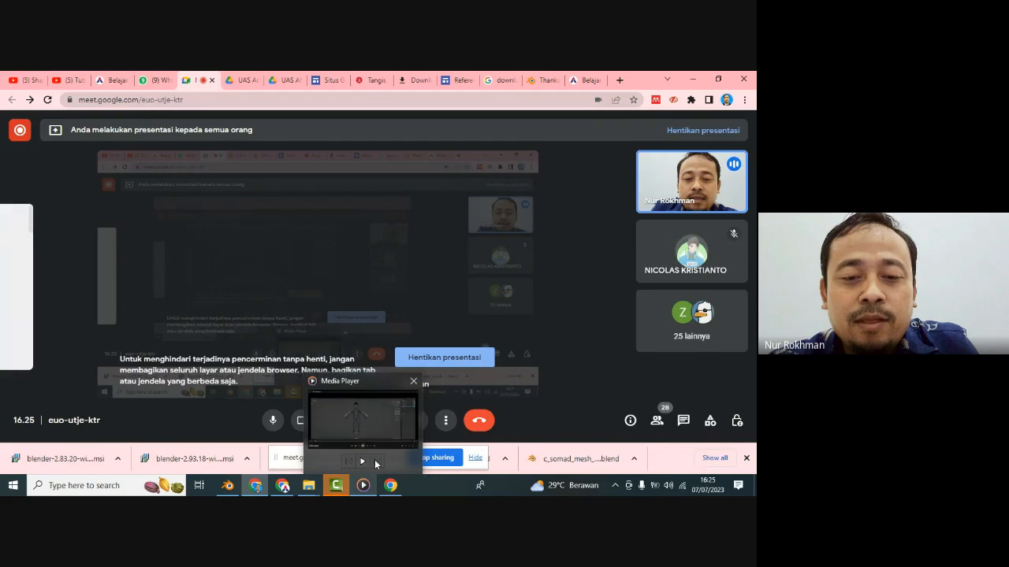
left_click(383, 423)
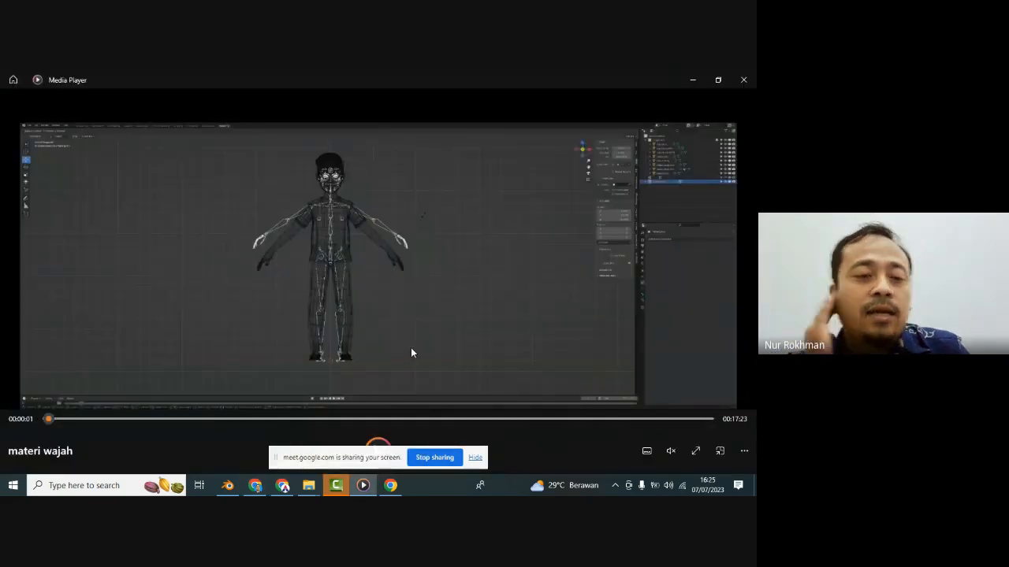
left_click(596, 420)
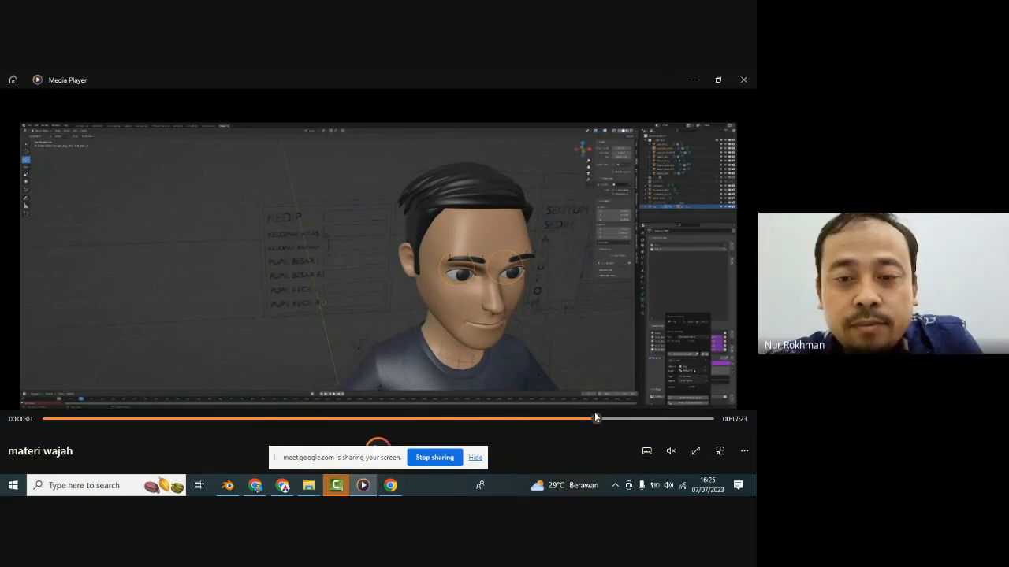
left_click(60, 420)
left_click_drag(60, 419, 48, 419)
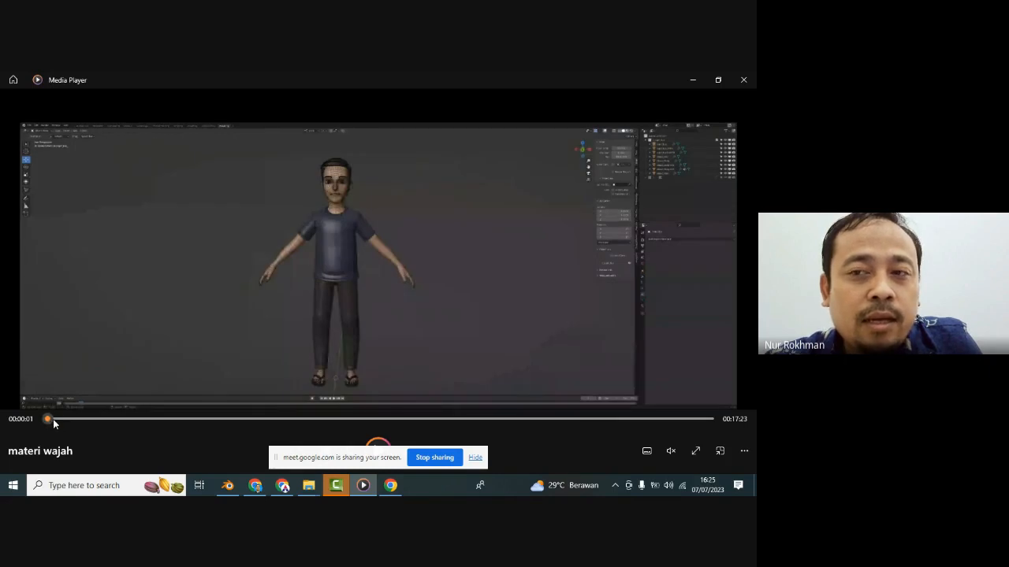
left_click_drag(54, 423, 81, 421)
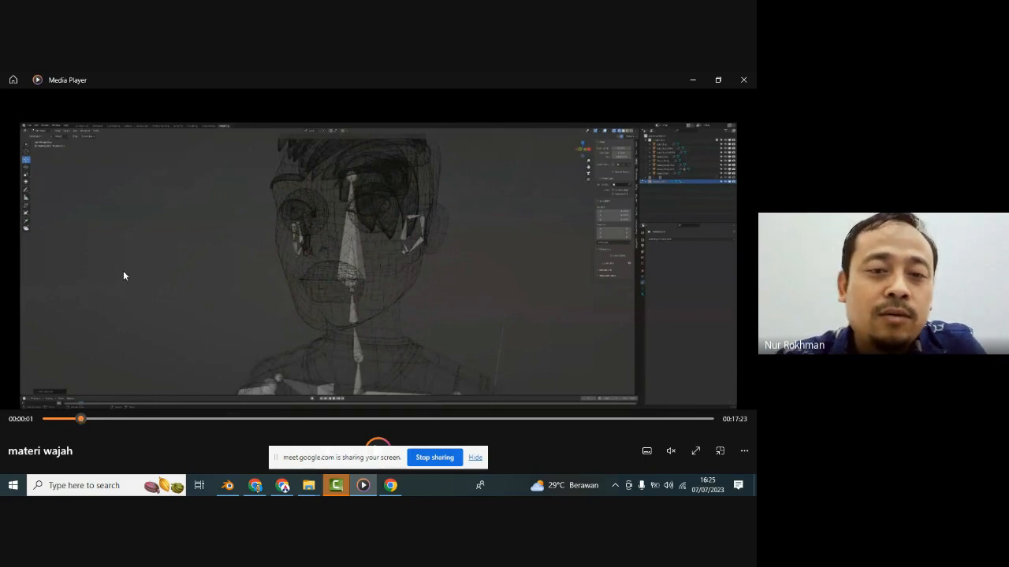
left_click(94, 420)
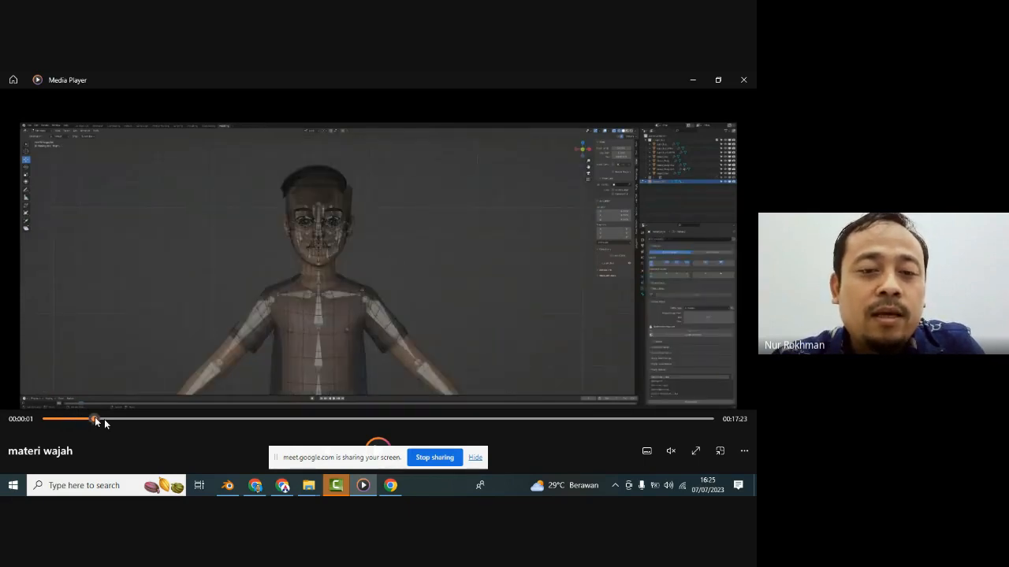
left_click(106, 419)
left_click(100, 418)
left_click_drag(101, 422, 120, 425)
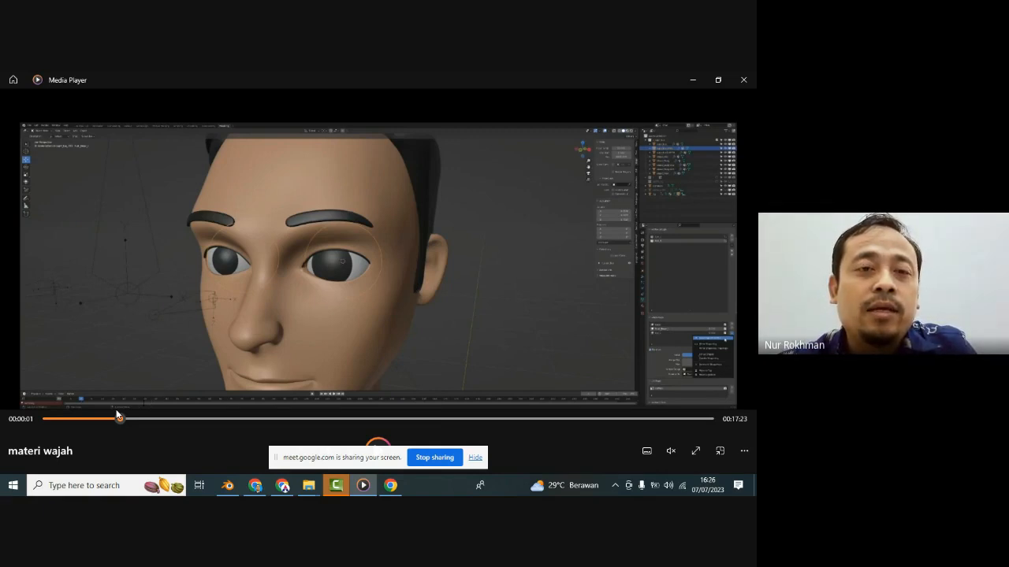
- Skim the middle and later parts of the video, examining the facial control panel, weight painting and pupil controls
left_click(332, 418)
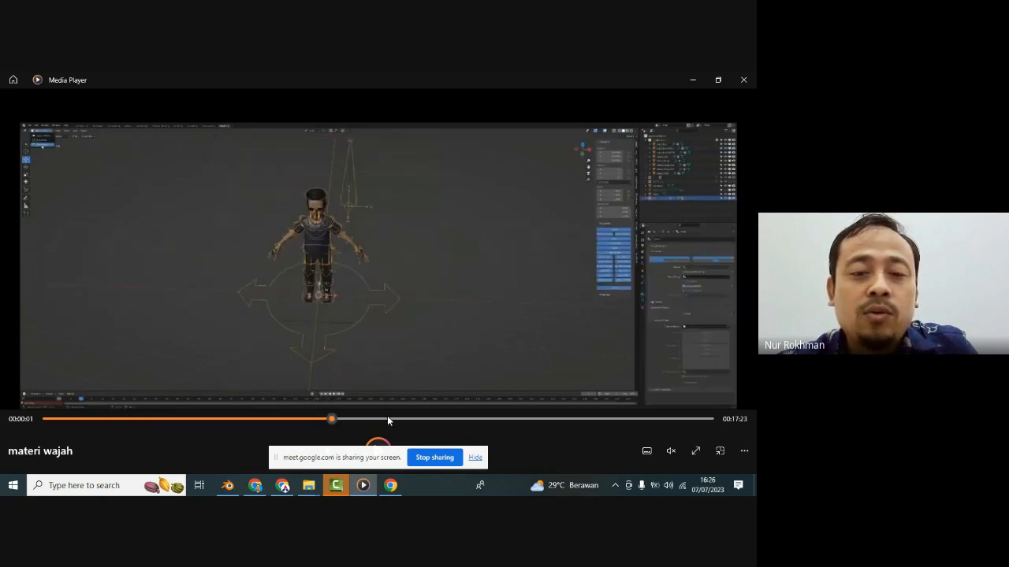
left_click(388, 420)
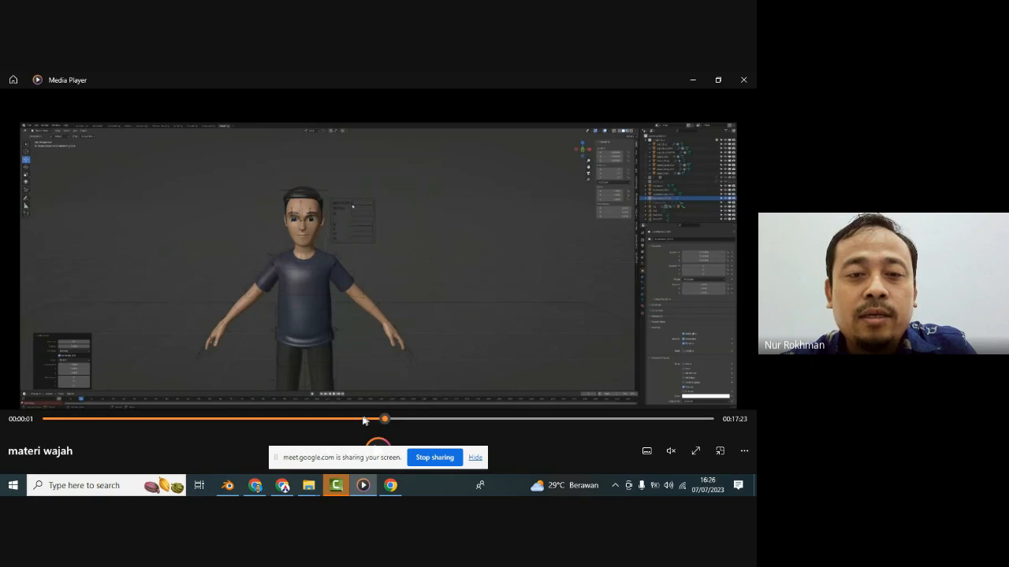
left_click(359, 419)
left_click(390, 419)
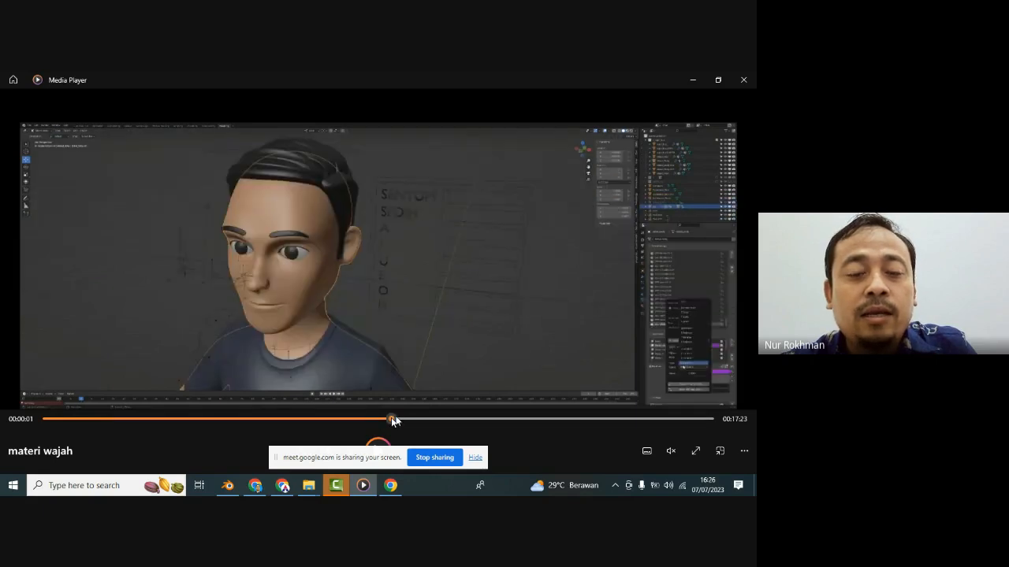
left_click(479, 420)
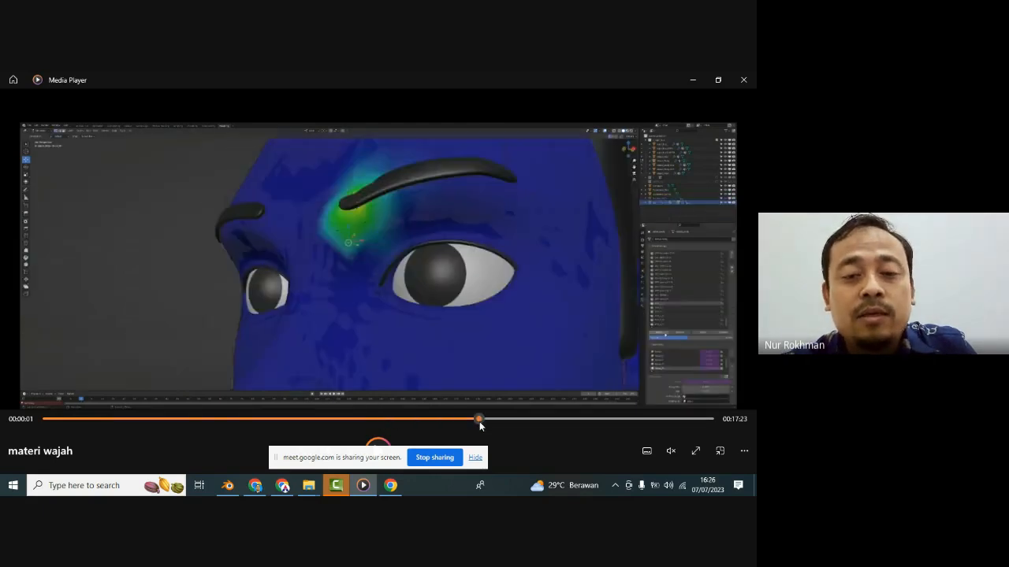
left_click(511, 420)
left_click(536, 420)
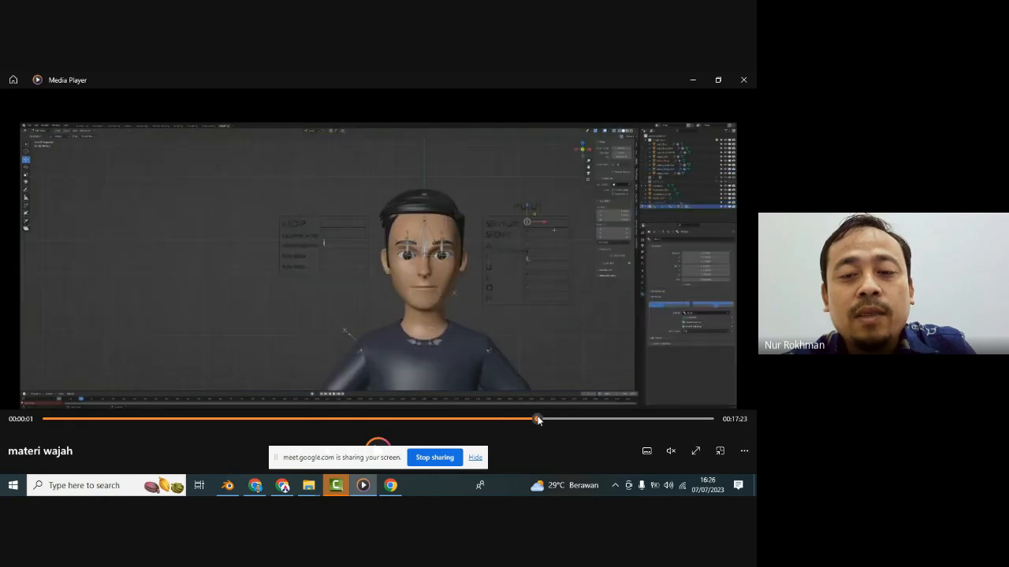
left_click(564, 419)
left_click(589, 419)
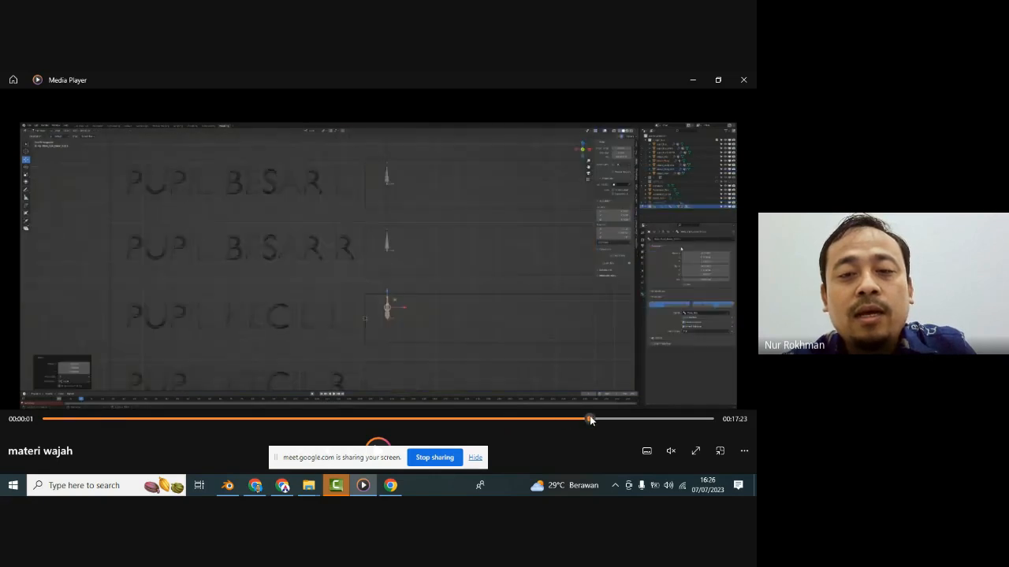
- Search Windows for "notepad" and open a blank Notepad document
left_click(121, 488)
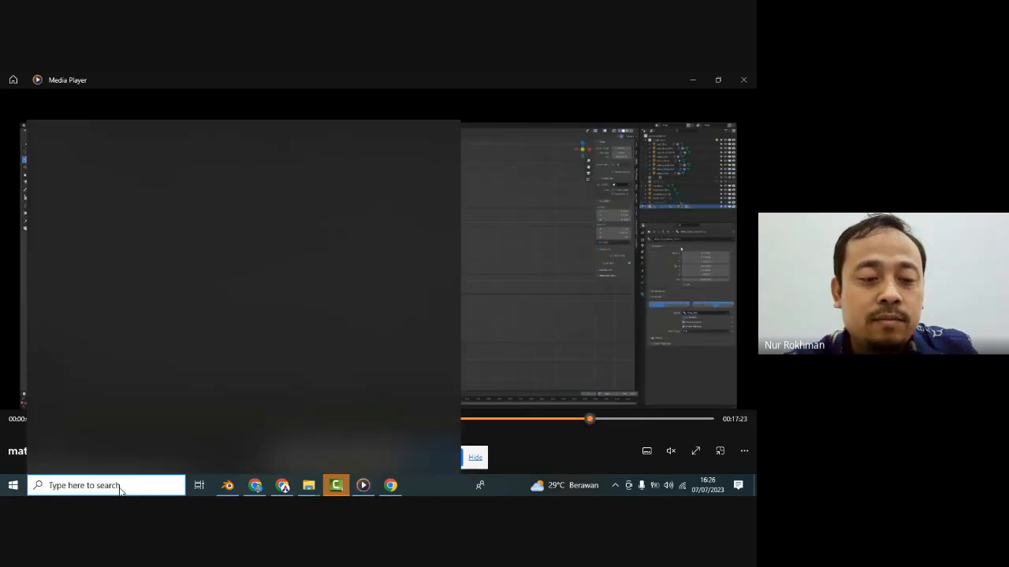
type("not")
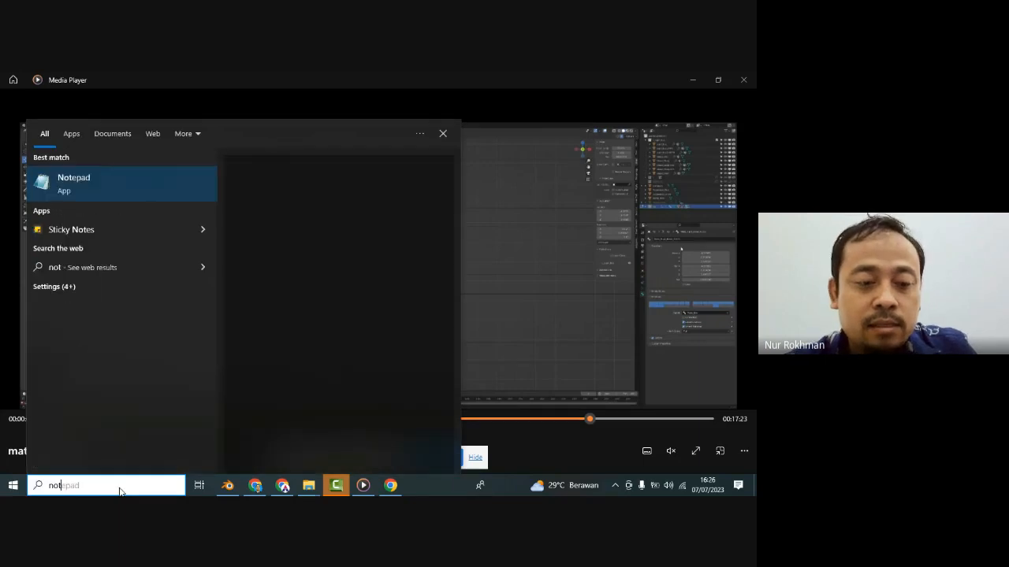
type("epad")
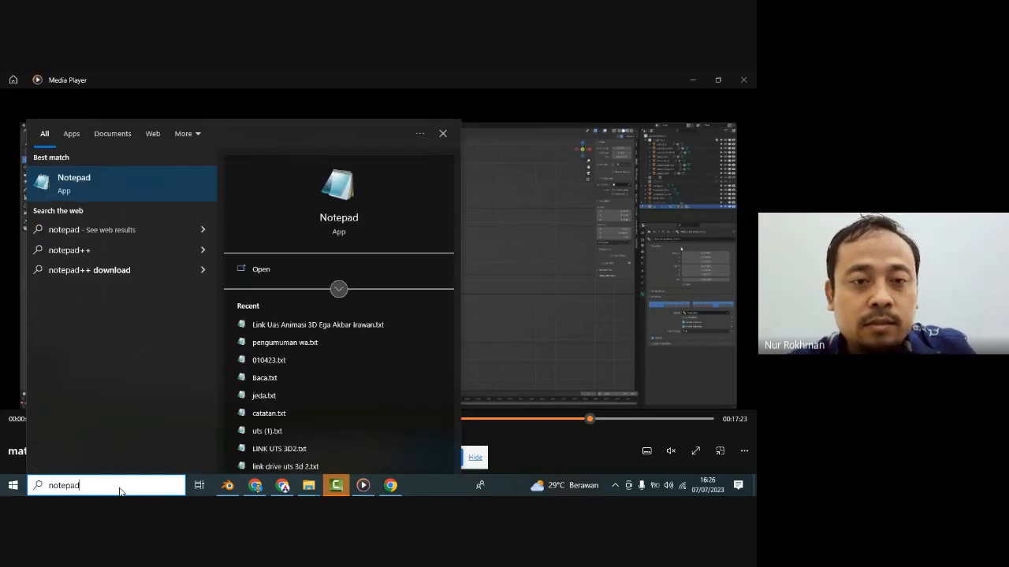
key("Return")
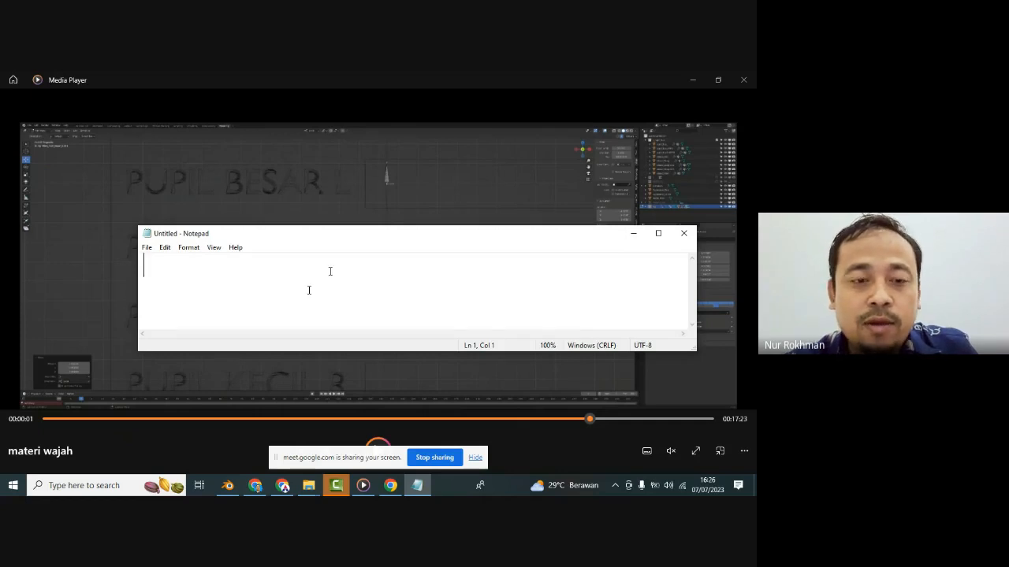
- Write the heading "karakter kedua :" with the first item "1. rigify body", and make the note window taller
type("karakter kedua :")
key("Return")
type("1. rigi")
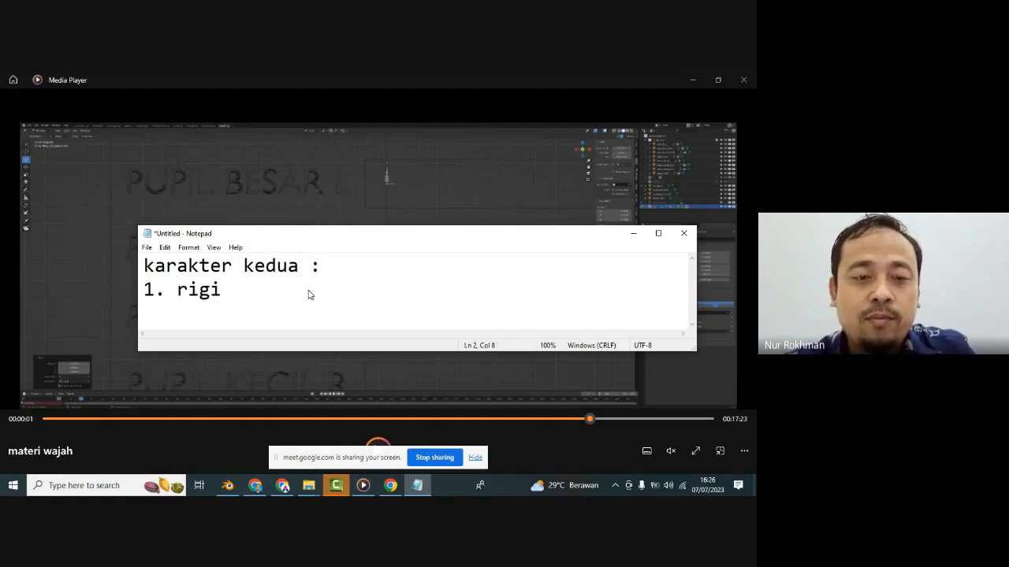
type("fy bodu")
key("BackSpace")
type("y")
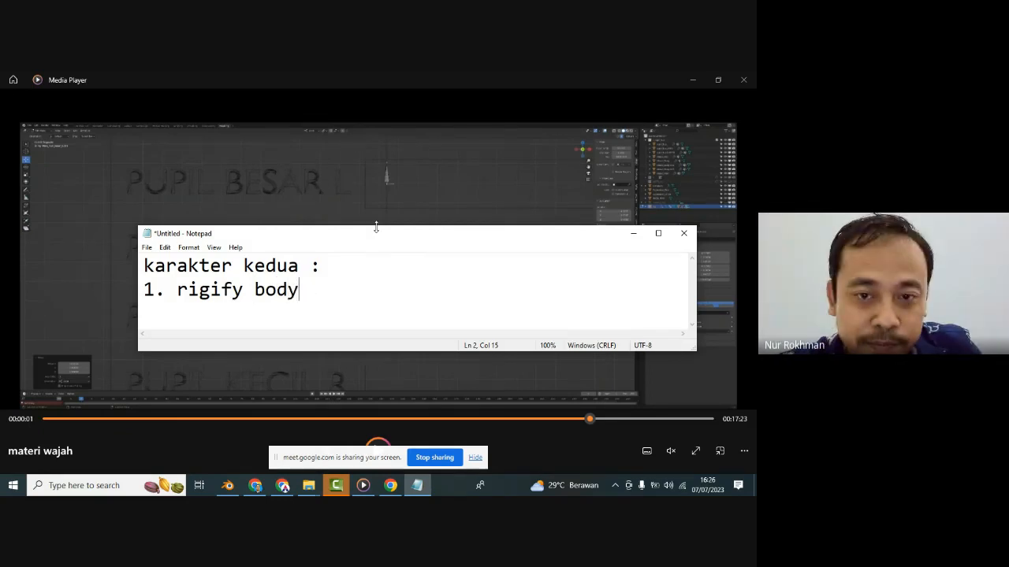
left_click_drag(375, 227, 394, 119)
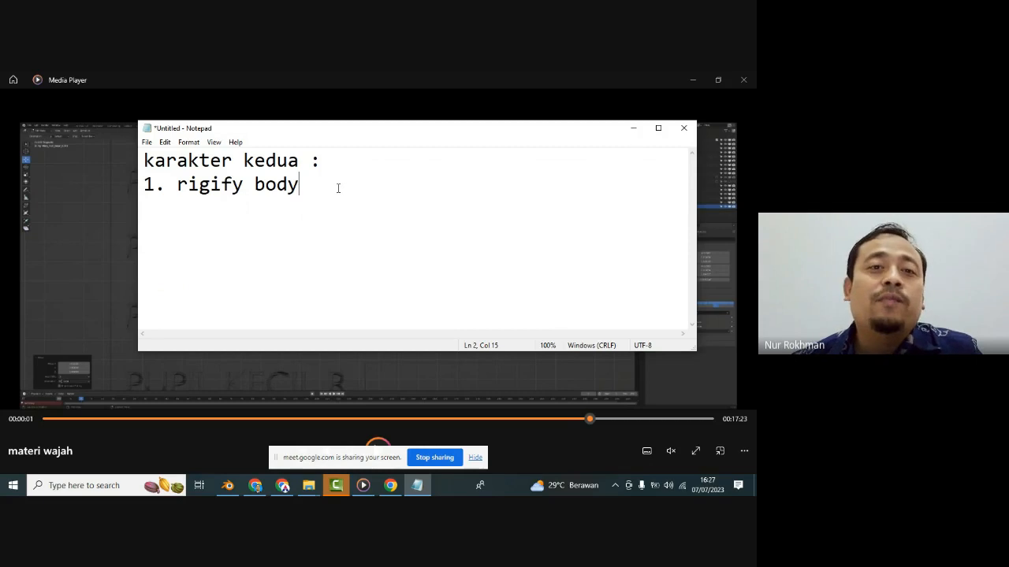
- Add the second list item "2. konsep dasar shape key" on its own line
key("Return")
type("2. ")
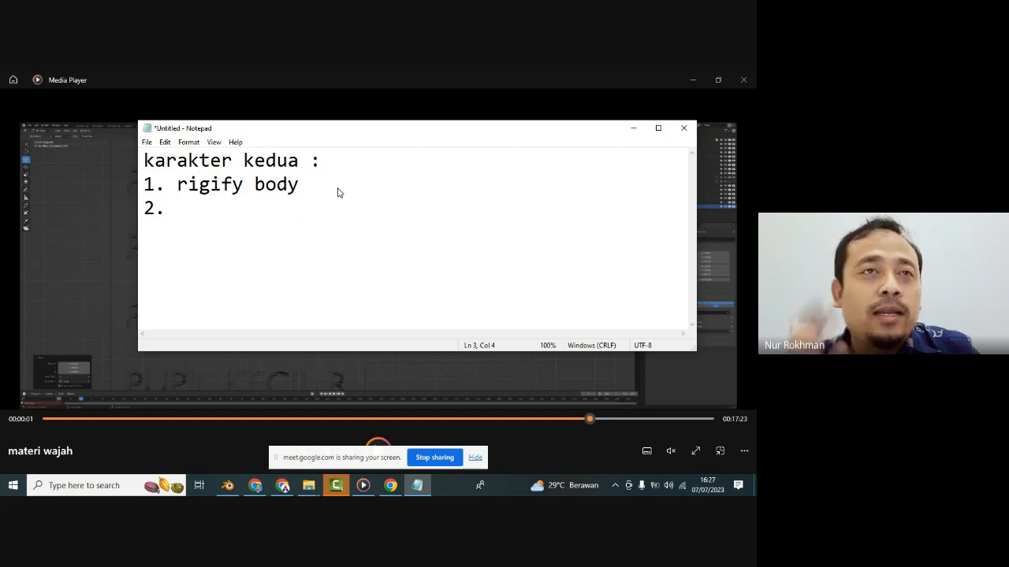
type("konsep")
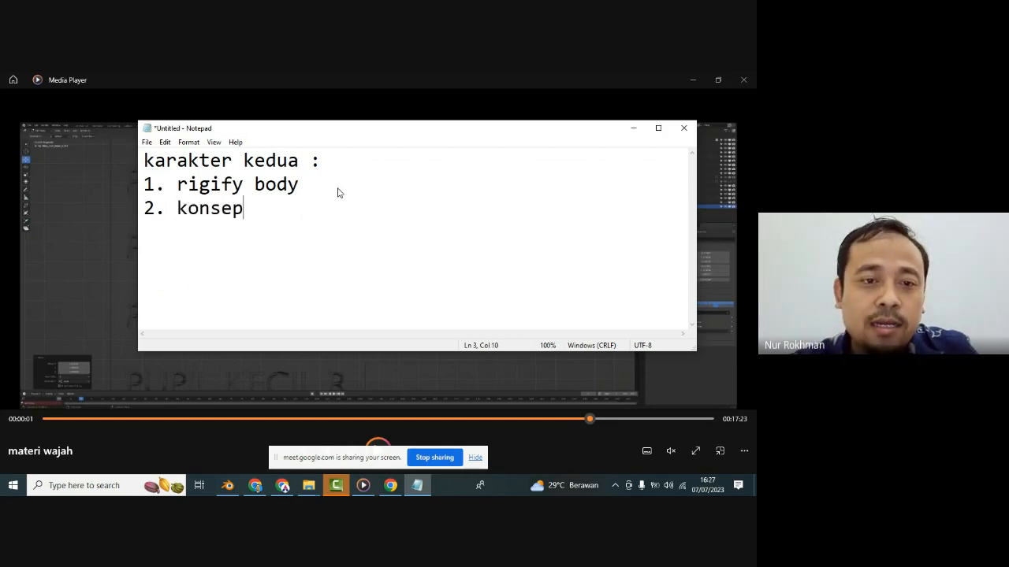
type(" dasar ")
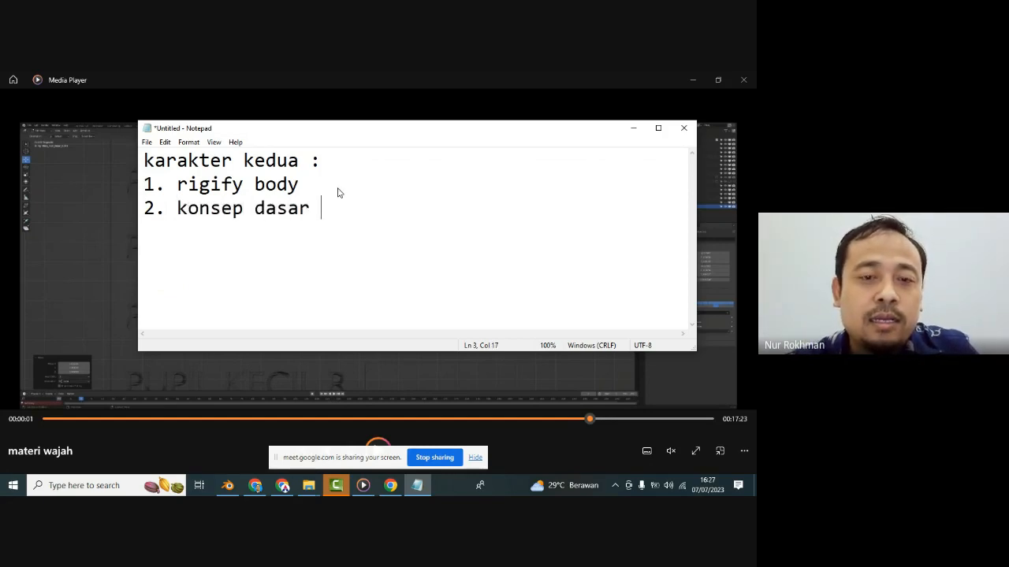
type("shape ")
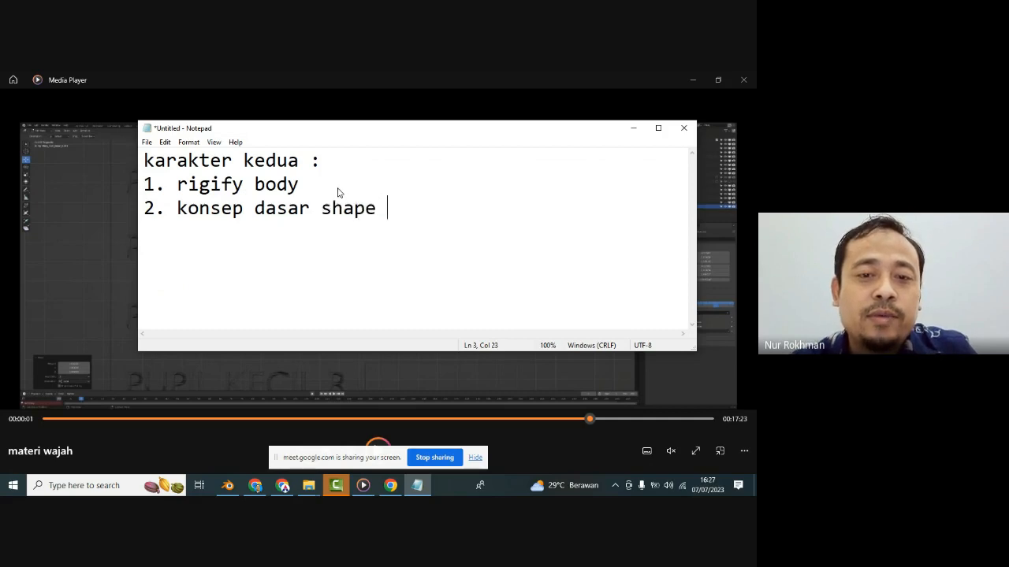
type("key")
key("Return")
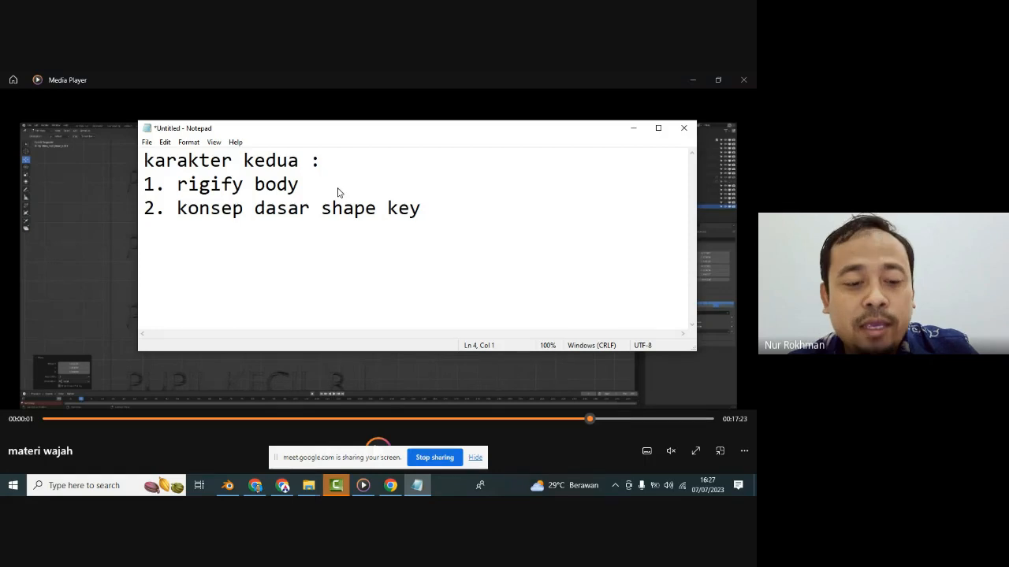
- Begin the third list item with "3. cara membuat pose wajah dengan" below the shape key item
type("3. ")
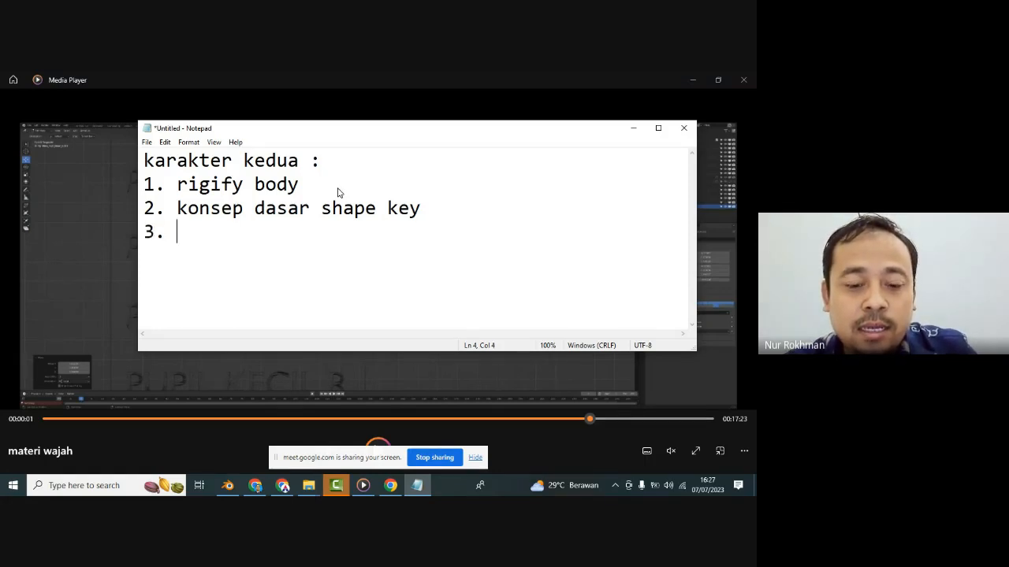
type("cara membuat ")
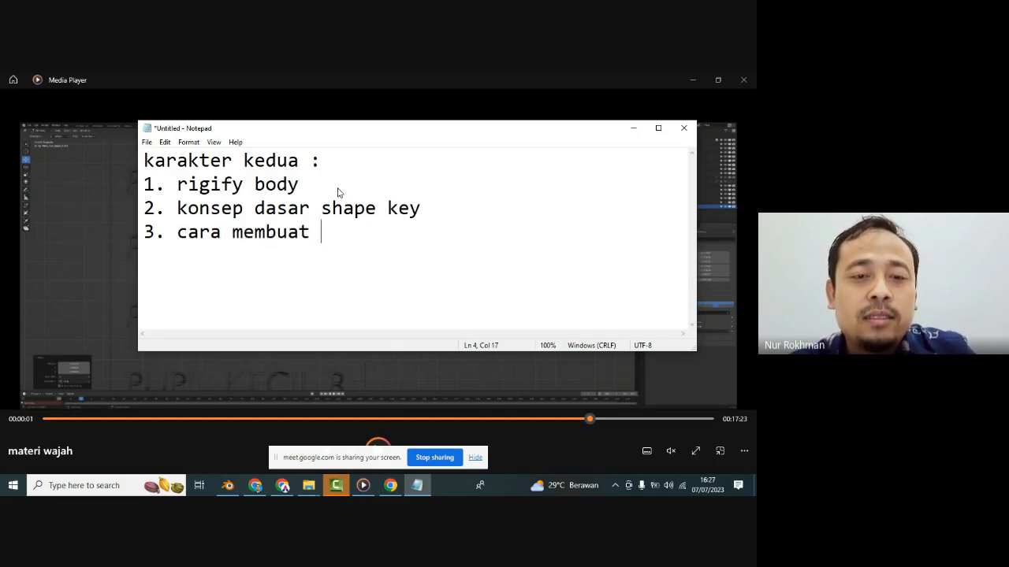
type("pose ")
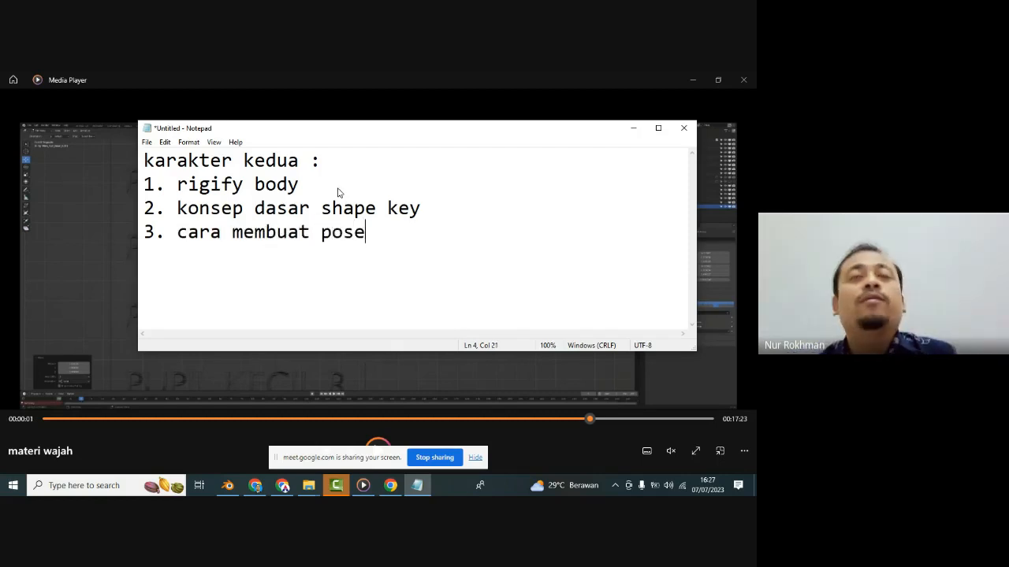
type("wajah")
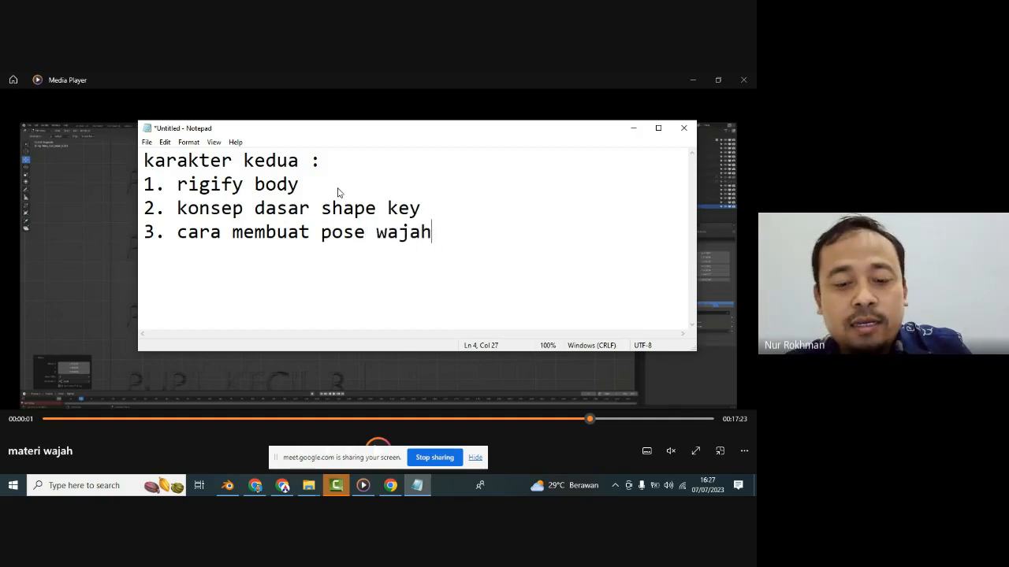
type(" dengan pl")
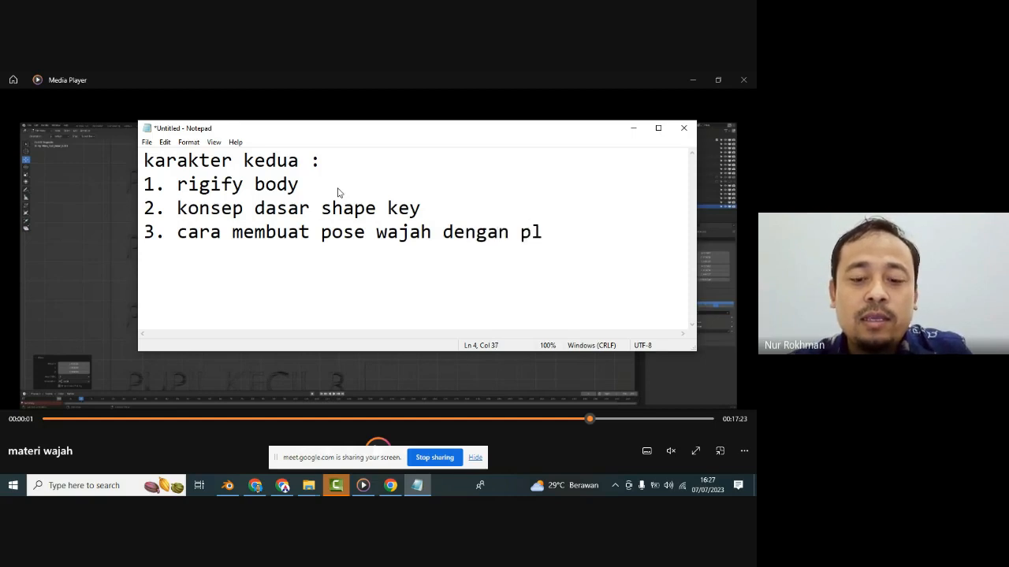
key("BackSpace")
type("oly")
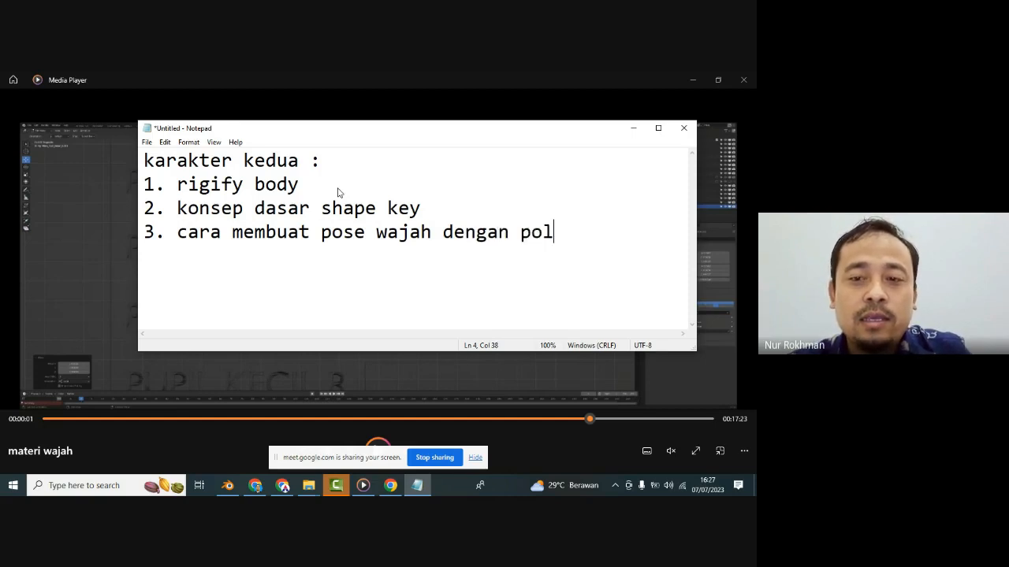
key("BackSpace")
key("BackSpace")
key("BackSpace")
key("BackSpace")
- Complete the third list item with "edit poly / sclupting"
type("e")
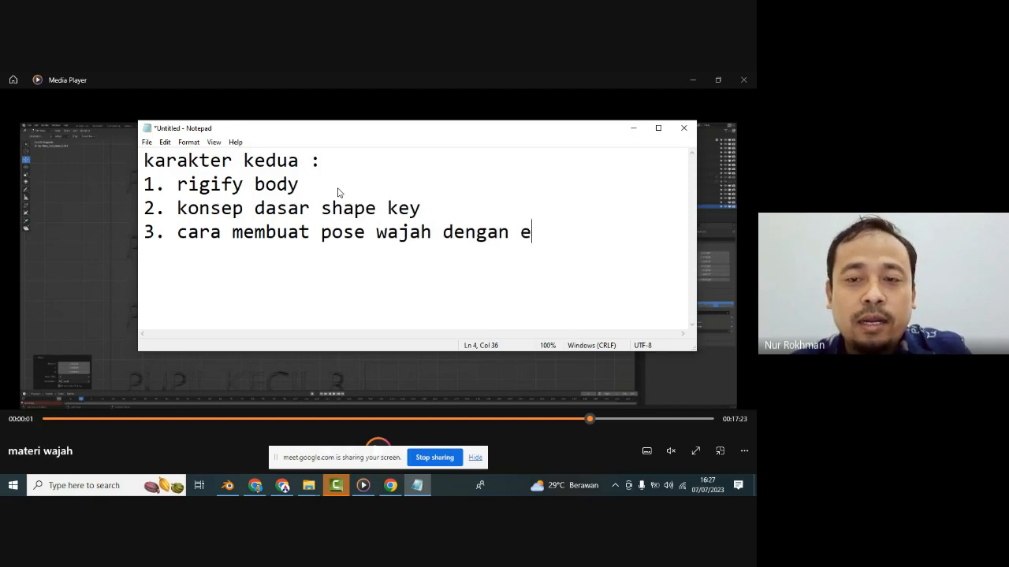
type("dit verte")
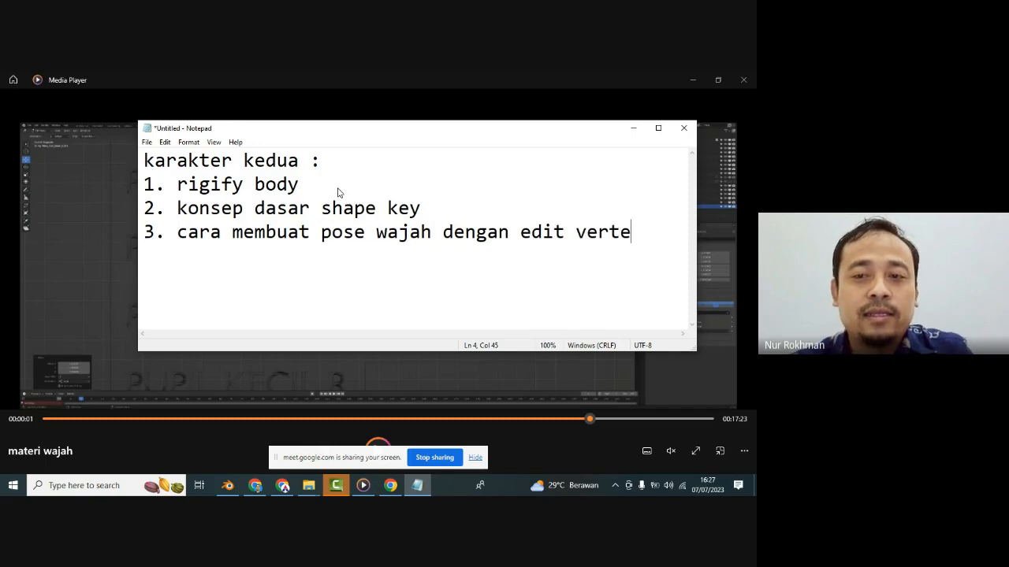
type("x")
key("ctrl+shift+Left")
type("polu")
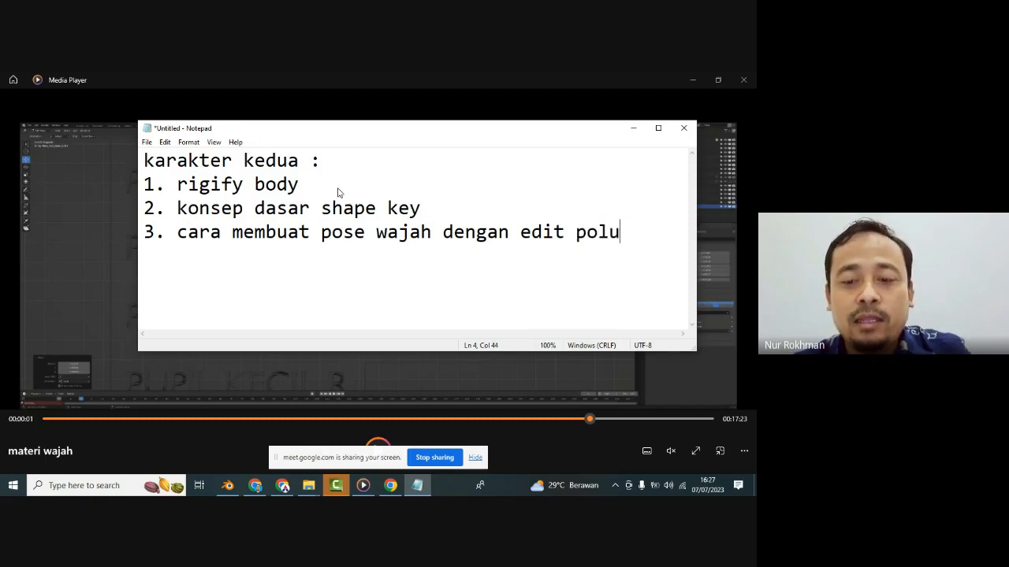
key("BackSpace")
type("y / ")
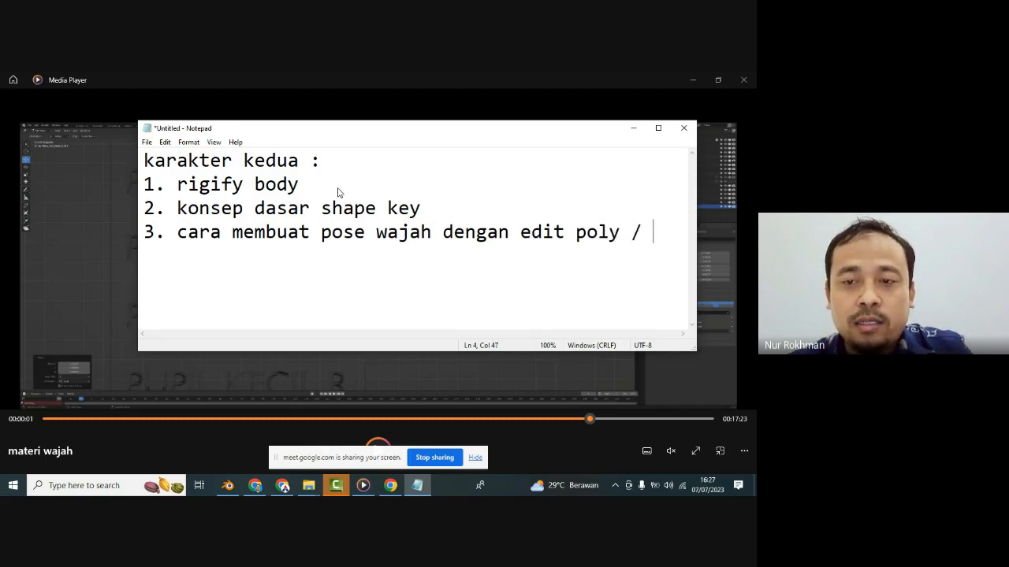
type("sclupting")
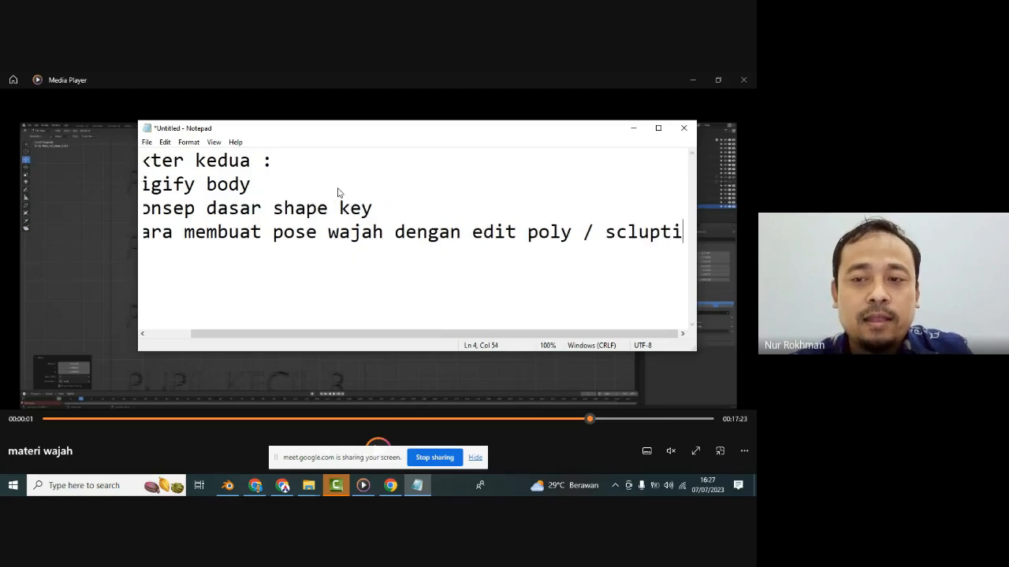
- Break the third item before "dengan" so that "dengan edit poly / sclupting" sits on an indented line of its own
key("ctrl+Left")
key("ctrl+Left")
key("ctrl+Left")
key("ctrl+Left")
key("ctrl+Left")
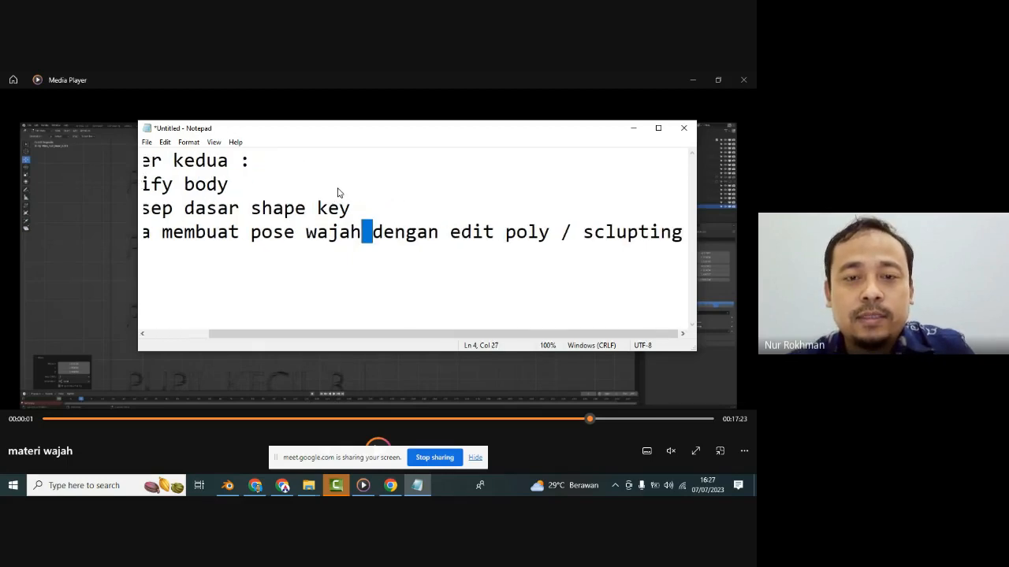
key("Return")
key("End")
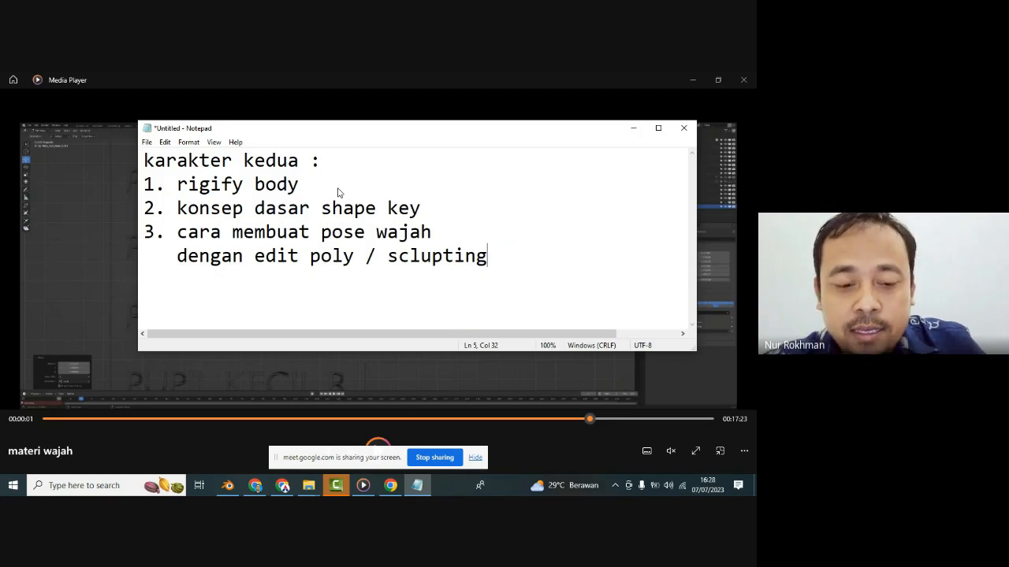
key("Up")
key("Up")
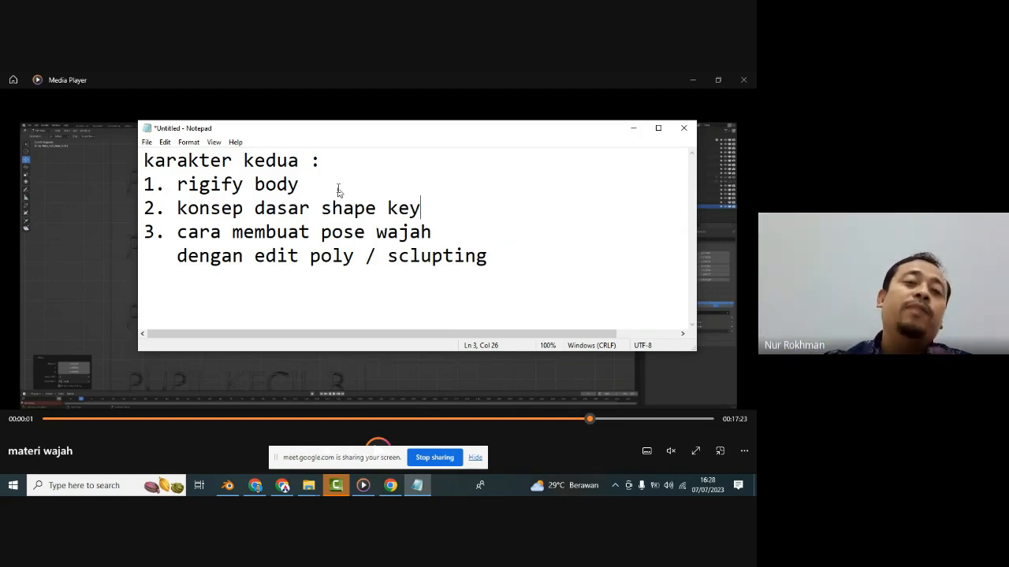
- Add the fourth list item "4. Driver / controller" on a new line at the end of the outline
key("Down")
key("Down")
key("End")
key("Return")
type("4. ")
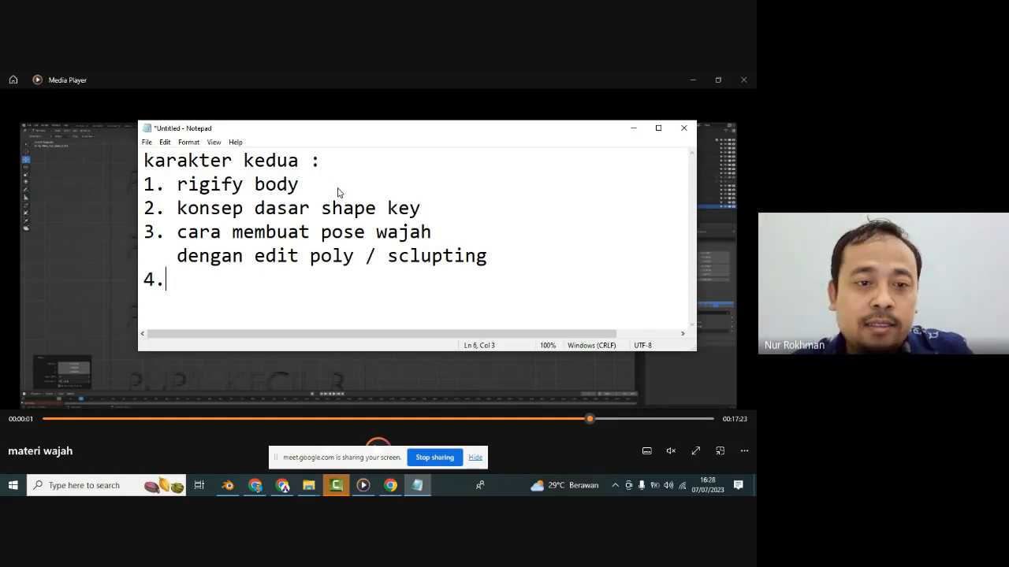
type("Dri")
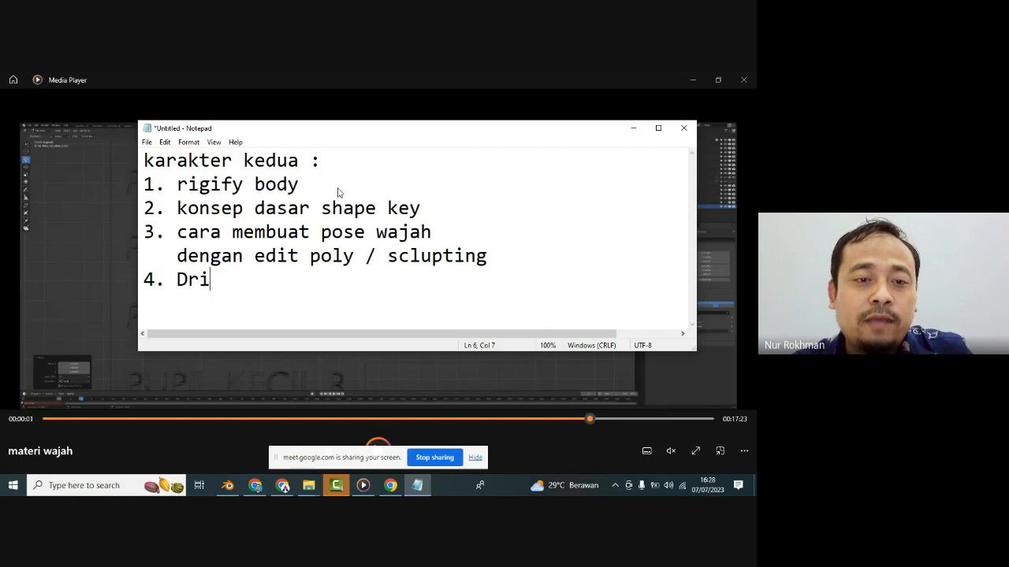
type("ver / c")
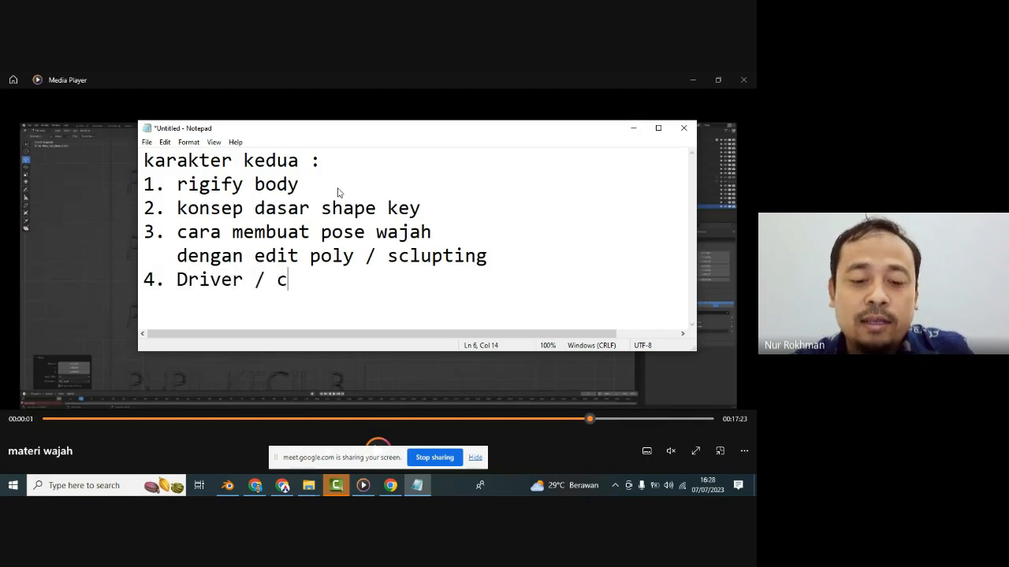
type("ontrolle")
key("BackSpace")
type("ler")
- Capitalize the second word of the fourth item so it reads "Controller"
key("ctrl+Left")
key("ctrl+Left")
key("ctrl+Right")
key("shift+Right")
type("C")
key("End")
- Add the fifth list item "5. Link / Parent ke Bone Kepala" and show the outline from its heading
key("Return")
type("5. Link / Parent ke Bon")
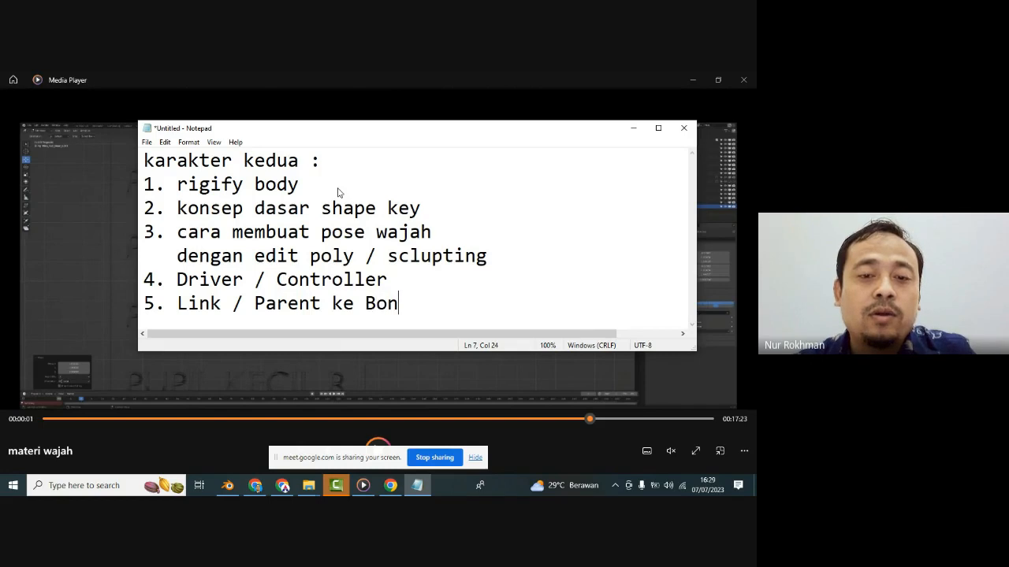
type("e Kepala")
key("Return")
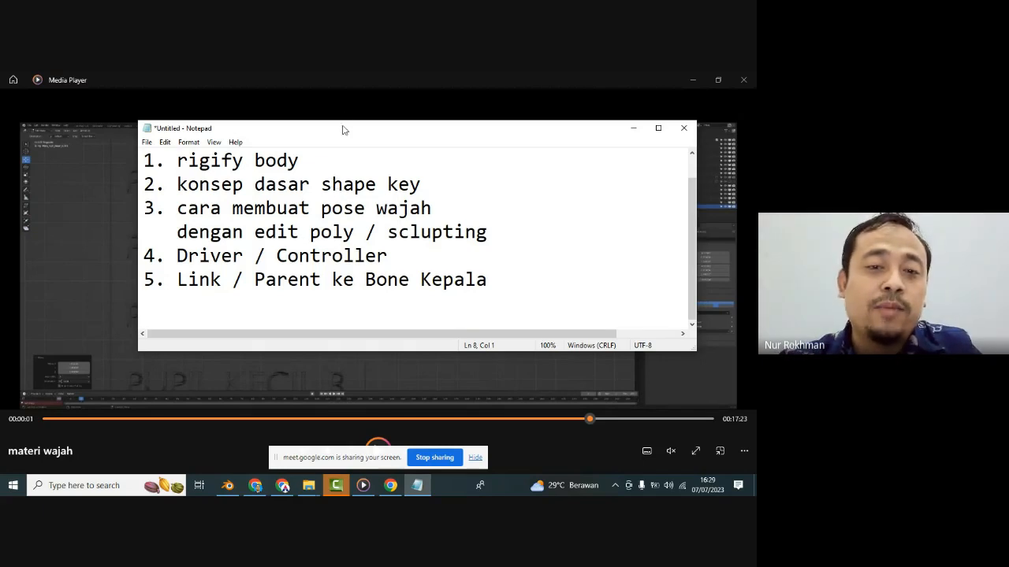
scroll(357, 260, "up", 1)
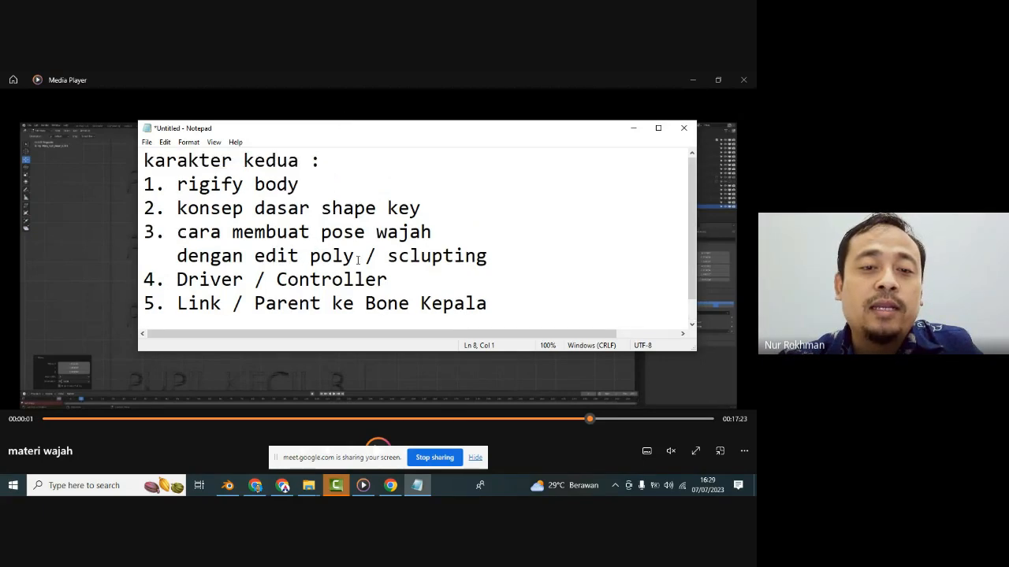
- Return to the rigging video and skim its final part, examining the facial controls around the head and the jaw weight painting
left_click(542, 370)
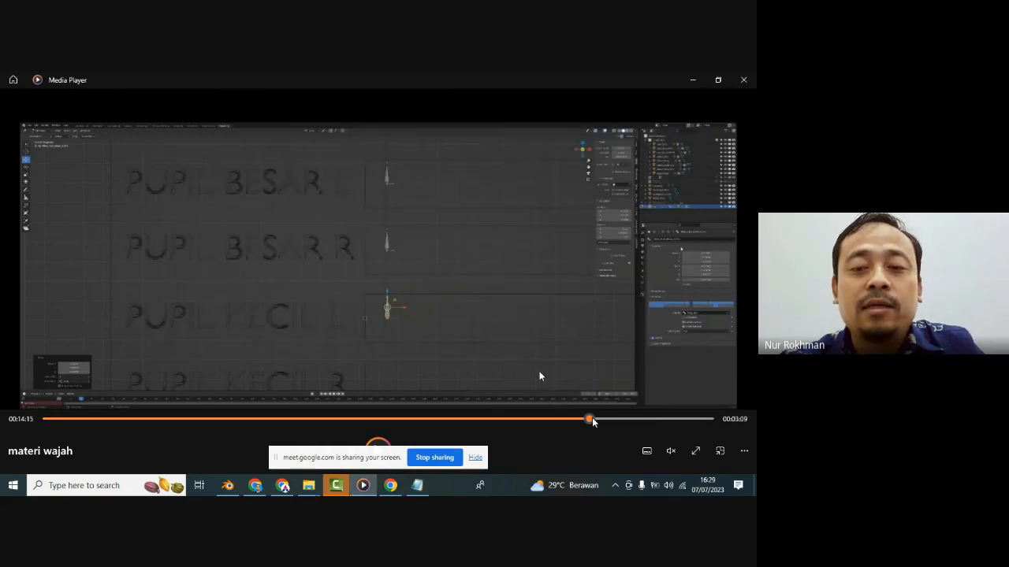
left_click(615, 419)
left_click(640, 419)
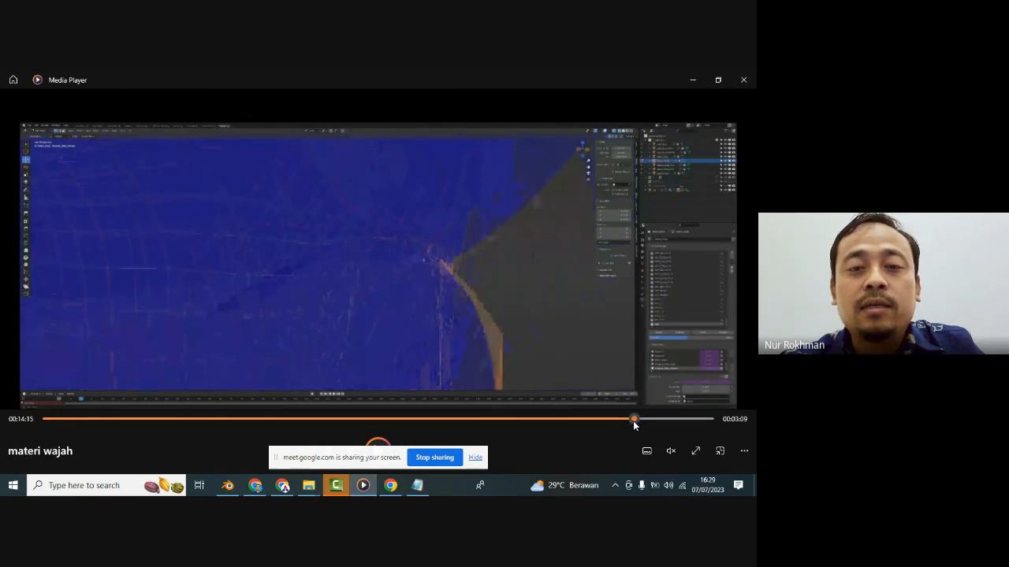
left_click(624, 419)
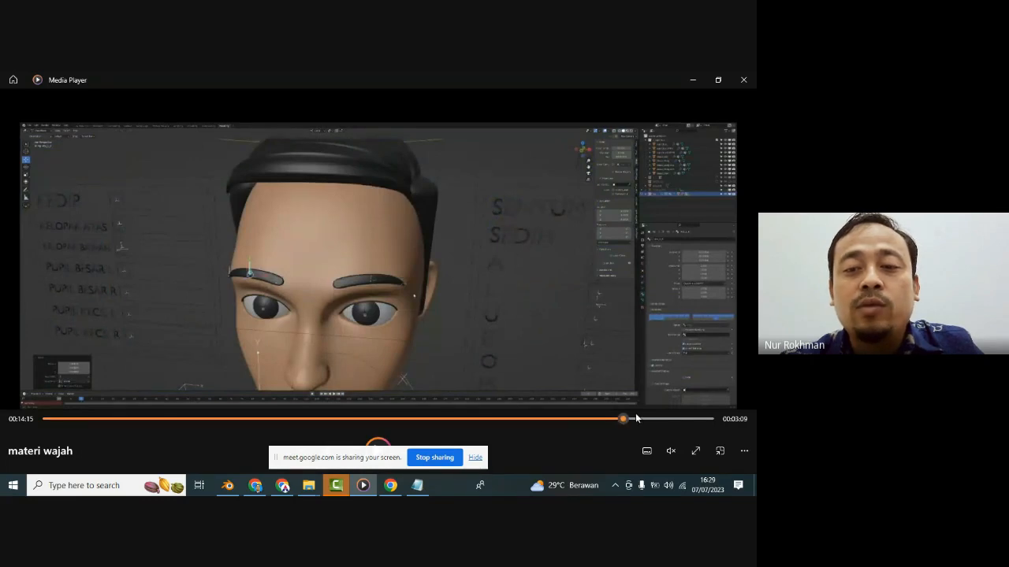
left_click(636, 419)
left_click(613, 419)
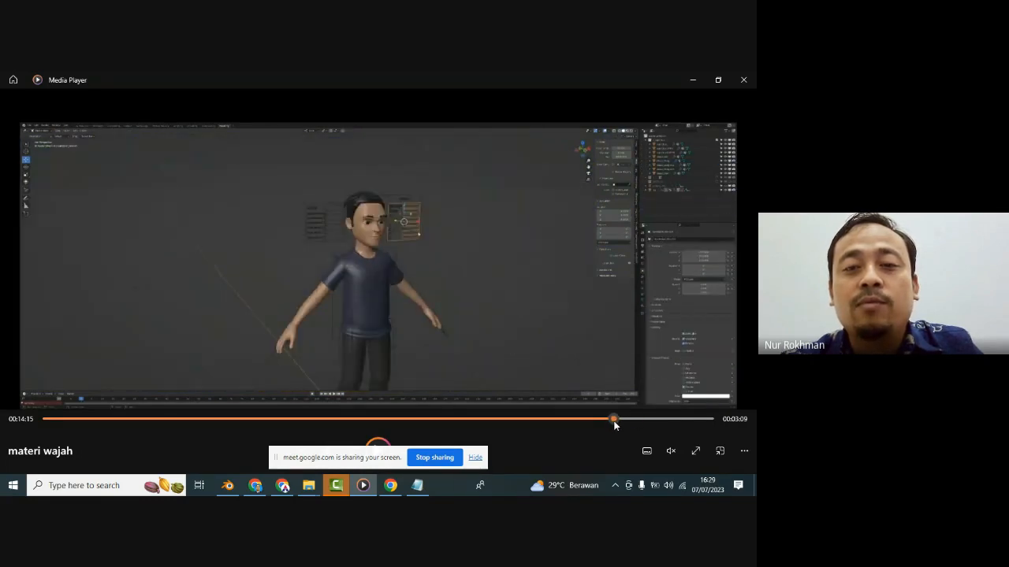
left_click_drag(617, 422, 675, 422)
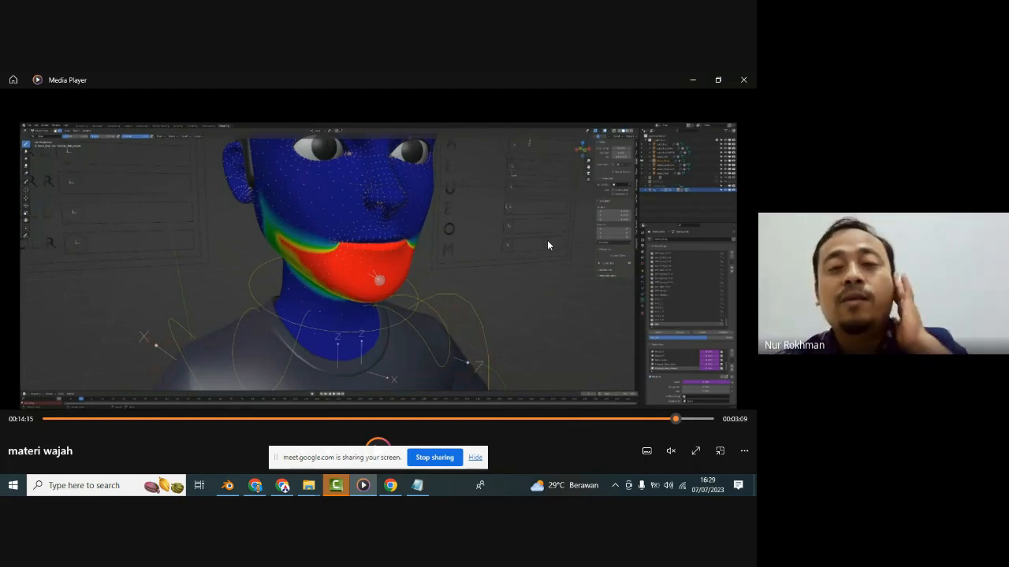
left_click(690, 420)
left_click_drag(697, 419, 655, 420)
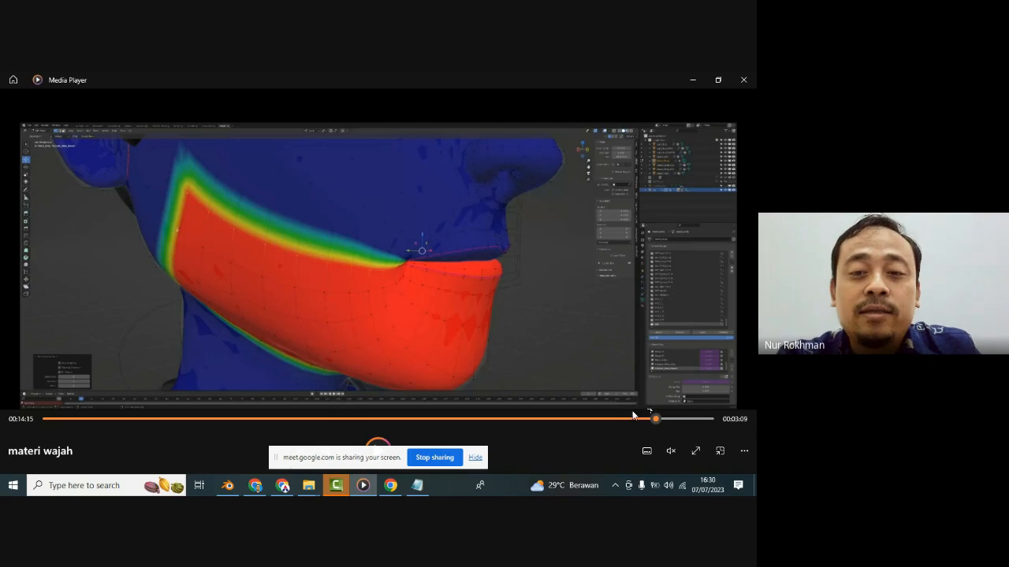
left_click(615, 418)
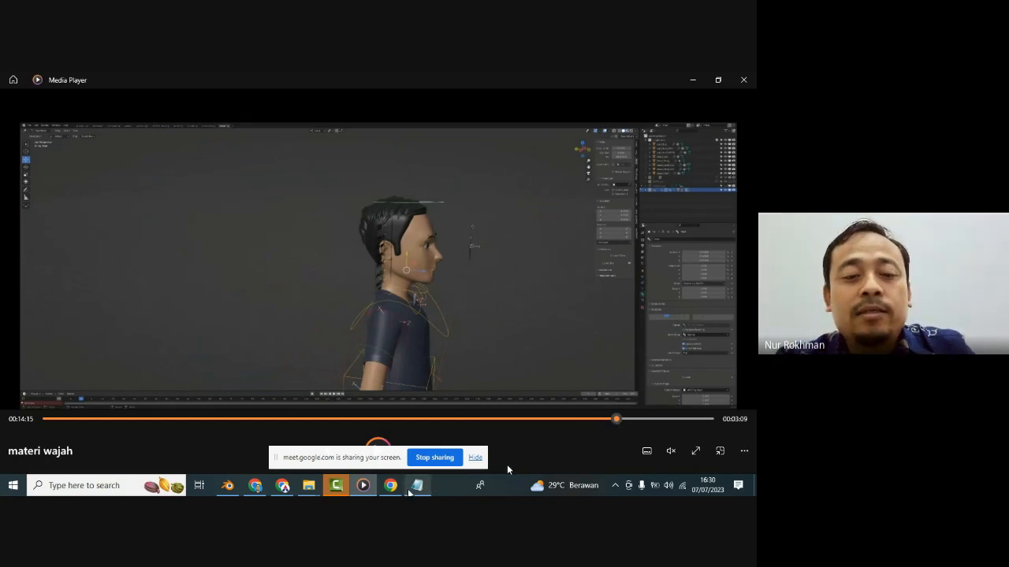
- Switch to Blender, open "bahan untuk mahasiswa28.blend" and bring the whole character into view
left_click(234, 486)
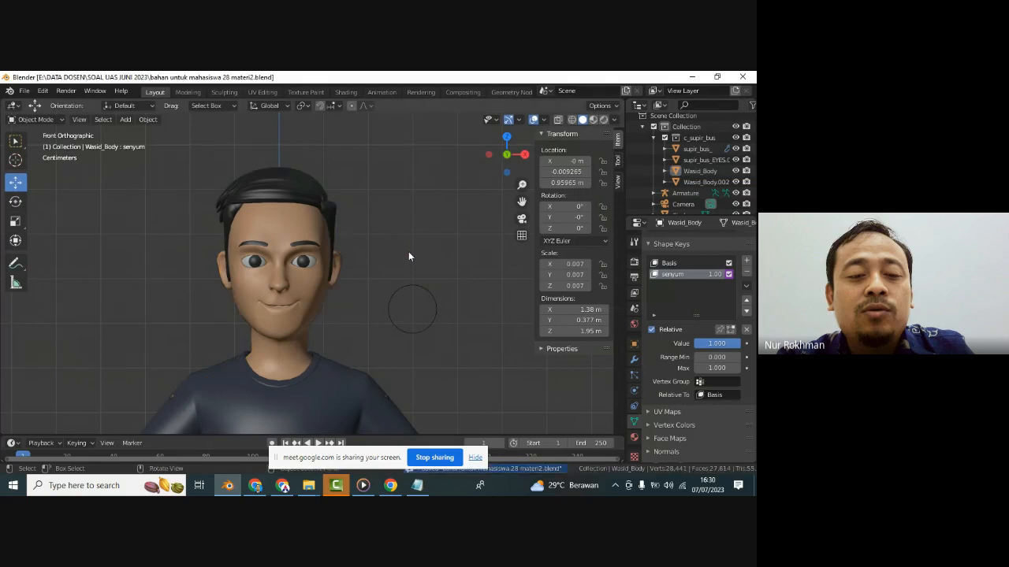
key("ctrl+o")
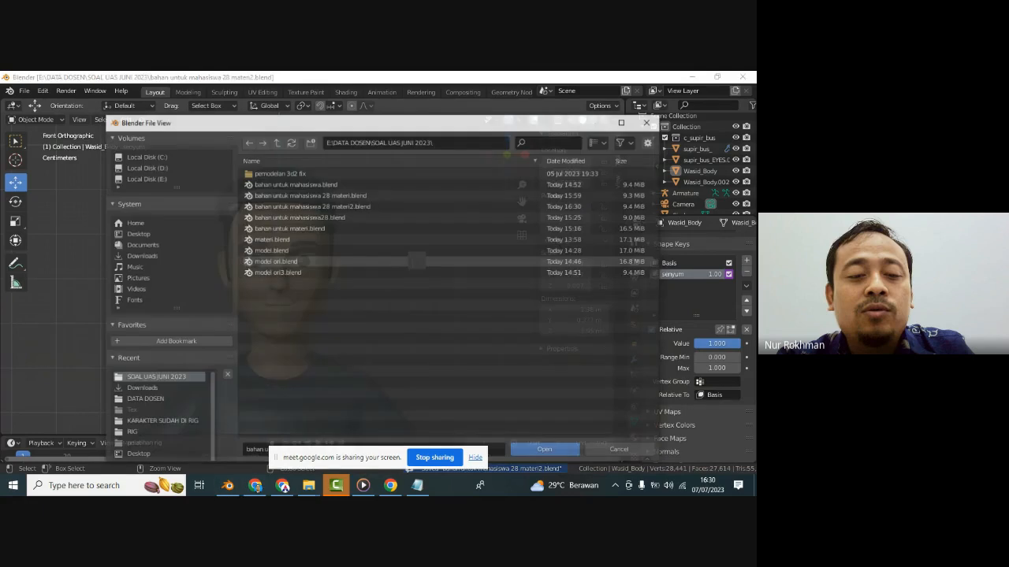
left_click(377, 219)
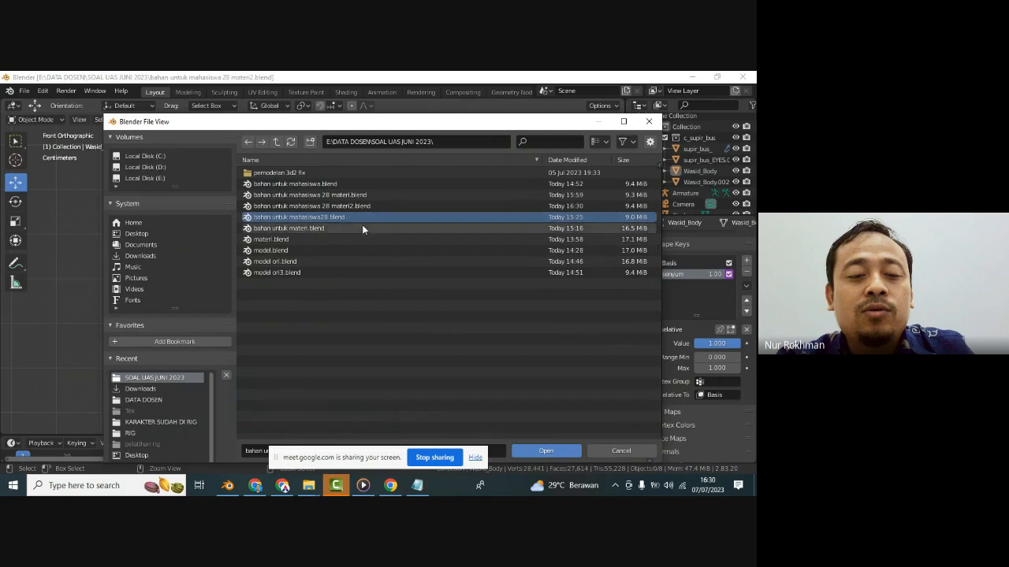
double_click(357, 220)
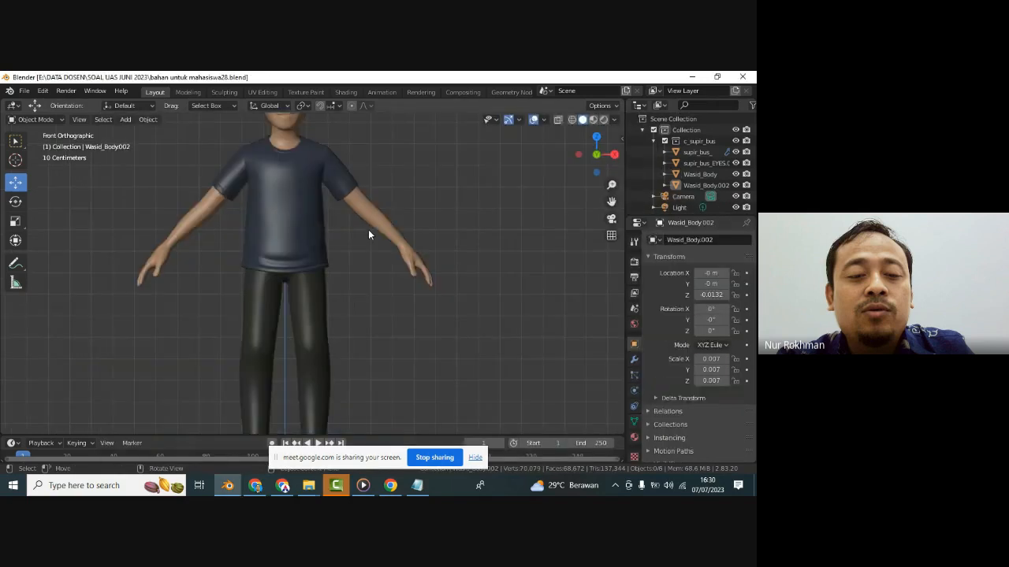
scroll(364, 231, "down", 3)
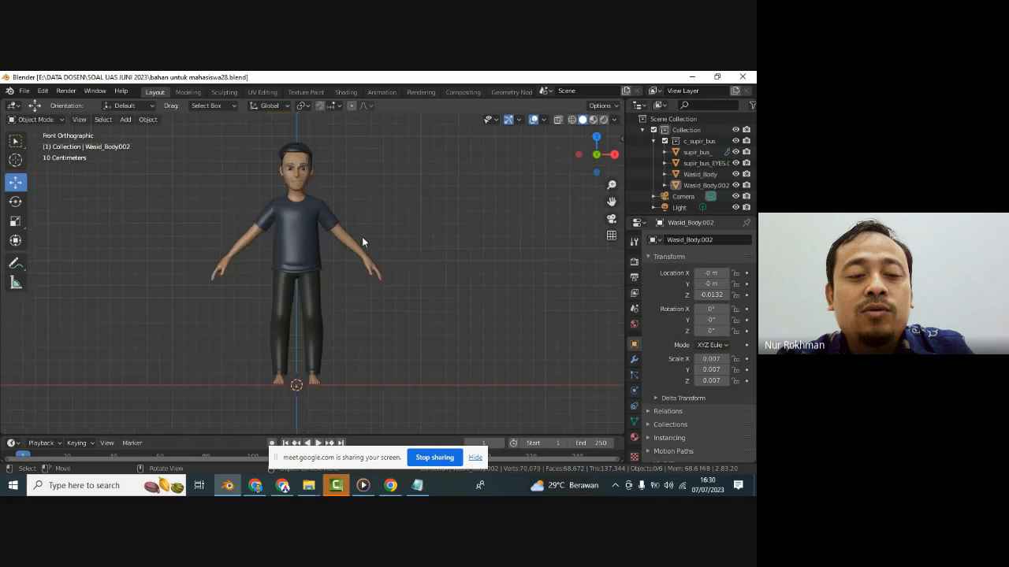
- Reopen the recent file "bahan untuk mahasiswa 28 materi2.blend" and frame the character's face closely
left_click(24, 91)
mouse_move(68, 125)
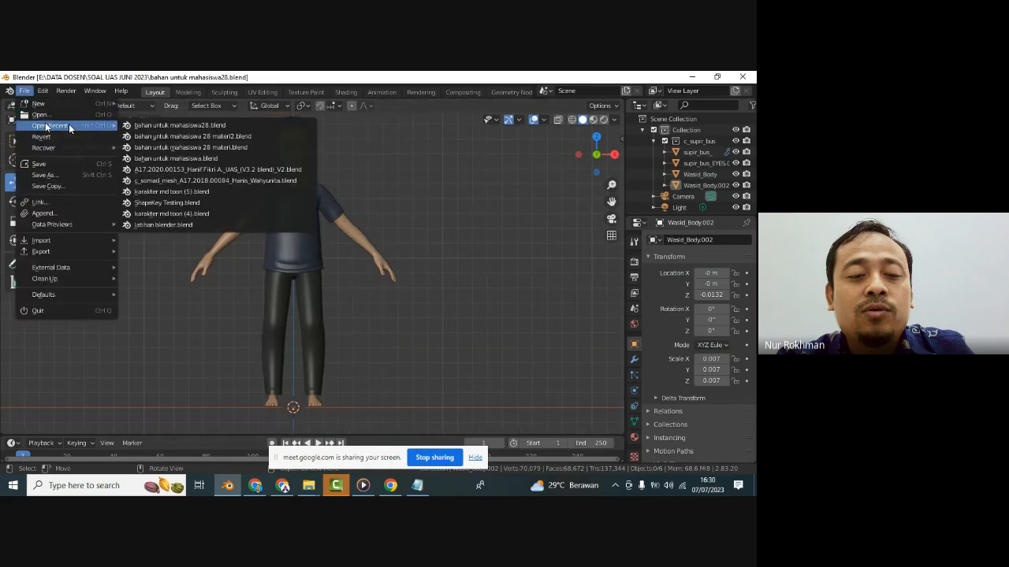
left_click(192, 136)
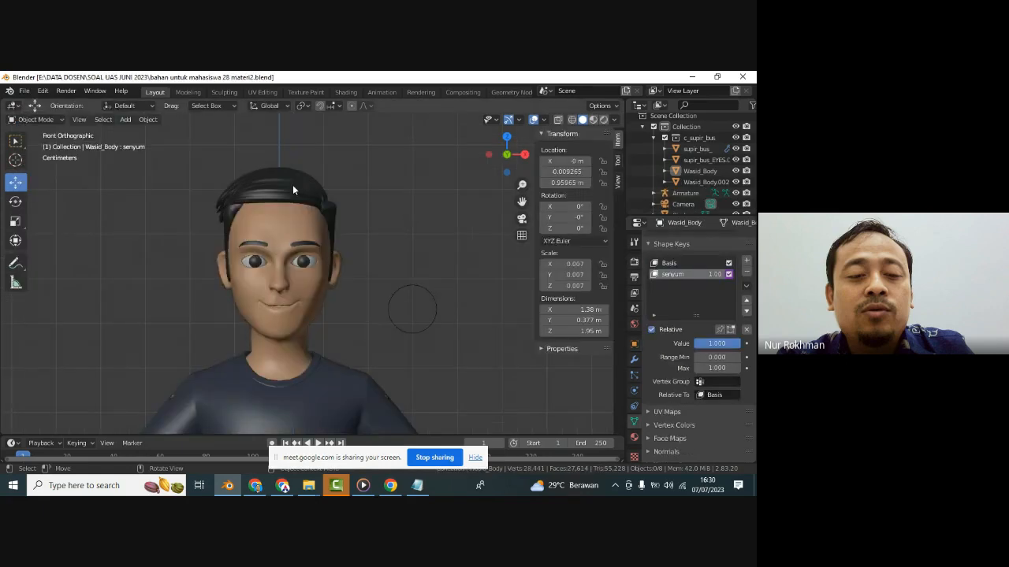
scroll(364, 277, "up", 3)
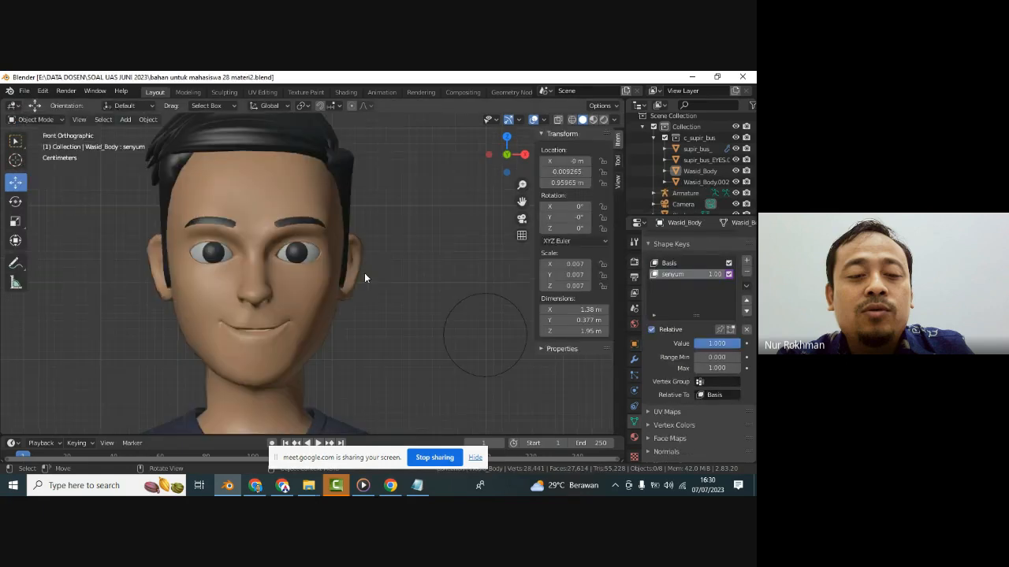
- Switch the armature to Pose Mode and move the smile driver bone vertically to test the mouth expression
left_click(459, 298)
scroll(460, 299, "down", 3)
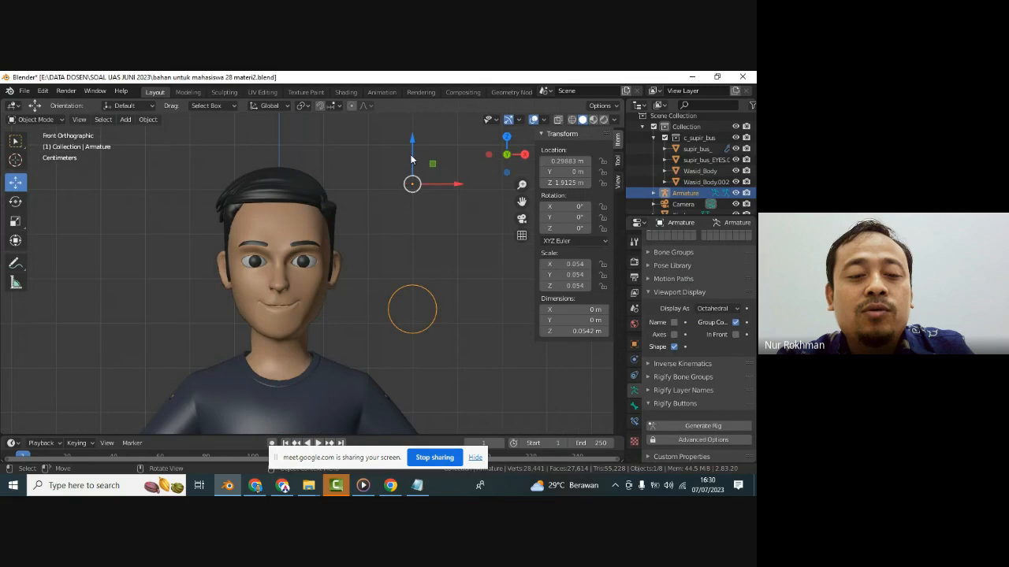
left_click(43, 120)
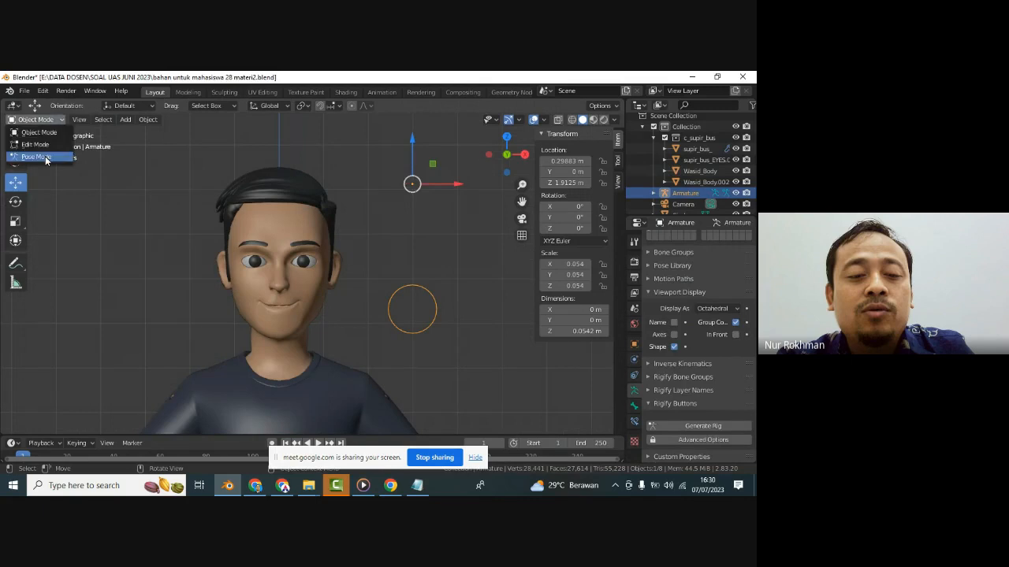
left_click(45, 156)
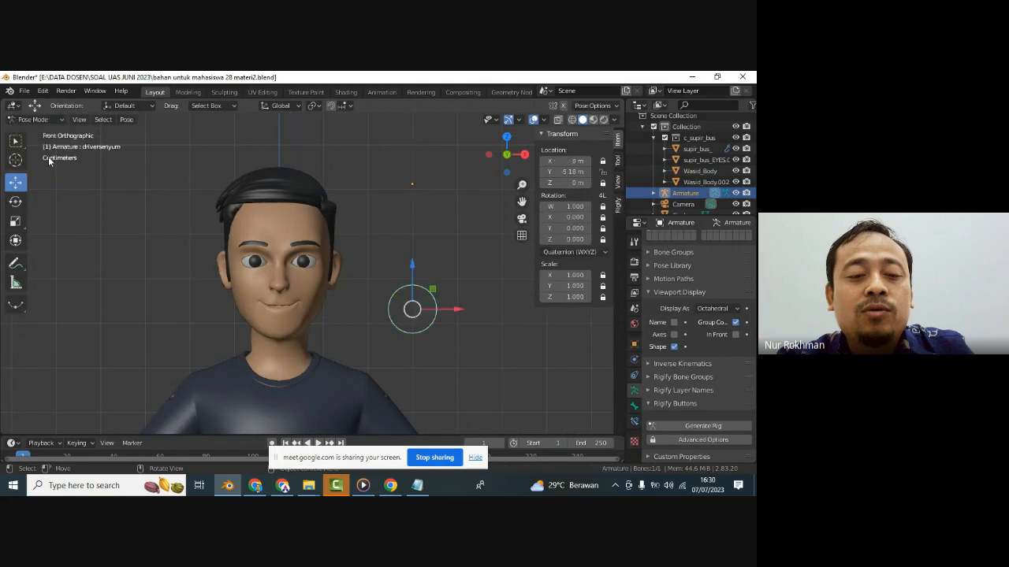
left_click_drag(417, 266, 404, 410)
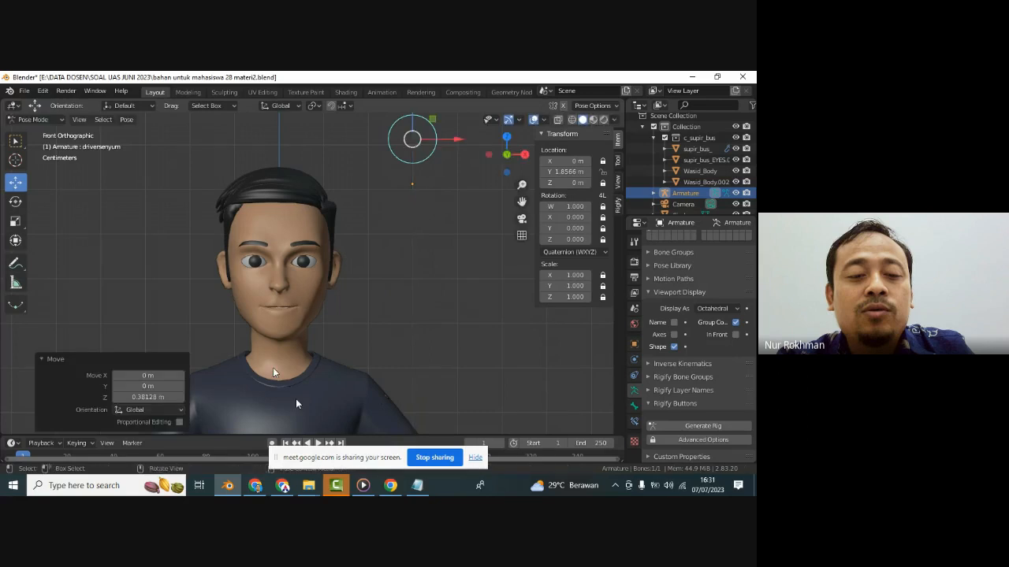
- Reopen the recent file "bahan untuk mahasiswa28.blend" without saving the current changes, bring the character into view and save it
left_click(24, 91)
mouse_move(49, 126)
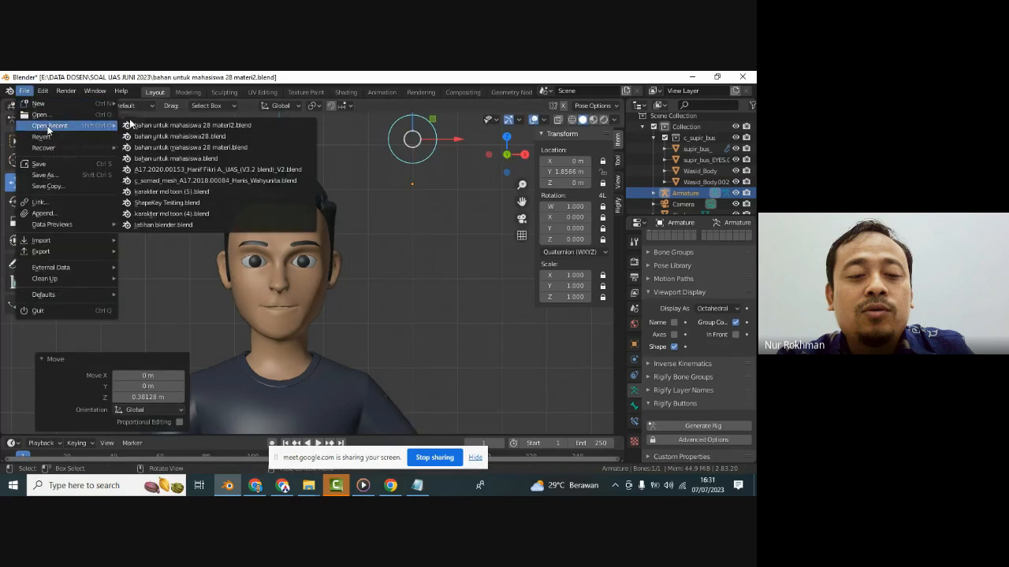
left_click(205, 138)
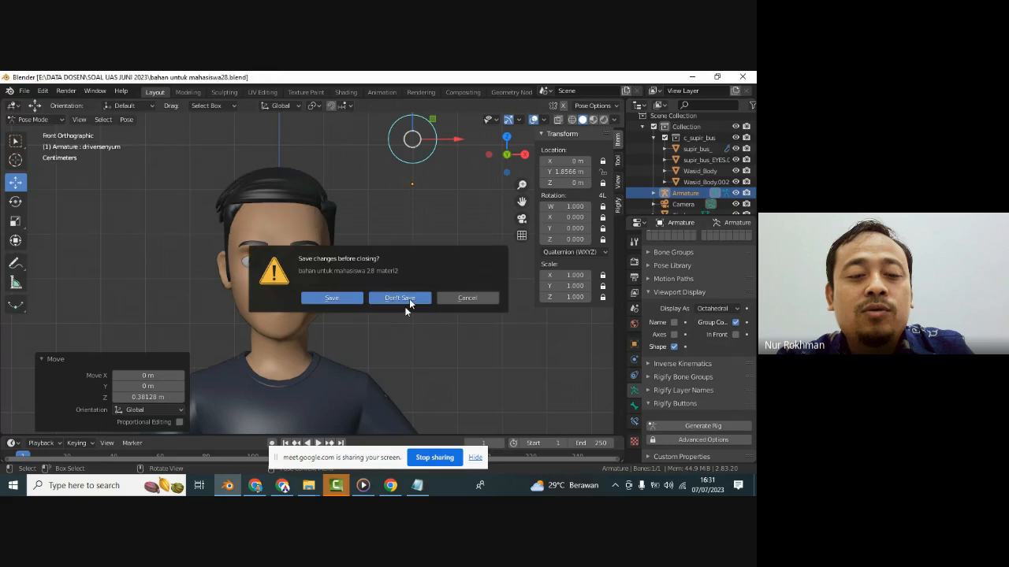
left_click(410, 296)
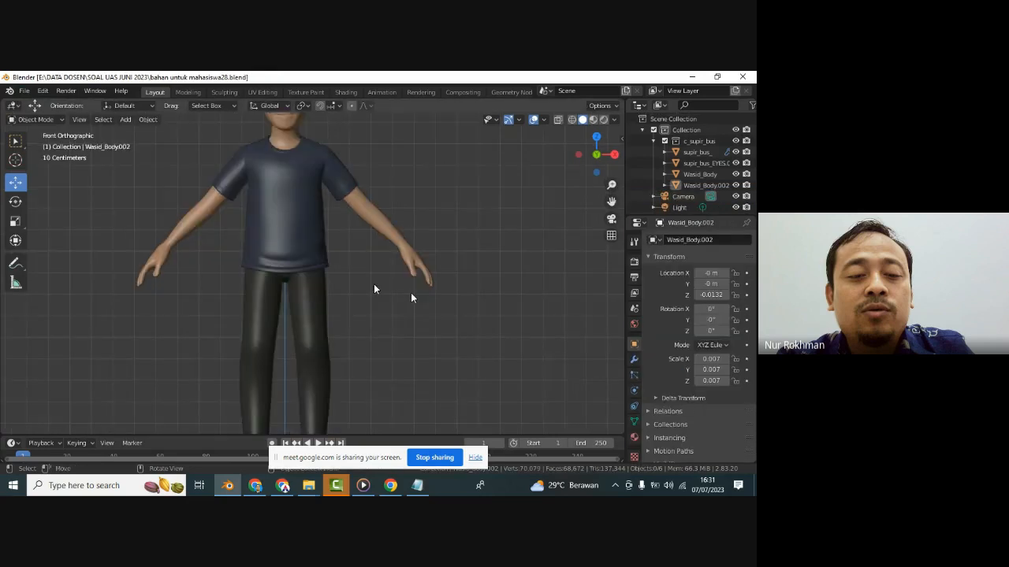
left_click_drag(611, 203, 602, 273)
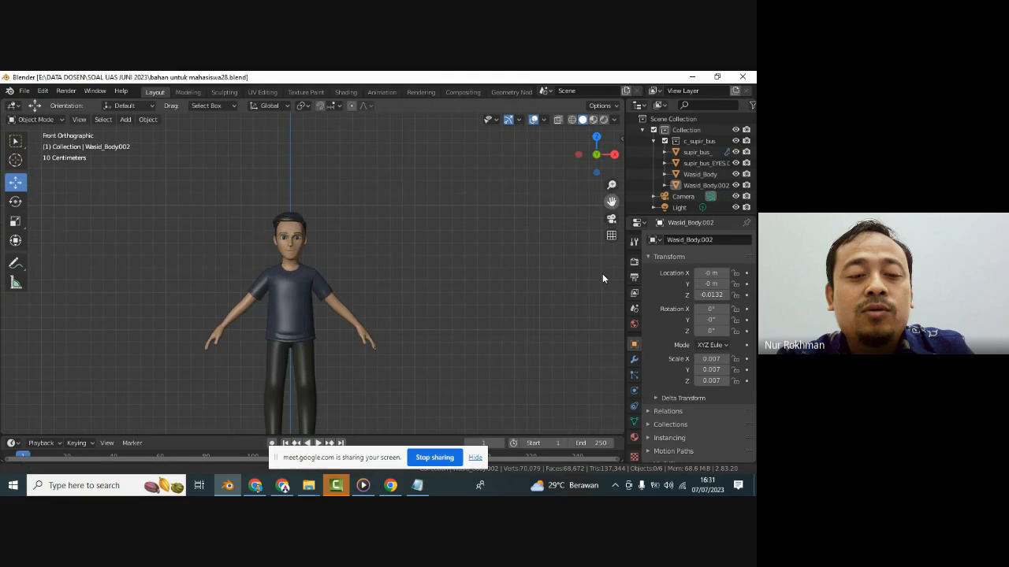
scroll(295, 288, "up", 2)
key("ctrl+s")
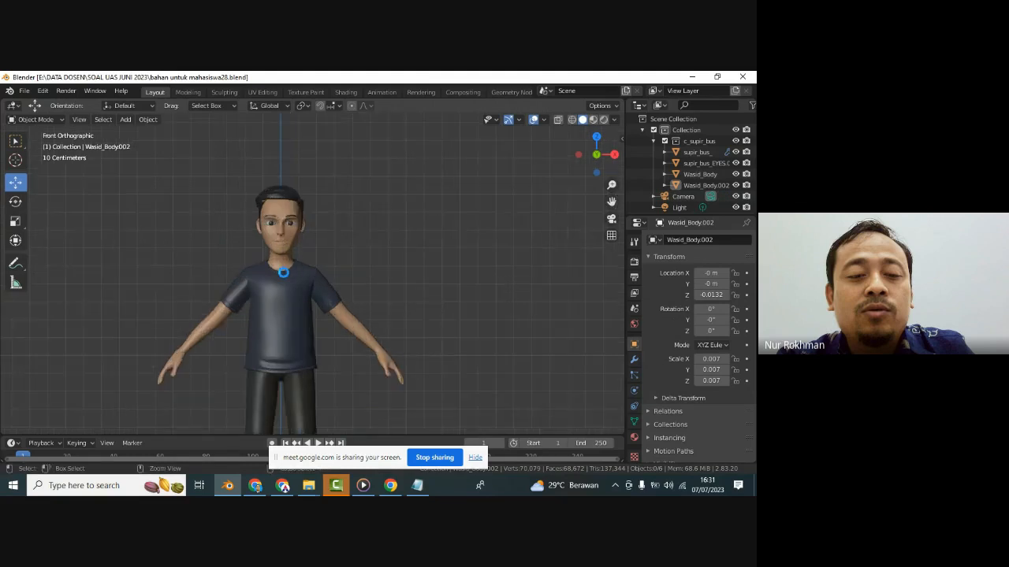
- Select the body mesh and show the settings of its Subdivision modifier
left_click(281, 268)
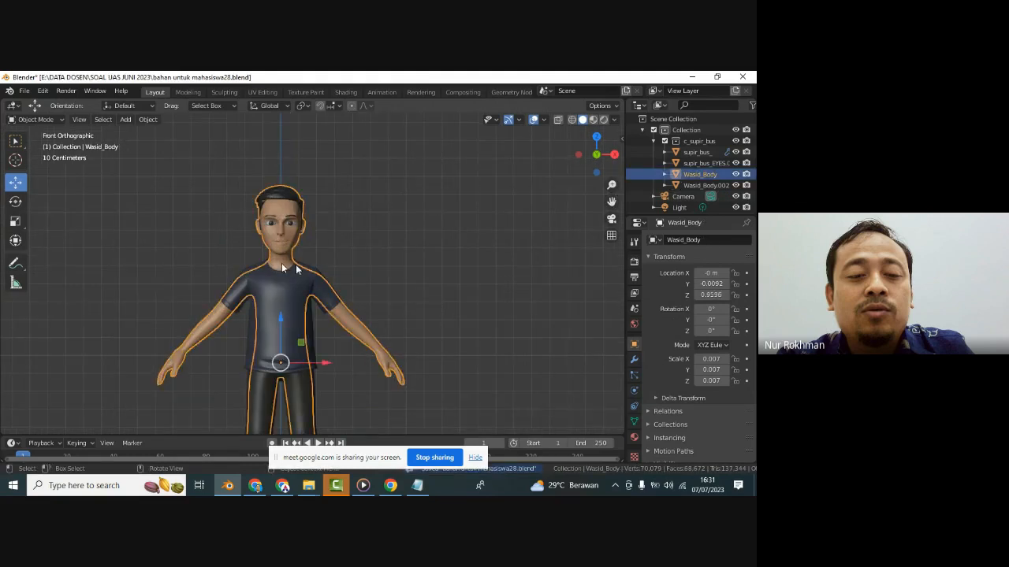
left_click(634, 360)
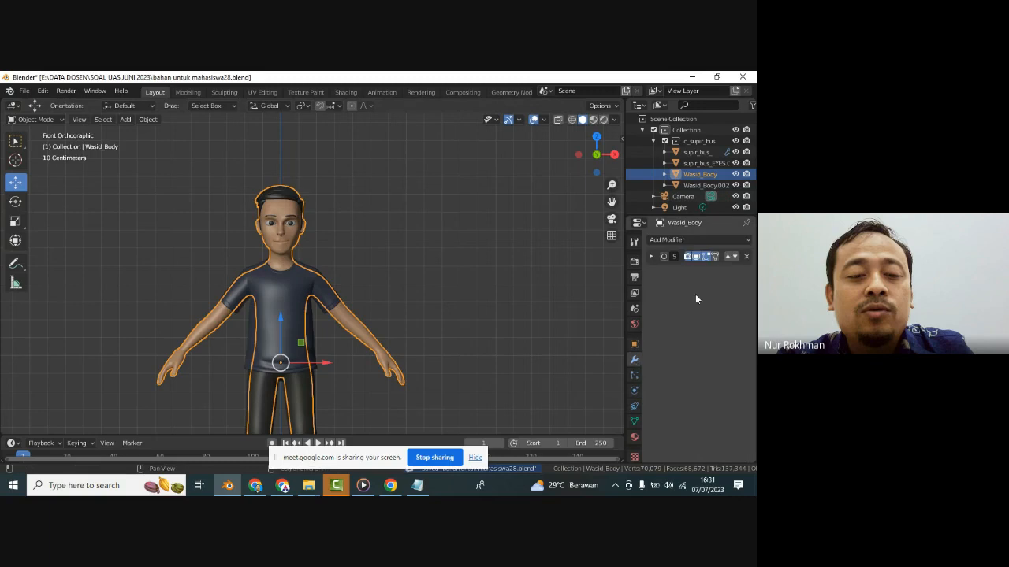
left_click(650, 257)
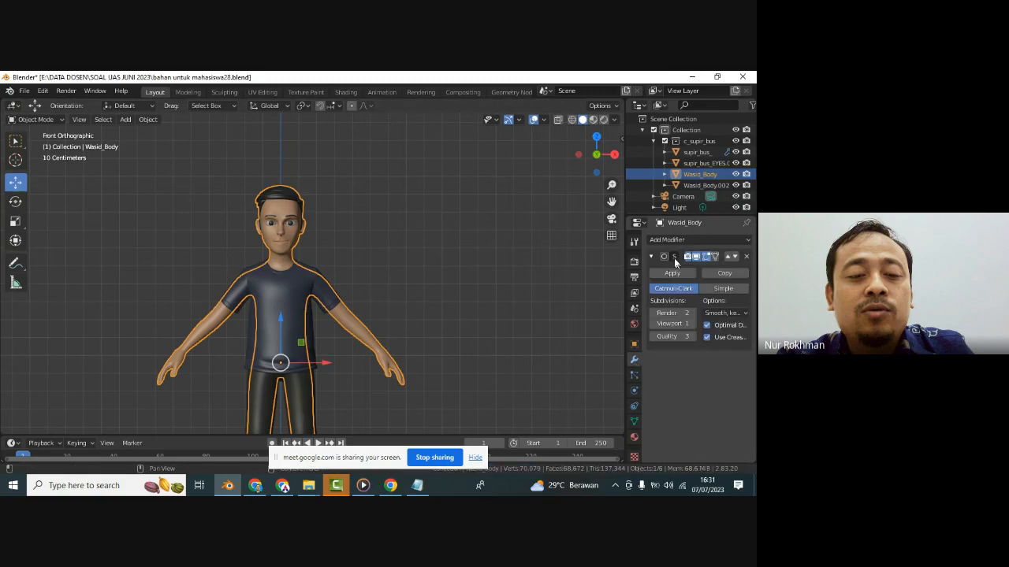
- Save a copy of the file as "bahan untuk mahasiswa28 master.blend" in the same folder
left_click(24, 91)
mouse_move(57, 130)
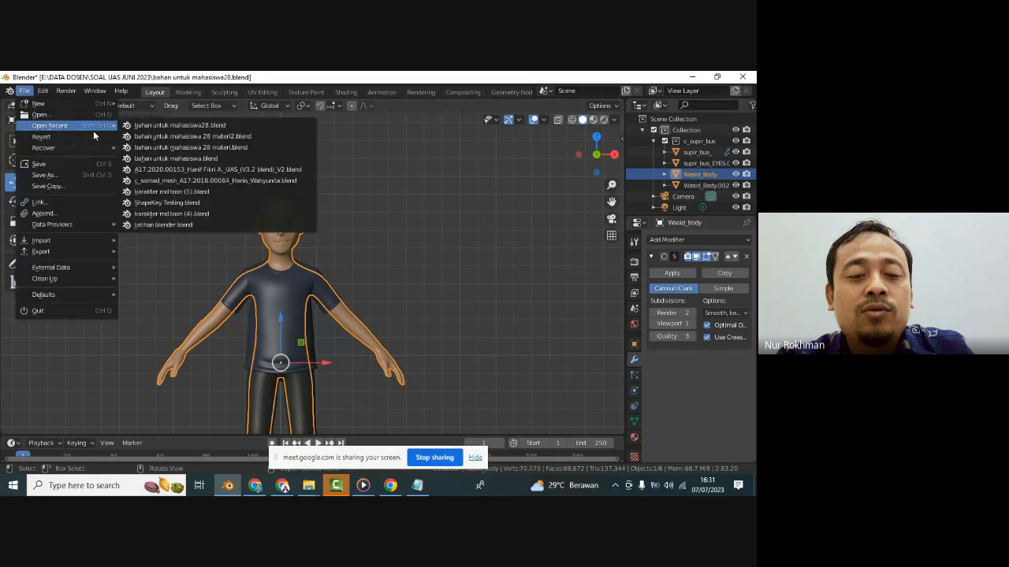
left_click(54, 178)
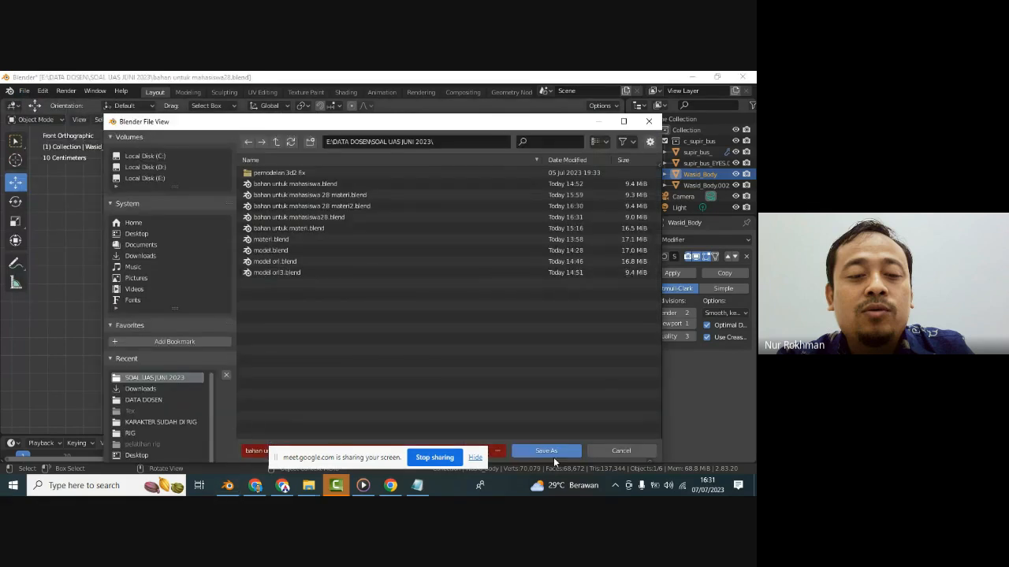
left_click(475, 457)
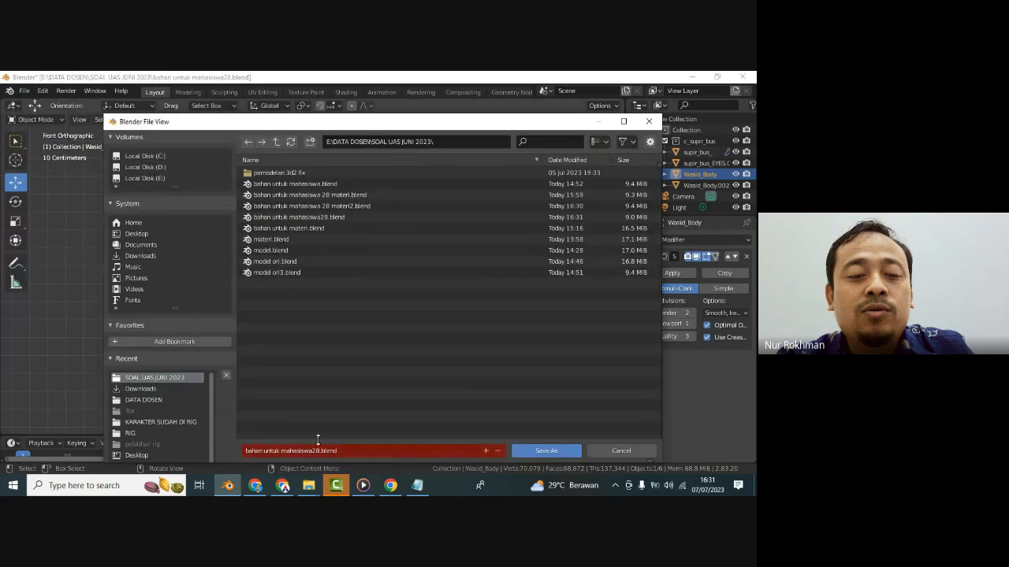
left_click(317, 453)
left_click(321, 452)
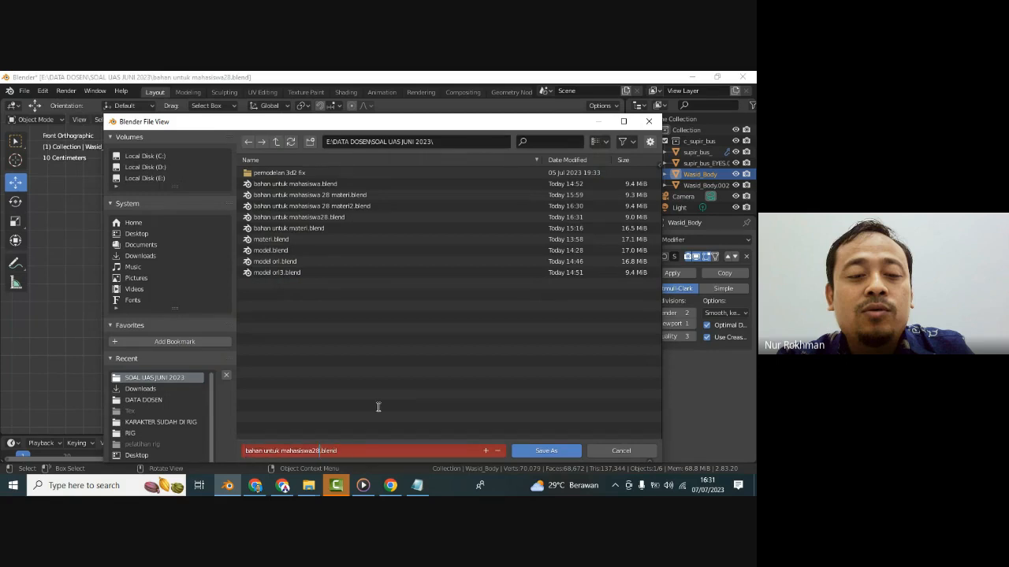
type("master")
key("Return")
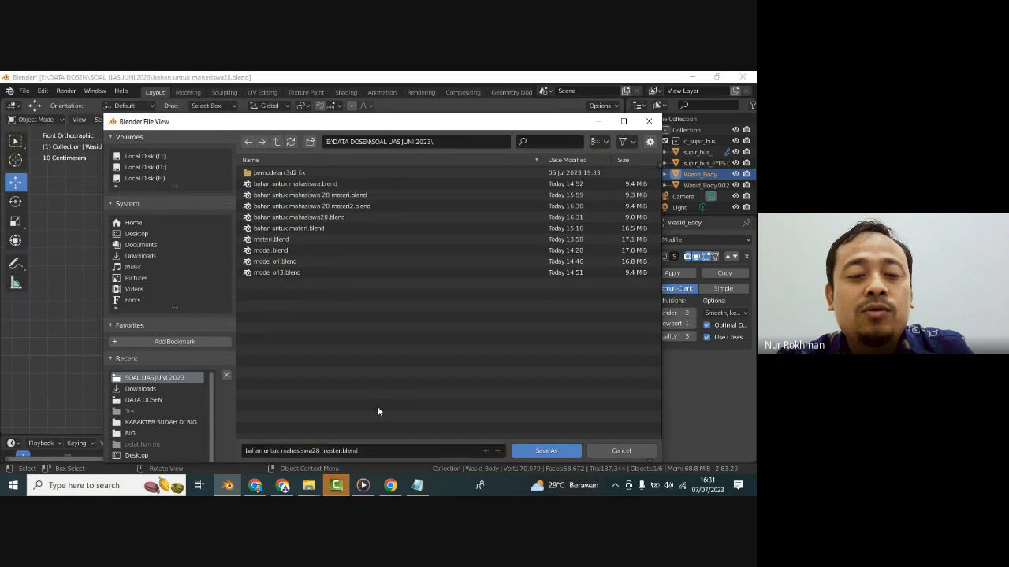
left_click(524, 450)
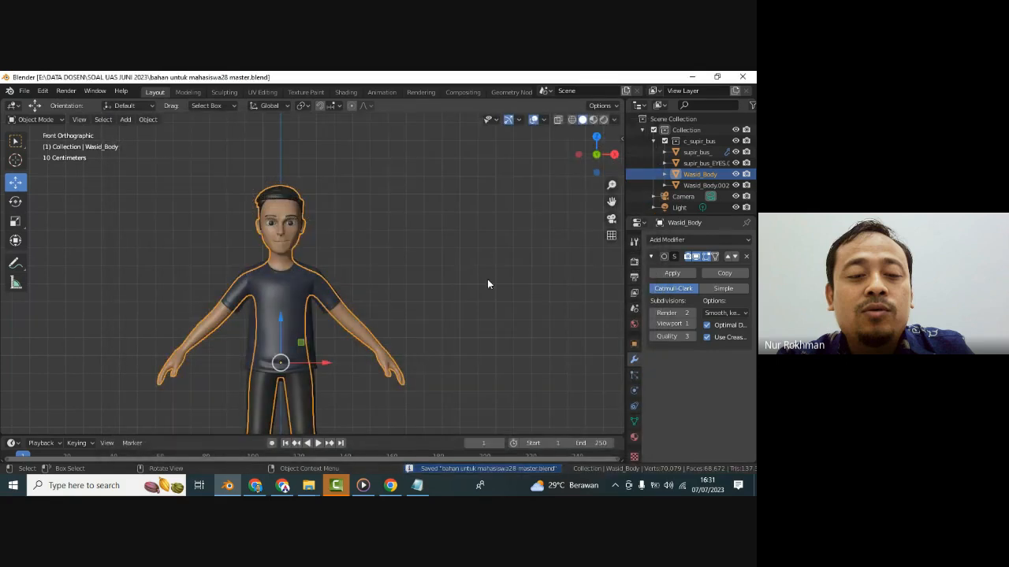
- Remove the Subdivision modifiers from the body mesh and the shirt, inspecting the shirt's Solidify modifier as well
left_click(746, 257)
scroll(285, 281, "up", 3)
left_click(286, 281)
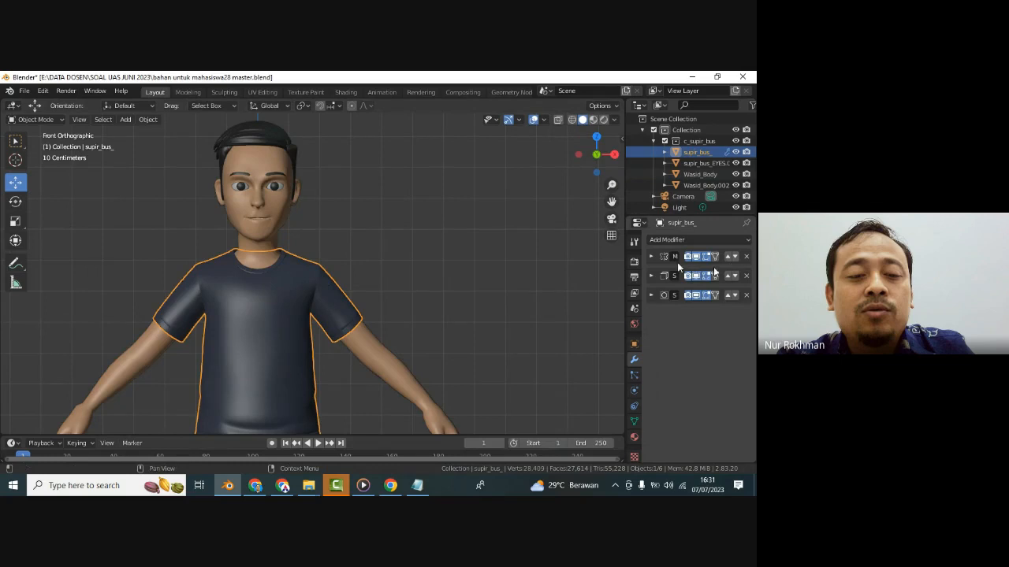
left_click(651, 276)
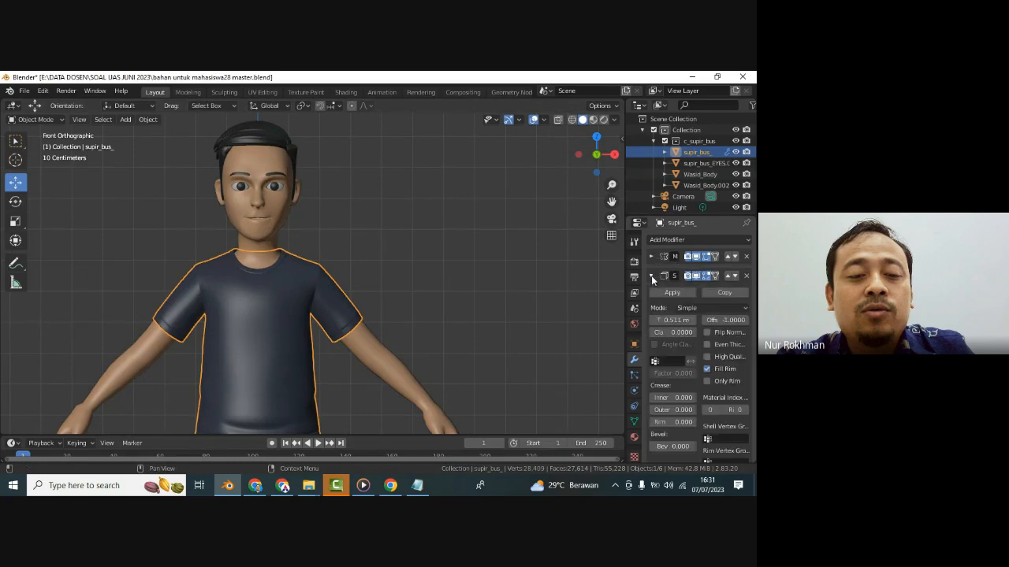
left_click(651, 277)
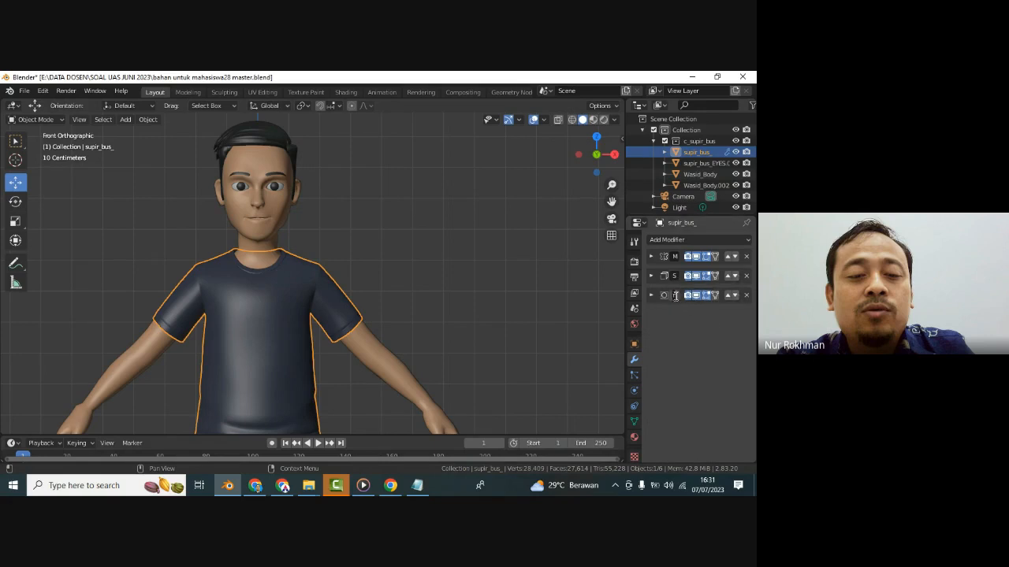
left_click(651, 296)
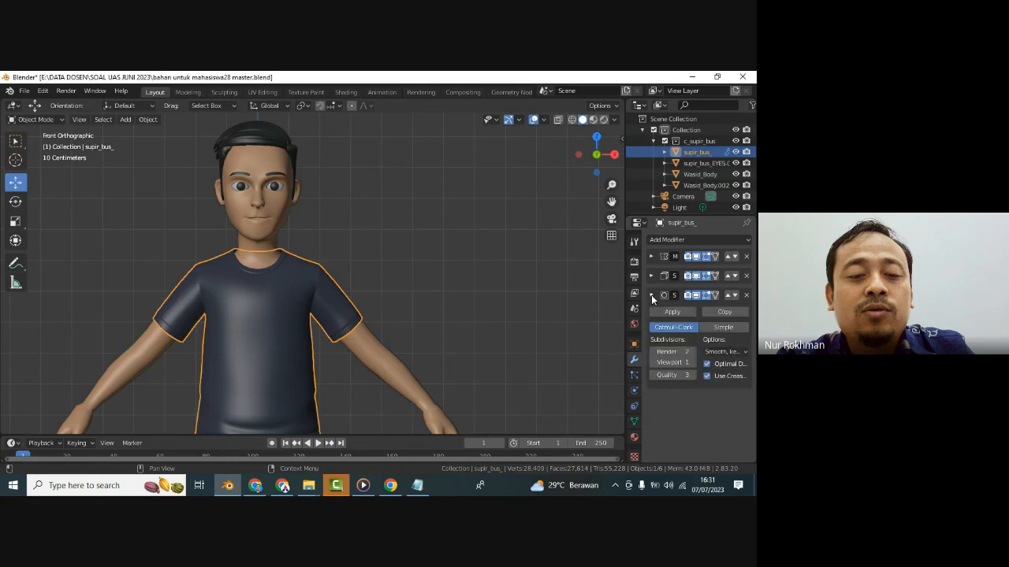
left_click(651, 295)
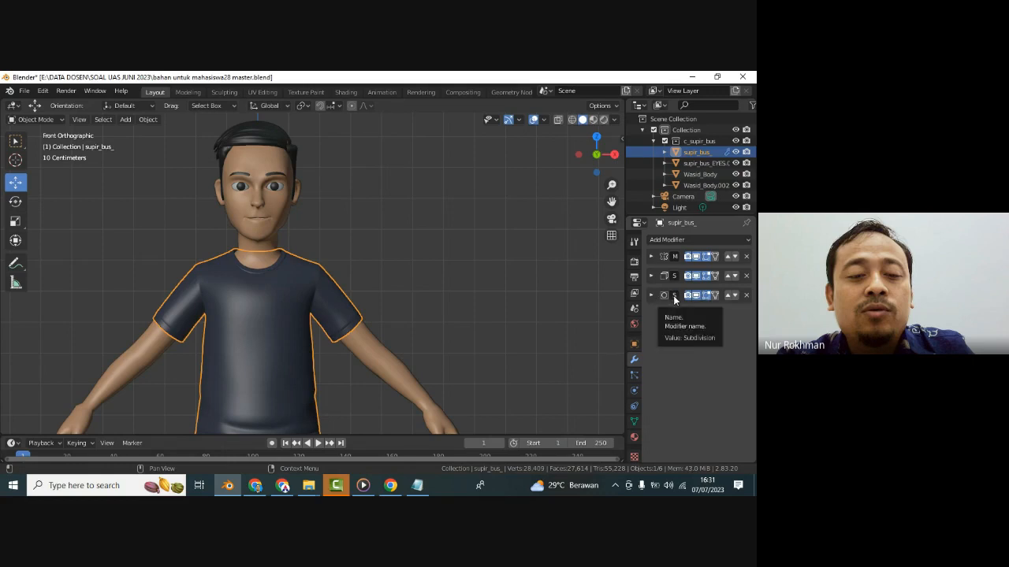
left_click(746, 295)
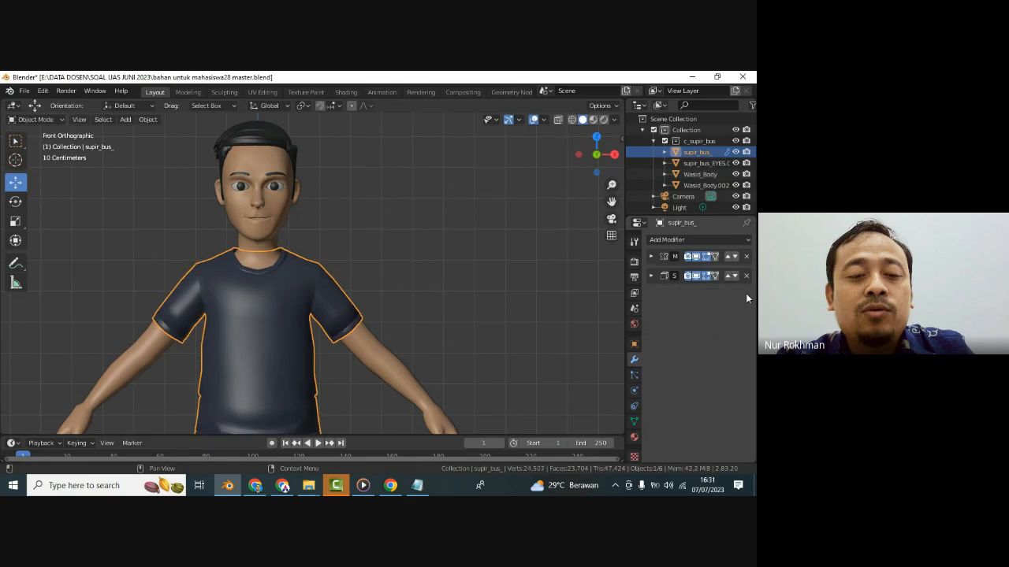
- Remove the Subdivision modifier from the character's trousers
scroll(370, 331, "down", 2)
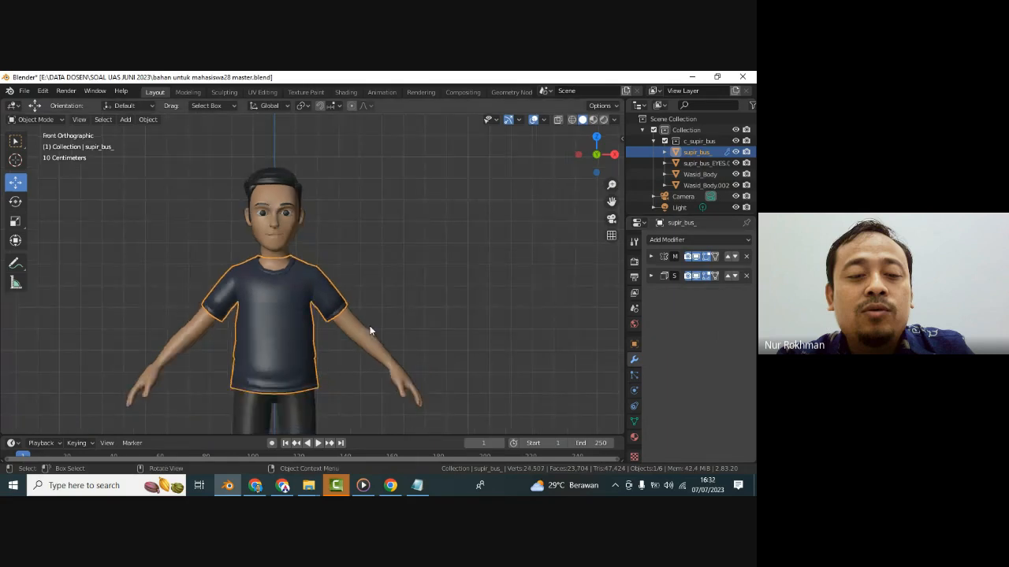
scroll(309, 379, "down", 2)
left_click(309, 378)
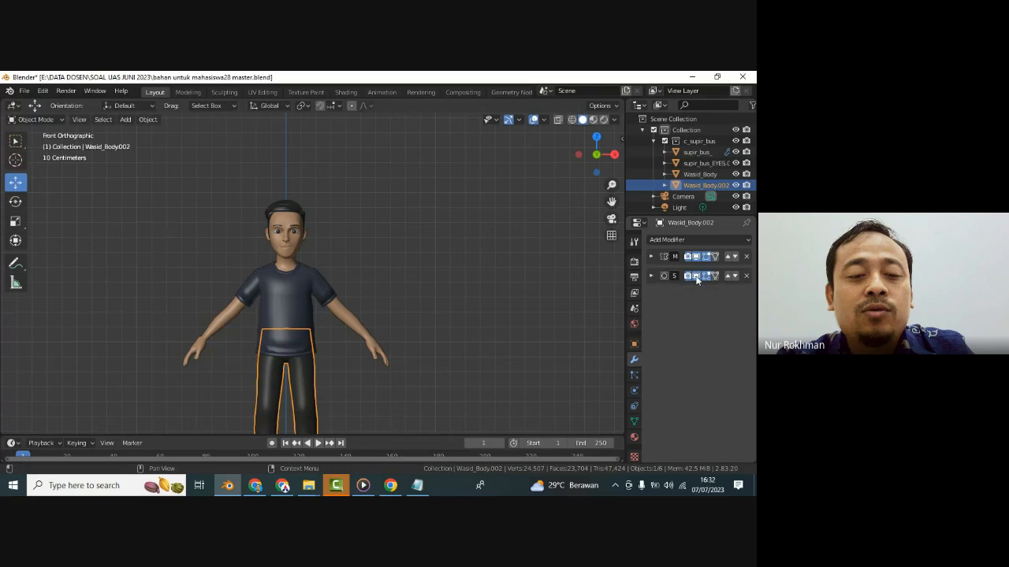
left_click(651, 275)
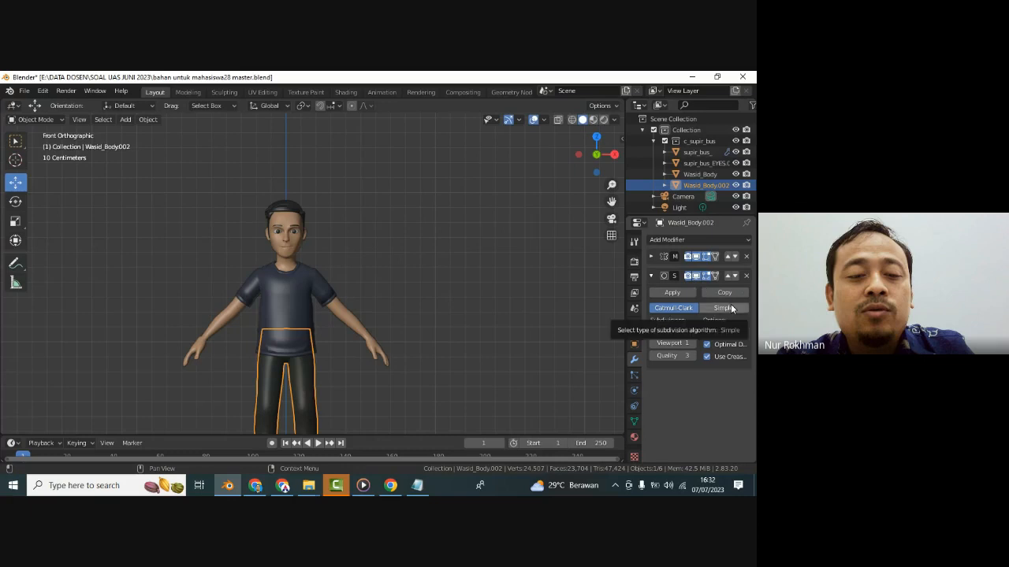
left_click(746, 275)
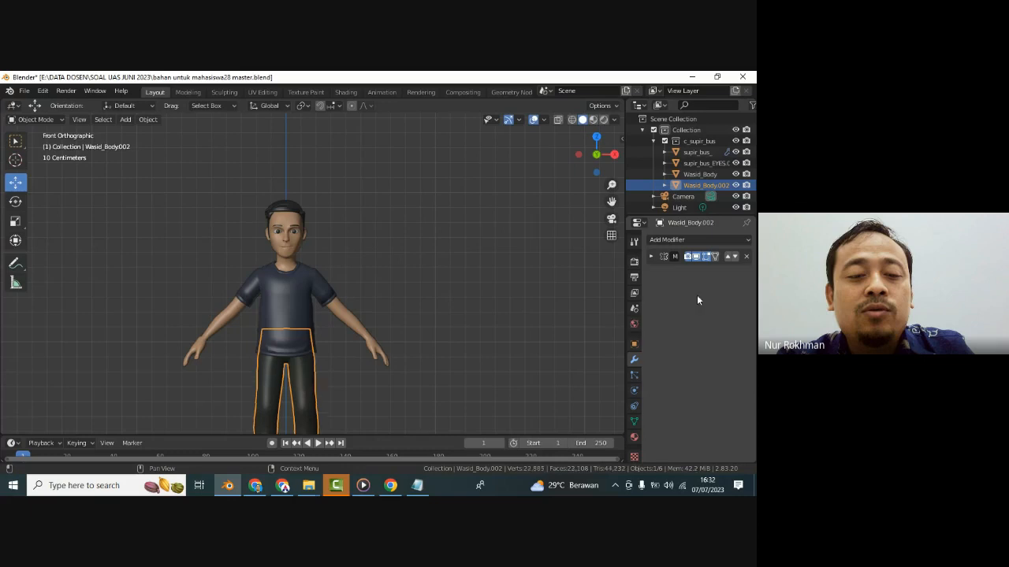
- Check the body mesh for remaining modifiers, deselect it and save the master file
left_click(290, 246)
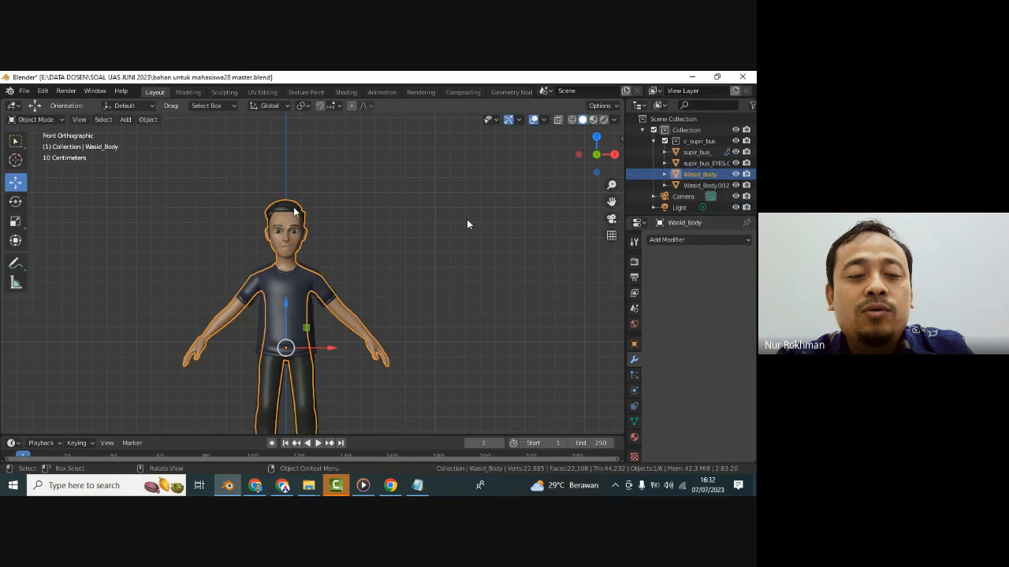
scroll(302, 275, "up", 8)
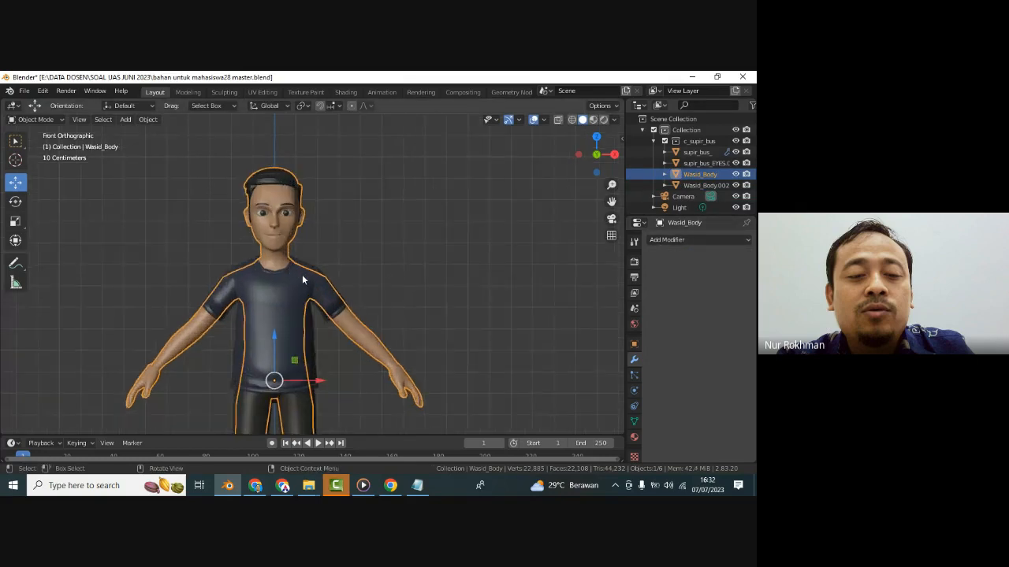
left_click(356, 239)
scroll(357, 234, "down", 3)
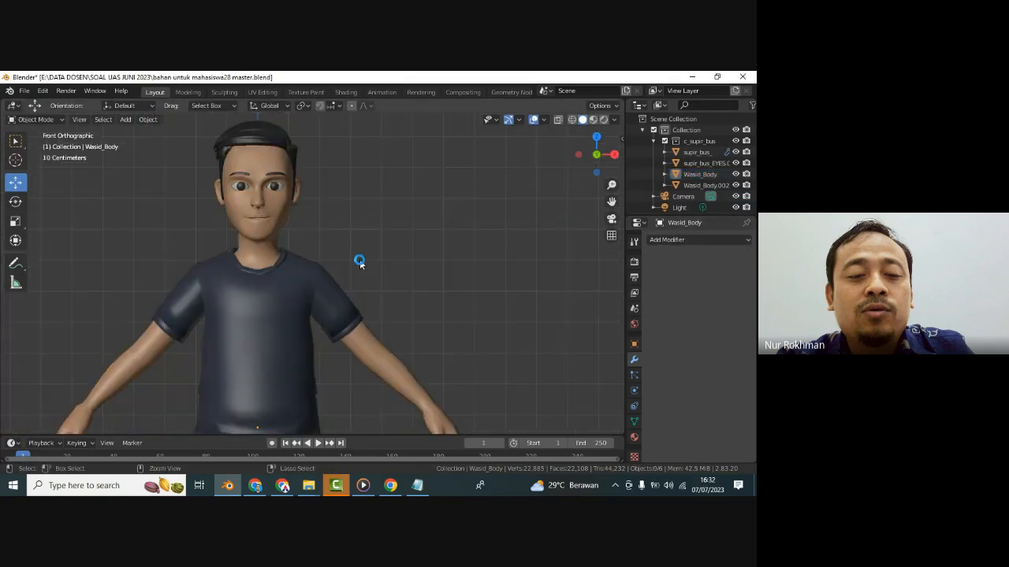
key("ctrl+s")
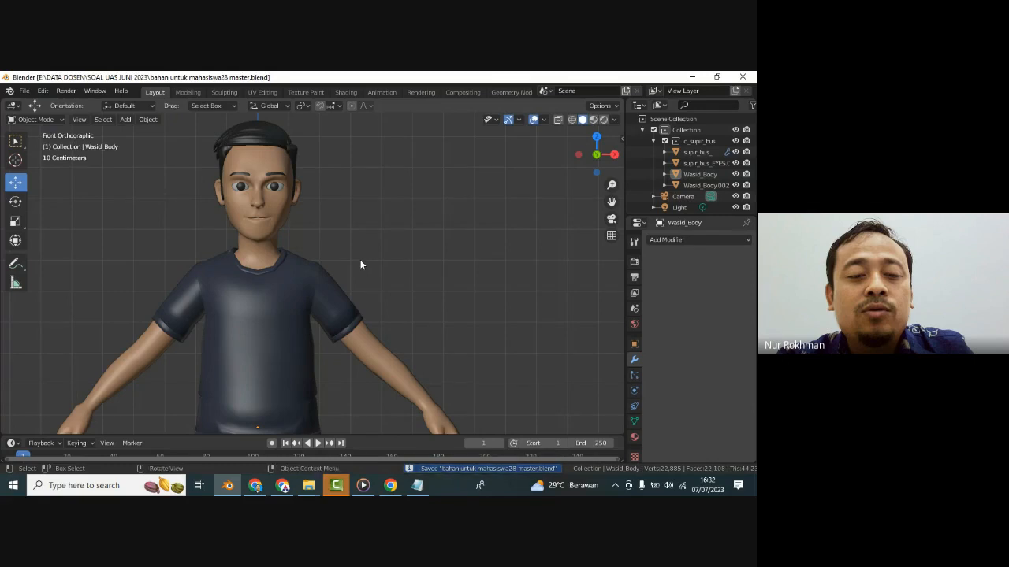
- Examine the whole character without the Subdivision modifiers and save the master file again
scroll(335, 290, "down", 3)
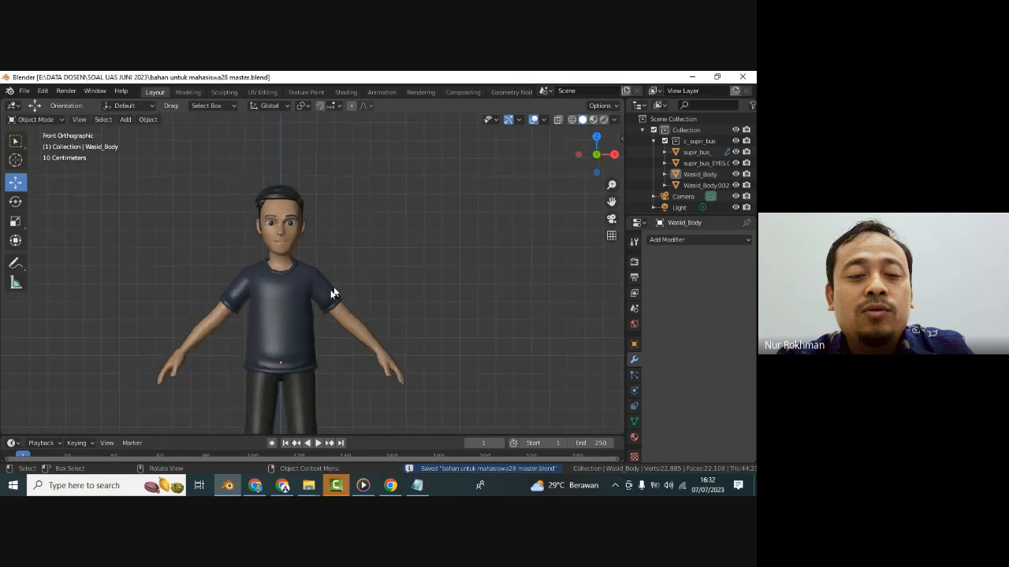
left_click(329, 290)
left_click(340, 284)
scroll(335, 306, "down", 2)
scroll(336, 304, "down", 1)
left_click(335, 303)
scroll(338, 306, "down", 1)
scroll(338, 310, "up", 3)
key("ctrl+s")
left_click(353, 269)
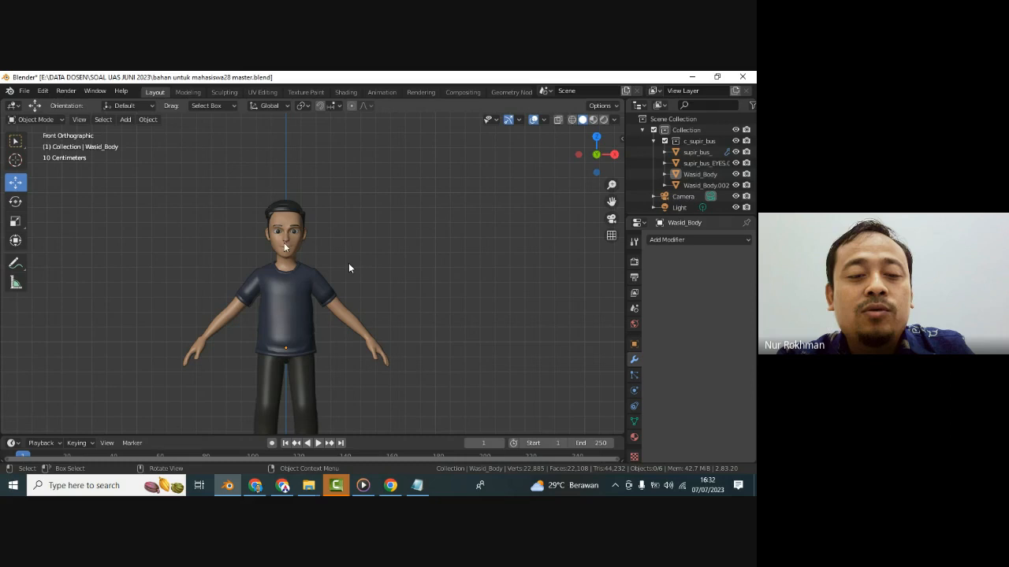
scroll(296, 187, "up", 1)
scroll(296, 189, "up", 2)
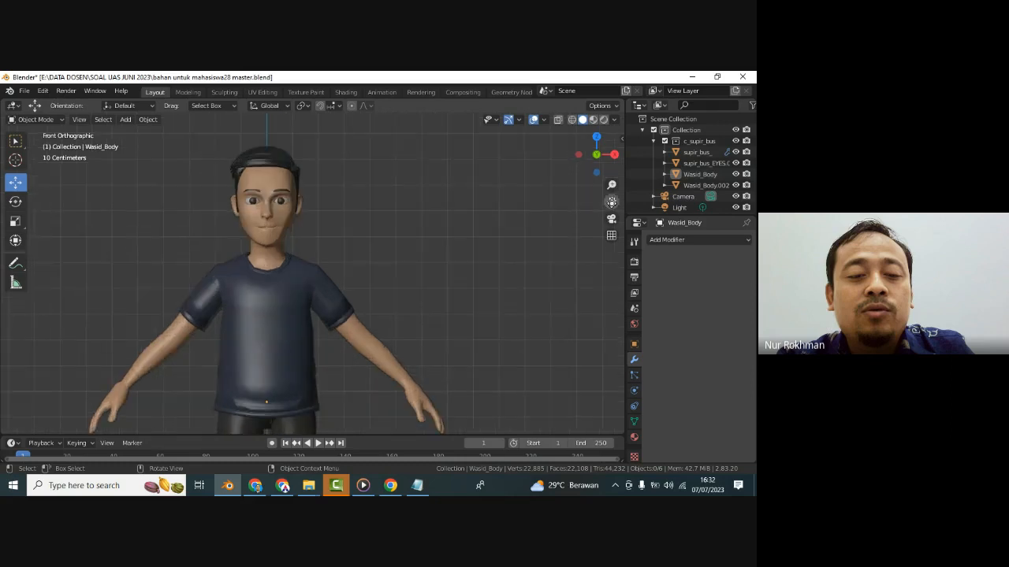
- Select the character's body mesh around the head and save the master file
left_click_drag(611, 202, 606, 298)
scroll(339, 317, "up", 4)
scroll(264, 334, "down", 3)
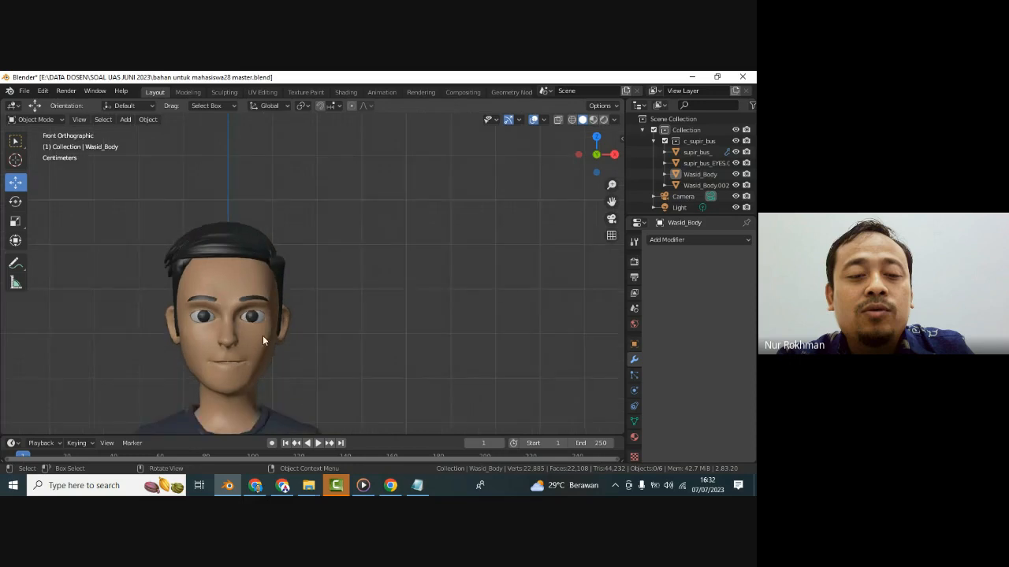
left_click(276, 325)
scroll(282, 319, "up", 2)
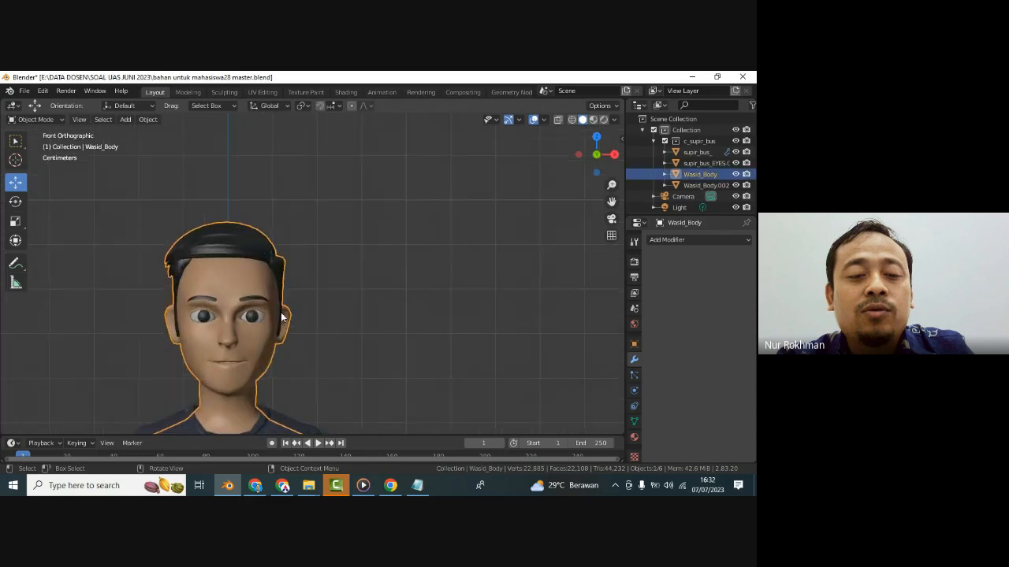
left_click_drag(611, 201, 636, 145)
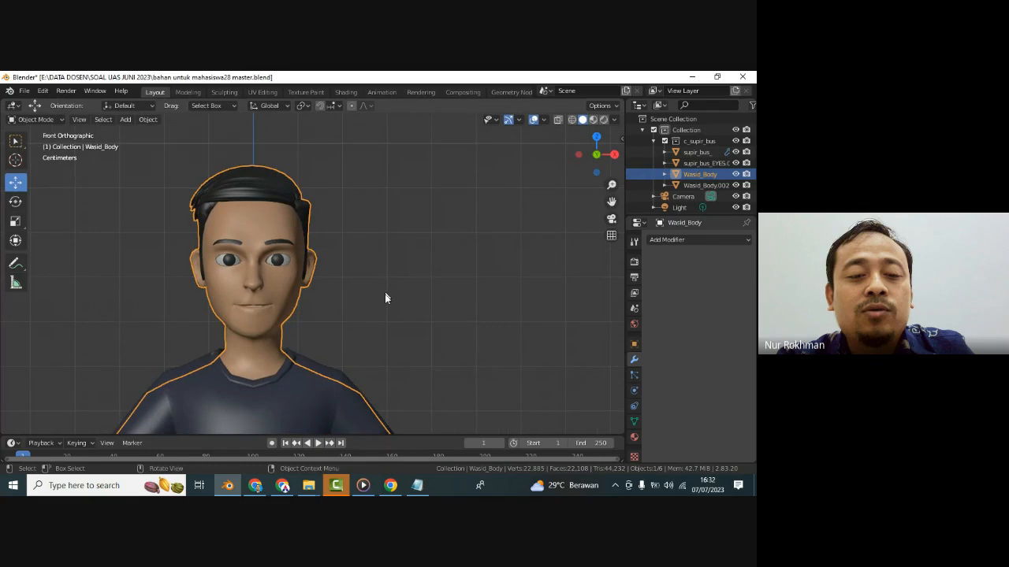
key("ctrl+s")
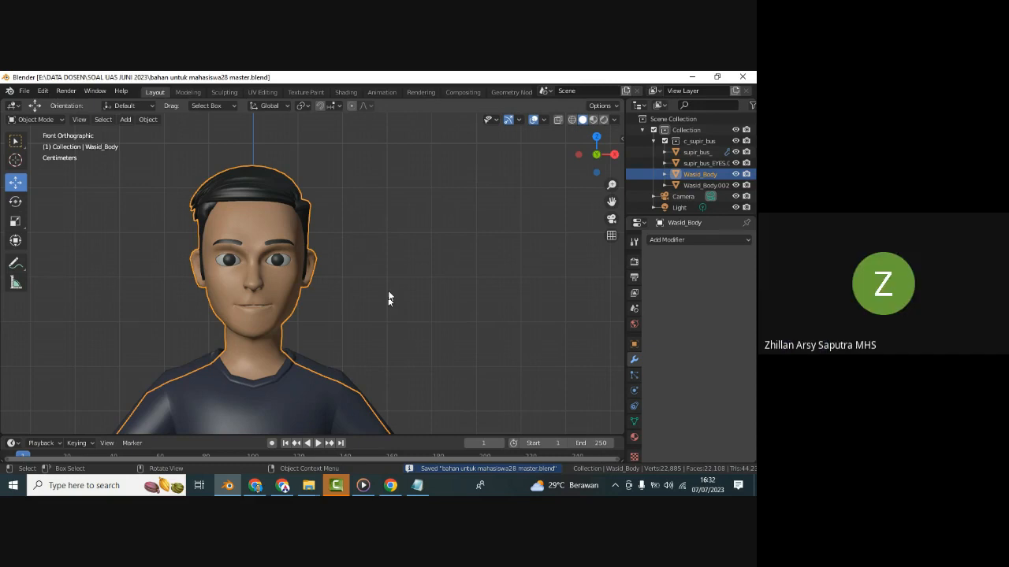
- Deselect and reselect the body mesh, save the master file again and review the lesson outline in Notepad
left_click(386, 266)
left_click(291, 296)
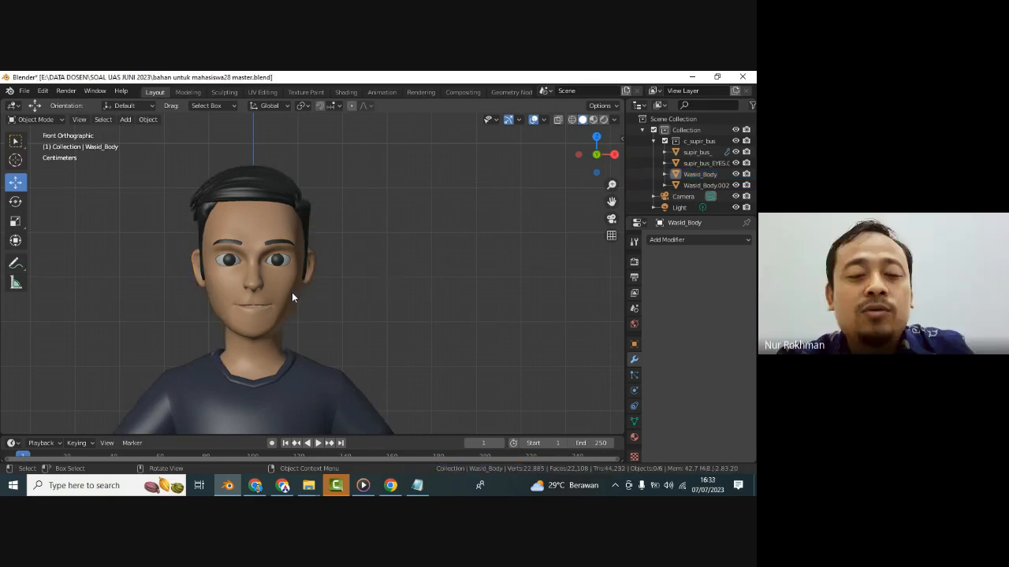
key("ctrl")
key("ctrl+s")
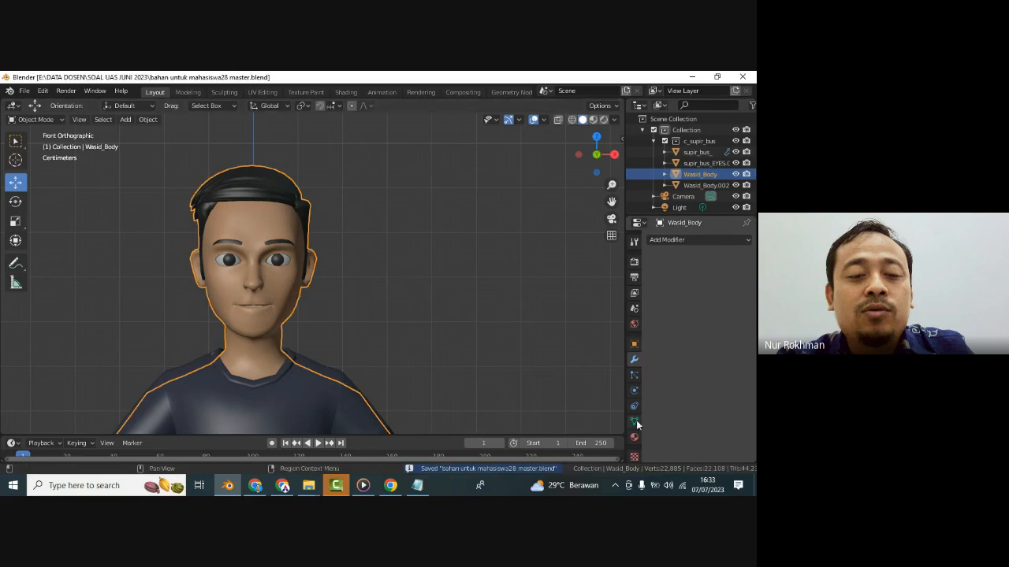
left_click(417, 485)
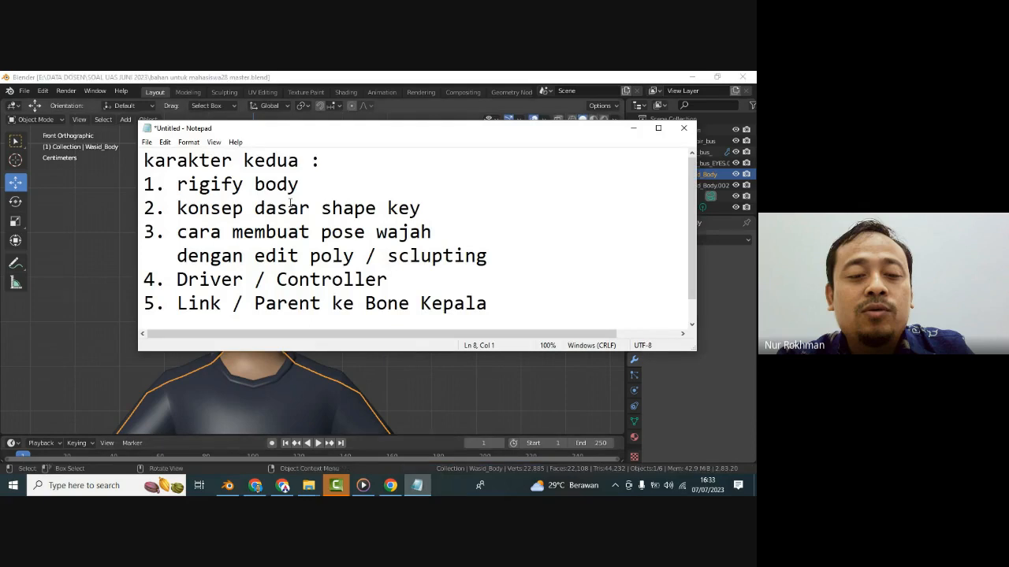
left_click(633, 128)
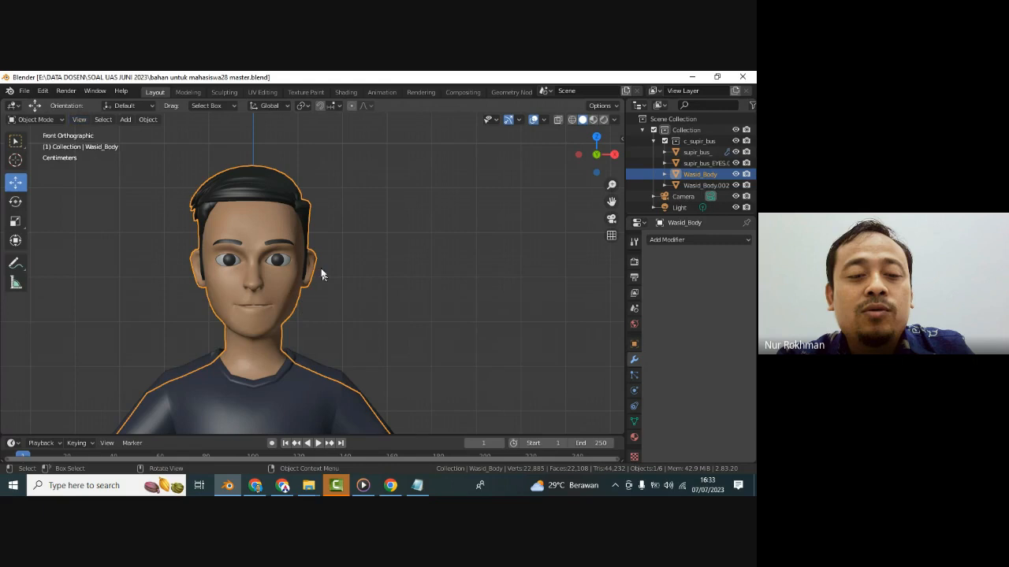
- Add a Basis shape key and a second shape key to the body mesh
scroll(296, 329, "up", 2)
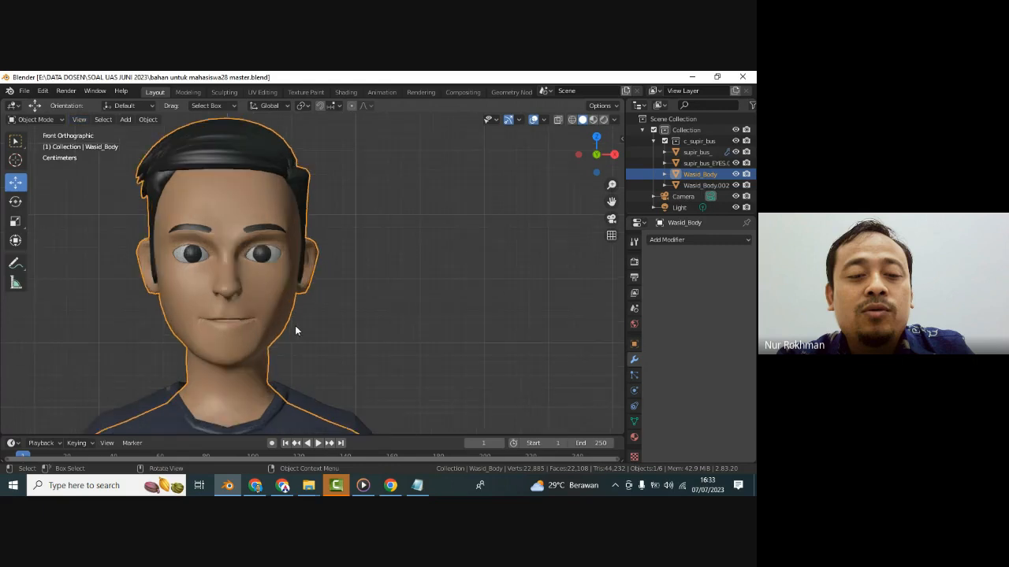
scroll(297, 328, "up", 2)
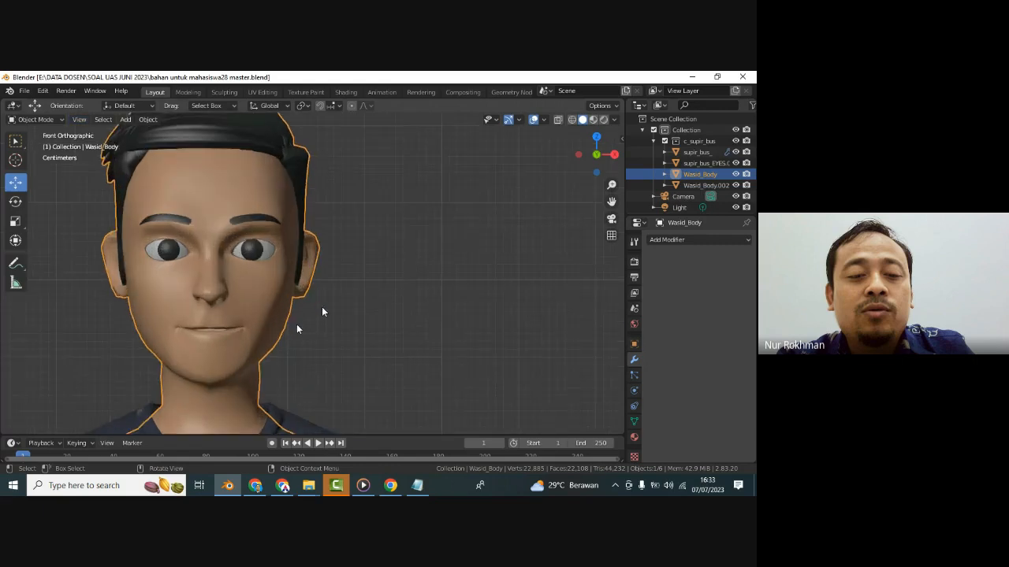
left_click(635, 424)
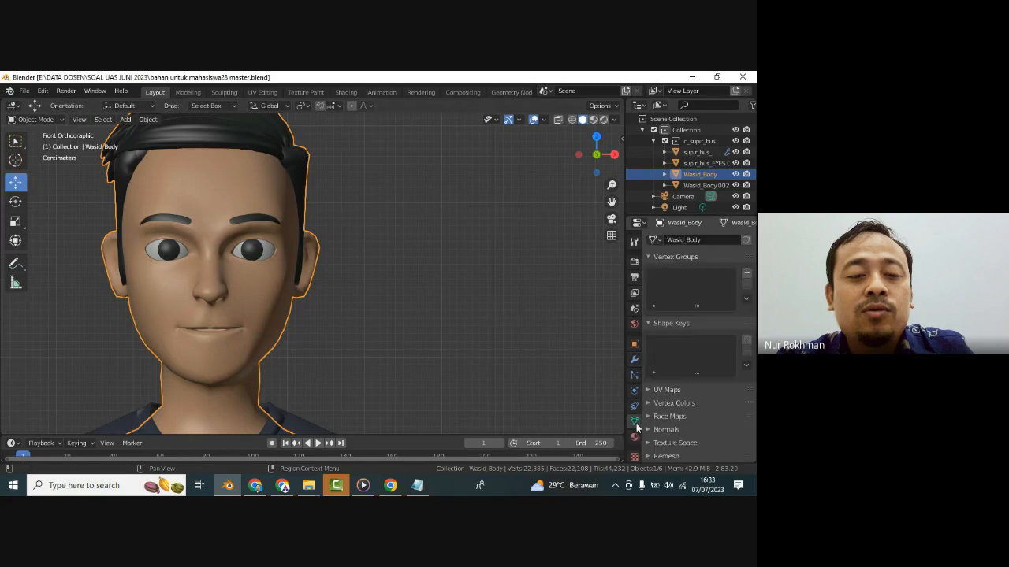
left_click(746, 340)
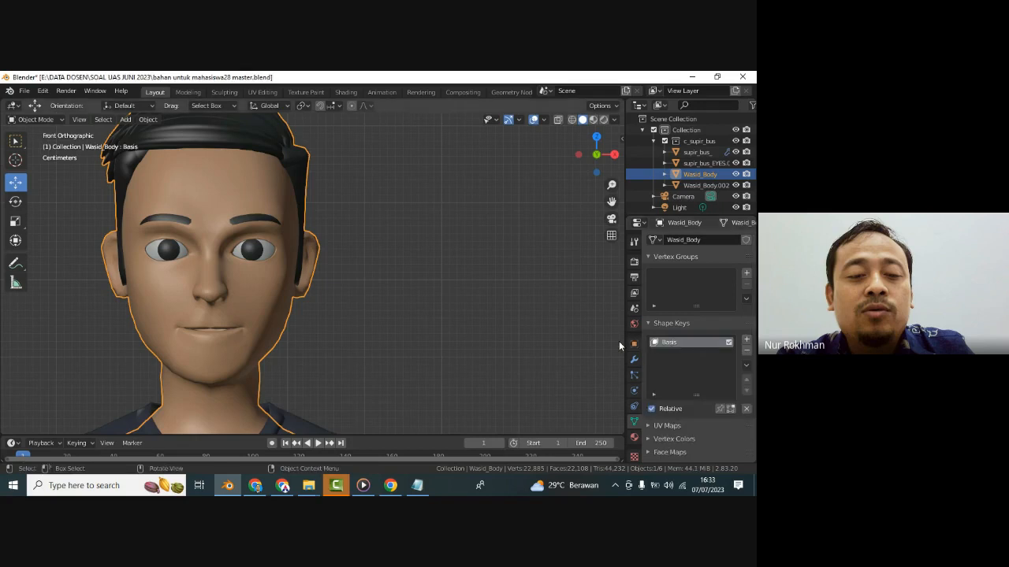
left_click(746, 341)
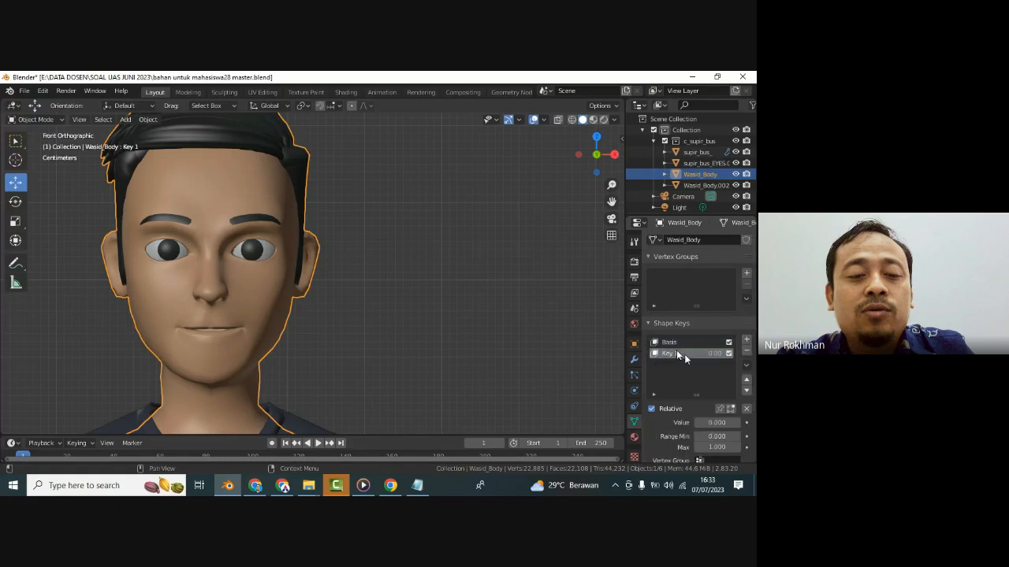
- Remove and re-add the second shape key, and rename it senyum
left_click(672, 344)
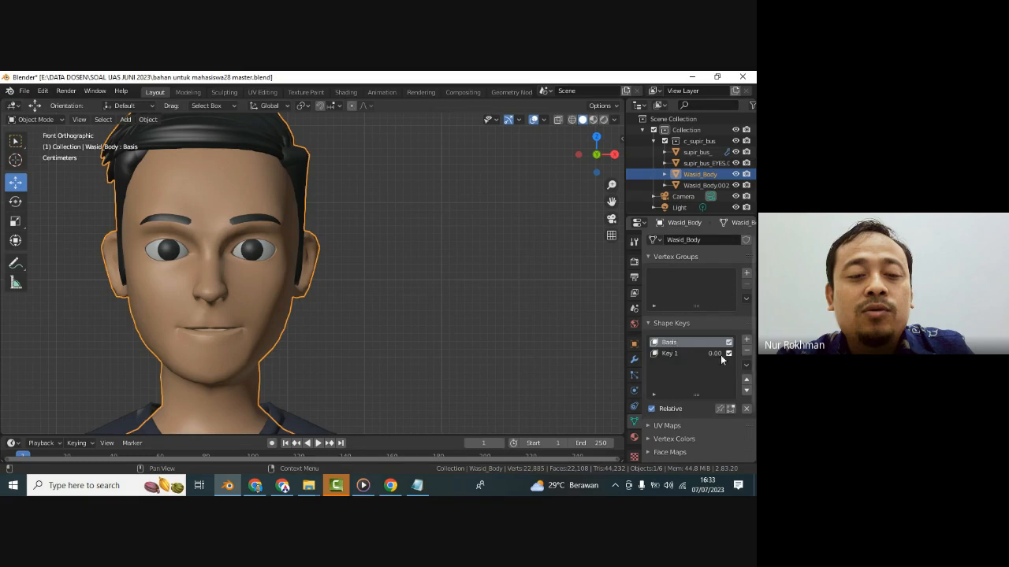
left_click(688, 354)
left_click(747, 350)
left_click(747, 340)
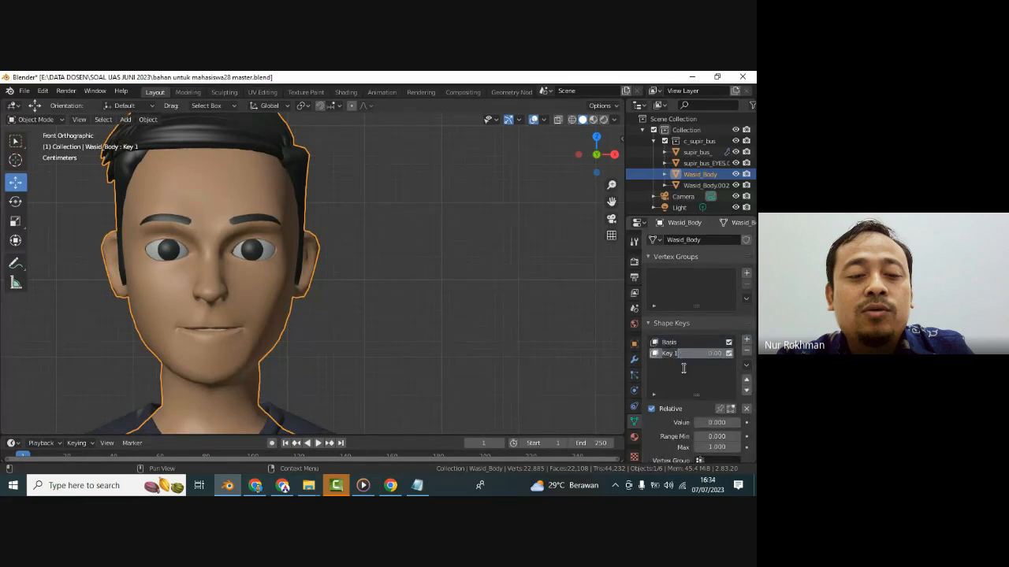
double_click(680, 354)
type("senyum")
key("Return")
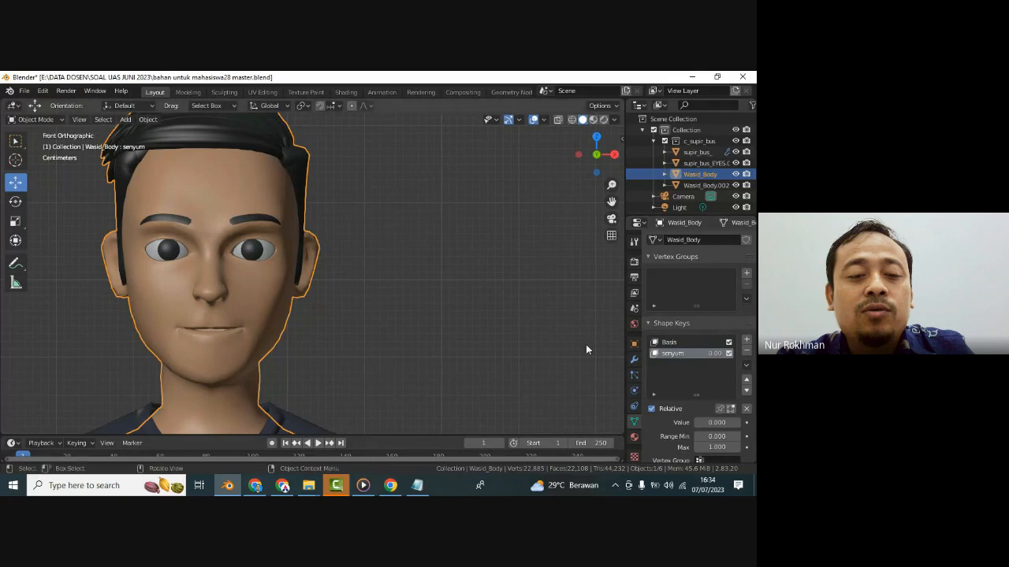
- Compare the Basis and senyum shape keys, and set the senyum key's value to 1.000
left_click(675, 344)
left_click(676, 357)
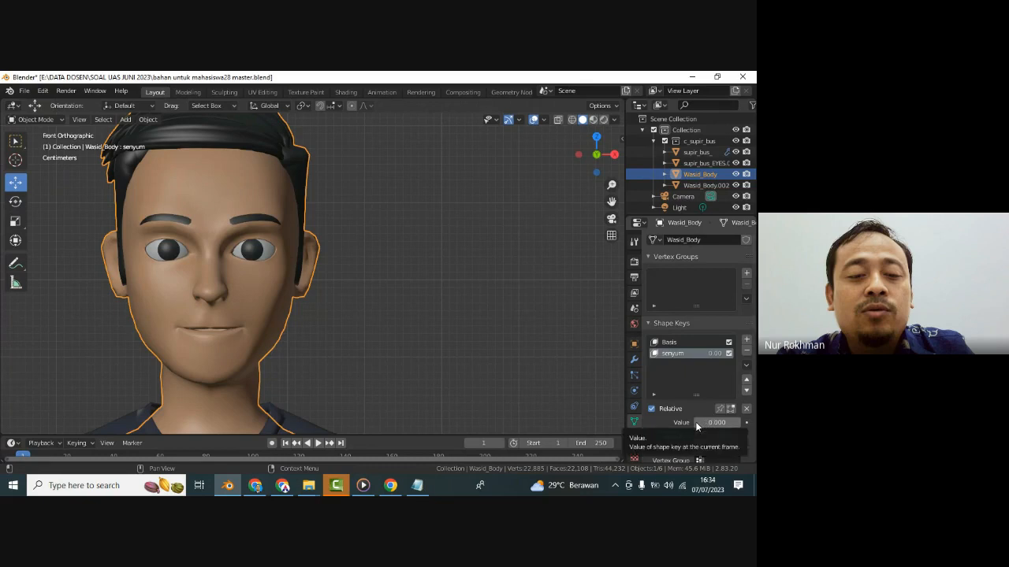
left_click_drag(695, 422, 755, 420)
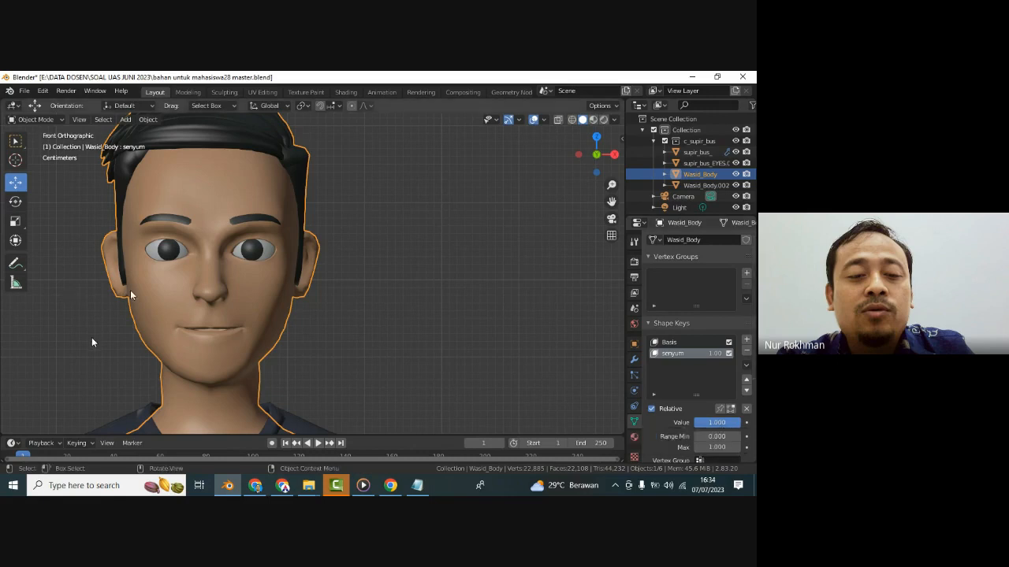
- Inspect the face mesh in Edit Mode with vertex and edge selection, selecting an edge at the mouth corner
left_click_drag(611, 201, 674, 180)
scroll(248, 323, "up", 3)
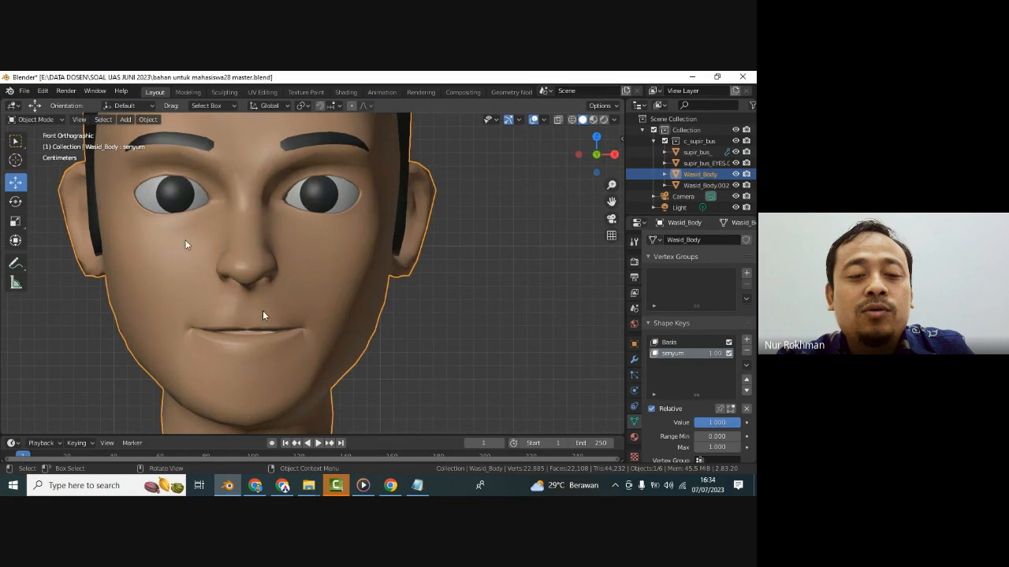
left_click(42, 119)
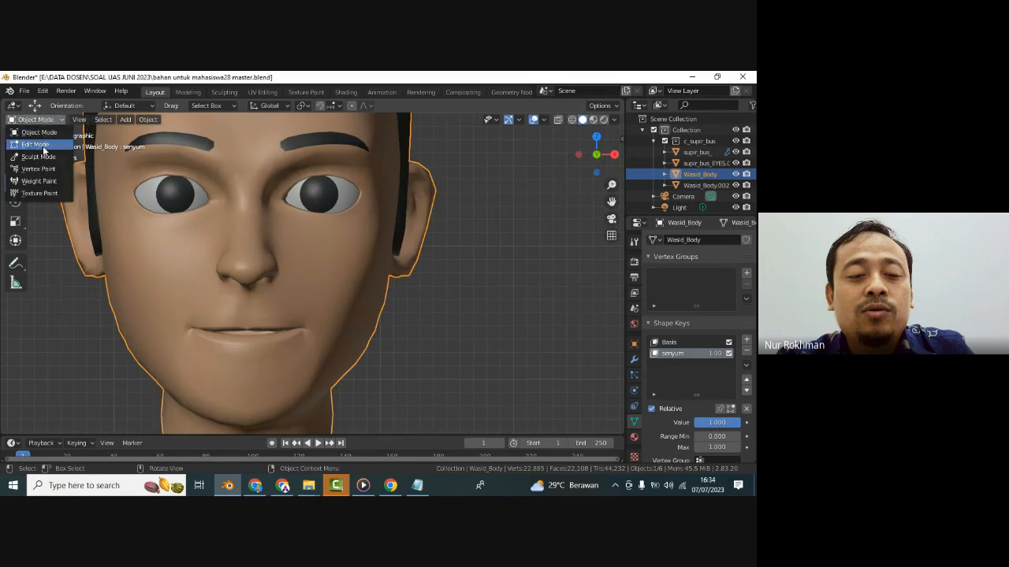
left_click(43, 147)
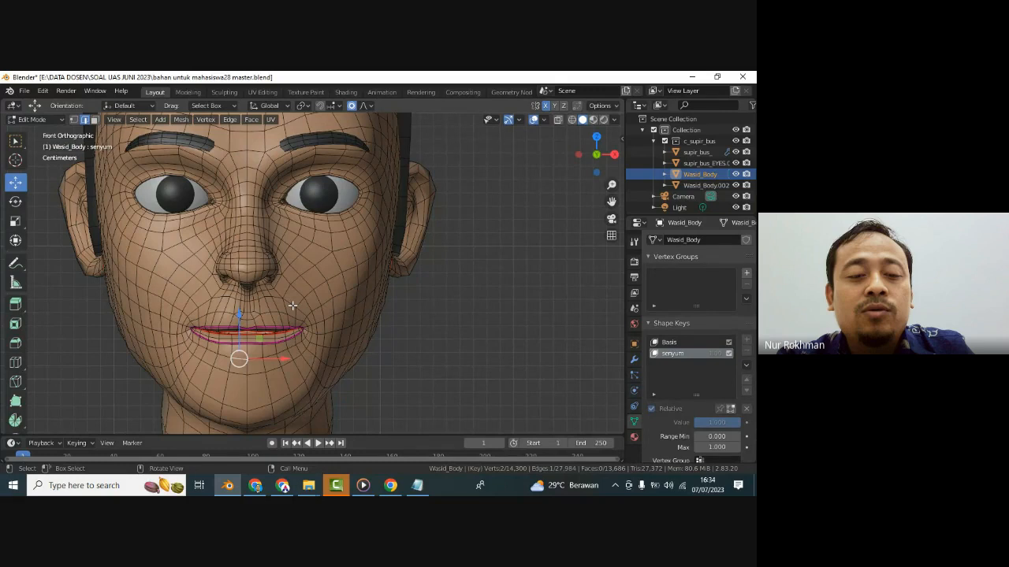
left_click(74, 120)
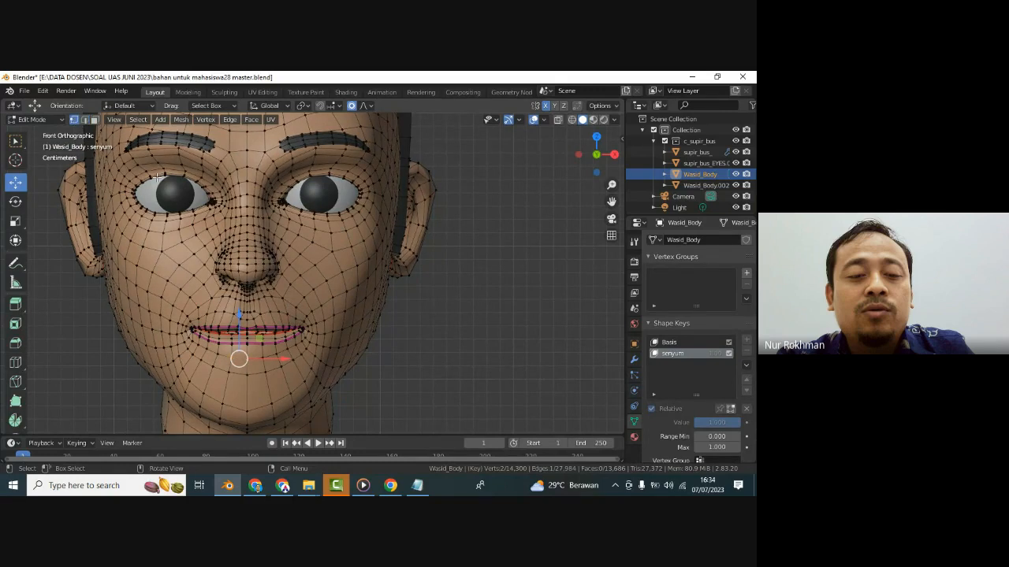
left_click(85, 120)
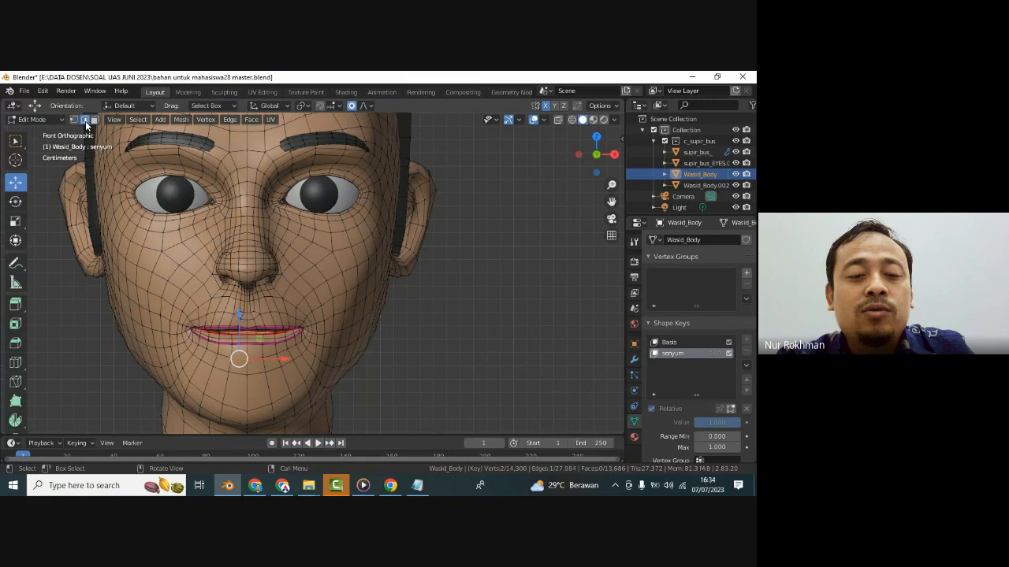
left_click(304, 328)
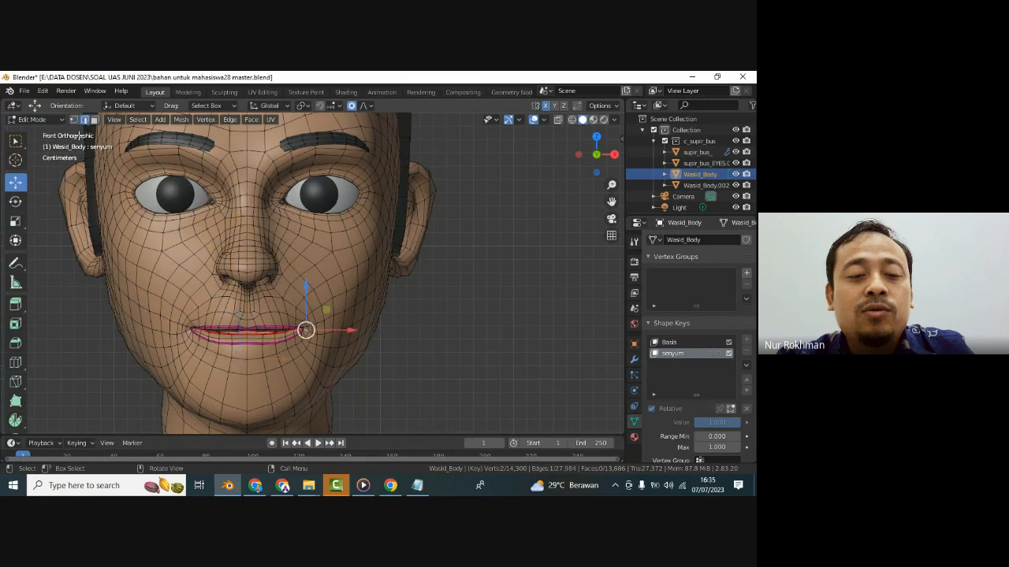
- In Sculpt Mode, pull the mouth corners up into a smile on the senyum key using Elastic Deform with X symmetry
left_click(43, 121)
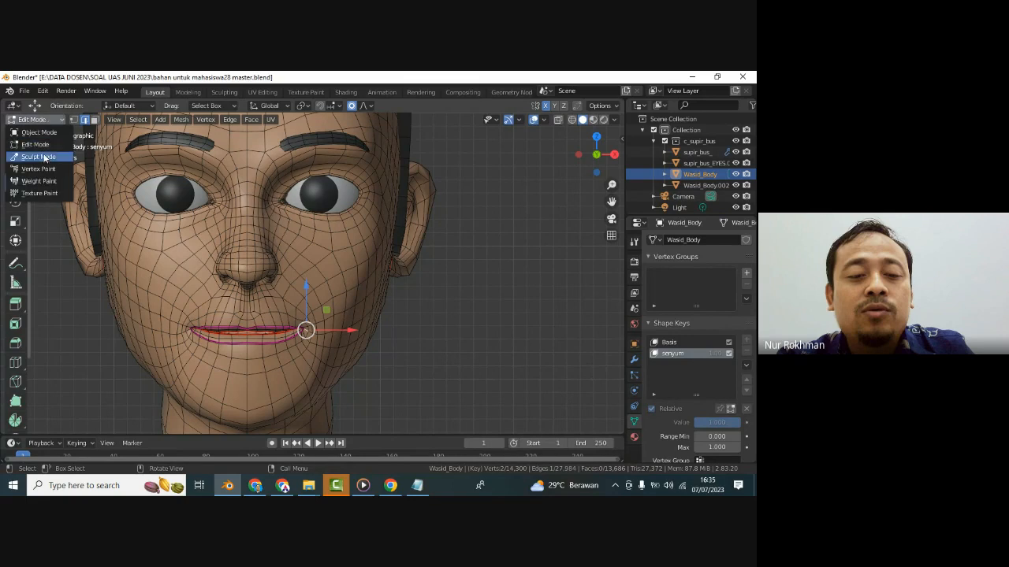
left_click(45, 155)
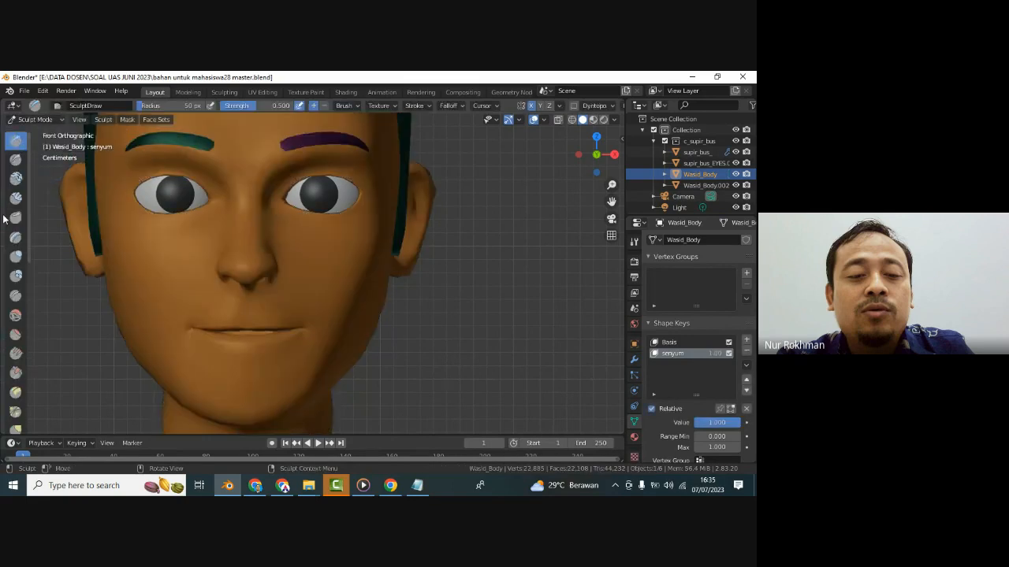
scroll(16, 292, "down", 2)
scroll(15, 293, "down", 4)
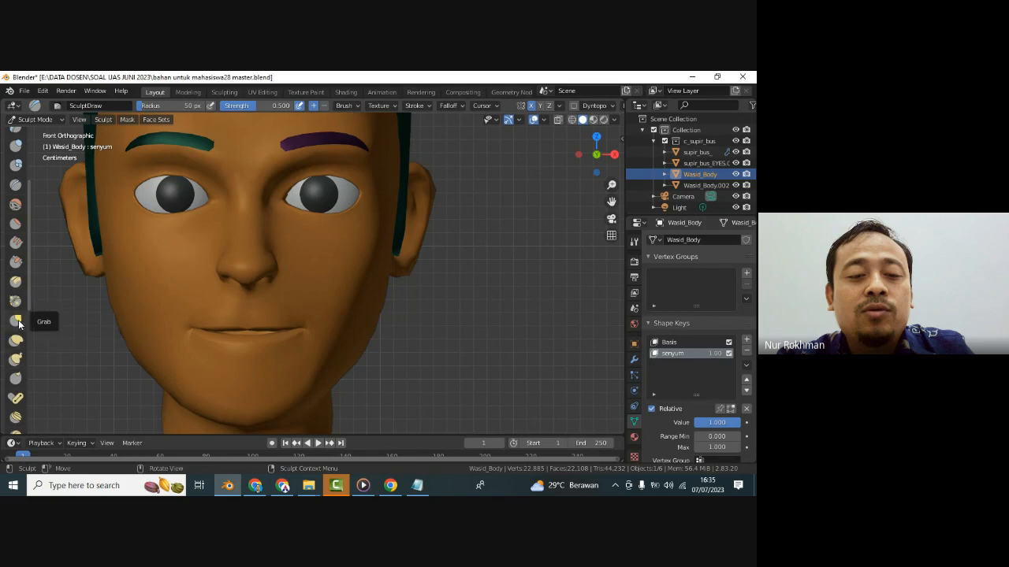
left_click(15, 339)
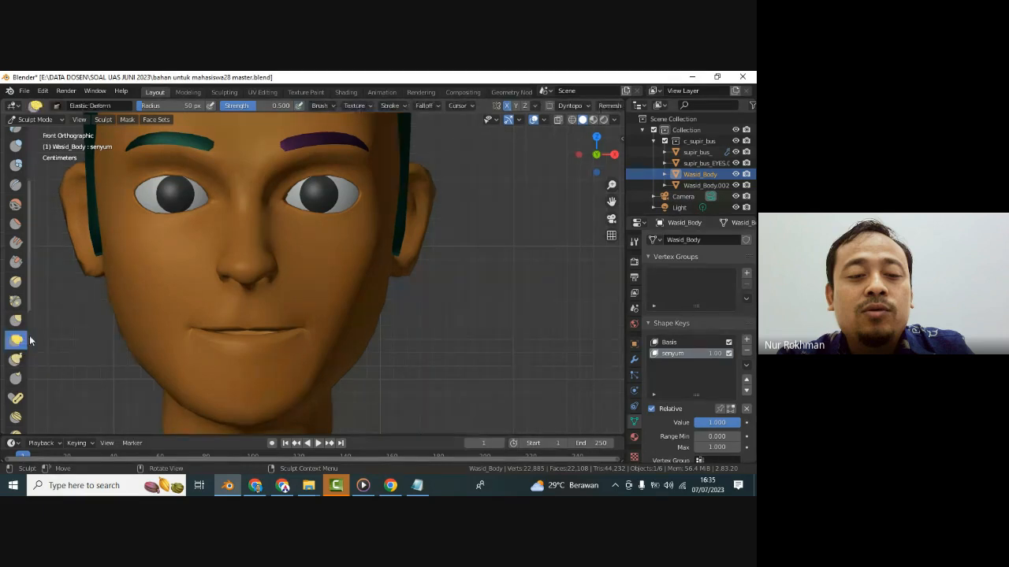
left_click(508, 107)
mouse_move(308, 329)
left_mouse_down()
mouse_move(326, 299)
mouse_move(357, 287)
mouse_move(330, 292)
left_mouse_up()
left_click_drag(284, 344, 292, 333)
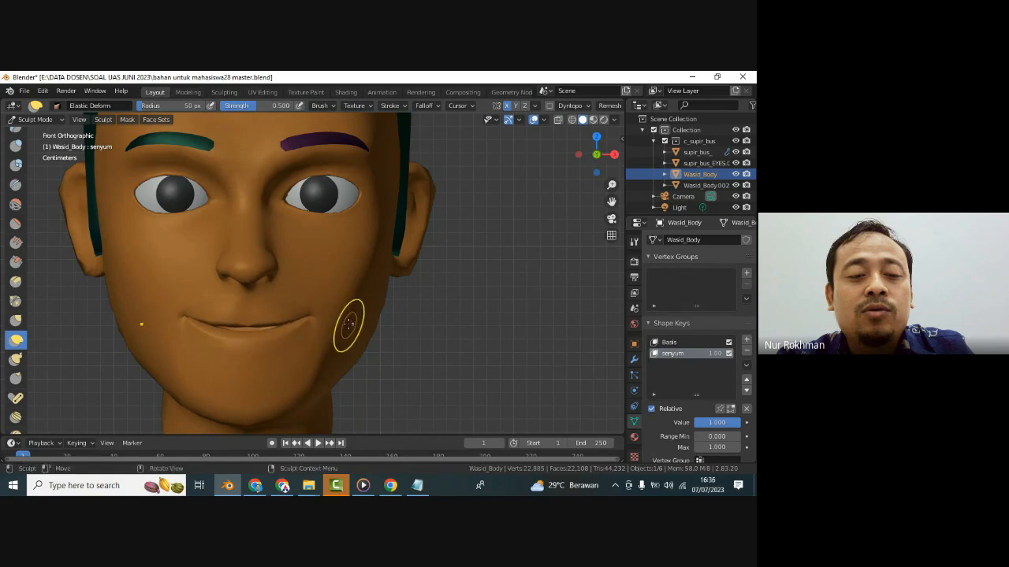
- Enlarge the brush radius to 67 px and reshape the cheeks, inner brows and jaw to strengthen the smile
key("bracketright")
key("bracketright")
left_click_drag(343, 326, 349, 293)
scroll(346, 291, "down", 2)
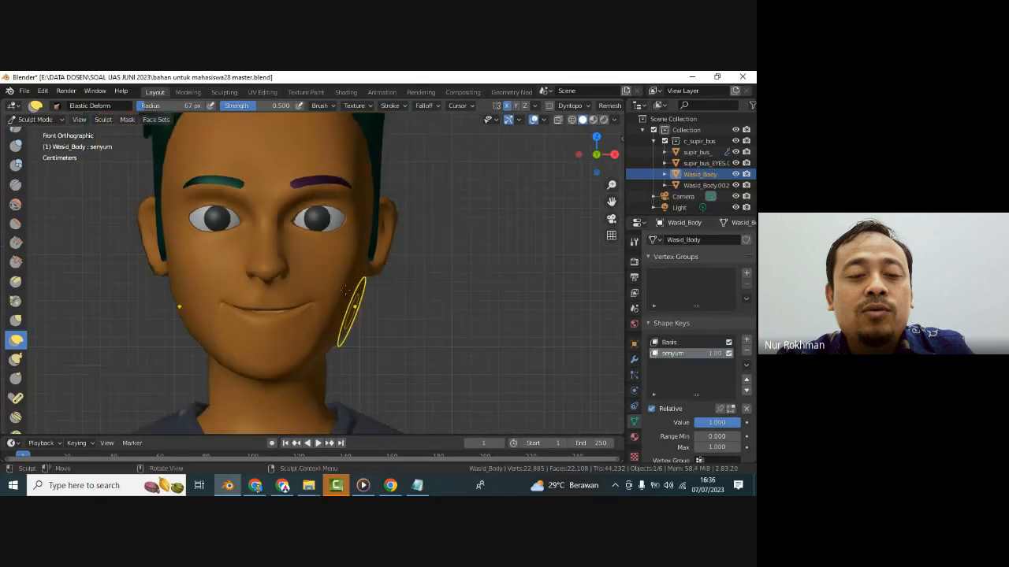
mouse_move(277, 197)
left_mouse_down()
mouse_move(277, 206)
mouse_move(280, 144)
left_mouse_up()
mouse_move(337, 323)
left_mouse_down()
mouse_move(308, 323)
mouse_move(351, 230)
mouse_move(336, 262)
mouse_move(351, 264)
left_mouse_up()
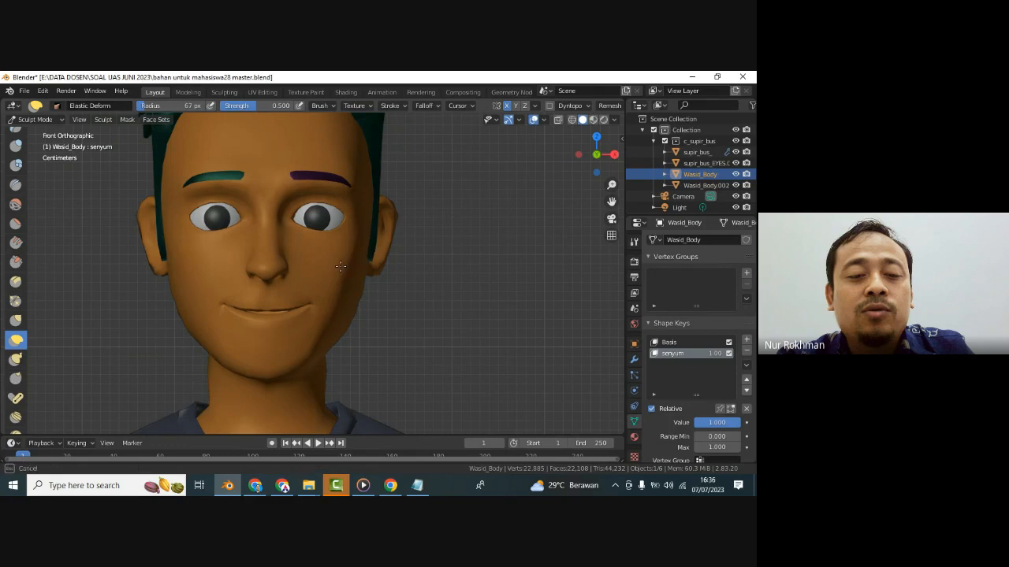
left_click_drag(319, 352, 301, 350)
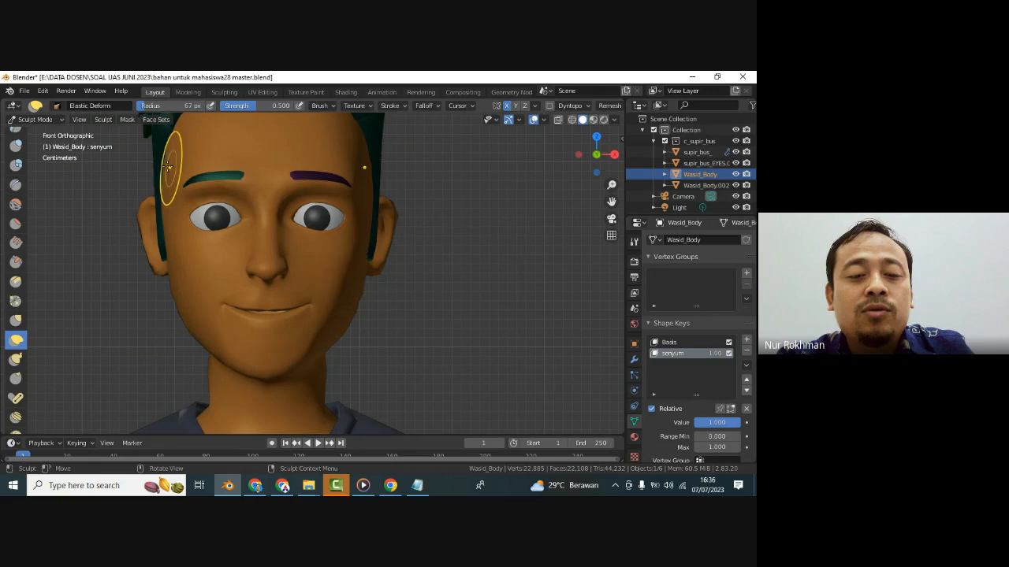
- Return to Object Mode, test the senyum shape key's slider and set its value to 0.000
left_click(51, 120)
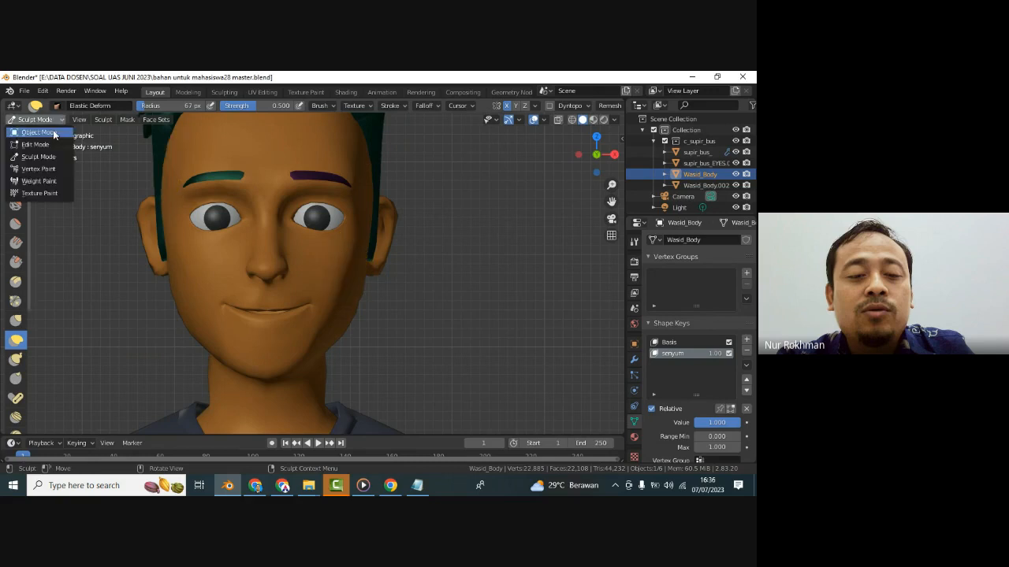
left_click(39, 133)
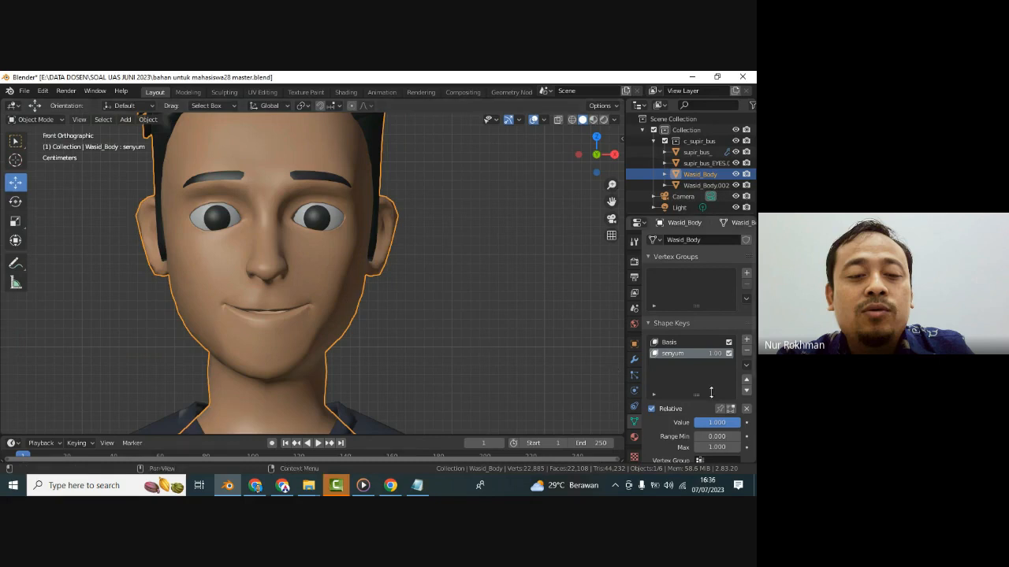
left_click_drag(719, 424, 744, 388)
left_click_drag(724, 426, 662, 419)
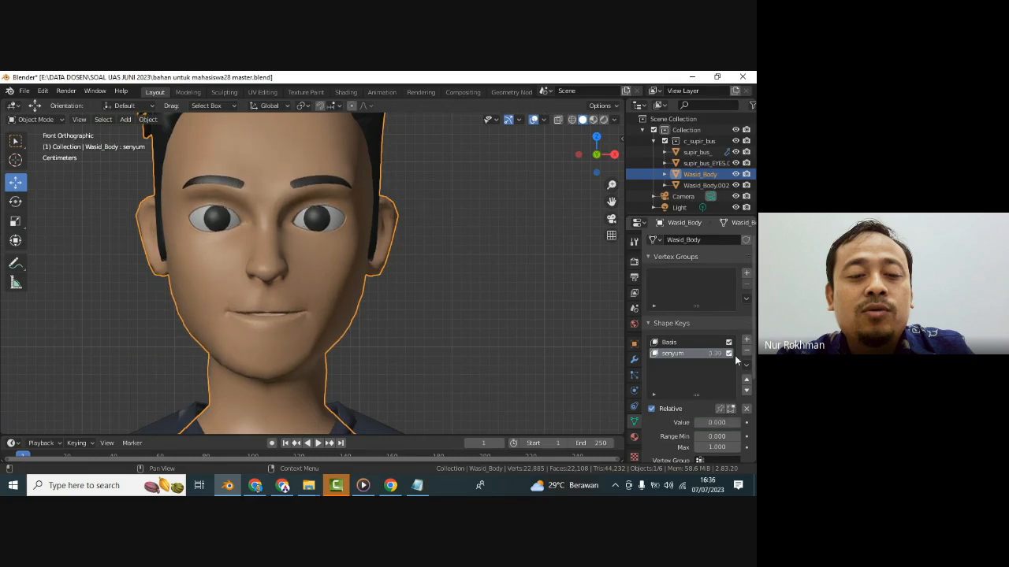
- Add a new shape key named sedih to Wasid_Body and put the mesh into Sculpt Mode
left_click(704, 341)
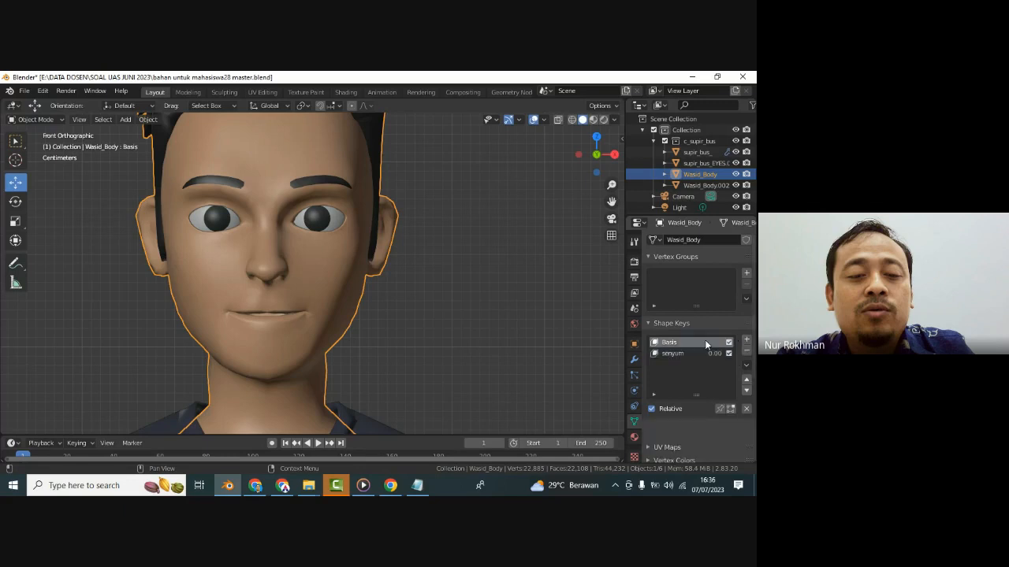
left_click(746, 341)
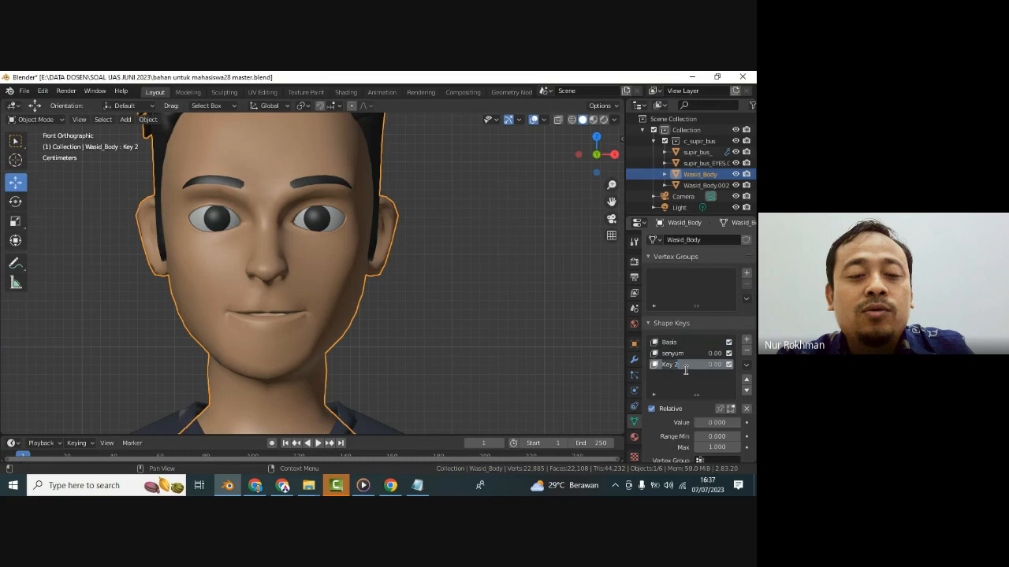
type("sedih")
key("Return")
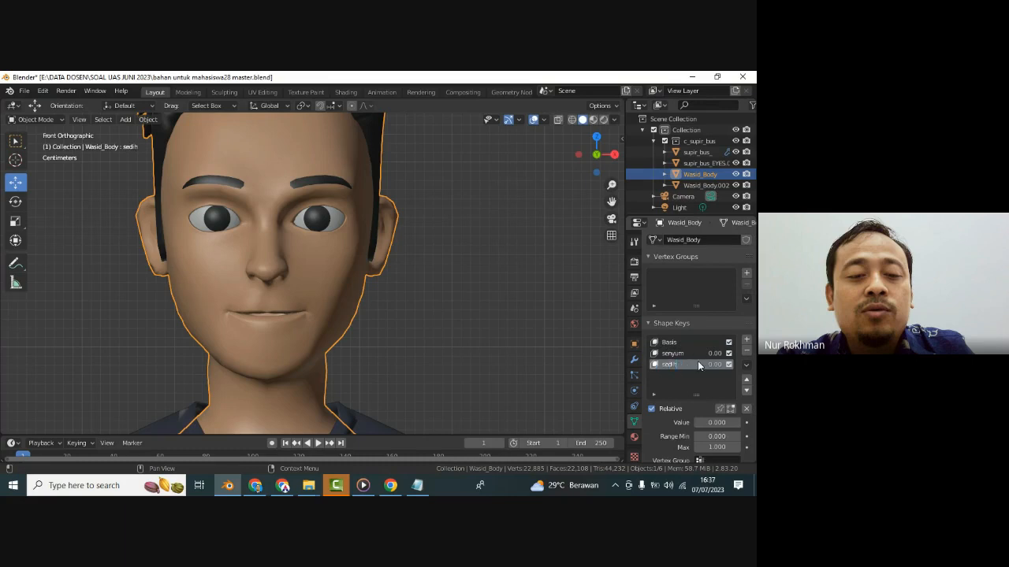
left_click(33, 120)
left_click(38, 157)
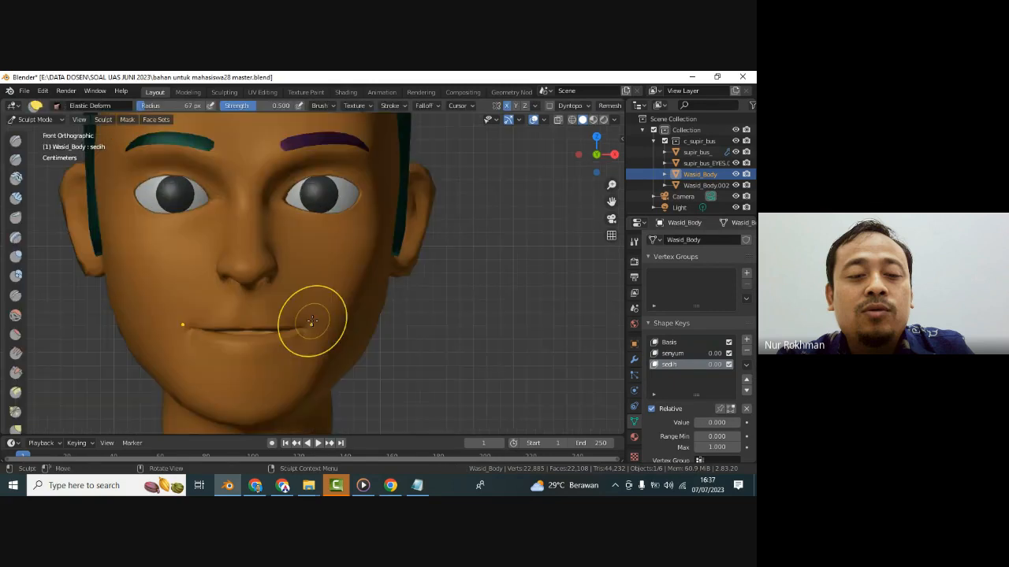
- Try to pull the mouth corners down on the sedih key with its value at 1.000, then undo the stroke
left_click_drag(313, 320, 312, 356)
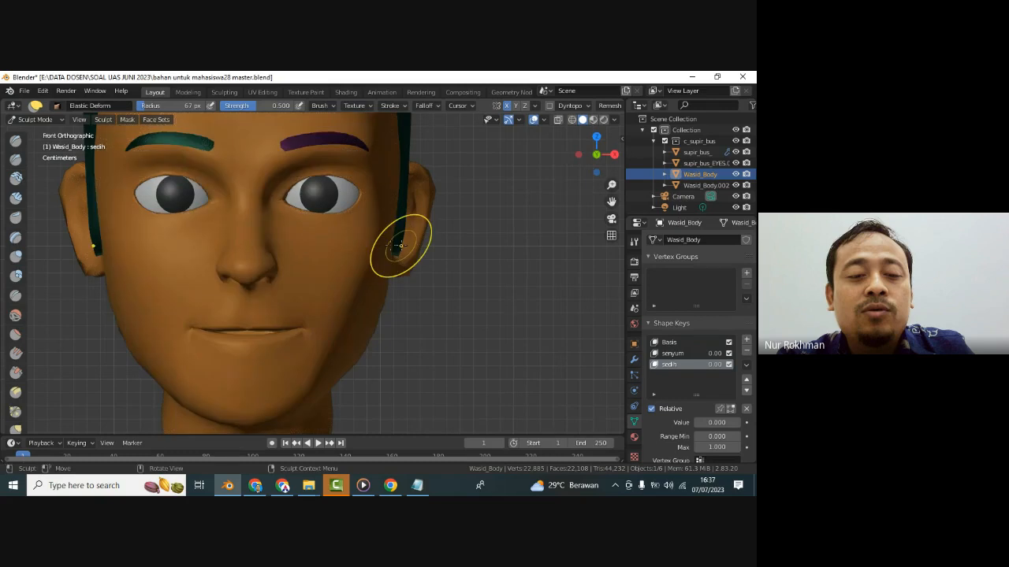
left_click_drag(704, 427, 4, 424)
left_click_drag(317, 343, 333, 342)
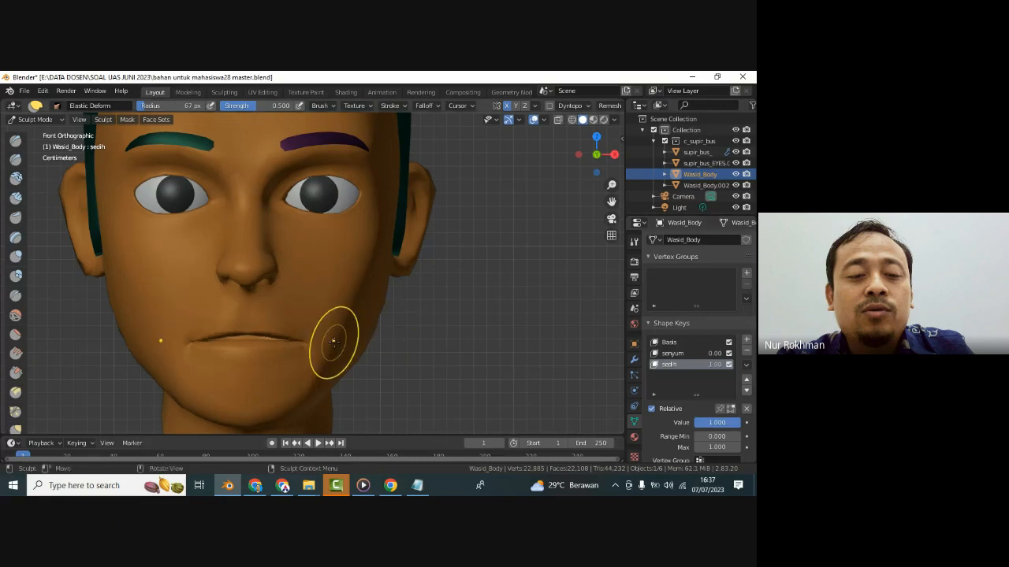
key("ctrl+z")
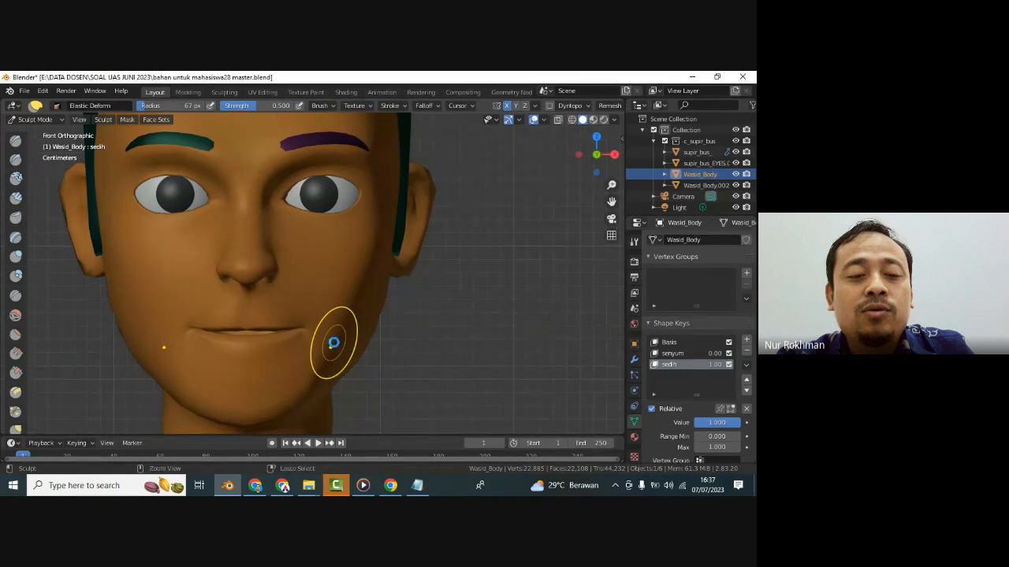
- Save the file and reset the sedih shape key's value to 0.000
key("ctrl+s")
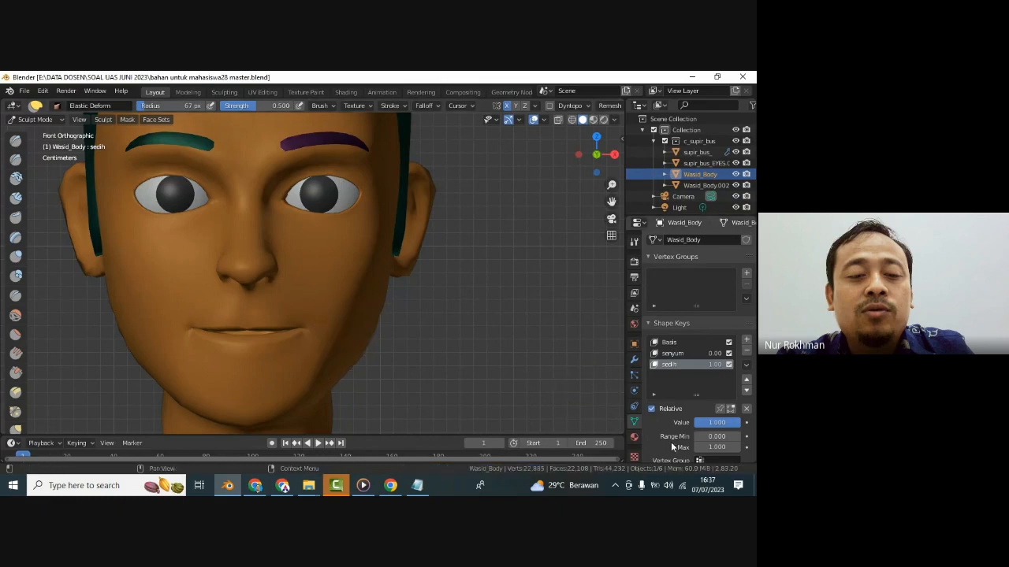
left_click_drag(721, 428, 641, 436)
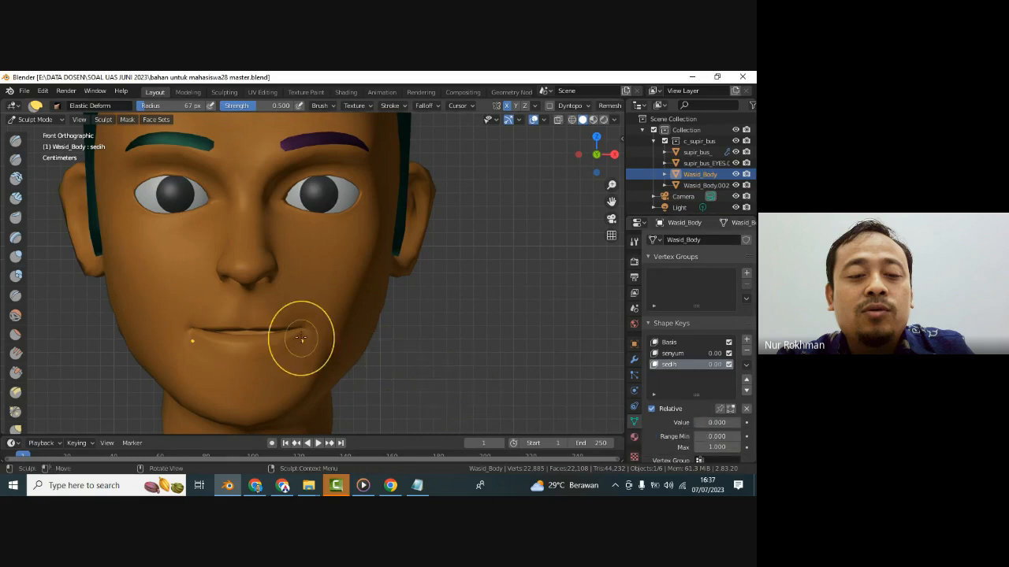
- Set the sedih value to 1.000 and pull the mouth corners down into a frown with the Elastic Deform brush
scroll(16, 378, "down", 3)
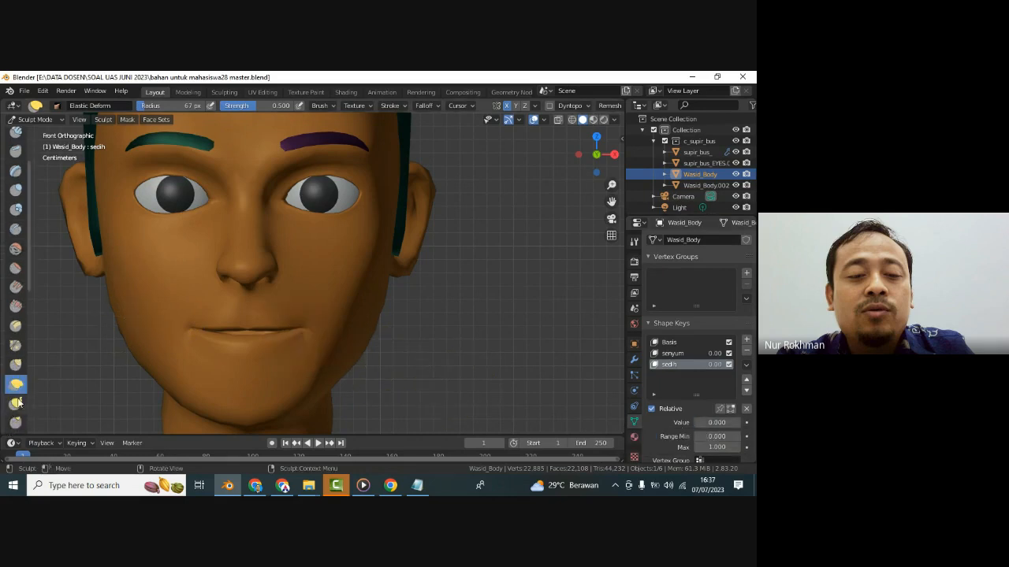
mouse_move(298, 347)
left_mouse_down()
mouse_move(296, 375)
mouse_move(342, 299)
mouse_move(356, 304)
left_mouse_up()
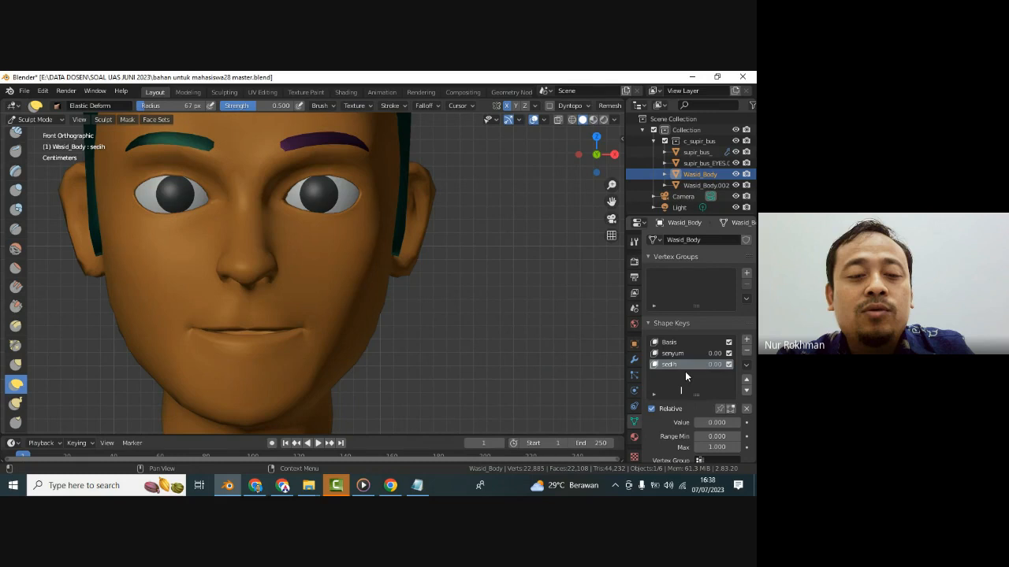
left_click_drag(716, 422, 28, 425)
left_click_drag(311, 334, 307, 398)
left_click_drag(290, 314, 297, 294)
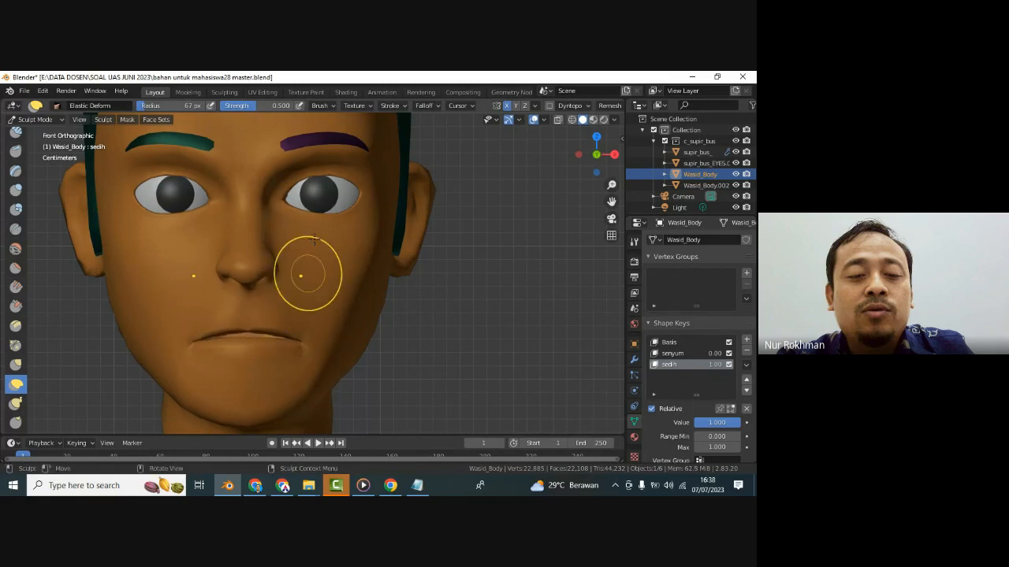
- Raise the inner ends of the eyebrows and pull the eyelid areas down to give the face a sad look
left_click_drag(275, 158, 260, 75)
scroll(271, 242, "down", 3)
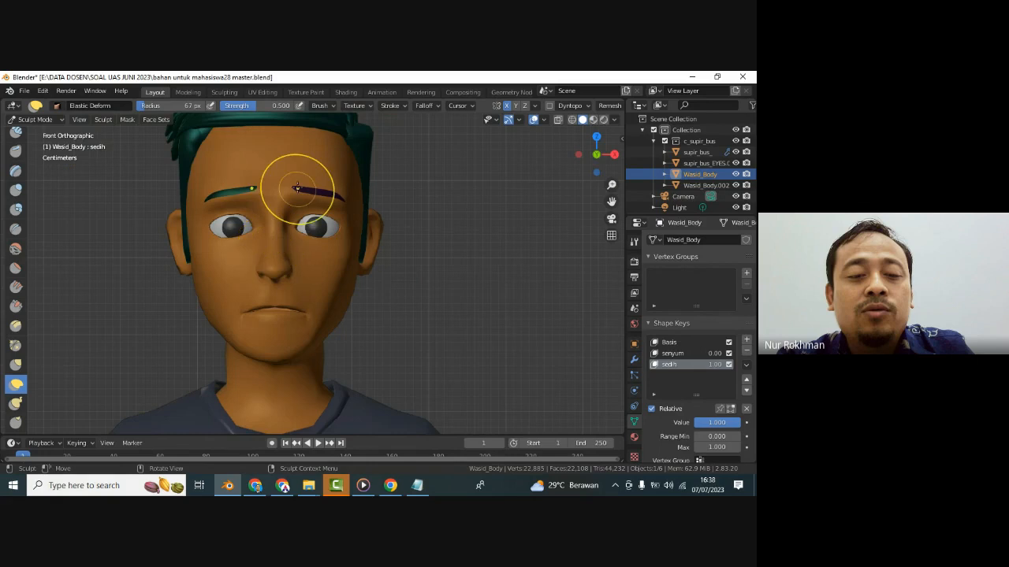
left_click_drag(297, 188, 303, 142)
mouse_move(336, 237)
left_mouse_down()
mouse_move(334, 227)
mouse_move(334, 249)
mouse_move(310, 217)
mouse_move(316, 249)
left_mouse_up()
left_click_drag(311, 214, 319, 251)
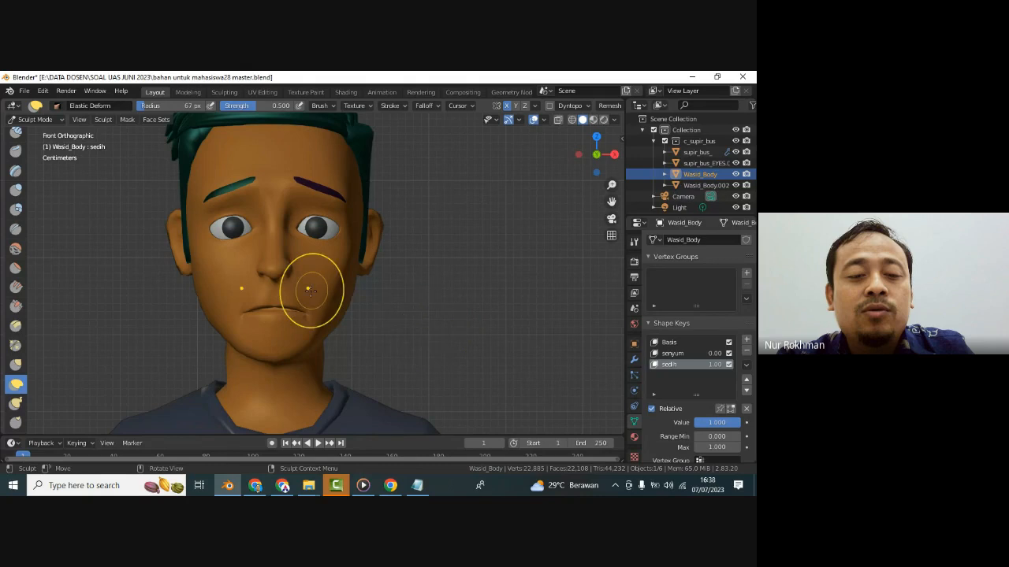
- Return to Object Mode, test the sedih shape key's slider and set its value to 0.000
mouse_move(733, 425)
left_mouse_down()
mouse_move(692, 434)
mouse_move(737, 425)
left_mouse_up()
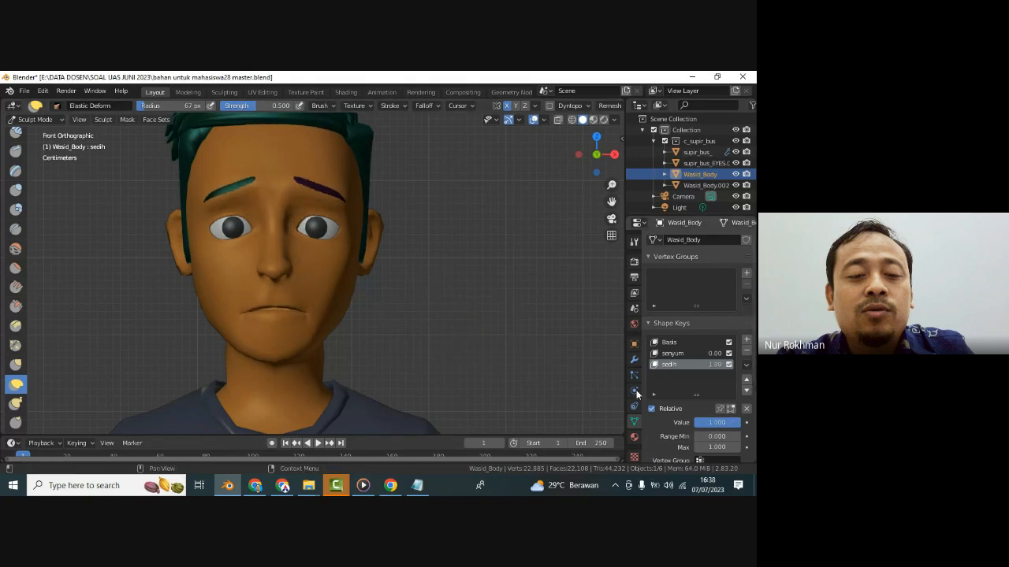
left_click(49, 120)
left_click(41, 134)
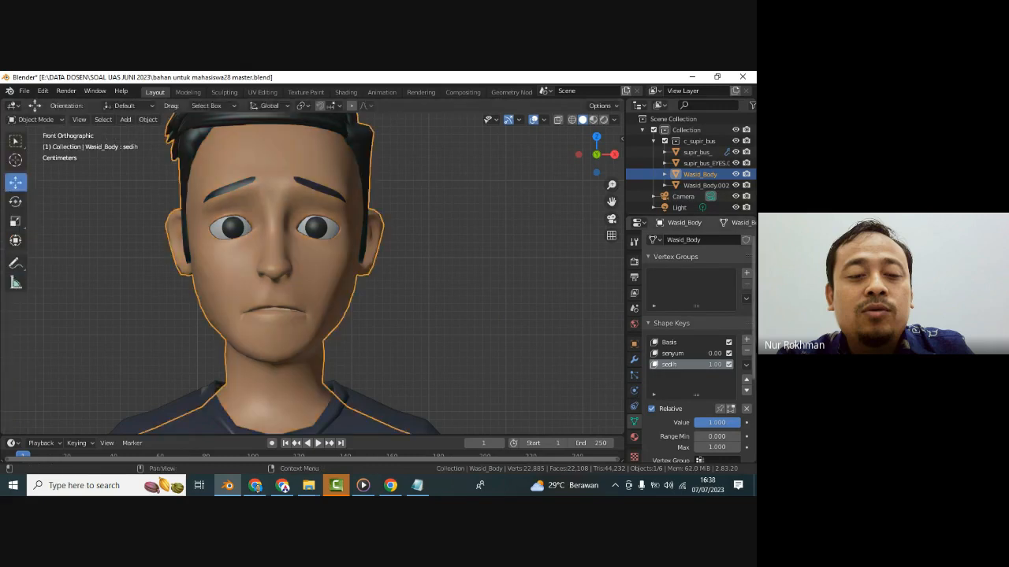
left_click_drag(709, 424, 755, 424)
left_click_drag(6, 426, 706, 386)
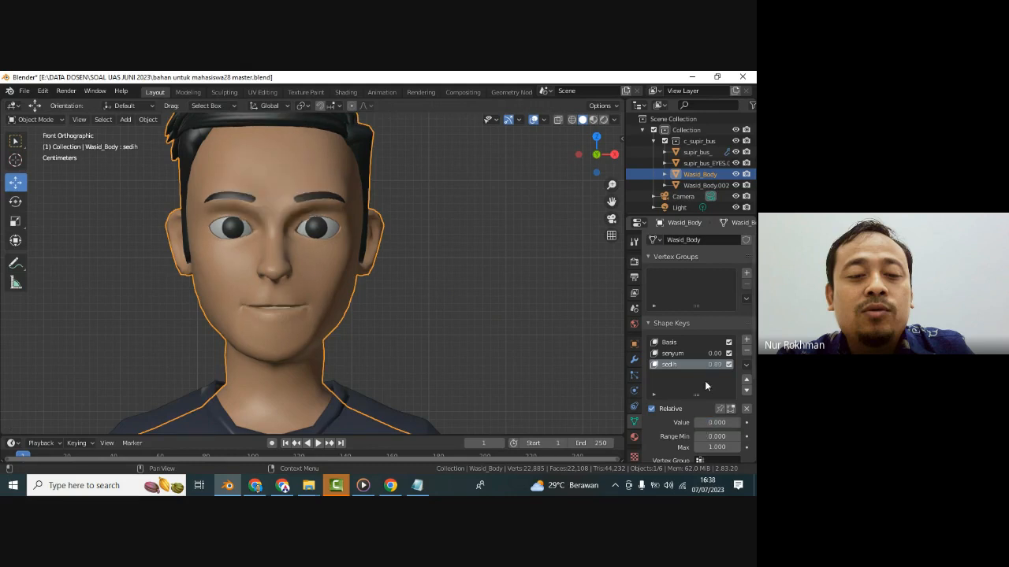
- Preview the senyum shape key by varying its value, then select sedih and set its value to 1.000
left_click(686, 354)
left_click_drag(735, 429, 15, 425)
left_click(682, 365)
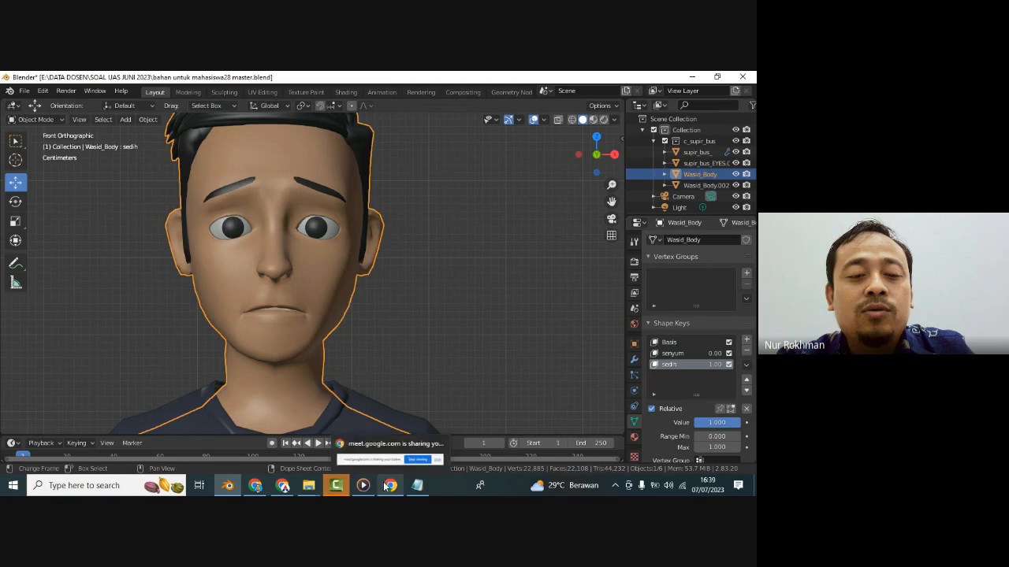
- Switch to Chrome and search Google for "expression face reference" in a new tab
mouse_move(260, 487)
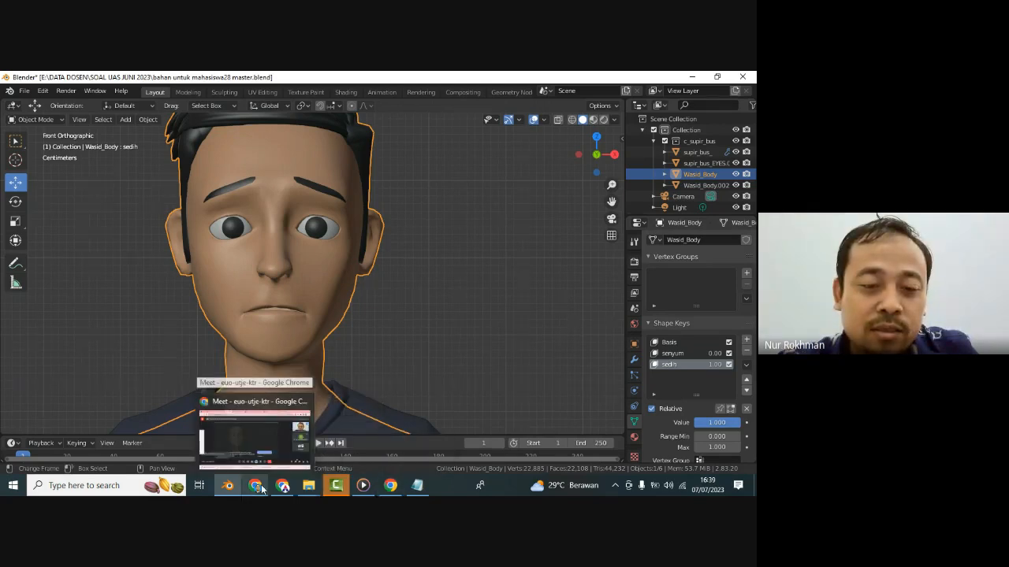
left_click(255, 438)
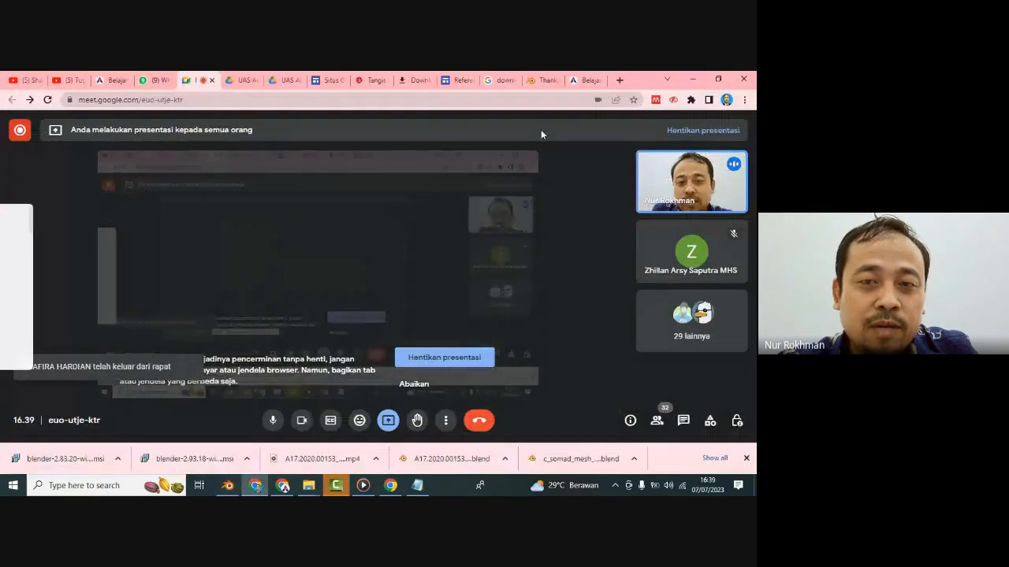
left_click(621, 80)
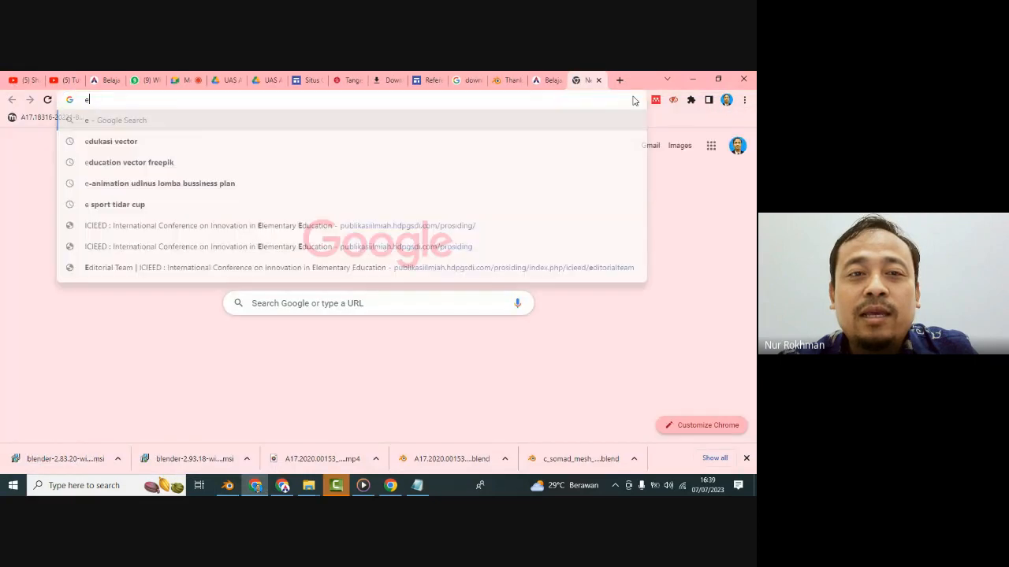
type("ekspress")
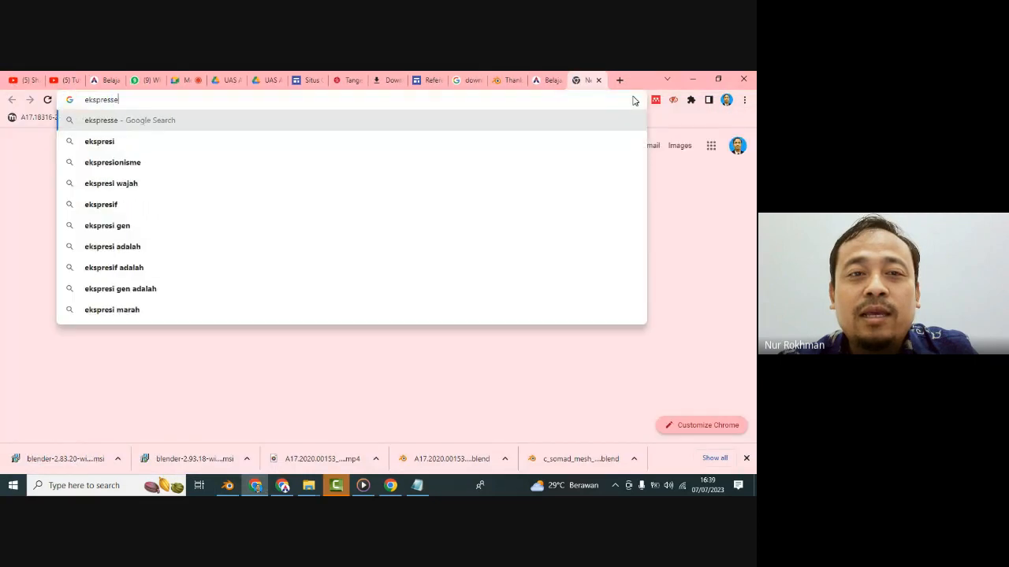
type("ion")
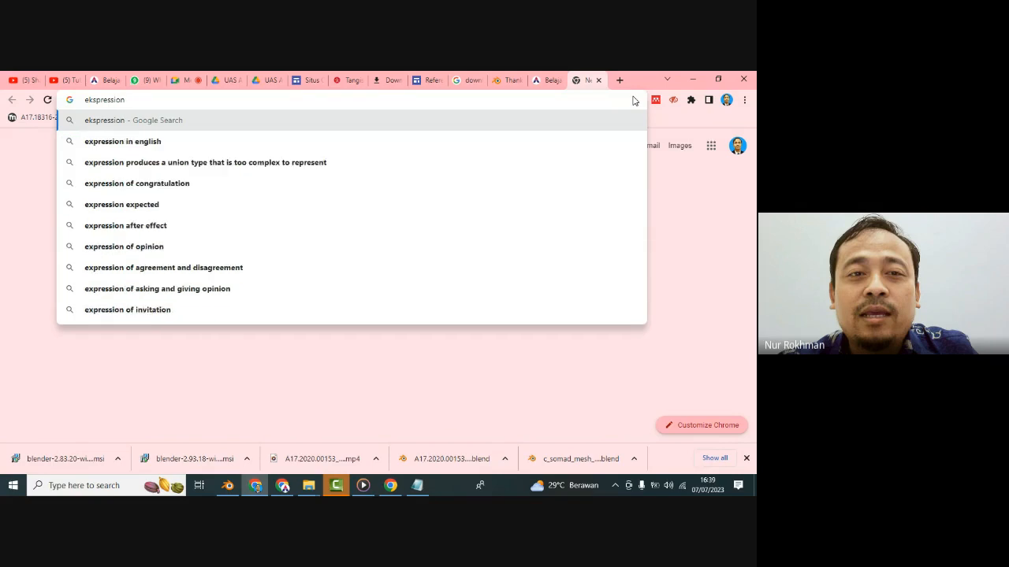
type(" face")
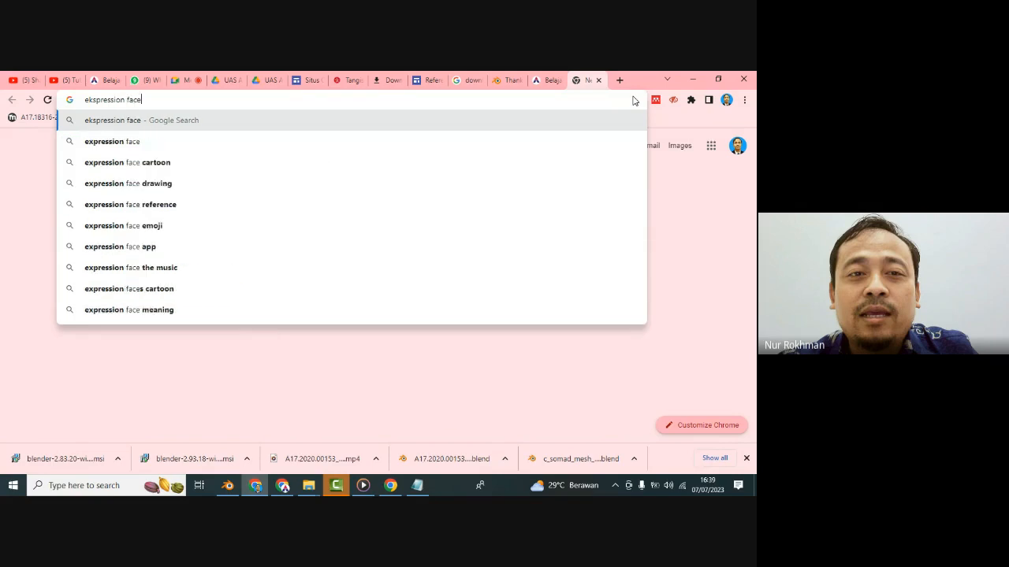
left_click(562, 201)
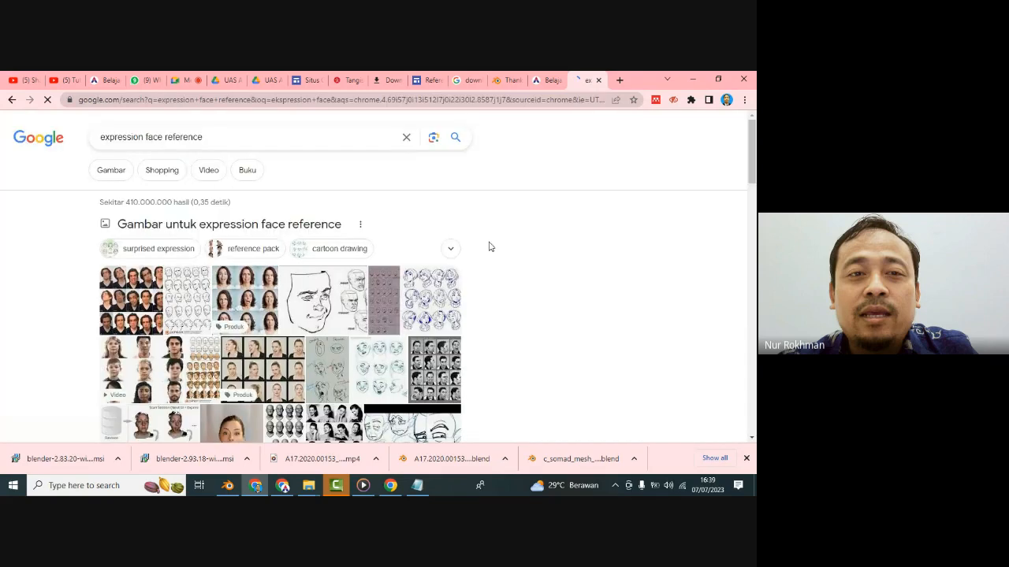
- Open the iStock face expressions photo grid full size in its own tab and examine the different expressions
left_click(274, 293)
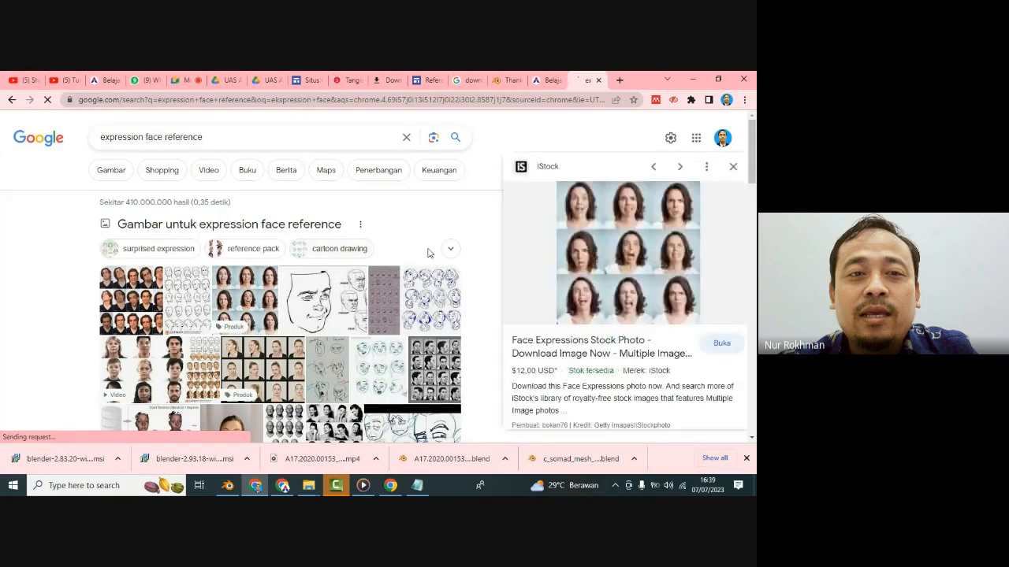
right_click(603, 216)
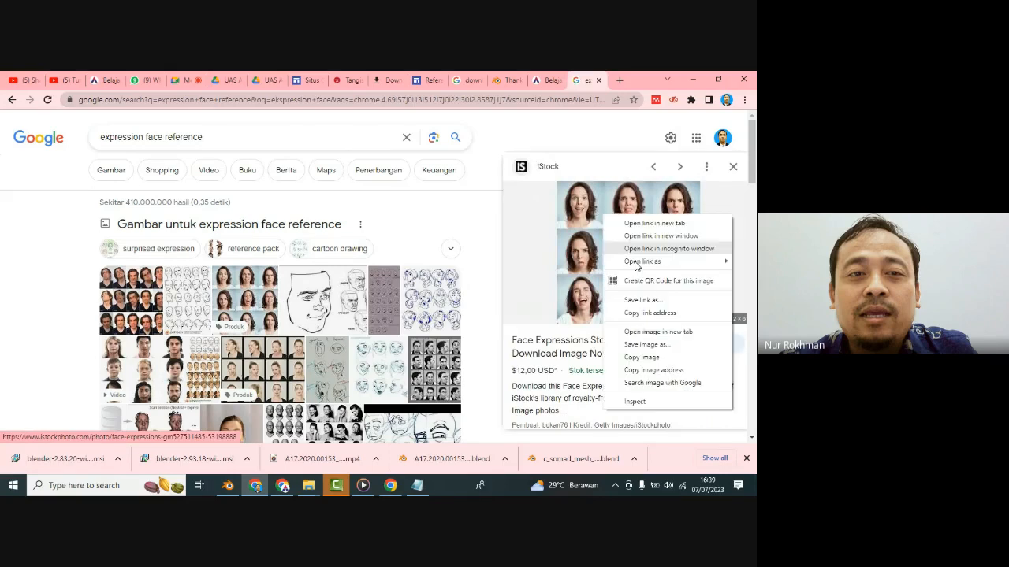
left_click(651, 332)
left_click(587, 79)
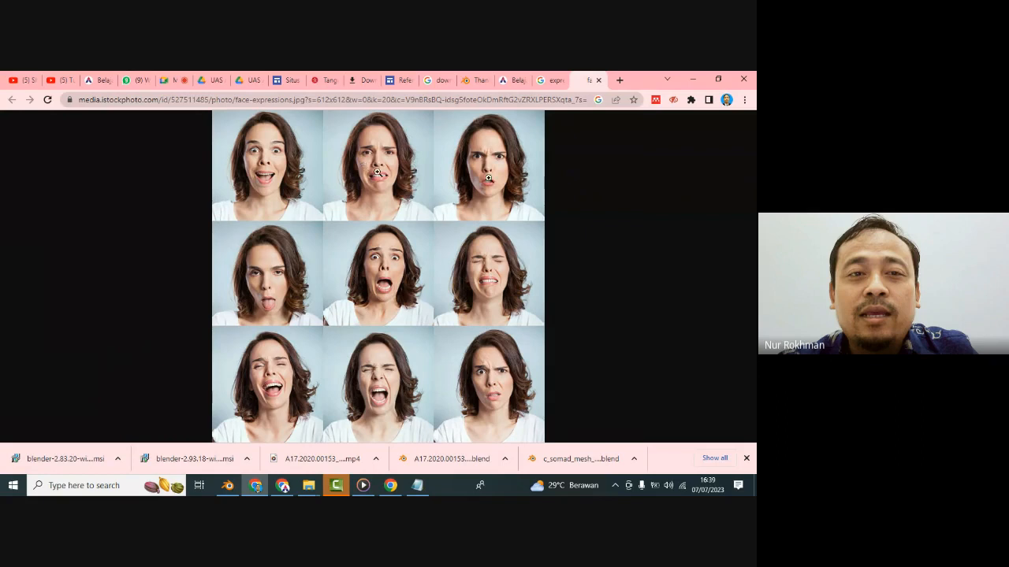
left_click(390, 255)
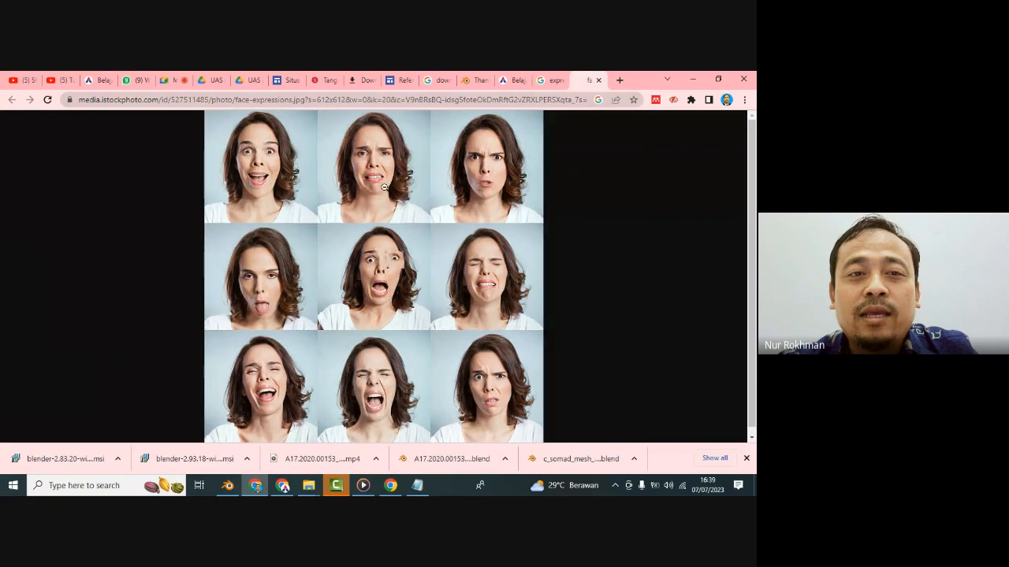
scroll(466, 374, "down", 1)
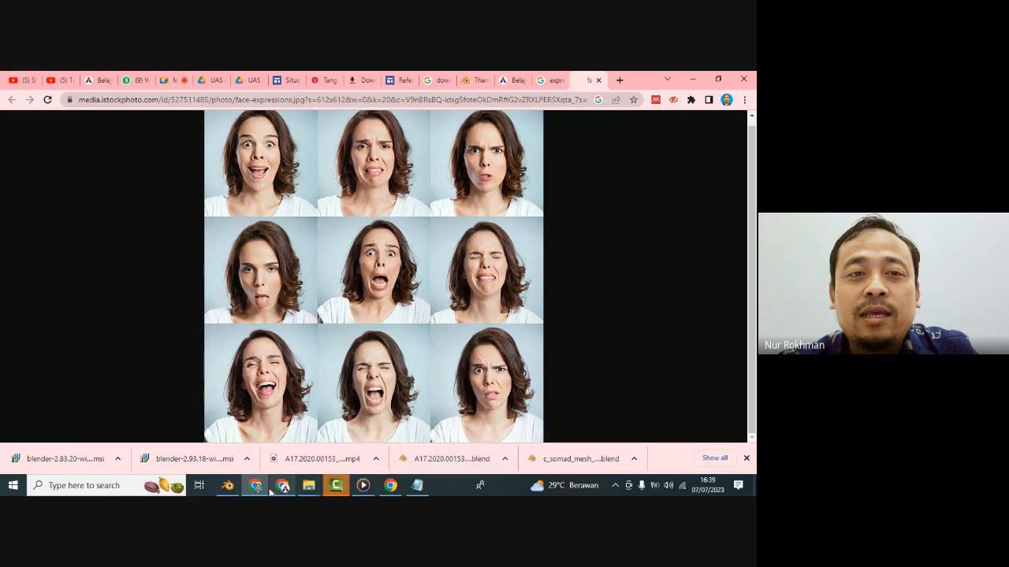
- Switch back to Blender, deselect the body, test blending senyum with sedih and reset both values to 0.000
left_click(229, 487)
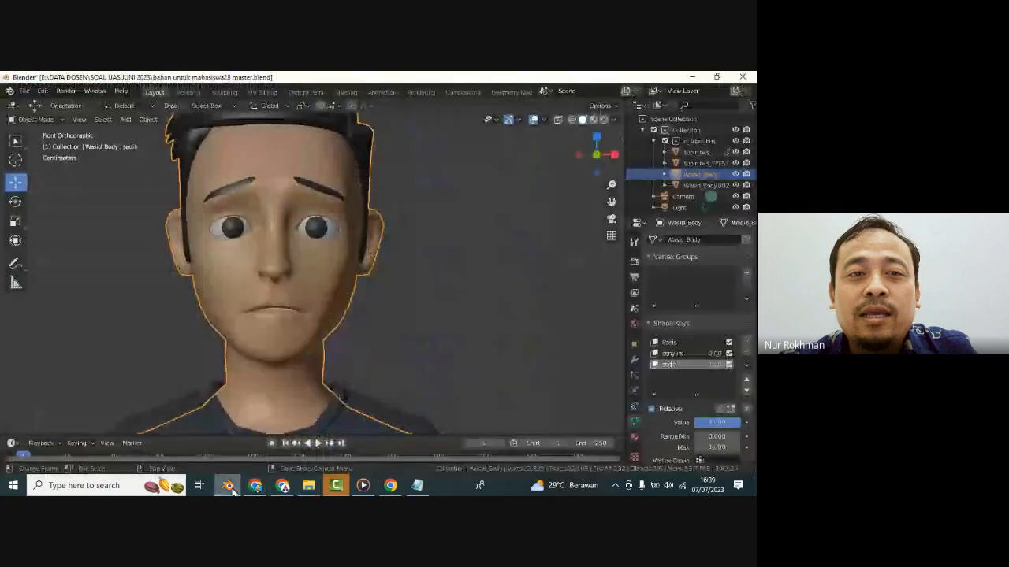
left_click(461, 299)
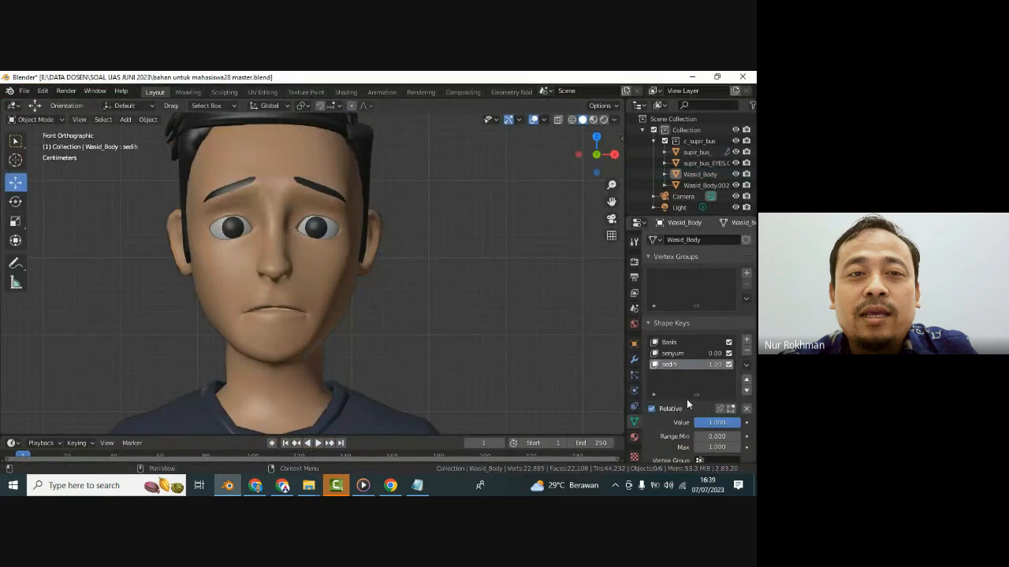
mouse_move(718, 426)
left_mouse_down()
mouse_move(643, 425)
mouse_move(737, 427)
mouse_move(717, 417)
mouse_move(740, 412)
mouse_move(729, 416)
left_mouse_up()
left_click(684, 355)
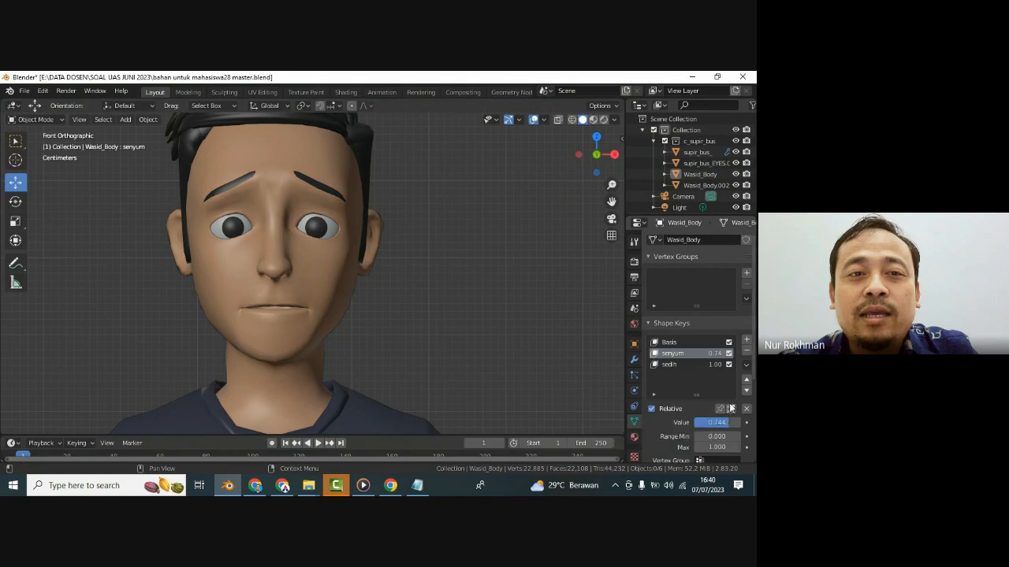
left_click_drag(722, 423, 662, 430)
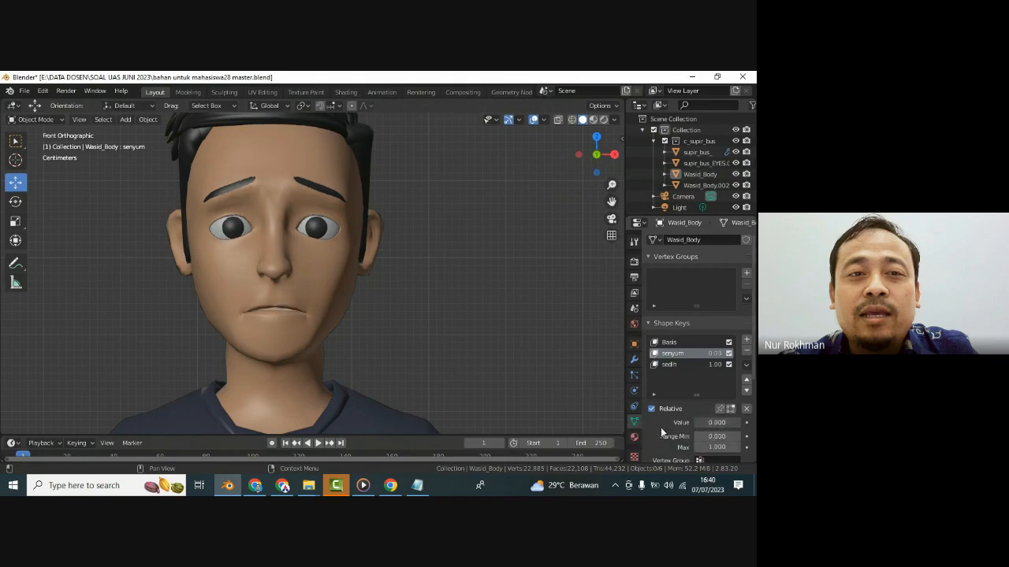
left_click(699, 365)
left_click_drag(721, 423, 646, 422)
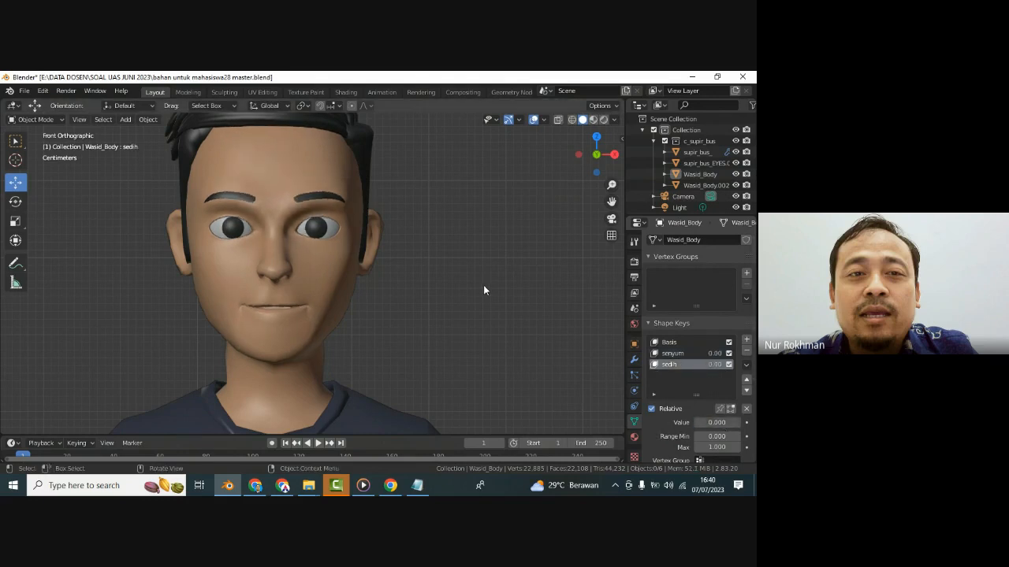
- Save the file, then add a new shape key named A to the body mesh
key("ctrl+s")
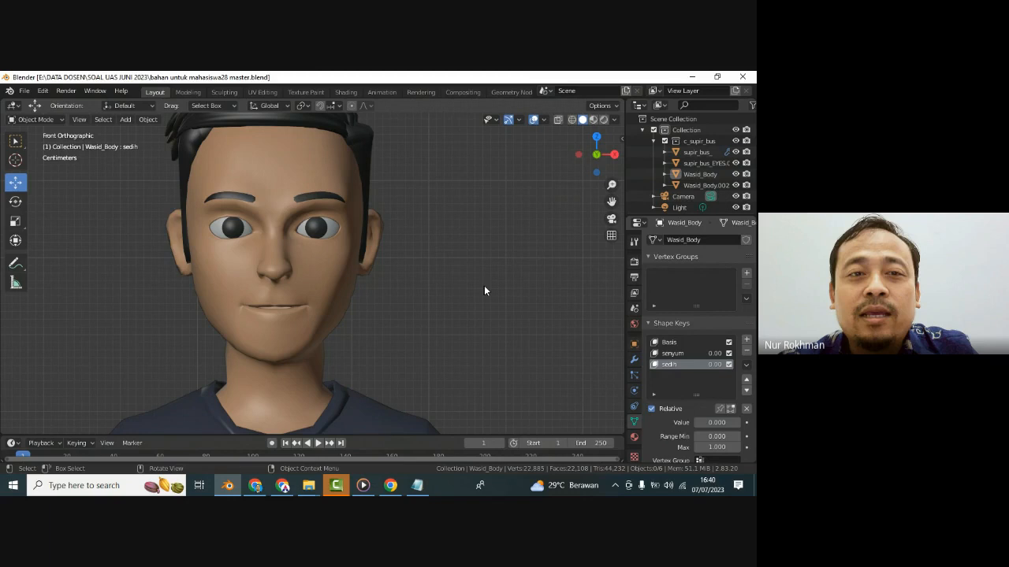
left_click(674, 343)
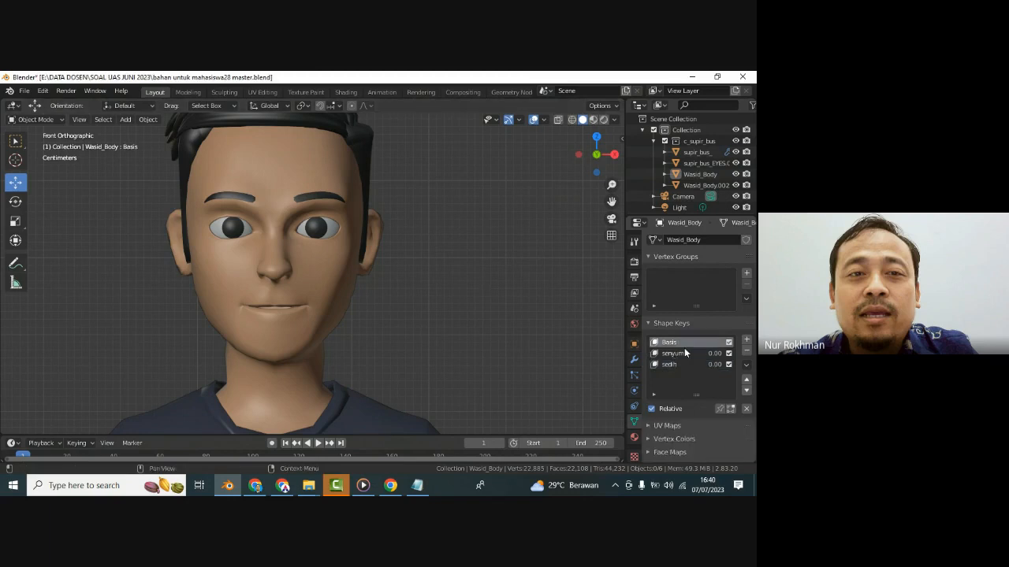
left_click(747, 341)
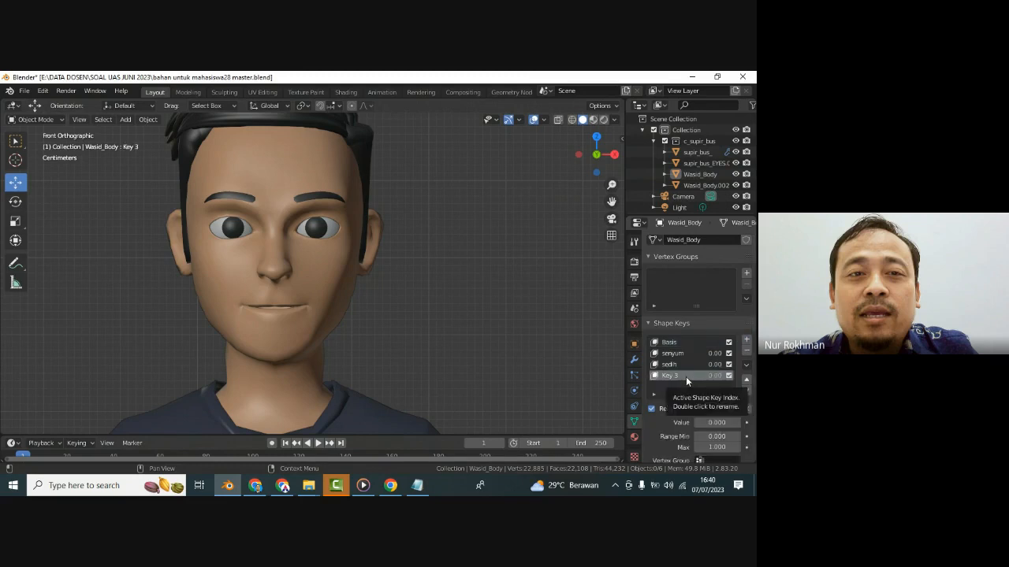
double_click(686, 378)
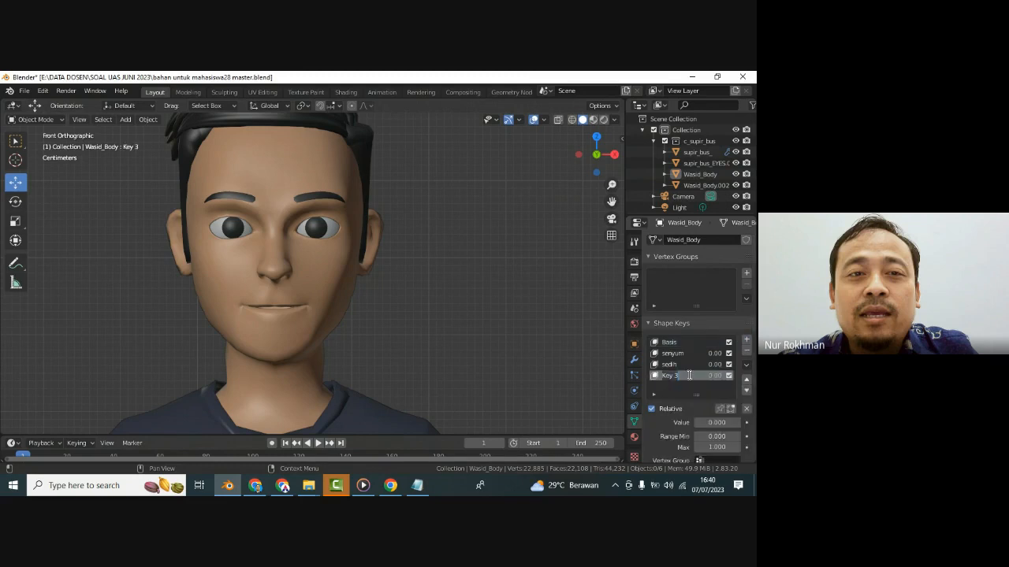
type("A")
key("BackSpace")
key("BackSpace")
key("BackSpace")
key("BackSpace")
key("BackSpace")
key("BackSpace")
type("A")
key("Return")
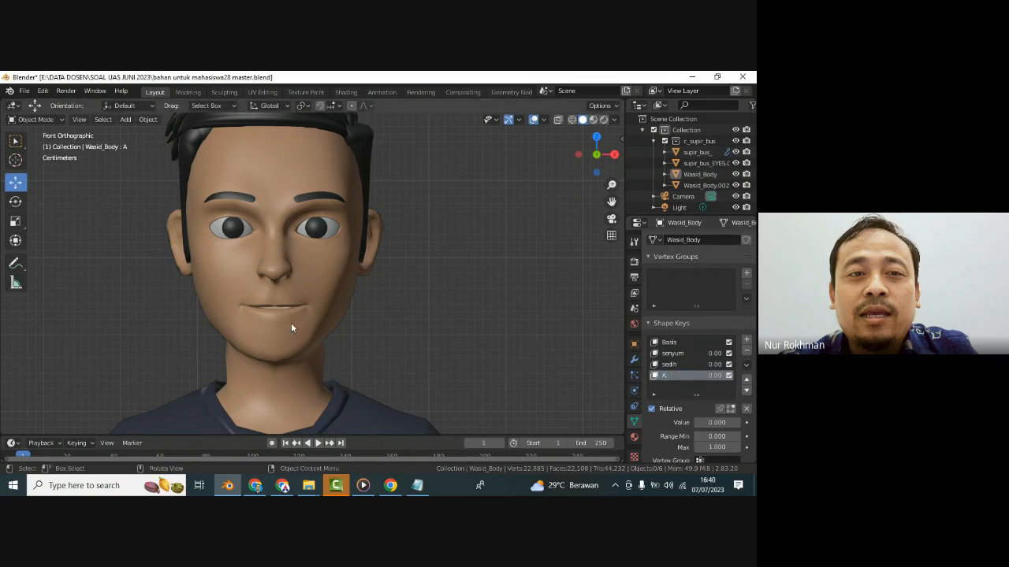
- Enter Edit Mode on the Wasid_Body mesh and select an edge at the middle of the lower lip
scroll(291, 322, "up", 2)
left_click_drag(611, 200, 28, 140)
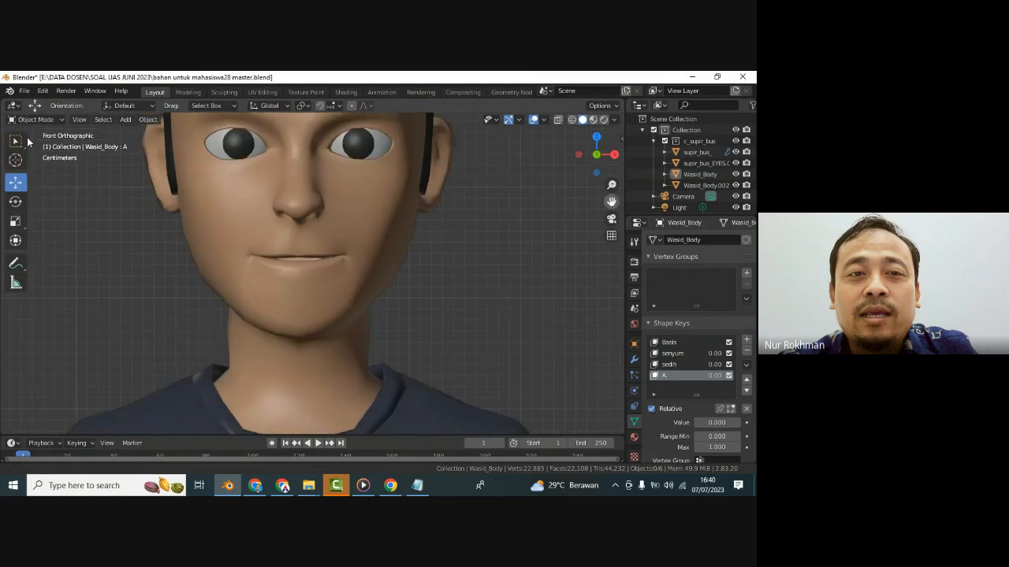
scroll(572, 222, "up", 3)
left_click_drag(611, 202, 527, 312)
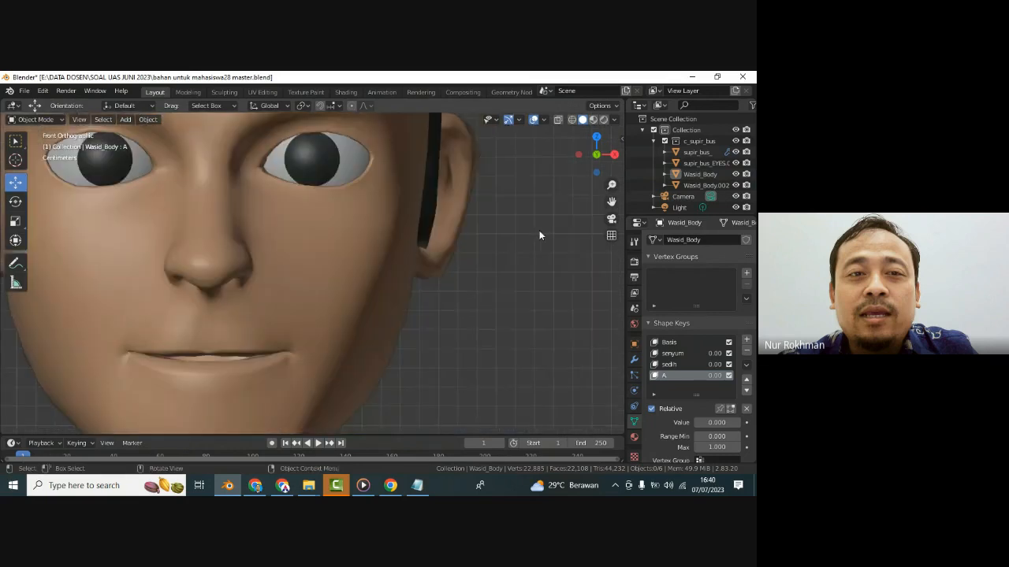
scroll(322, 352, "down", 2)
scroll(311, 360, "up", 1)
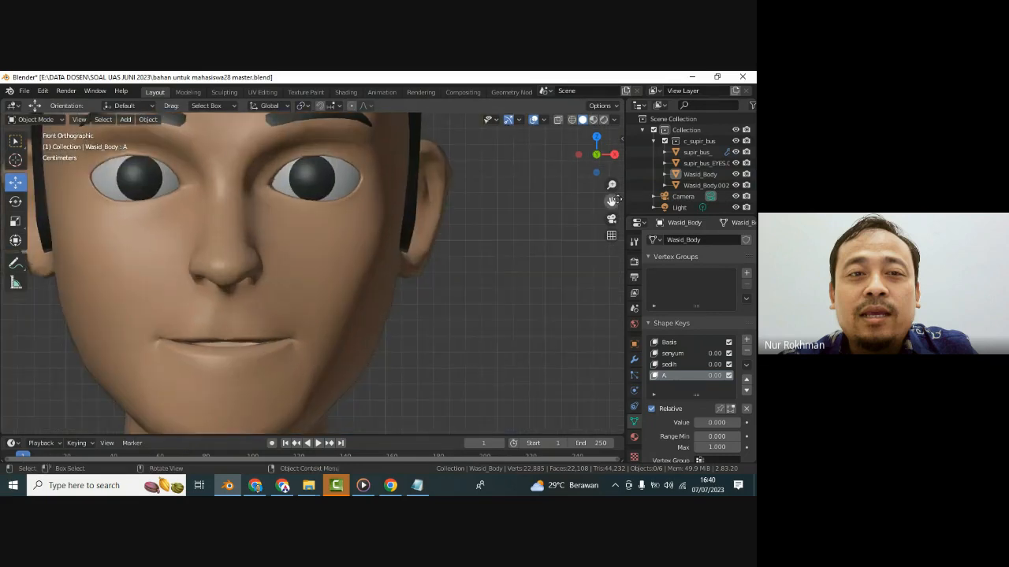
left_click_drag(612, 201, 623, 155)
left_click(238, 319)
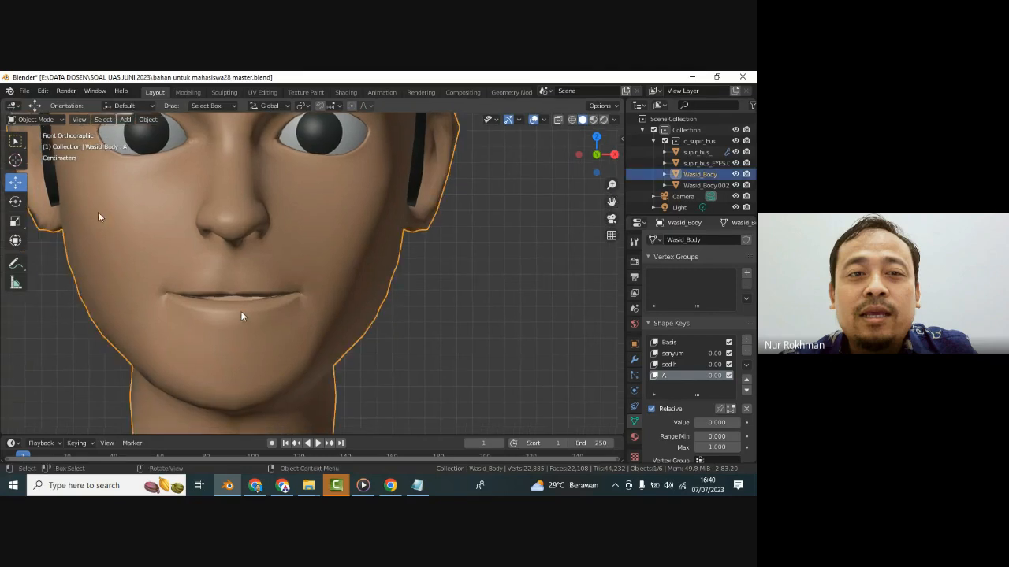
left_click(39, 119)
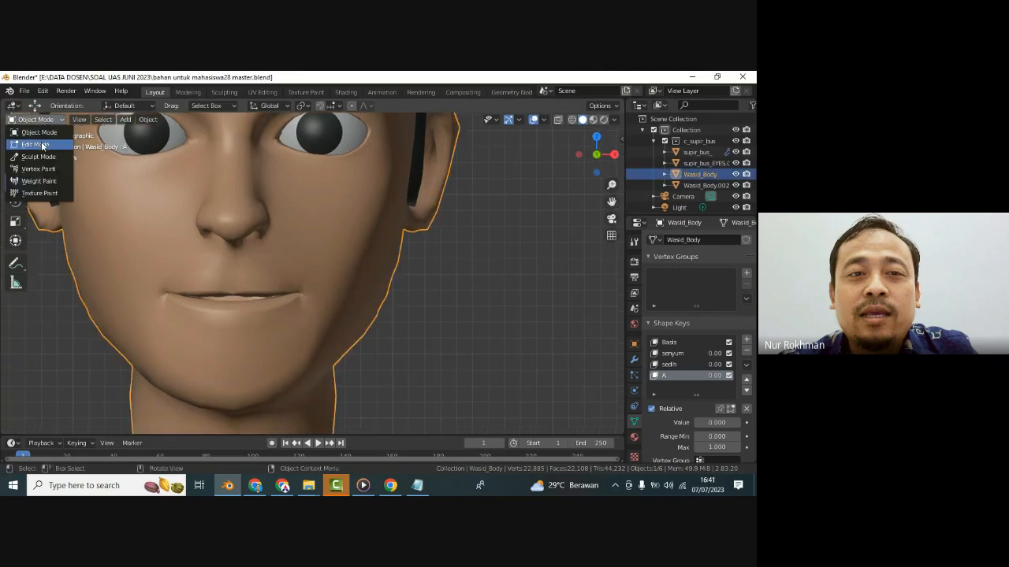
left_click(41, 147)
scroll(238, 331, "up", 2)
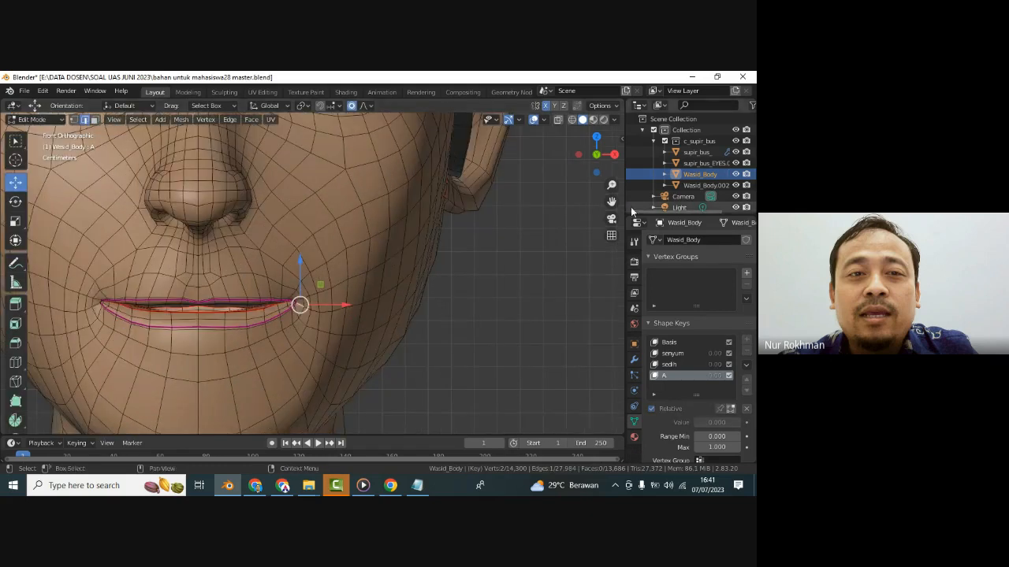
middle_click_drag(207, 318, 243, 284, "shift")
right_click(244, 285, "shift")
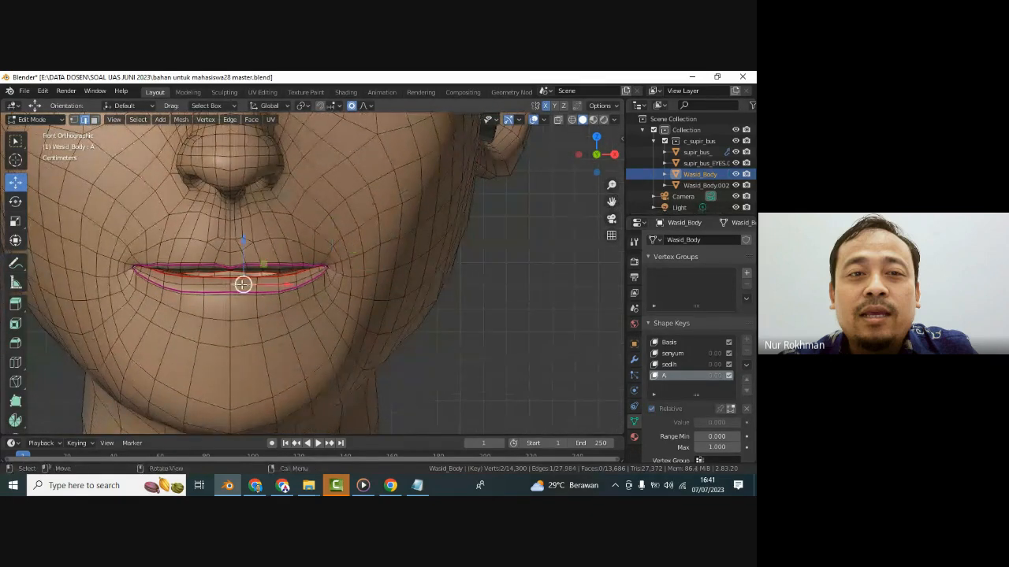
left_click(86, 121)
- Try lowering the selected lower-lip edge with and without proportional editing, undoing each move
left_click_drag(243, 242, 244, 277)
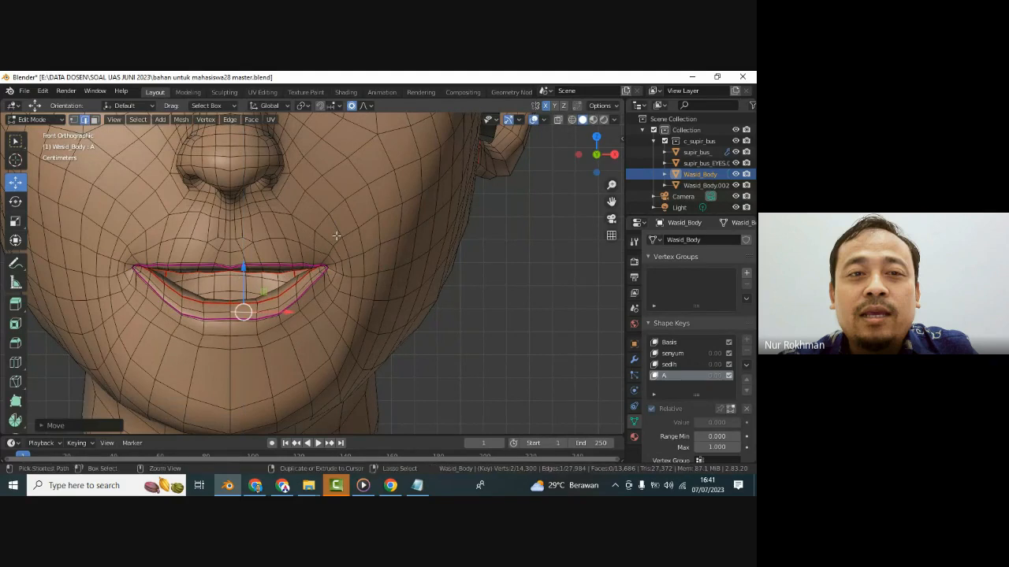
key("ctrl+z")
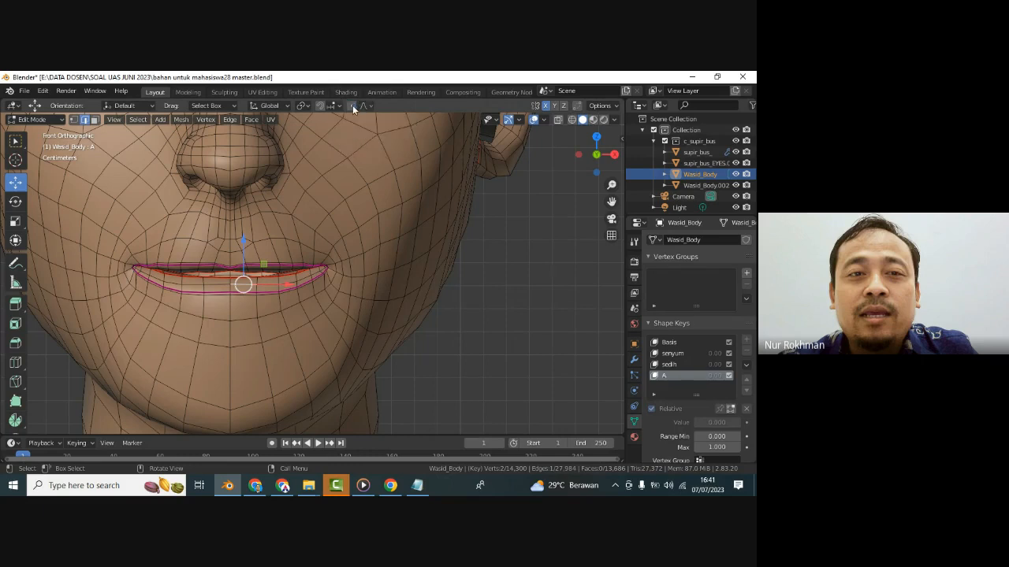
left_click_drag(244, 243, 243, 265)
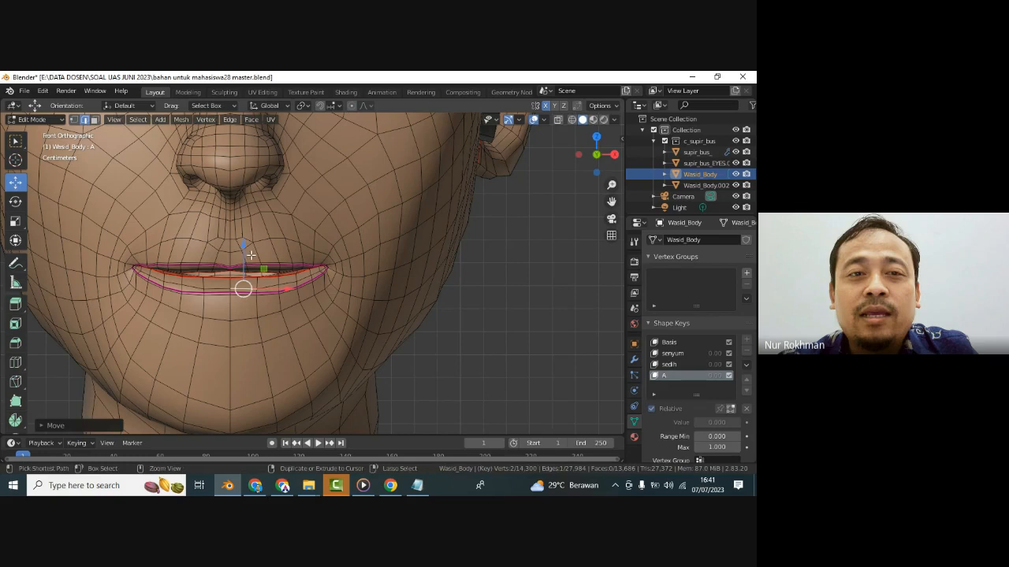
key("ctrl+z")
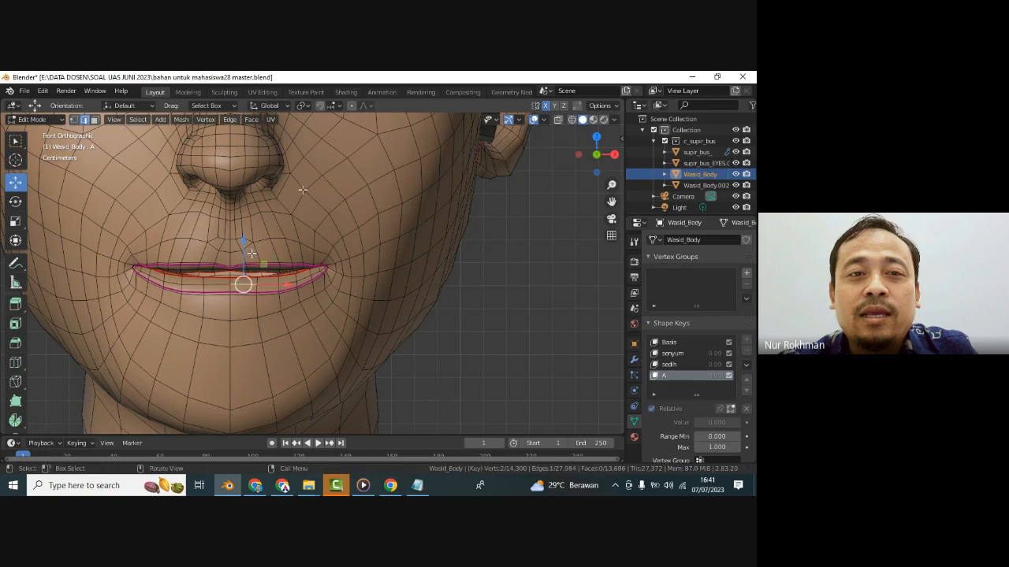
- Turn proportional editing back on and open the mouth for shape key A by moving the lower lip down and the upper lip up
left_click(352, 106)
left_click(370, 107)
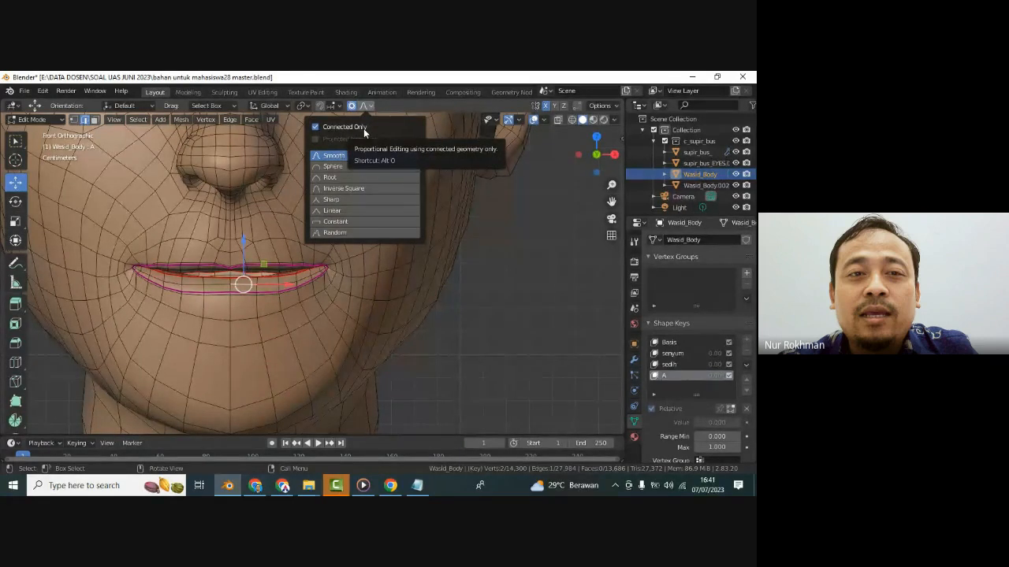
left_click(385, 106)
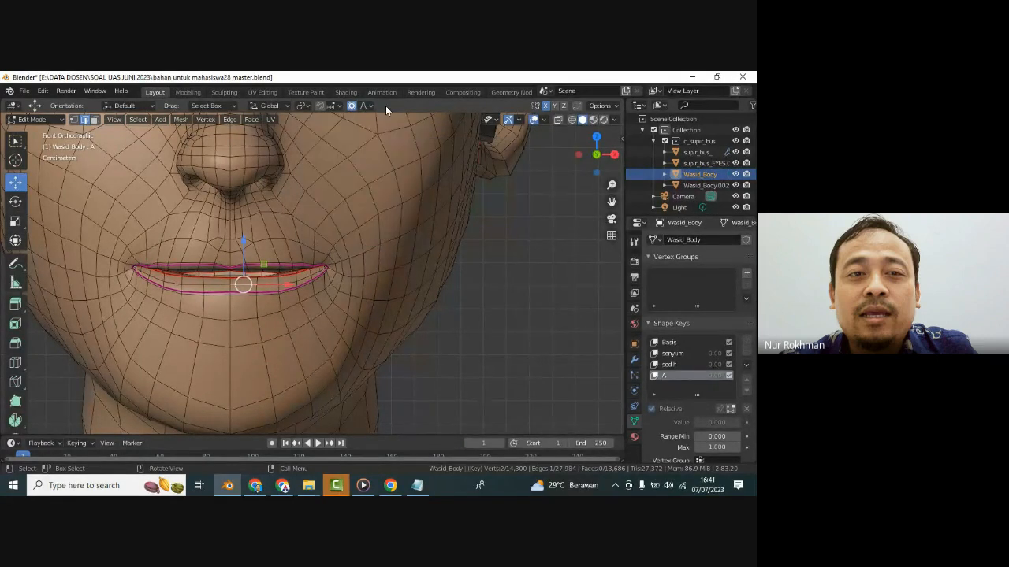
left_click_drag(243, 242, 255, 204)
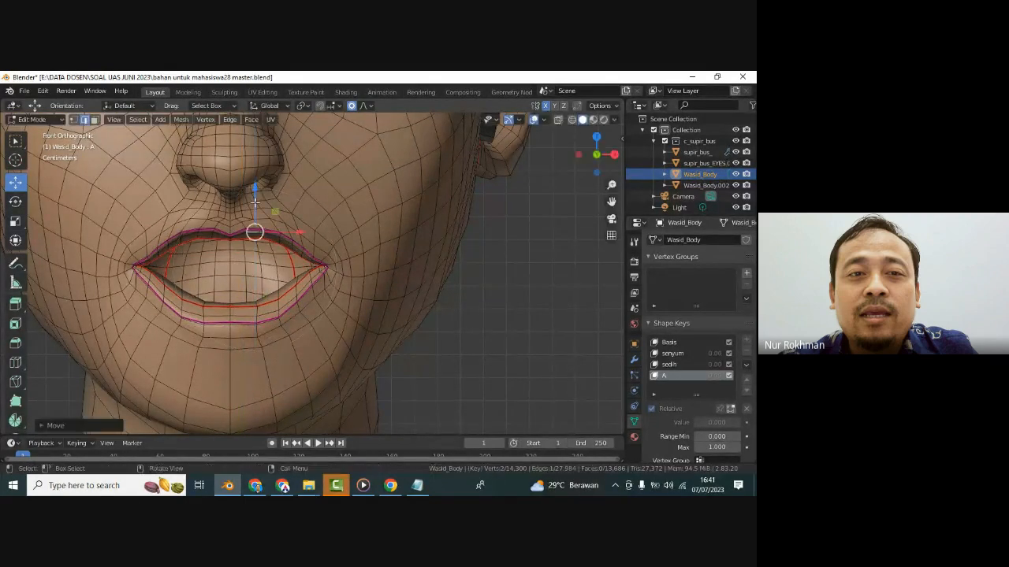
scroll(339, 283, "down", 2)
middle_click_drag(394, 286, 368, 291)
scroll(369, 292, "down", 4)
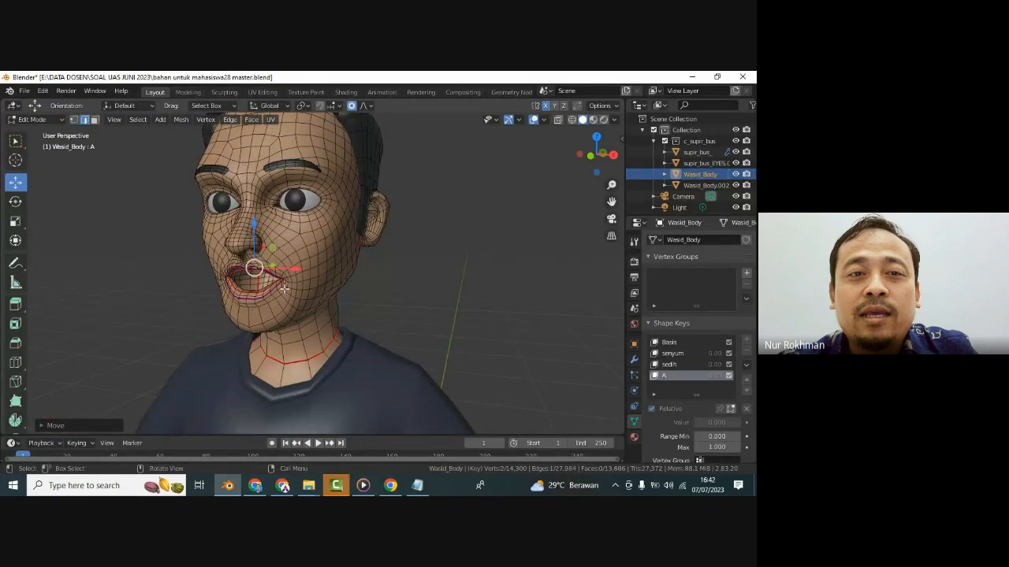
- Switch to Chrome, search Google for "vokal reference blender 3d" and look through the image results
left_click(391, 487)
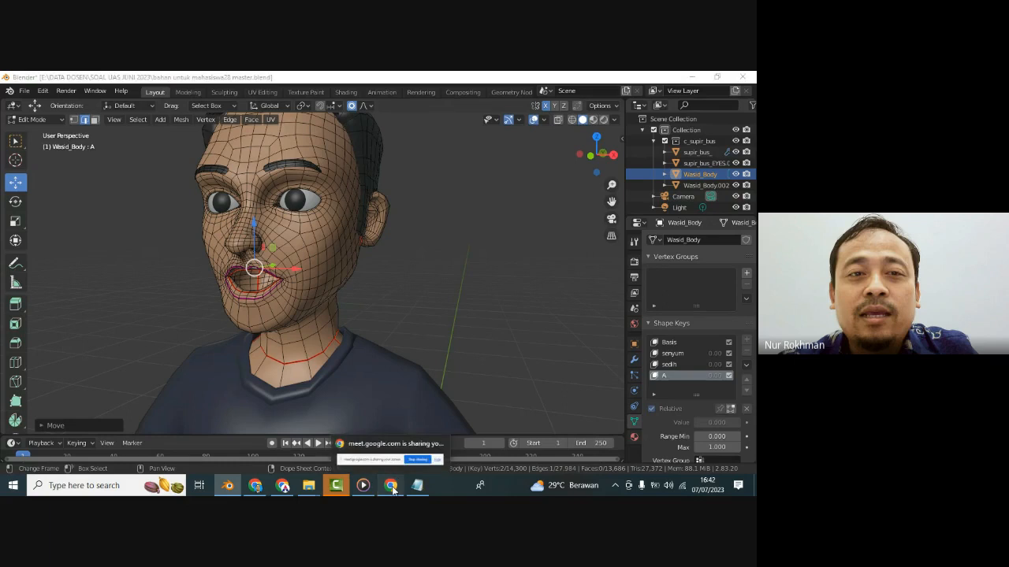
left_click(256, 487)
left_click(500, 100)
type("vokal")
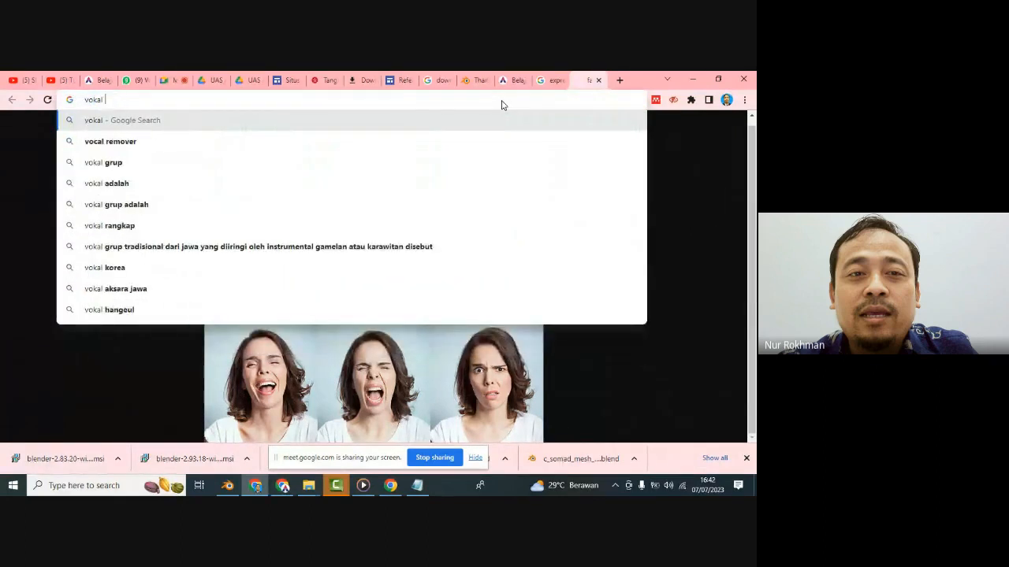
type(" ref")
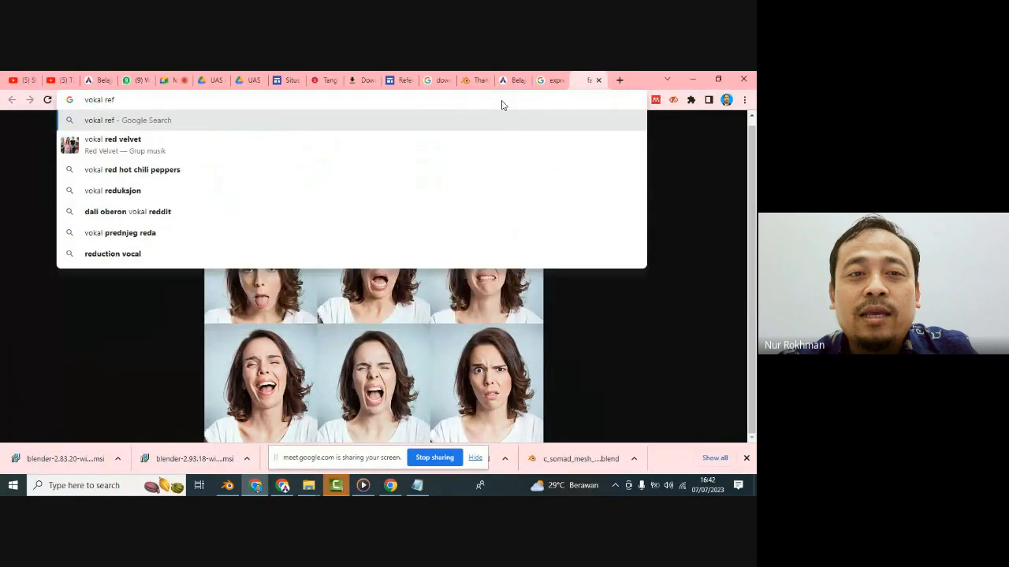
type("erence")
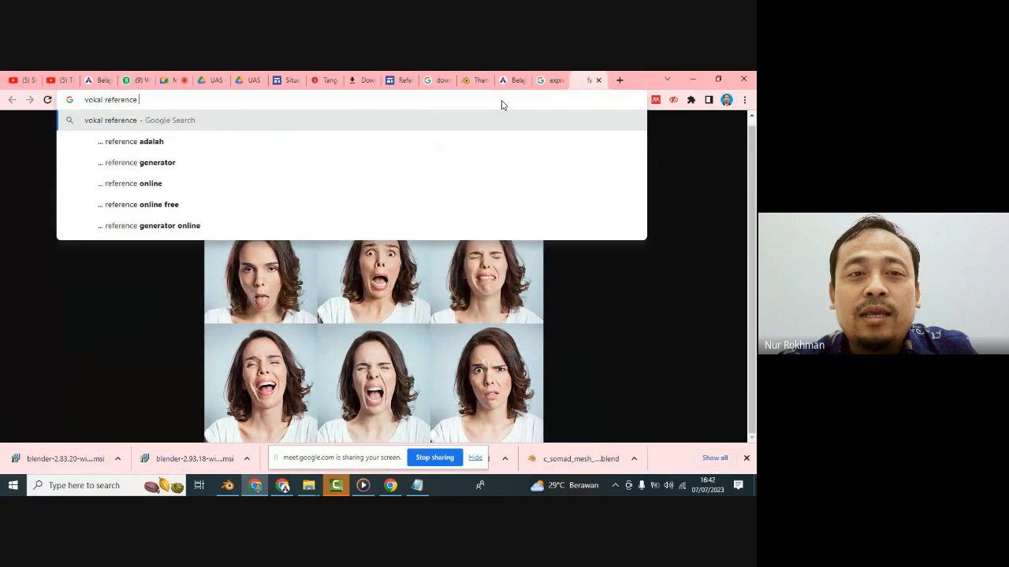
type(" blender 3d")
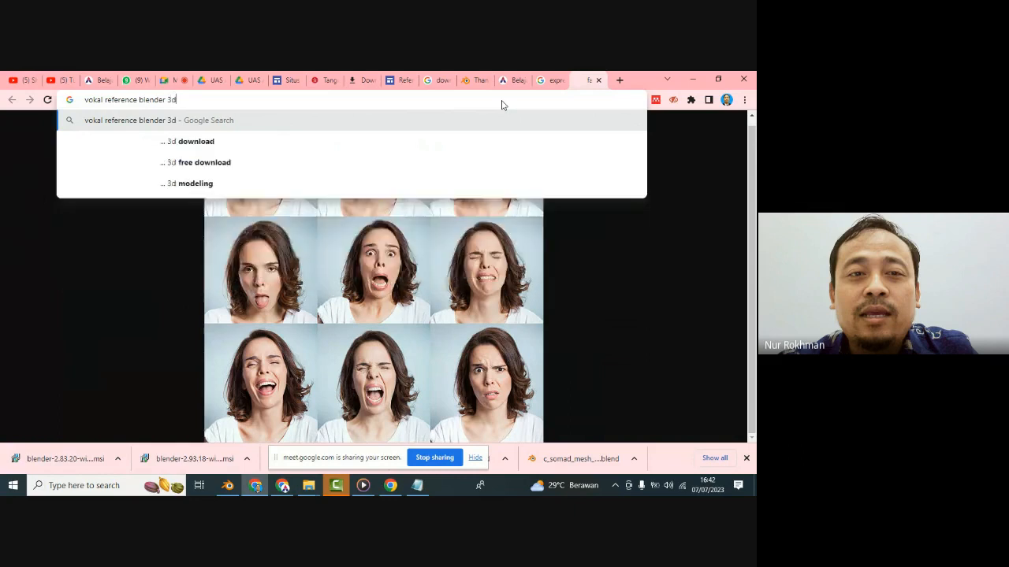
key("Return")
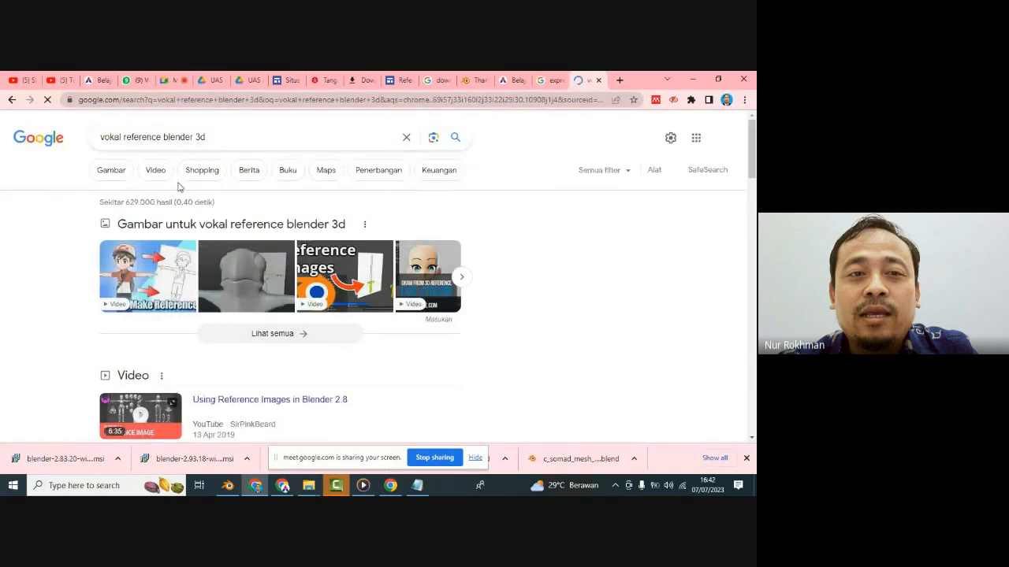
left_click(114, 175)
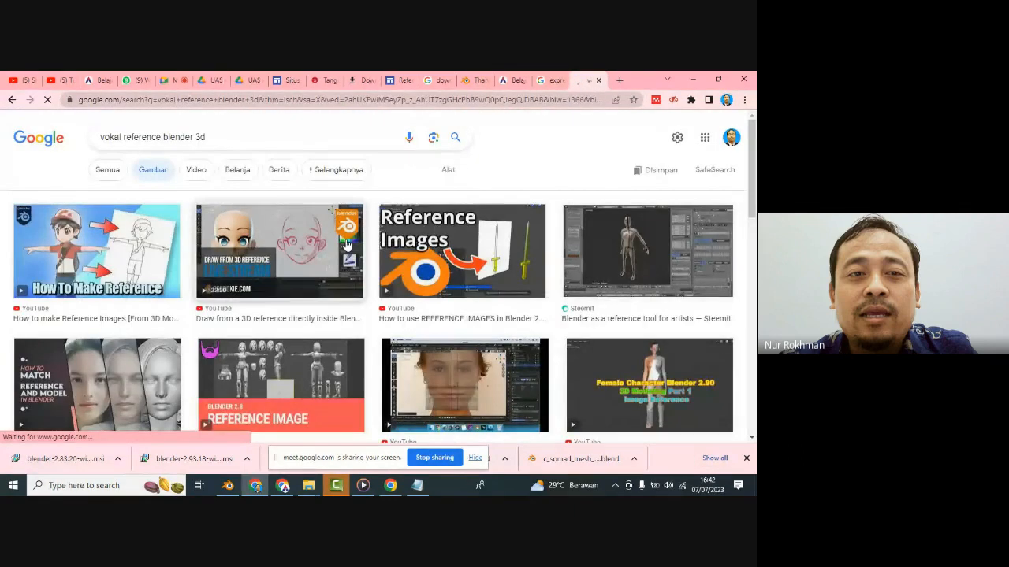
scroll(338, 244, "down", 10)
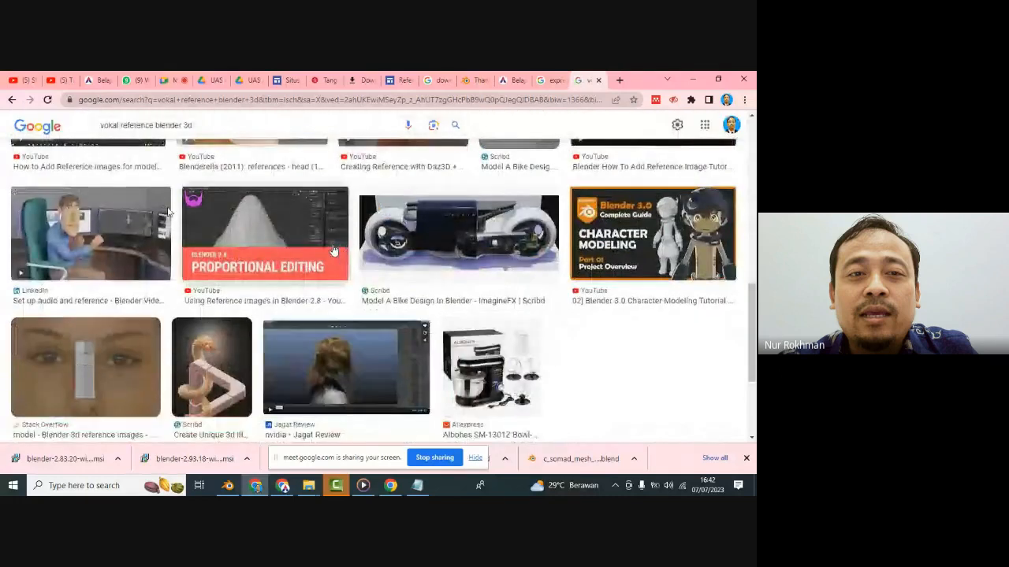
- Correct the image search query to "vocal reference blender 3d" and run it again
double_click(109, 126)
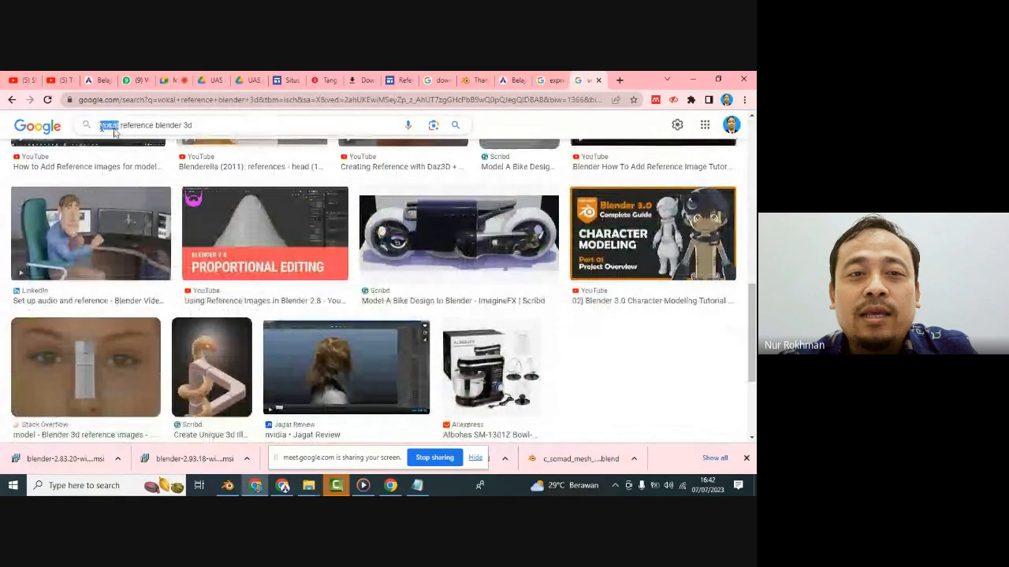
key("Right")
key("Left")
key("Left")
key("BackSpace")
type("c")
key("Return")
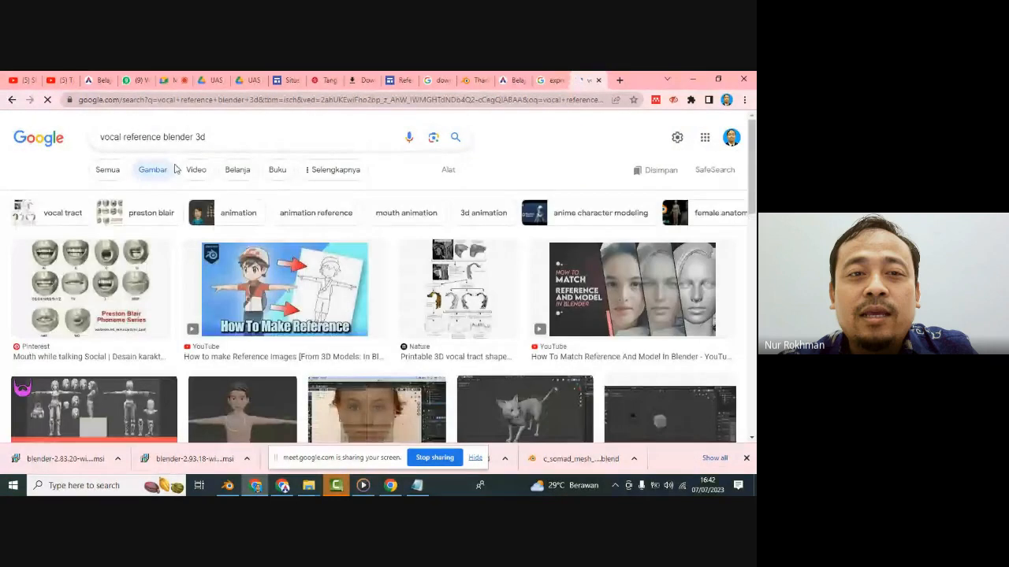
- Open the preview of the Preston Blair Phoneme Series image and examine the mouth shapes for each sound
left_click(122, 280)
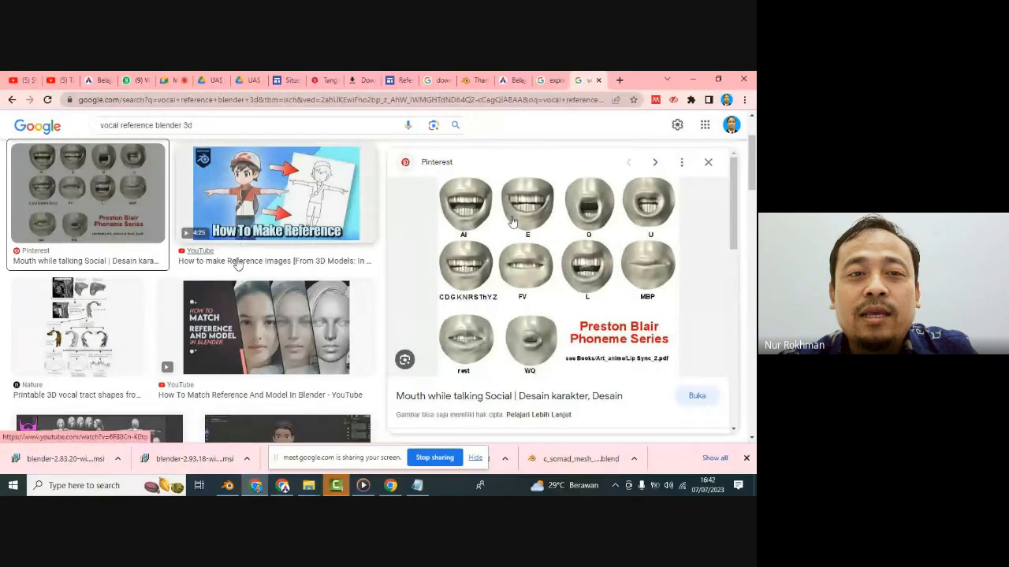
scroll(168, 280, "down", 4)
scroll(168, 281, "down", 3)
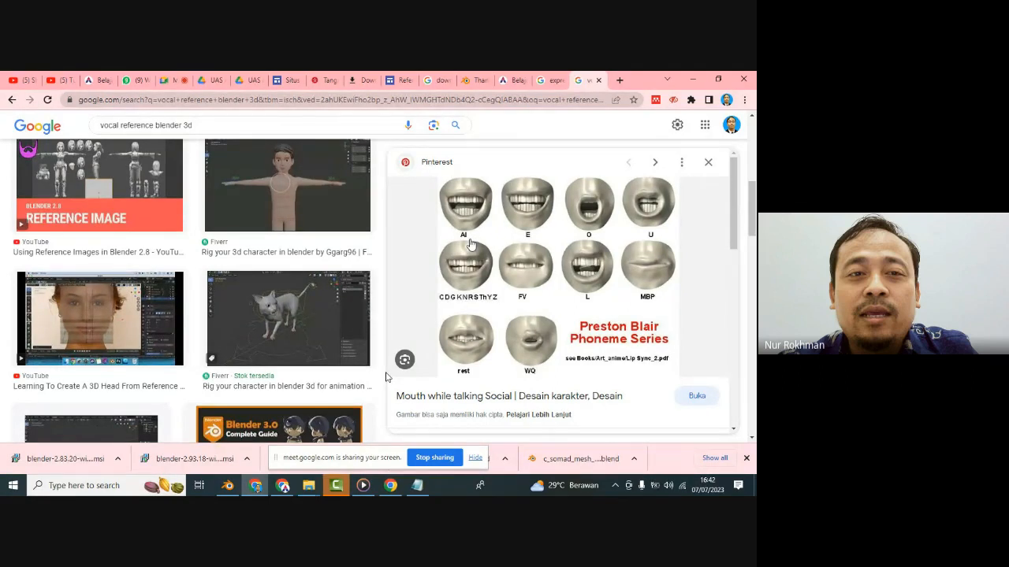
- Switch back to Blender and view the character's mouth straight from the front
left_click(228, 485)
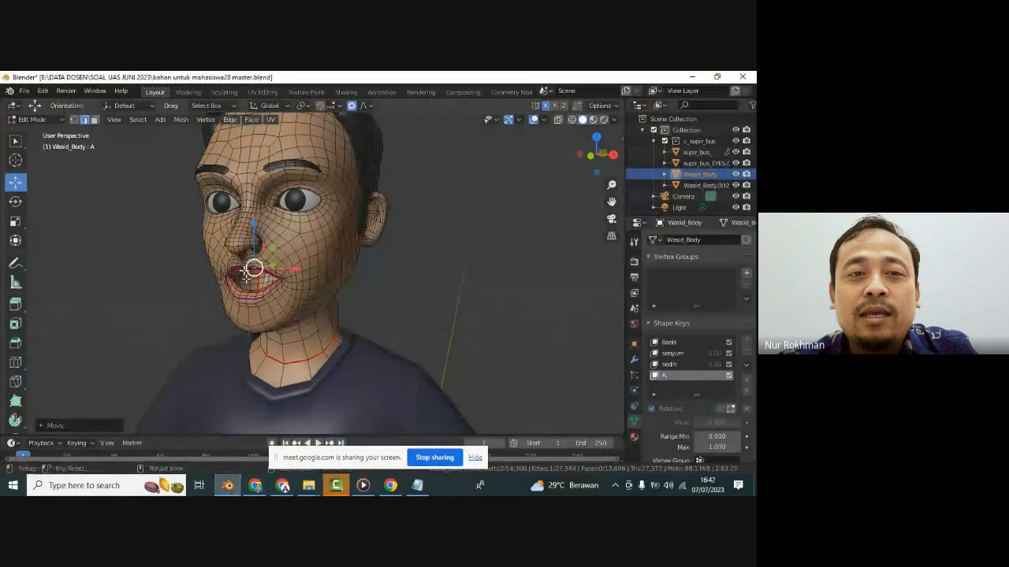
scroll(271, 298, "up", 1)
middle_click_drag(392, 322, 370, 303)
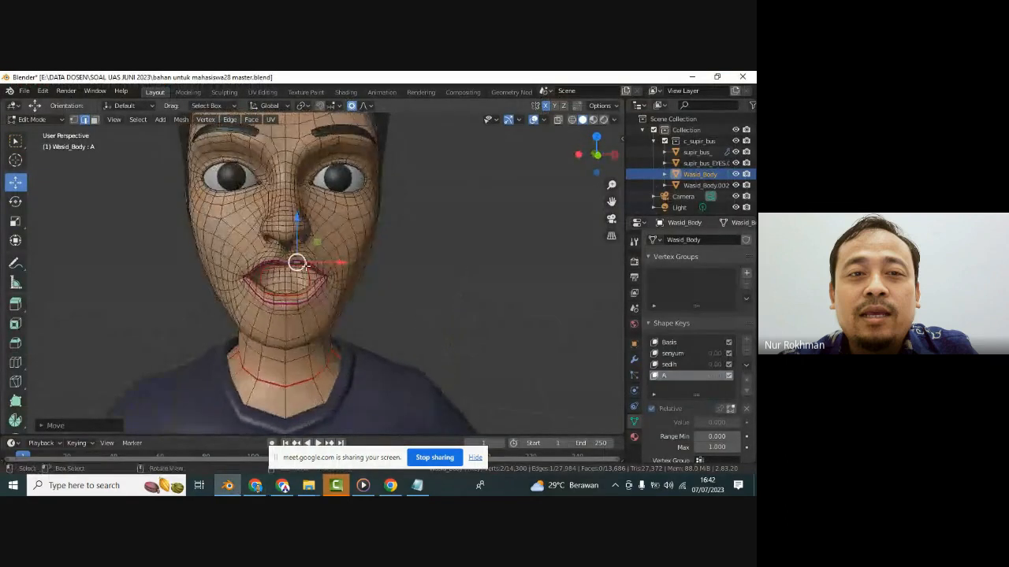
scroll(326, 291, "up", 2)
- Try adjusting the lower lip near both mouth corners by moving single edges on shape key A
left_click(323, 294)
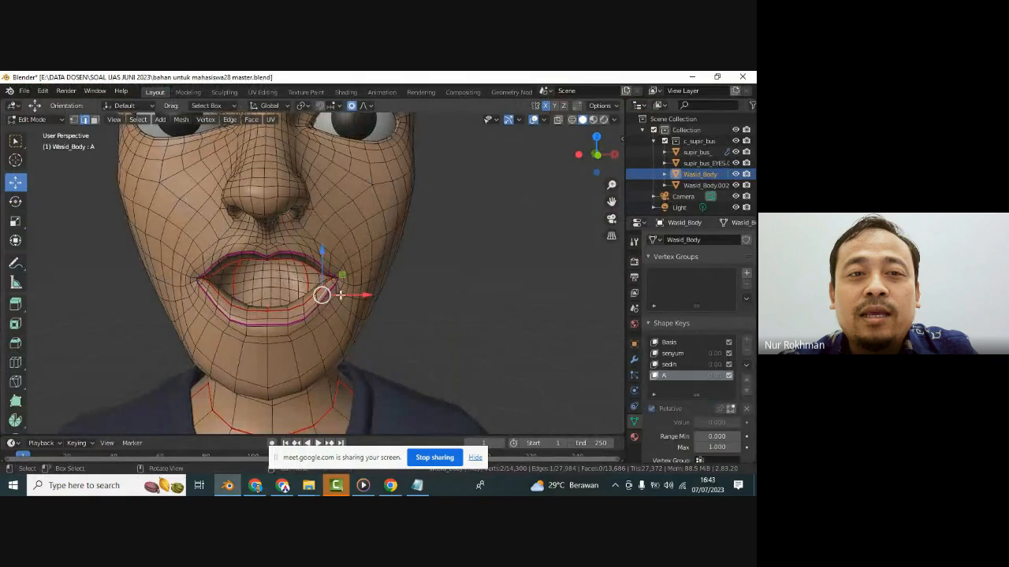
left_click_drag(323, 251, 336, 276)
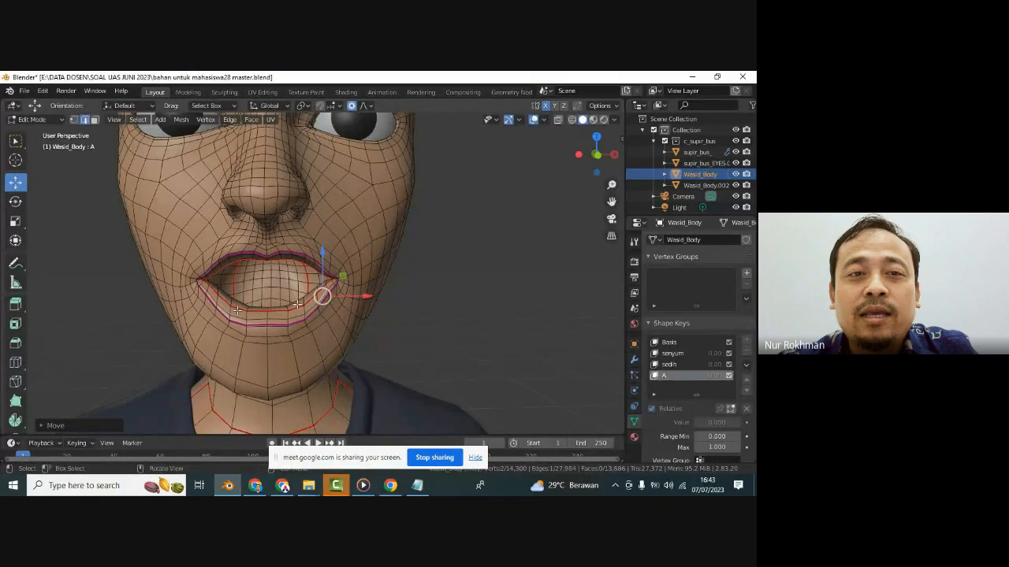
left_click(237, 308)
mouse_move(237, 282)
left_mouse_down()
mouse_move(242, 271)
mouse_move(245, 281)
left_mouse_up()
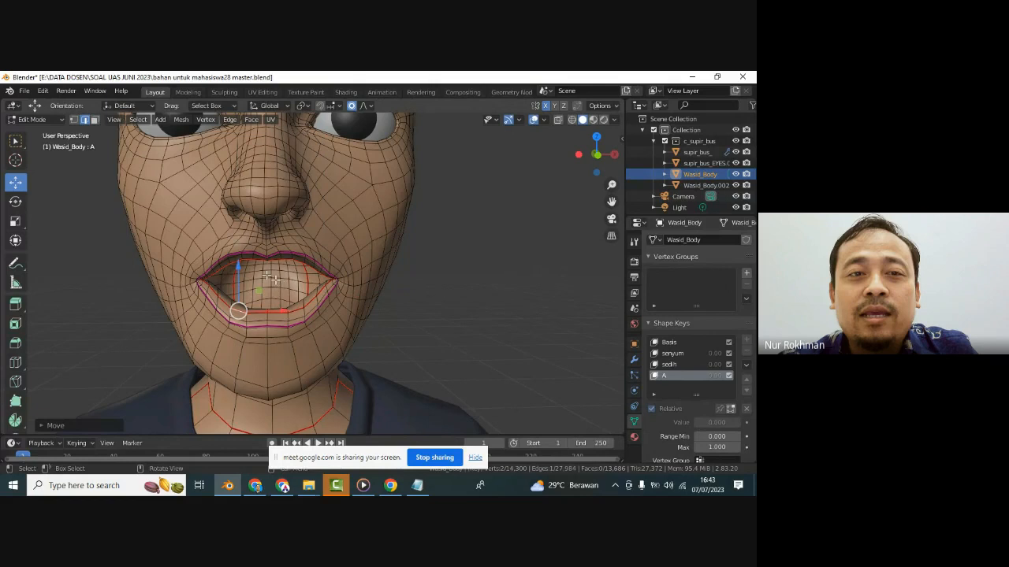
scroll(278, 287, "down", 3)
scroll(277, 290, "up", 5)
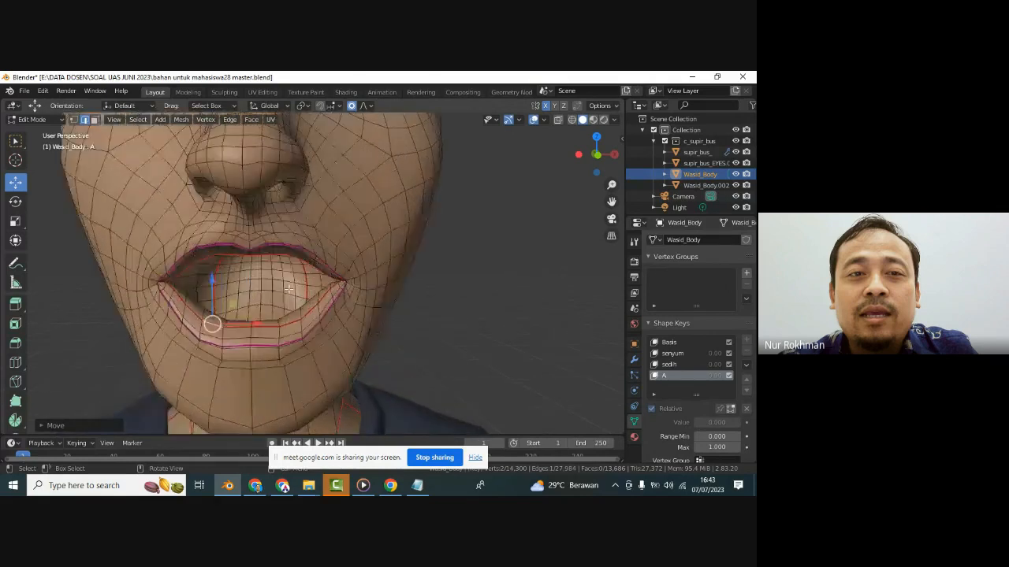
- Undo the lip moves on shape key A back to the nearly closed mouth
left_click(319, 289)
key("ctrl+z")
key("ctrl+z")
key("ctrl+z")
key("ctrl+z")
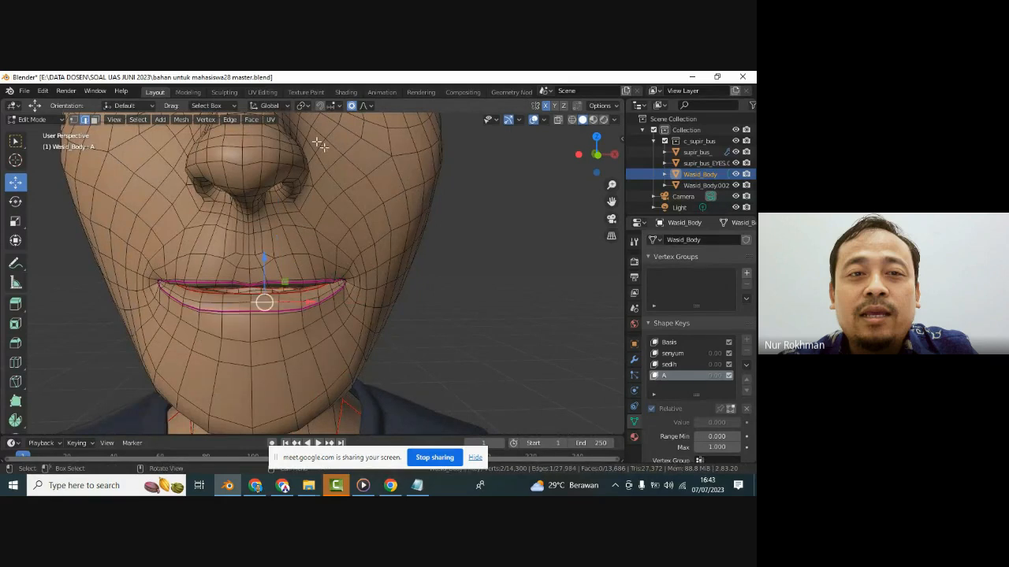
- Review the Median Point pivot and the Smooth proportional falloff, then try lowering a lower lip edge and undo it
left_click(307, 106)
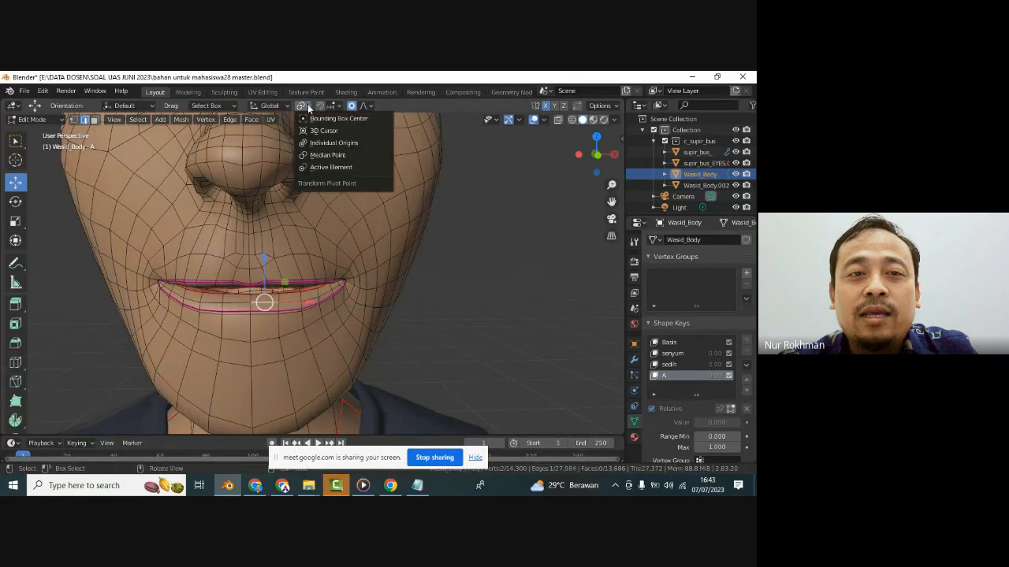
left_click(311, 155)
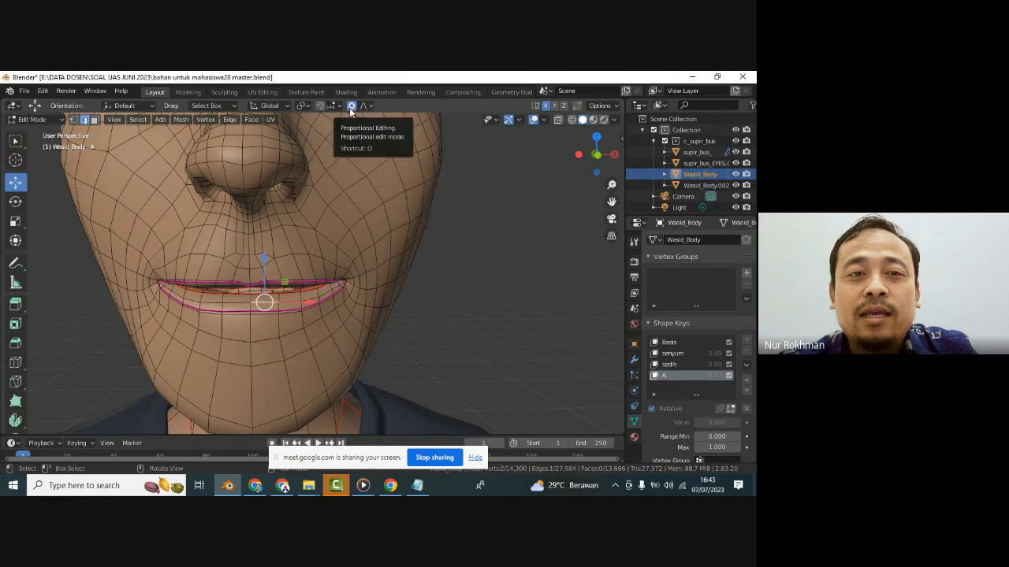
left_click(369, 108)
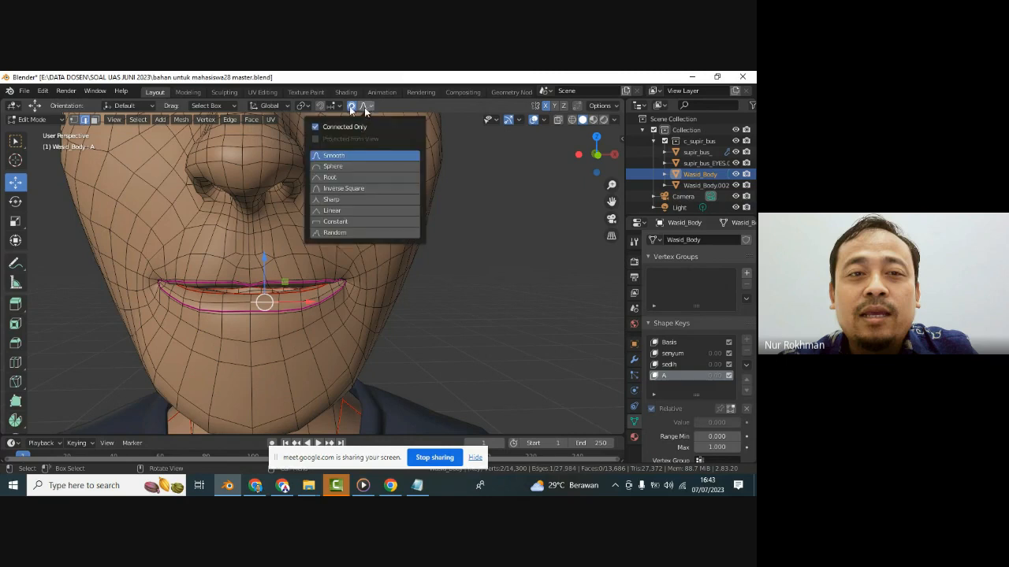
left_click(241, 305)
left_click_drag(237, 263, 241, 309)
key("ctrl+z")
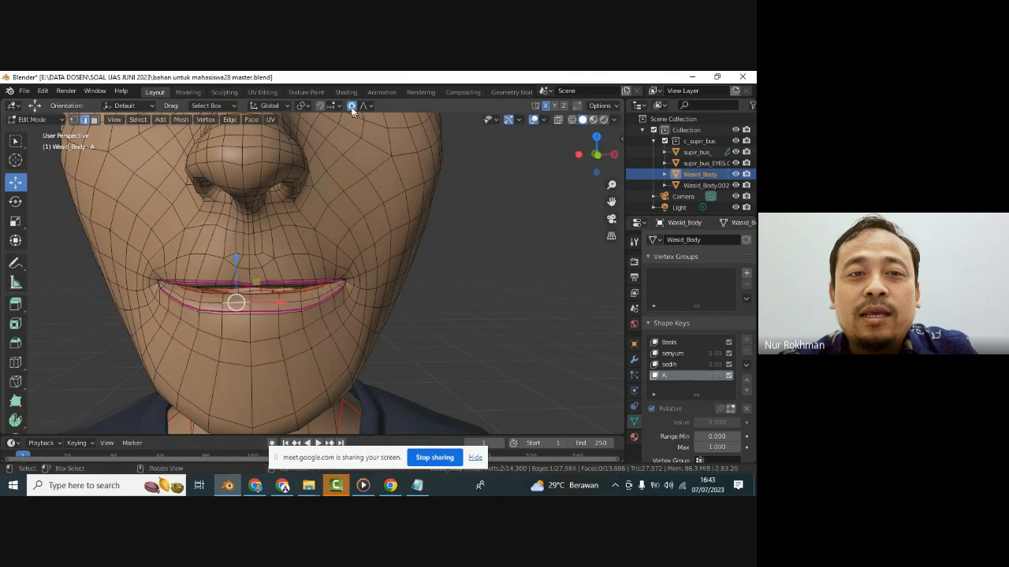
- Turn off proportional editing and try moving several adjoining lower lip edges straight down, cancelling the move
mouse_move(237, 268)
left_mouse_down()
mouse_move(245, 323)
mouse_move(251, 273)
left_mouse_up()
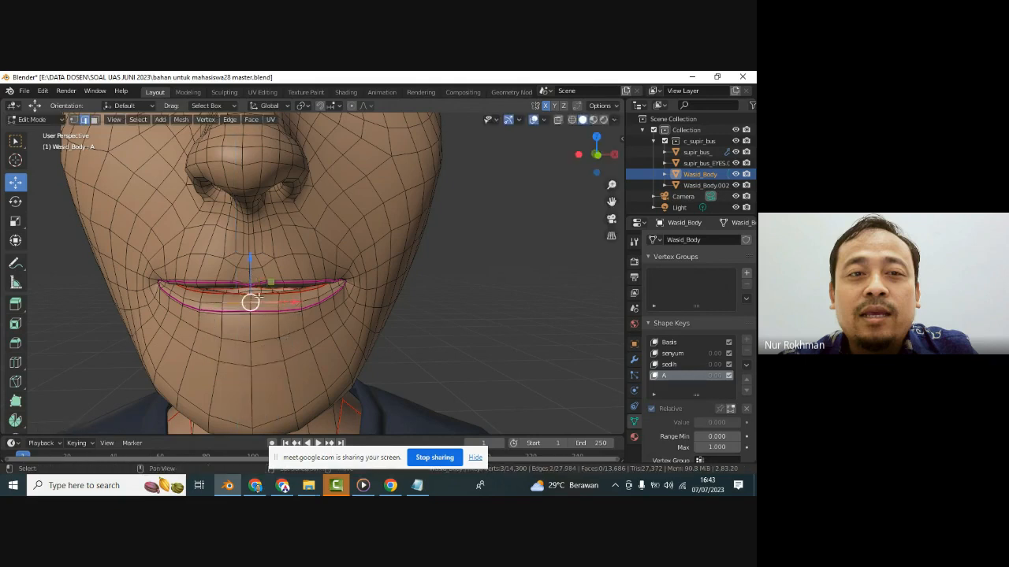
left_click(215, 303, "shift")
left_click(295, 301, "shift")
left_click_drag(252, 265, 253, 328)
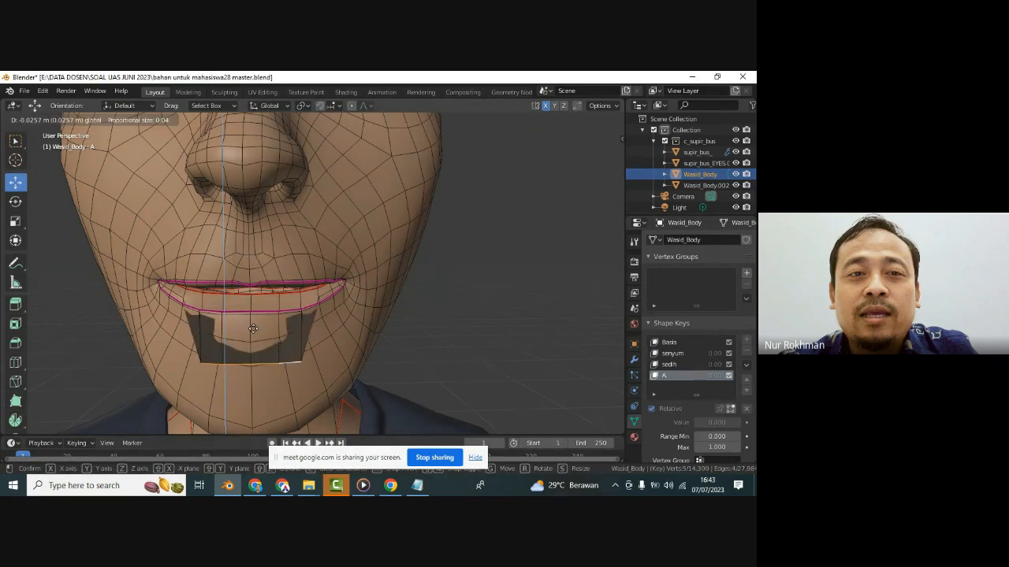
right_click(253, 329)
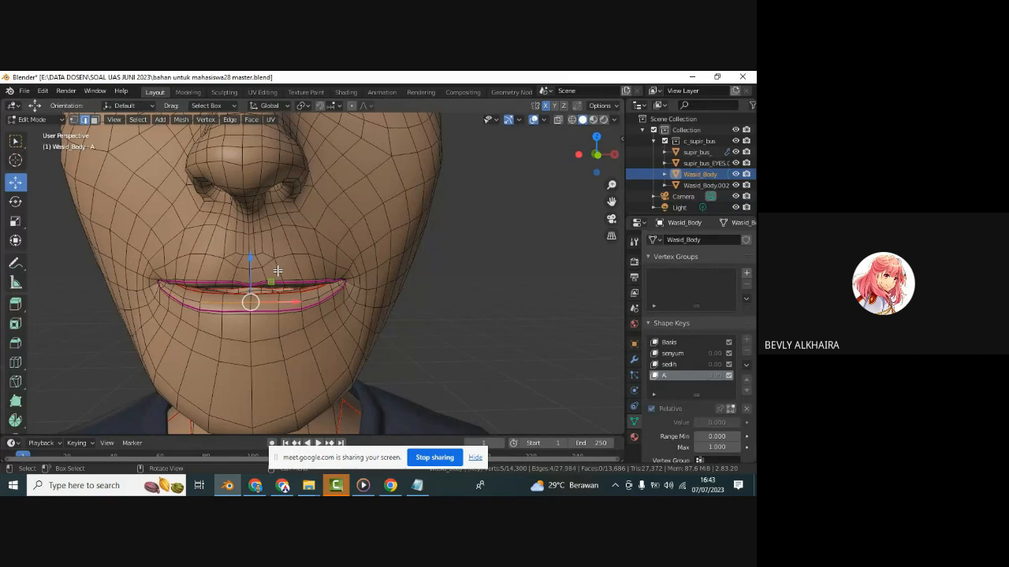
- Try lowering a single lower lip edge without proportional editing and undo the move
left_click(234, 303)
left_click_drag(236, 269, 260, 303)
key("ctrl+z")
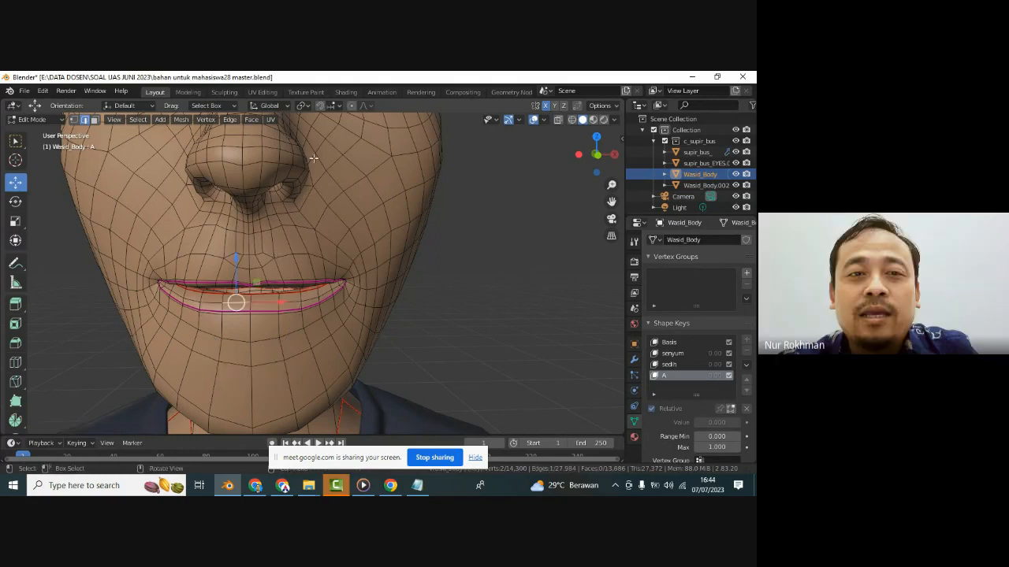
- Turn proportional editing back on with the pivot at Median Point, and test it on the lower lip edge before undoing the move
left_click(351, 106)
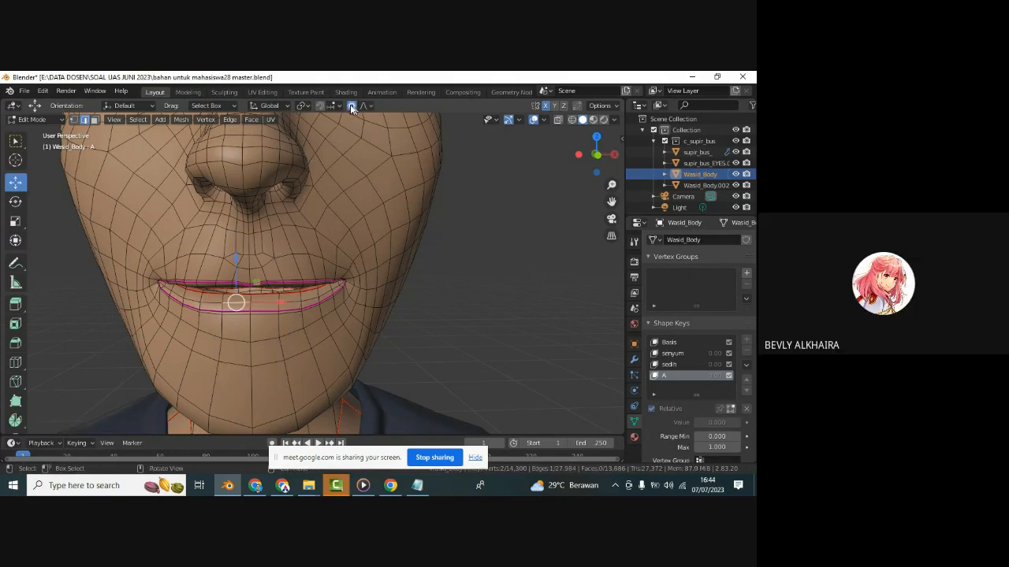
left_click(306, 106)
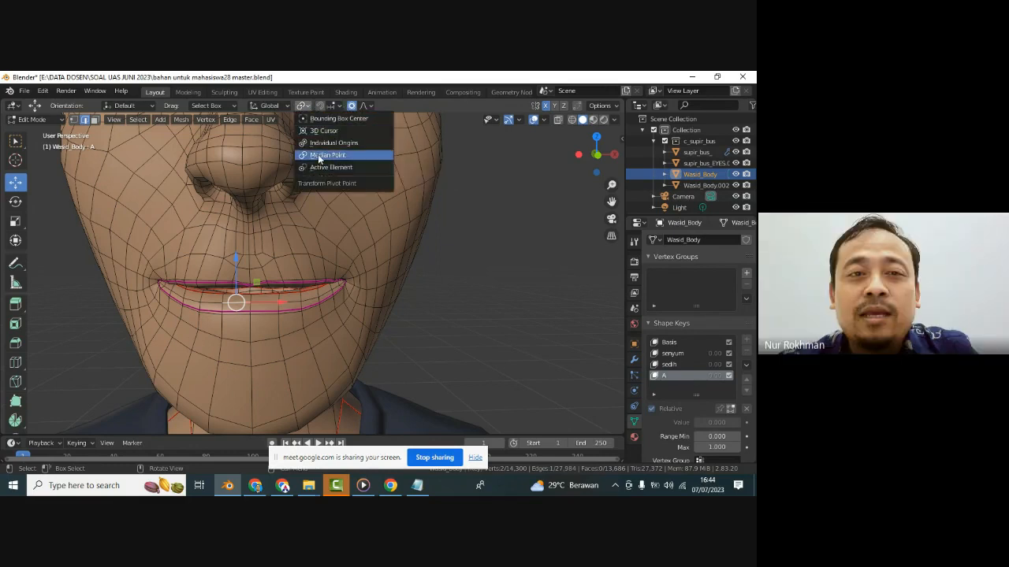
left_click(319, 156)
left_click_drag(236, 272, 237, 294)
key("ctrl+z")
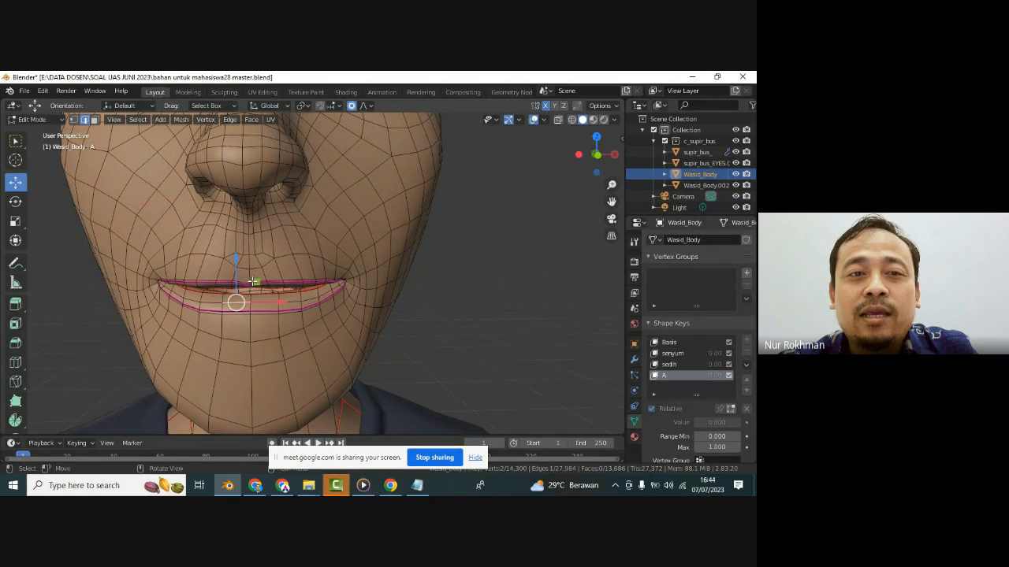
- Move the lower lip edge slightly down with smooth proportional editing, undoing the extra move
left_click_drag(253, 281, 265, 299)
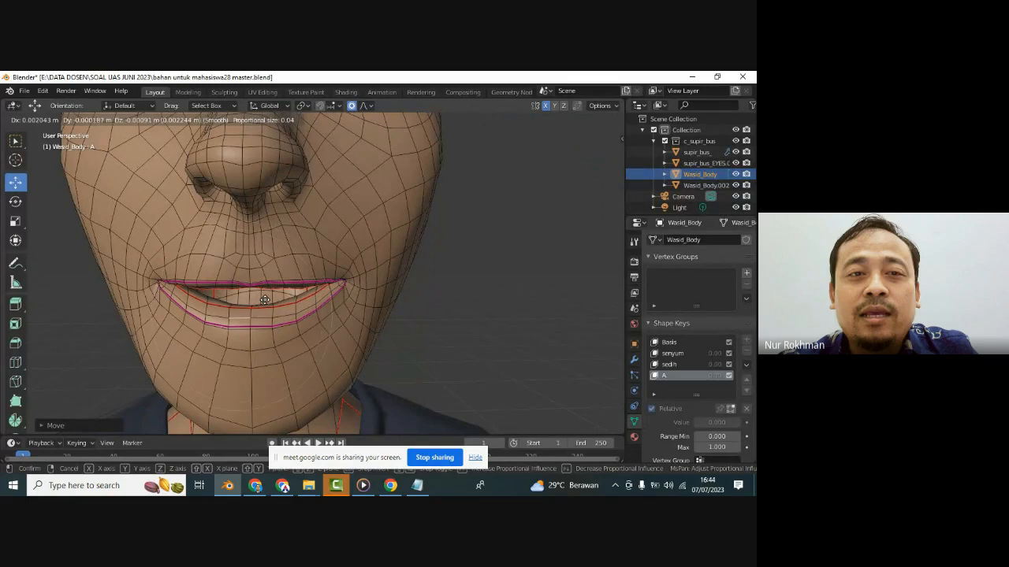
scroll(265, 300, "up", 1)
mouse_move(265, 299)
left_mouse_down()
mouse_move(270, 320)
mouse_move(271, 308)
left_mouse_up()
scroll(265, 300, "up", 1)
key("ctrl+z")
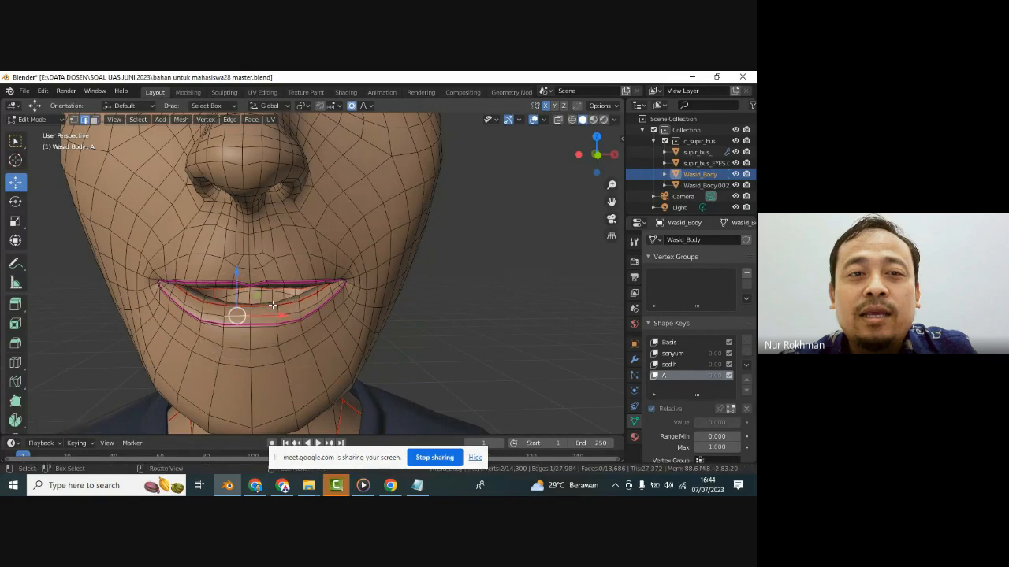
- Lower the lower lip a little more with the proportional size adjusted to 0.04
key("g")
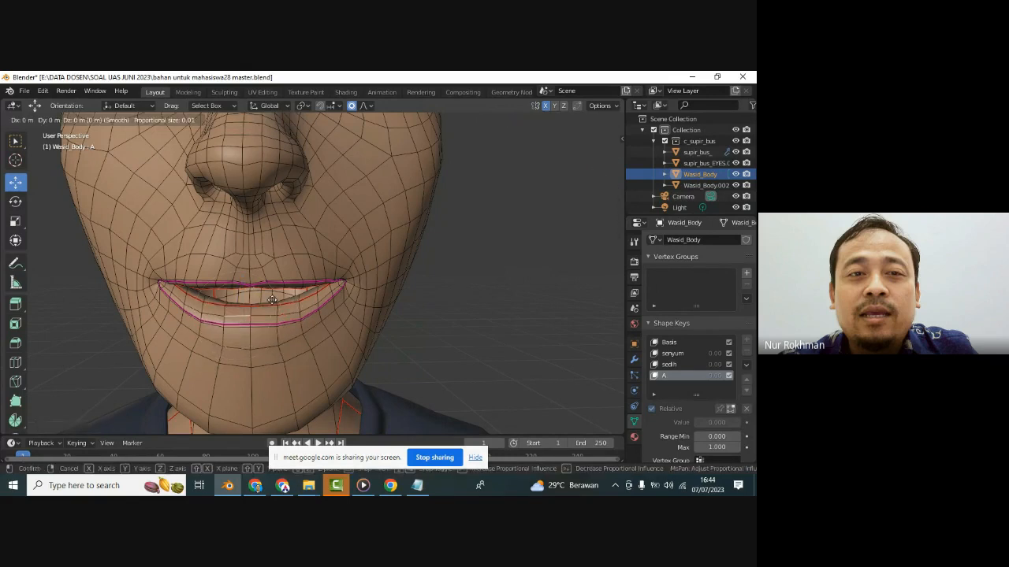
scroll(270, 301, "down", 10)
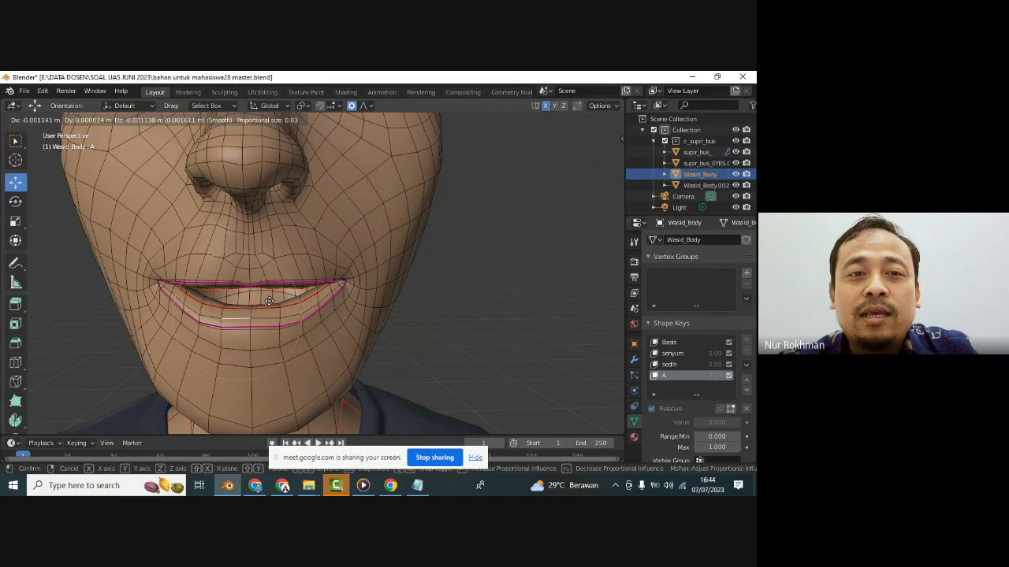
scroll(271, 314, "down", 3)
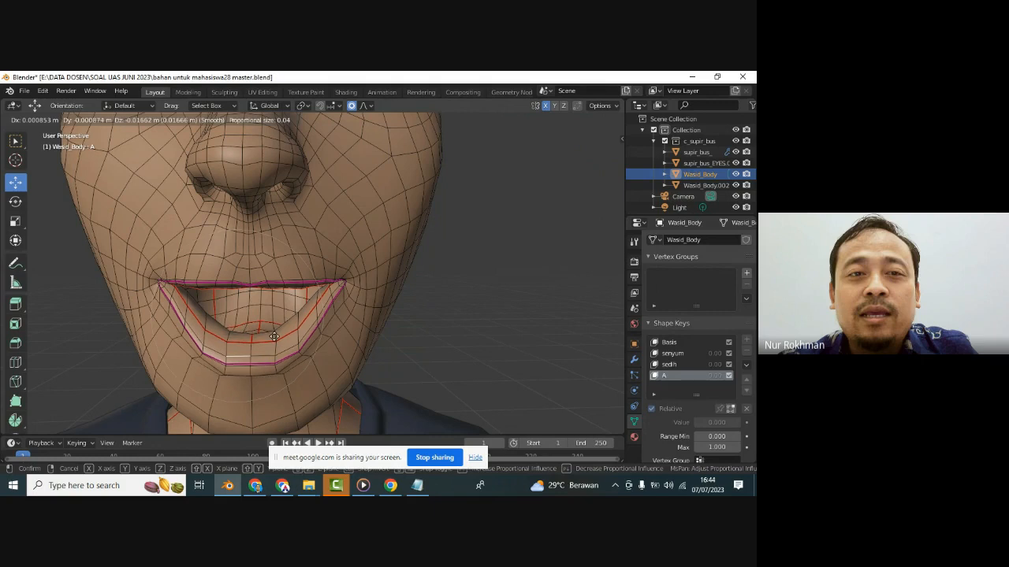
left_click(277, 310)
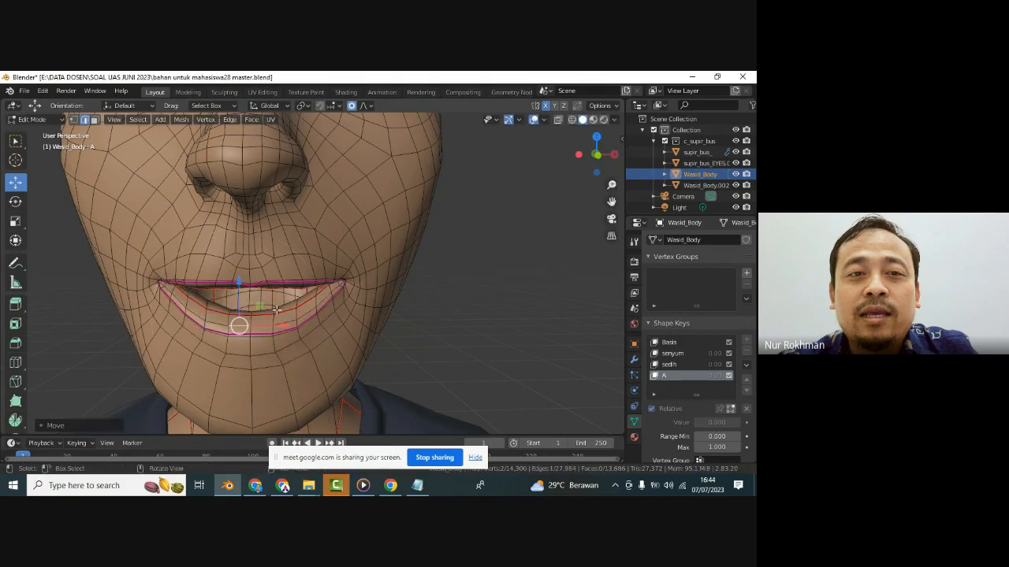
- Open the mouth further by moving the lower lip about 0.006 m down with a proportional size of 0.04
key("g")
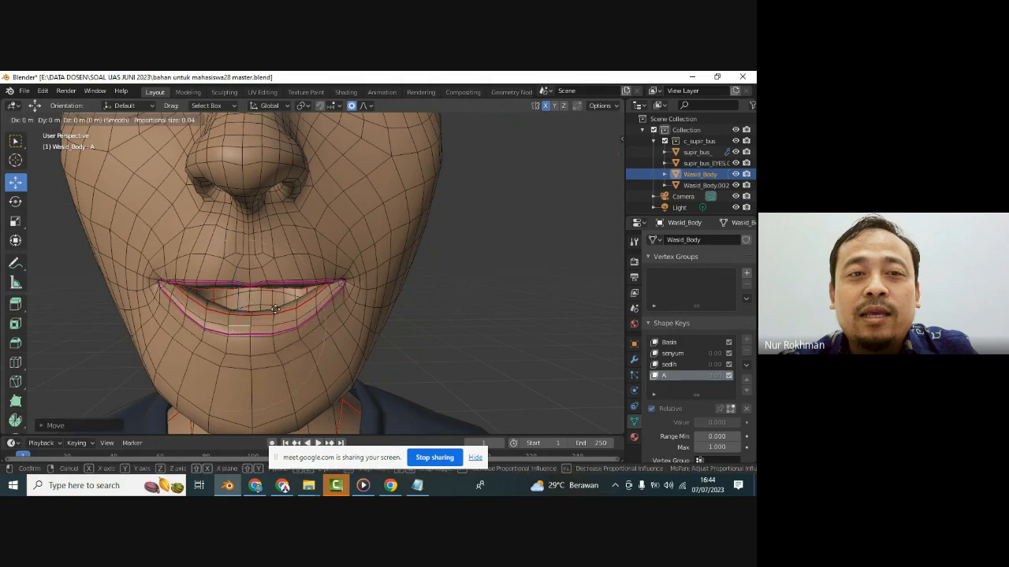
scroll(274, 309, "down", 7)
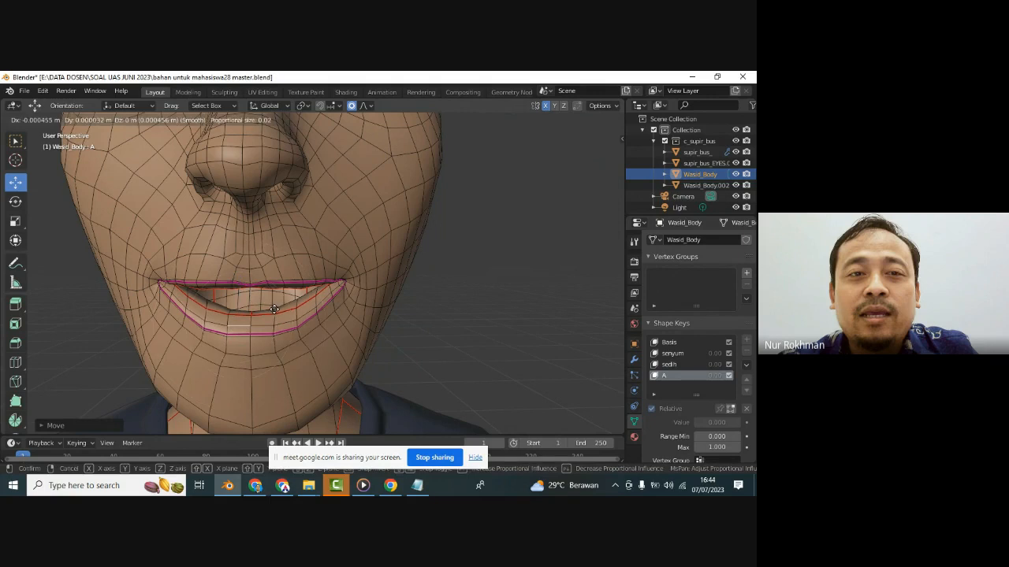
scroll(273, 311, "up", 3)
scroll(273, 314, "up", 1)
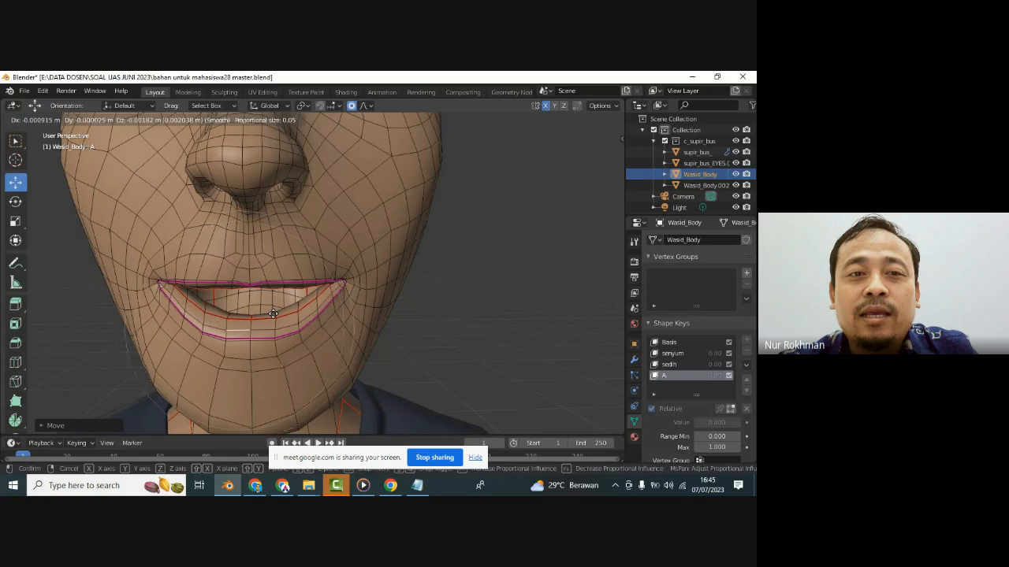
scroll(272, 313, "down", 1)
scroll(273, 314, "down", 2)
scroll(274, 313, "up", 2)
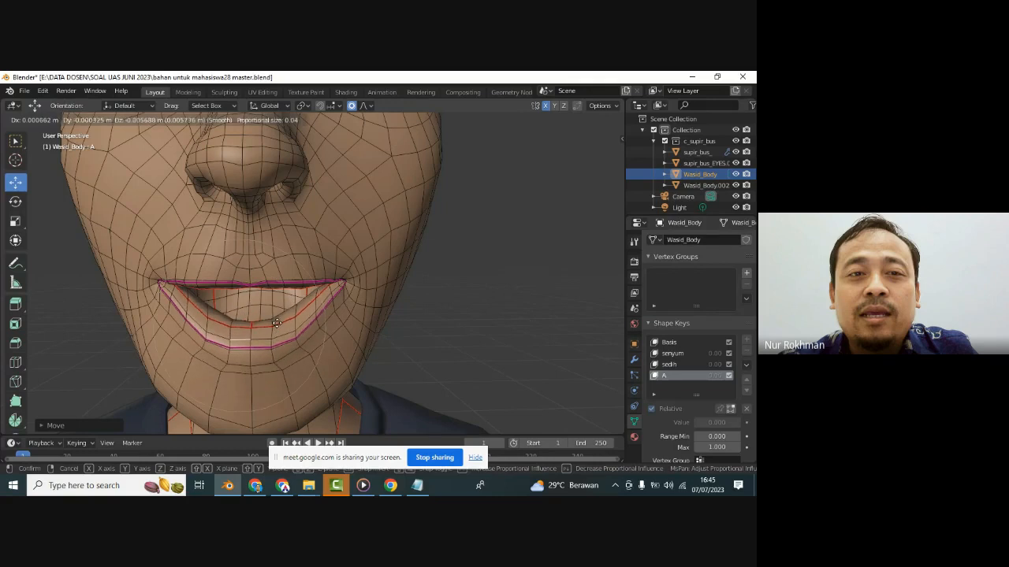
left_click(277, 323)
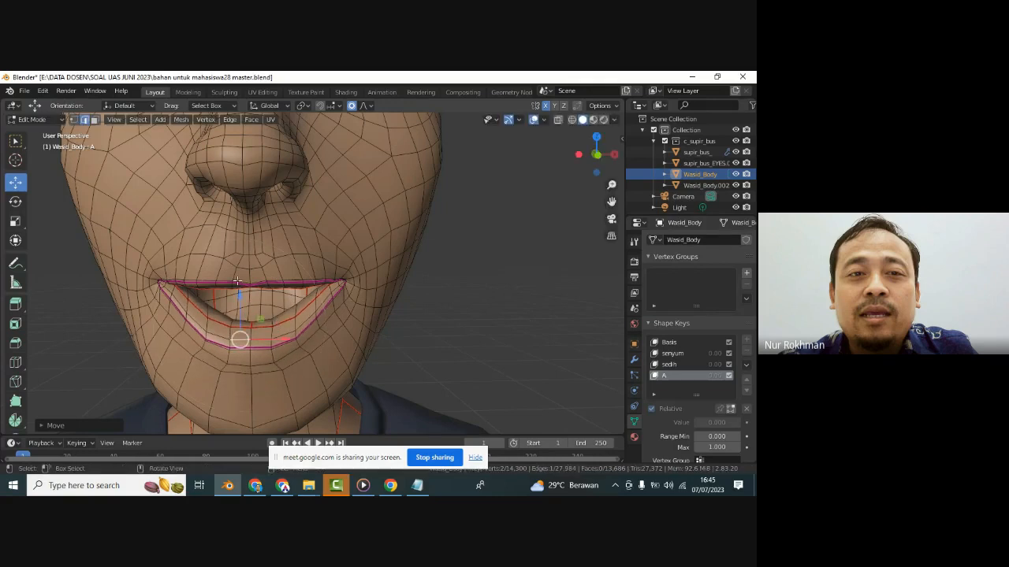
- Select the upper lip edge and move it up for shape key A, checking the open mouth from the side
left_click(238, 281, "alt")
left_click_drag(222, 264, 228, 229)
scroll(268, 291, "down", 3)
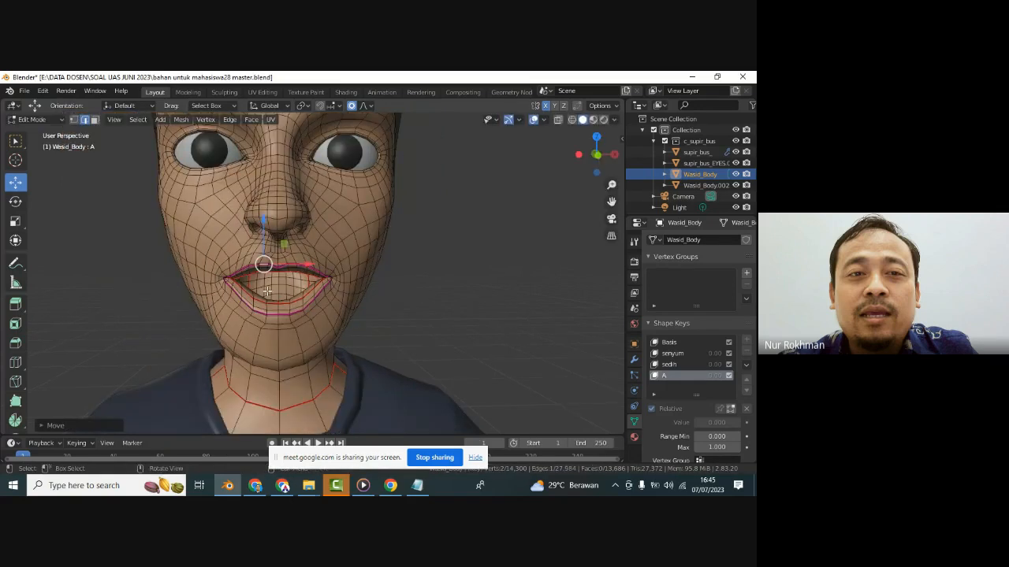
middle_click_drag(268, 292, 373, 286)
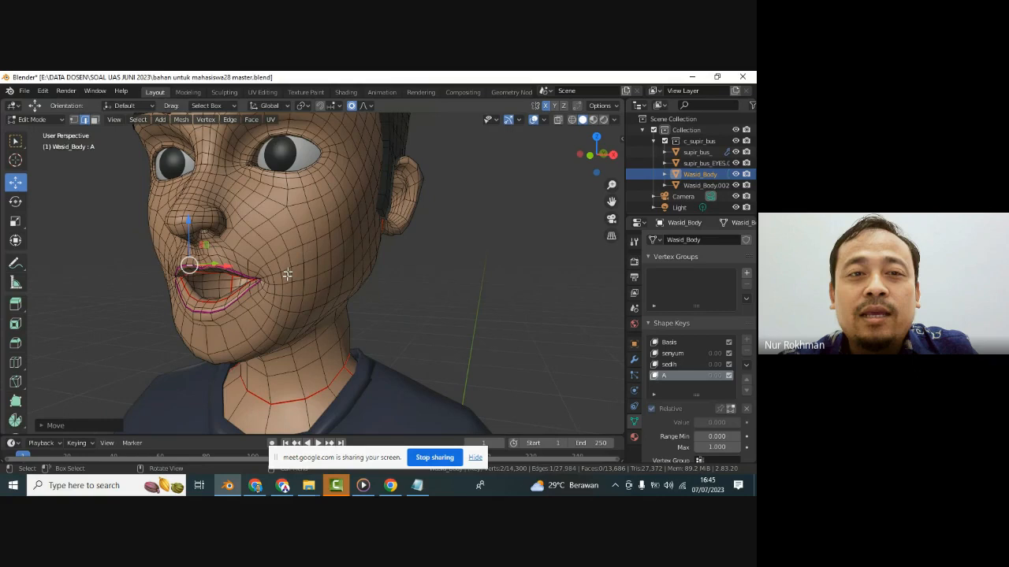
- Compare shape key A with the Basis shape, and preview its value in Object Mode
left_click(686, 343)
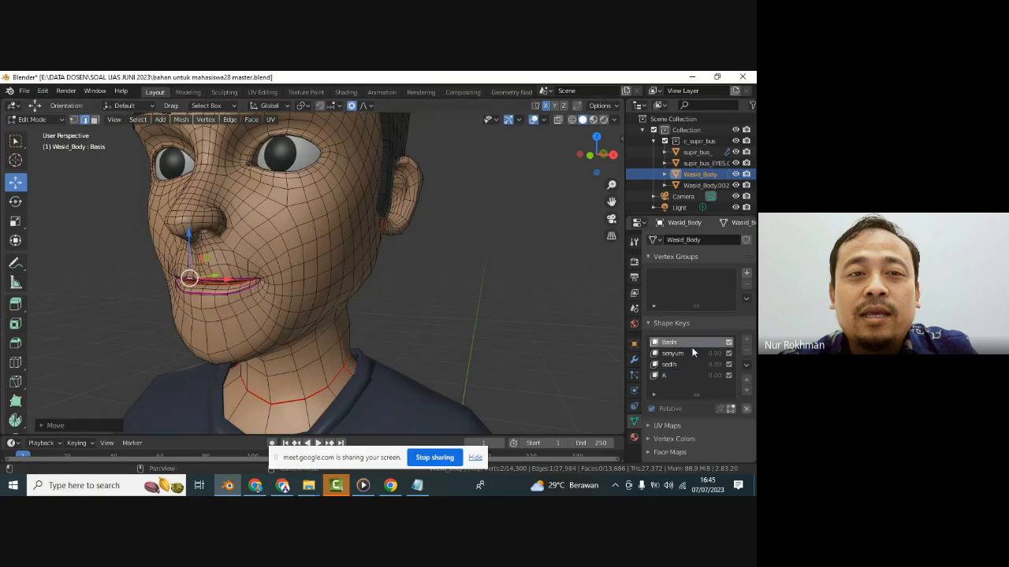
left_click(684, 374)
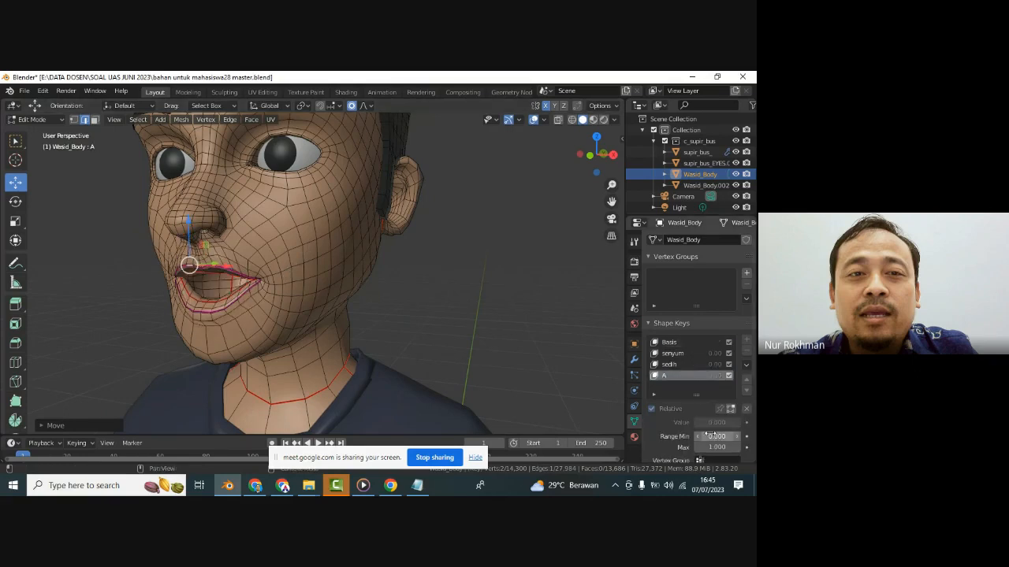
scroll(719, 433, "down", 1)
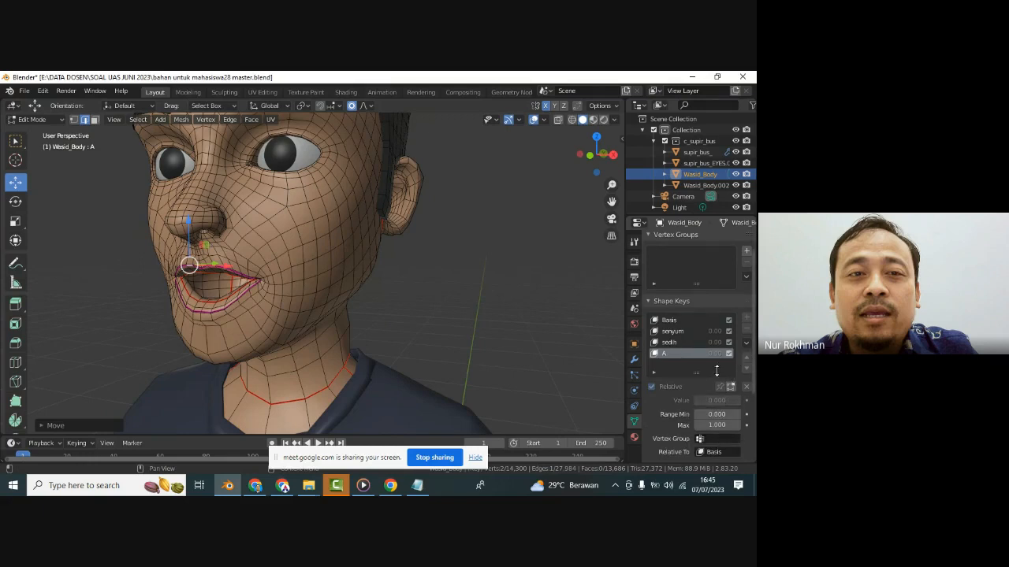
left_click(36, 119)
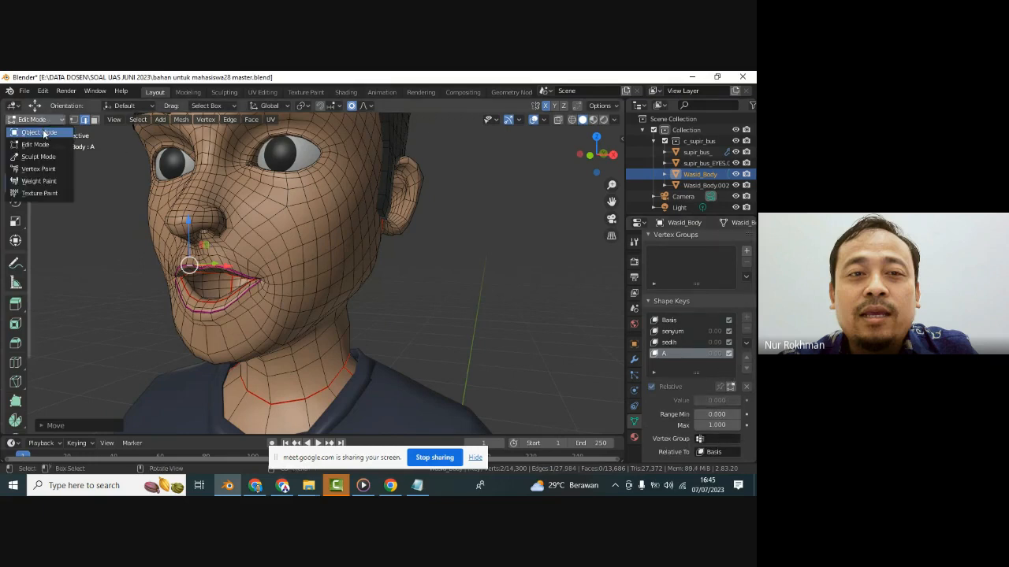
left_click(39, 133)
mouse_move(697, 400)
left_mouse_down()
mouse_move(741, 400)
mouse_move(23, 383)
mouse_move(700, 378)
mouse_move(709, 381)
mouse_move(19, 388)
mouse_move(722, 387)
mouse_move(701, 386)
left_mouse_up()
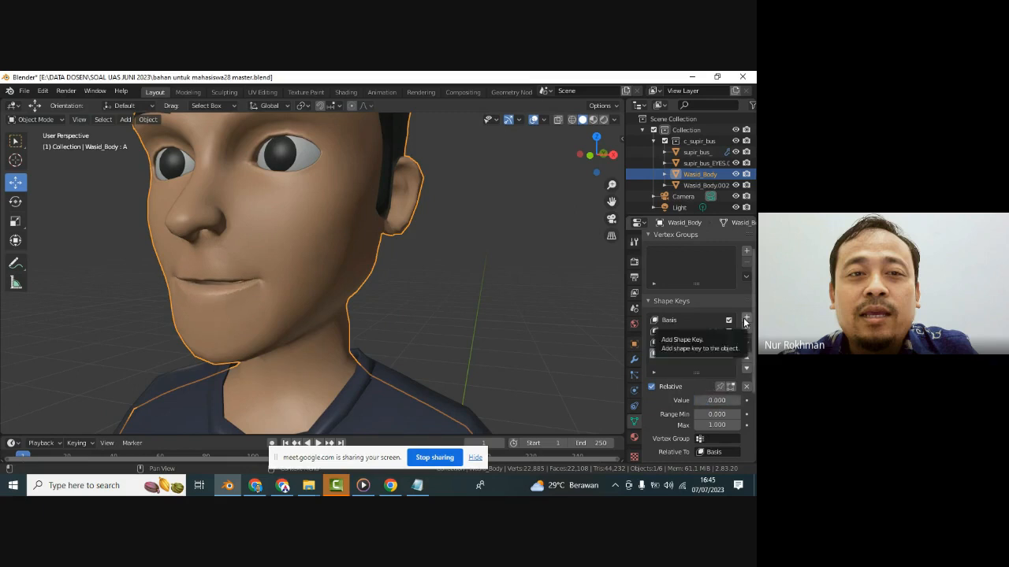
- Add a new shape key to the body mesh and name it O
left_click(746, 318)
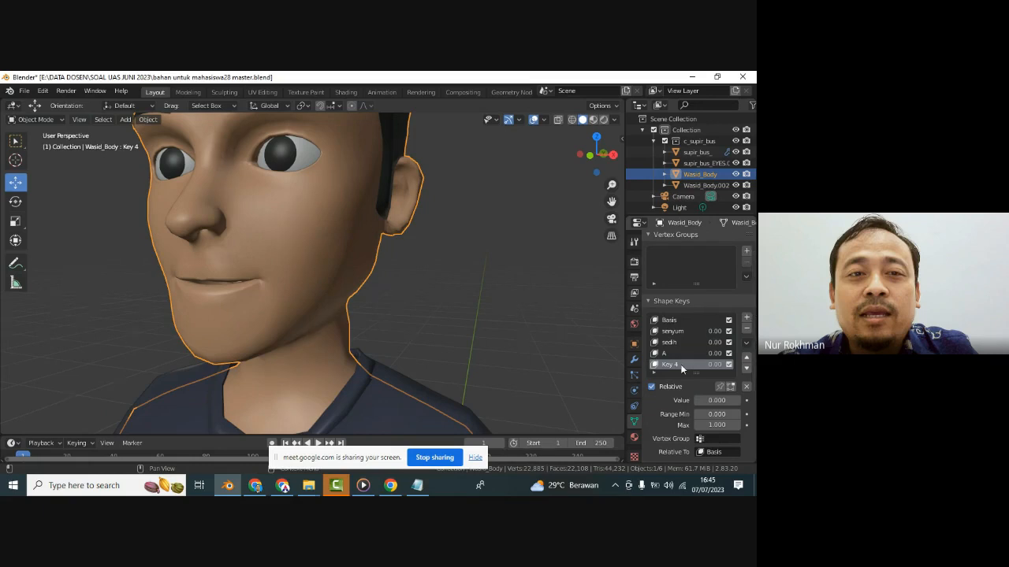
double_click(683, 367)
type("a")
key("Return")
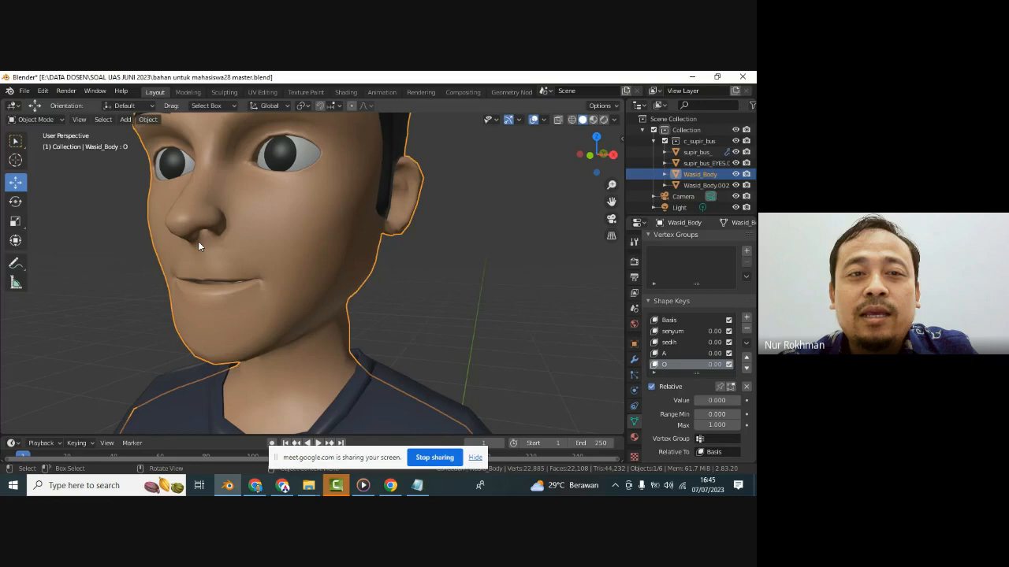
- In Edit Mode, move the lower lip edge down in front view to start opening the mouth for shape key O
left_click(36, 119)
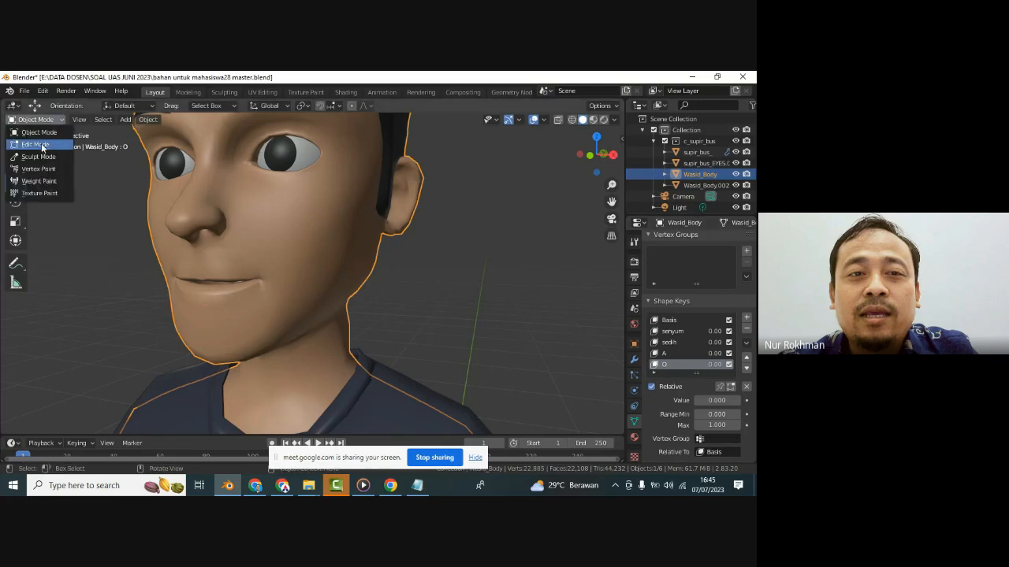
left_click(42, 147)
scroll(118, 316, "down", 2)
middle_click_drag(118, 316, 241, 304)
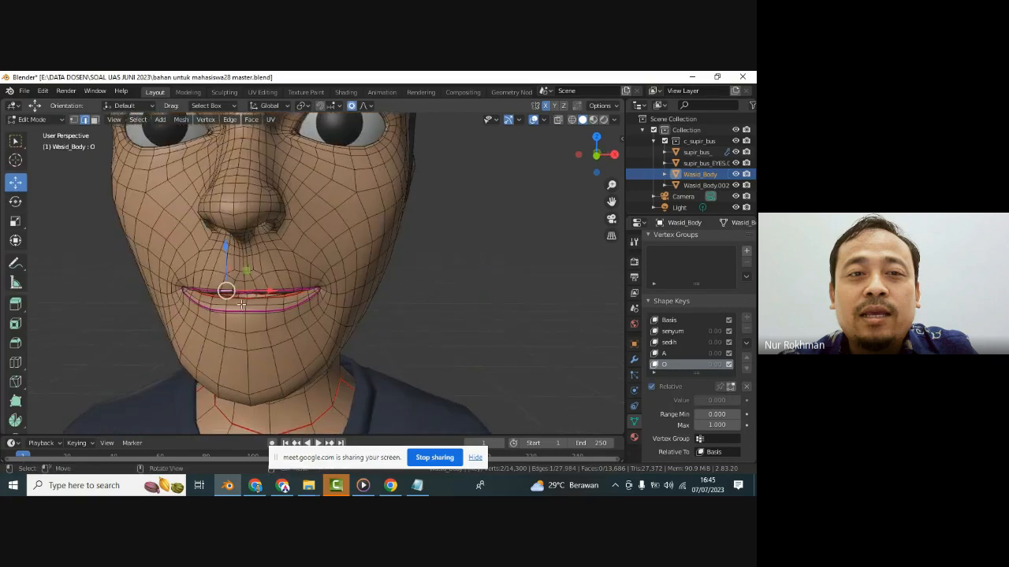
key("KP_1")
scroll(228, 248, "up", 3)
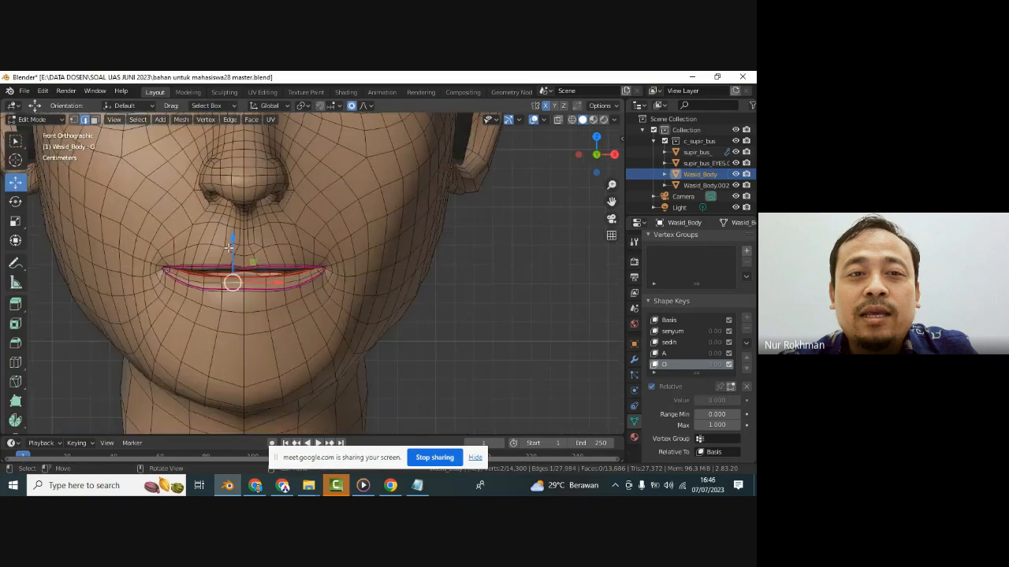
left_click_drag(229, 248, 235, 269)
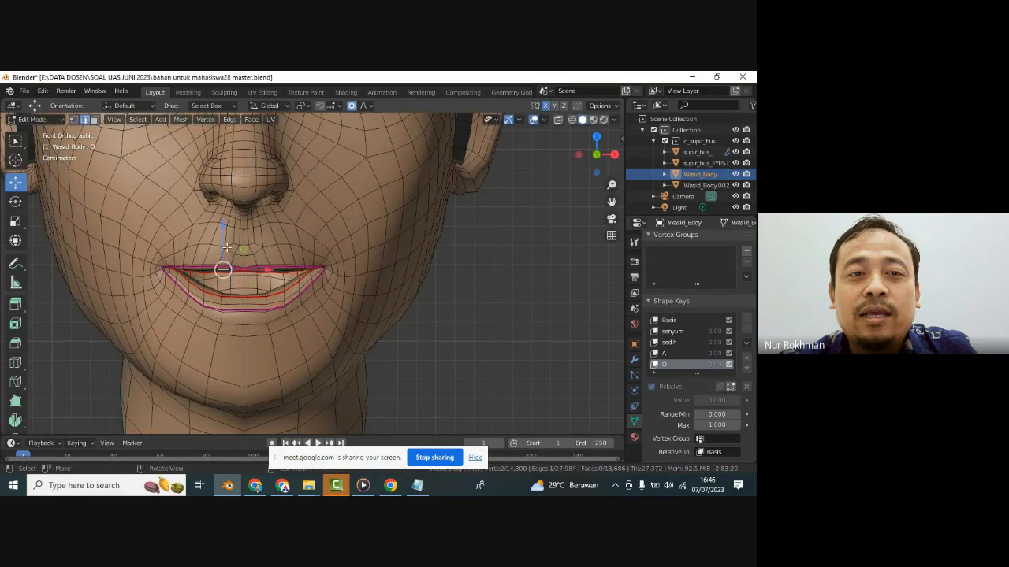
- Open the mouth wider for O by raising the upper lip edge and lowering the lower lip and mouth corner edges
left_click_drag(225, 233, 226, 203)
left_click(232, 302)
left_click_drag(232, 279, 231, 303)
left_click(304, 279)
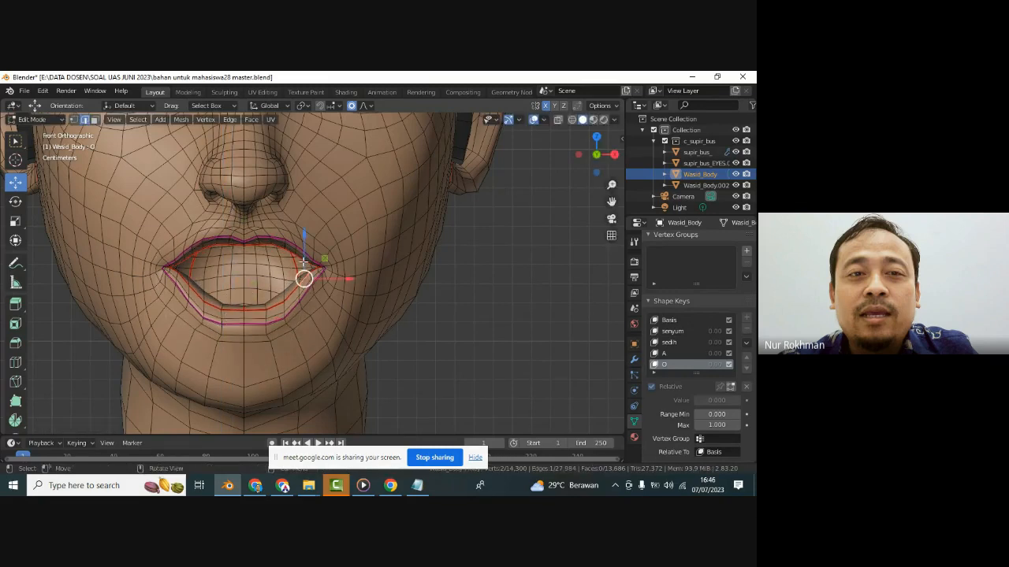
left_click_drag(302, 262, 305, 286)
- Switch to Sculpt Mode and set shape key O's value to 1.000
left_click(39, 119)
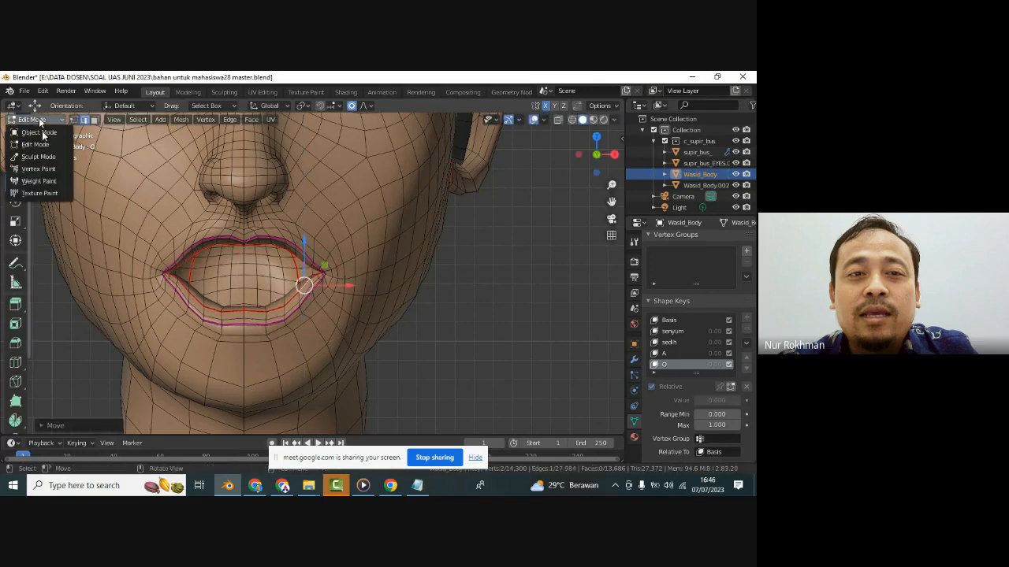
left_click(48, 158)
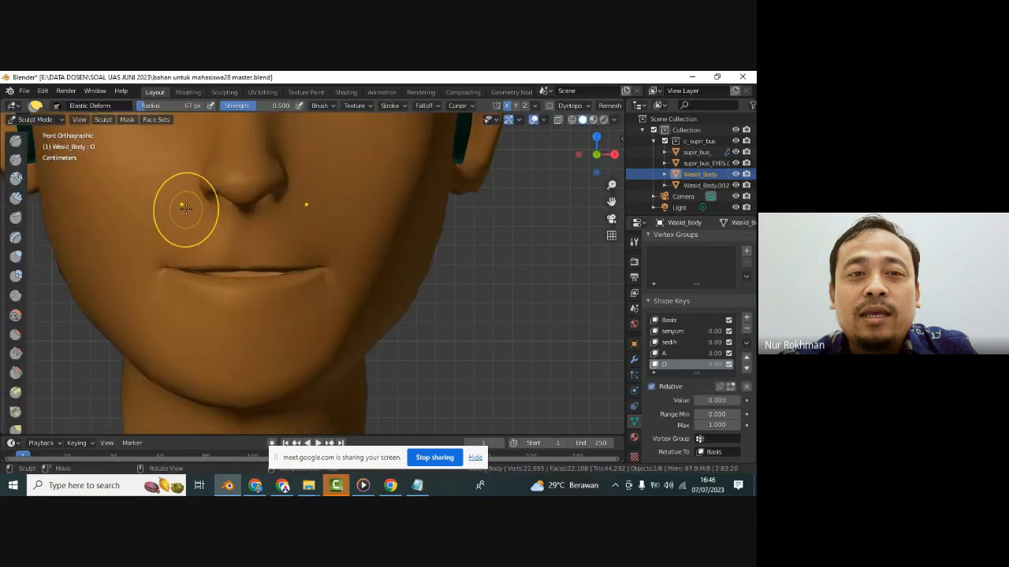
left_click_drag(717, 402, 755, 399)
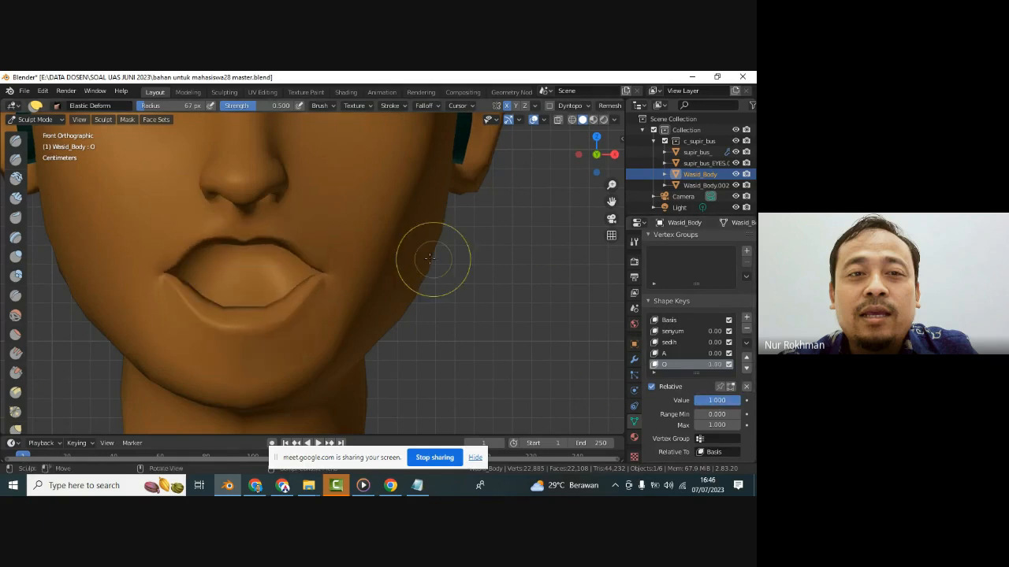
- Try to narrow the mouth by pulling its corners and upper lip inward with Elastic Deform, and undo the strokes
middle_click_drag(472, 317, 444, 326)
mouse_move(241, 277)
left_mouse_down()
mouse_move(254, 289)
mouse_move(270, 281)
left_mouse_up()
scroll(74, 341, "down", 3)
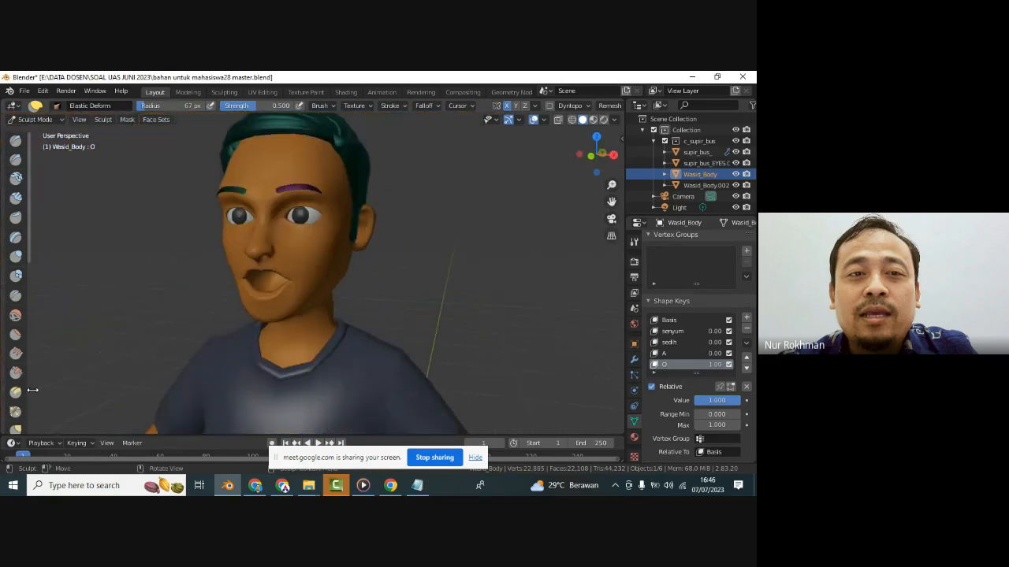
scroll(17, 398, "down", 2)
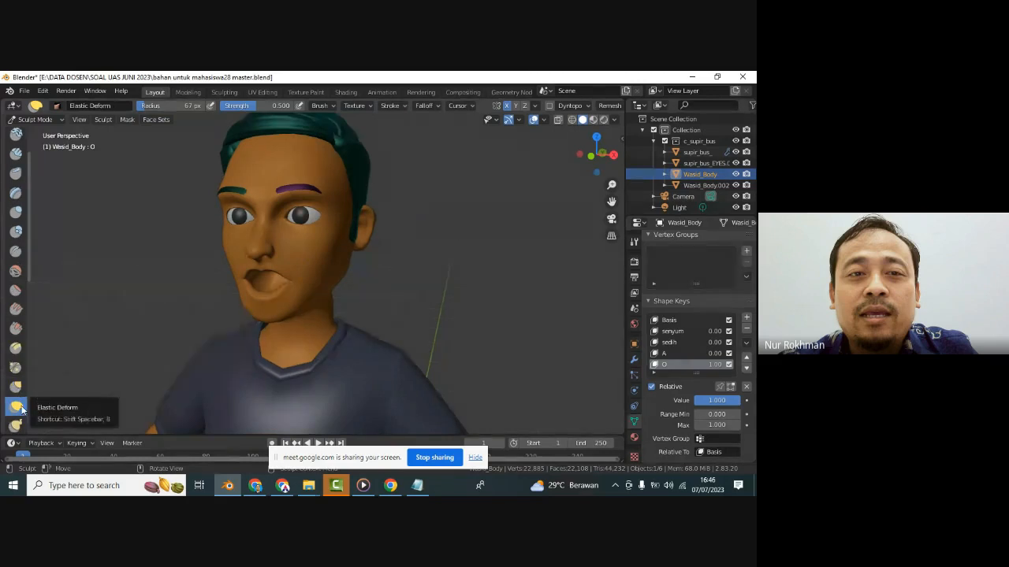
mouse_move(297, 279)
left_mouse_down()
mouse_move(223, 283)
mouse_move(248, 290)
left_mouse_up()
mouse_move(248, 290)
middle_mouse_down()
mouse_move(254, 300)
mouse_move(263, 276)
mouse_move(264, 288)
mouse_move(327, 278)
middle_mouse_up()
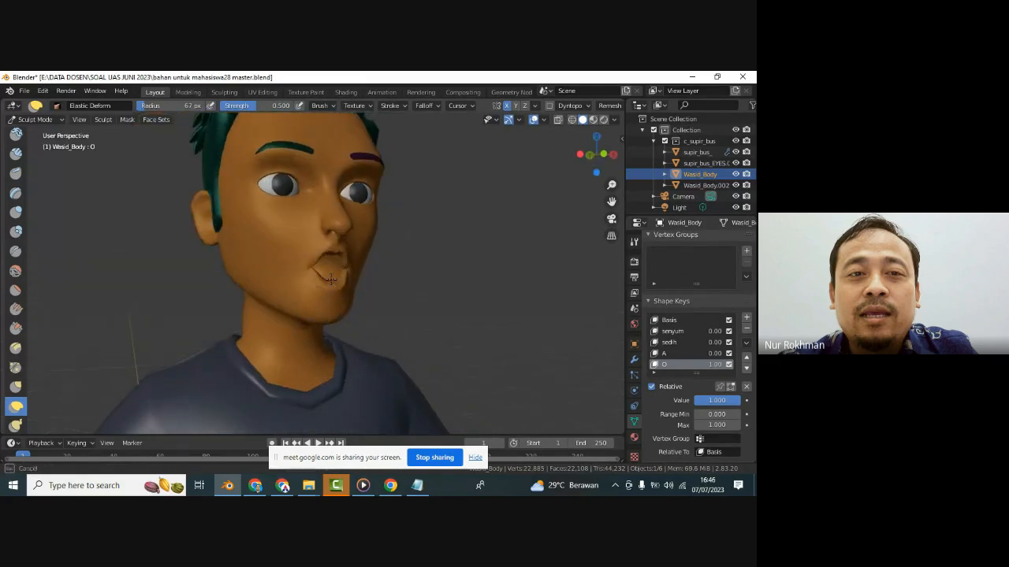
left_click_drag(328, 279, 328, 277)
left_click_drag(340, 242, 335, 275)
key("ctrl+z")
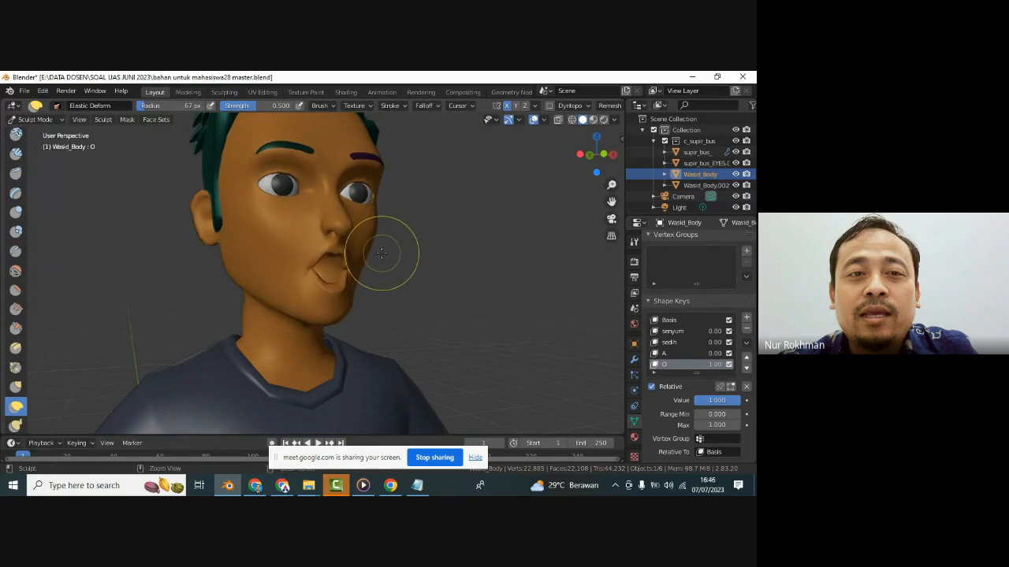
key("ctrl+z")
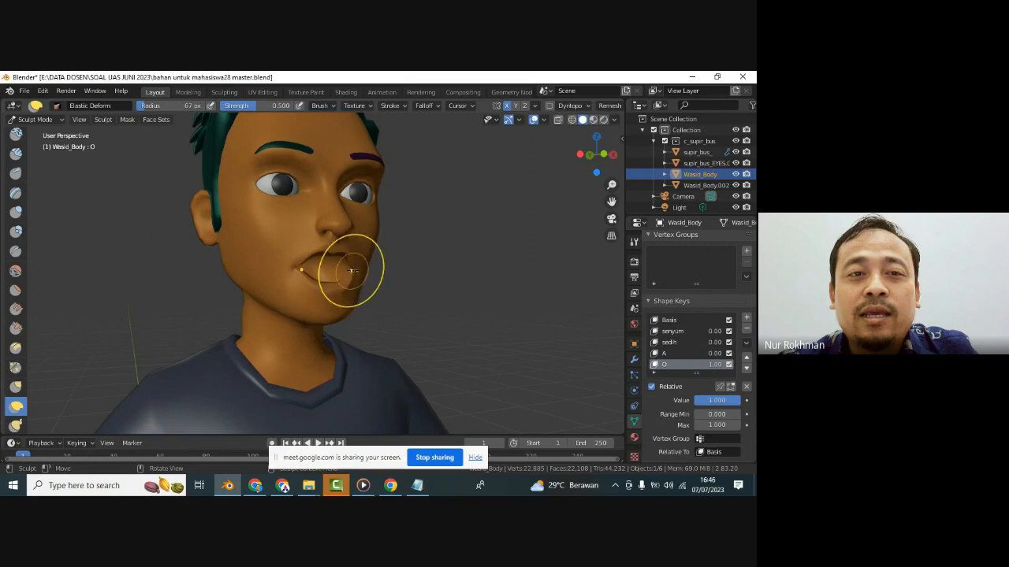
- Try to pull the lips forward from a side view with Elastic Deform, and undo the stroke
scroll(351, 271, "up", 1)
middle_click_drag(384, 272, 249, 283)
left_click_drag(198, 292, 85, 294)
key("ctrl+z")
- Narrow and round the mouth of shape key O with Elastic Deform strokes on the corners and upper lip
middle_click_drag(189, 294, 270, 286)
mouse_move(308, 293)
left_mouse_down()
mouse_move(245, 294)
mouse_move(260, 276)
left_mouse_up()
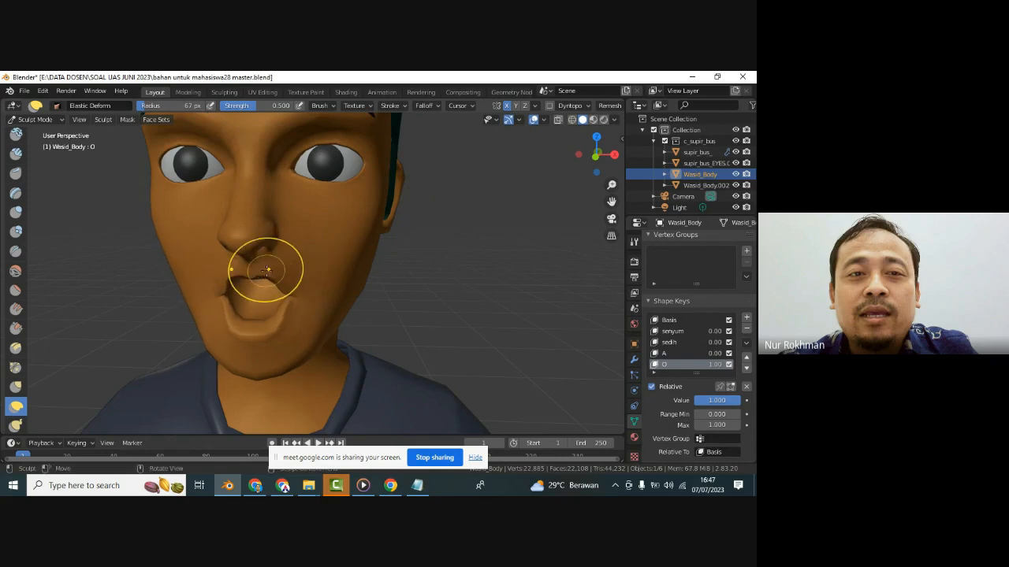
mouse_move(267, 270)
left_mouse_down()
mouse_move(258, 334)
mouse_move(277, 328)
mouse_move(274, 299)
left_mouse_up()
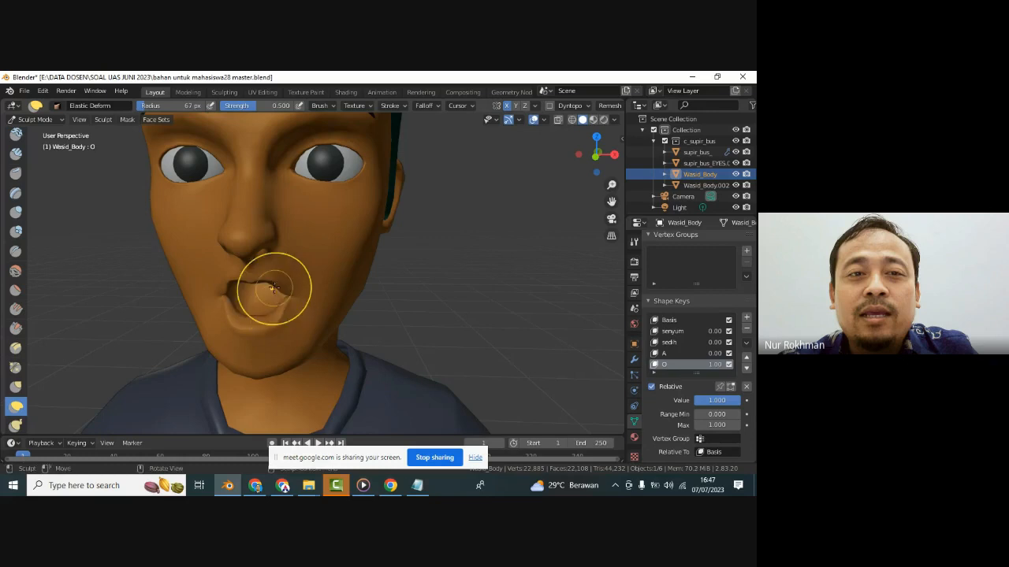
key("KP_1")
mouse_move(301, 269)
middle_mouse_down()
mouse_move(357, 278)
mouse_move(315, 268)
middle_mouse_up()
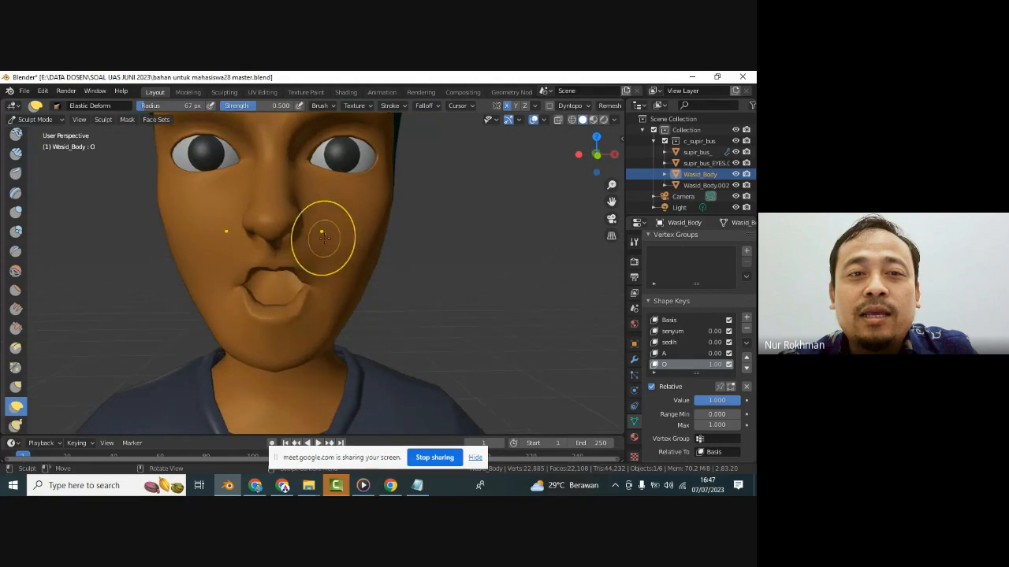
mouse_move(314, 271)
left_mouse_down()
mouse_move(325, 274)
mouse_move(310, 296)
mouse_move(327, 308)
mouse_move(313, 282)
mouse_move(274, 296)
mouse_move(290, 301)
mouse_move(274, 265)
left_mouse_up()
mouse_move(274, 265)
middle_mouse_down()
mouse_move(359, 301)
mouse_move(497, 300)
mouse_move(394, 315)
middle_mouse_up()
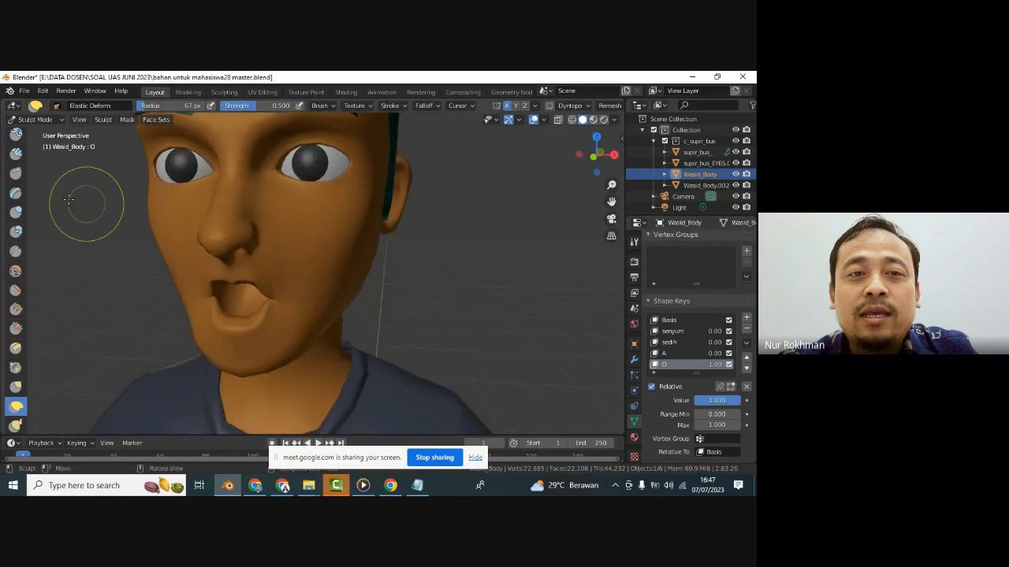
- Return to Object Mode and set shape key O's value to 0.000
left_click(36, 119)
left_click(38, 133)
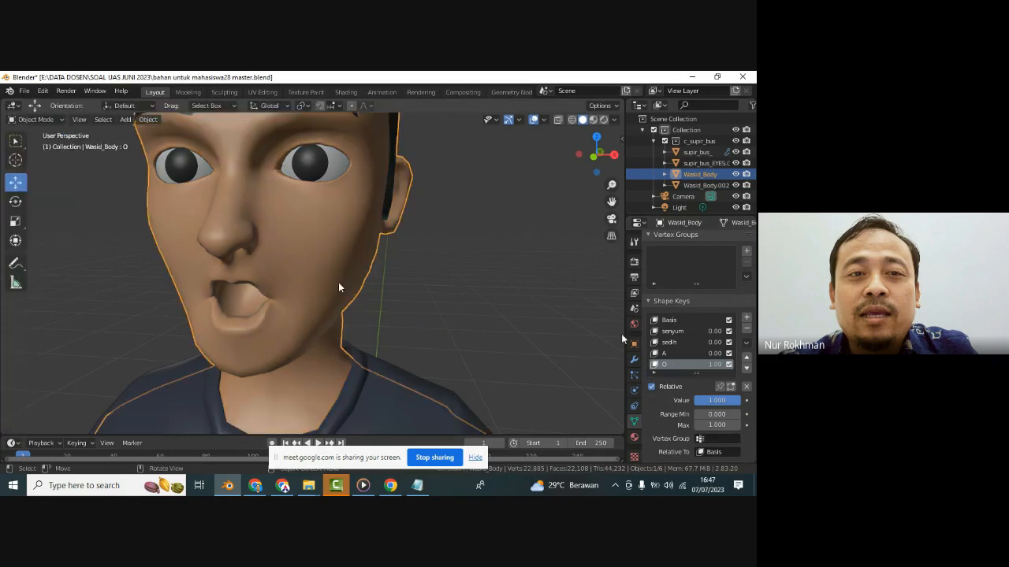
left_click_drag(718, 401, 666, 395)
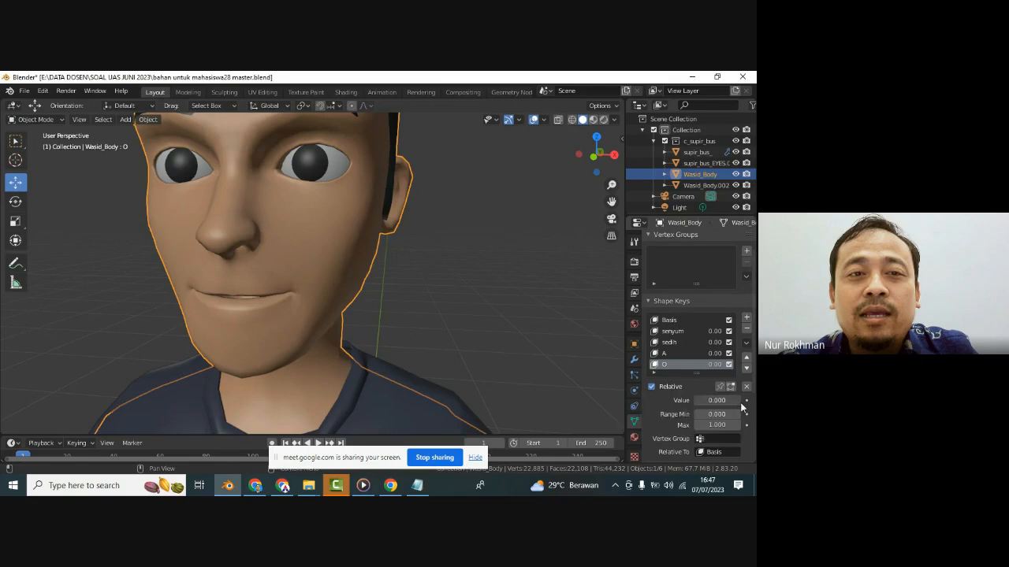
- Set shape key A's value to 1.000 and switch to Sculpt Mode
left_click_drag(729, 401, 30, 402)
left_click(688, 354)
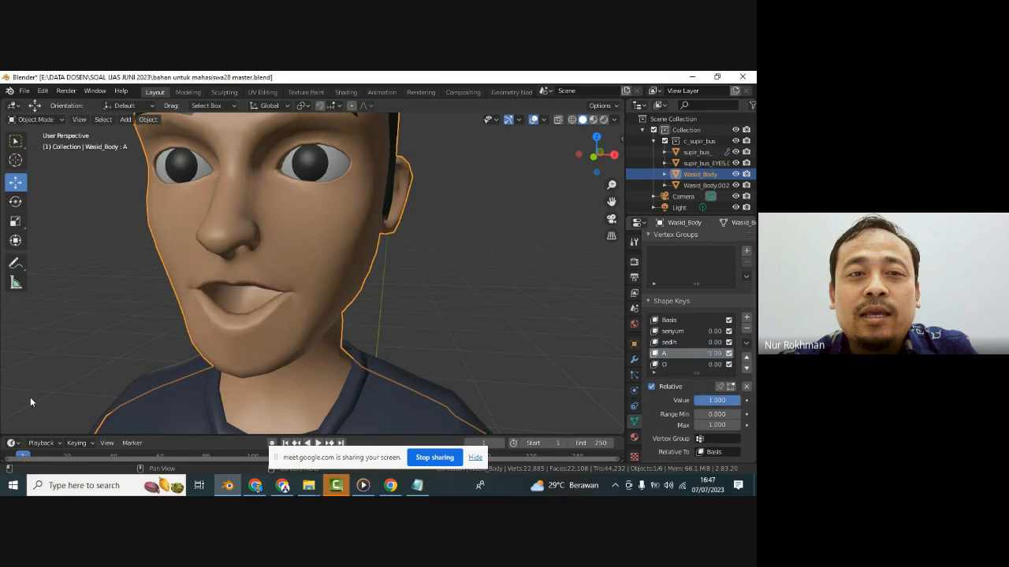
left_click(31, 120)
left_click(38, 158)
- Try an Elastic Deform stroke on the mouth corner of shape key A and undo it
mouse_move(236, 270)
left_mouse_down()
mouse_move(260, 308)
mouse_move(286, 324)
mouse_move(322, 318)
mouse_move(286, 264)
mouse_move(289, 308)
left_mouse_up()
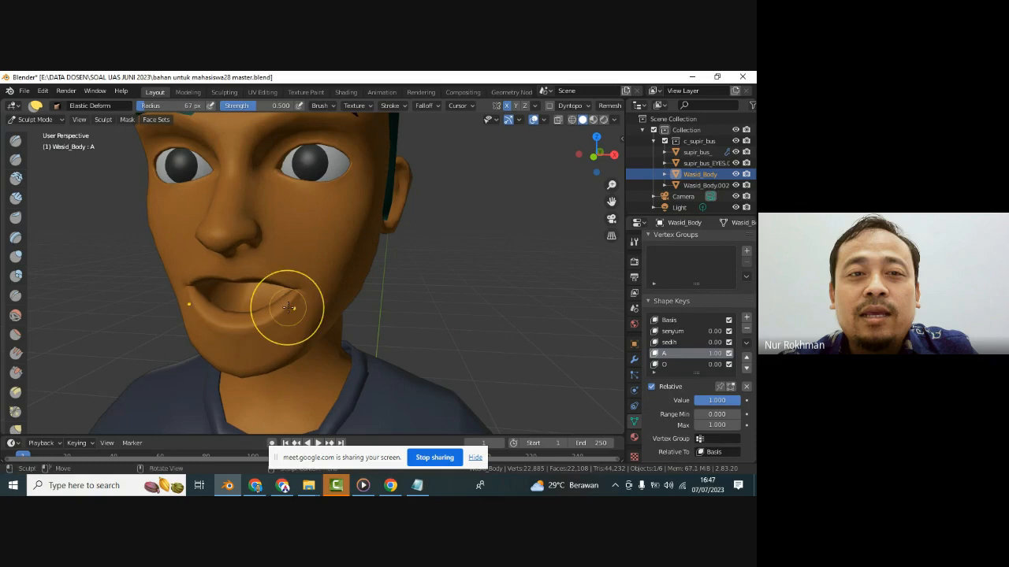
key("ctrl+z")
key("ctrl+z")
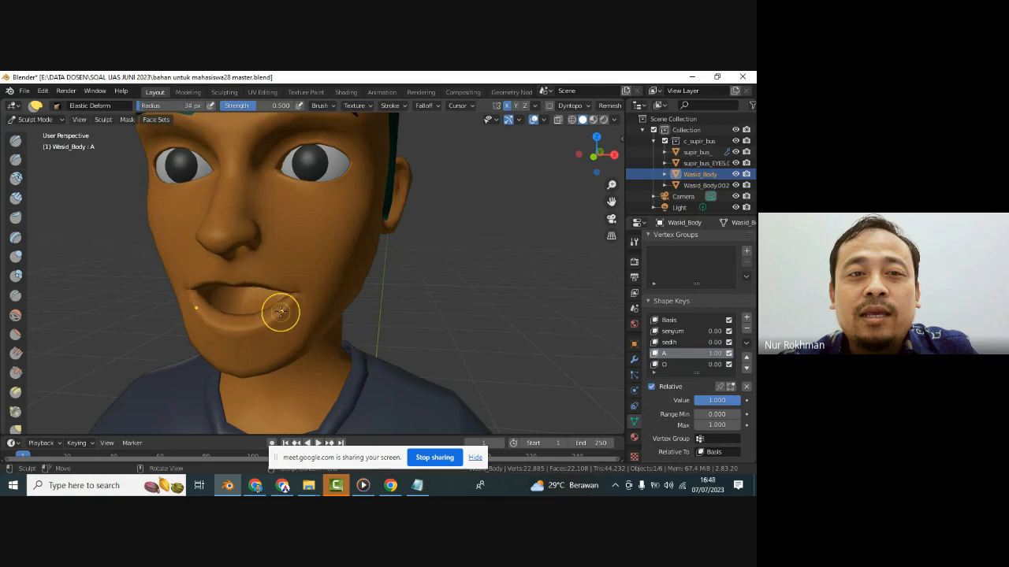
- Try to reshape the lips of shape key A with Elastic Deform, reducing the radius to 30 px, and undo the strokes
mouse_move(281, 312)
left_mouse_down()
mouse_move(276, 264)
mouse_move(246, 276)
mouse_move(239, 263)
left_mouse_up()
key("bracketleft")
middle_click_drag(283, 270, 313, 247)
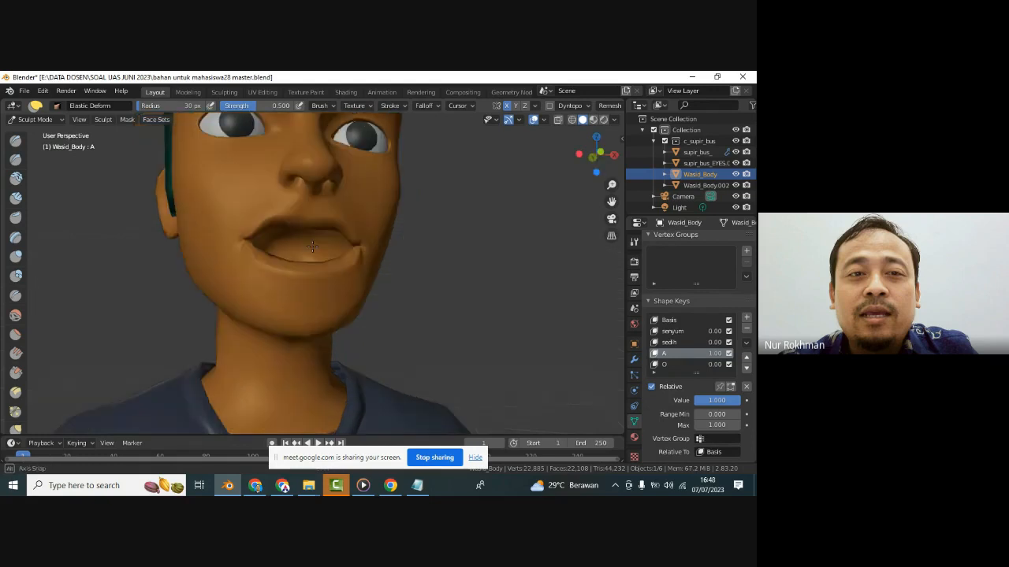
left_click_drag(259, 268, 308, 282)
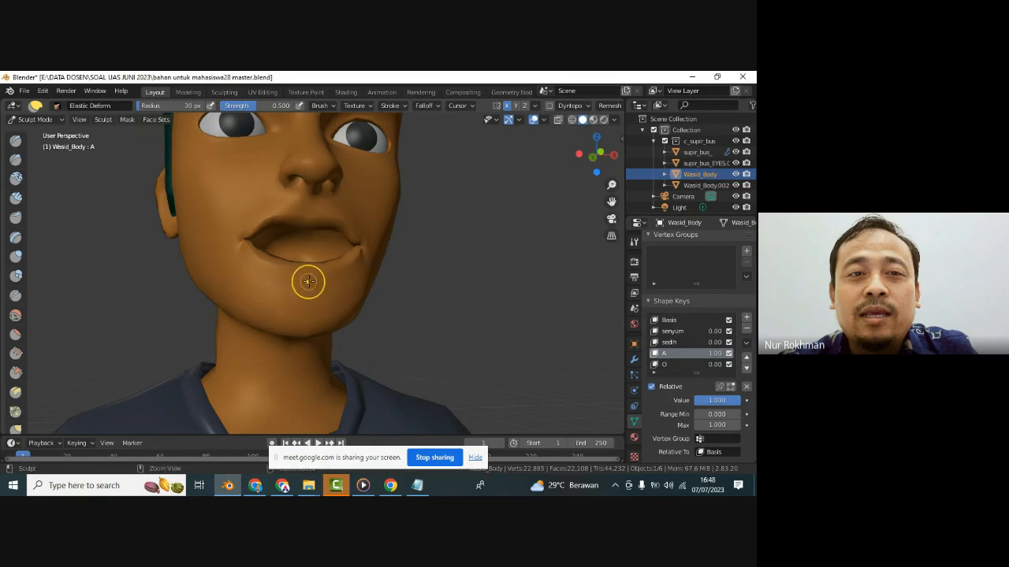
middle_click_drag(261, 267, 220, 295)
scroll(262, 266, "down", 1)
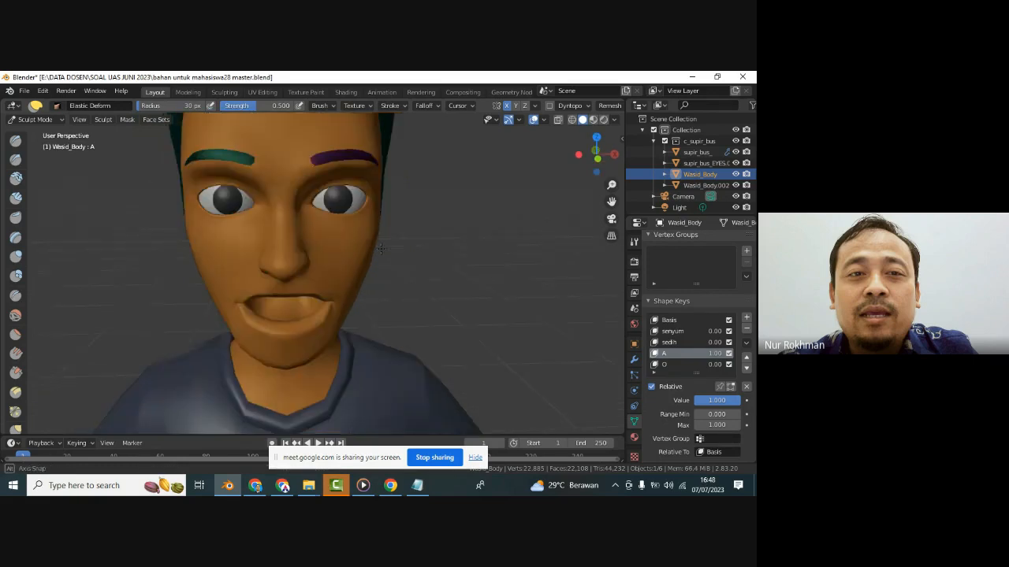
middle_click_drag(383, 252, 383, 236, "shift")
key("ctrl+z")
key("ctrl+z")
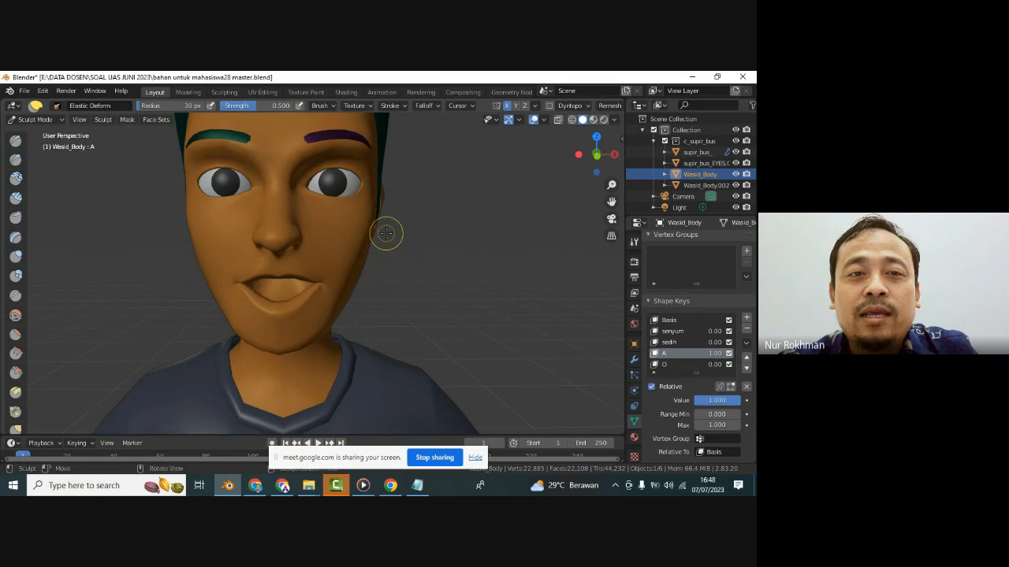
scroll(683, 332, "down", 1)
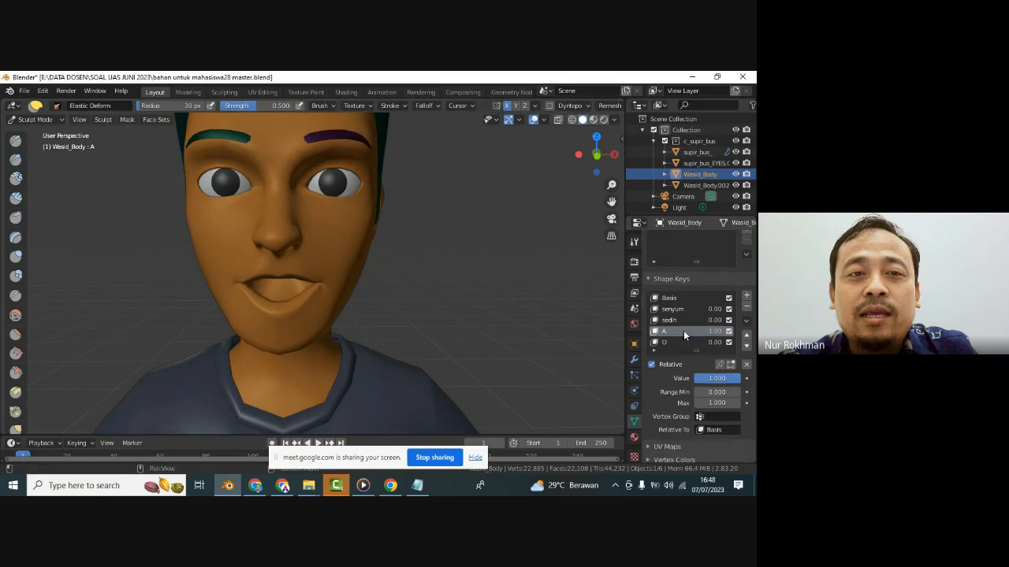
scroll(683, 335, "up", 1)
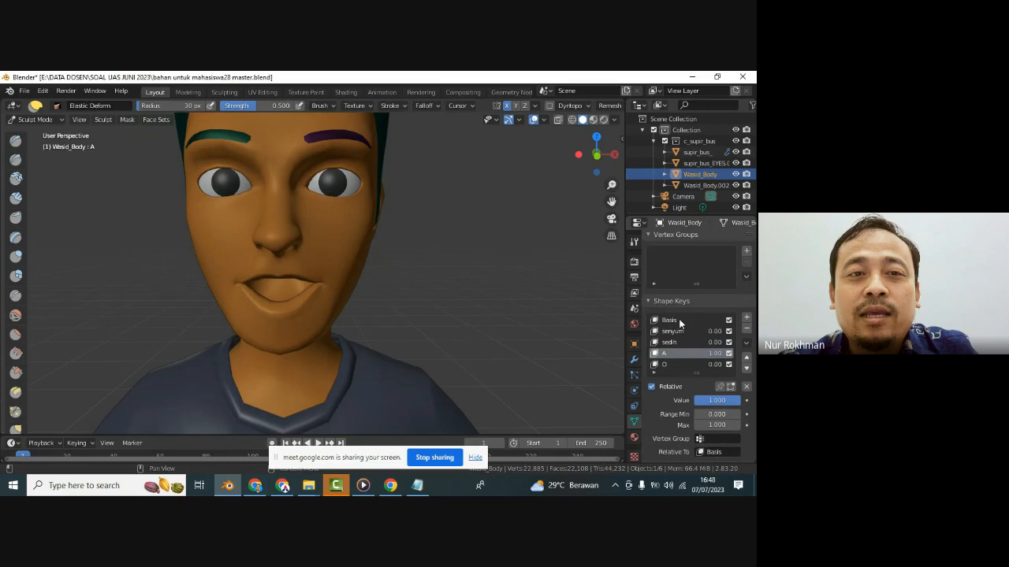
- Add a new shape key after O on the character's body and name it mata berkedip
left_click(670, 364)
scroll(681, 345, "down", 2)
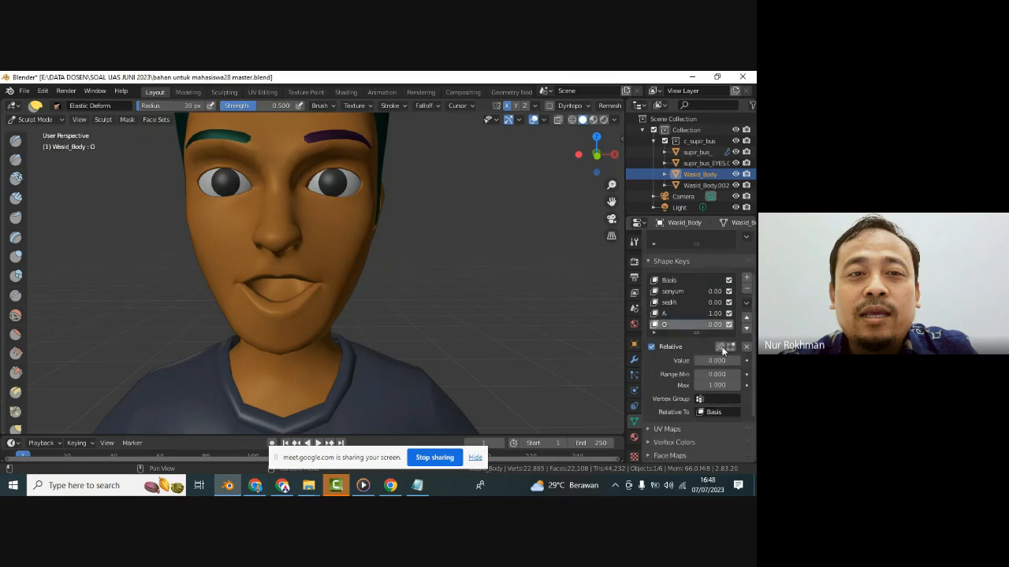
scroll(694, 326, "down", 1)
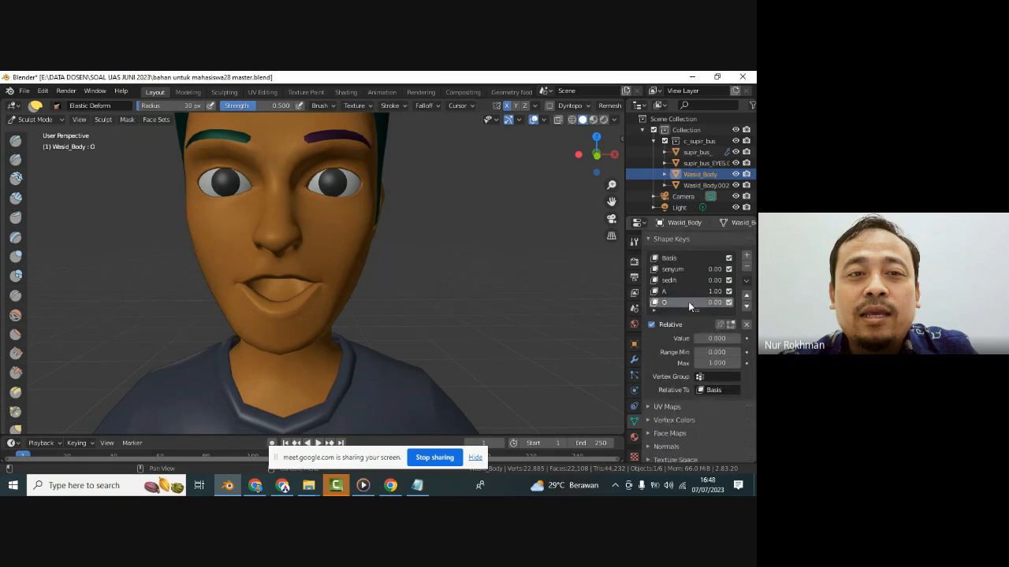
scroll(690, 306, "up", 2)
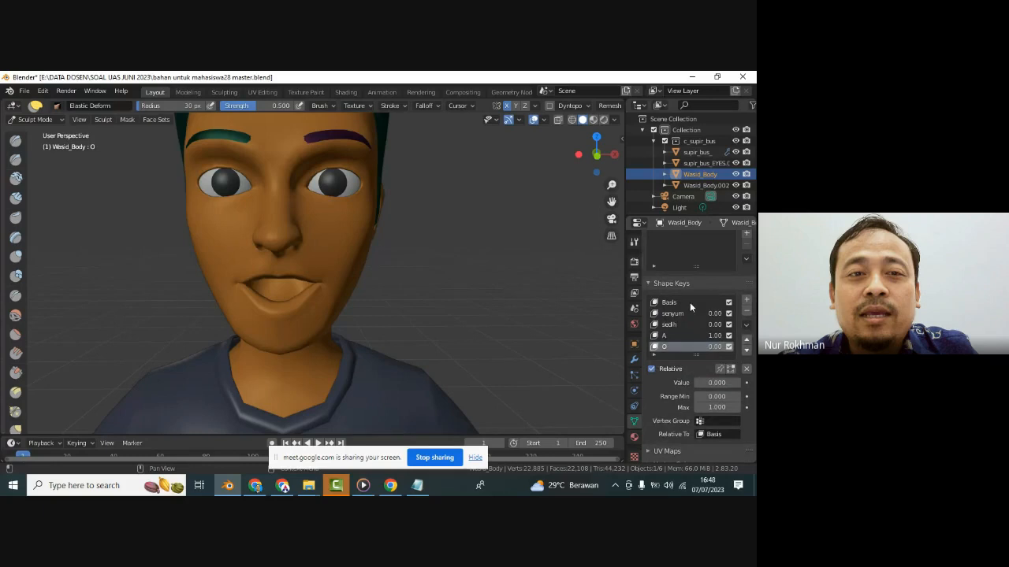
left_click(746, 303)
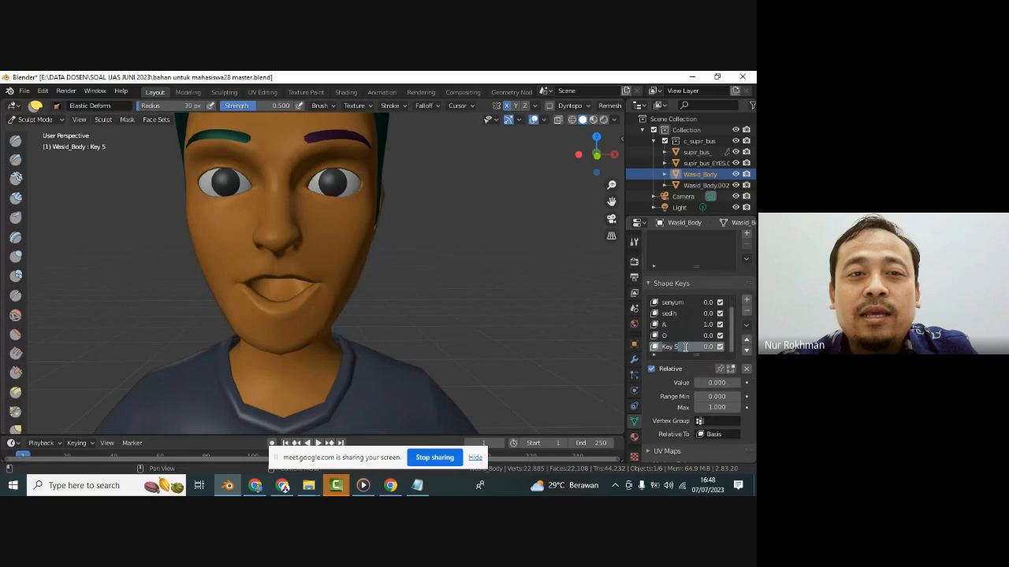
type("M")
type("ata berkedip")
key("Return")
scroll(683, 305, "up", 1)
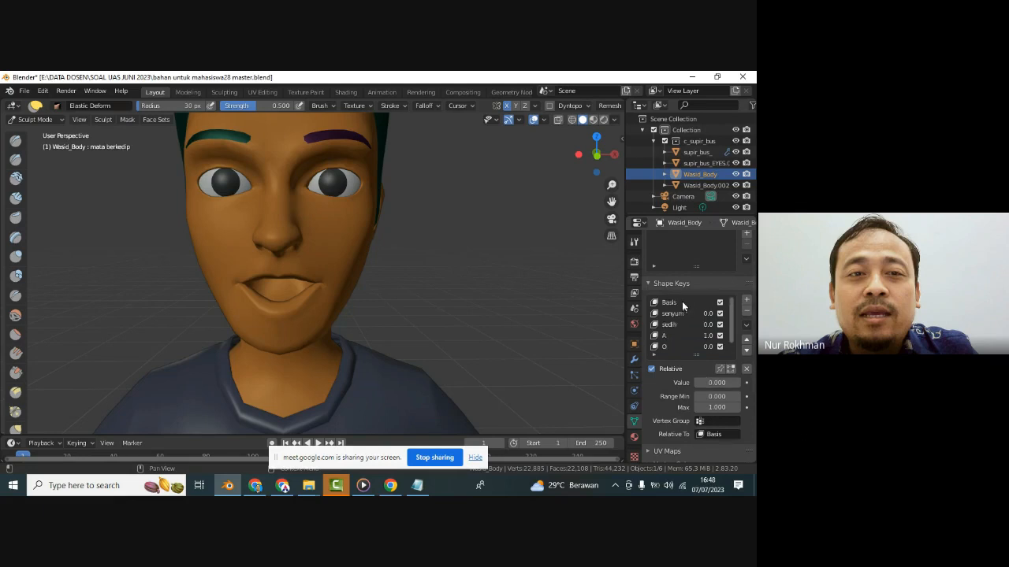
- Return to Object Mode and set shape key A's value to 0.000
left_click(28, 120)
left_click(33, 134)
scroll(676, 338, "down", 1)
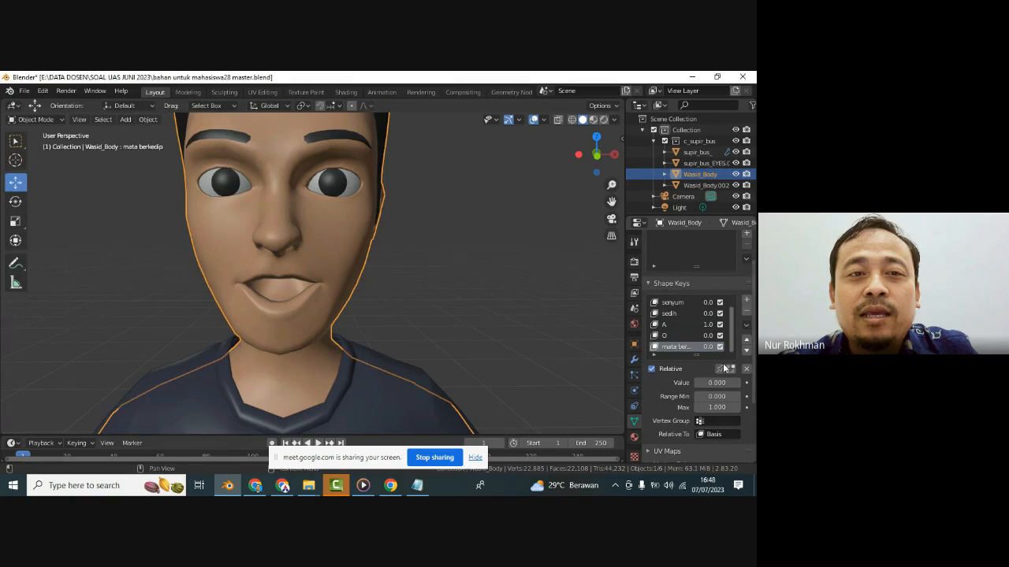
left_click(695, 337)
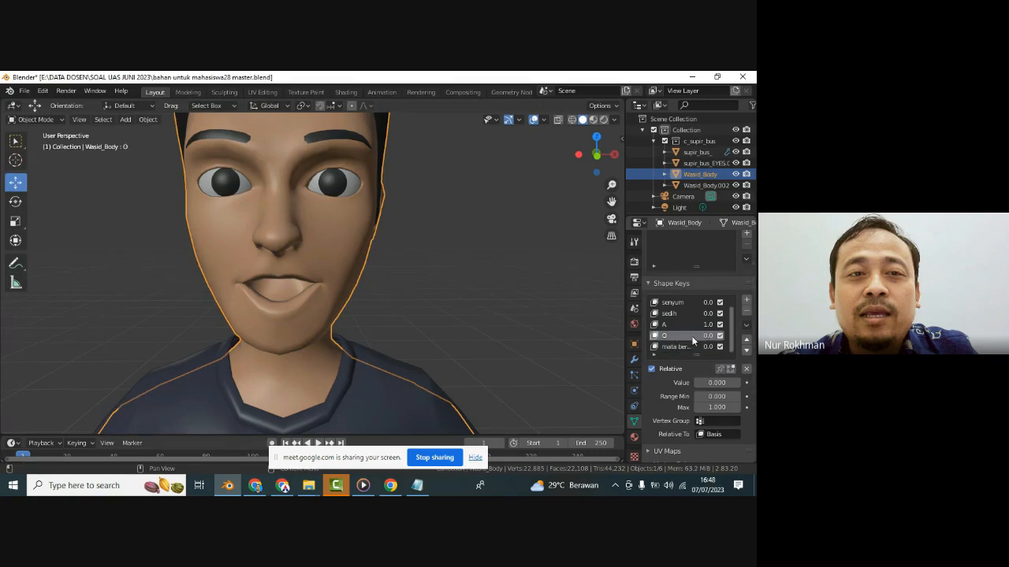
scroll(681, 301, "up", 1)
left_click(681, 302)
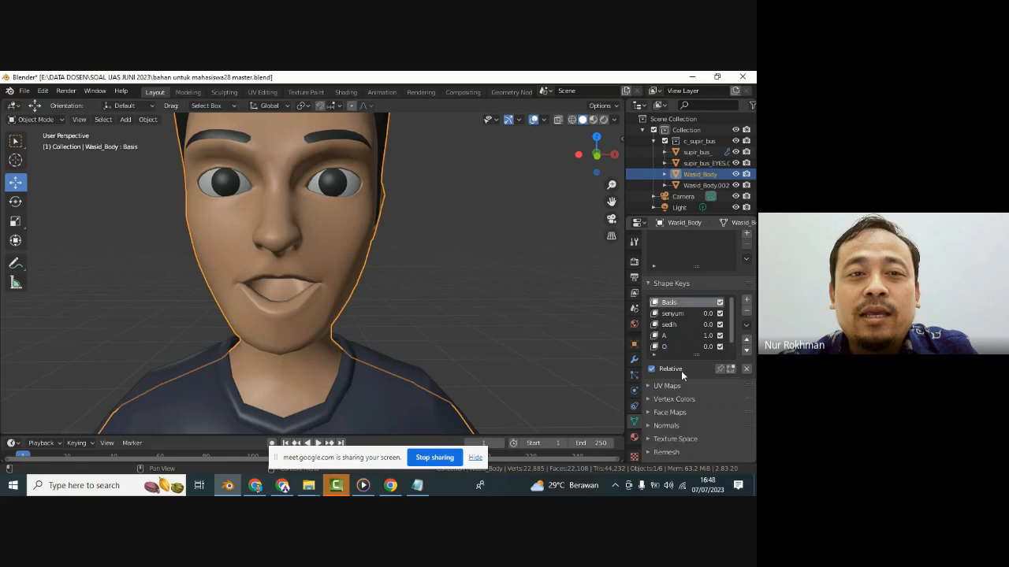
scroll(675, 325, "down", 1)
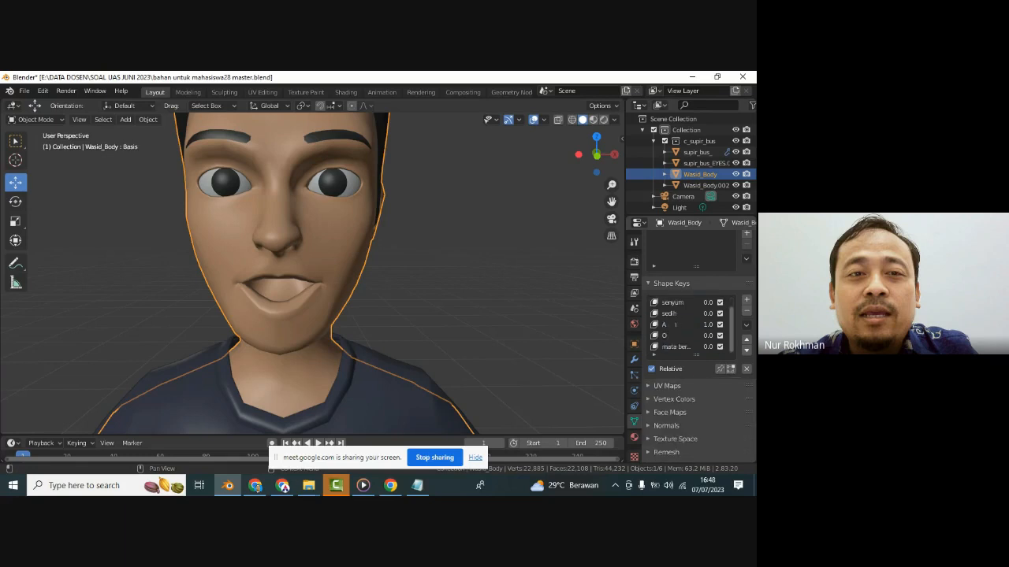
left_click(679, 323)
left_click_drag(725, 385, 647, 383)
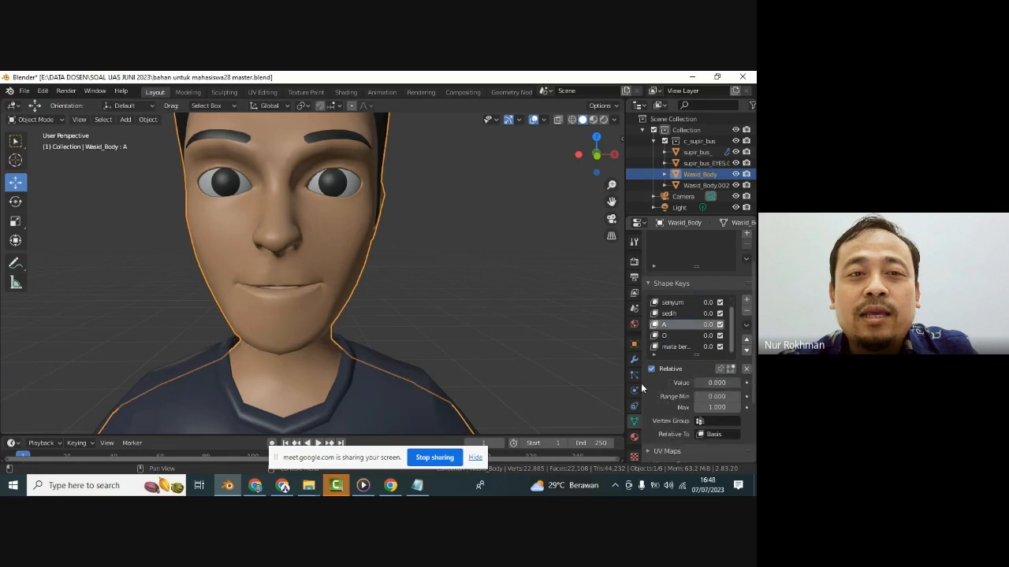
- Select shape key mata berkedip, switch to Sculpt Mode and set its value to 1.000
left_click(678, 348)
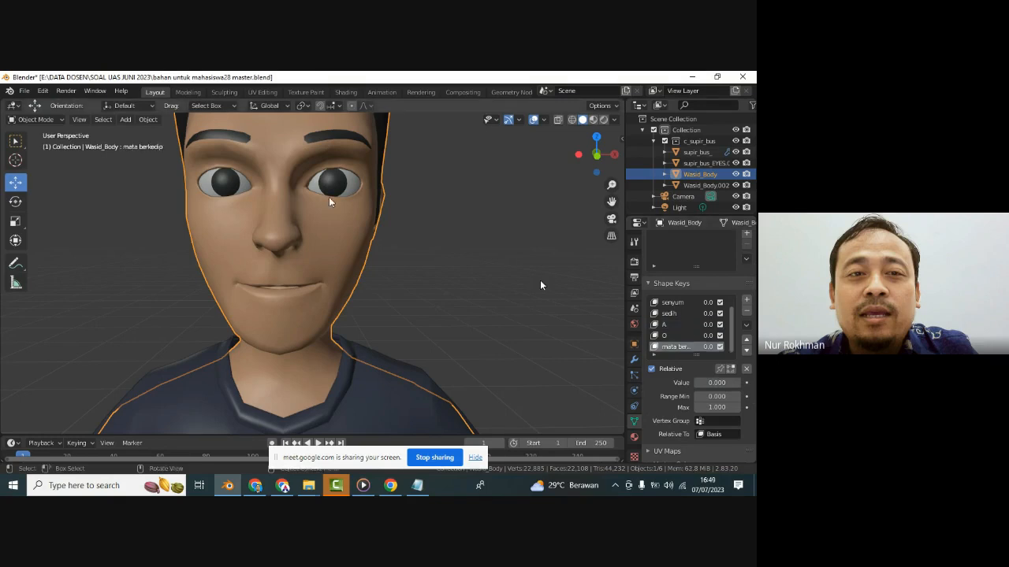
left_click(33, 120)
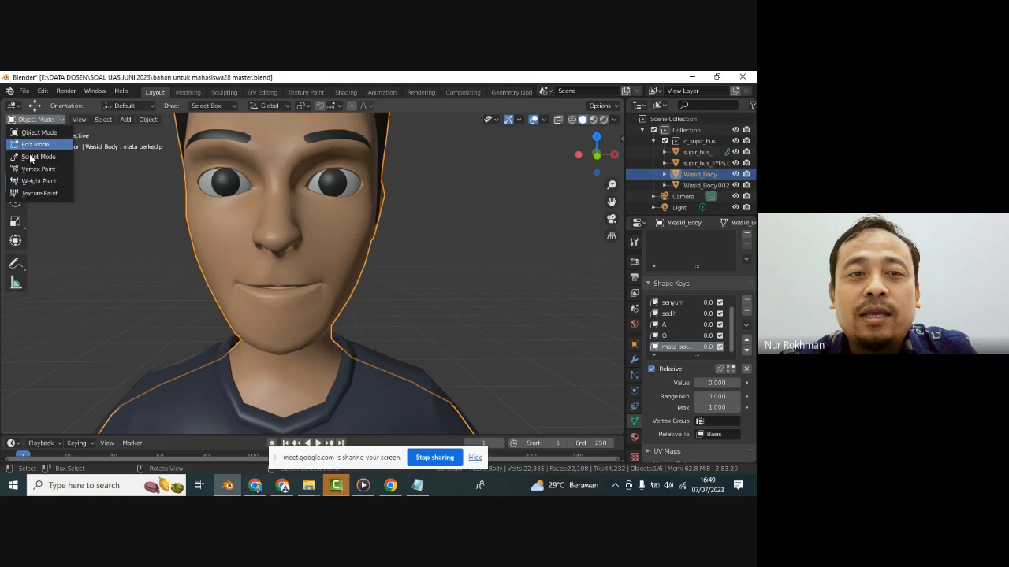
left_click(35, 160)
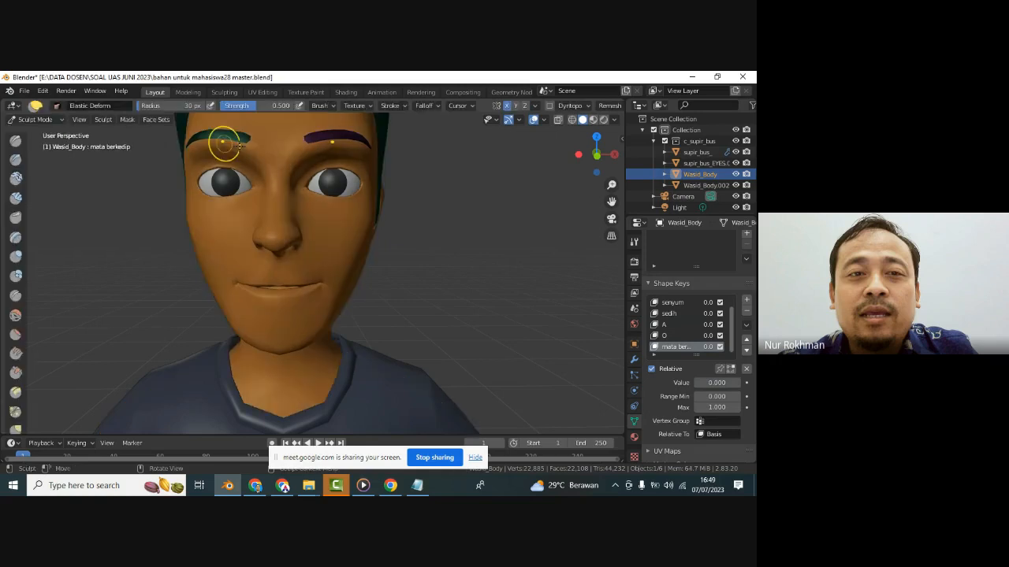
left_click_drag(710, 382, 740, 382)
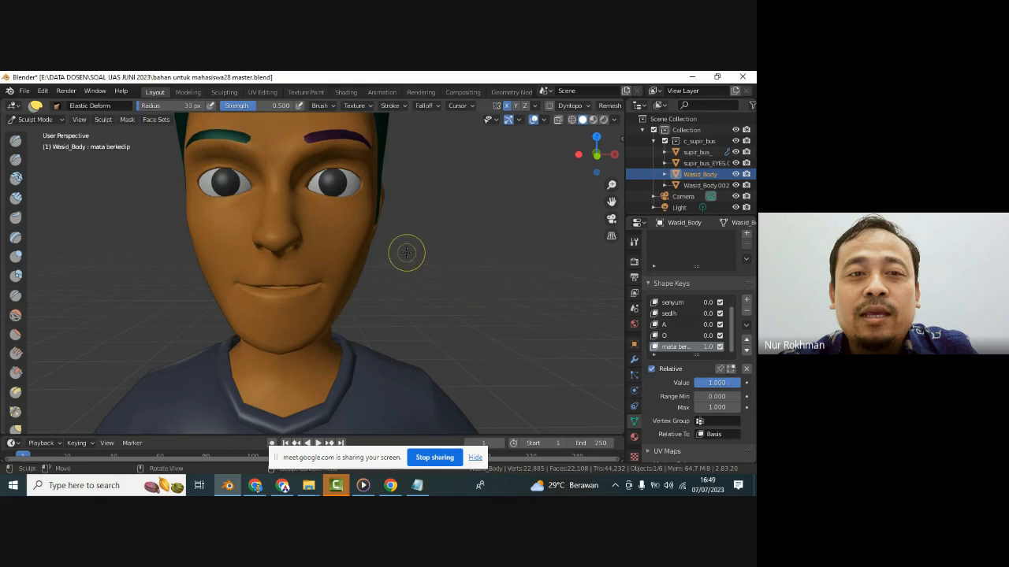
- Pull the upper eyelids down over the eyes with Elastic Deform, adjusting the brush radius and finishing at 22 px
key("bracketright")
key("bracketright")
key("bracketright")
key("bracketright")
key("bracketright")
key("bracketright")
key("bracketright")
key("bracketright")
key("bracketright")
key("bracketright")
key("bracketright")
key("bracketleft")
key("bracketleft")
key("bracketleft")
key("bracketleft")
key("bracketleft")
key("bracketleft")
key("bracketleft")
key("bracketleft")
key("bracketleft")
mouse_move(327, 165)
left_mouse_down()
mouse_move(343, 191)
mouse_move(356, 179)
mouse_move(324, 204)
mouse_move(326, 190)
mouse_move(359, 194)
mouse_move(354, 183)
mouse_move(320, 185)
mouse_move(354, 189)
mouse_move(328, 188)
mouse_move(351, 188)
mouse_move(345, 178)
mouse_move(307, 193)
mouse_move(356, 197)
left_mouse_up()
key("bracketleft")
key("bracketleft")
key("bracketleft")
key("bracketleft")
- Enlarge the Elastic Deform radius to 61 px and close the eyelids further toward the outer eye corner from the side
middle_click_drag(356, 197, 295, 225)
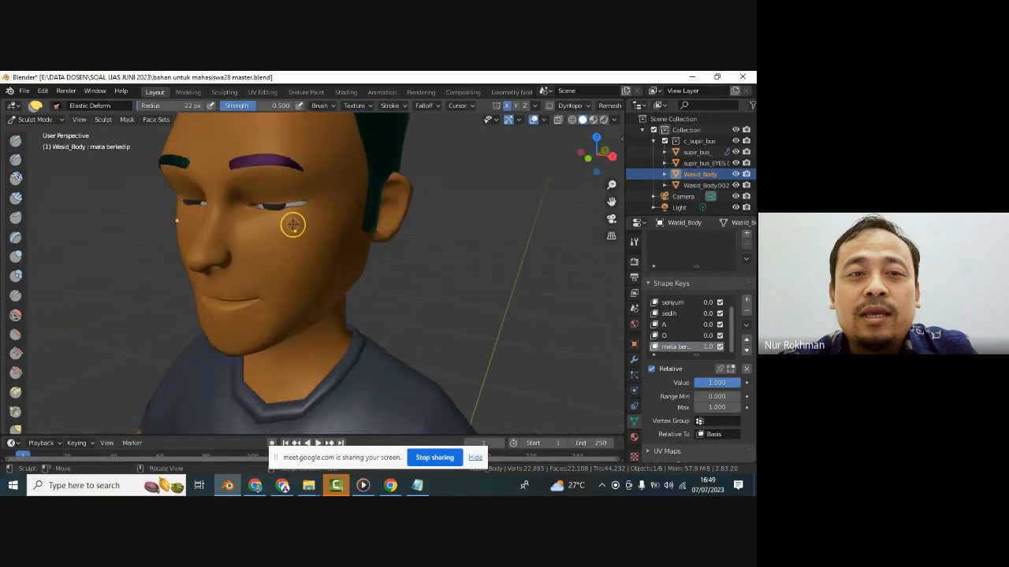
key("bracketright")
key("bracketright")
key("bracketright")
key("bracketright")
key("bracketright")
key("bracketright")
key("bracketright")
key("bracketright")
key("bracketright")
key("bracketright")
key("bracketright")
left_click_drag(266, 207, 248, 214)
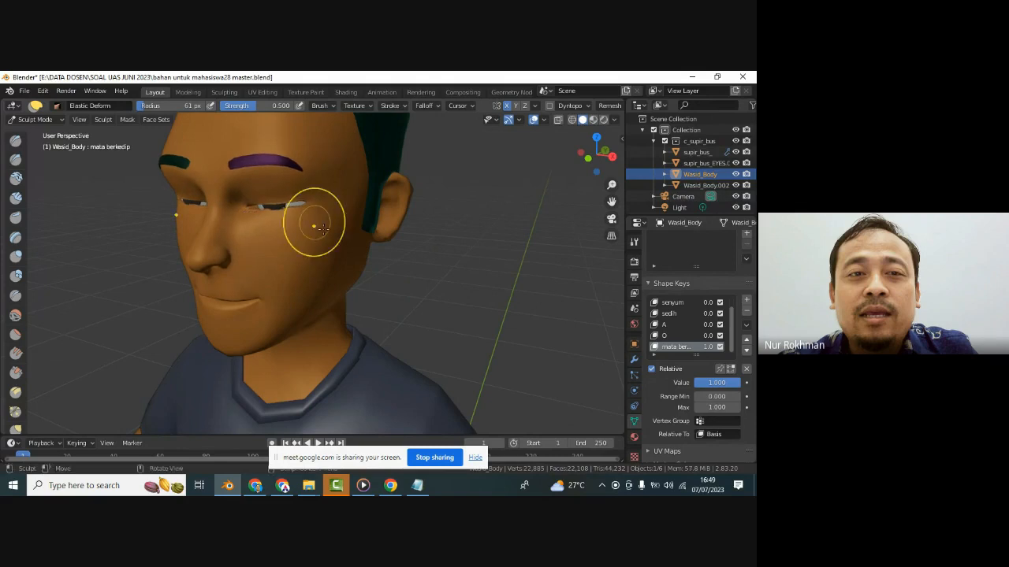
scroll(246, 187, "up", 1)
scroll(243, 186, "up", 1)
middle_click_drag(275, 201, 246, 198)
left_click_drag(240, 177, 239, 166)
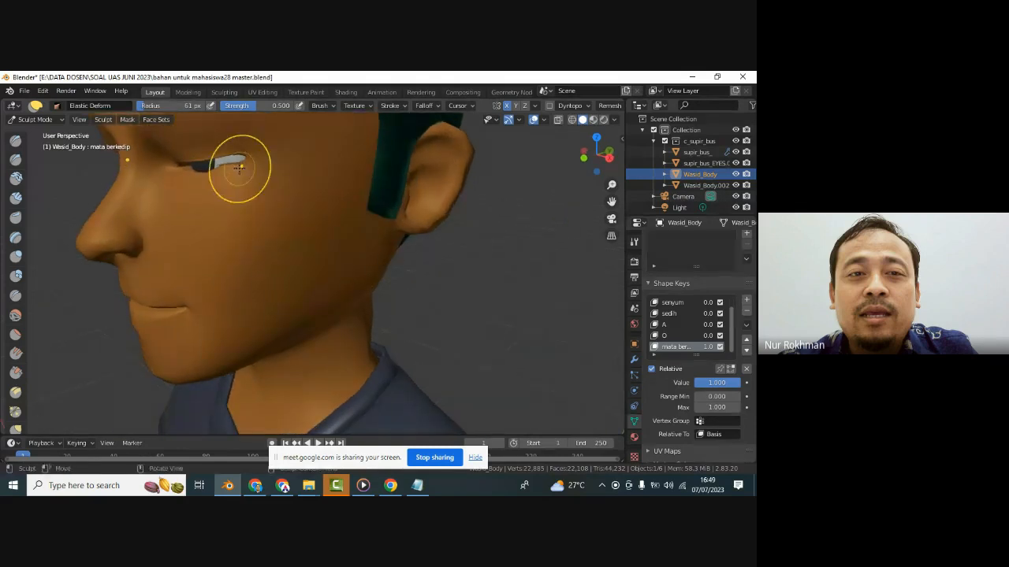
- Switch to the Grab brush and pull the upper and lower eyelid edges together near the outer eye corner
scroll(12, 371, "down", 3)
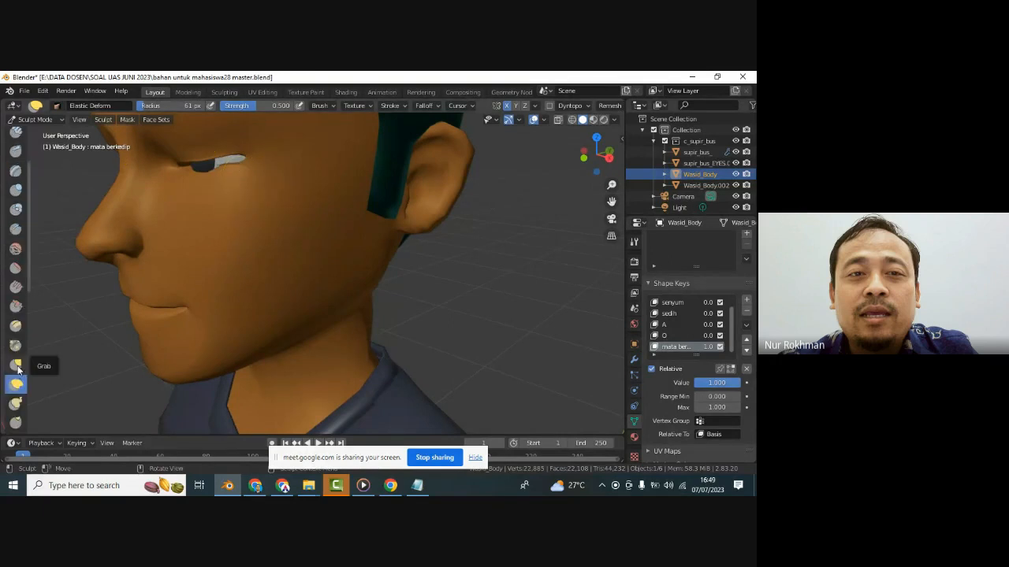
left_click(18, 367)
mouse_move(209, 173)
left_mouse_down()
mouse_move(200, 171)
mouse_move(217, 158)
left_mouse_up()
left_click_drag(230, 150, 223, 160)
- Reduce the Grab radius to 24 px and draw the eyelid edges closer over the exposed eyeball
key("bracketleft")
key("bracketleft")
key("bracketleft")
key("bracketleft")
key("bracketleft")
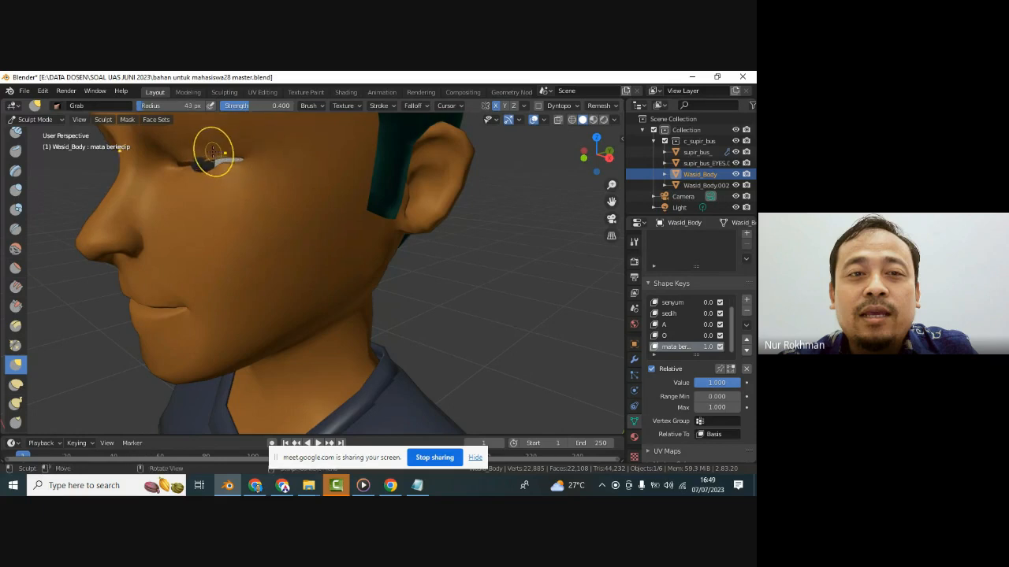
key("bracketleft")
key("bracketleft")
key("bracketleft")
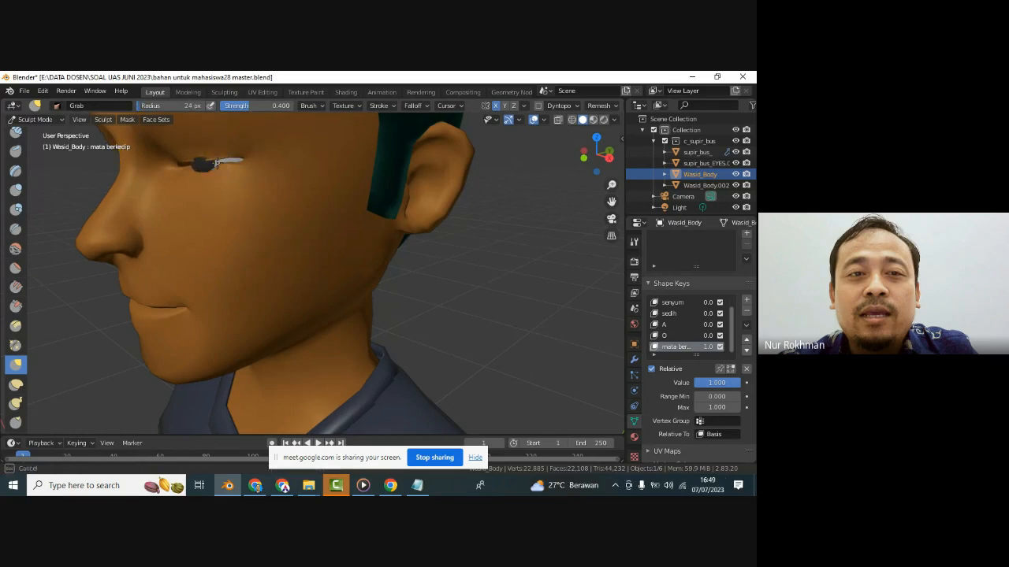
left_click_drag(203, 176, 196, 158)
mouse_move(196, 158)
left_mouse_down()
mouse_move(192, 170)
mouse_move(191, 160)
mouse_move(215, 164)
left_mouse_up()
mouse_move(215, 168)
left_mouse_down()
mouse_move(236, 164)
mouse_move(201, 168)
left_mouse_up()
- Reshape the eyelid edges with the Grab brush, working from the front and the opposite side of the face
middle_click_drag(201, 169, 286, 189)
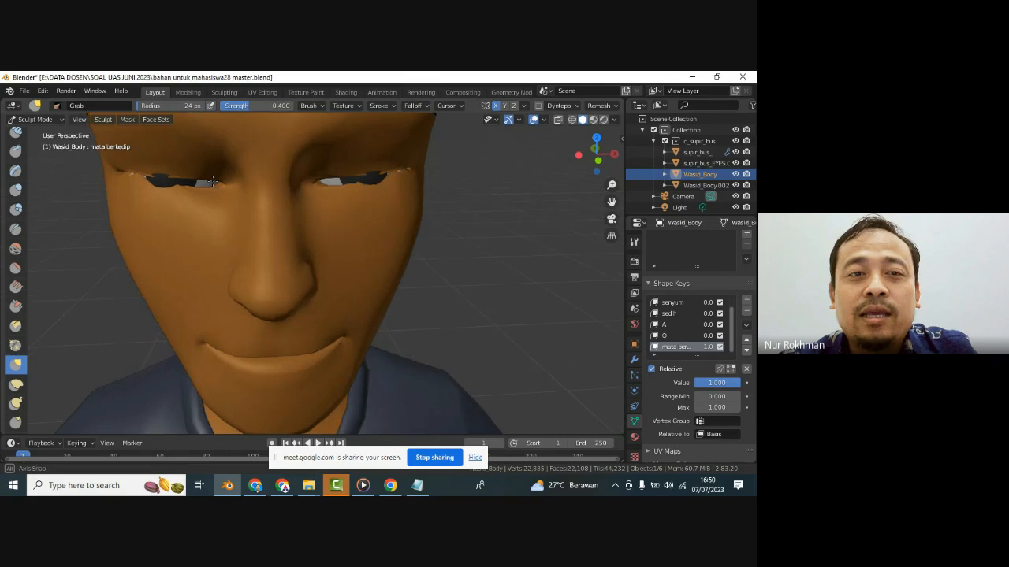
middle_click_drag(218, 189, 251, 173)
mouse_move(242, 163)
left_mouse_down()
mouse_move(289, 153)
mouse_move(335, 160)
left_mouse_up()
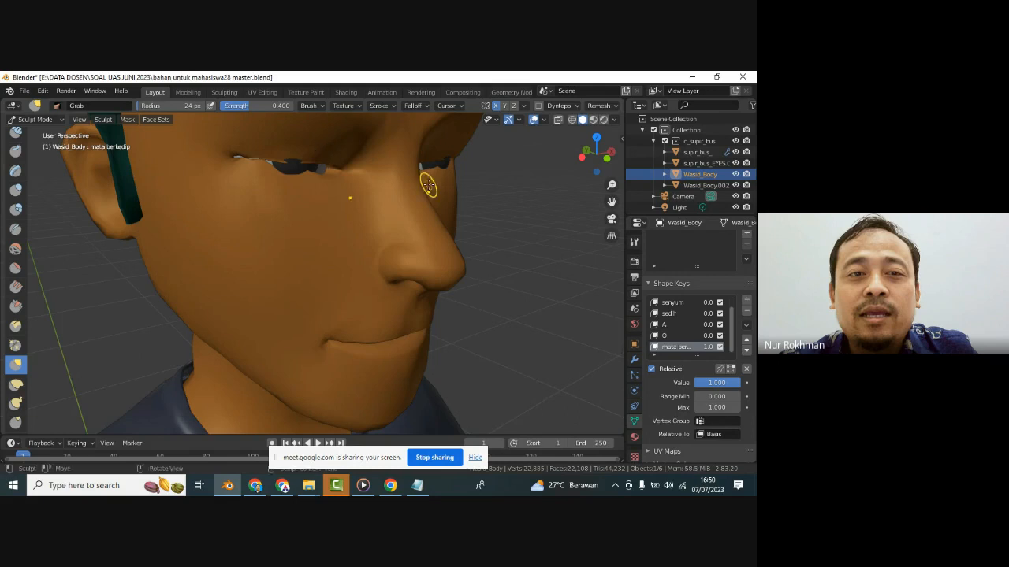
middle_click_drag(433, 162, 342, 190)
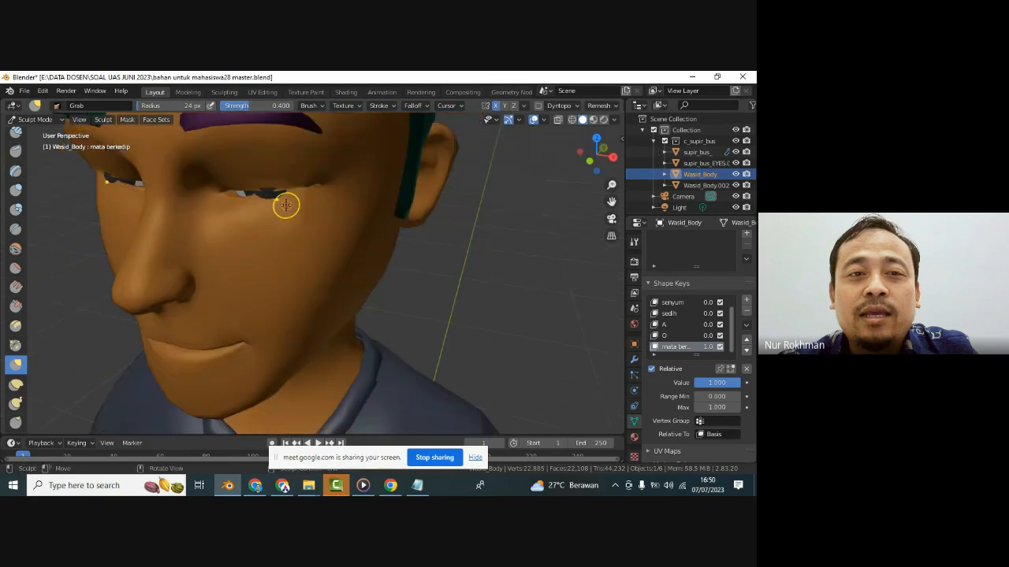
middle_click_drag(269, 186, 263, 193)
- Switch to Elastic Deform, enlarge the radius to 82 px and pull the eyelids together over the middle of the eye
left_click(16, 384)
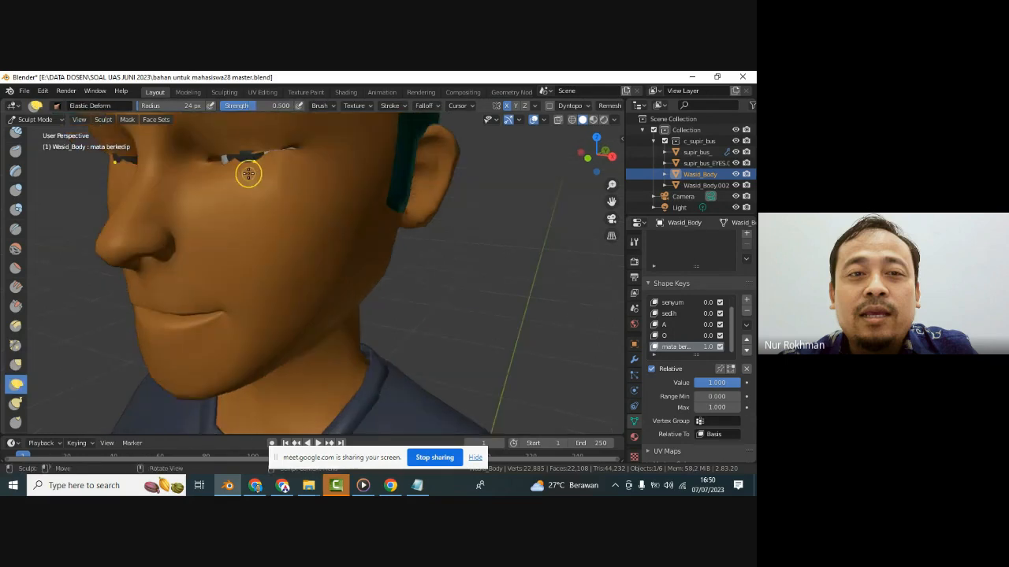
key("bracketright")
key("bracketright")
key("bracketright")
key("bracketright")
key("bracketright")
key("bracketright")
key("bracketright")
left_click_drag(243, 158, 228, 162)
- Reduce the Elastic Deform radius to 41 px and narrow the remaining eyelid gaps, including the inner eye corner
middle_click_drag(224, 159, 247, 185)
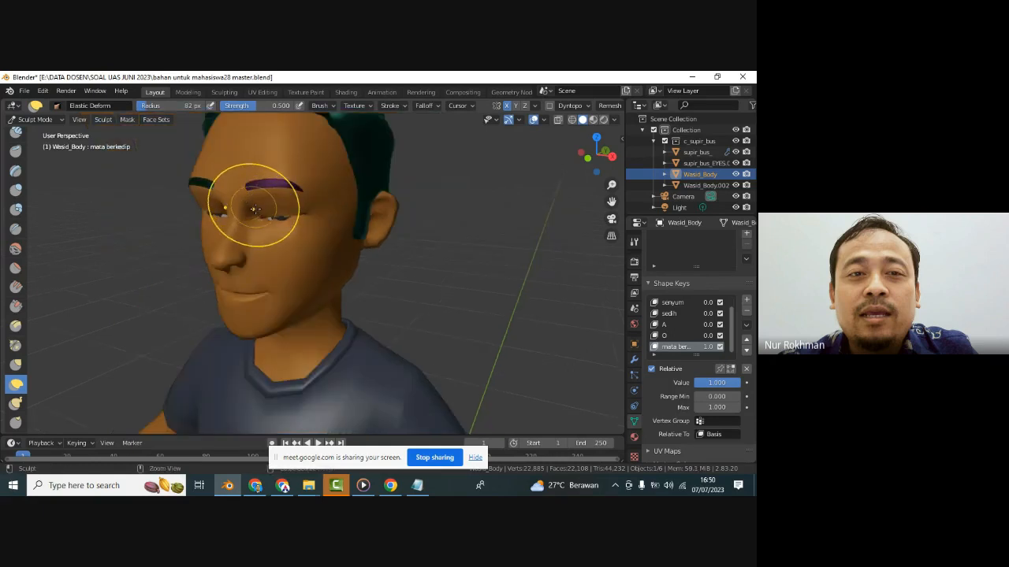
key("bracketleft")
key("bracketleft")
key("bracketleft")
key("bracketleft")
key("bracketleft")
key("bracketleft")
key("bracketleft")
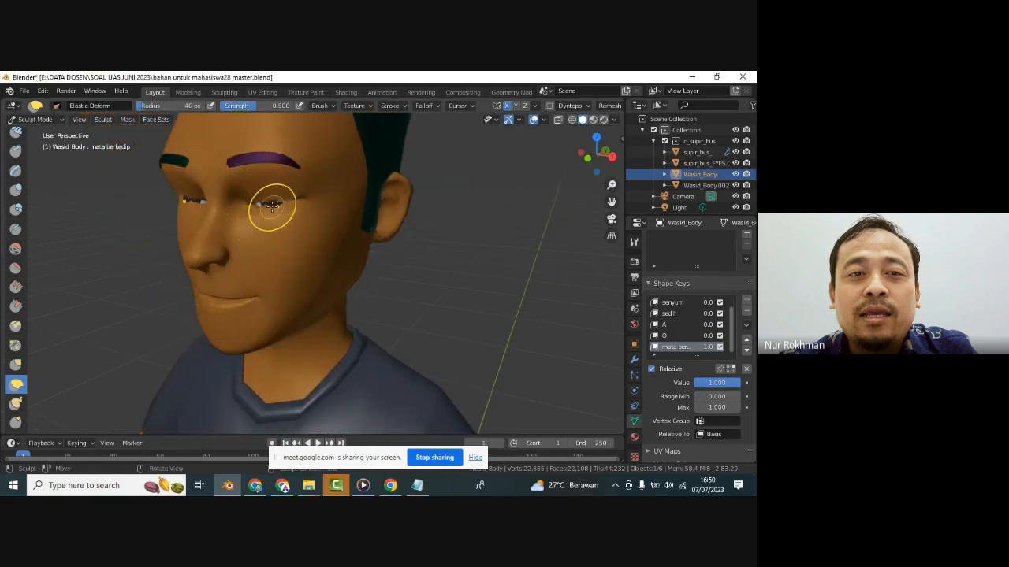
mouse_move(275, 204)
left_mouse_down()
mouse_move(203, 218)
mouse_move(266, 207)
mouse_move(254, 206)
left_mouse_up()
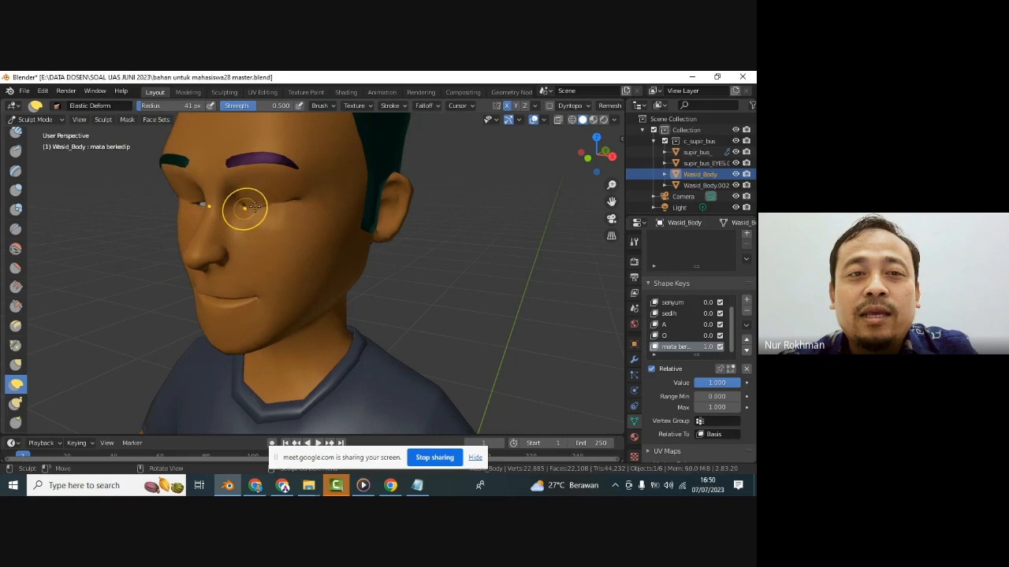
middle_click_drag(256, 206, 377, 213)
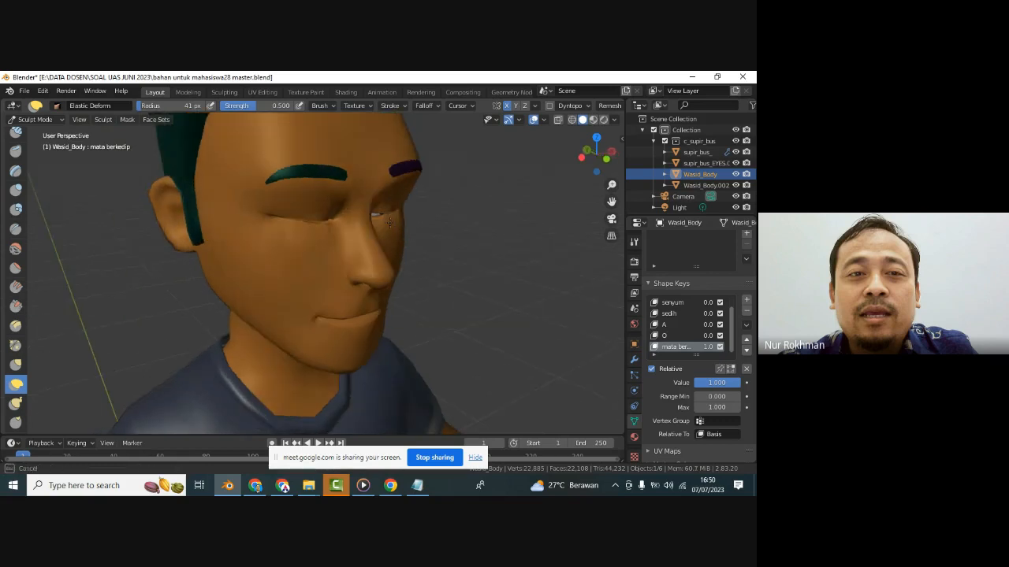
left_click_drag(386, 214, 390, 213)
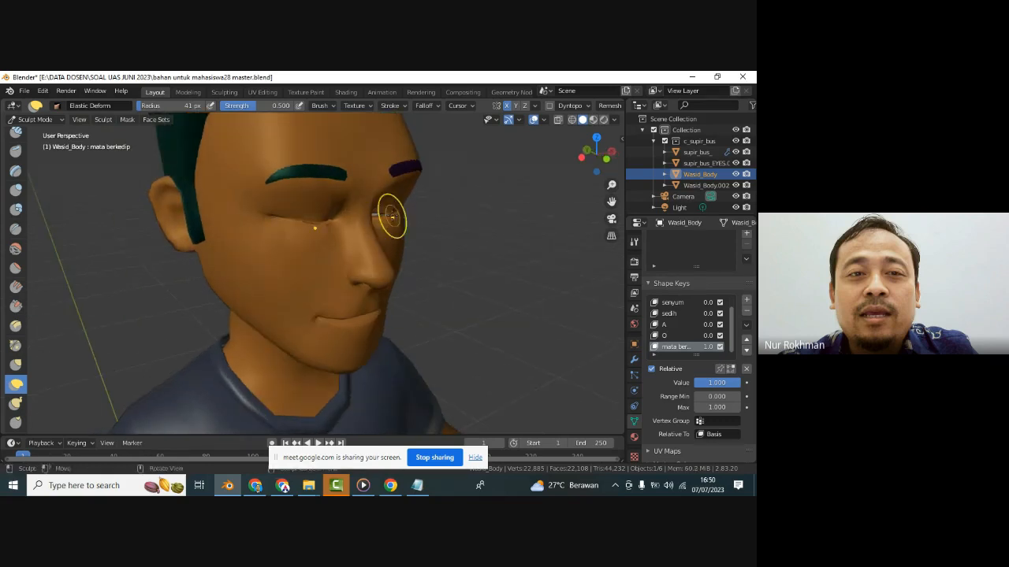
- Switch to the Grab brush and tighten the eyelid seam at the inner and outer eye corners
middle_click_drag(389, 214, 333, 194)
scroll(319, 188, "up", 2)
scroll(293, 192, "down", 2)
left_click(22, 366)
mouse_move(305, 192)
left_mouse_down()
mouse_move(281, 194)
mouse_move(298, 187)
left_mouse_up()
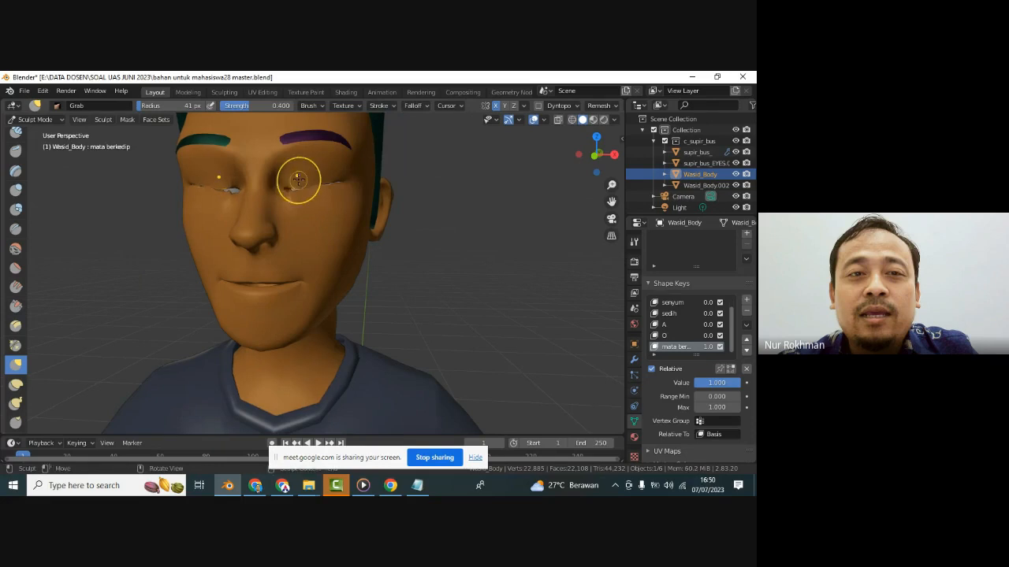
mouse_move(332, 190)
left_mouse_down()
mouse_move(342, 186)
mouse_move(321, 183)
mouse_move(326, 190)
left_mouse_up()
left_click_drag(327, 190, 334, 191)
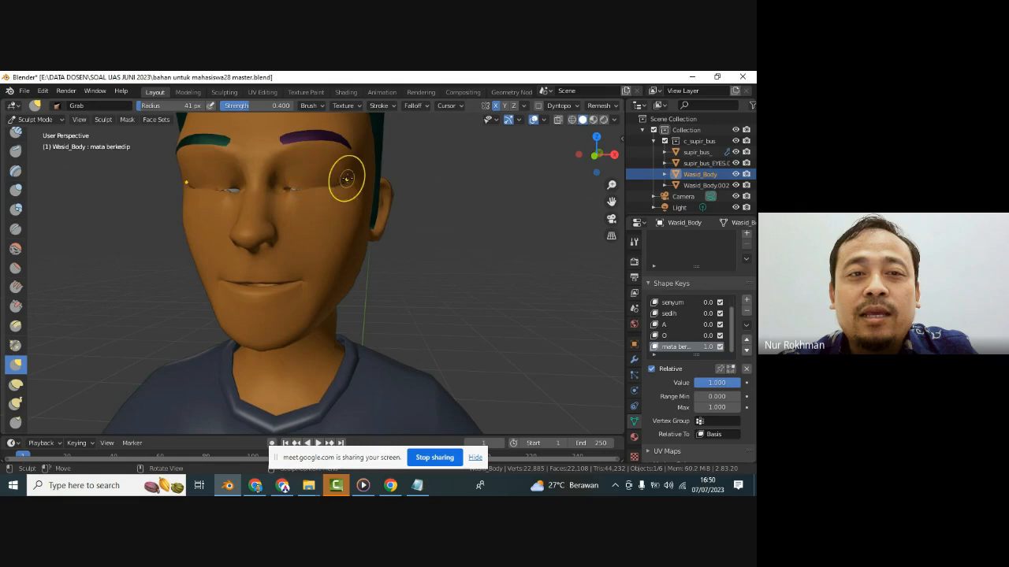
mouse_move(289, 181)
left_mouse_down()
mouse_move(293, 195)
mouse_move(286, 181)
mouse_move(333, 179)
mouse_move(283, 190)
left_mouse_up()
mouse_move(283, 190)
left_mouse_down()
mouse_move(308, 189)
mouse_move(286, 194)
left_mouse_up()
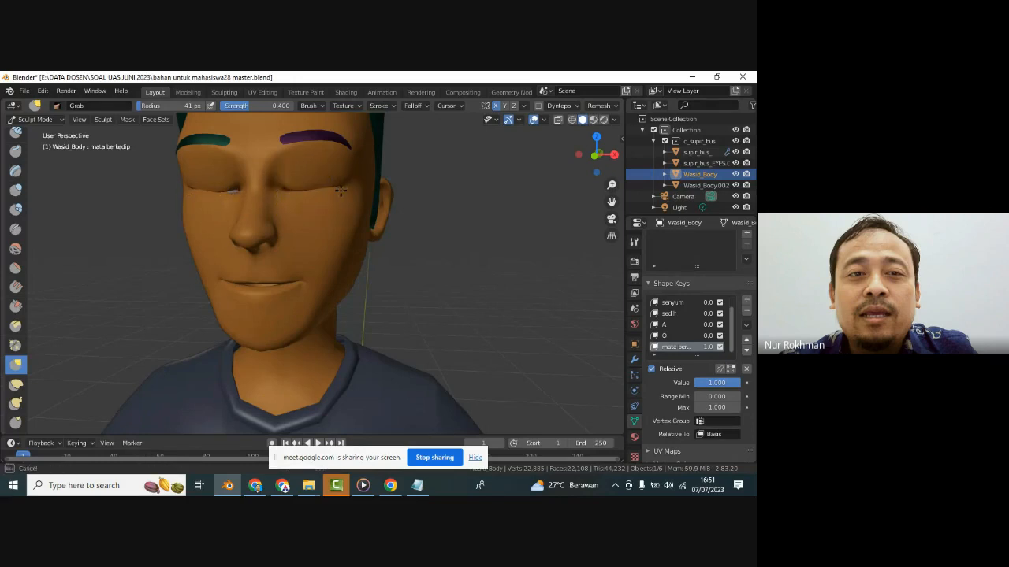
- Refine the closed eyelid line from the front with Grab strokes on both the inner and middle parts of the eyes
middle_click_drag(349, 181, 260, 182)
mouse_move(260, 186)
left_mouse_down()
mouse_move(253, 198)
mouse_move(263, 201)
left_mouse_up()
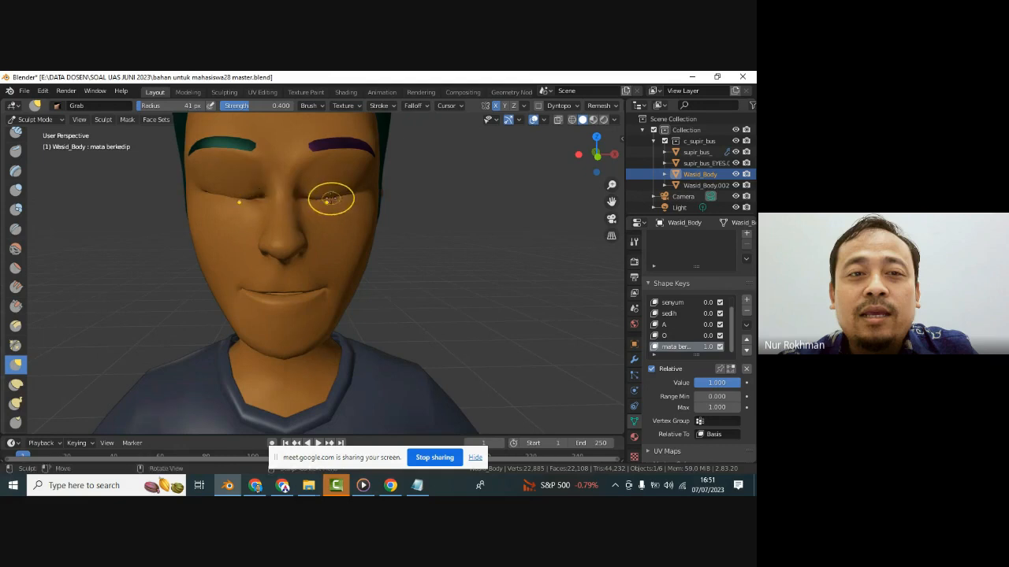
middle_click_drag(367, 207, 343, 207)
left_click_drag(334, 204, 335, 186)
left_click_drag(313, 212, 312, 211)
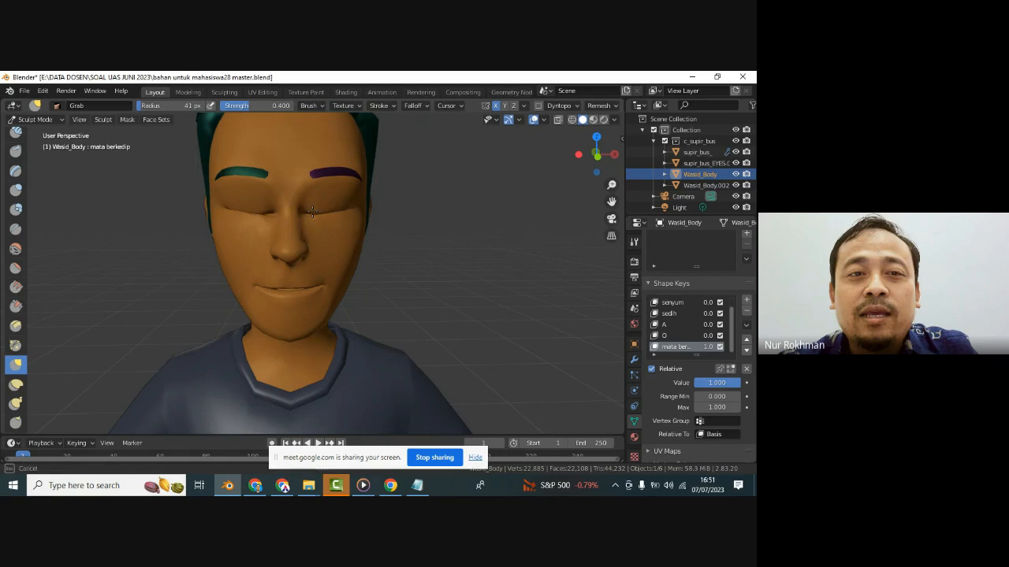
- Switch to Elastic Deform, enlarge the radius to 91 px, lift the closed eyelids slightly and set the mata berkedip value to 0
left_click(16, 384)
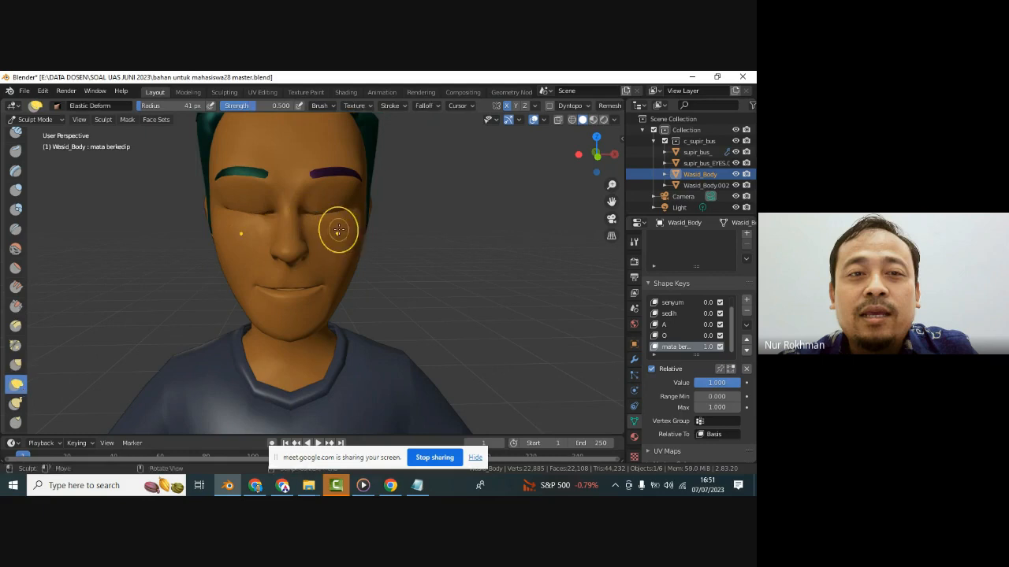
key("bracketright")
key("bracketright")
key("bracketright")
key("bracketright")
key("bracketright")
key("bracketright")
key("bracketright")
left_click_drag(324, 219, 331, 194)
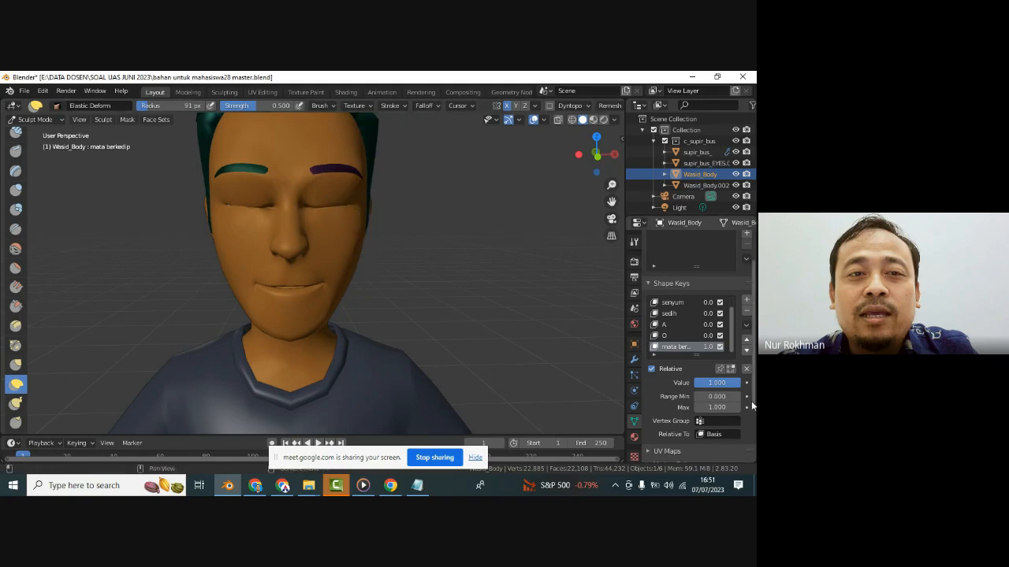
mouse_move(723, 387)
left_mouse_down()
mouse_move(642, 382)
mouse_move(740, 383)
mouse_move(613, 381)
mouse_move(687, 381)
mouse_move(656, 381)
left_mouse_up()
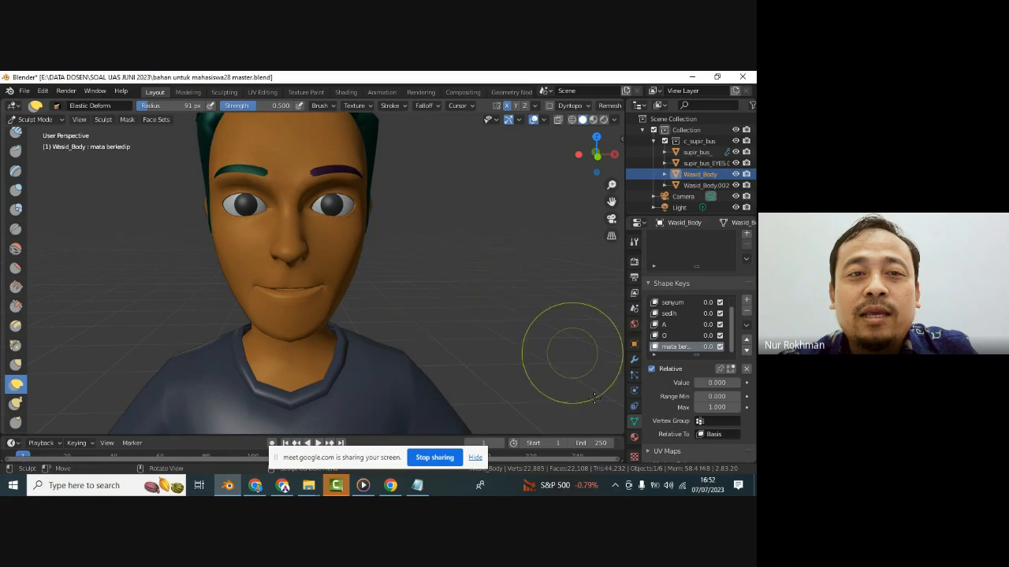
- Look through the shape key list, going over Basis, senyum, sedih, A and mata berkedip, with the character seen from the front
scroll(682, 329, "up", 1)
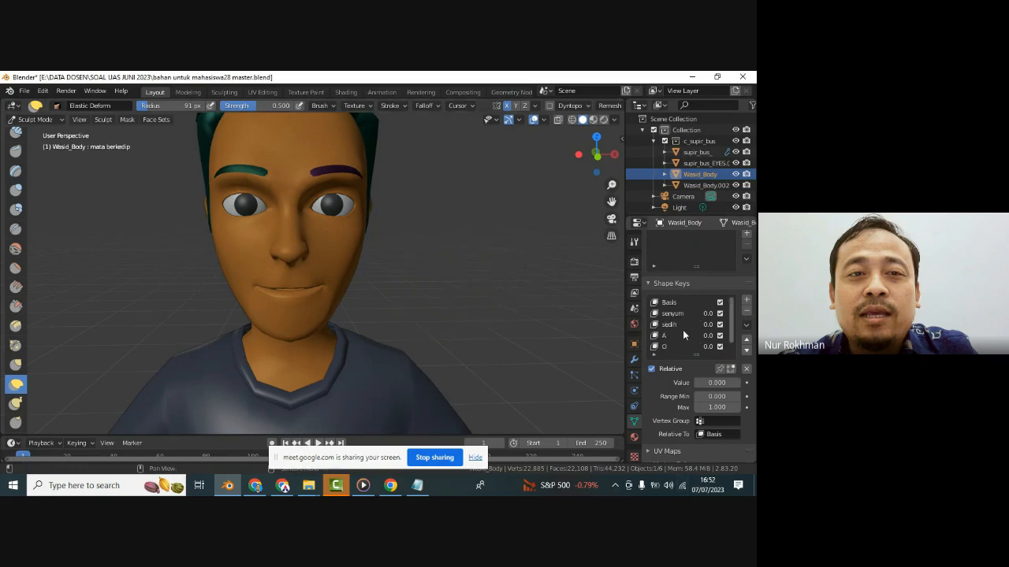
left_click(680, 305)
left_click(680, 313)
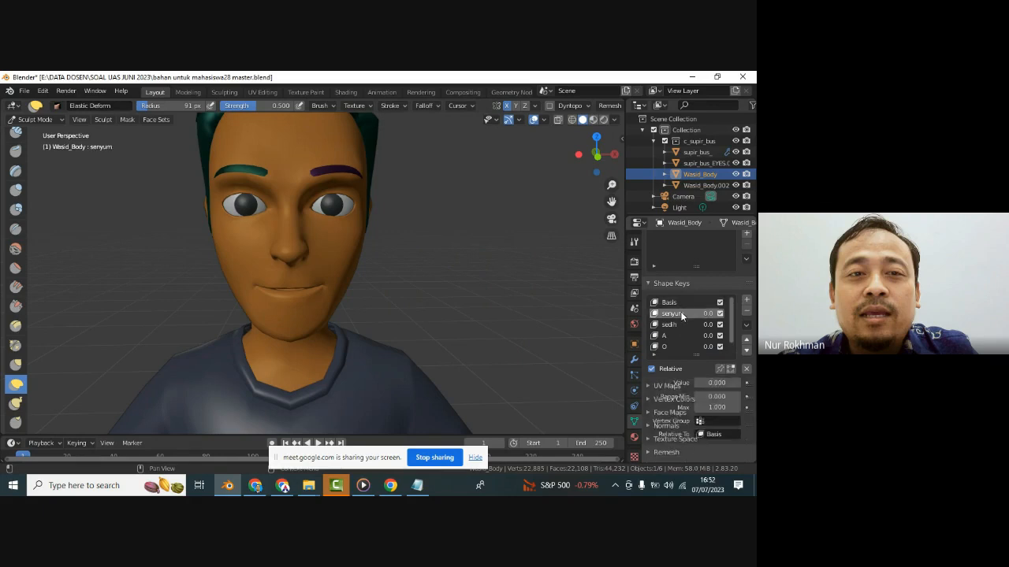
left_click(679, 323)
scroll(678, 325, "down", 1)
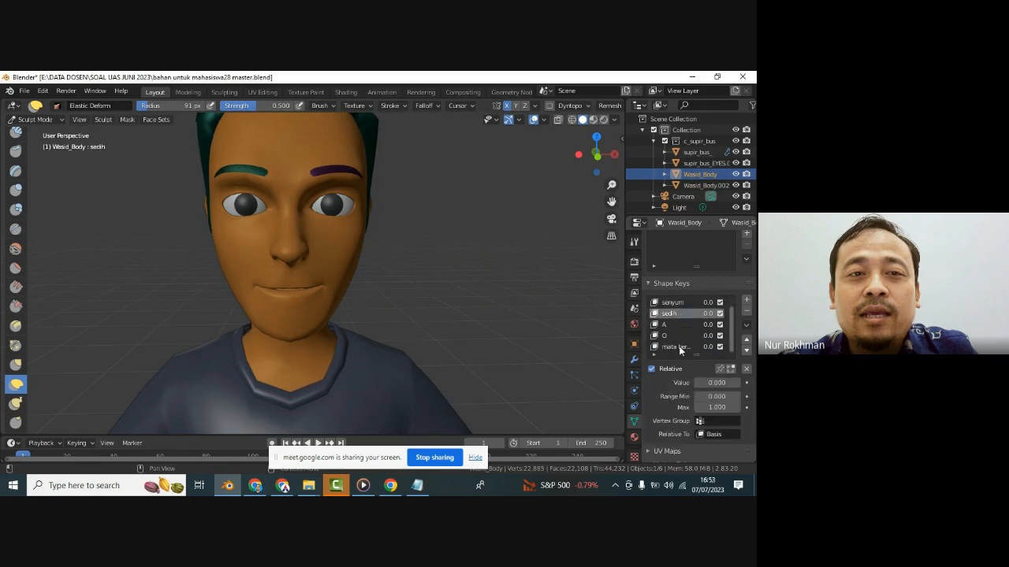
left_click(679, 346)
scroll(675, 335, "up", 1)
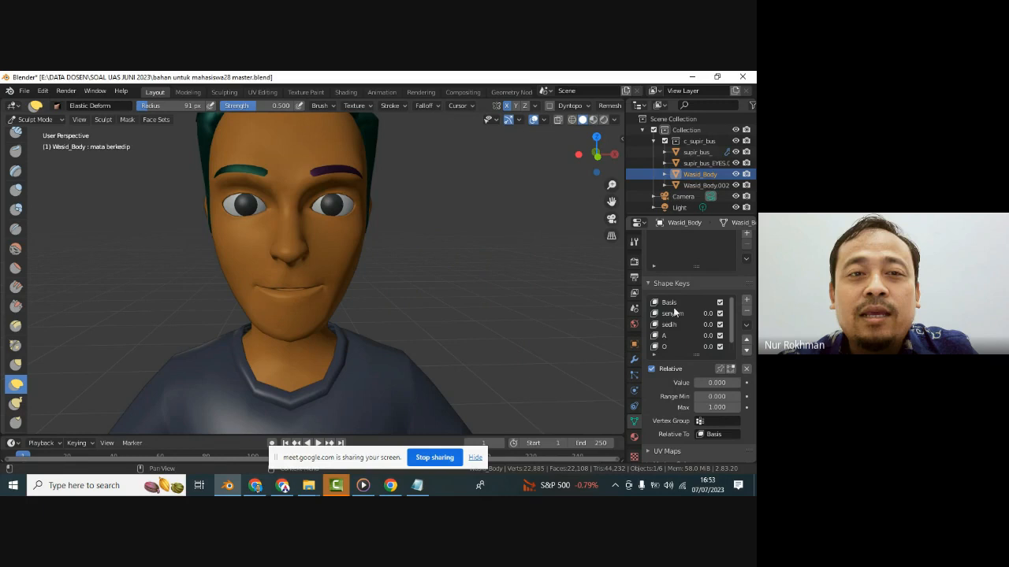
left_click(674, 307)
left_click(674, 314)
left_click(673, 325)
left_click(673, 336)
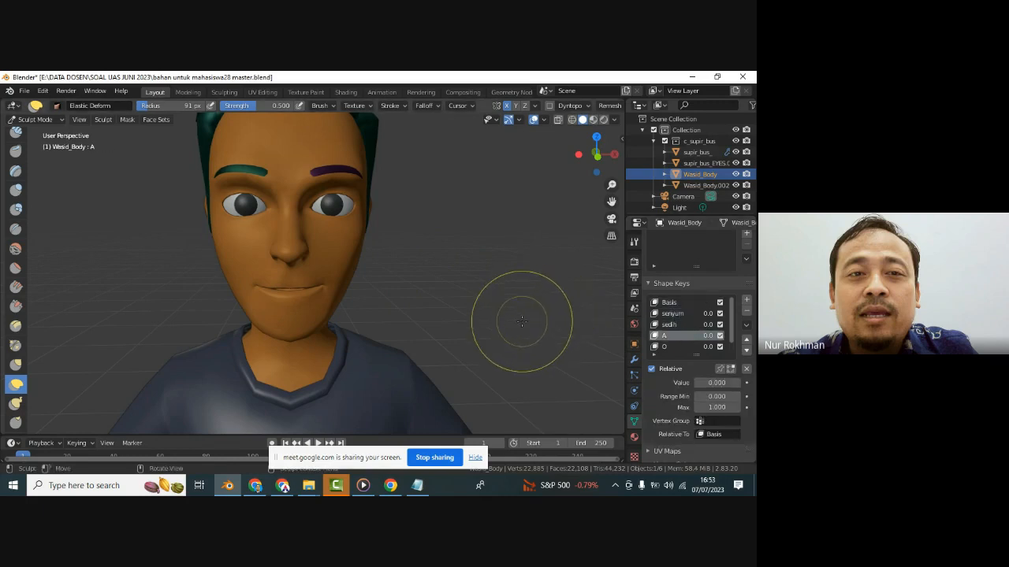
key("KP_1")
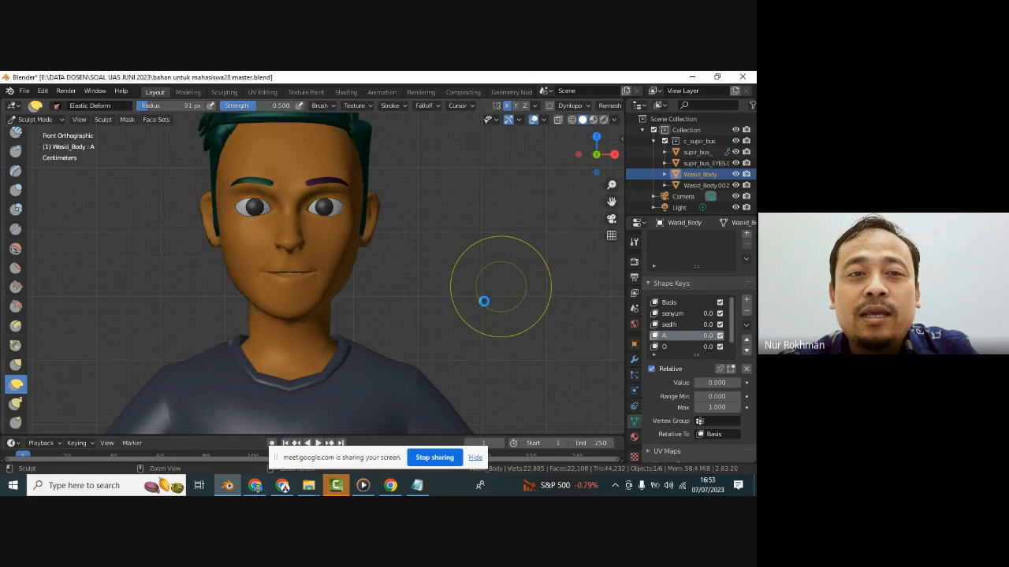
- Switch to the Notepad outline, review the shape key, face pose and Driver / Controller items, and return to Blender
left_click(417, 485)
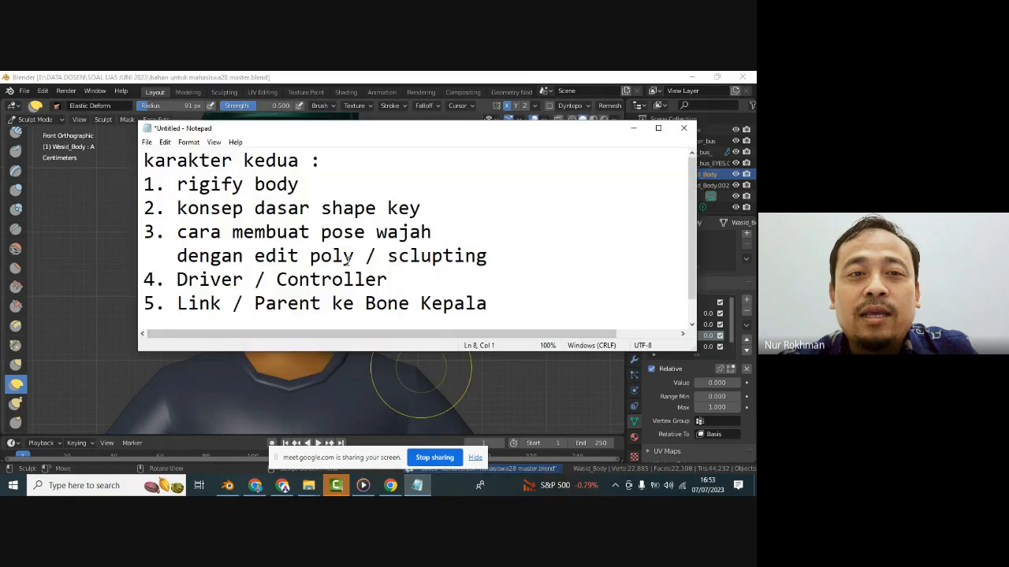
left_click_drag(255, 208, 424, 215)
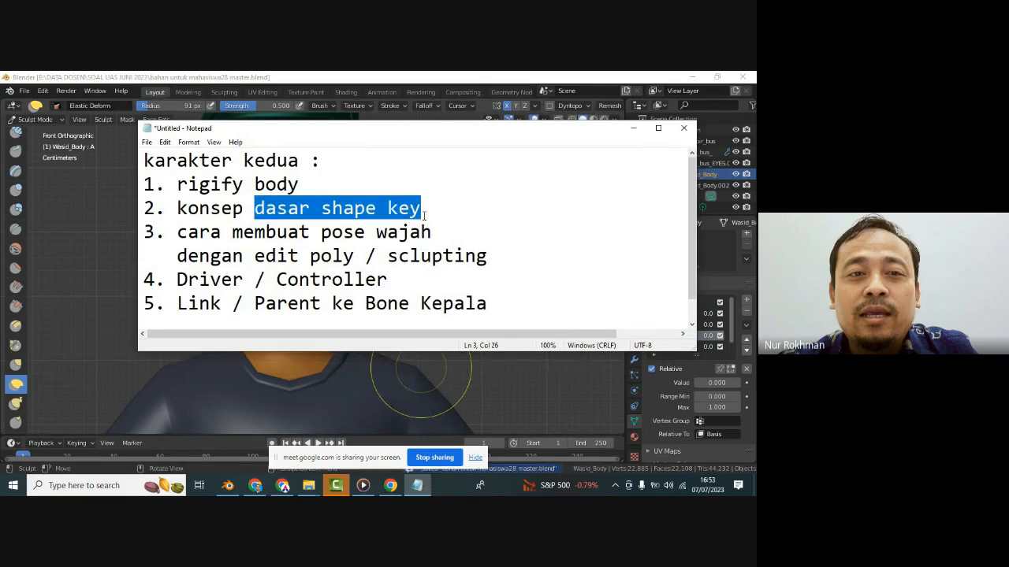
left_click_drag(244, 234, 484, 256)
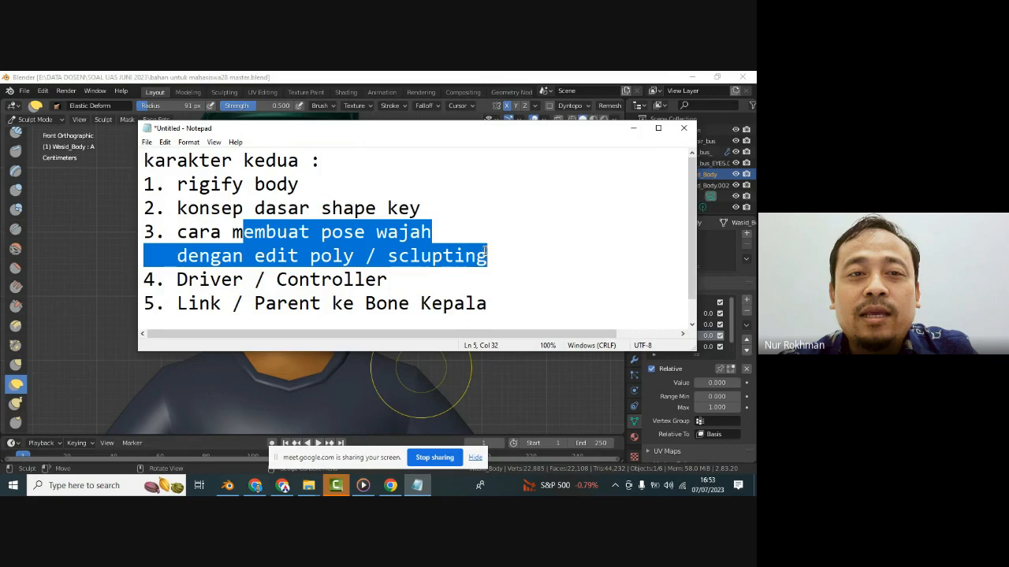
left_click(177, 280)
left_click_drag(177, 280, 388, 280)
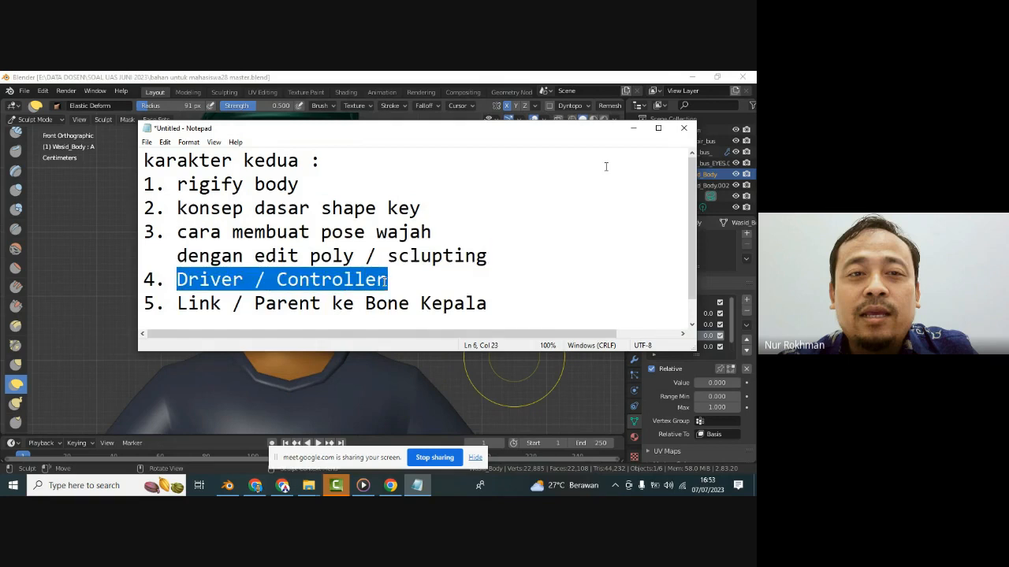
left_click(632, 128)
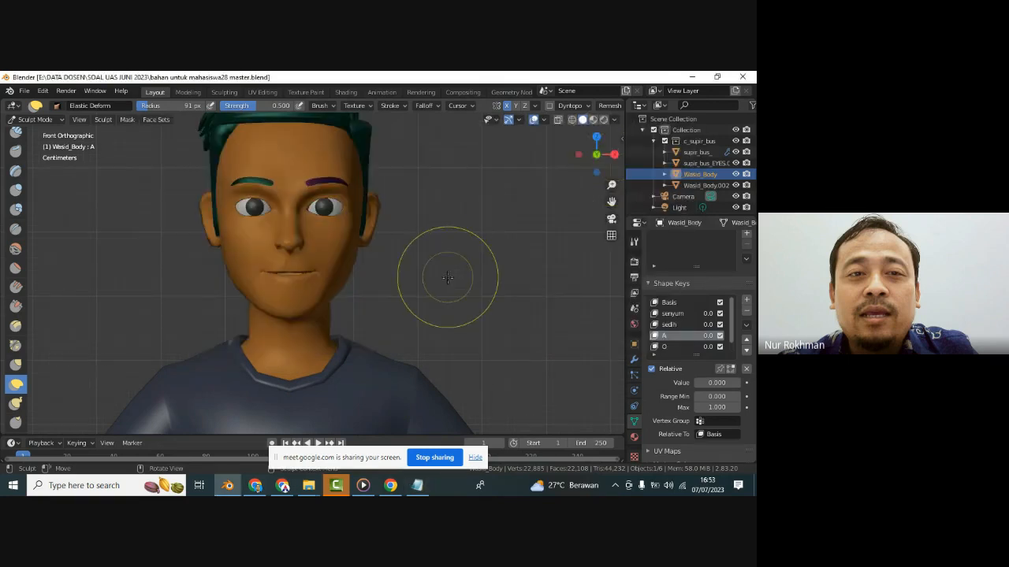
- Switch the body from Sculpt Mode to Object Mode, deselect it and save the file
key("ctrl+s")
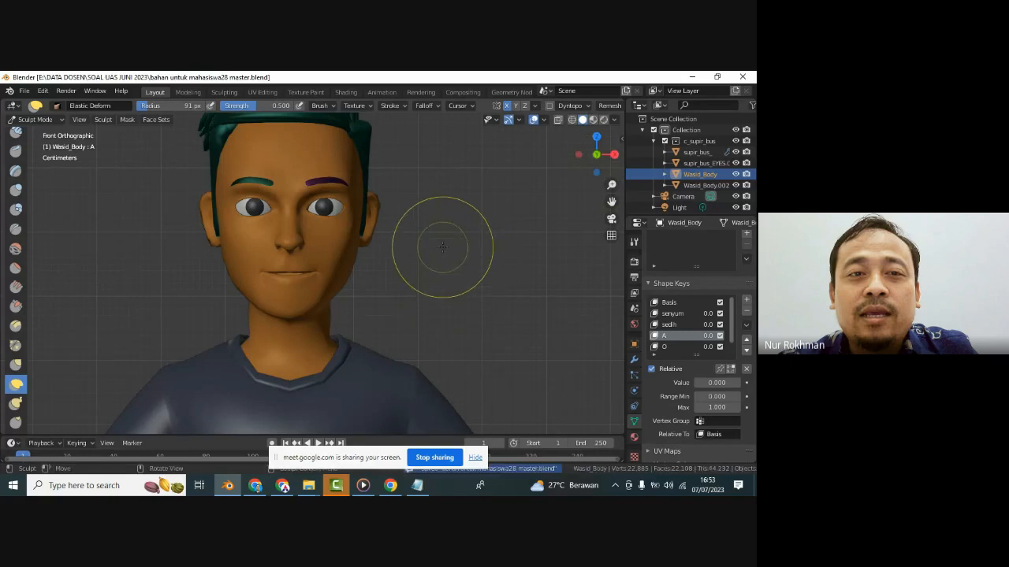
left_click(30, 120)
left_click(33, 133)
left_click(438, 224)
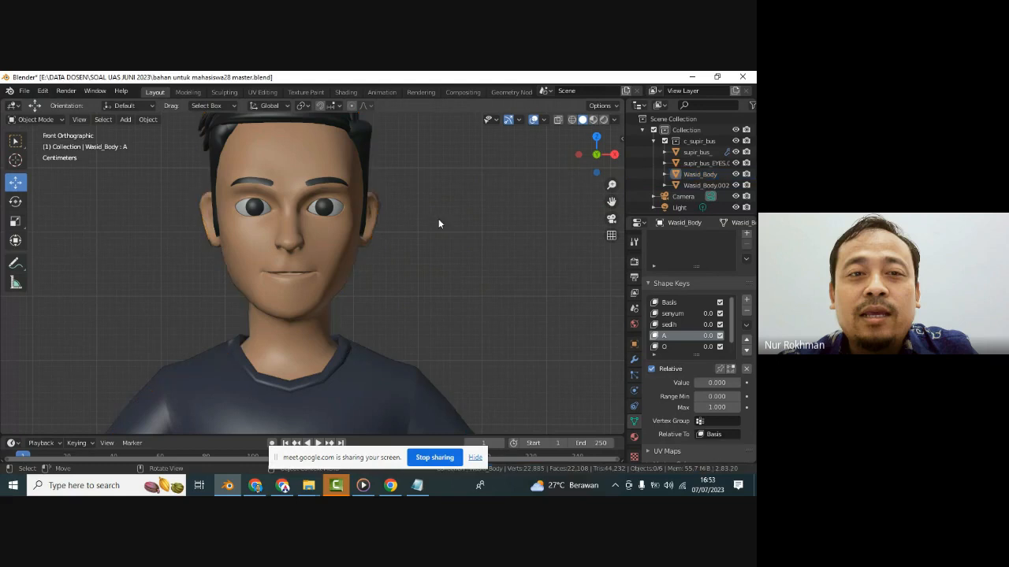
key("ctrl+s")
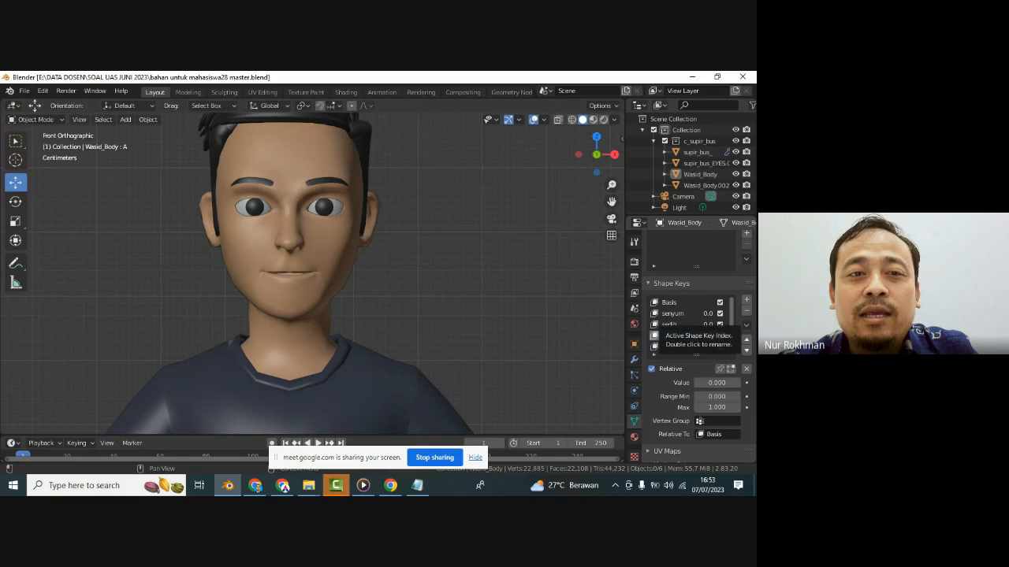
- Make senyum the active shape key, hide the screen-sharing notice and save the file
left_click(675, 313)
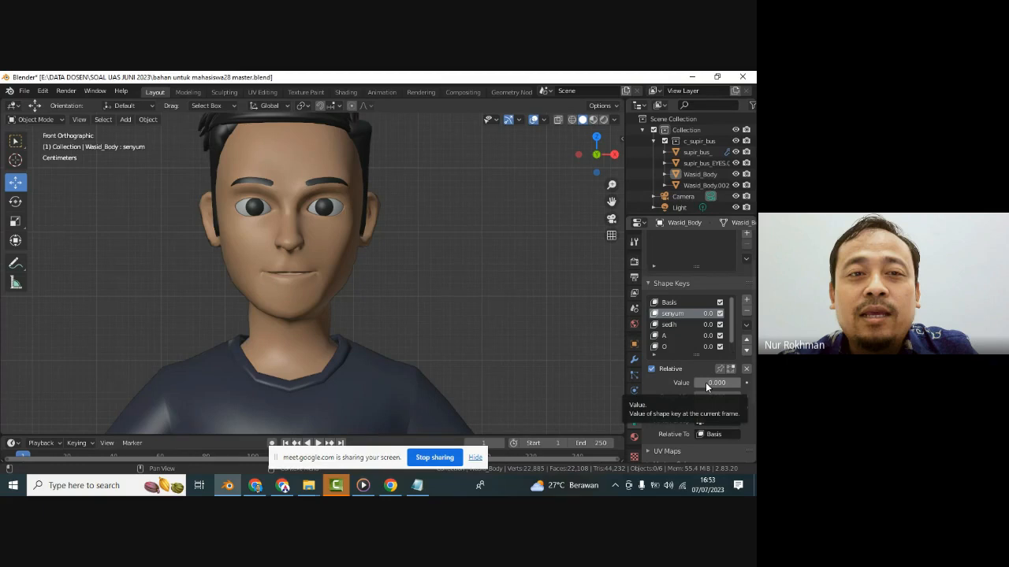
left_click(475, 459)
key("ctrl+s")
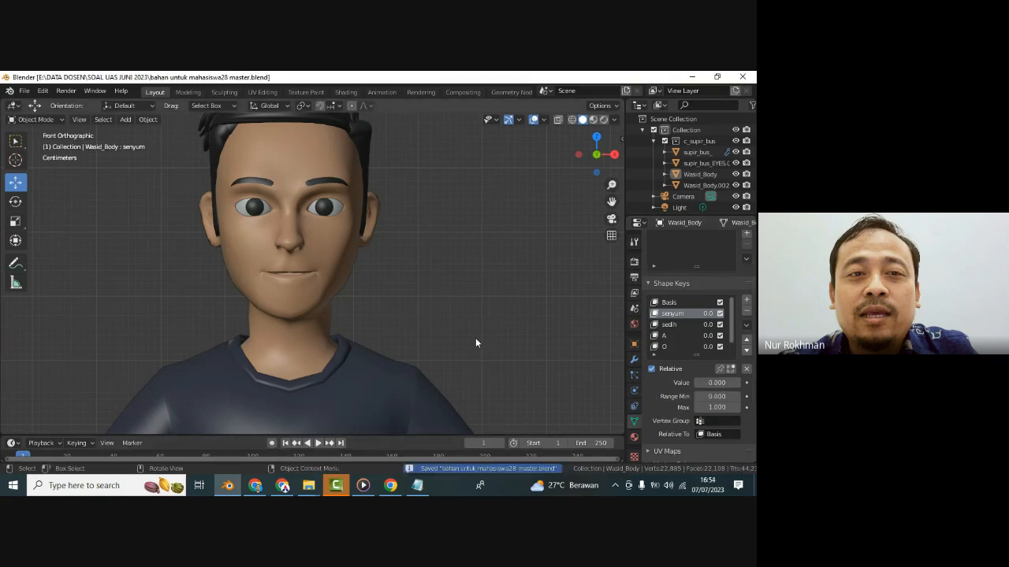
- Make mata berkedip the active shape key, set its value to 0 and save the file
left_click(670, 305)
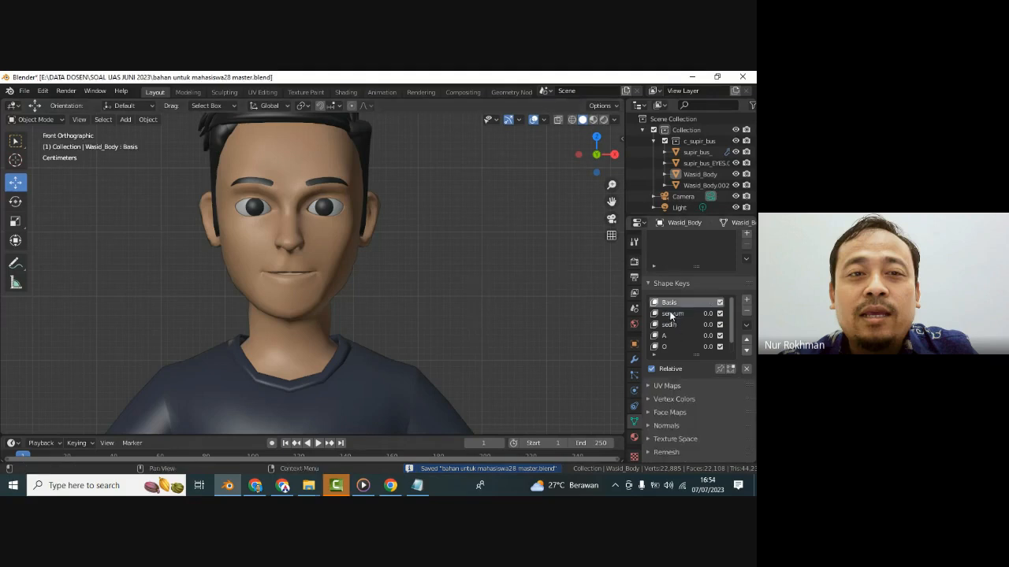
left_click(670, 314)
scroll(675, 341, "down", 1)
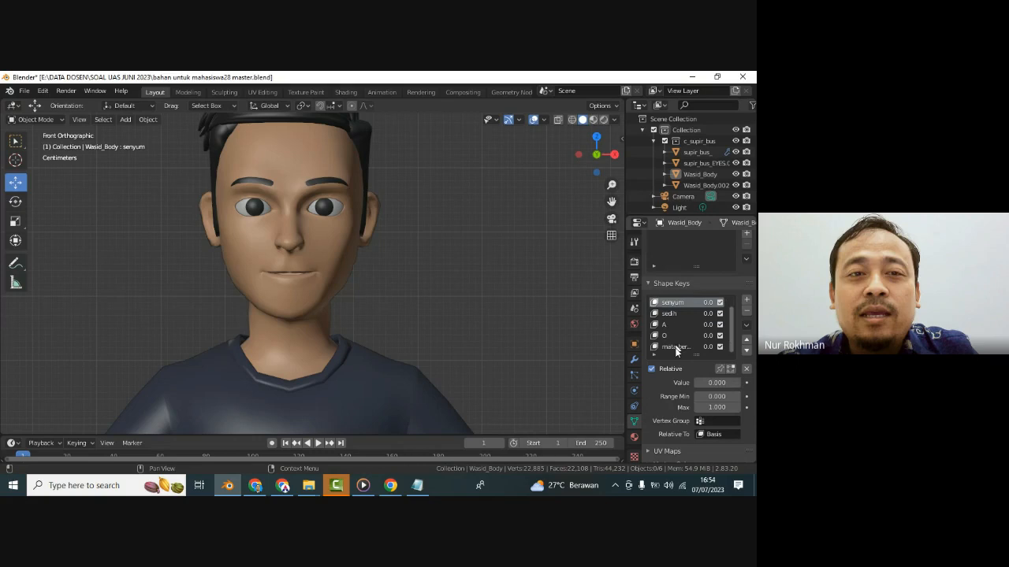
left_click(675, 347)
left_click_drag(696, 383, 643, 355)
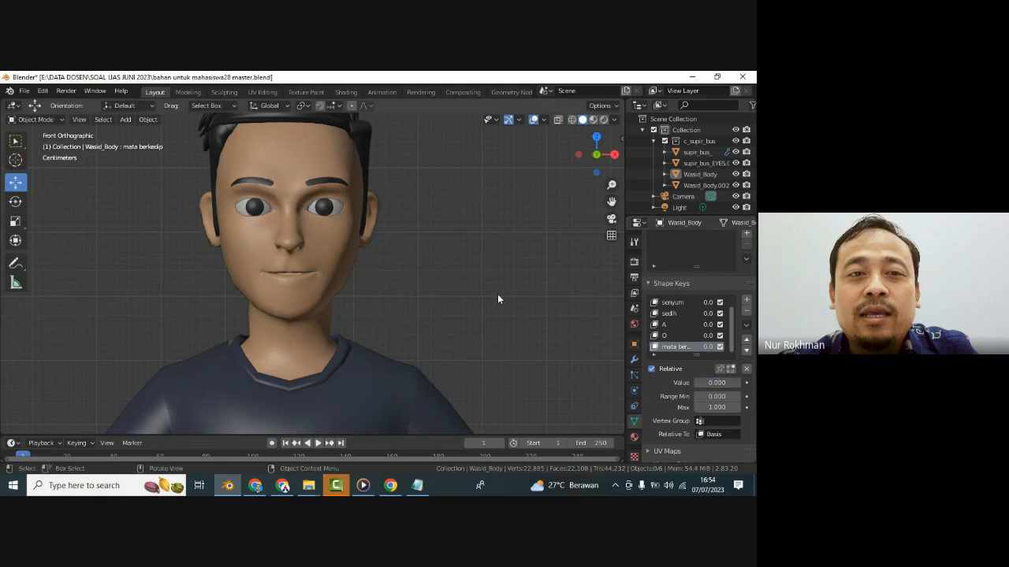
key("ctrl+s")
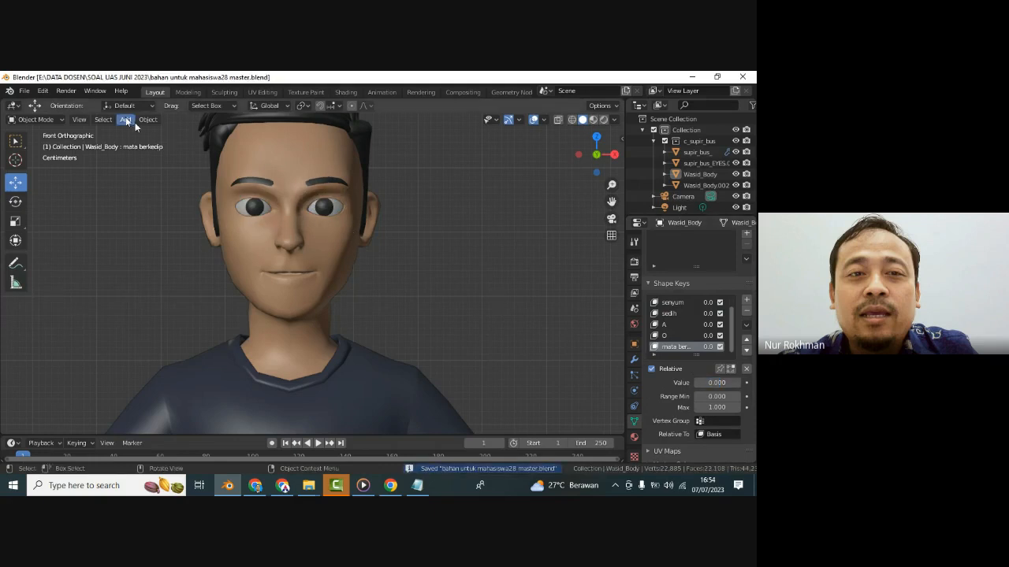
key("ctrl+s")
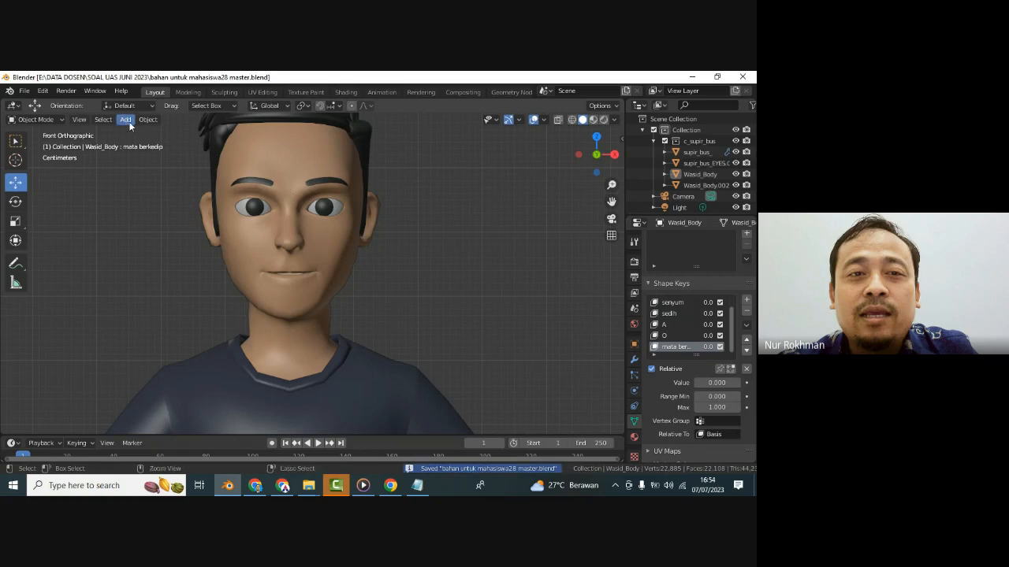
- Add a single-bone armature at the character's feet and scale it down to below leg height
left_click(128, 122)
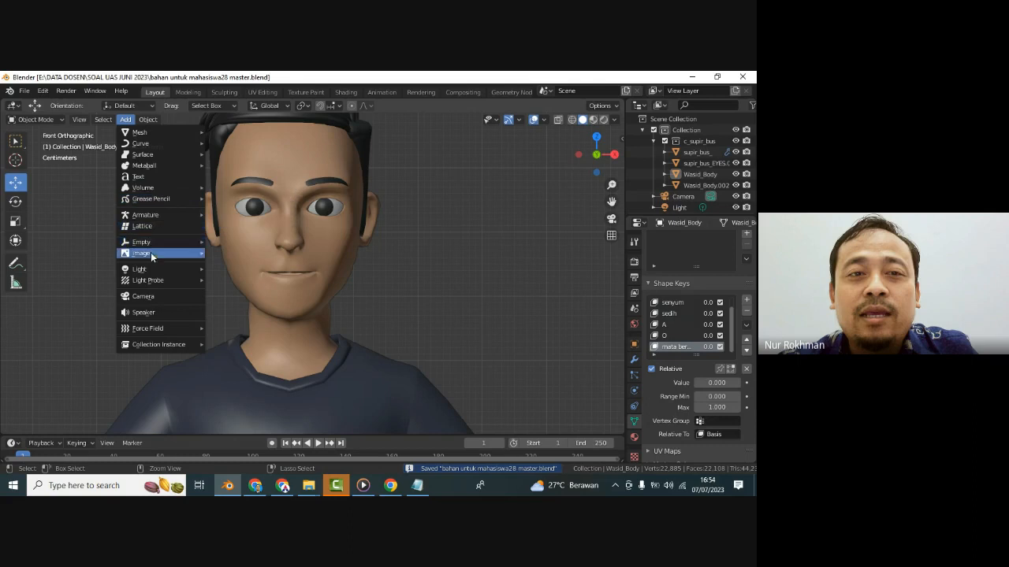
mouse_move(164, 216)
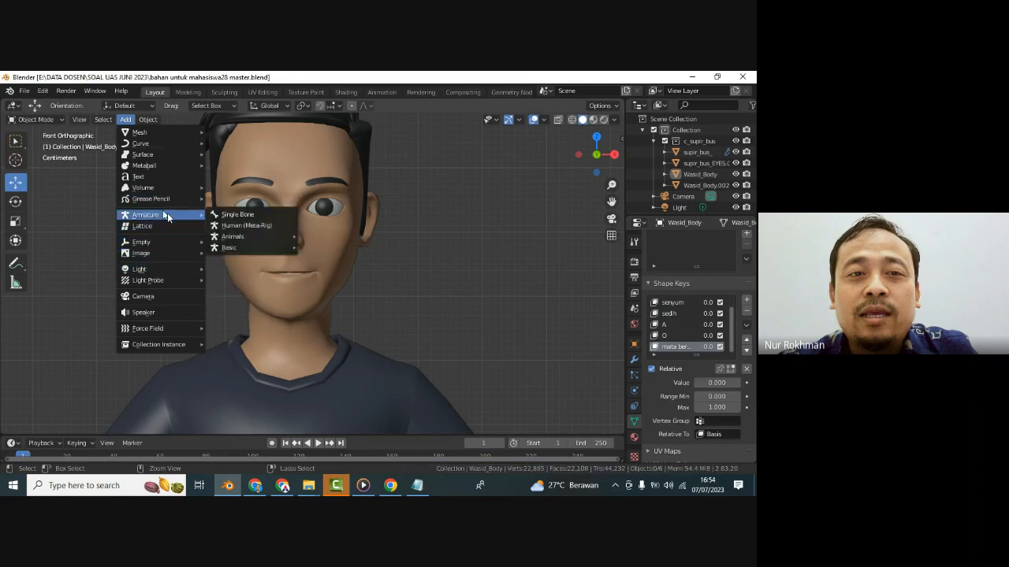
left_click(229, 216)
scroll(356, 262, "down", 6)
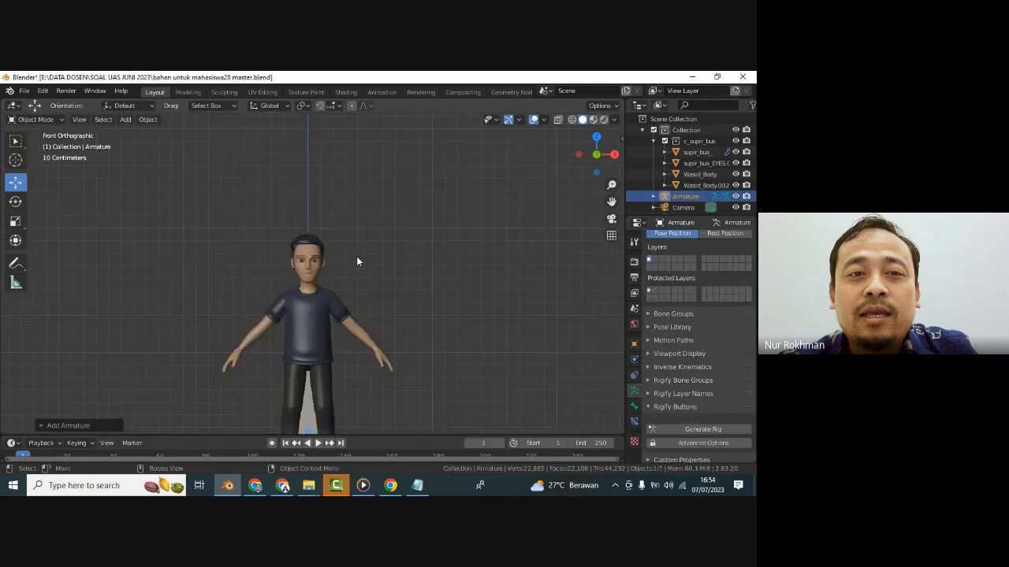
key("s")
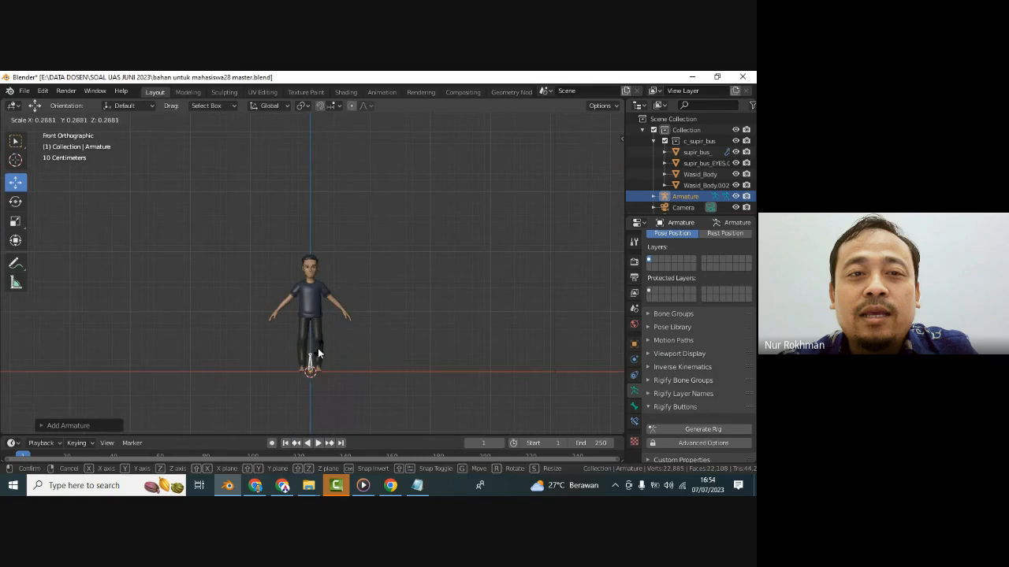
left_click(316, 360)
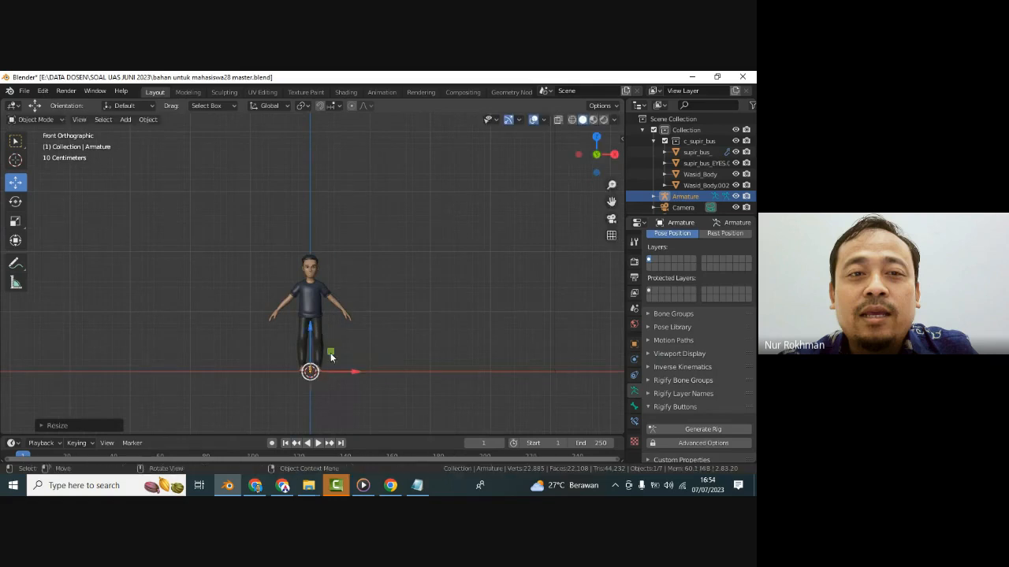
- Move the bone up beside the character's head, shrink it and save the file
key("g")
left_click(352, 251)
scroll(352, 251, "up", 8)
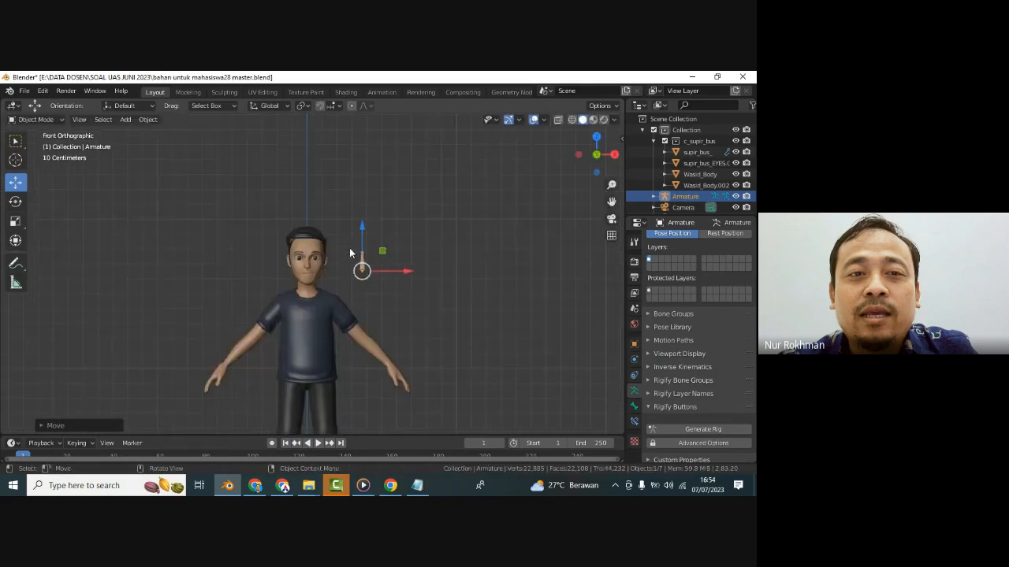
key("ctrl+s")
key("s")
left_click(434, 254)
key("ctrl+s")
key("g")
left_click(410, 230)
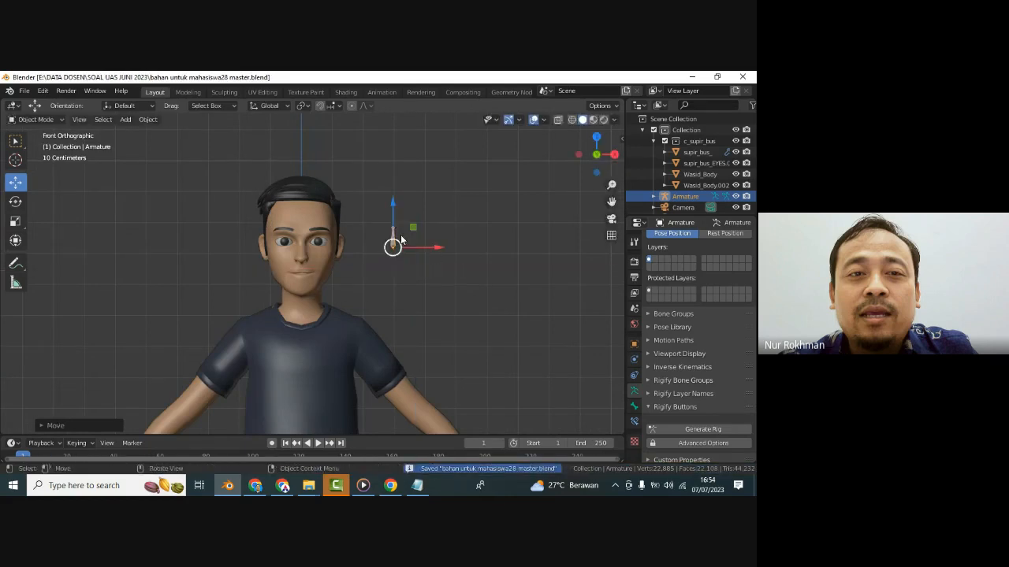
- Scale the bone beside the head down a little further and save the file
scroll(428, 237, "up", 3)
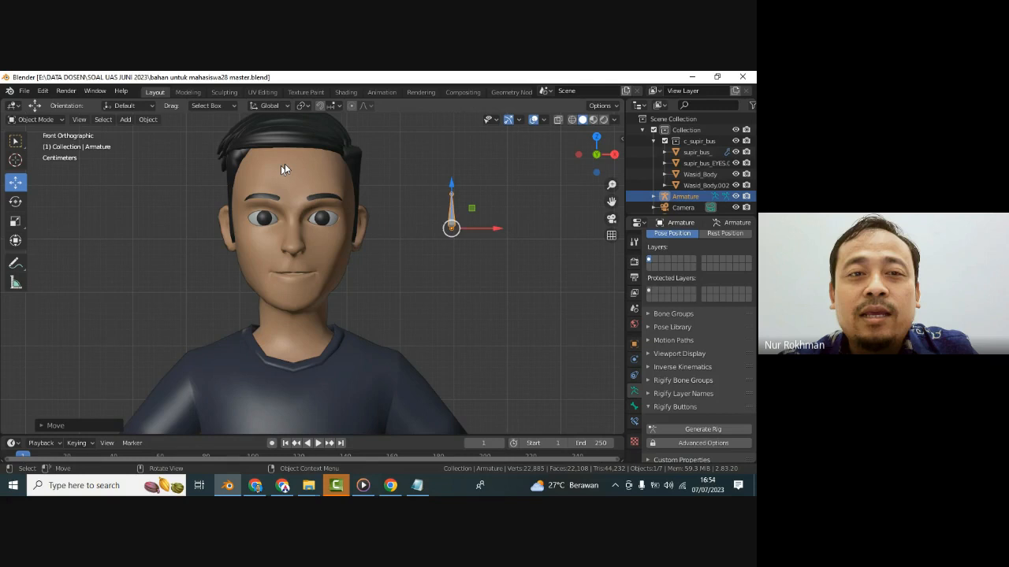
key("s")
left_click(465, 220)
key("ctrl+s")
key("ctrl+s")
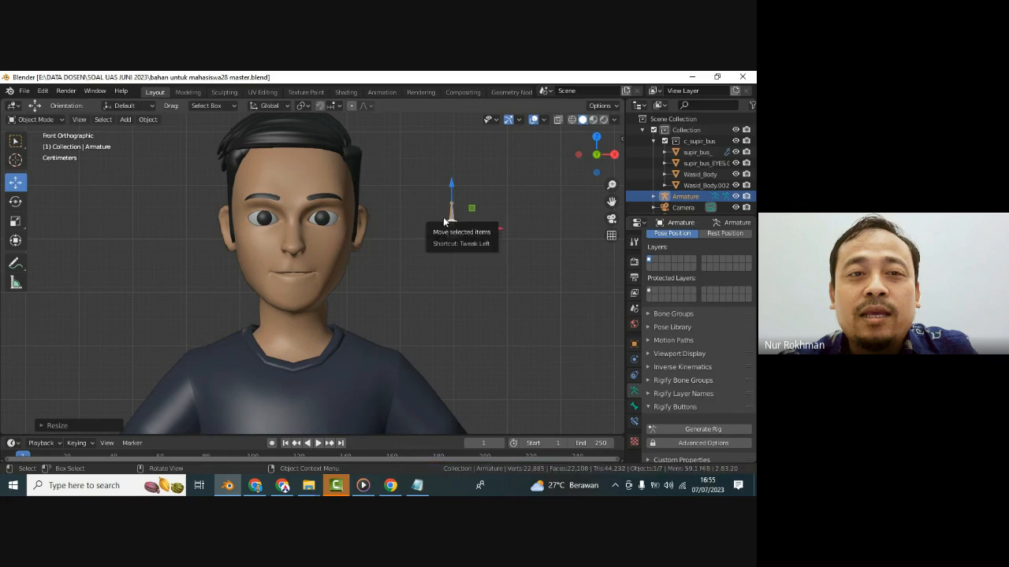
key("ctrl+s")
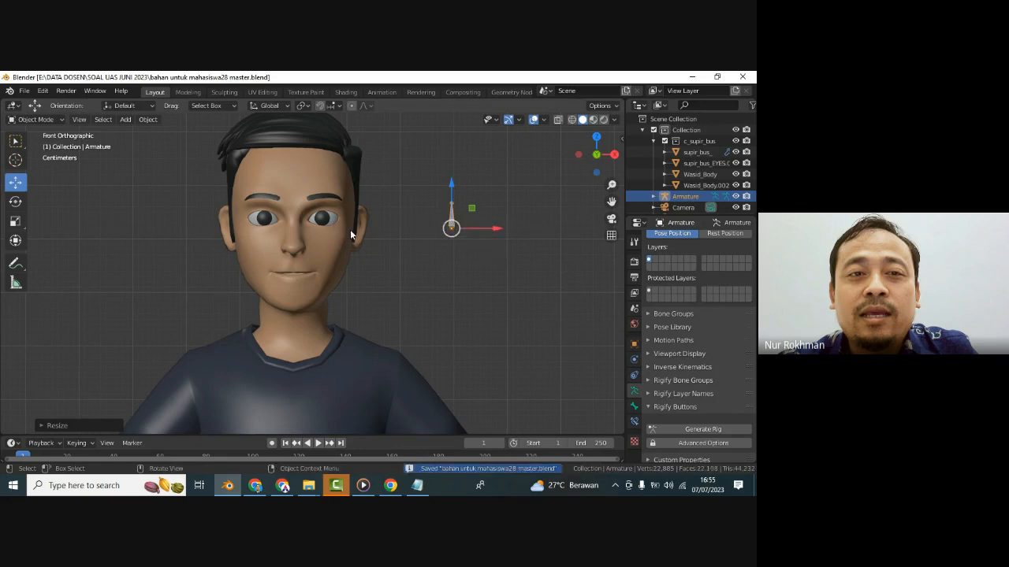
- Select the Wasid_Body mesh and open the driver options for the mata berkedip shape key's value
left_click(296, 195)
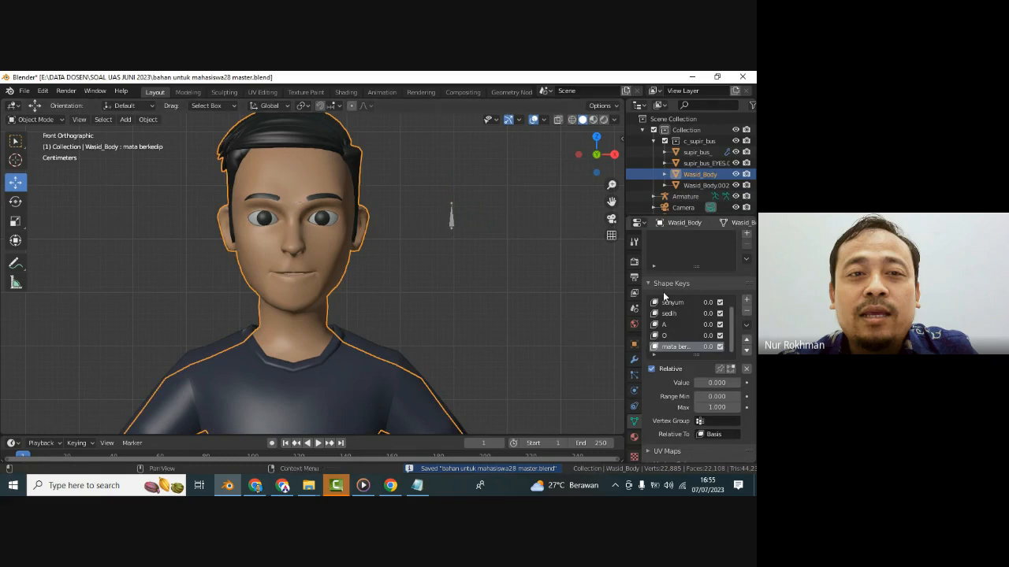
right_click(719, 349)
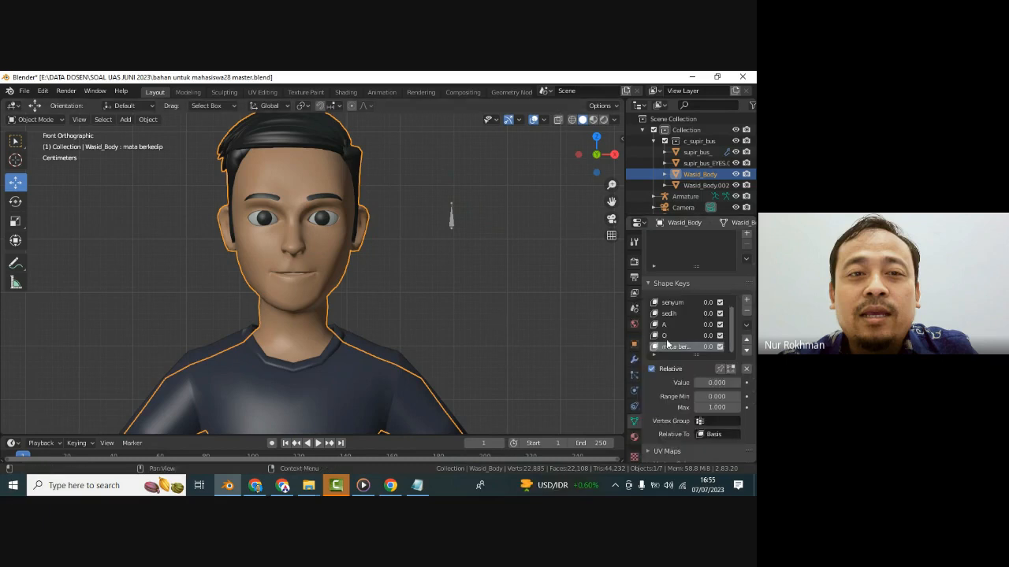
right_click(669, 350)
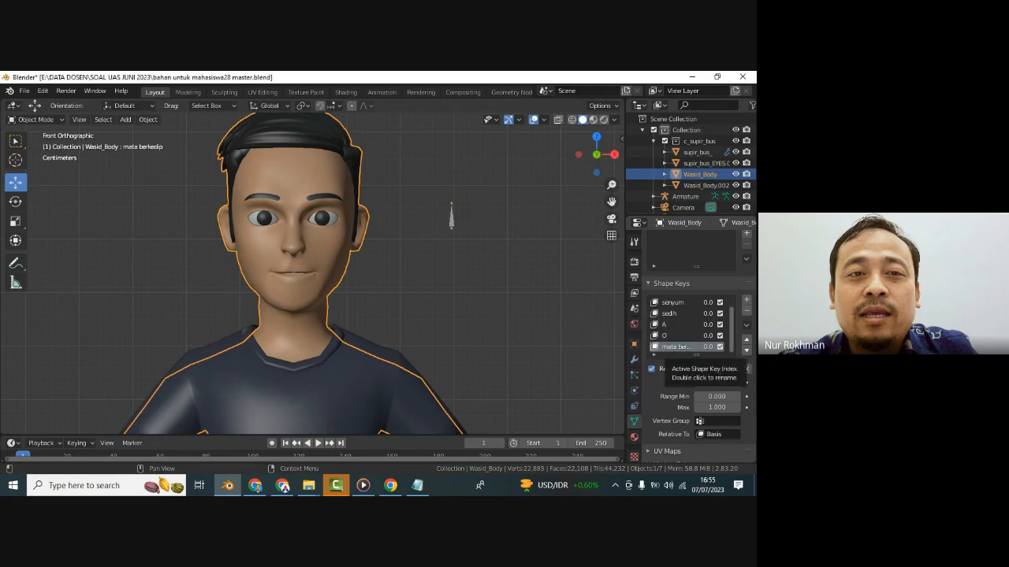
right_click(708, 348)
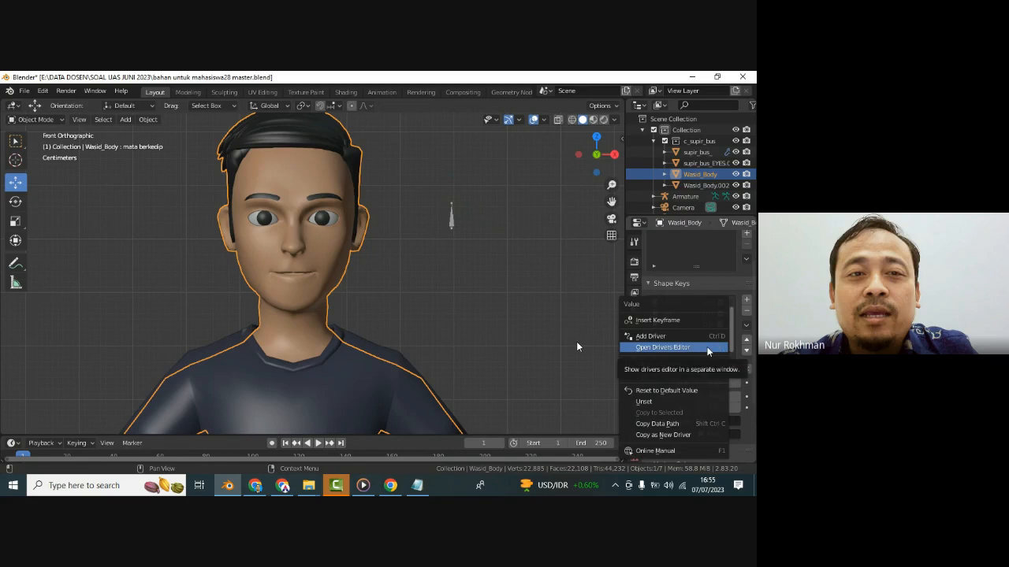
left_click(707, 347)
right_click(721, 348)
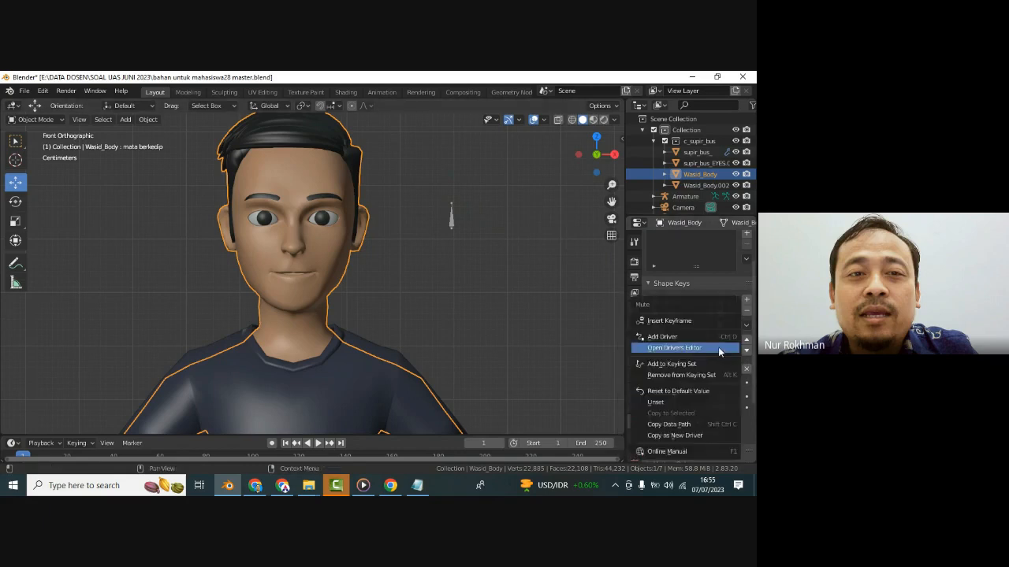
left_click(718, 348)
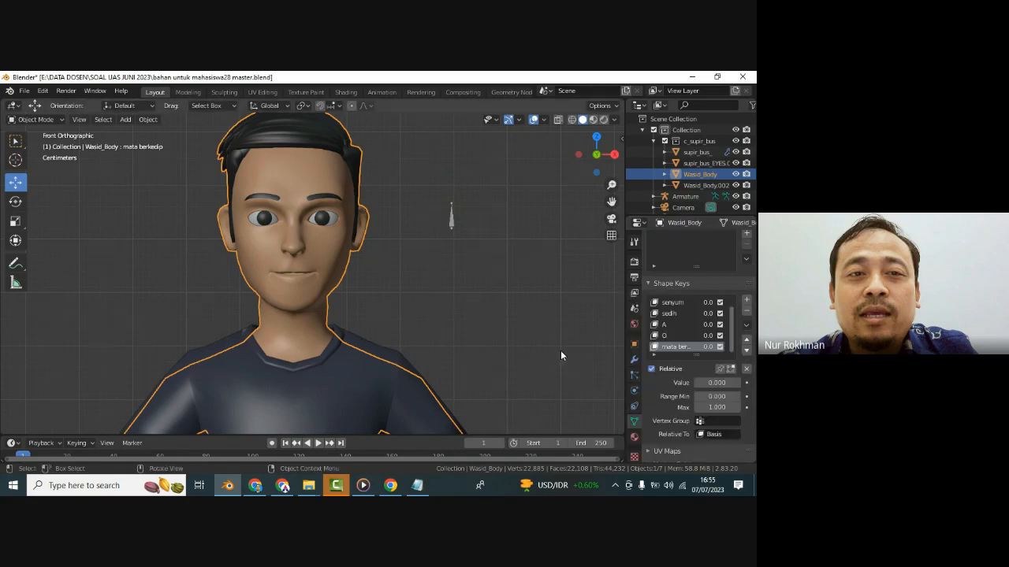
right_click(640, 347)
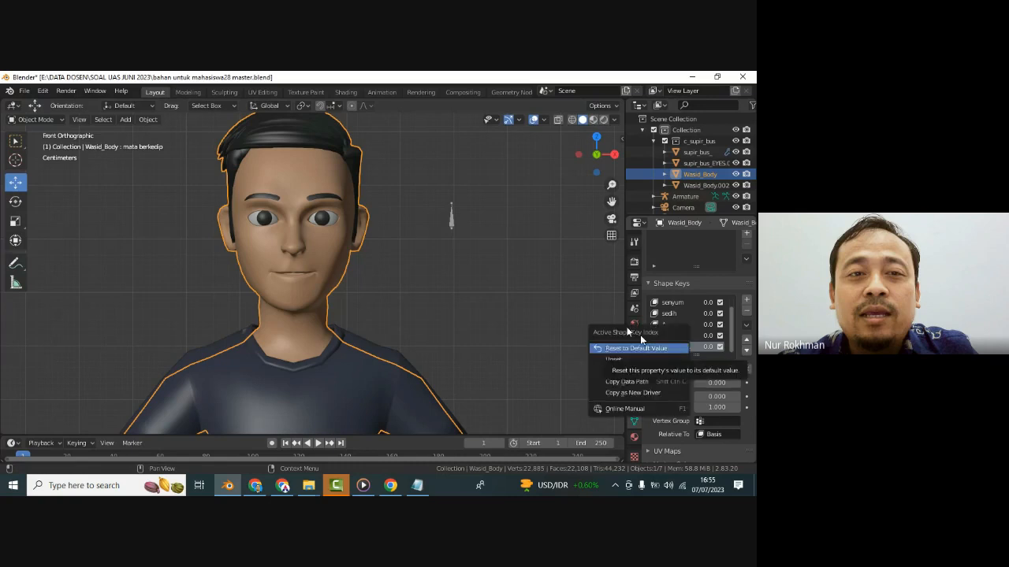
- Add a driver to the mute toggle of the body's "mata berkedip" shape key
right_click(719, 350)
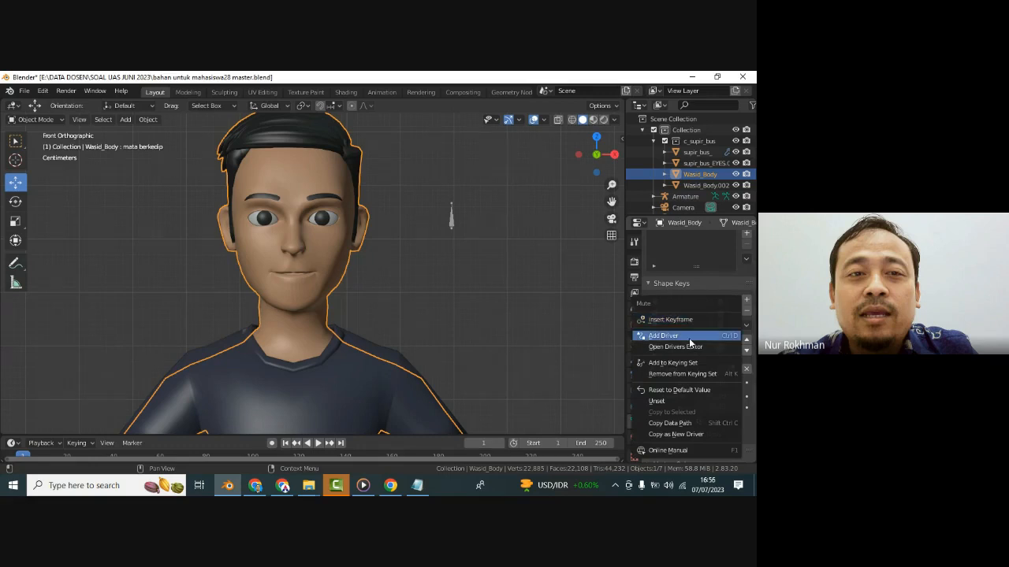
left_click(690, 339)
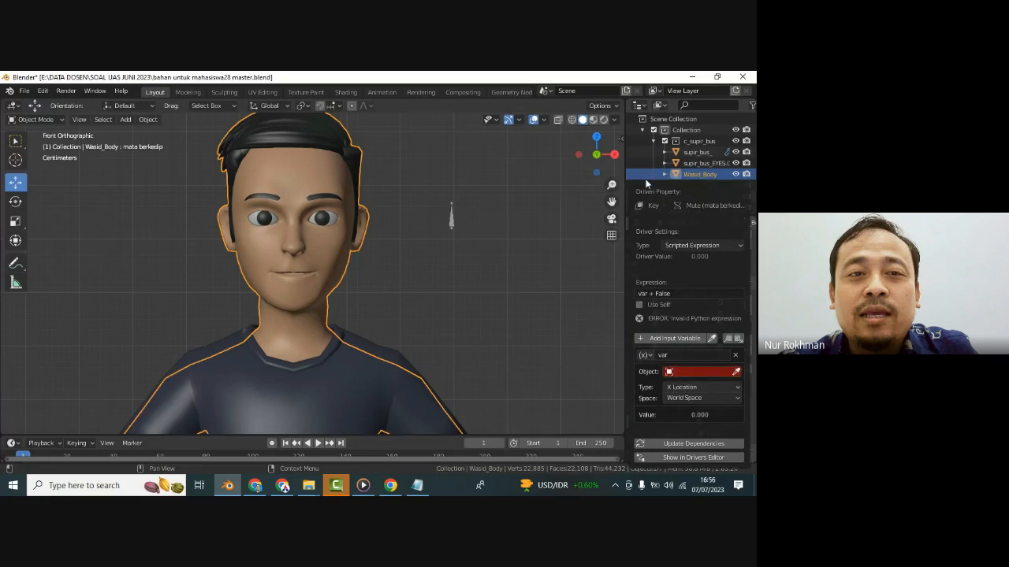
left_click(669, 374)
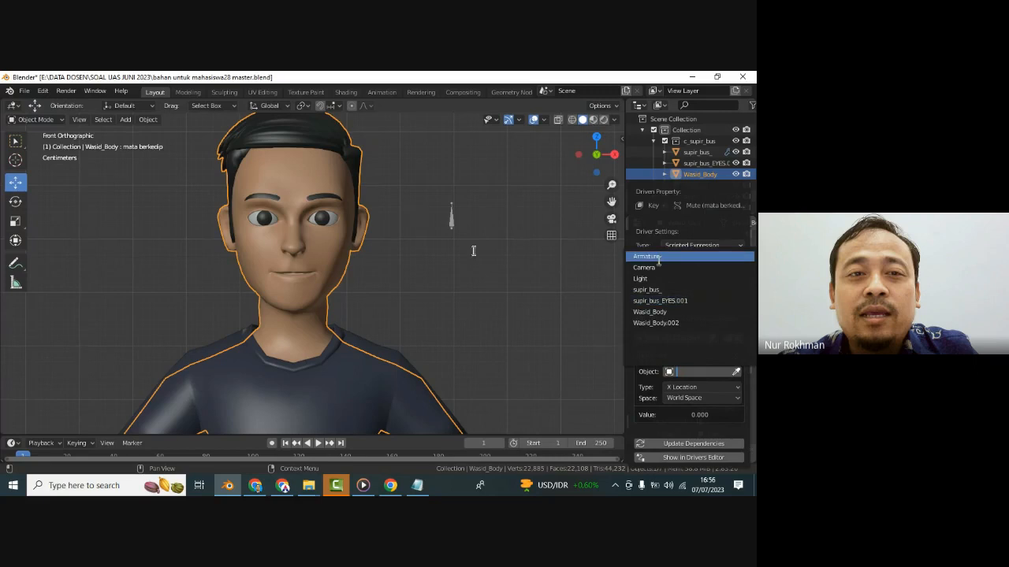
- Rename the armature object beside the character's head to Rig
left_click(454, 227)
left_click(454, 227)
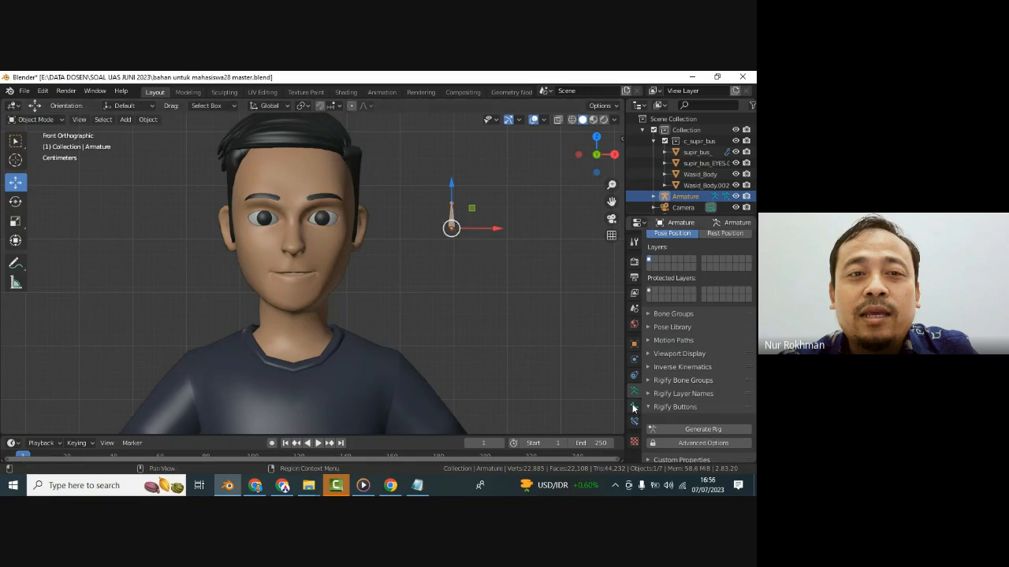
left_click(634, 406)
left_click(477, 249)
left_click(455, 227)
key("F2")
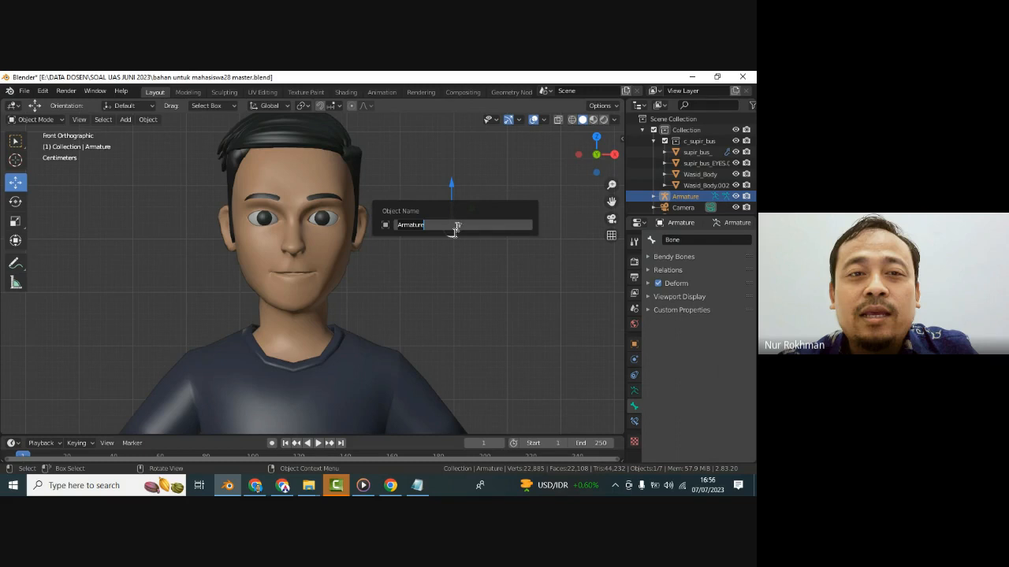
type("Rig")
key("Return")
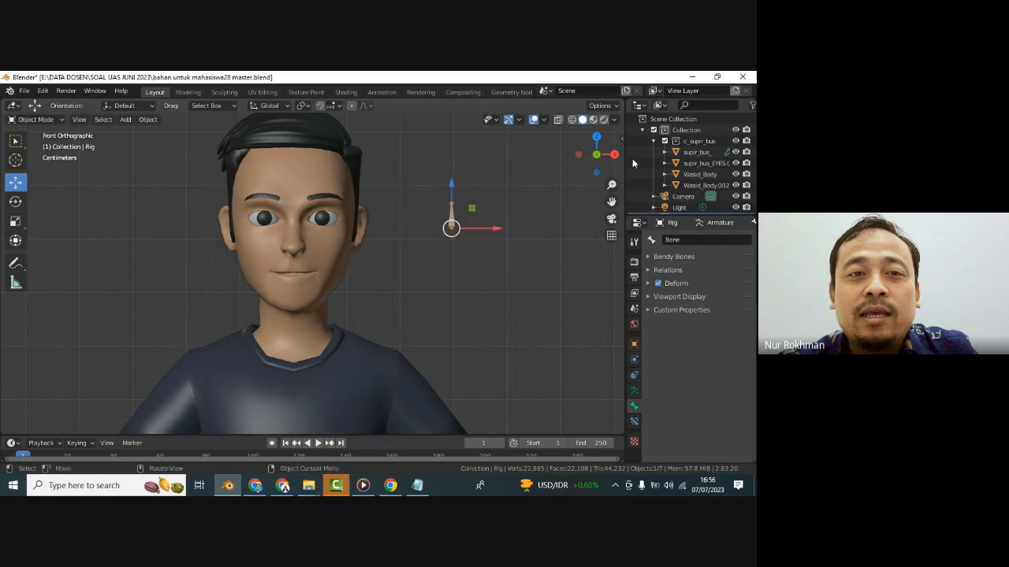
- Rename the rig's bone to "mata" in its bone properties
scroll(727, 183, "down", 1)
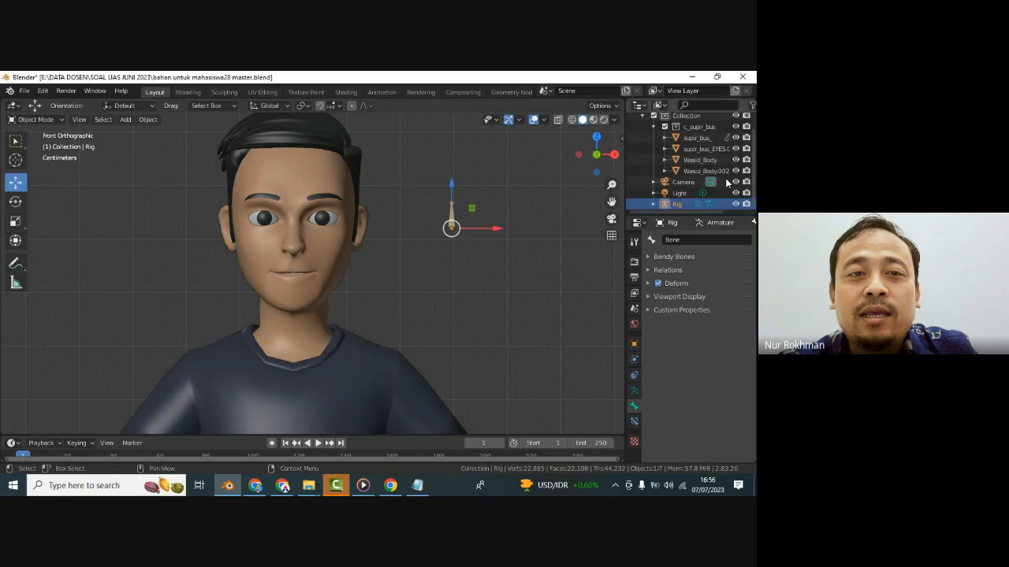
left_click(655, 204)
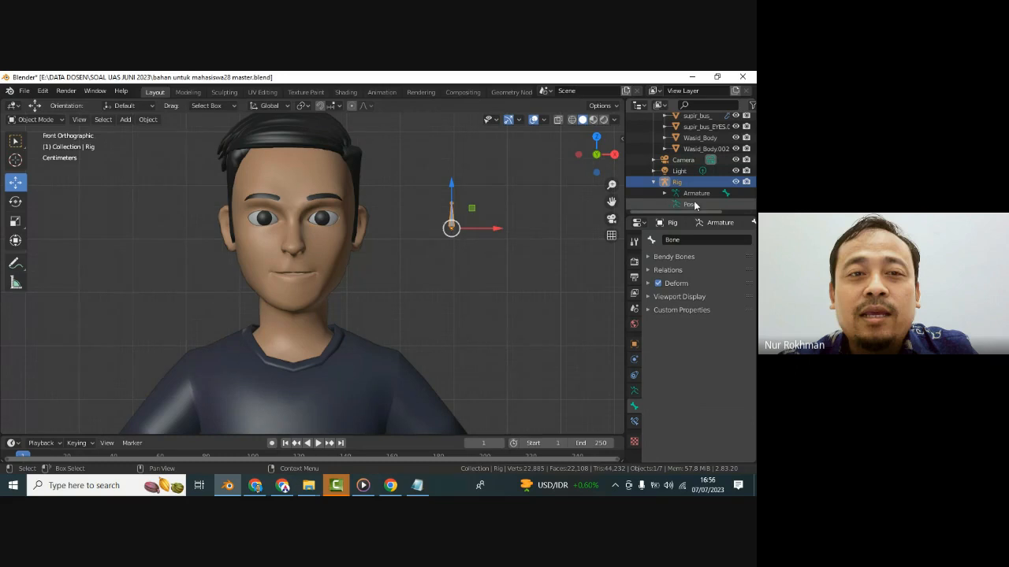
scroll(662, 193, "down", 2)
left_click(652, 182)
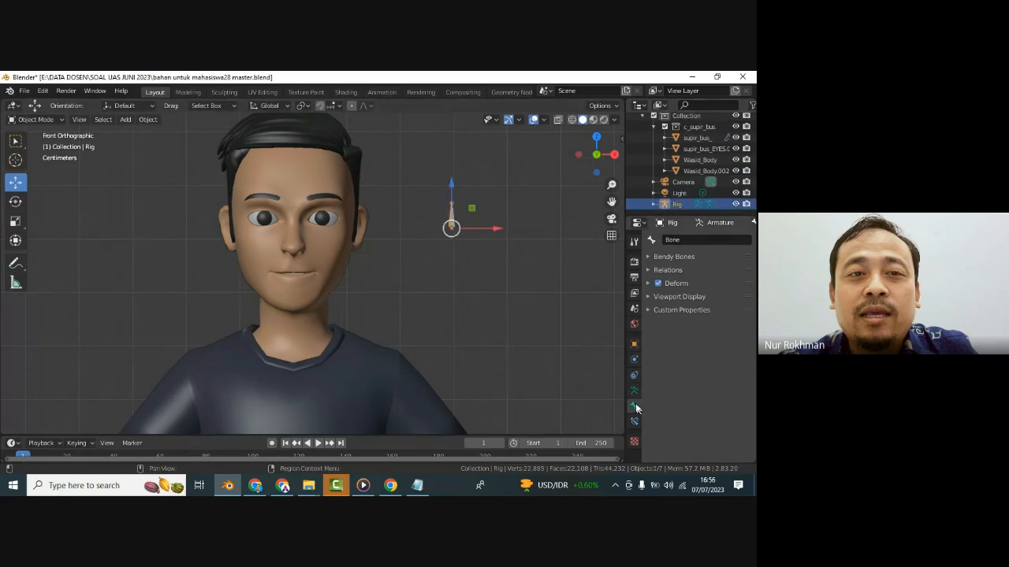
left_click(688, 240)
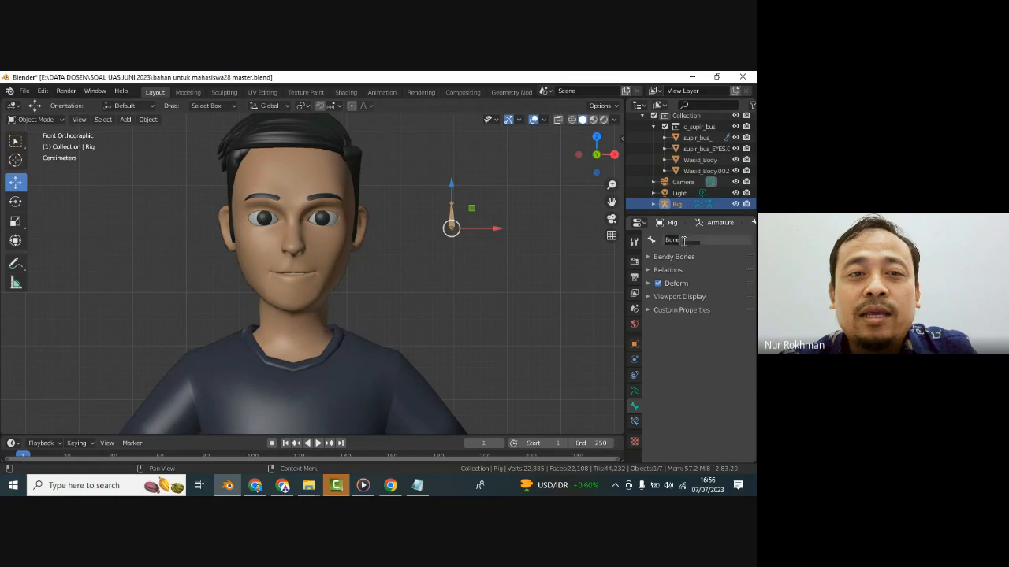
type("kedipan")
key("BackSpace")
key("BackSpace")
key("BackSpace")
key("BackSpace")
key("BackSpace")
key("BackSpace")
key("BackSpace")
type("mata")
key("Return")
- Select Wasid_Body and open the mute driver of its "mata berkedip" shape key in the Drivers Editor
left_click(451, 206)
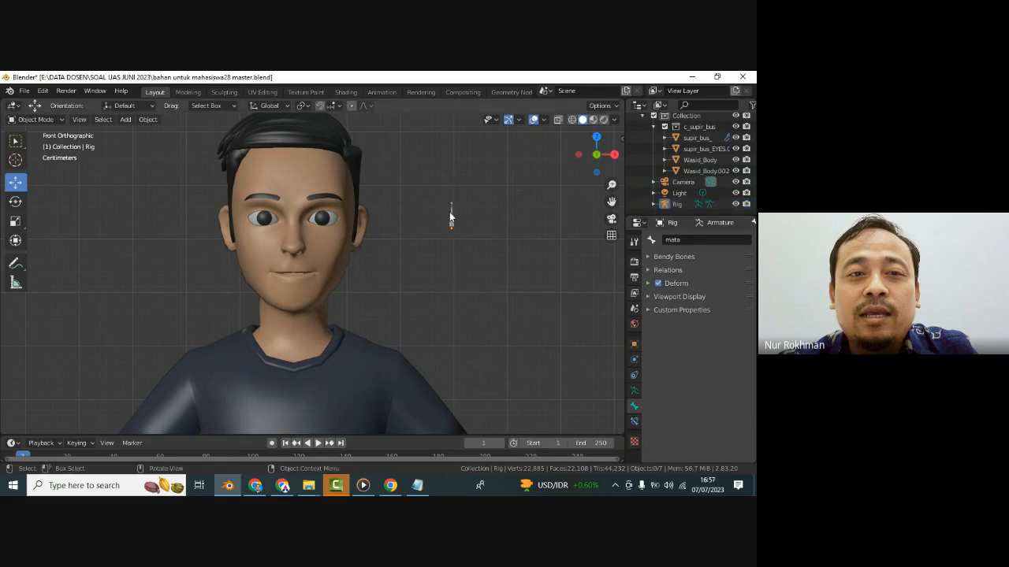
left_click(451, 215)
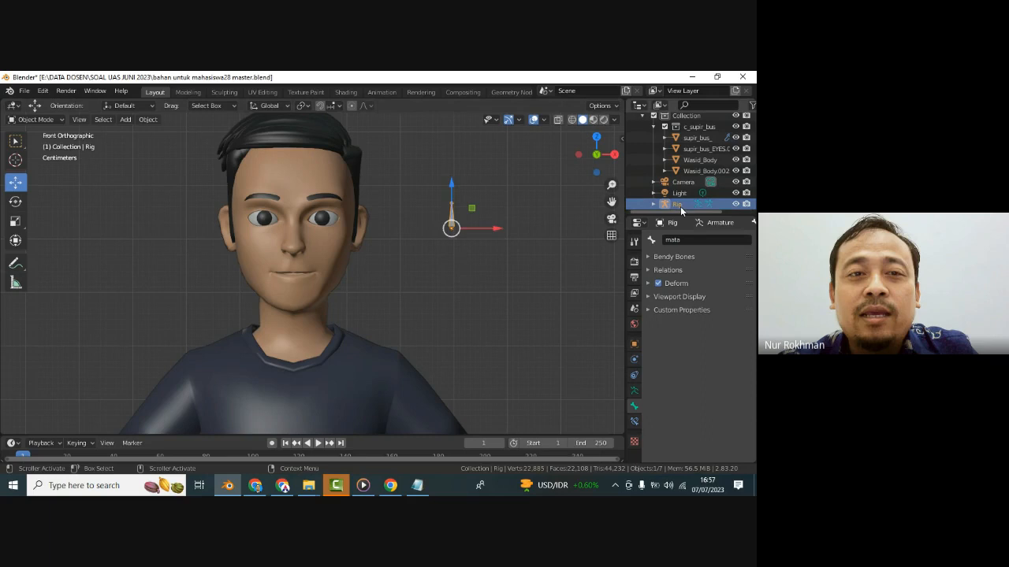
left_click(302, 272)
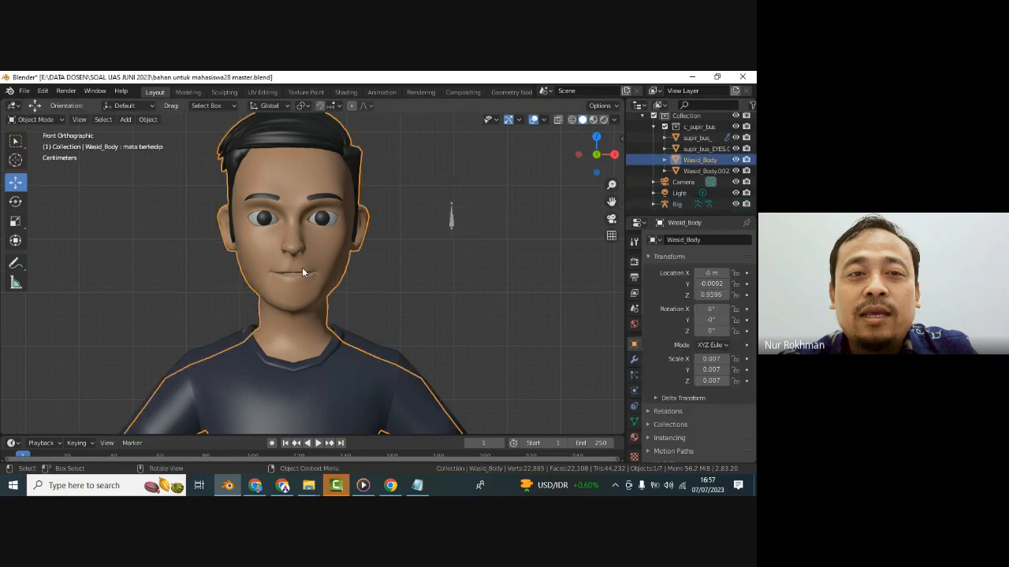
left_click(683, 203)
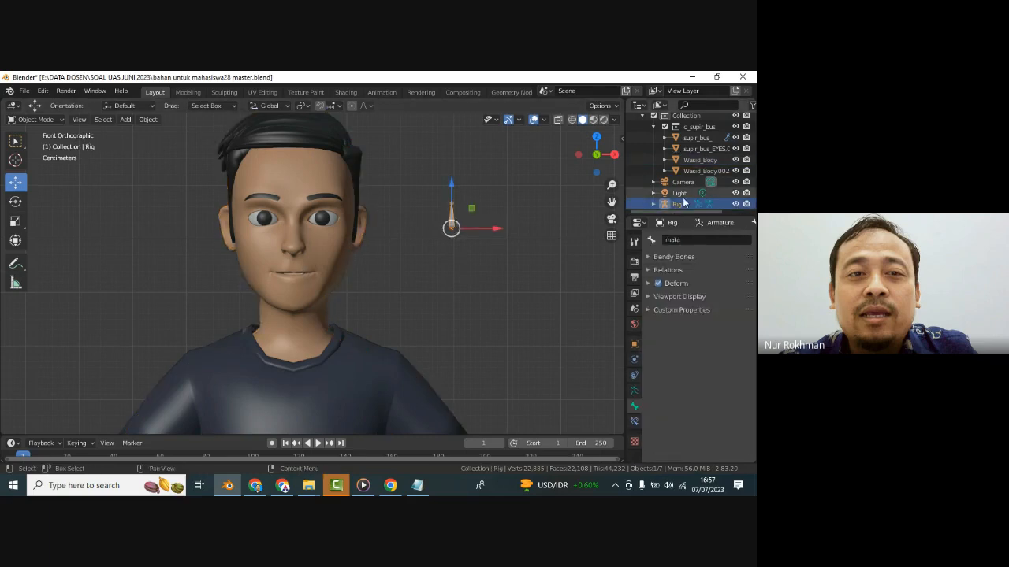
left_click(319, 264)
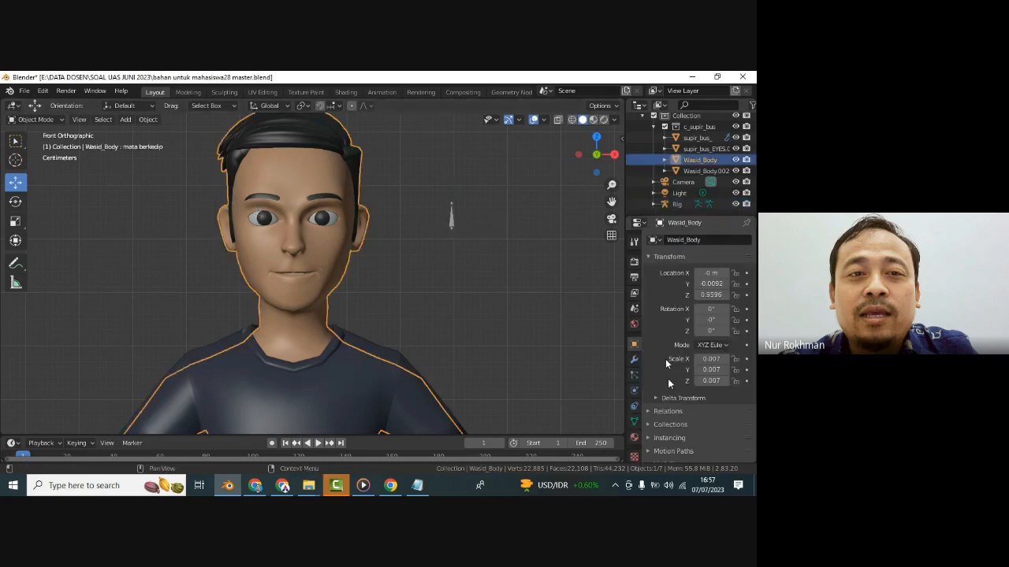
scroll(666, 386, "down", 2)
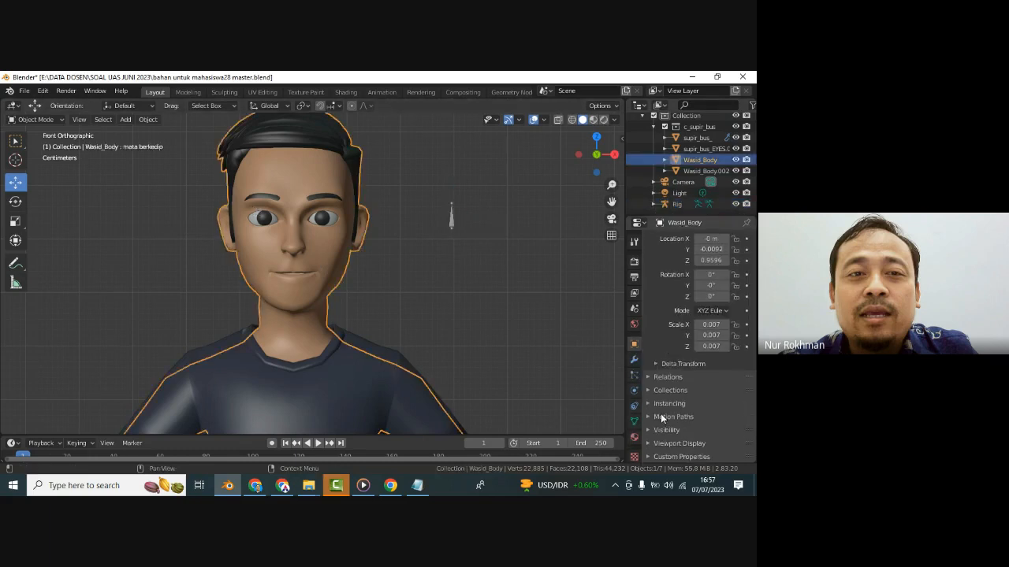
left_click(633, 421)
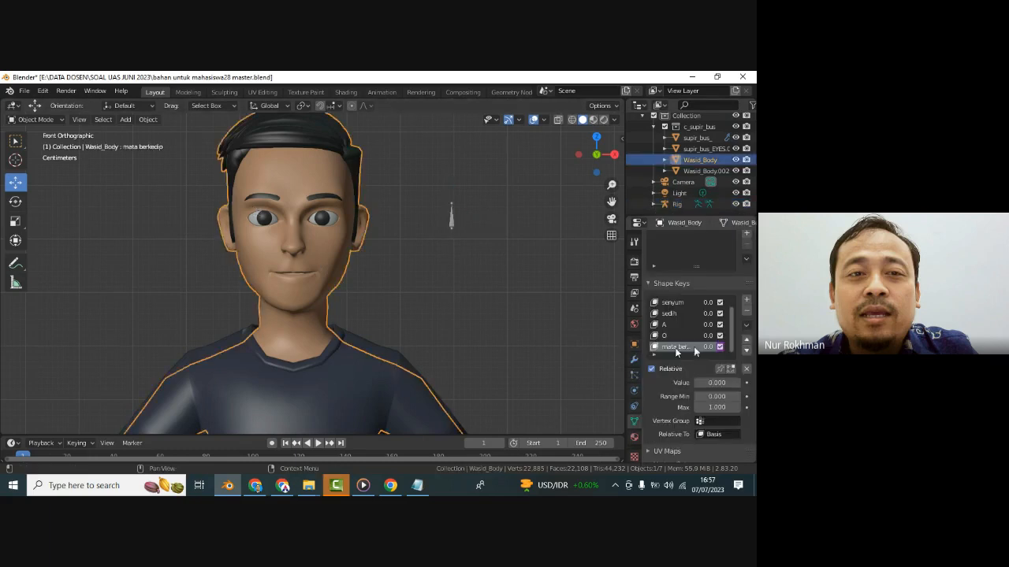
right_click(719, 348)
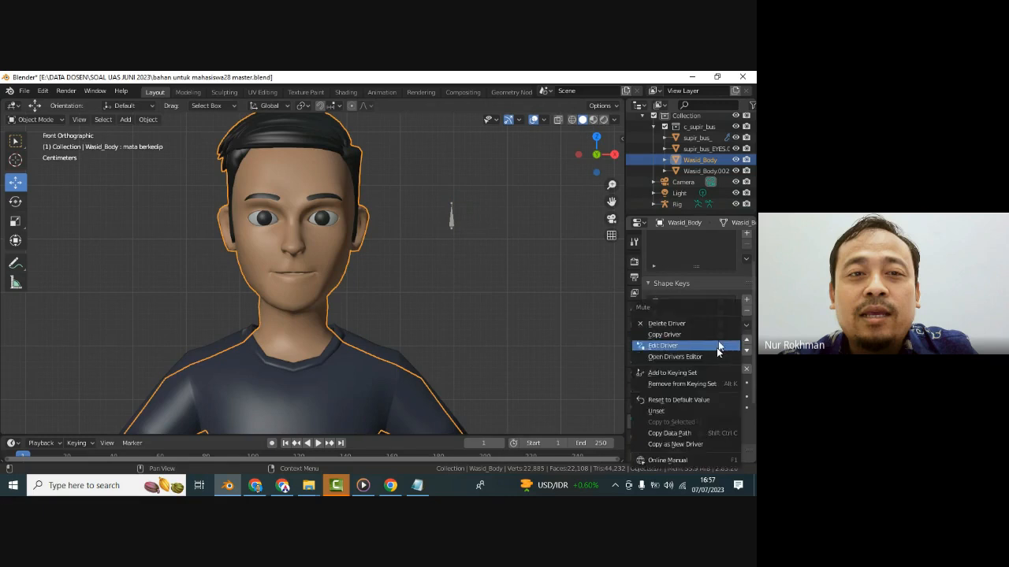
left_click(715, 361)
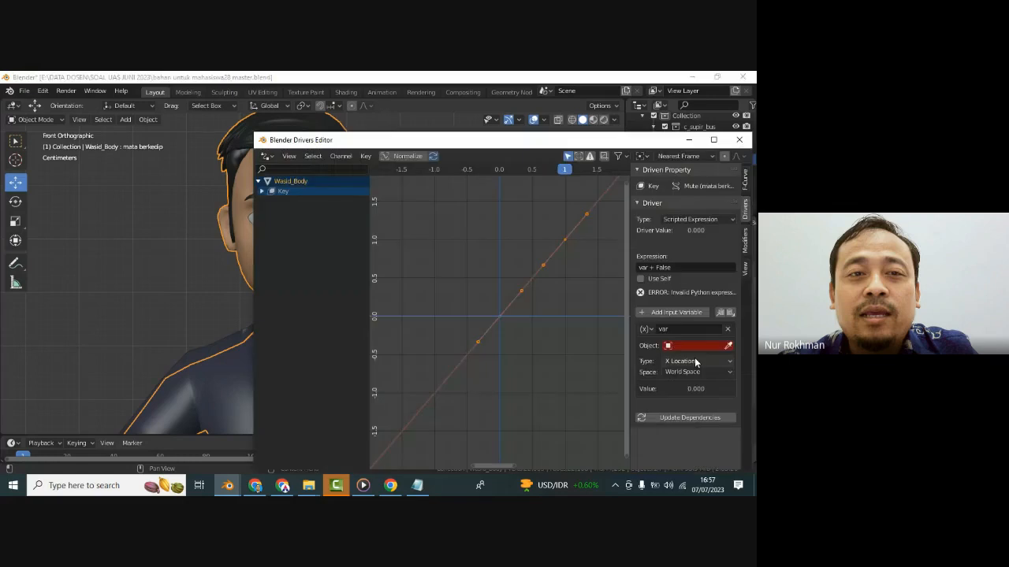
- Move the Drivers Editor window clear of the face and set the driver variable's target to object Rig, bone mata
left_click_drag(558, 146, 466, 212)
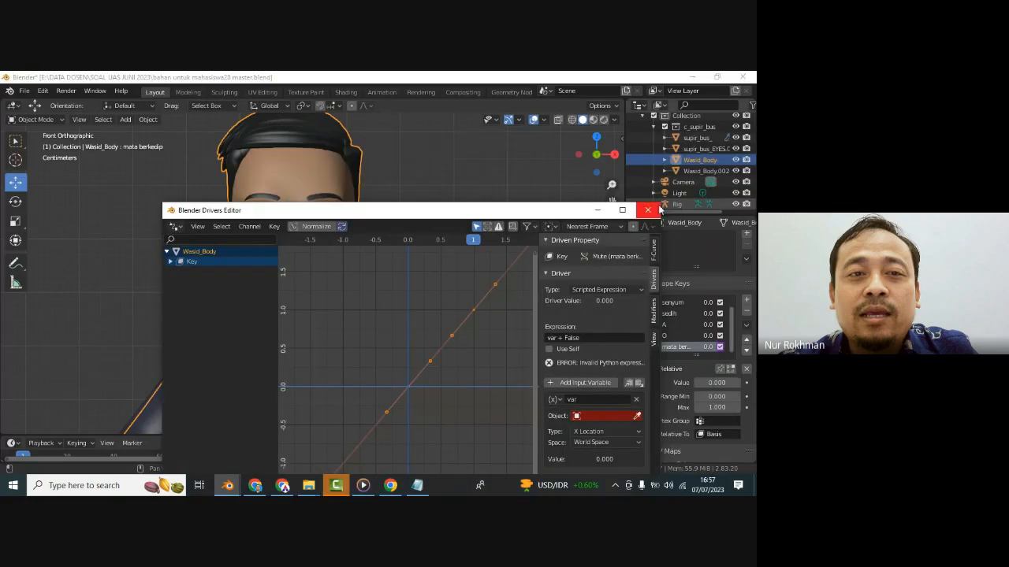
left_click_drag(194, 203, 393, 158)
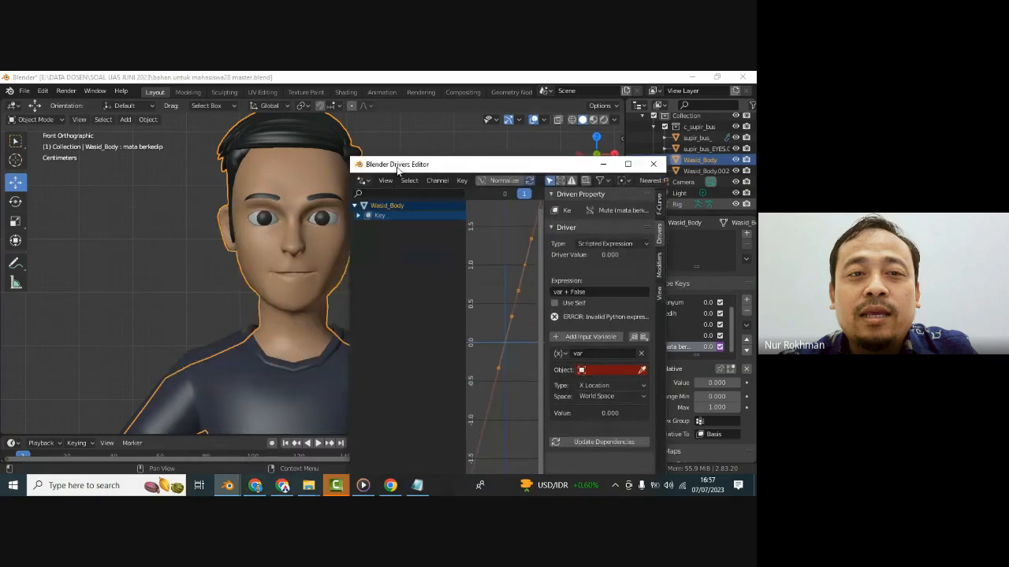
left_click_drag(470, 238, 407, 238)
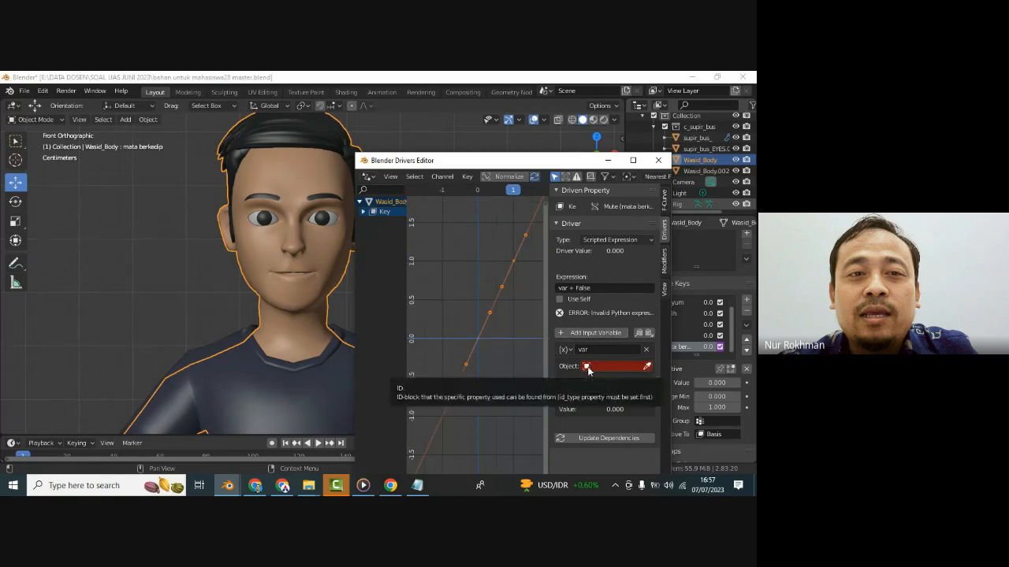
left_click(588, 367)
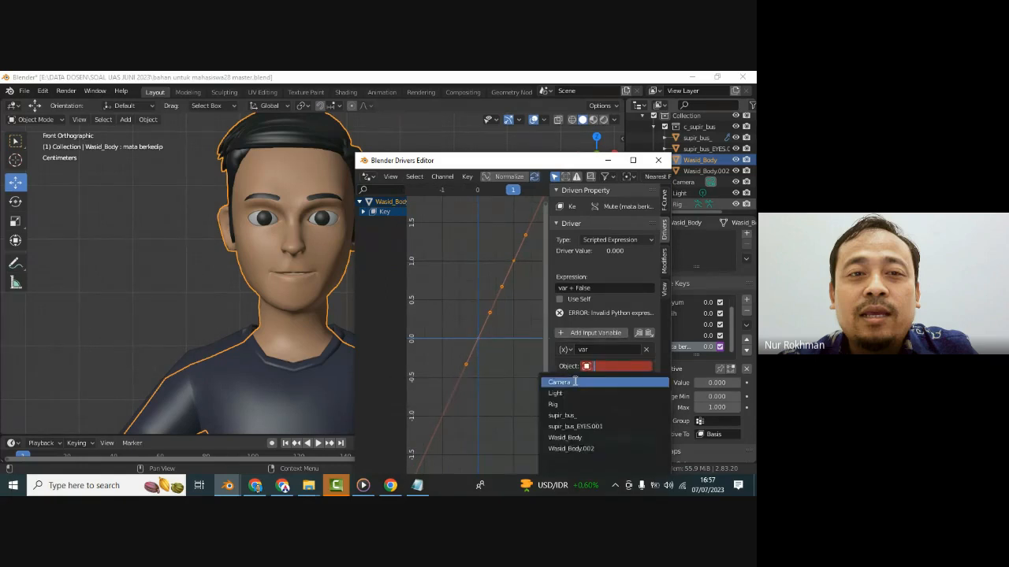
left_click(558, 405)
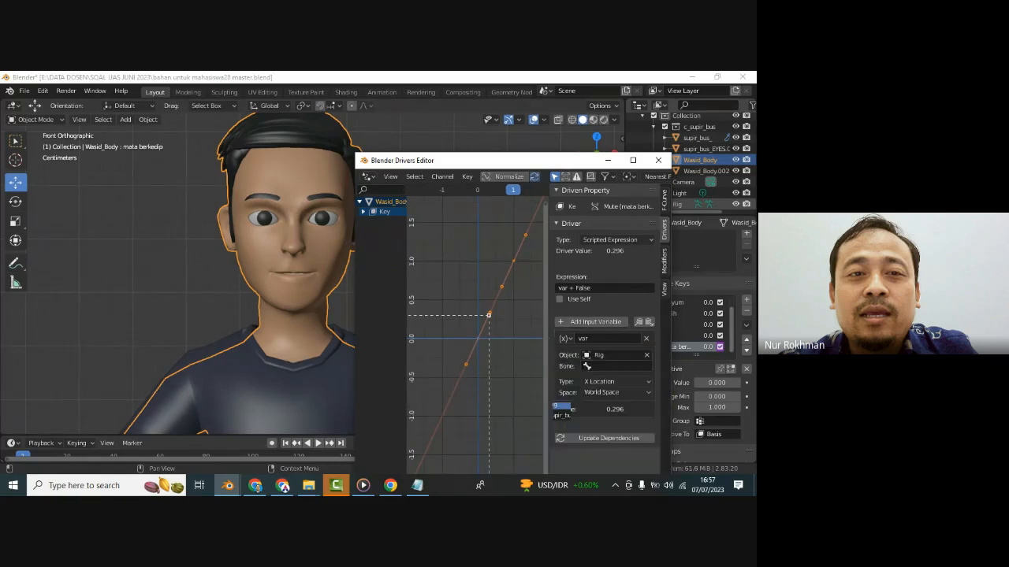
left_click(588, 366)
left_click(574, 384)
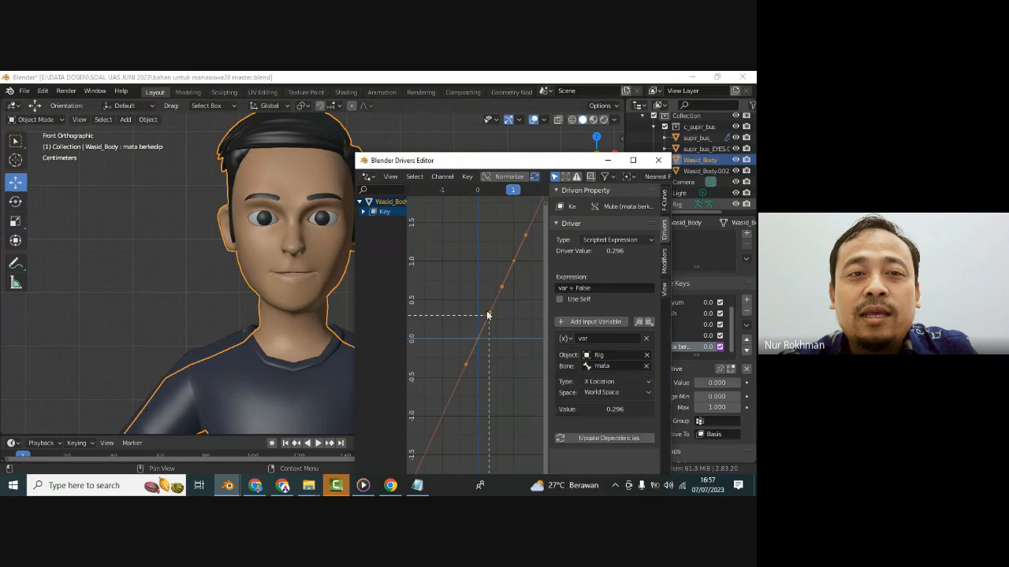
- Set the driver variable to Y Location in Local Space and the driver type to Averaged Value, closing the Drivers Editor
left_click(604, 393)
left_click(597, 430)
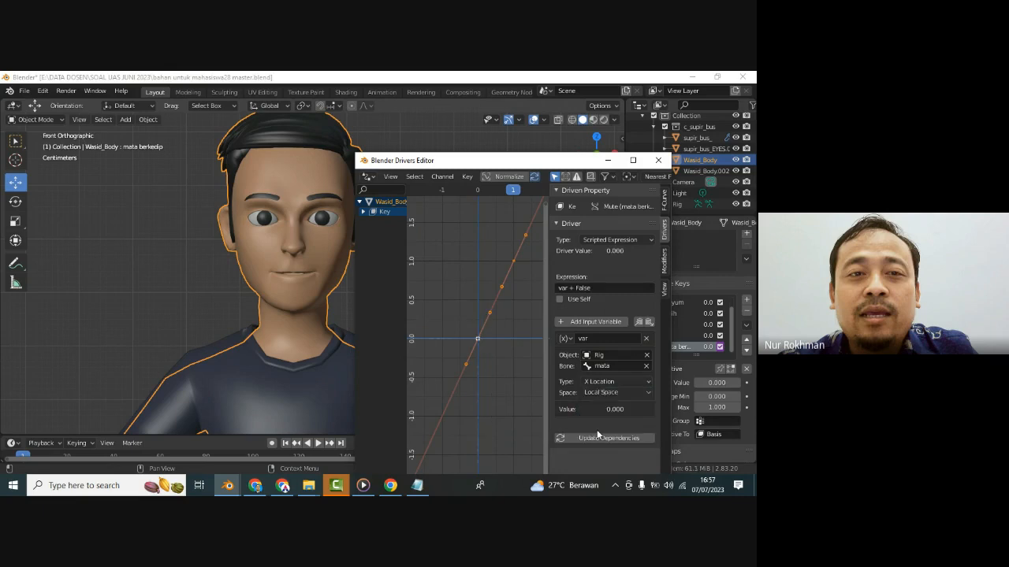
left_click(608, 383)
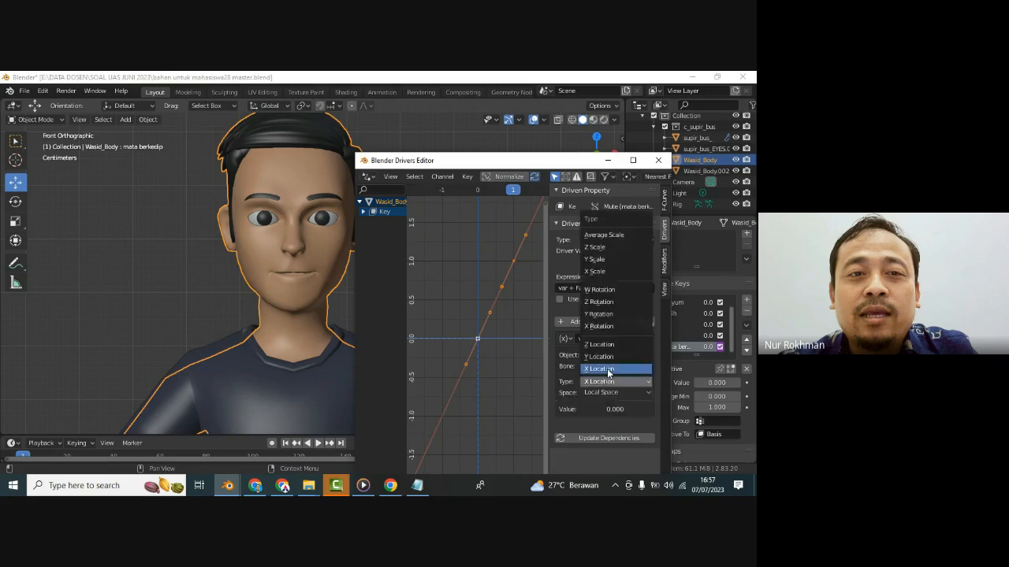
left_click(608, 358)
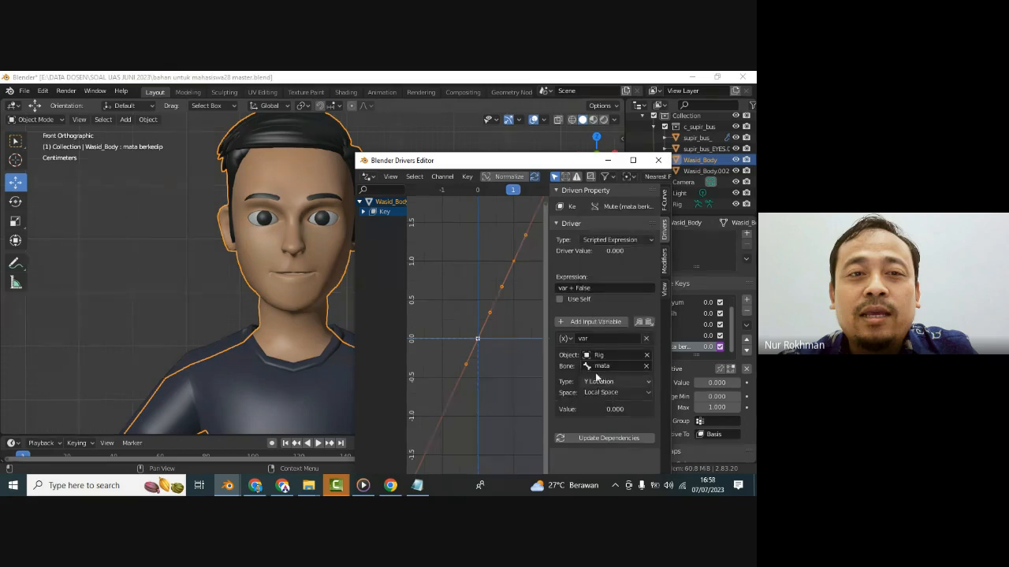
left_click(595, 240)
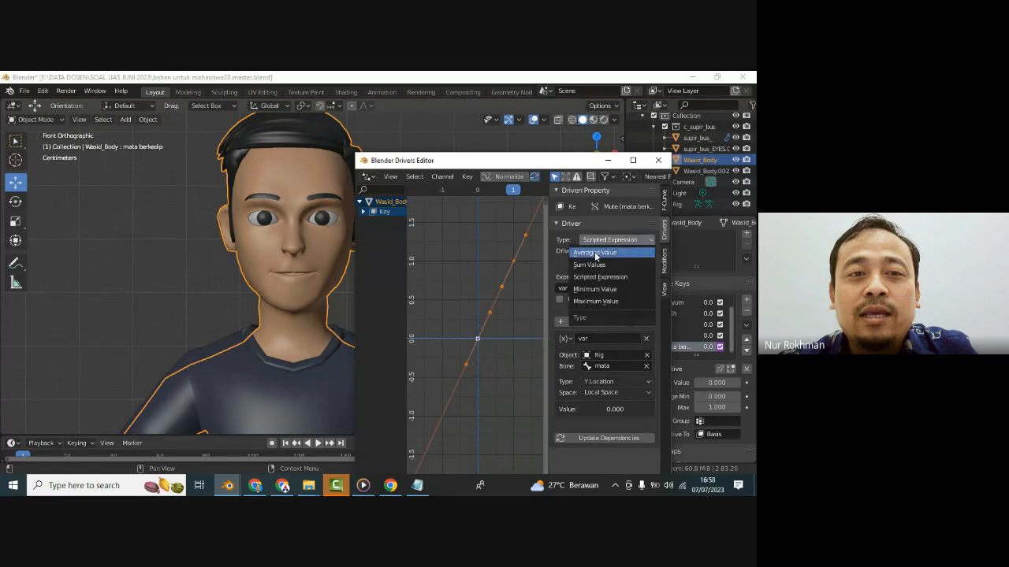
left_click(595, 253)
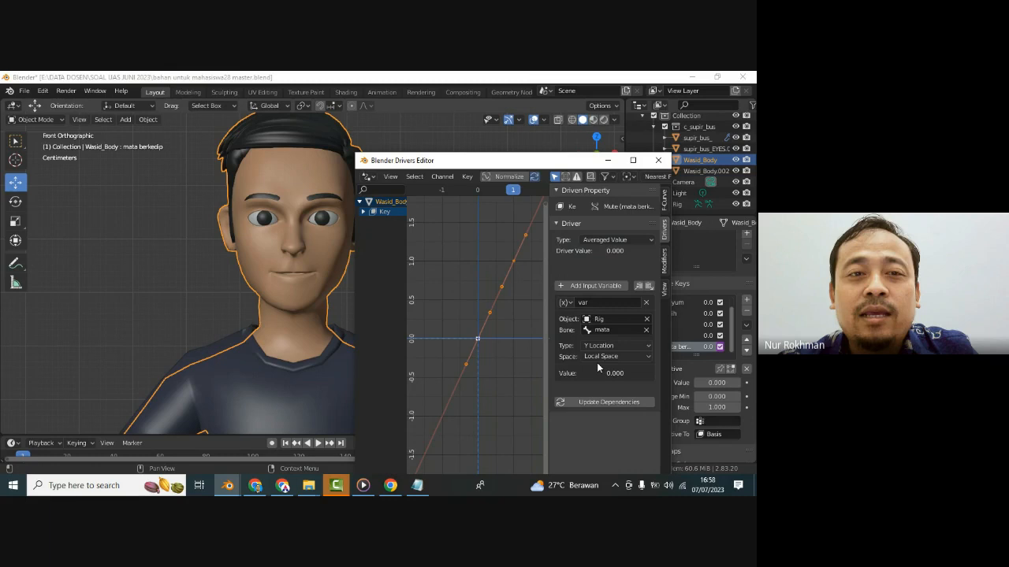
left_click(657, 164)
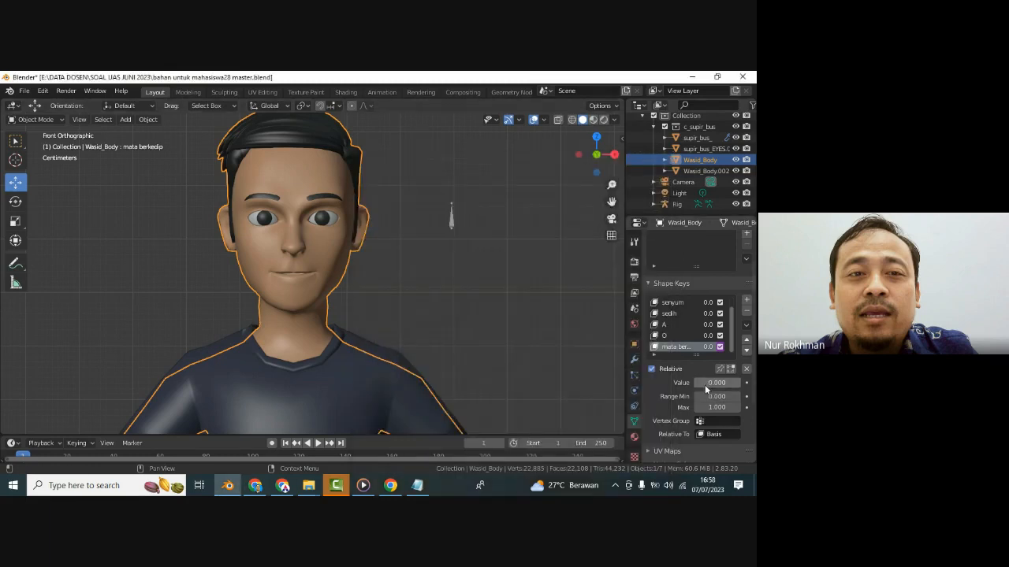
- Raise the "mata berkedip" shape key's value to 1.000
left_click_drag(709, 386, 741, 386)
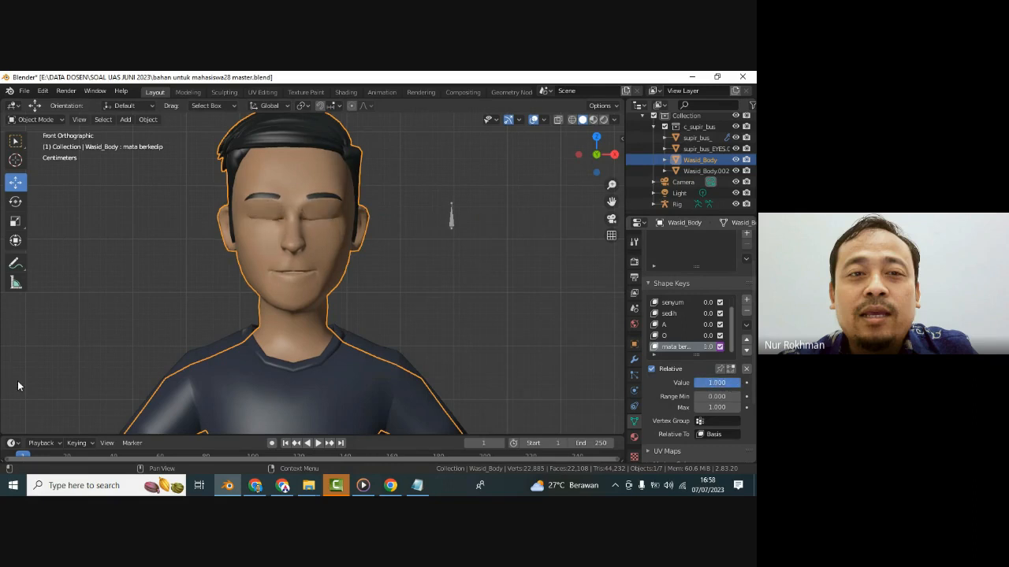
- Open the mute driver of the "mata berkedip" shape key in the Drivers Editor and reassign Rig as the variable's target object
right_click(709, 346)
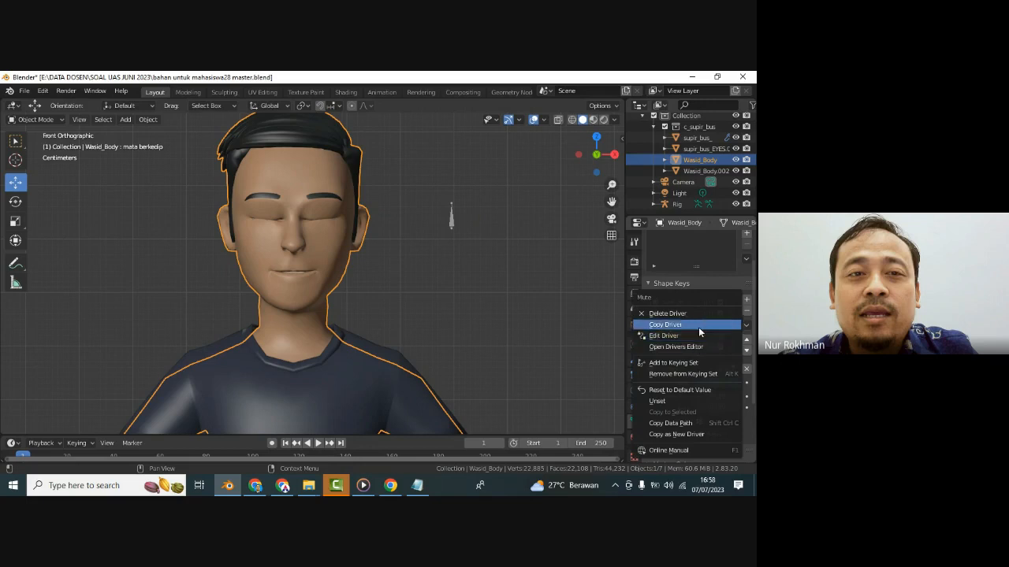
left_click(683, 347)
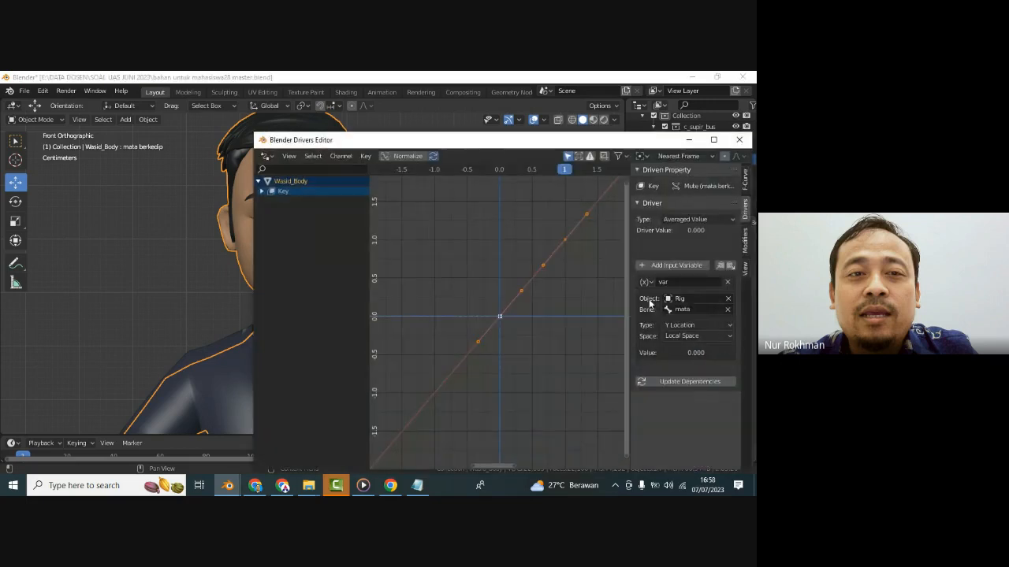
left_click(728, 299)
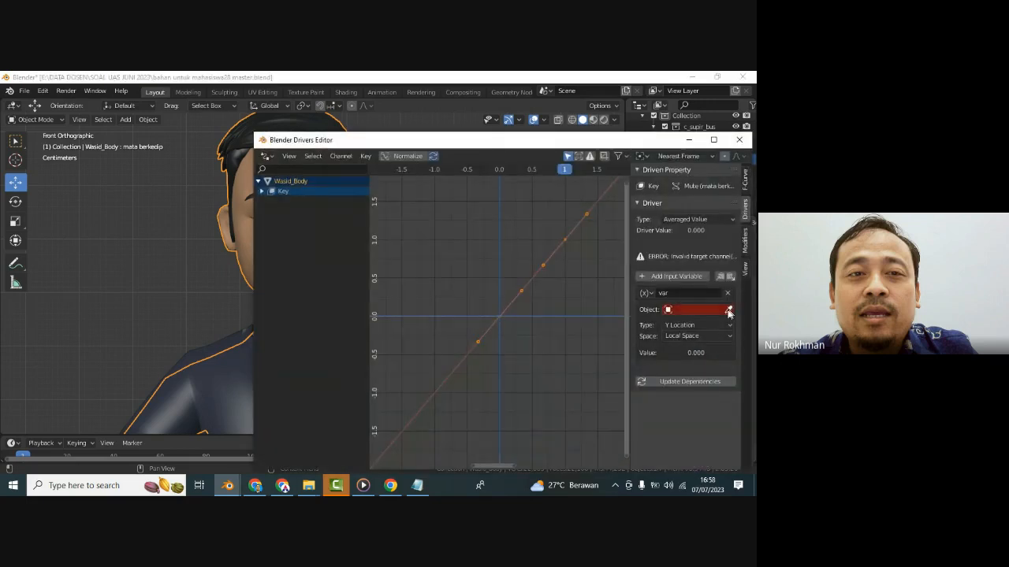
left_click(704, 309)
left_click(661, 348)
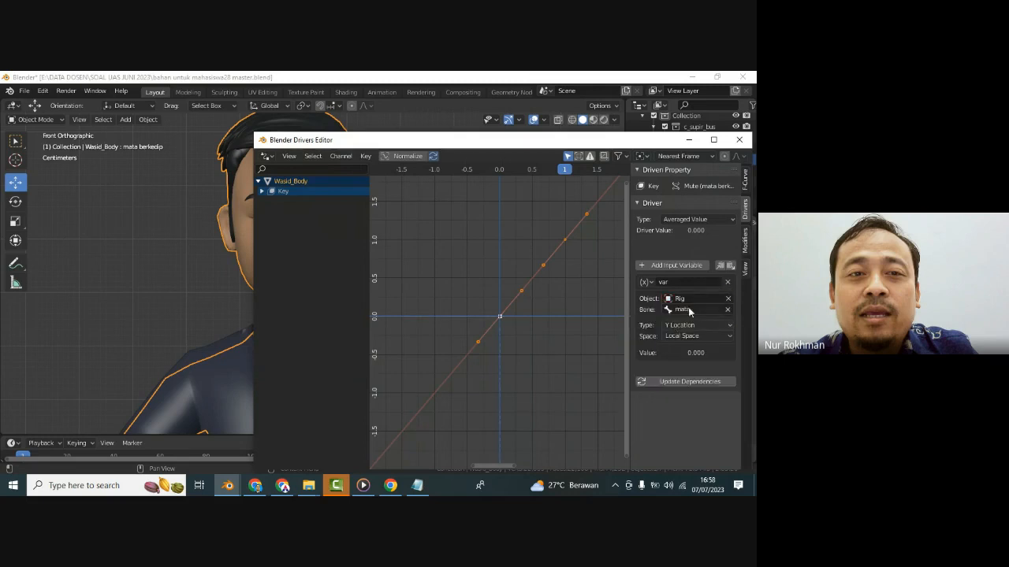
- Reassign bone mata to the driver variable, keep it in Local Space, and close the Drivers Editor
left_click(674, 311)
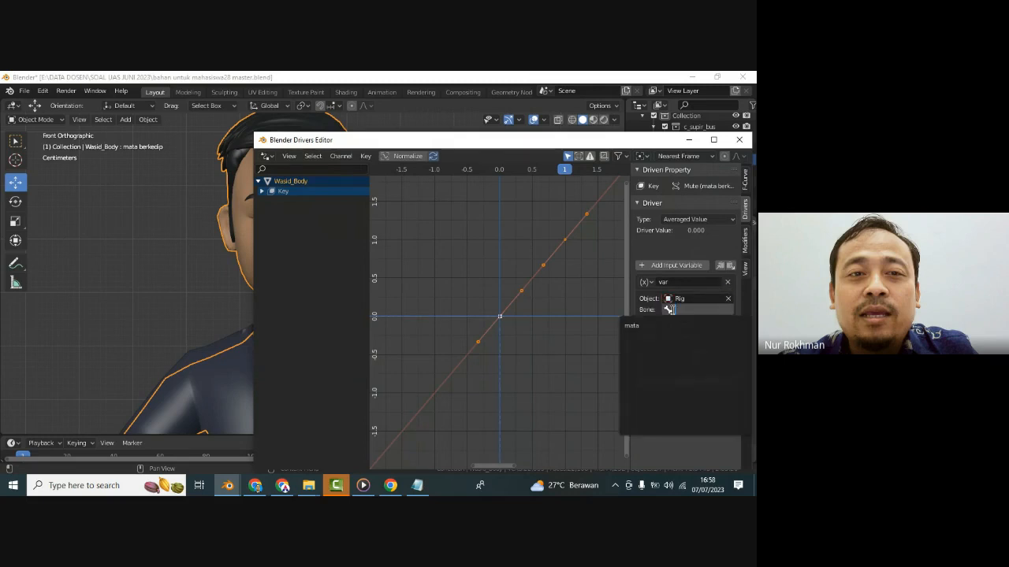
left_click(642, 326)
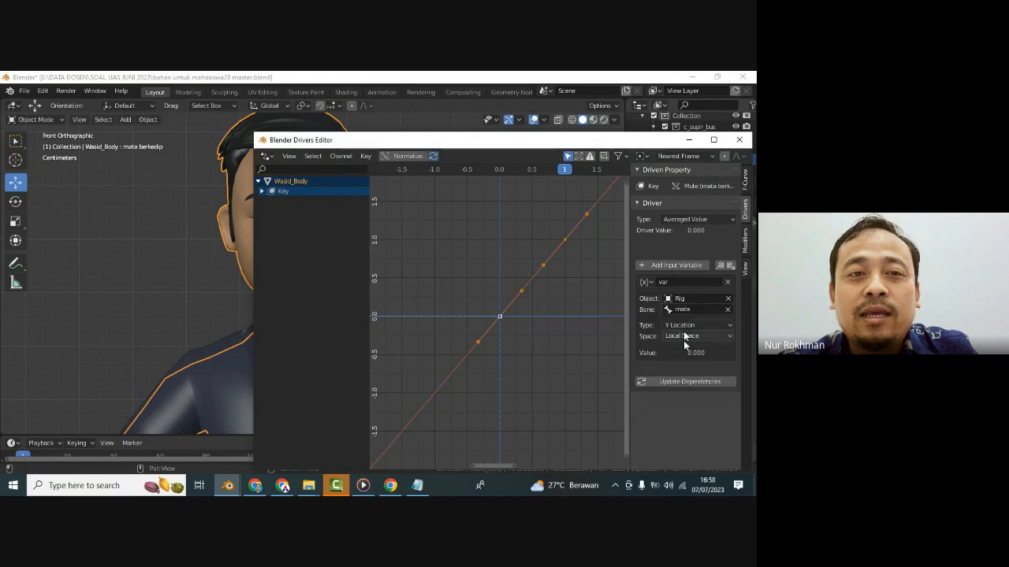
left_click(677, 337)
left_click(678, 339)
left_click(738, 139)
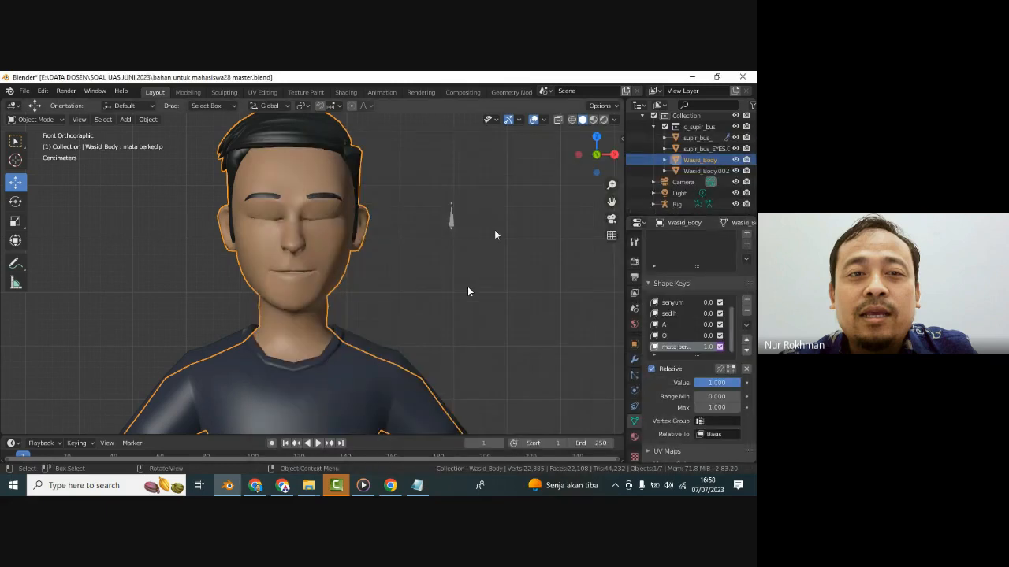
- Try moving the Rig slightly upward in Object Mode, undo the move, and save the file
left_click(36, 120)
left_click(52, 132)
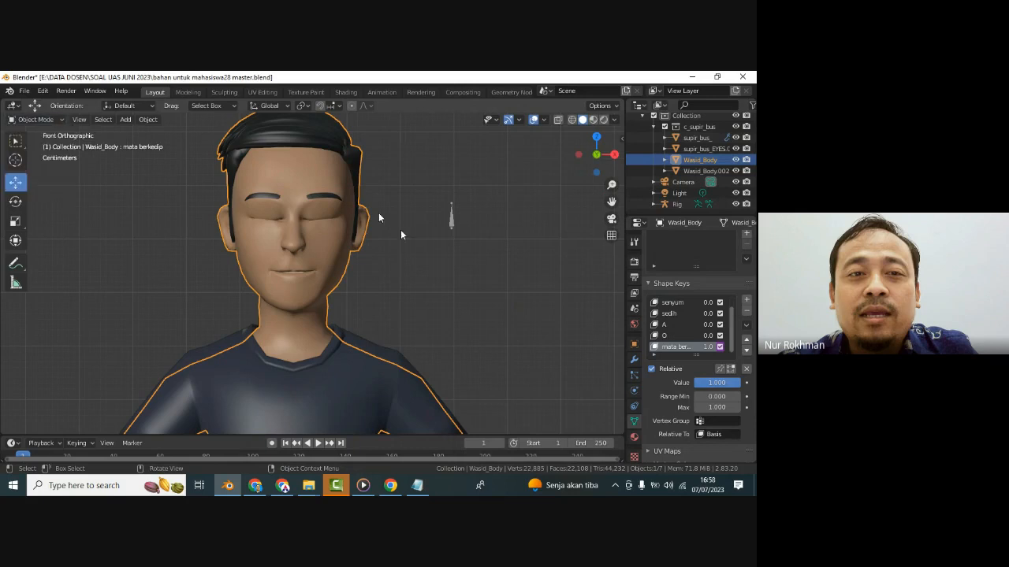
left_click(452, 216)
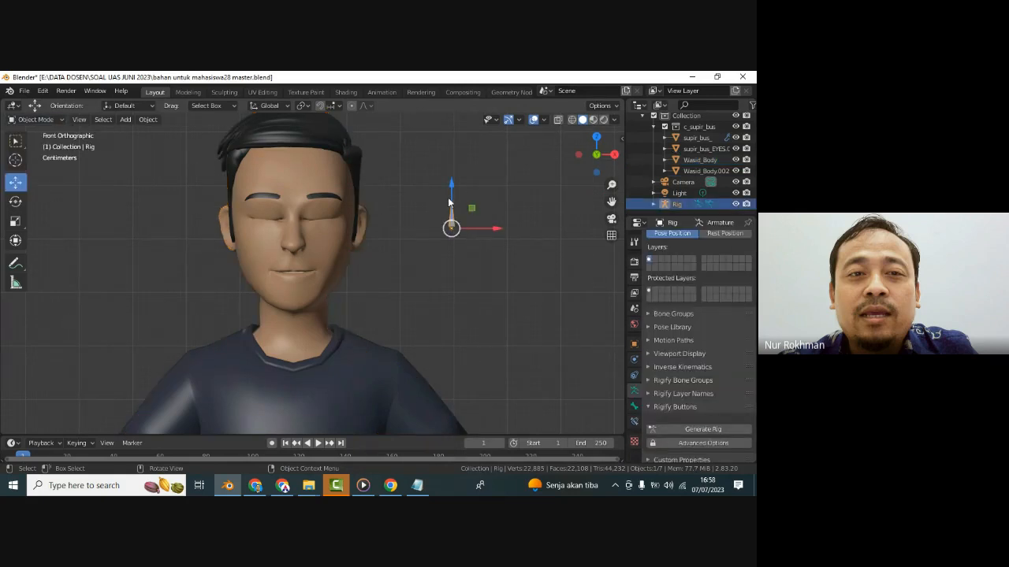
left_click_drag(454, 184, 459, 200)
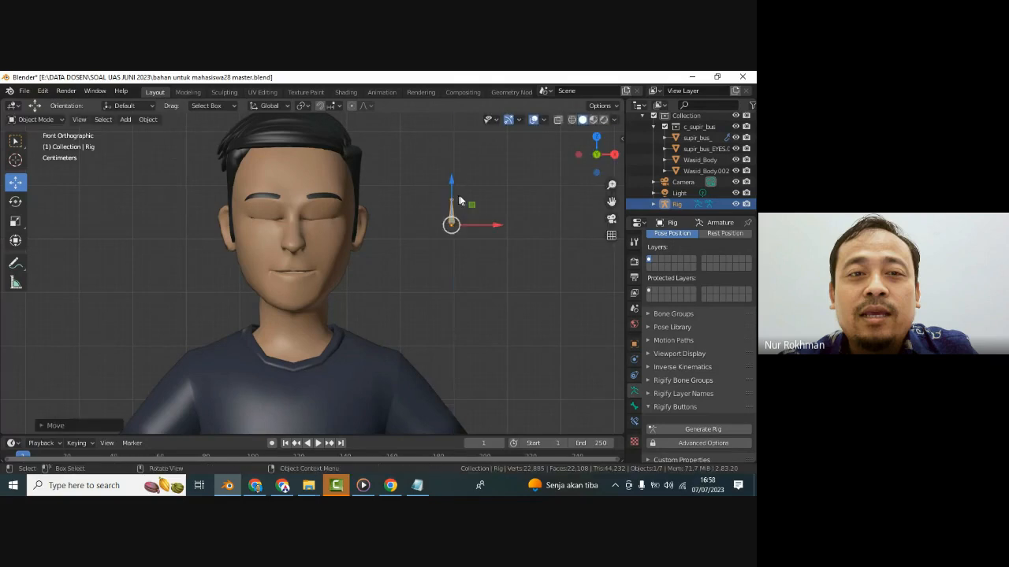
key("ctrl+z")
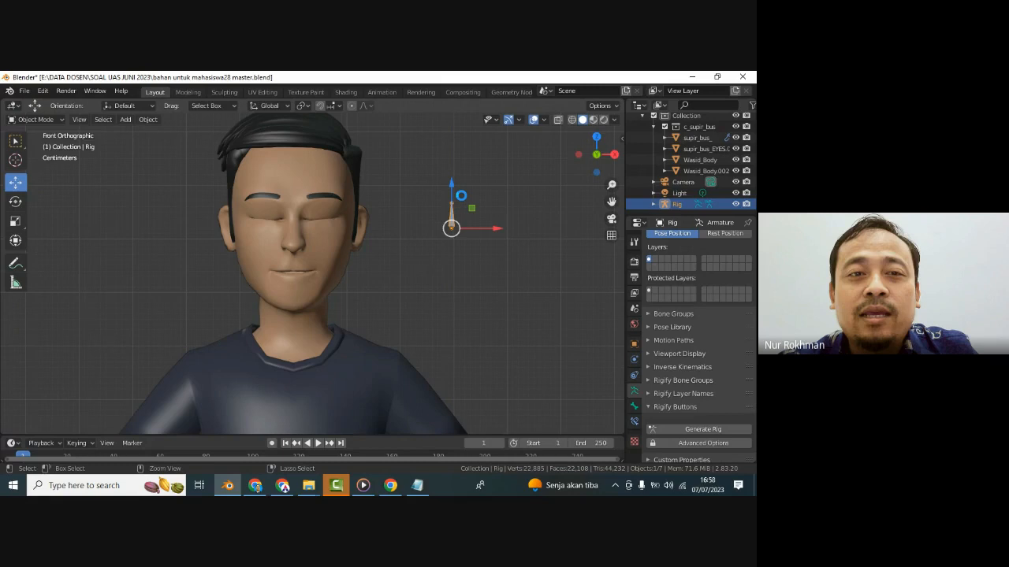
key("ctrl+s")
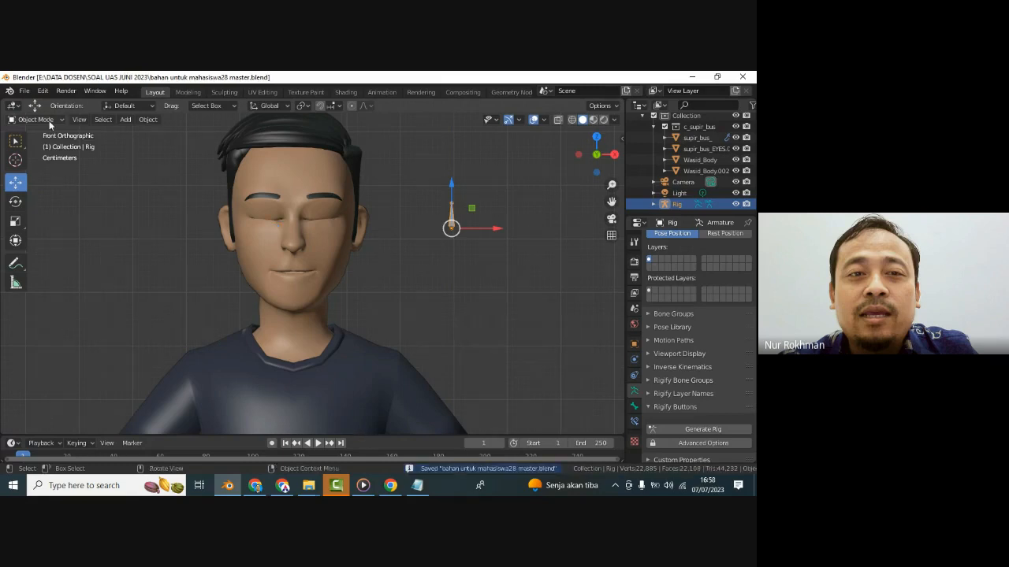
- Test the eyelids by moving bone mata upward in the Rig's Pose Mode, and undo the move
left_click(49, 121)
left_click(49, 160)
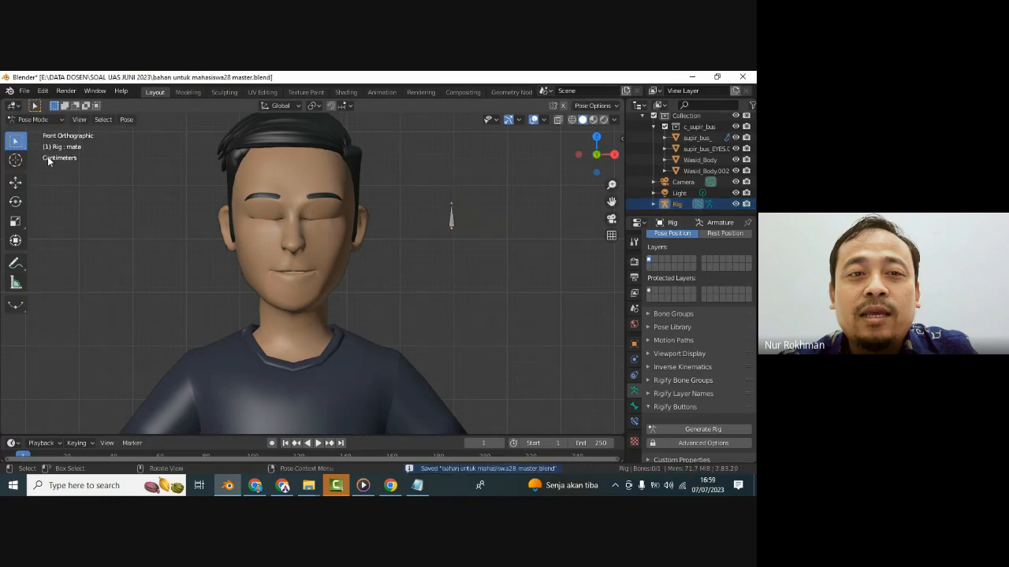
left_click(448, 223)
scroll(446, 222, "down", 2)
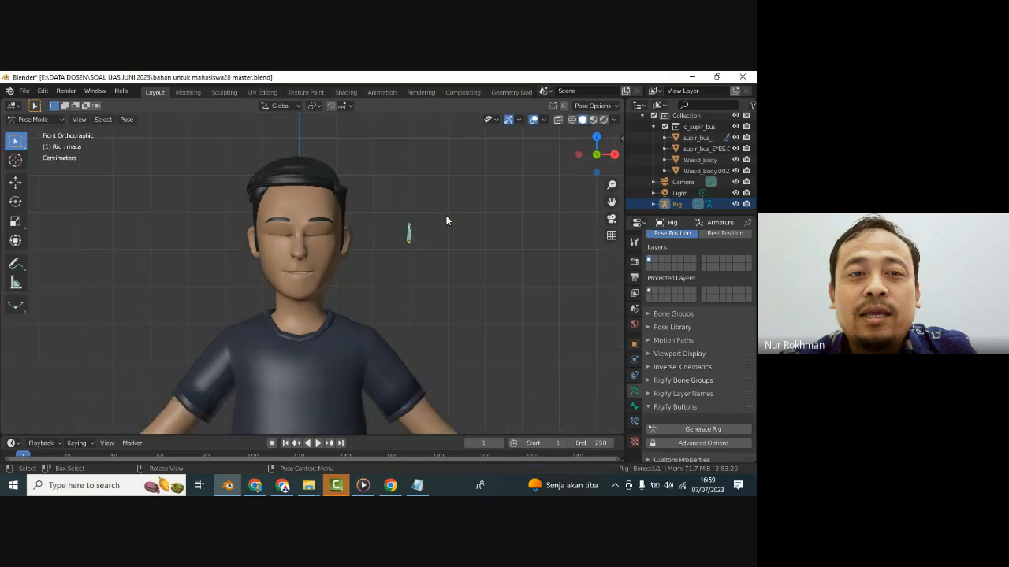
left_click(15, 183)
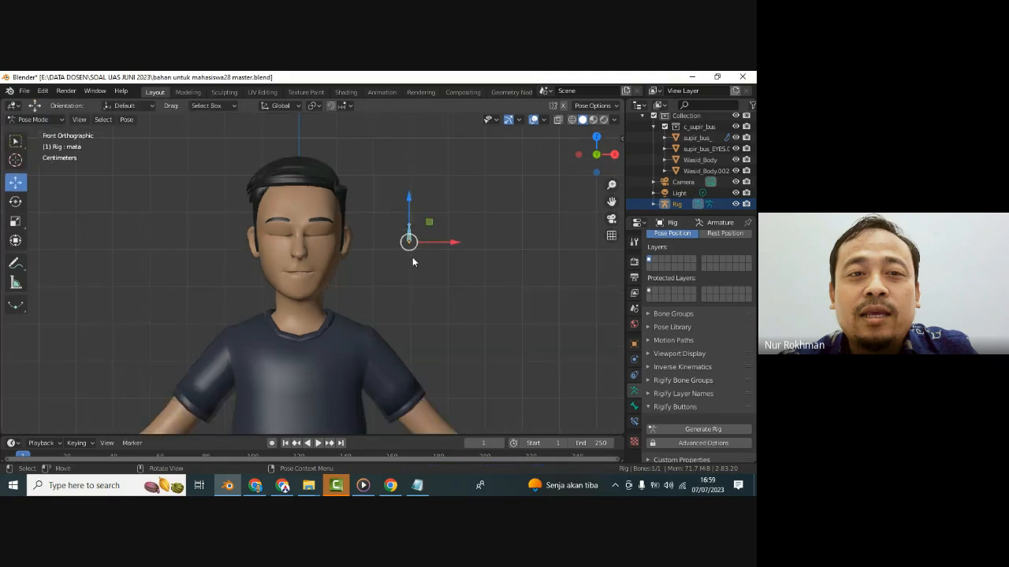
left_click_drag(404, 225, 408, 183)
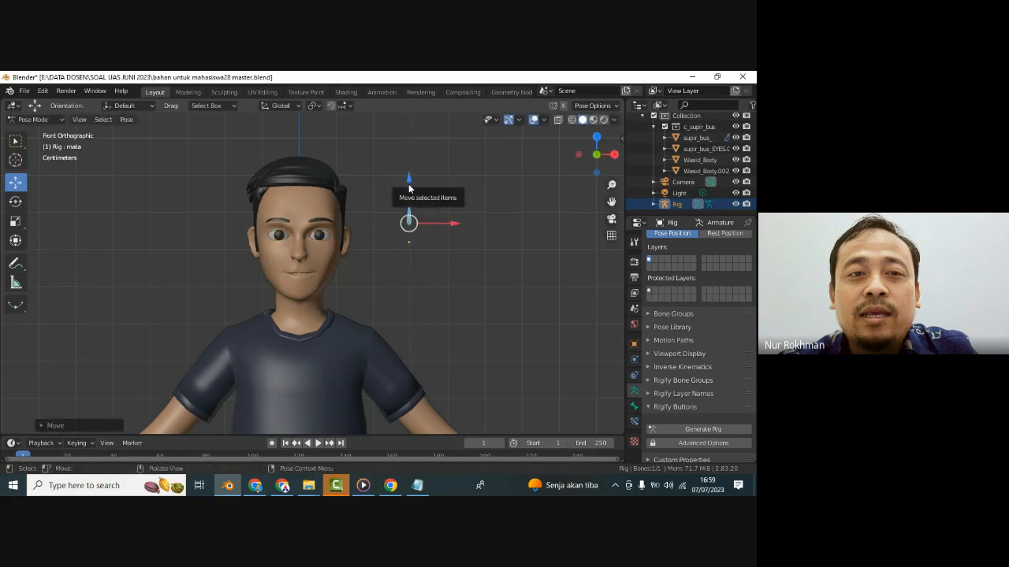
key("ctrl+z")
scroll(460, 243, "up", 2)
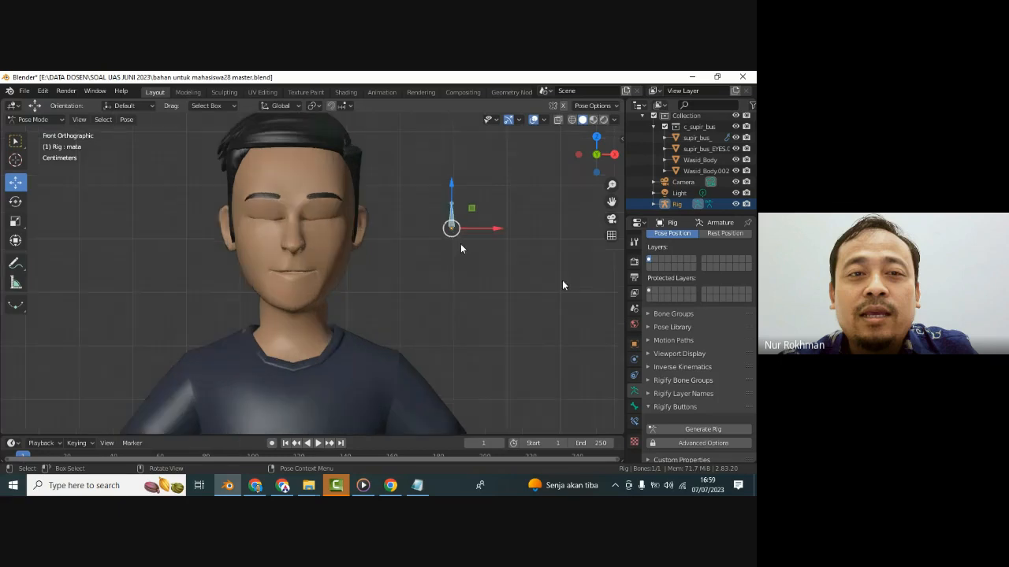
- Deselect the bone, return to Object Mode and select Wasid_Body
left_click(305, 244)
left_click(31, 119)
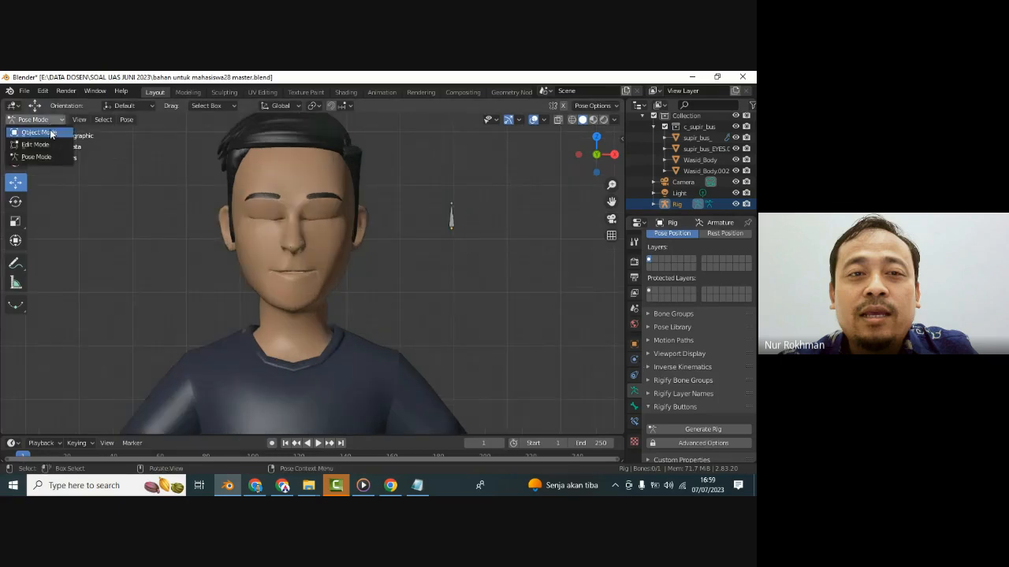
left_click(50, 129)
left_click(294, 233)
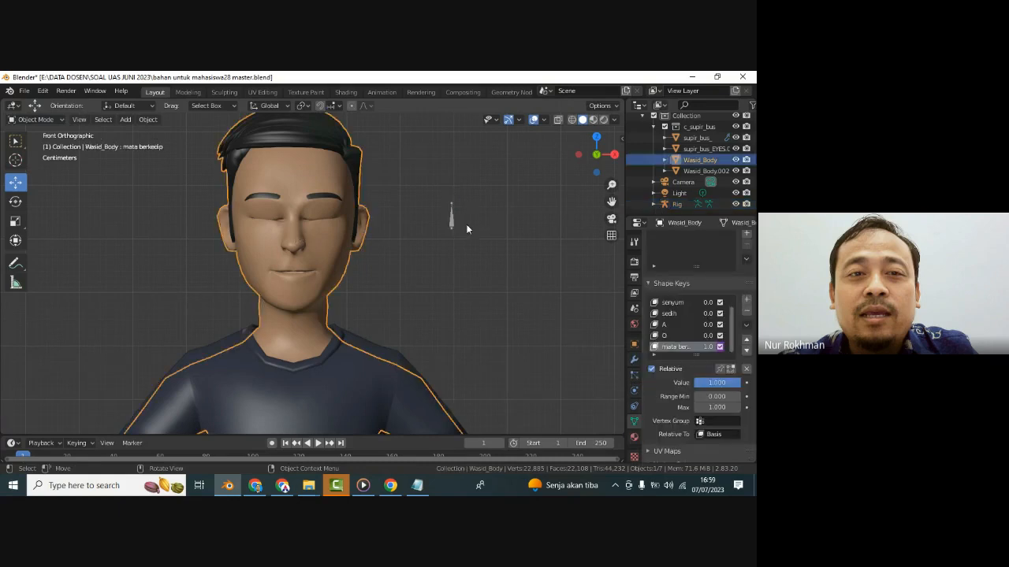
- Select the Rig and try raising bone mata once more in Pose Mode
left_click(451, 224)
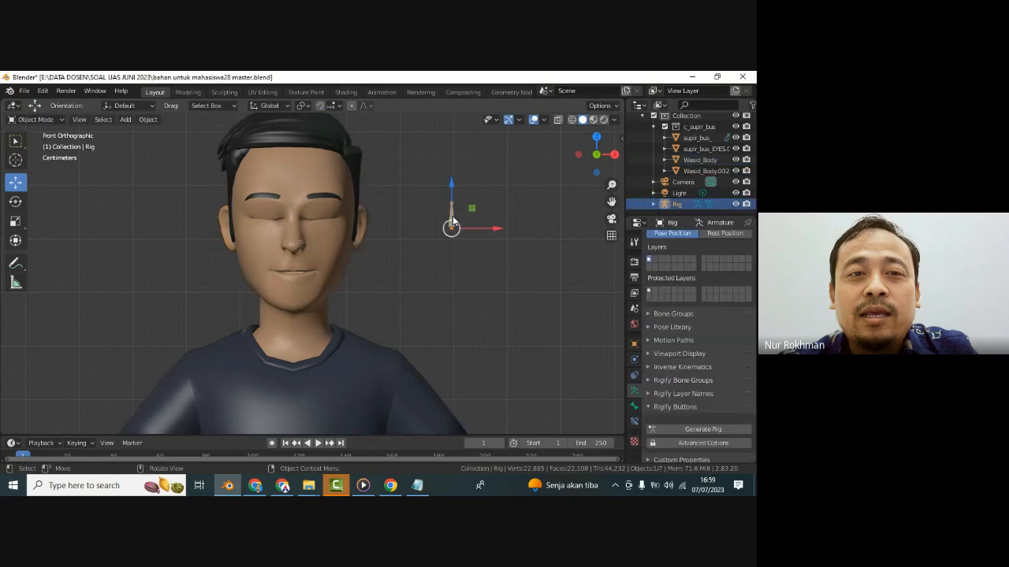
left_click(33, 119)
left_click(48, 156)
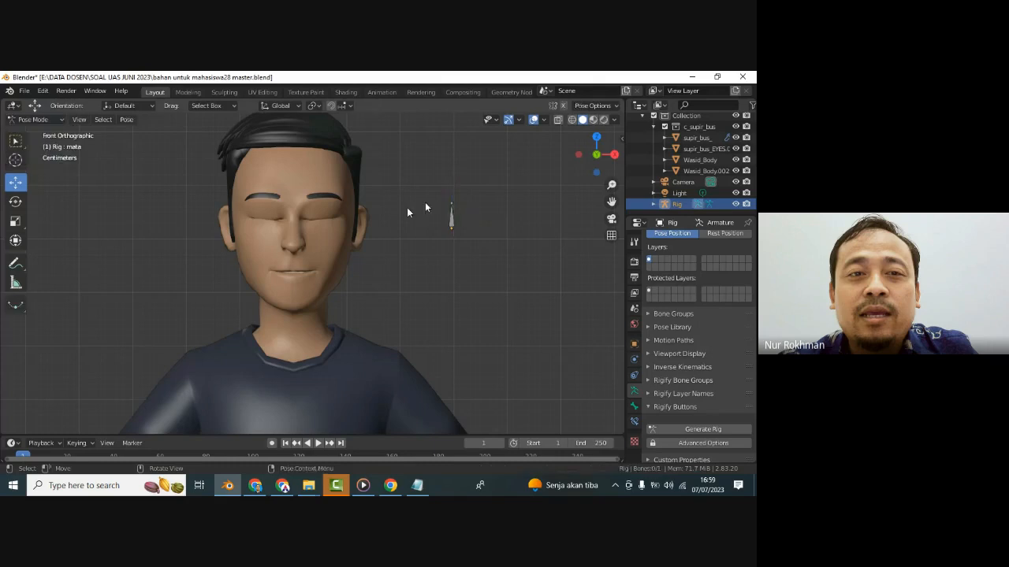
left_click(454, 189)
left_click_drag(454, 190, 457, 180)
right_click(457, 181)
left_click(344, 249)
- Return to Object Mode, select Wasid_Body and delete the mute driver from the "mata berkedip" shape key
left_click(29, 119)
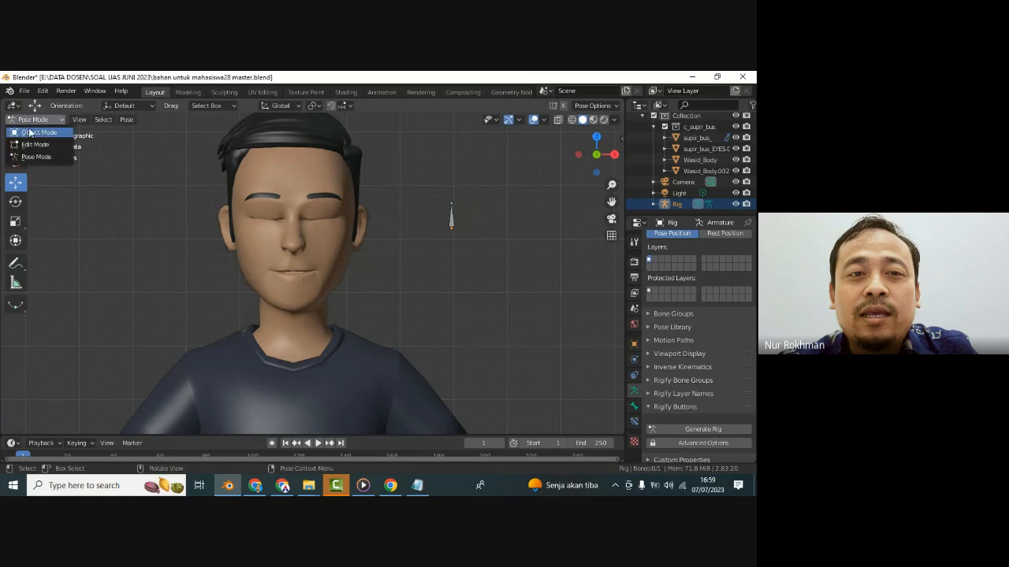
left_click(35, 130)
left_click(298, 238)
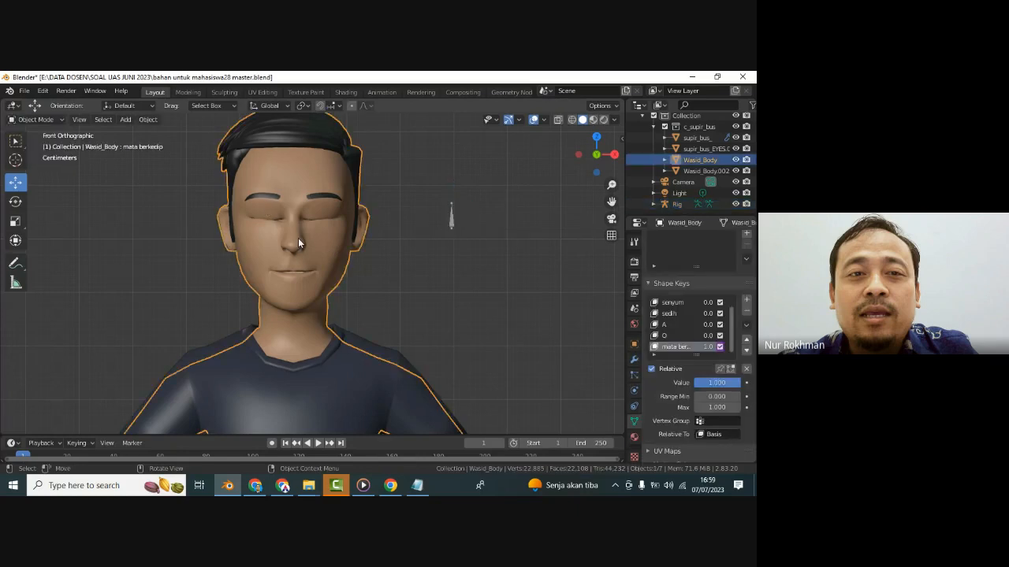
right_click(718, 347)
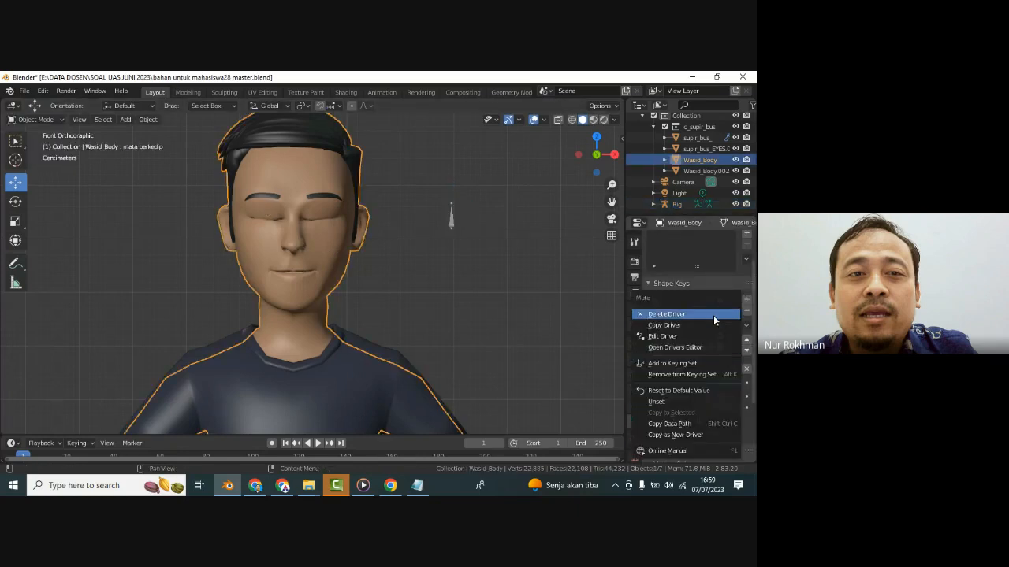
left_click(713, 315)
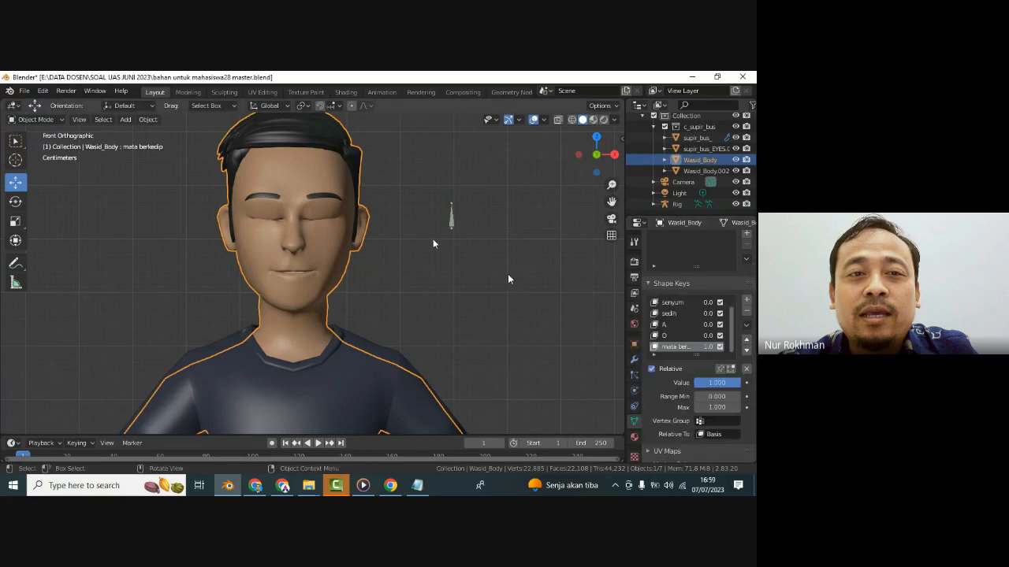
- Reselect Wasid_Body and add a driver to the value of its "mata berkedip" shape key
left_click(448, 238)
left_click(452, 222)
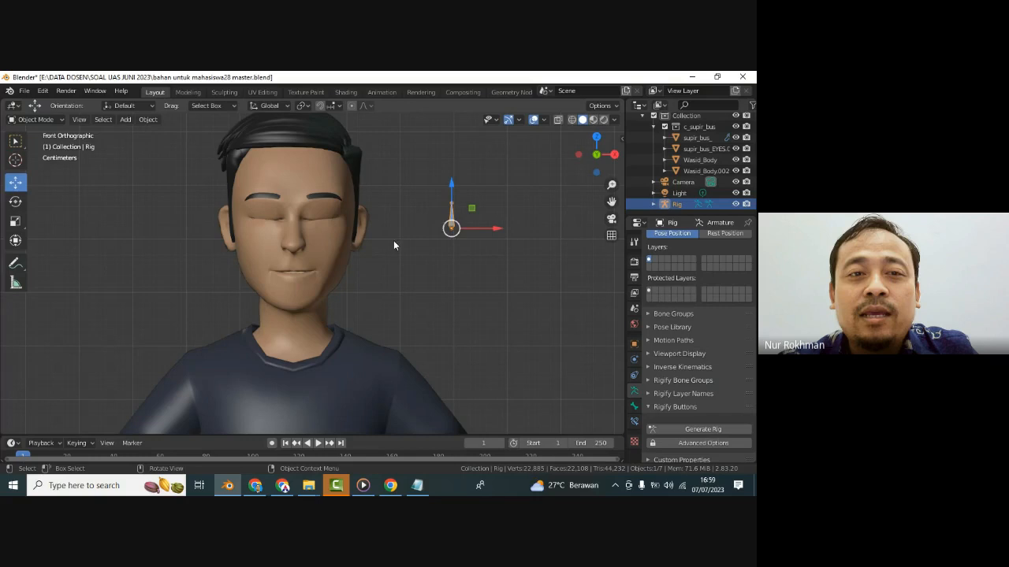
left_click(327, 247)
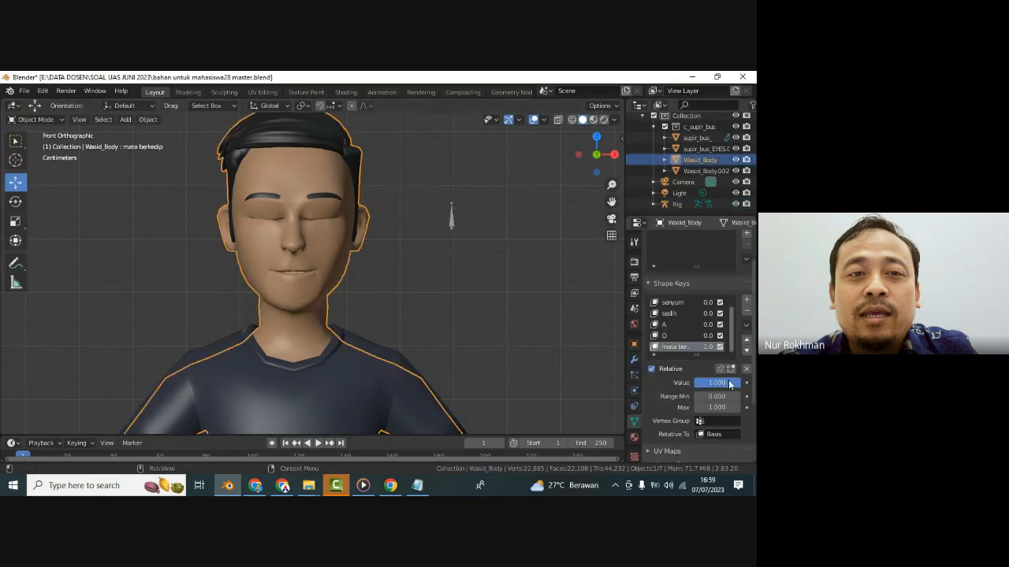
right_click(717, 352)
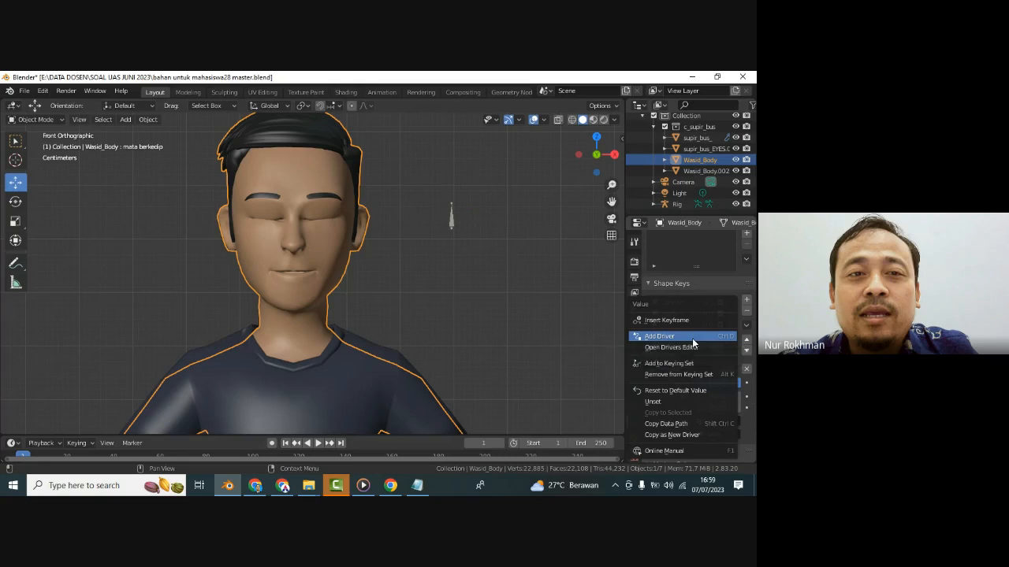
left_click(692, 338)
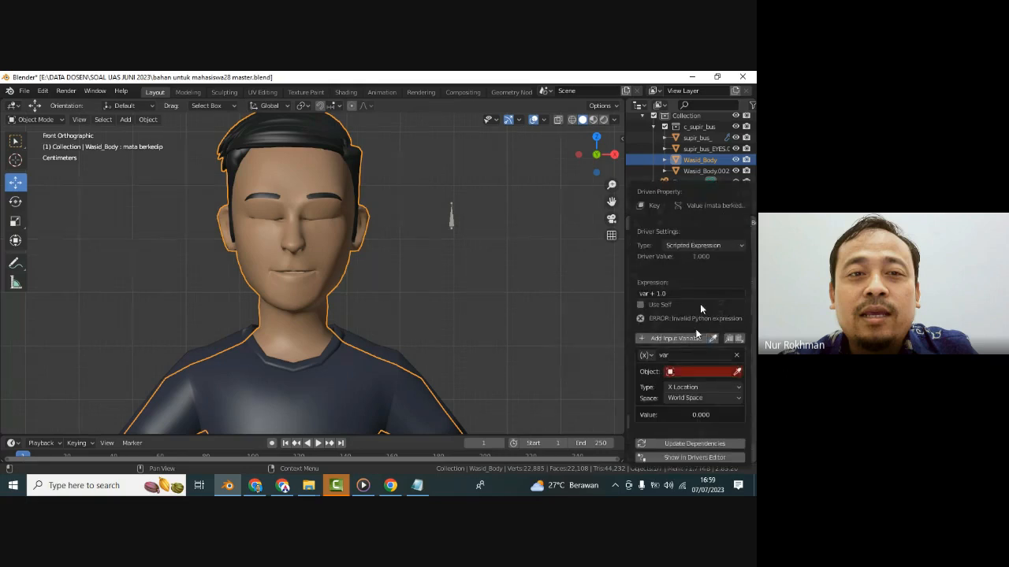
- Target the new driver's variable at object Rig, bone mata
left_click(674, 374)
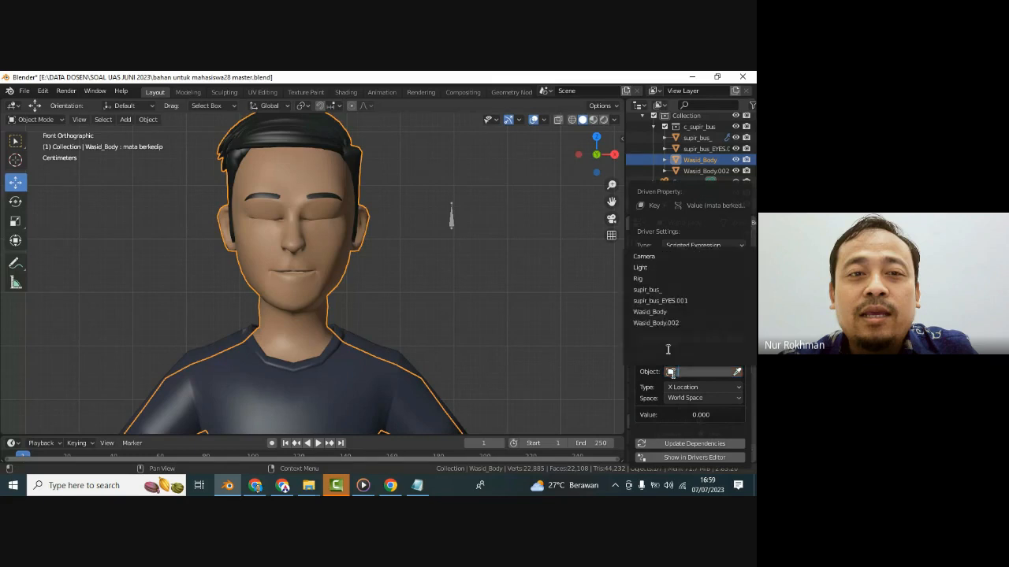
left_click(655, 279)
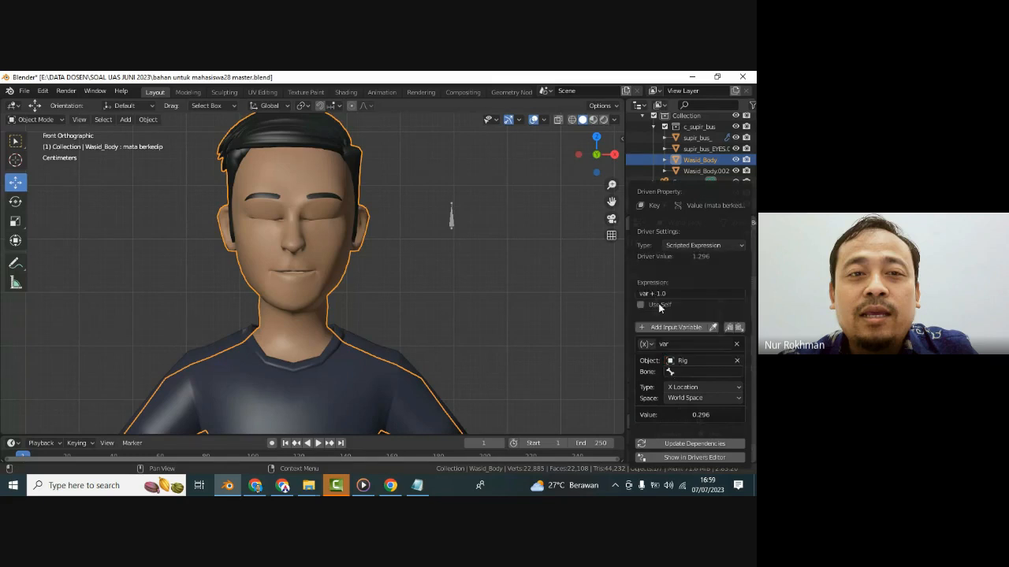
left_click(677, 371)
left_click(658, 257)
- Set the driver variable to Y Location in Local Space
left_click(685, 389)
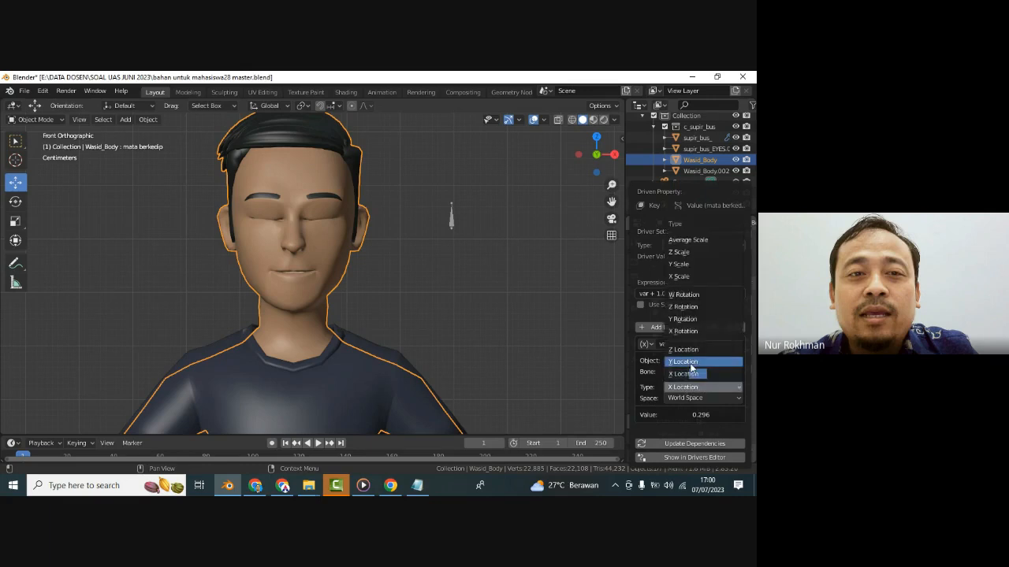
left_click(691, 363)
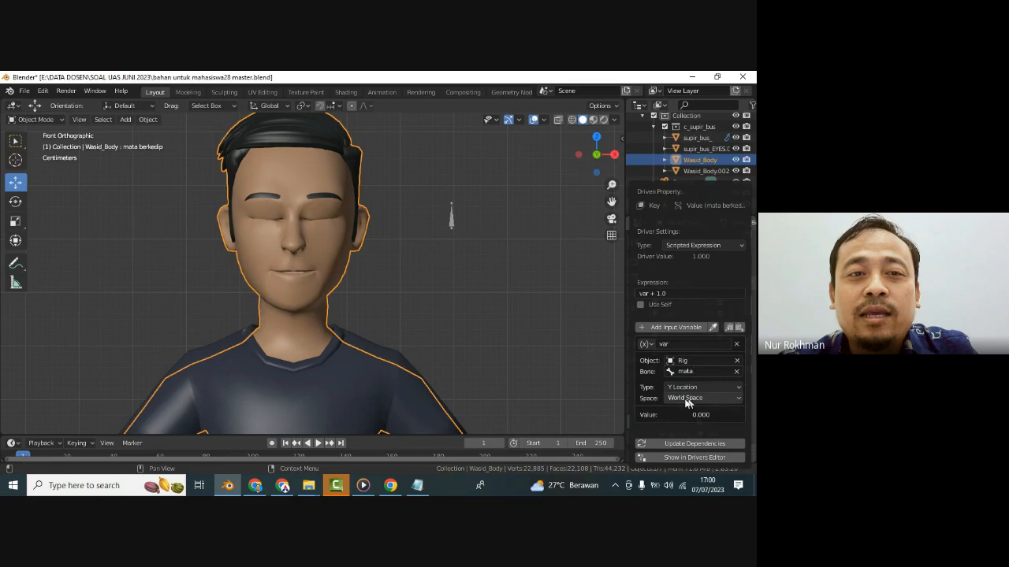
left_click(687, 400)
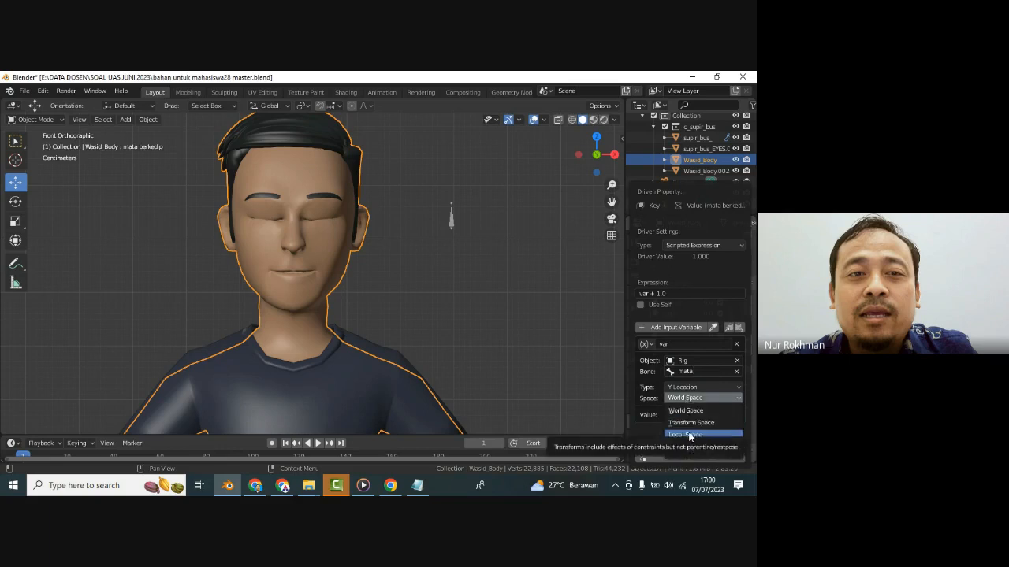
left_click(691, 435)
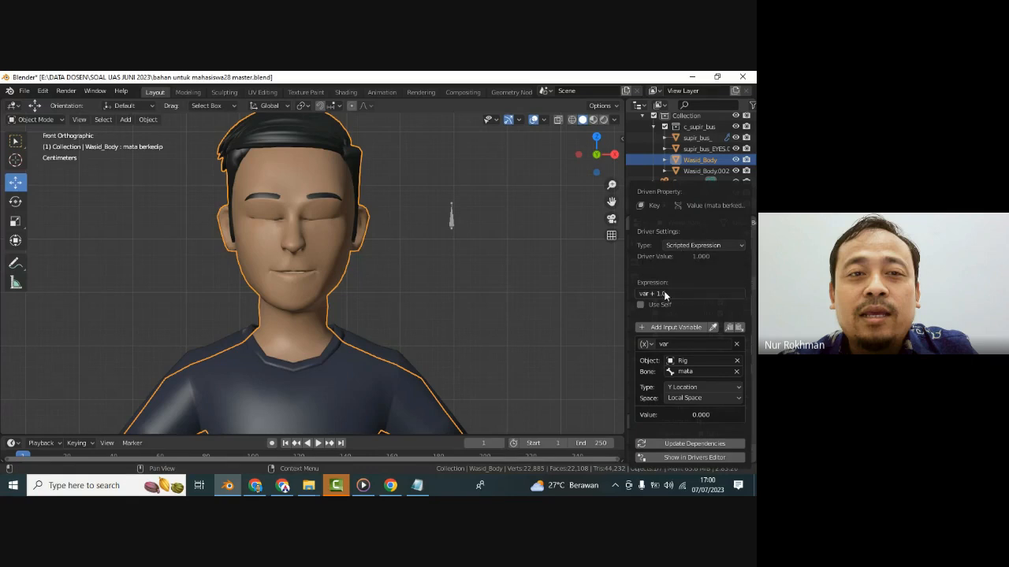
- Set the eye-blink driver's type to Averaged Value
left_click(680, 245)
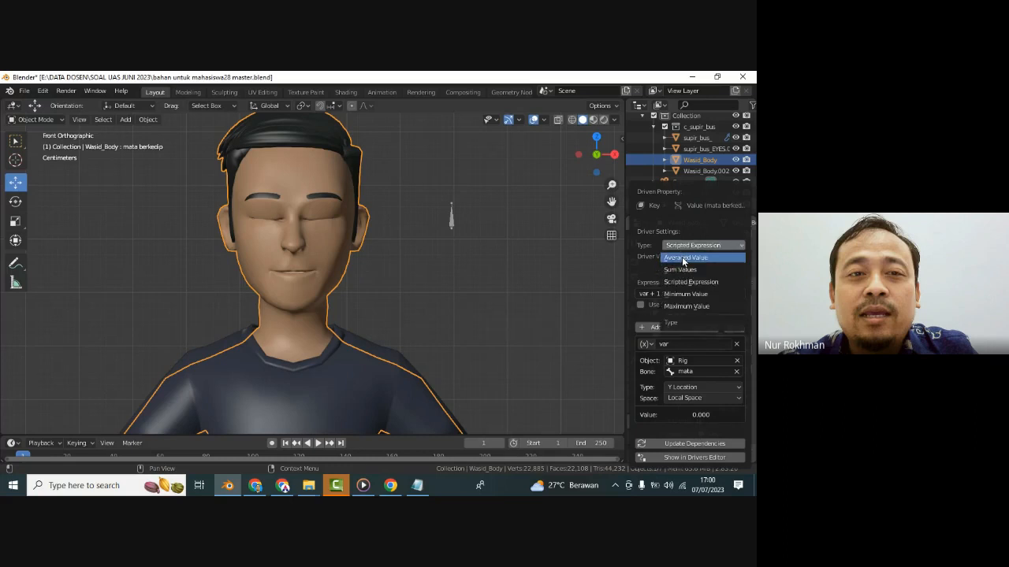
left_click(686, 260)
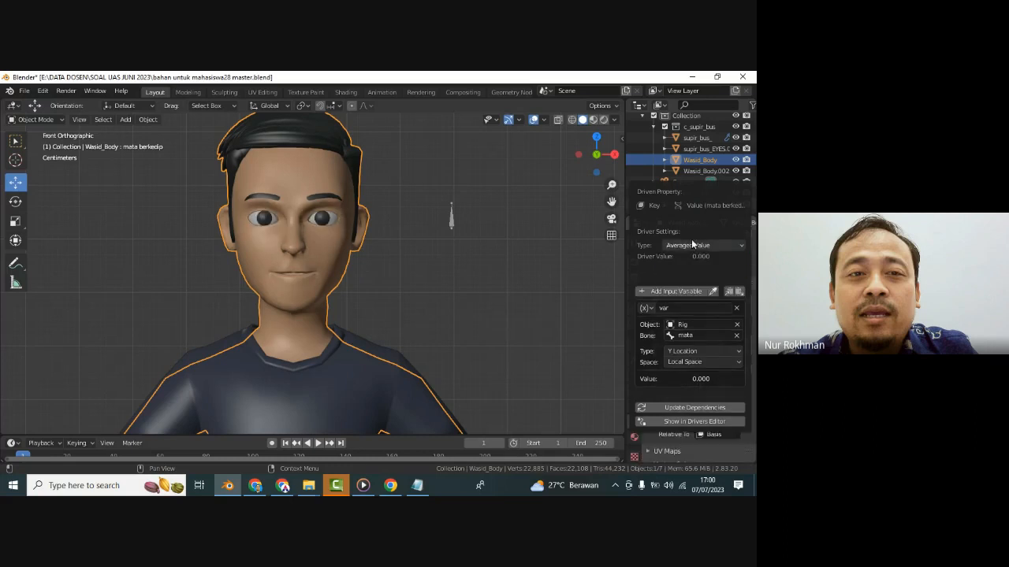
- Put the Rig in Pose Mode, test moving bone mata downwards, undo the move and save the file
left_click(451, 221)
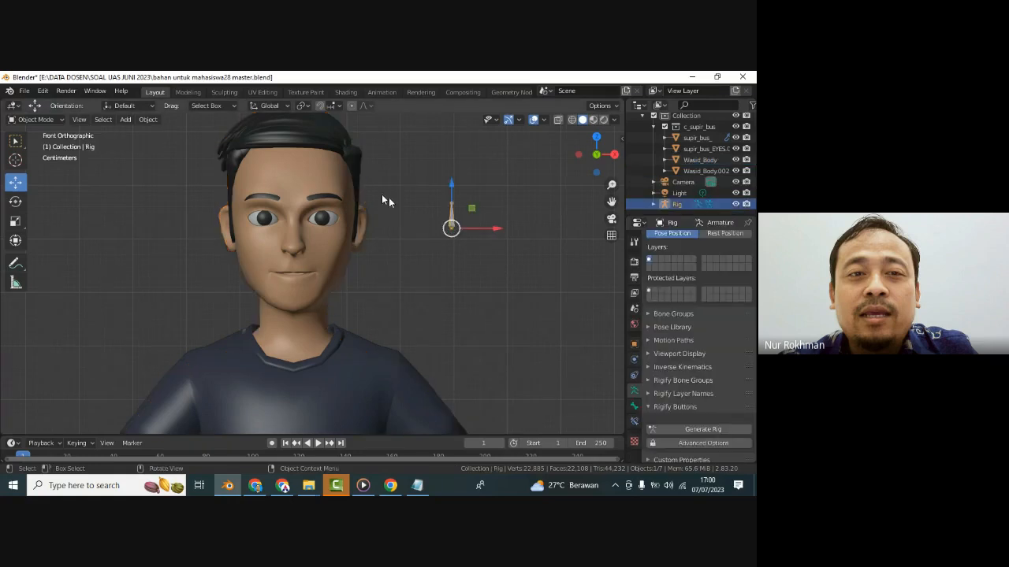
left_click(48, 120)
left_click(48, 159)
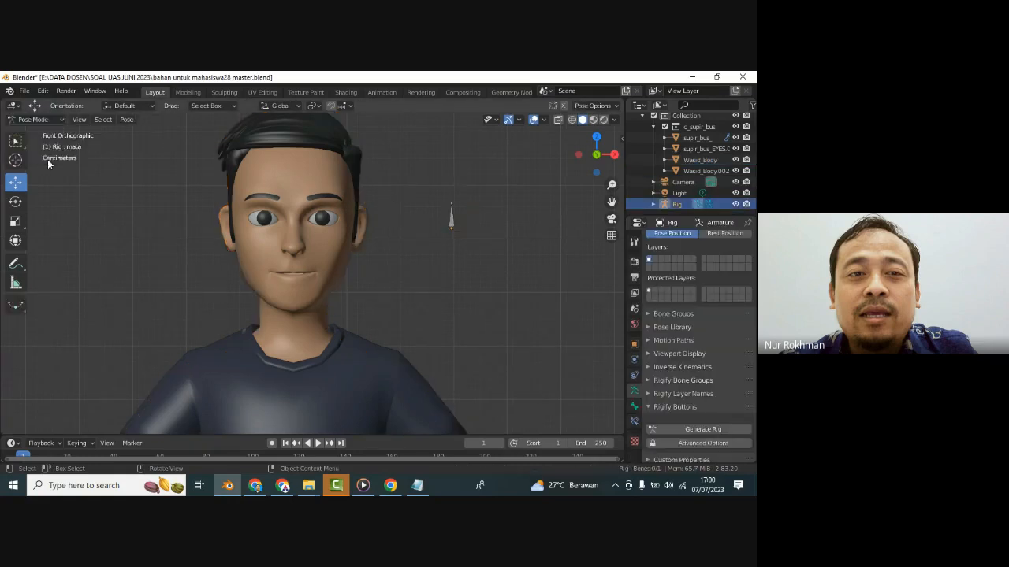
left_click(451, 214)
left_click_drag(454, 197, 454, 233)
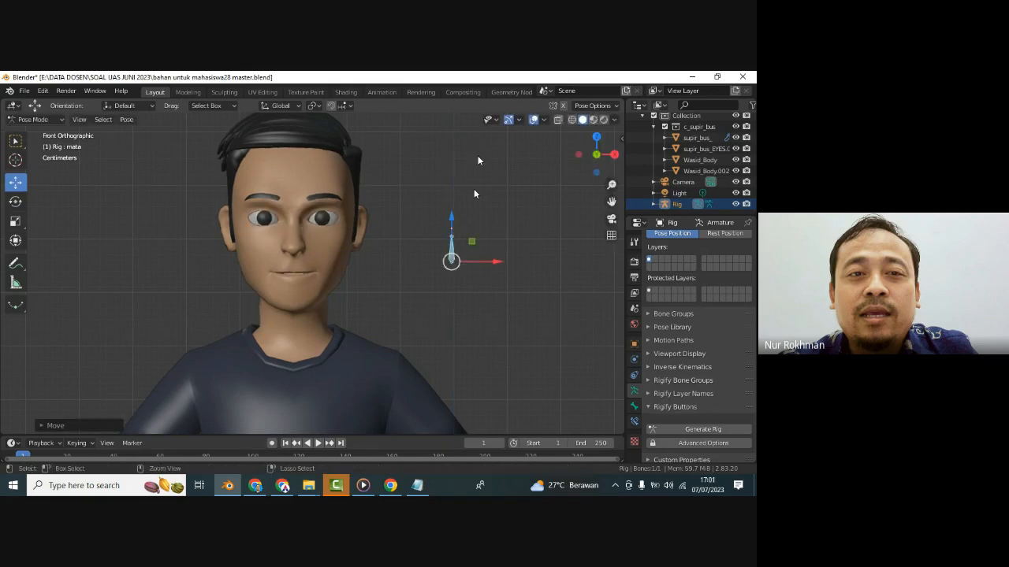
key("ctrl+z")
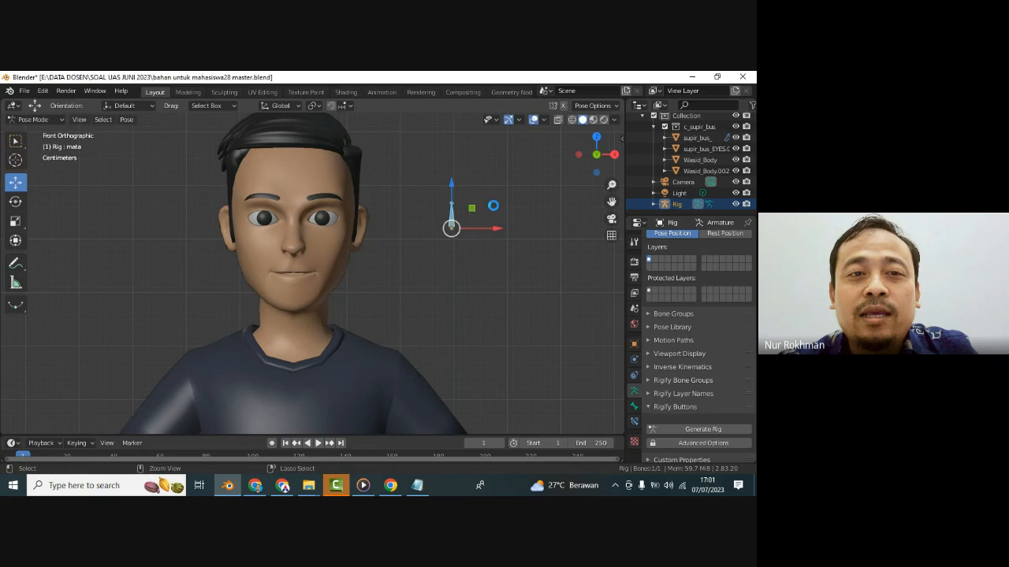
key("ctrl+s")
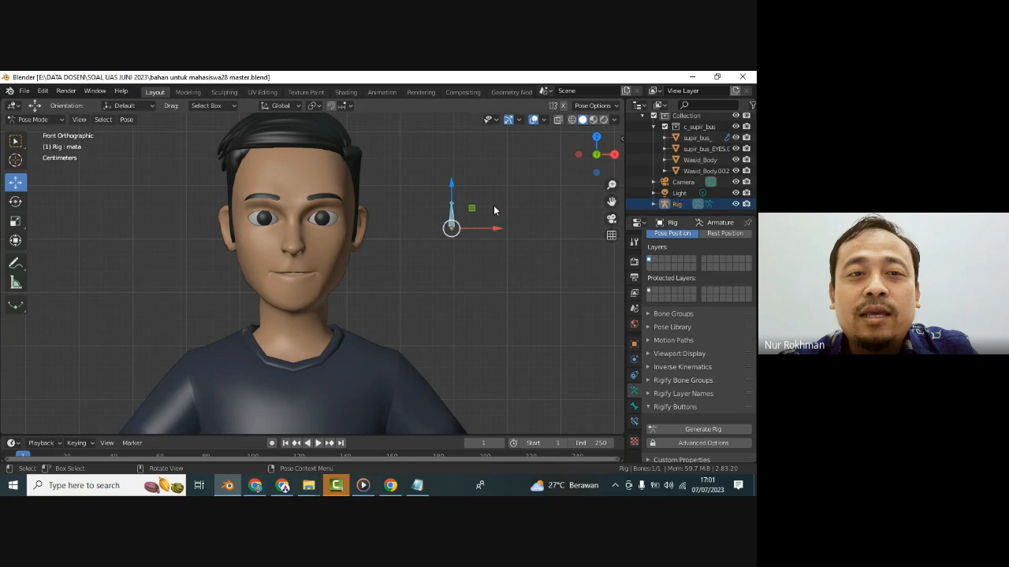
- Return to Object Mode, try moving the Rig vertically, undo the move and save the file
left_click(37, 120)
left_click(39, 131)
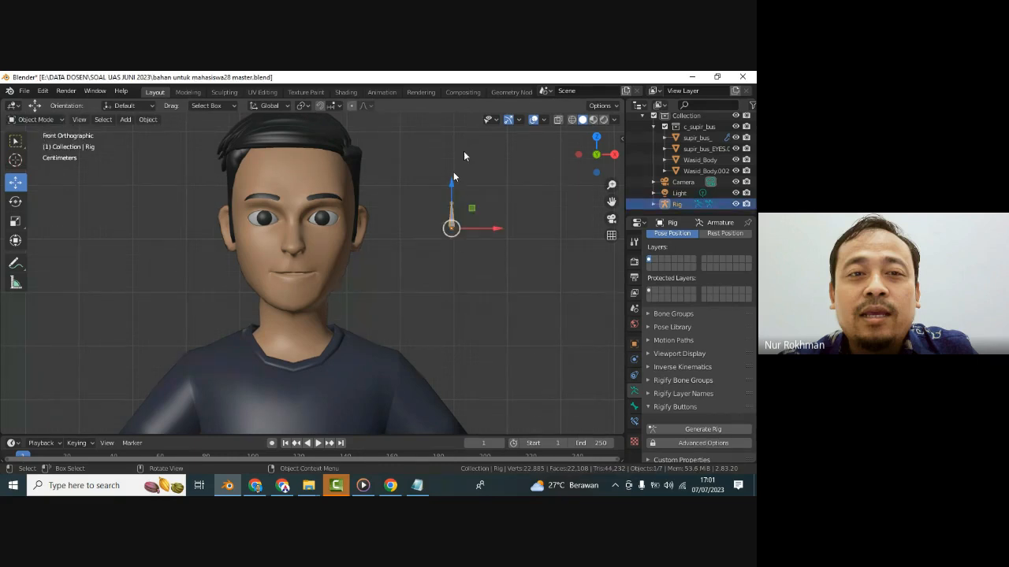
left_click_drag(453, 183, 454, 181)
key("ctrl+z")
key("ctrl+s")
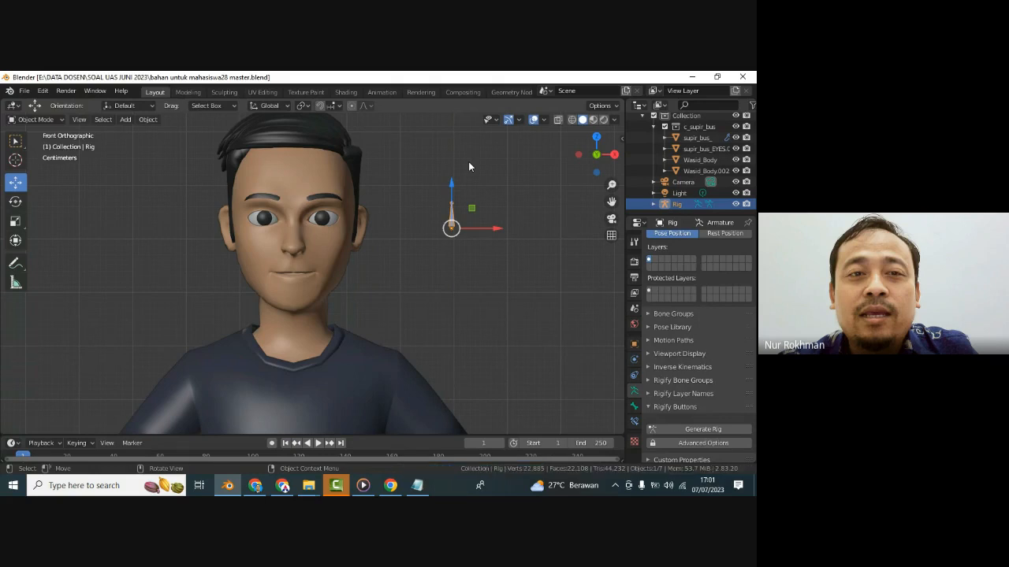
key("ctrl+s")
left_click_drag(456, 184, 456, 186)
key("ctrl+s")
- Put the Rig back in Pose Mode, lower bone mata to a local Y location of about -0.39, and save
left_click(54, 119)
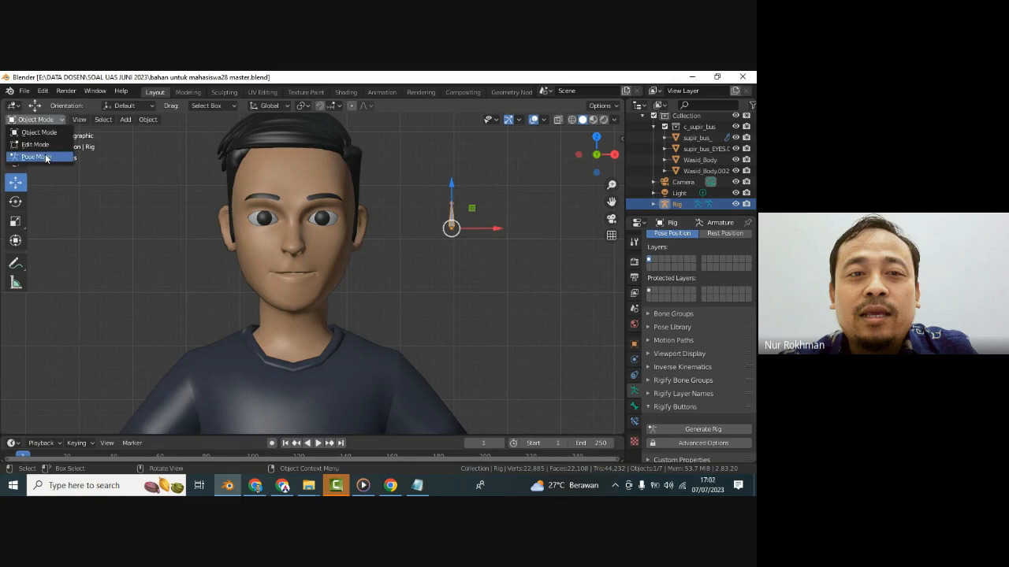
left_click(44, 158)
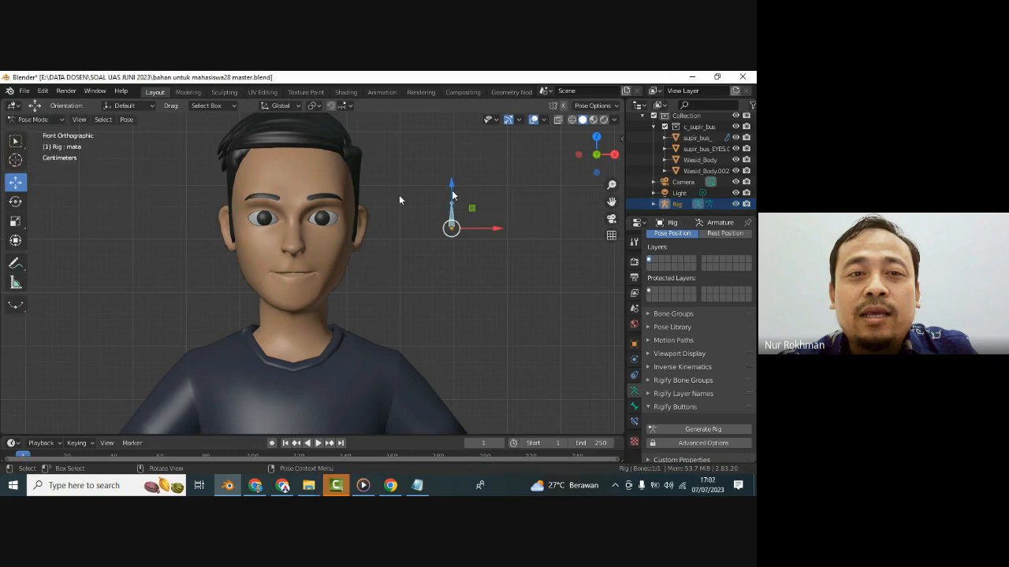
left_click_drag(452, 190, 473, 189)
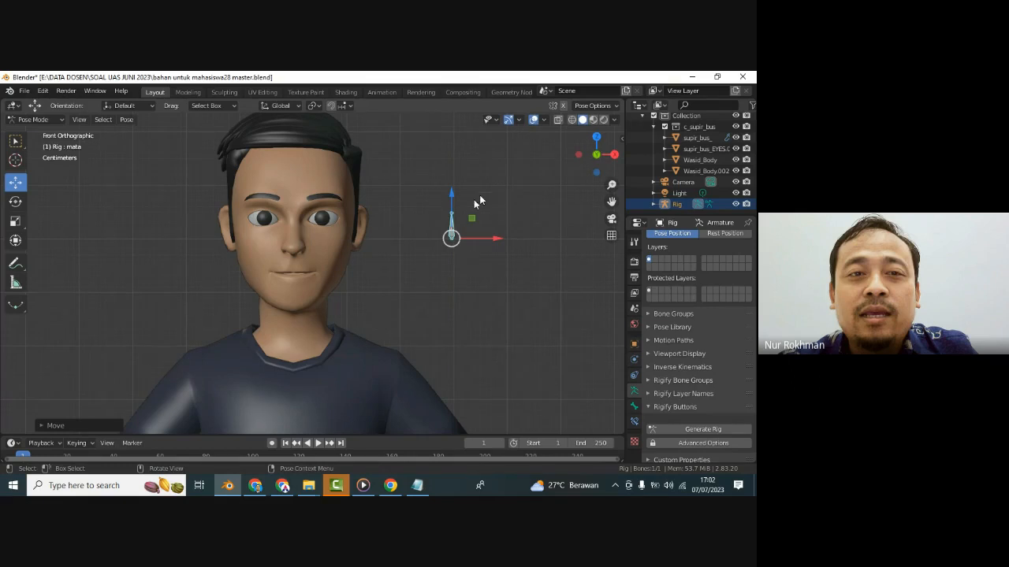
key("ctrl+s")
- Review item 4, Driver / Controller, in the Notepad outline, and return to Blender to save the file
left_click(416, 484)
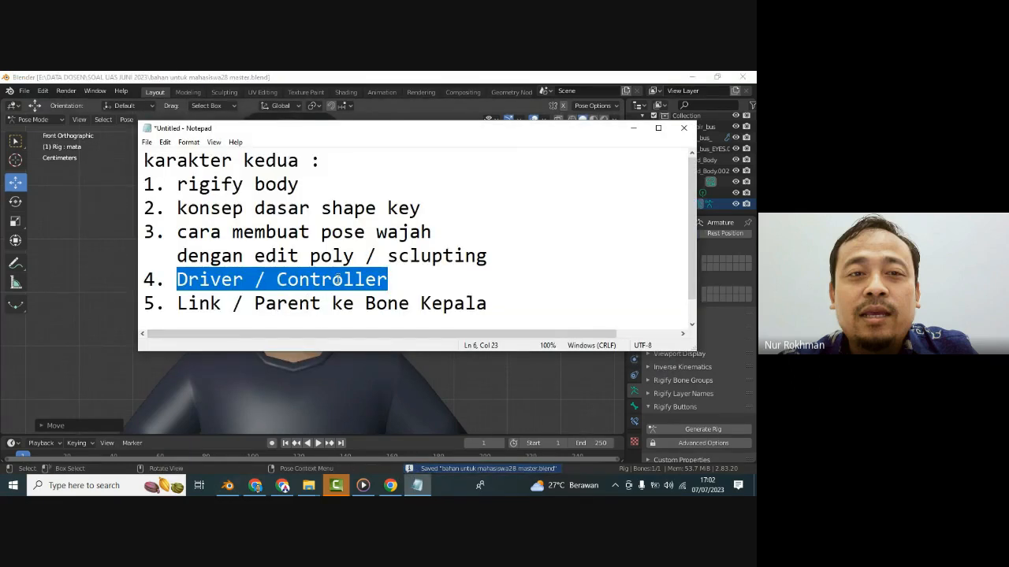
left_click(337, 279)
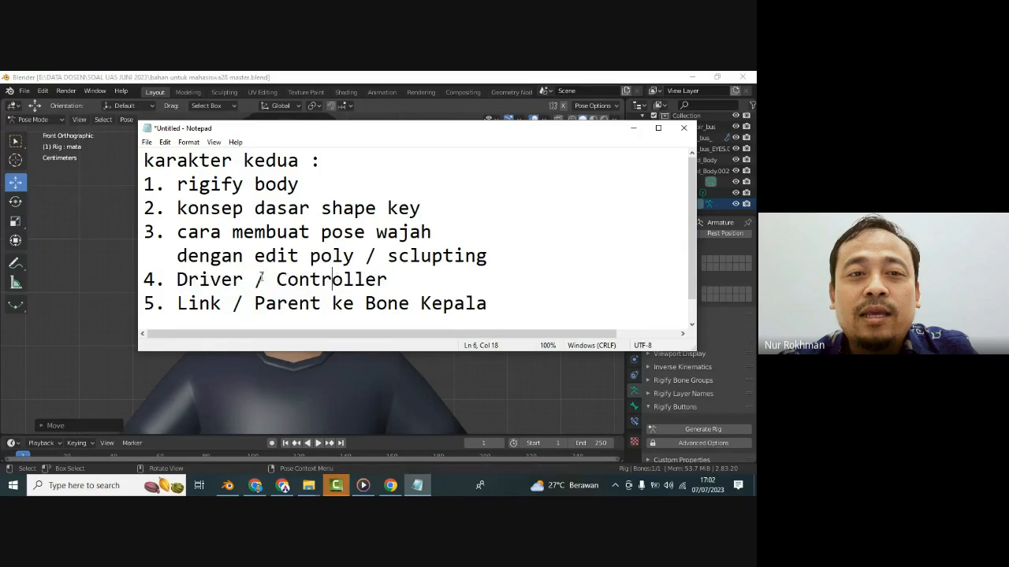
left_click_drag(255, 279, 386, 273)
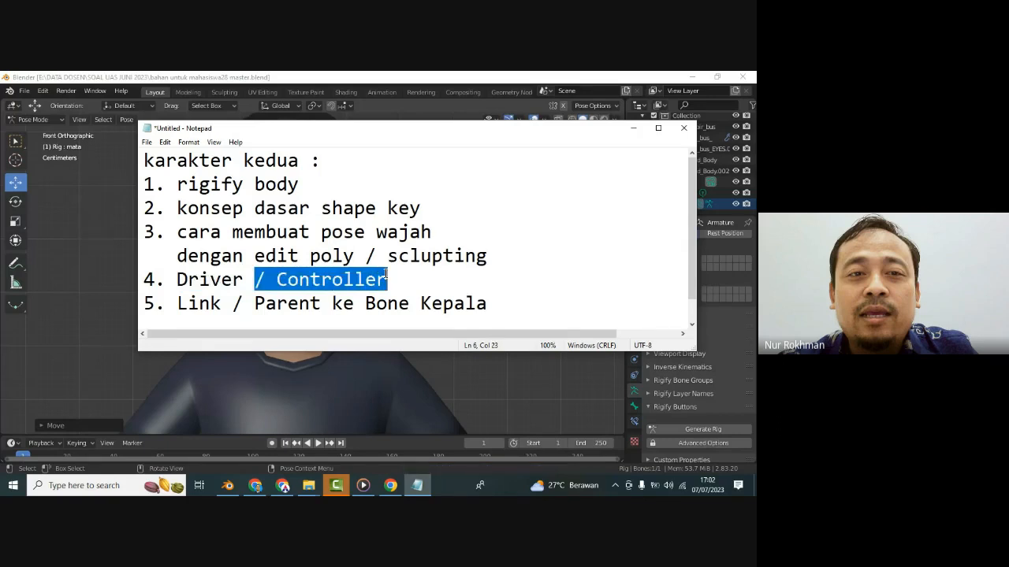
left_click(634, 130)
key("ctrl+s")
- Reselect bone mata, try moving it sideways and rotating it, and undo both changes
left_click(468, 264)
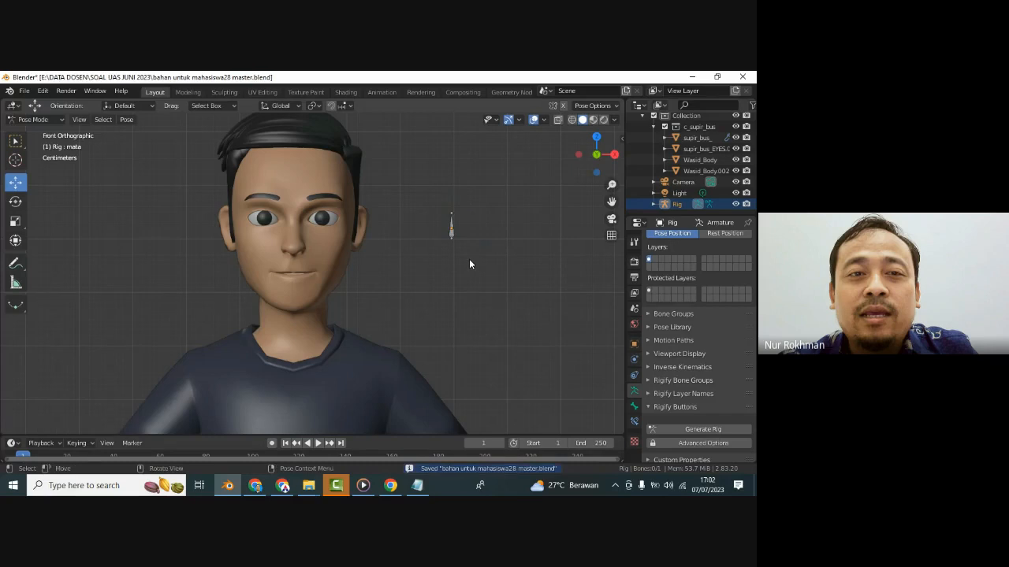
left_click(451, 232)
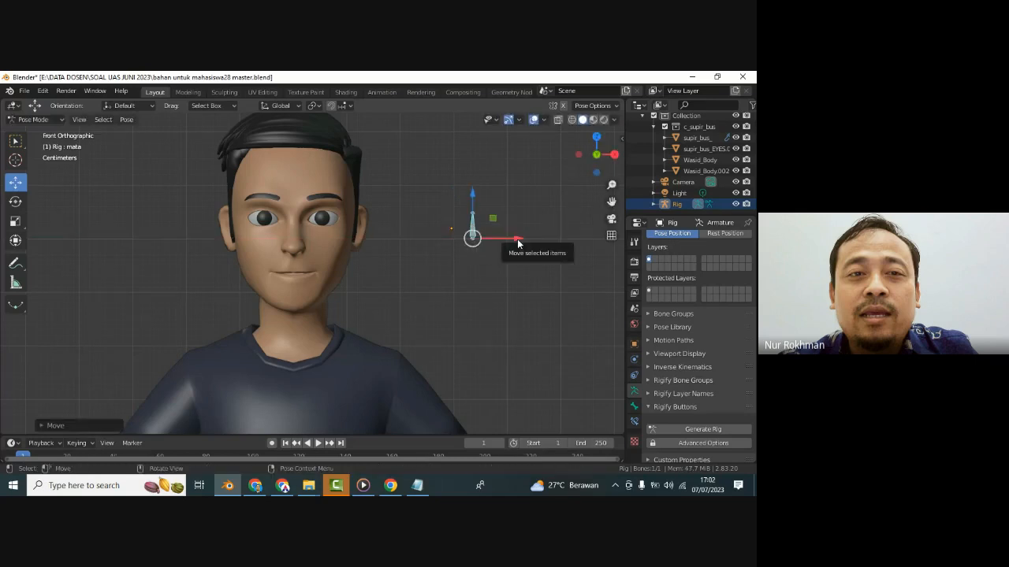
key("r")
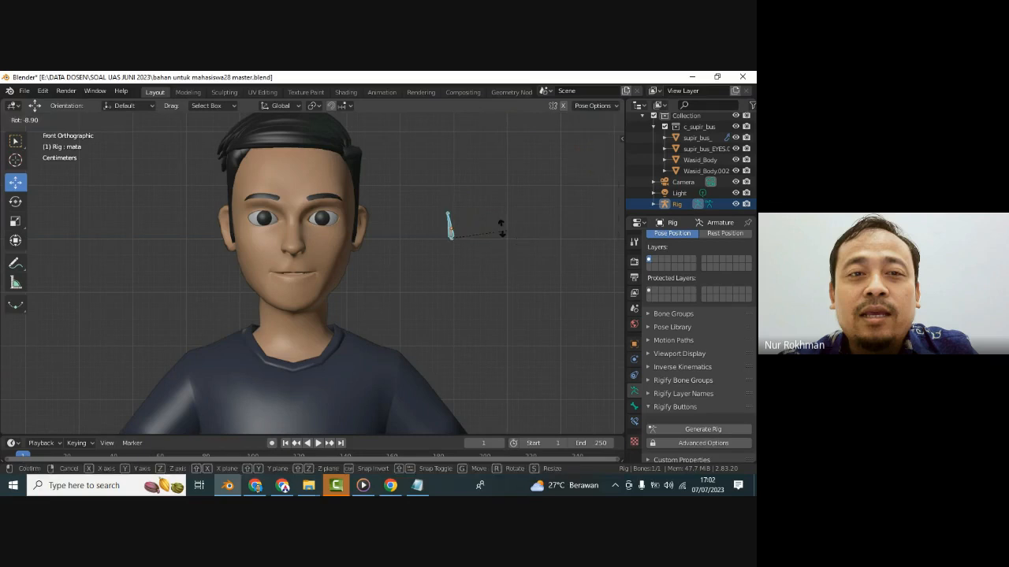
left_click(513, 223)
key("ctrl+z")
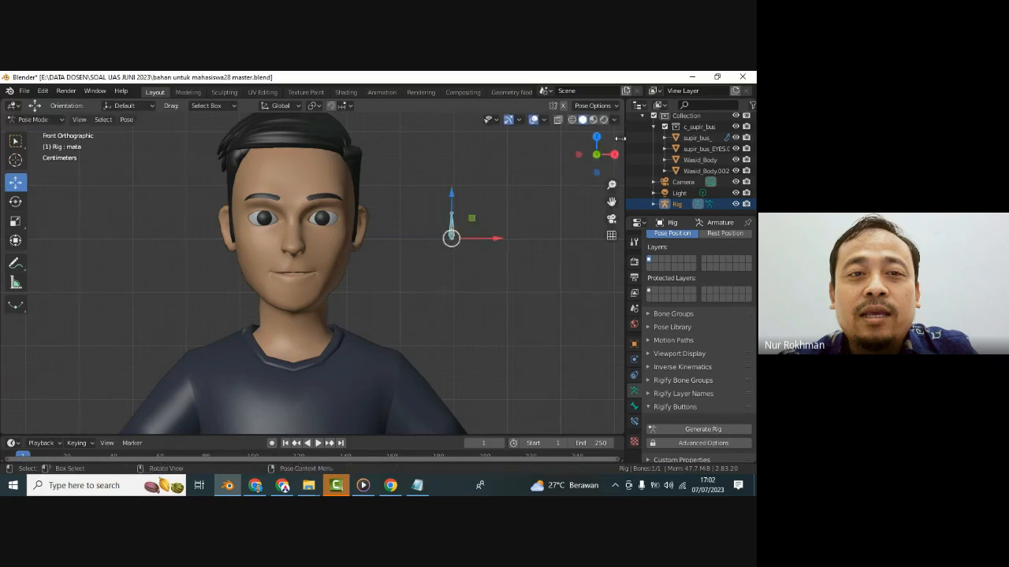
- Show bone mata's transform properties, try rotating the bone and undo the rotation
left_click_drag(620, 138, 538, 152)
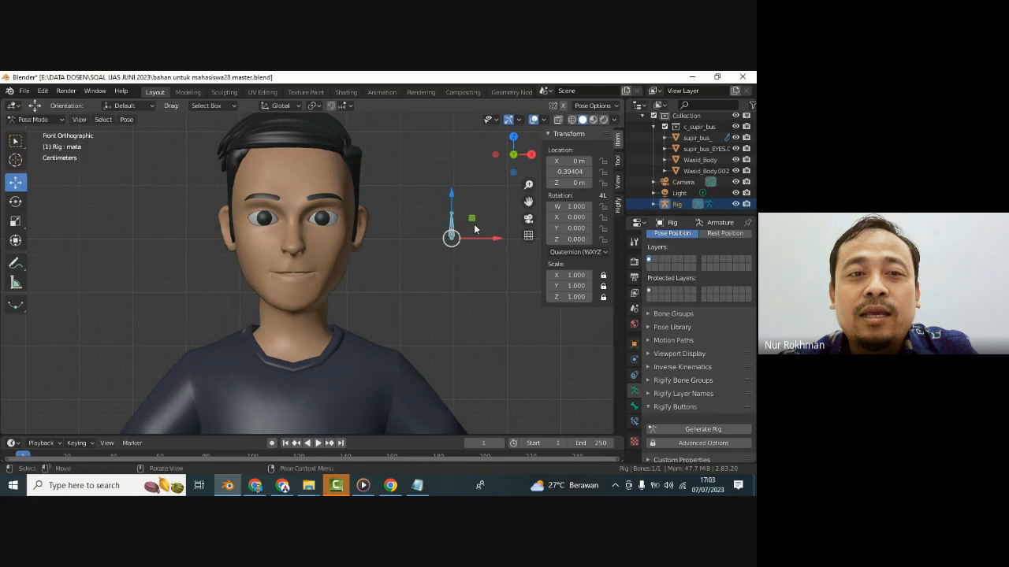
key("r")
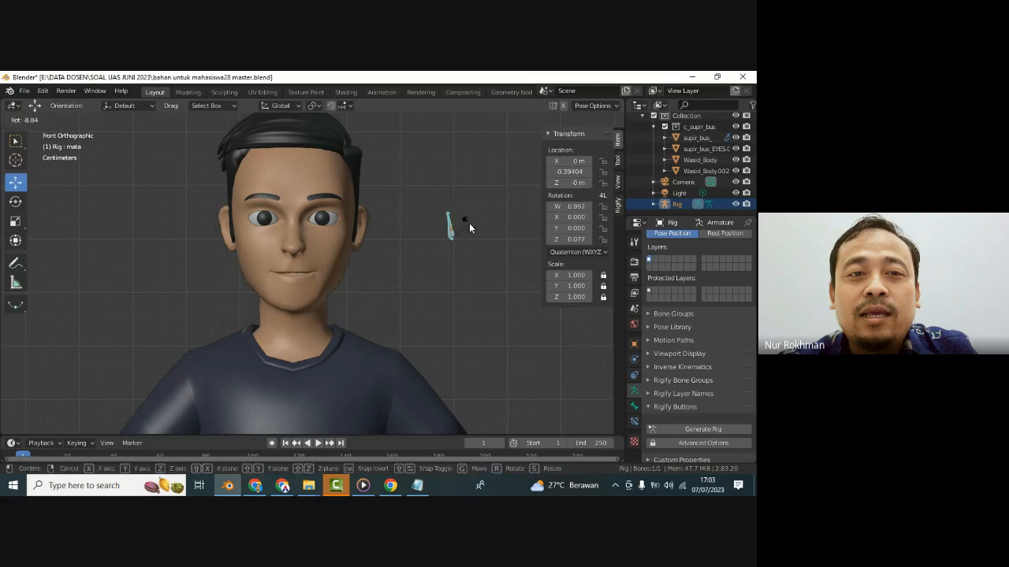
left_click(469, 223)
key("ctrl+z")
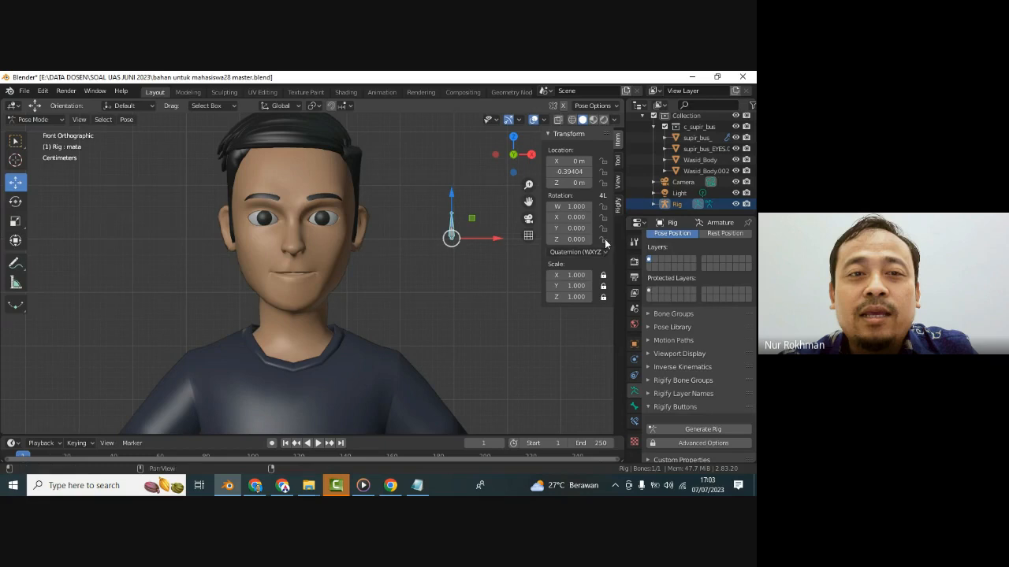
- Lock bone mata's rotation on the X, Y and Z axes
left_click_drag(605, 240, 605, 216)
left_click(604, 221)
left_click(604, 228)
left_click(603, 228)
left_click(604, 218)
- Test the rotation and scale locks by attempting to rotate and scale bone mata
key("r")
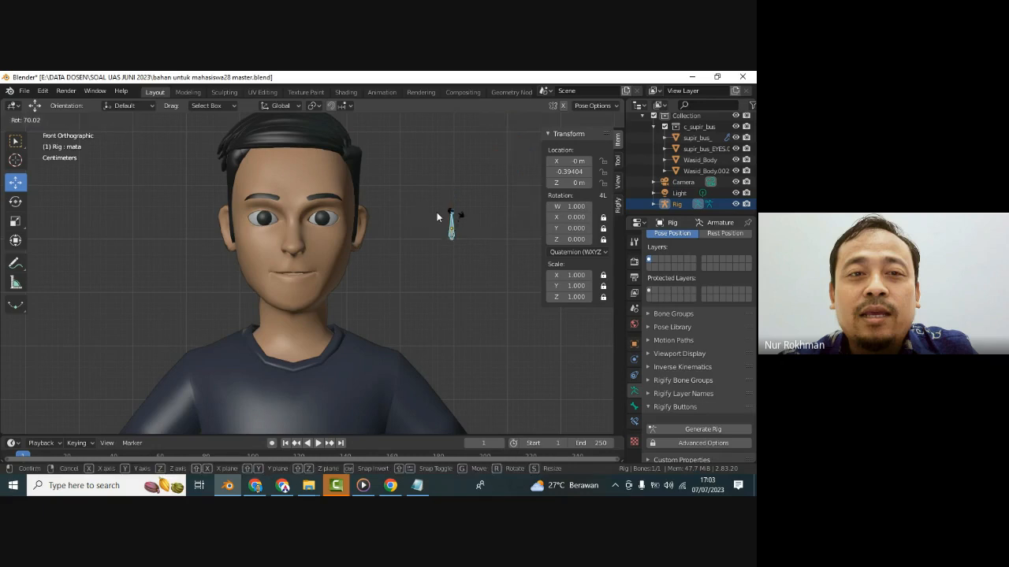
left_click(467, 213)
key("s")
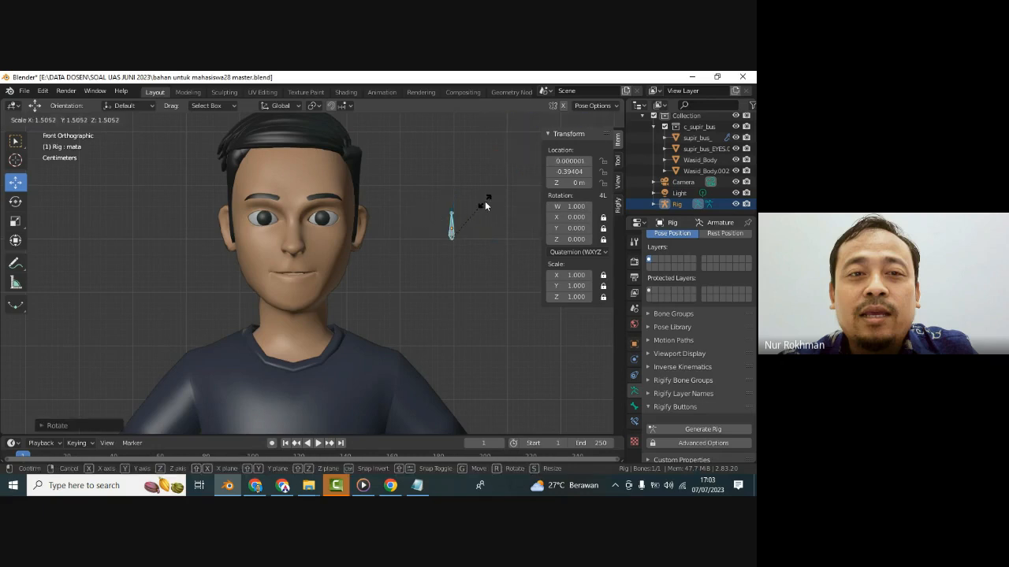
left_click(487, 204)
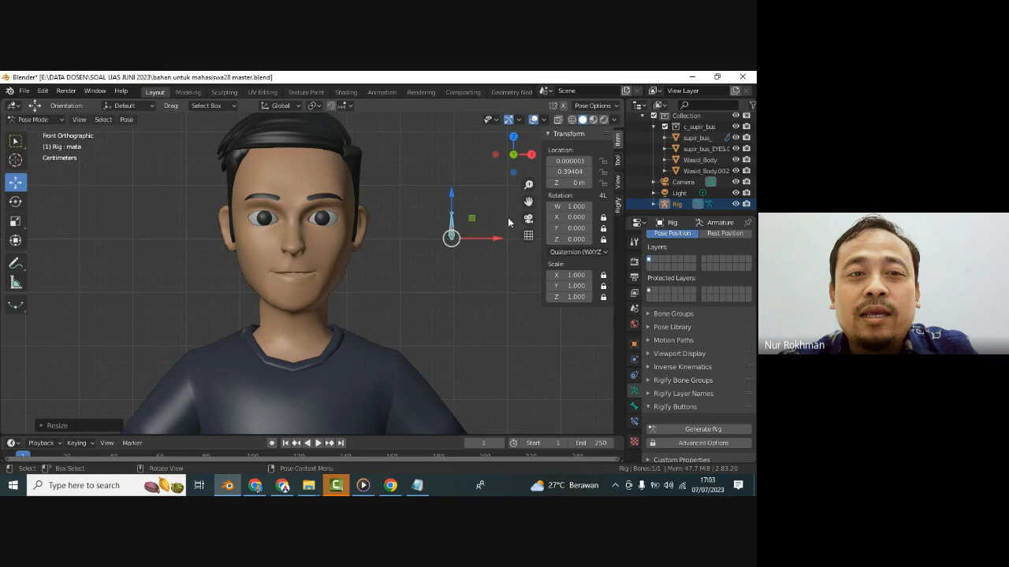
- Undo a sideways move of bone mata, lock its X and Z location, and move it vertically
left_click_drag(491, 236, 502, 239)
key("ctrl+z")
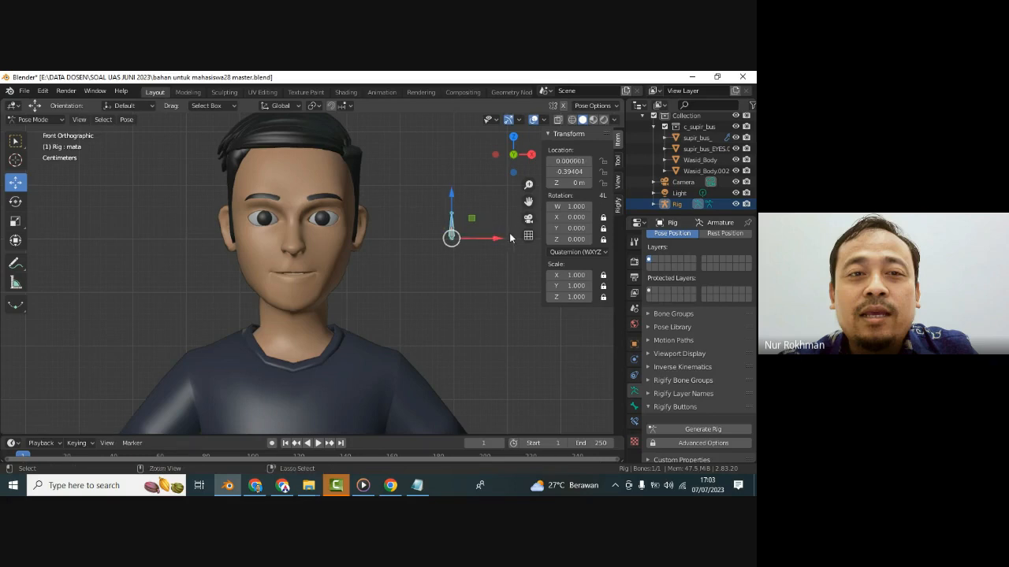
key("g")
key("z")
left_click(464, 195)
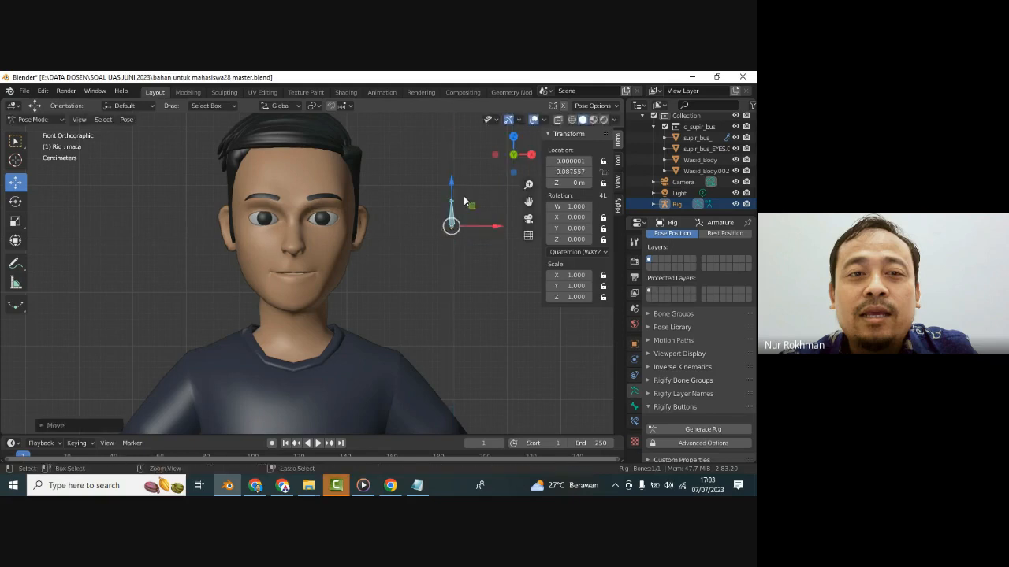
- Test the location locks with sideways and vertical moves of bone mata, undo the vertical move and save the file
mouse_move(488, 241)
left_mouse_down()
mouse_move(469, 231)
mouse_move(488, 229)
left_mouse_up()
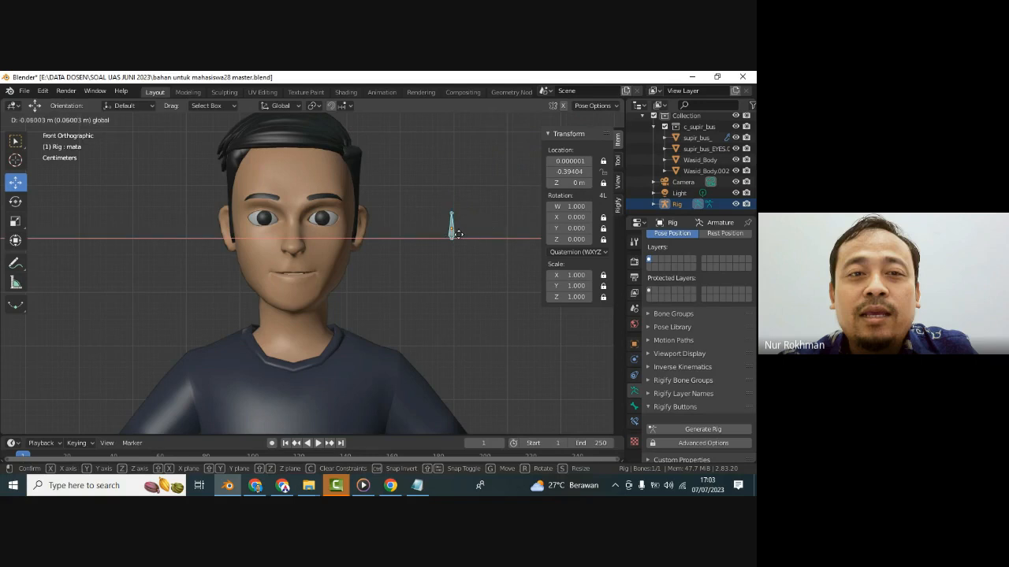
left_click(483, 222)
mouse_move(454, 177)
left_mouse_down()
mouse_move(454, 197)
mouse_move(462, 187)
left_mouse_up()
key("ctrl+z")
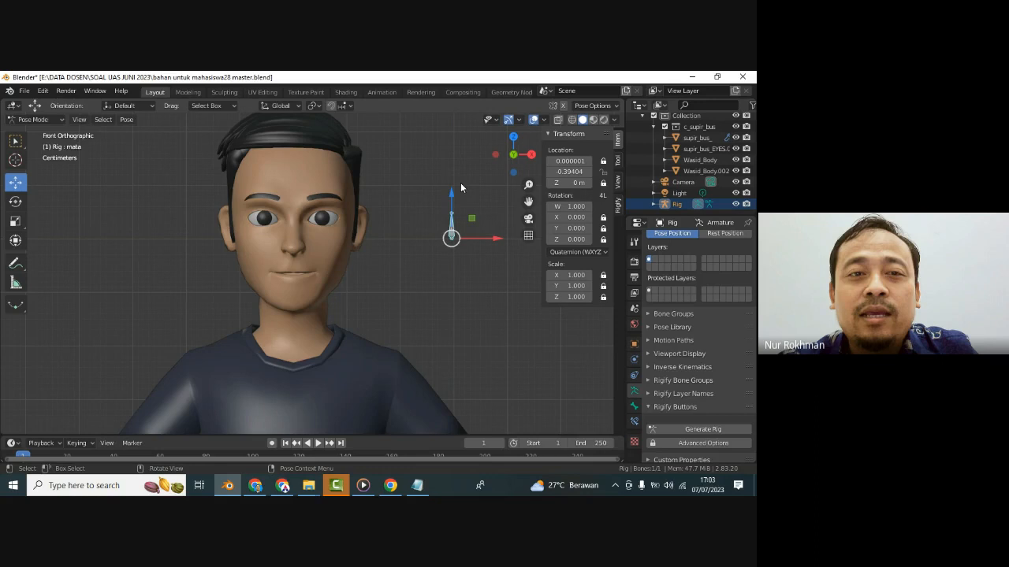
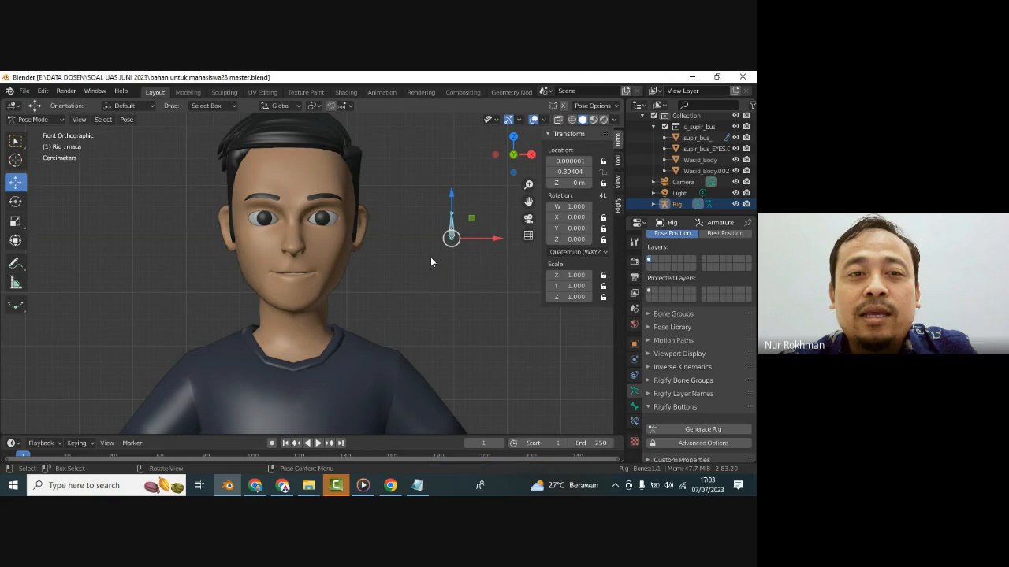
scroll(431, 260, "down", 2)
key("ctrl+s")
- Try moving bone mata far down and far up along the vertical axis, undoing each move
scroll(431, 254, "down", 2)
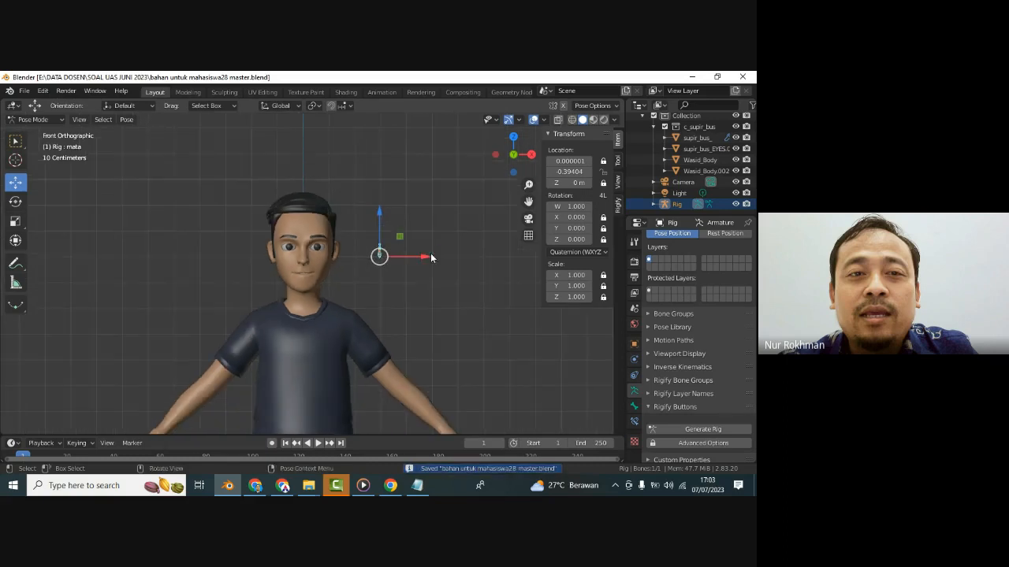
left_click_drag(382, 225, 397, 380)
key("ctrl+z")
left_click_drag(378, 230, 401, 156)
key("ctrl+z")
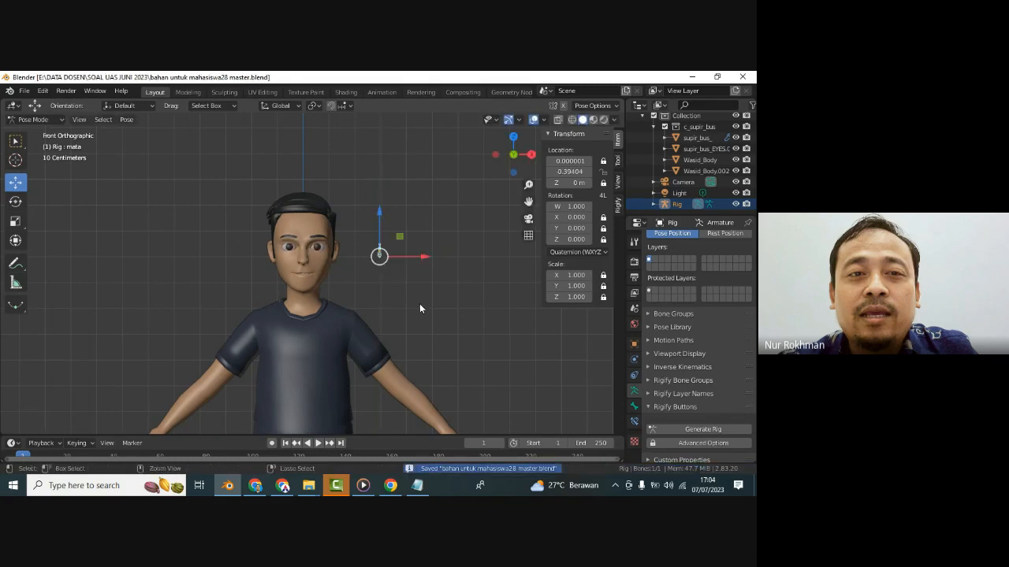
- Switch to Notepad and add the sub-point "- pembatasan agar tidak bisa di rotasi, pindah, scale" under item 4, Driver / Controller
left_click(417, 485)
key("Return")
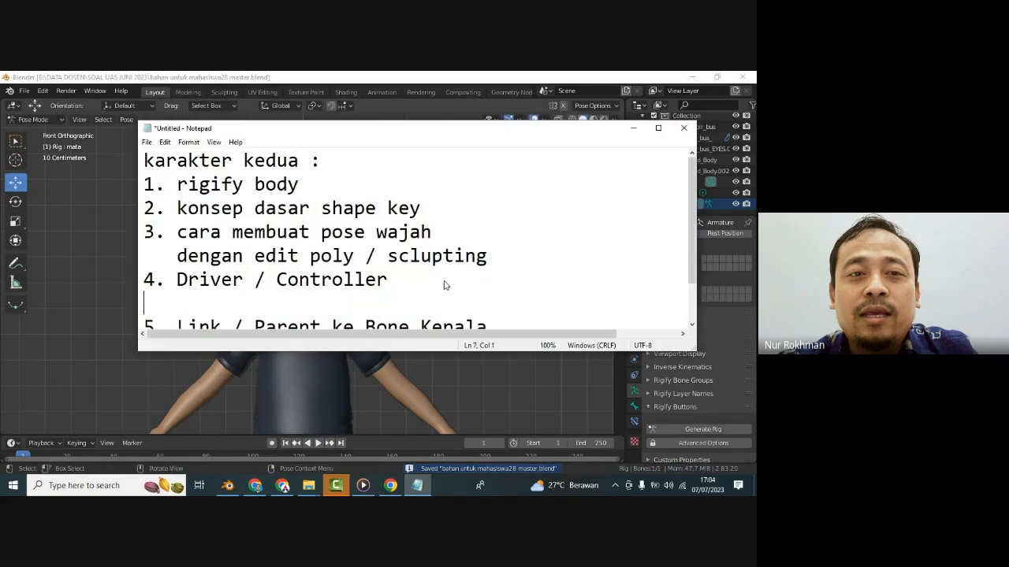
type("- pembatasan ")
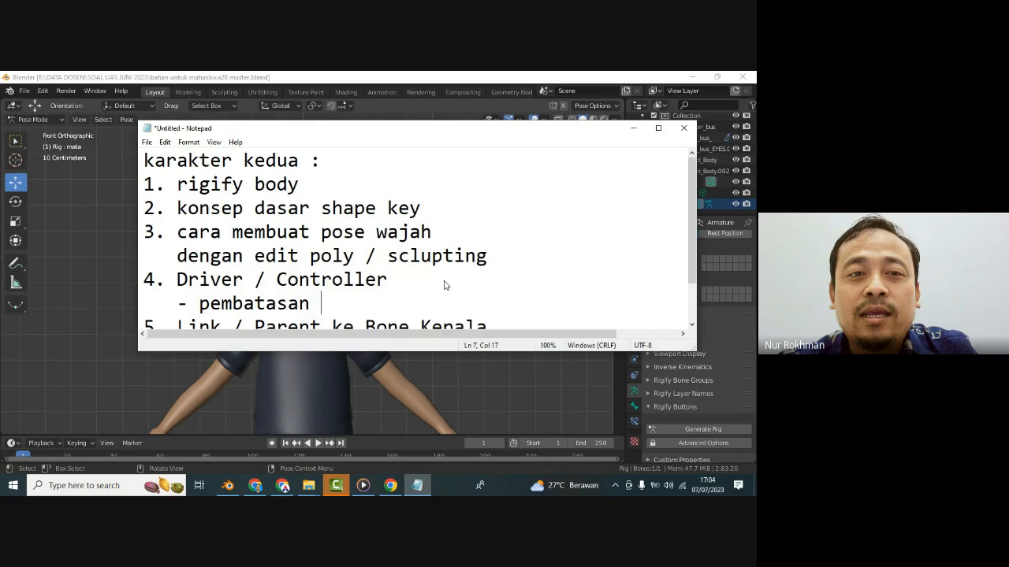
type("agar tidak bisa d")
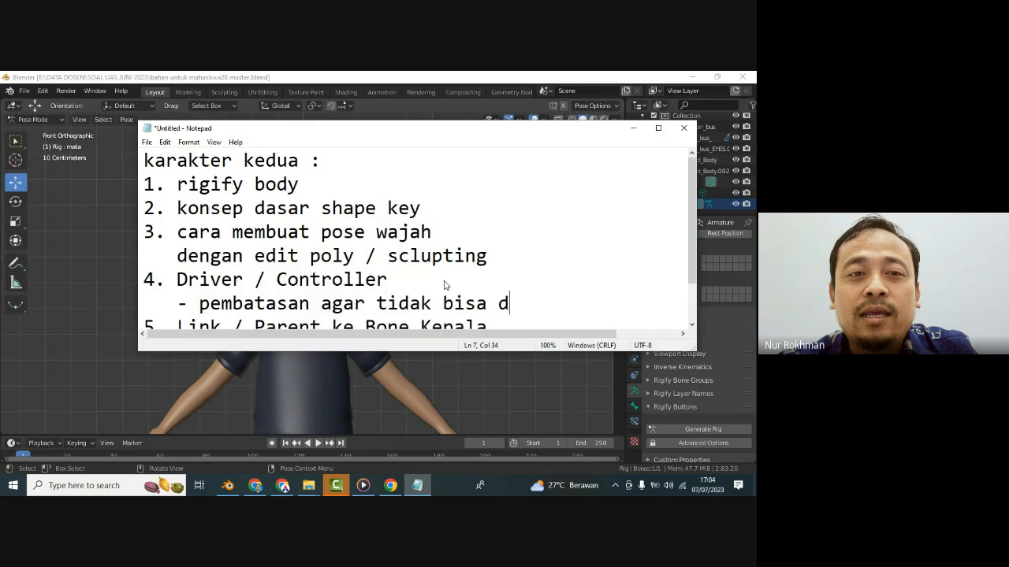
type("i rotasi")
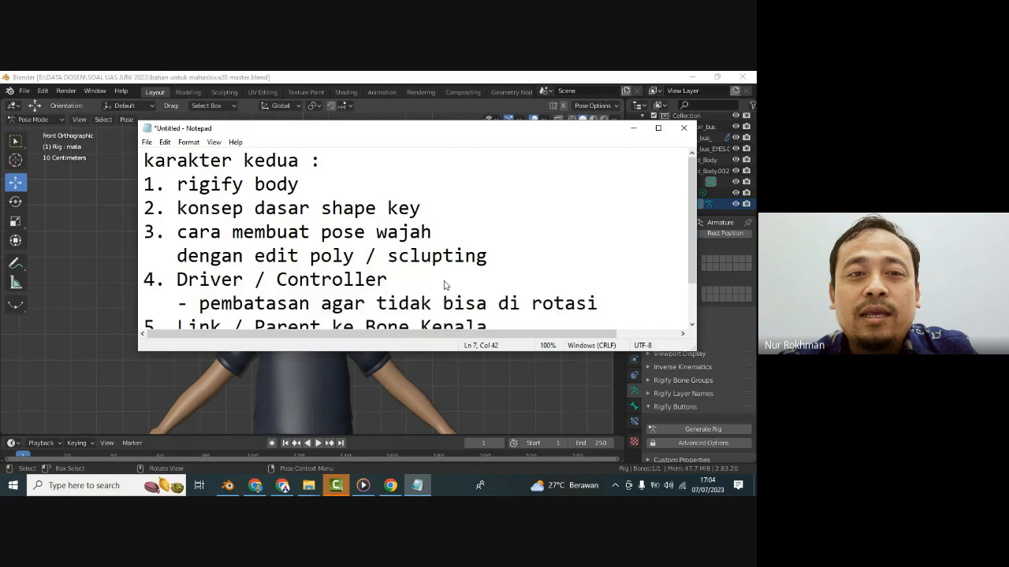
type(",")
scroll(480, 246, "down", 1)
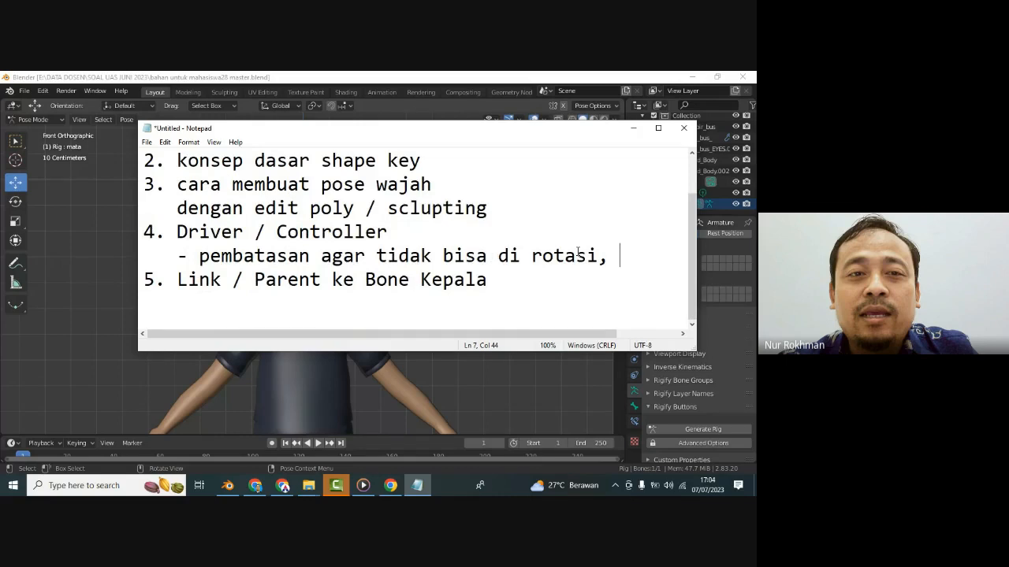
type("pindah, sc")
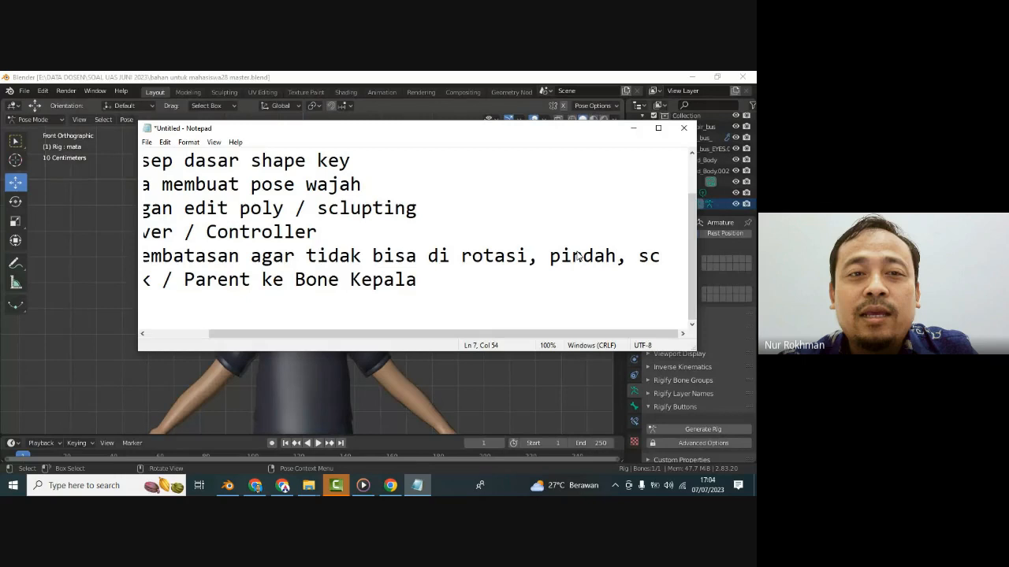
type("ale")
scroll(579, 257, "down", 2, "ctrl")
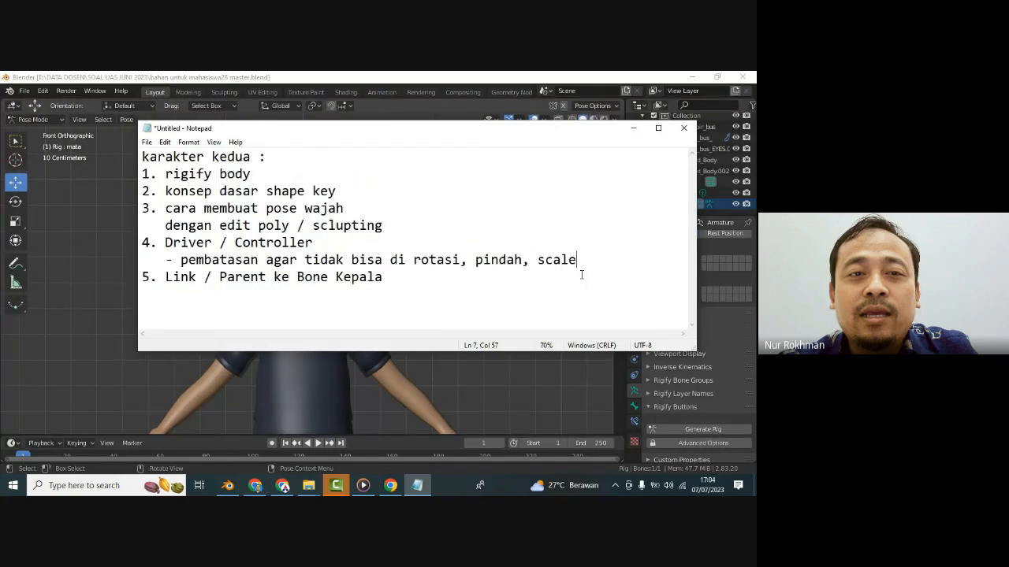
- Save the notes as a text file named "catatan rig"
key("ctrl+s")
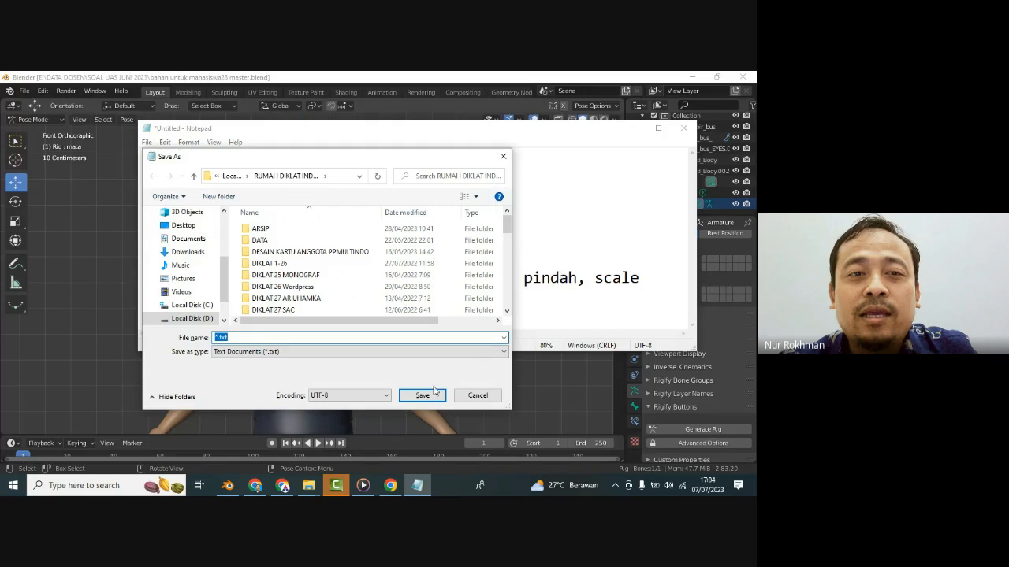
type("cata")
type("tan ng")
key("Return")
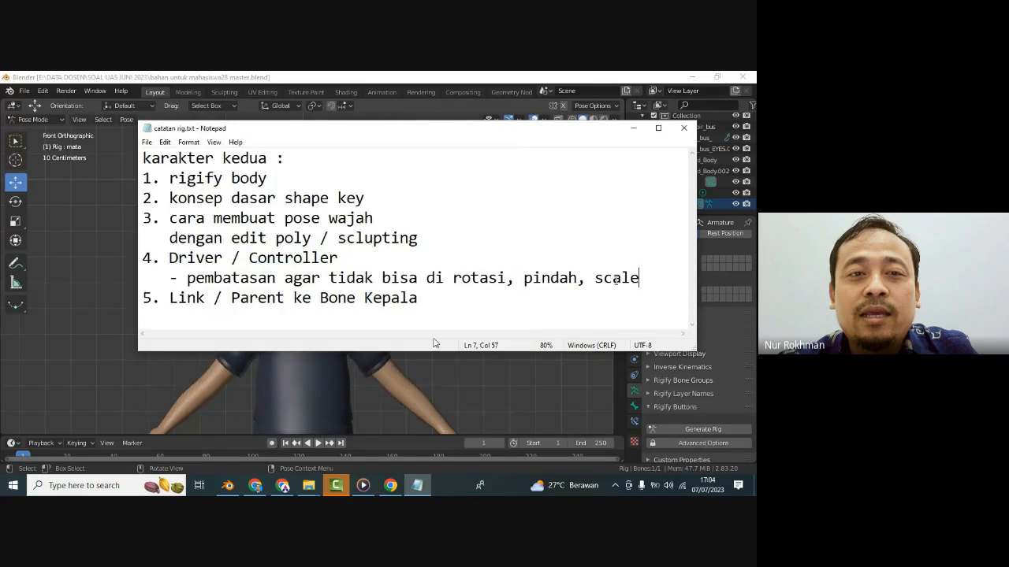
- Add a second sub-point "- pembatasan maksimal dan minimal" under item 4 and return to Blender
key("Return")
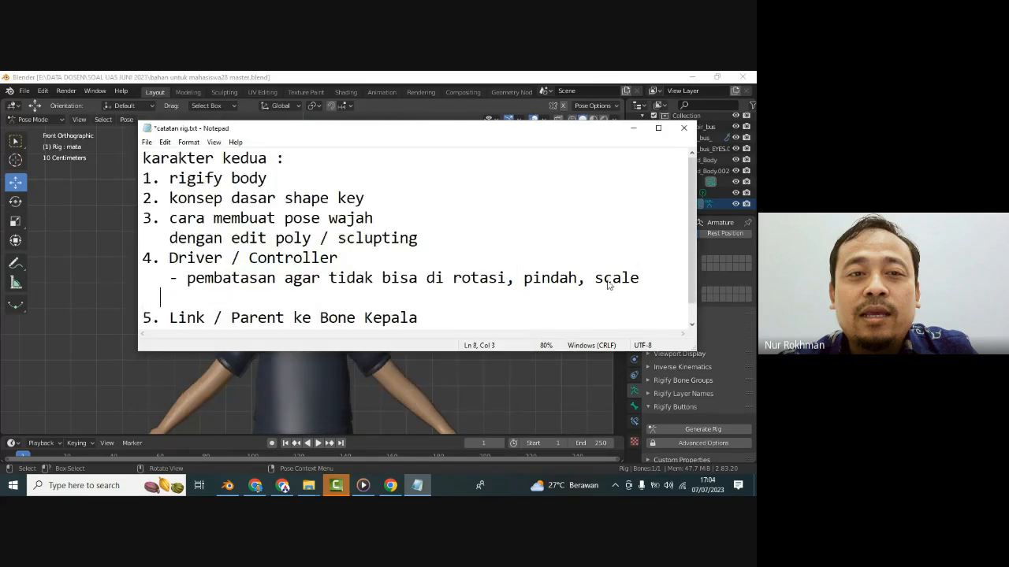
key("ctrl+s")
type("pembatasan m")
key("BackSpace")
key("BackSpace")
key("BackSpace")
type("an maksimal da")
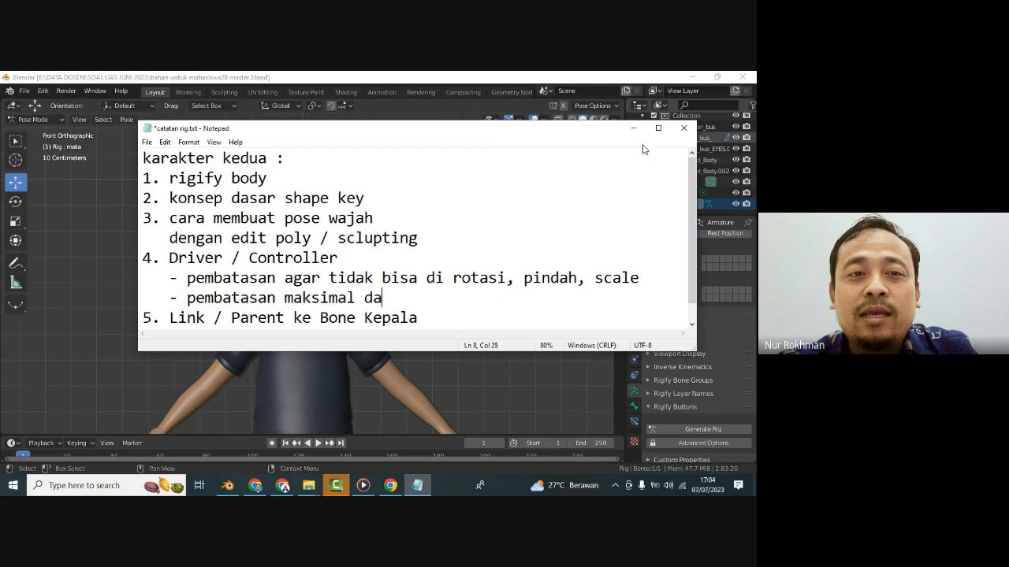
type("n minima")
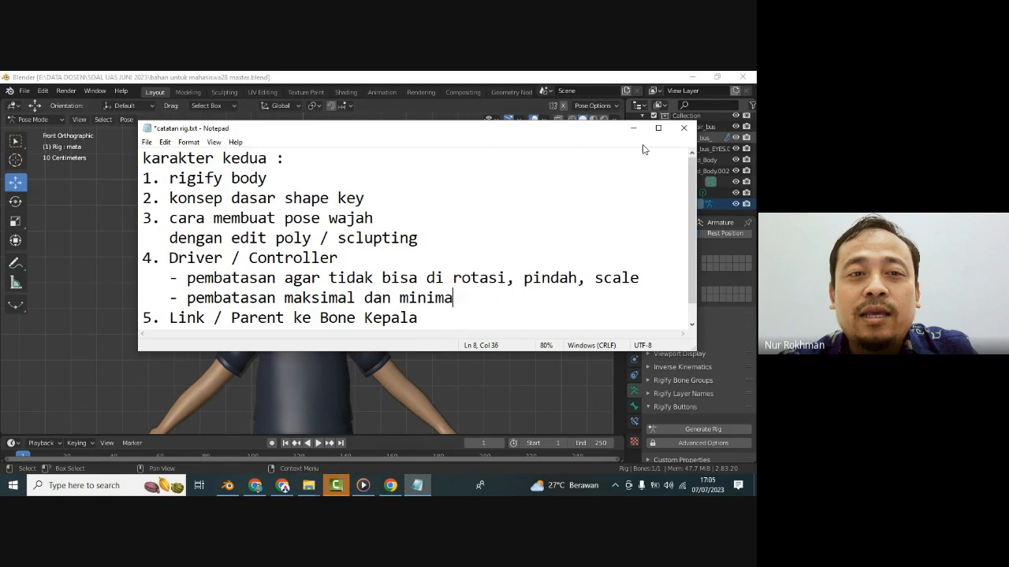
type("l")
left_click(633, 127)
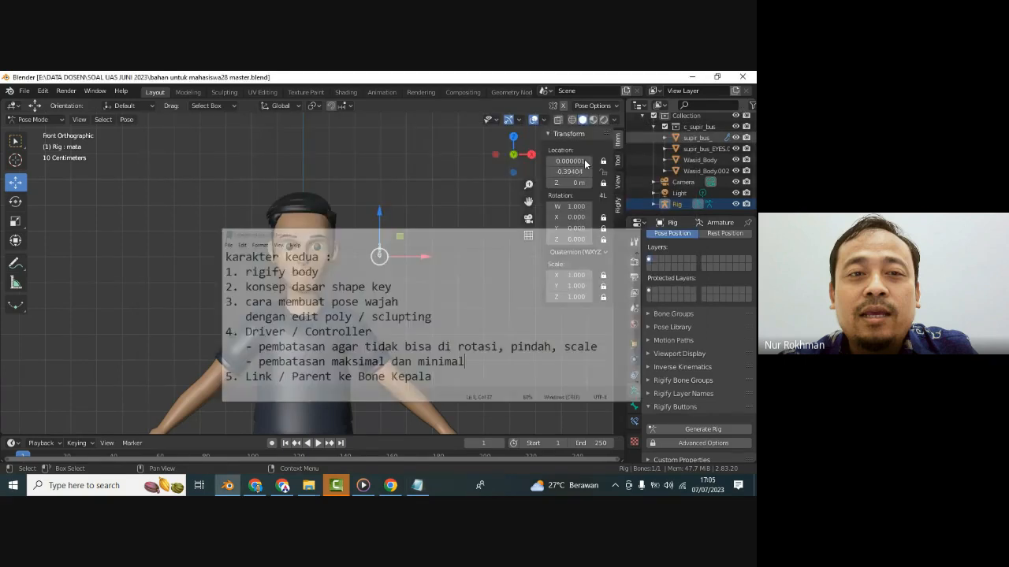
- Try moving bone mata up along the vertical axis twice, undoing each move and saving the file
left_click_drag(383, 228, 383, 180)
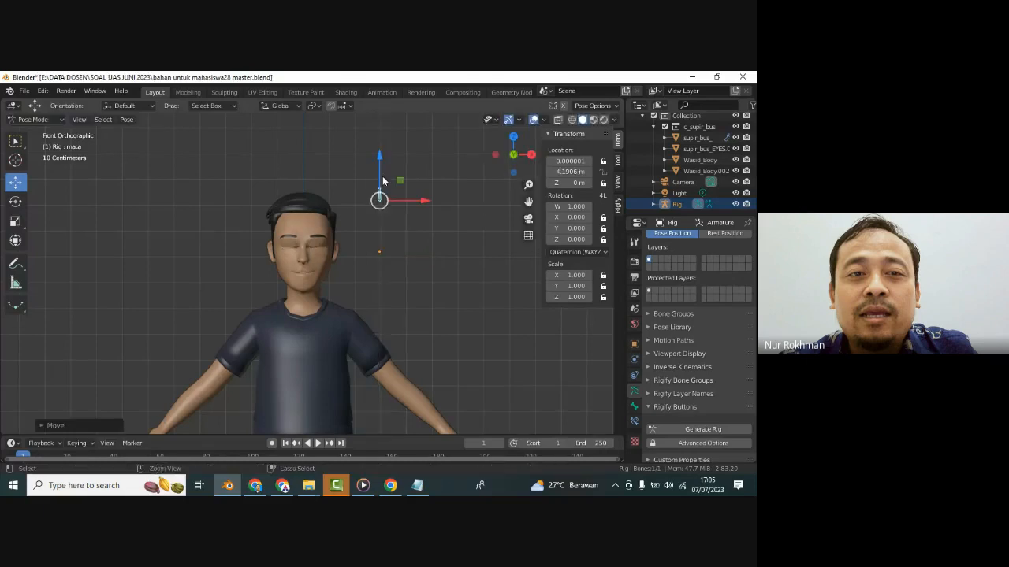
key("ctrl+z")
key("ctrl+s")
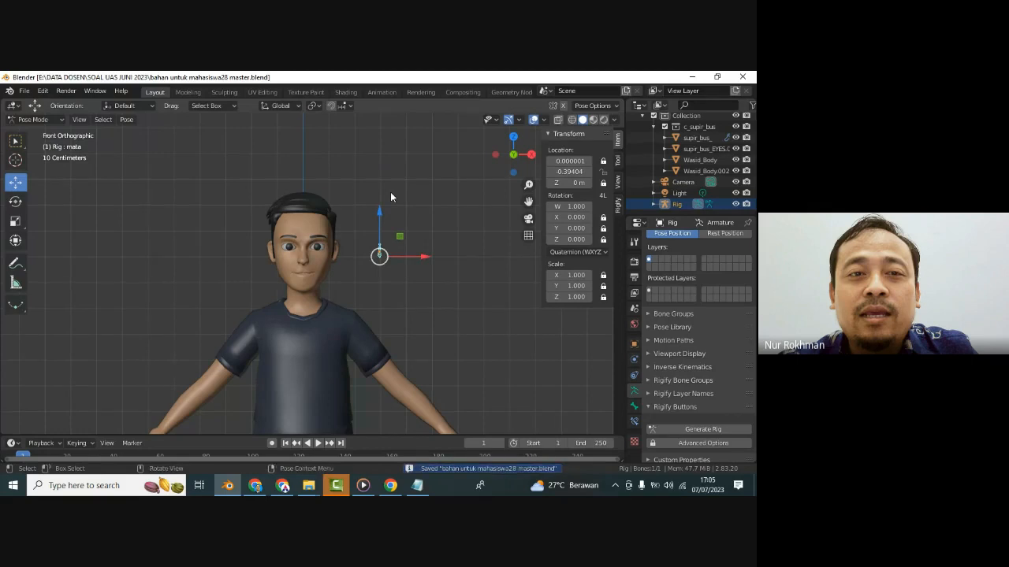
scroll(390, 192, "up", 2)
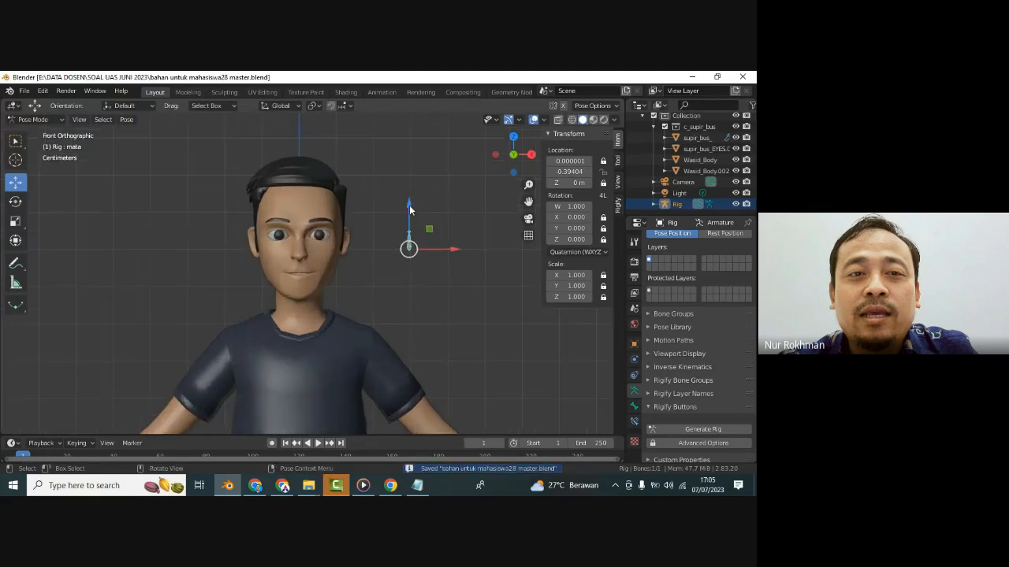
mouse_move(409, 205)
left_mouse_down()
mouse_move(412, 176)
mouse_move(414, 189)
left_mouse_up()
key("ctrl+z")
key("ctrl+s")
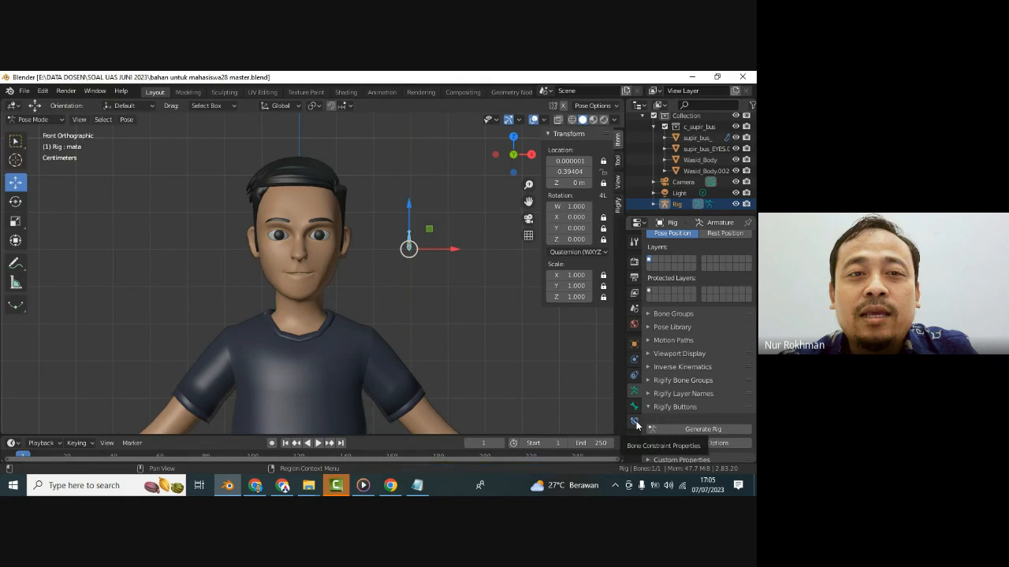
- Add a Limit Location constraint to bone mata with a minimum Y of 0 m and a maximum Y of 1 m
left_click(635, 423)
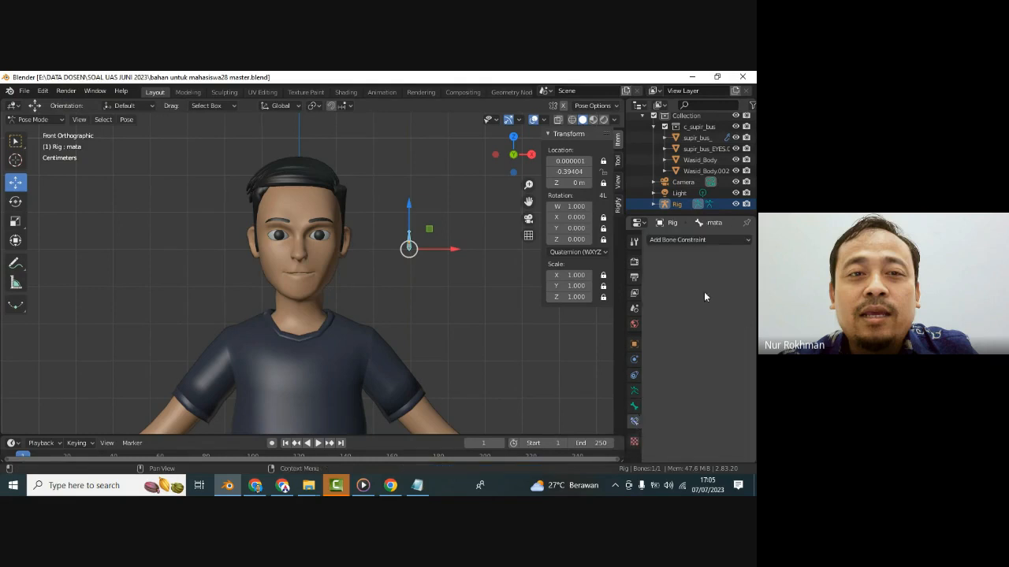
left_click(708, 243)
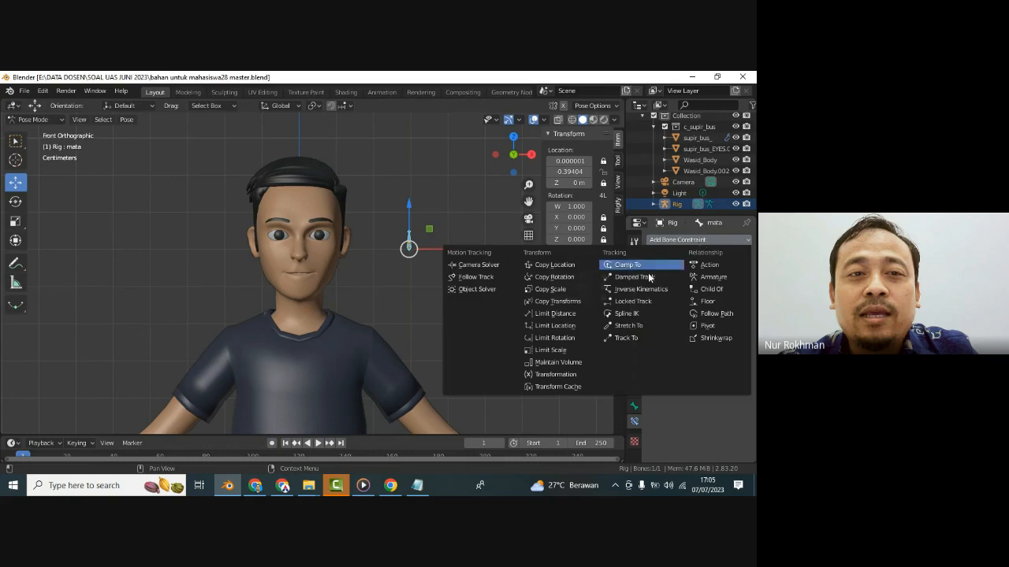
left_click(576, 327)
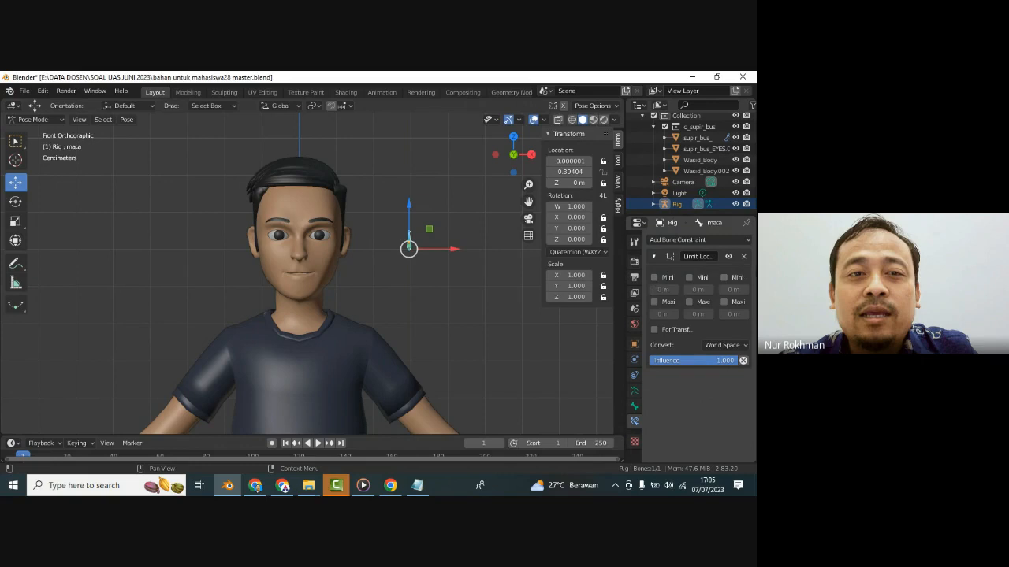
left_click(689, 302)
left_click(698, 290)
left_click(698, 313)
type("1")
- Test a vertical move of bone mata and undo it, set the Limit Location constraint to Local Space, and save
mouse_move(409, 212)
left_mouse_down()
mouse_move(410, 123)
mouse_move(416, 420)
mouse_move(418, 188)
mouse_move(420, 207)
left_mouse_up()
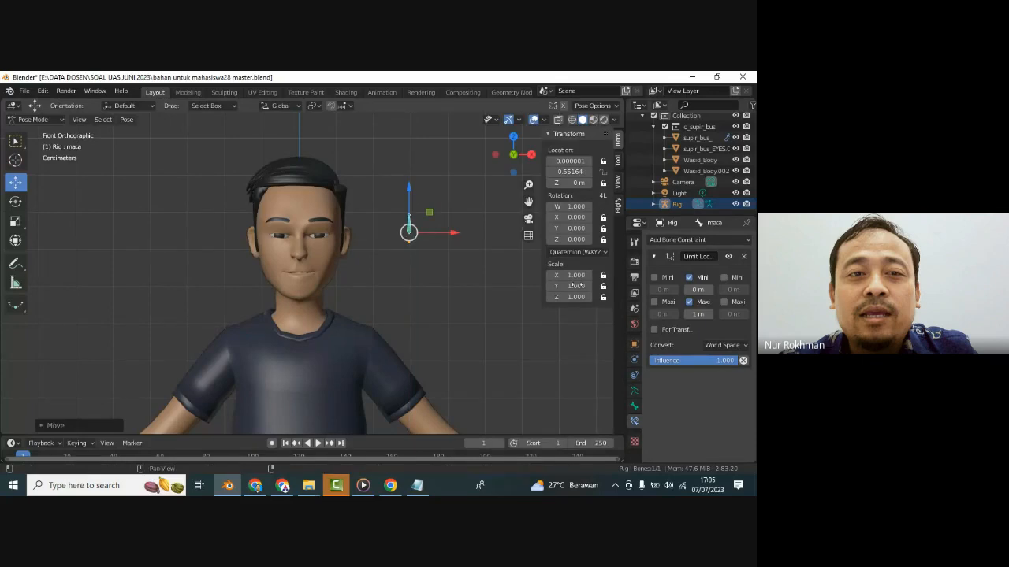
key("ctrl+z")
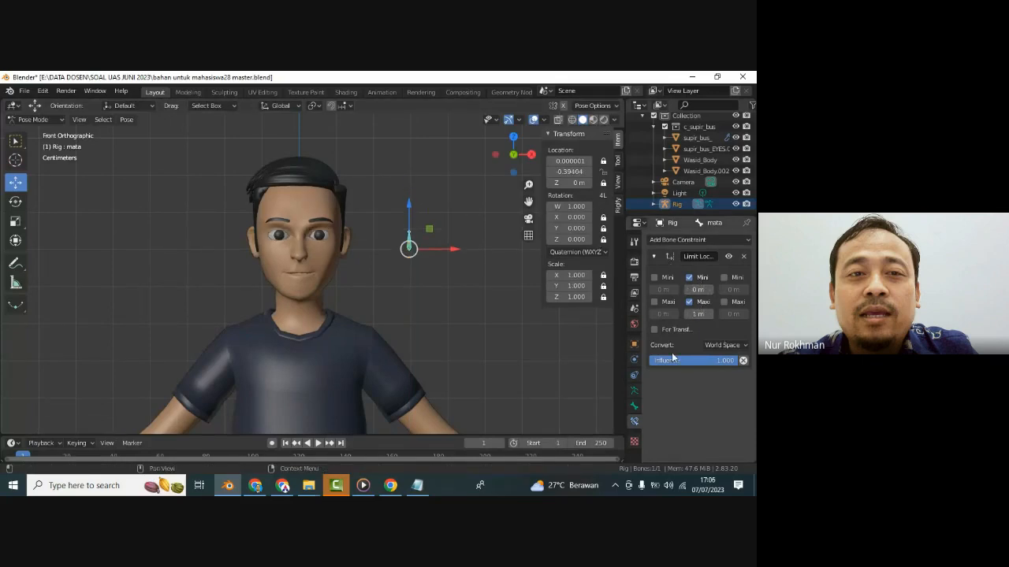
left_click(721, 346)
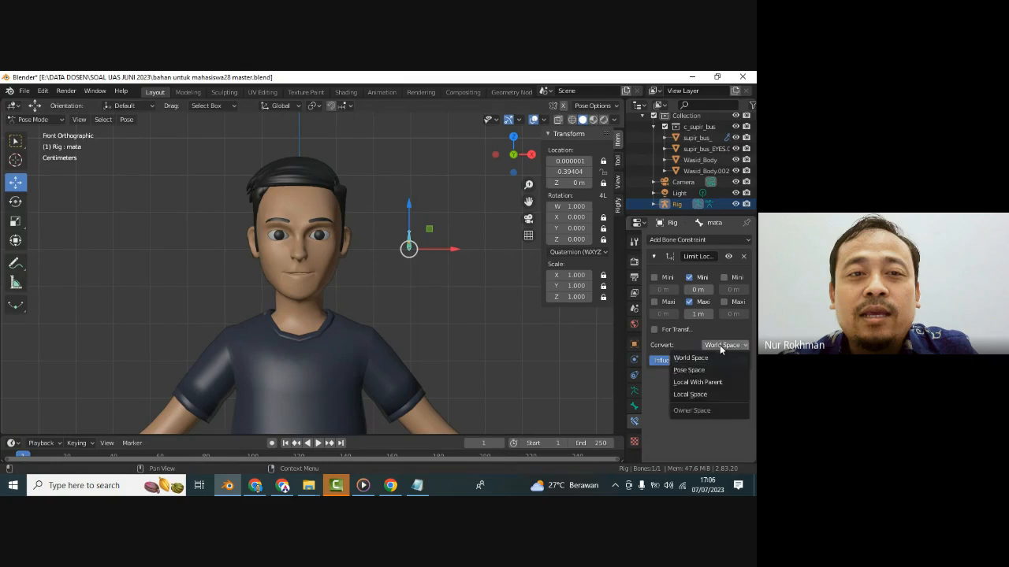
left_click(703, 396)
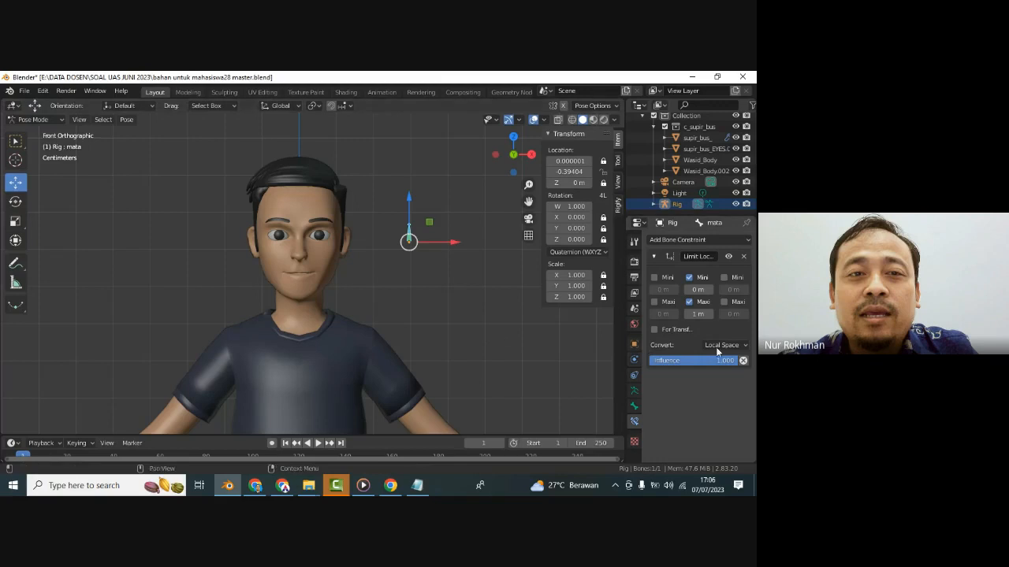
key("ctrl+s")
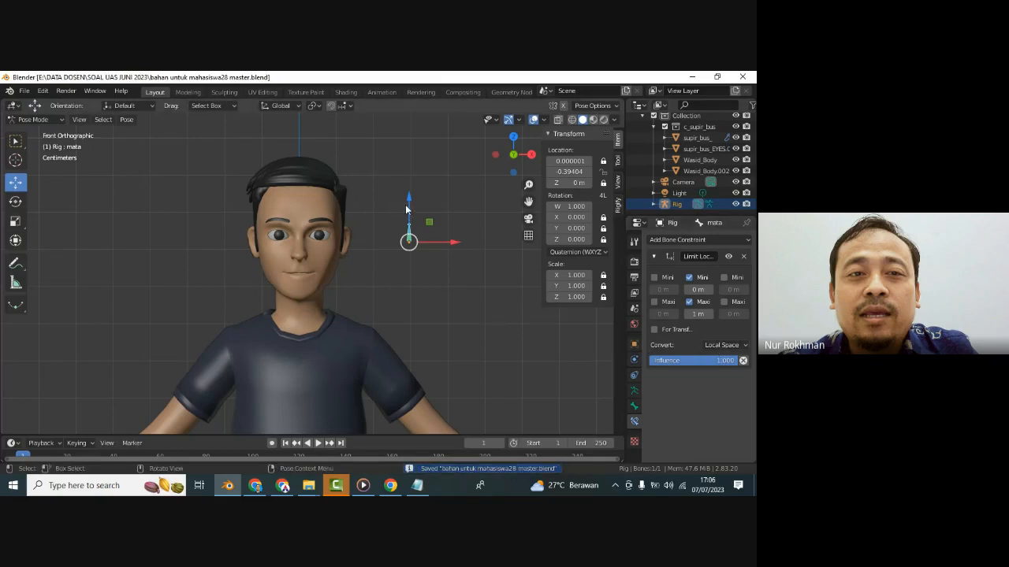
- Test the Limit Location range by moving bone mata vertically up and down, saving the file
mouse_move(409, 205)
left_mouse_down()
mouse_move(410, 119)
mouse_move(419, 211)
left_mouse_up()
scroll(419, 212, "up", 2)
key("ctrl+s")
left_click_drag(455, 180, 458, 250)
key("ctrl+s")
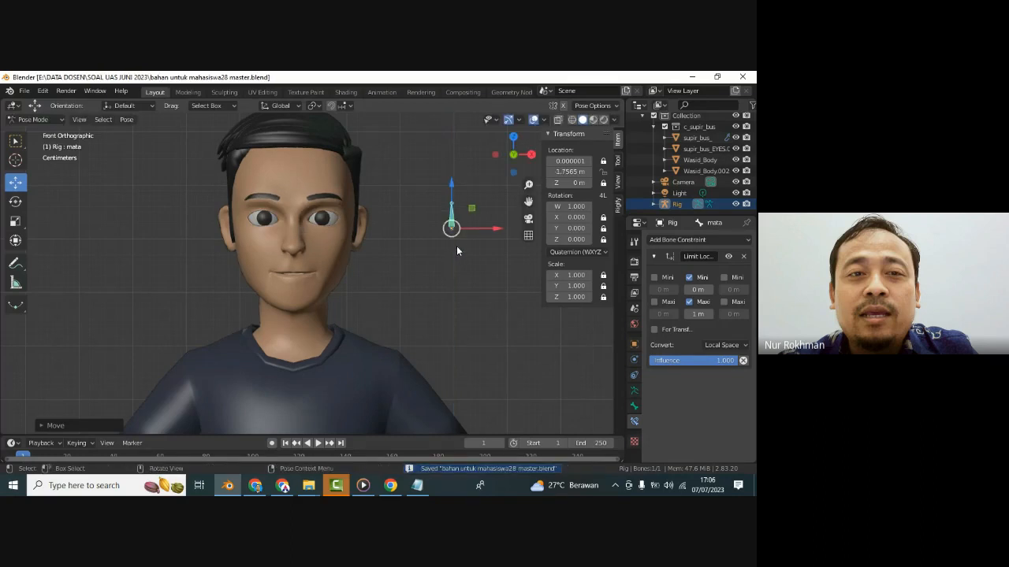
- Deselect and reselect bone mata beside the character's head and save the file
scroll(418, 243, "down", 2)
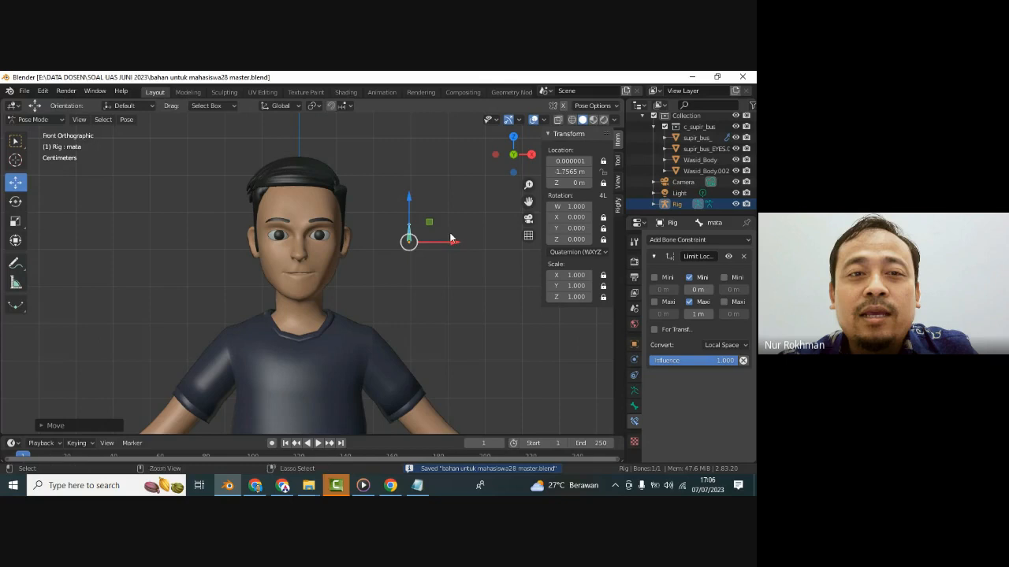
scroll(513, 201, "up", 2)
middle_click_drag(536, 199, 433, 242, "shift")
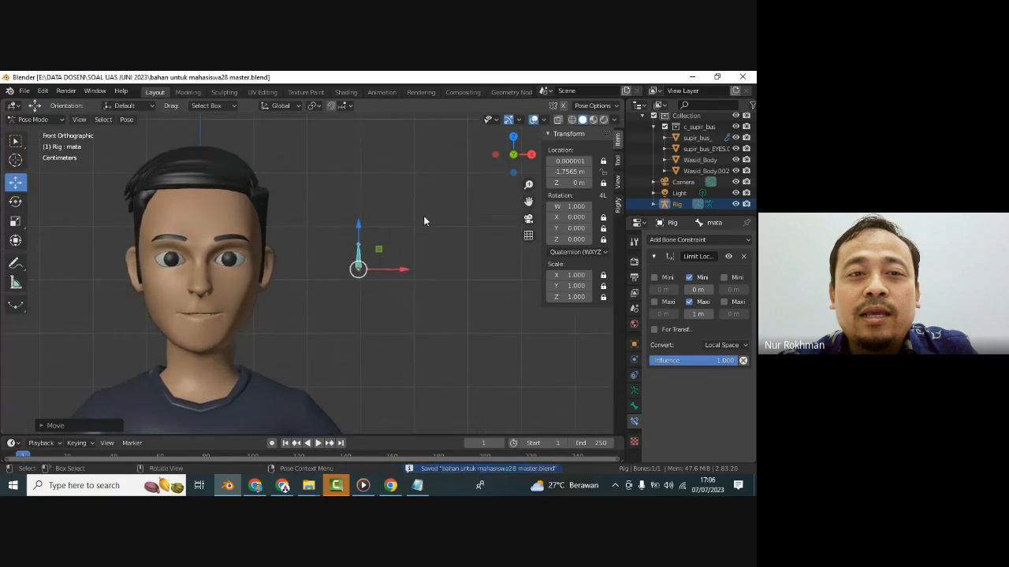
left_click(368, 282)
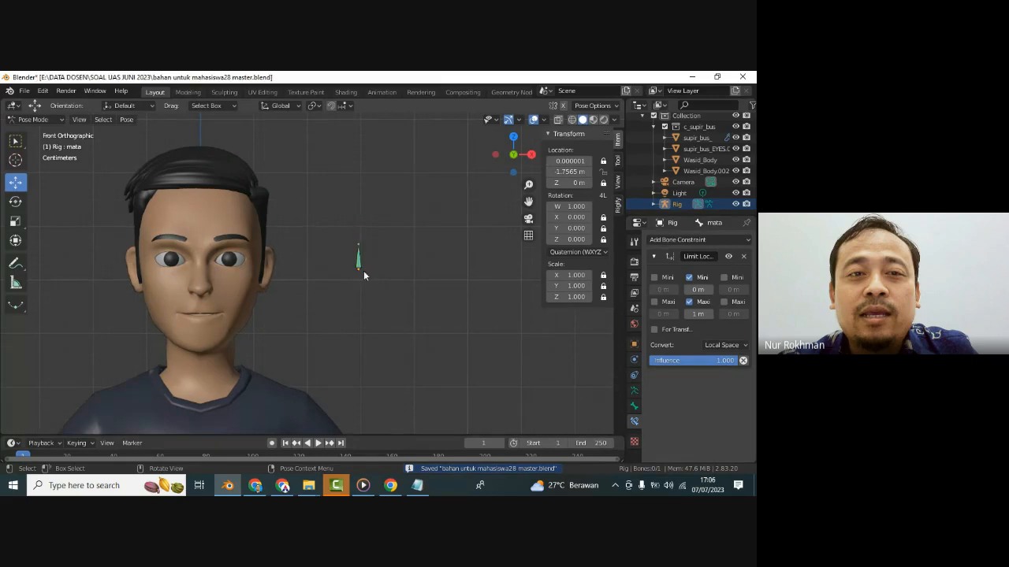
left_click(360, 263)
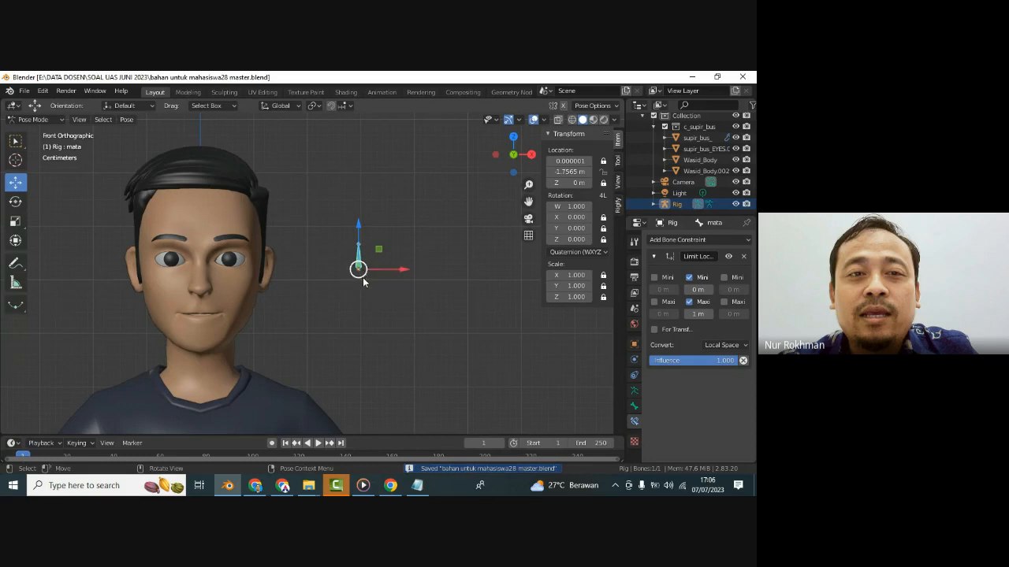
left_click(358, 306)
key("ctrl+s")
- Switch the rig to Object Mode and add a mesh circle to the scene
left_click(31, 119)
left_click(55, 134)
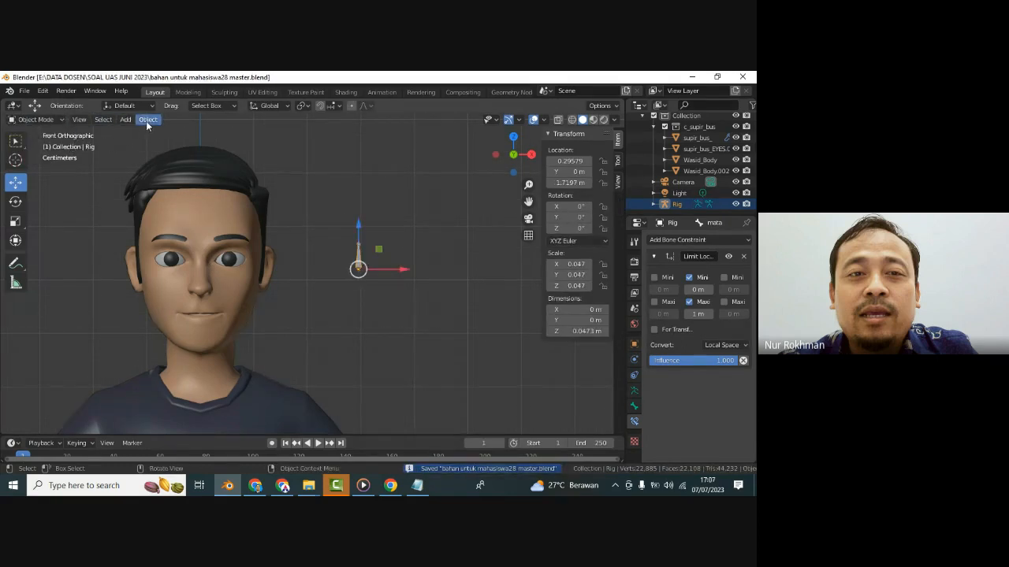
left_click(125, 120)
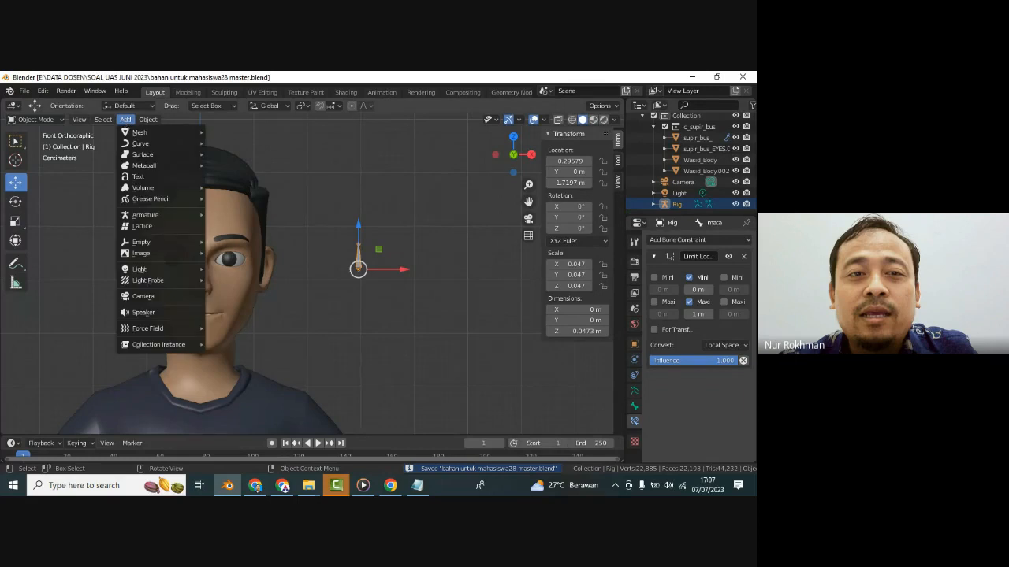
mouse_move(134, 133)
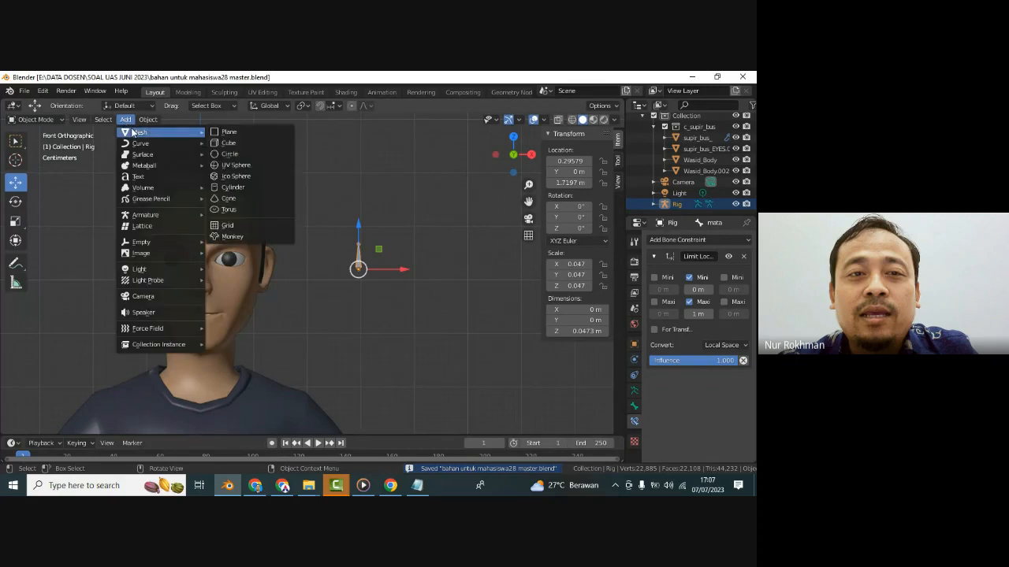
left_click(251, 153)
- Move the new circle up along Z to the character's head height, about 1.77 m
scroll(398, 274, "down", 5)
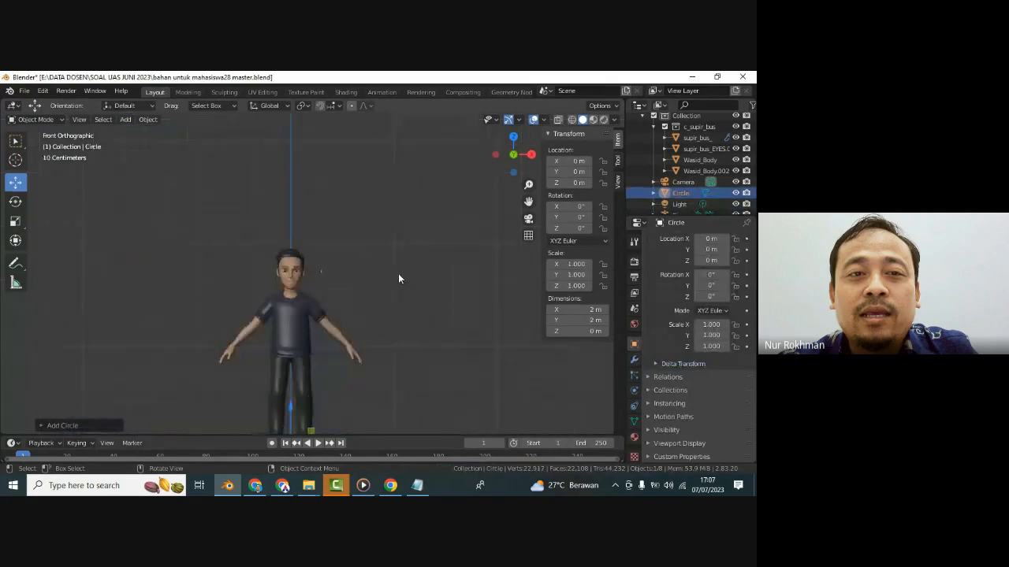
scroll(398, 279, "down", 3)
key("g")
key("z")
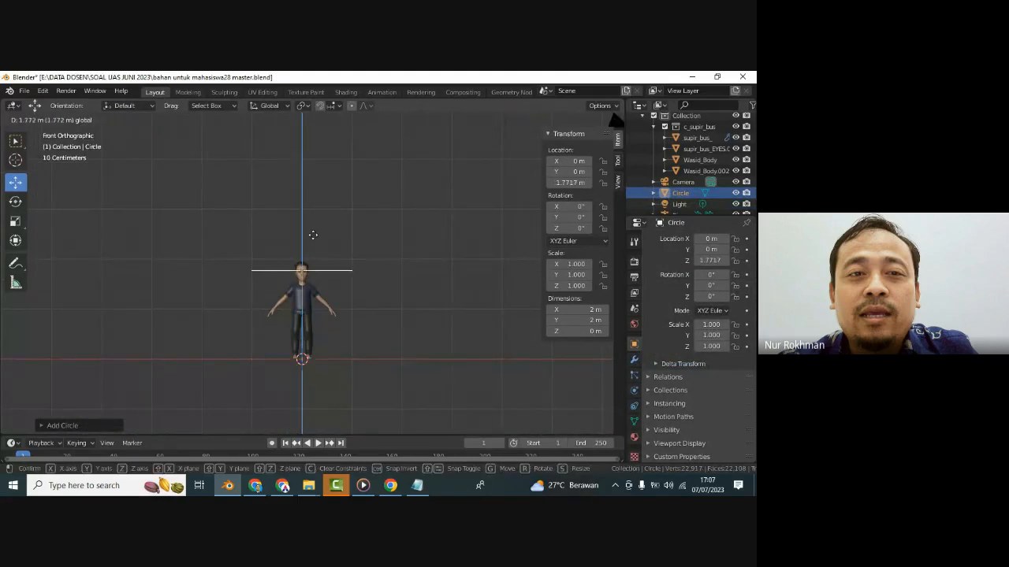
left_click(313, 235)
scroll(313, 235, "up", 3)
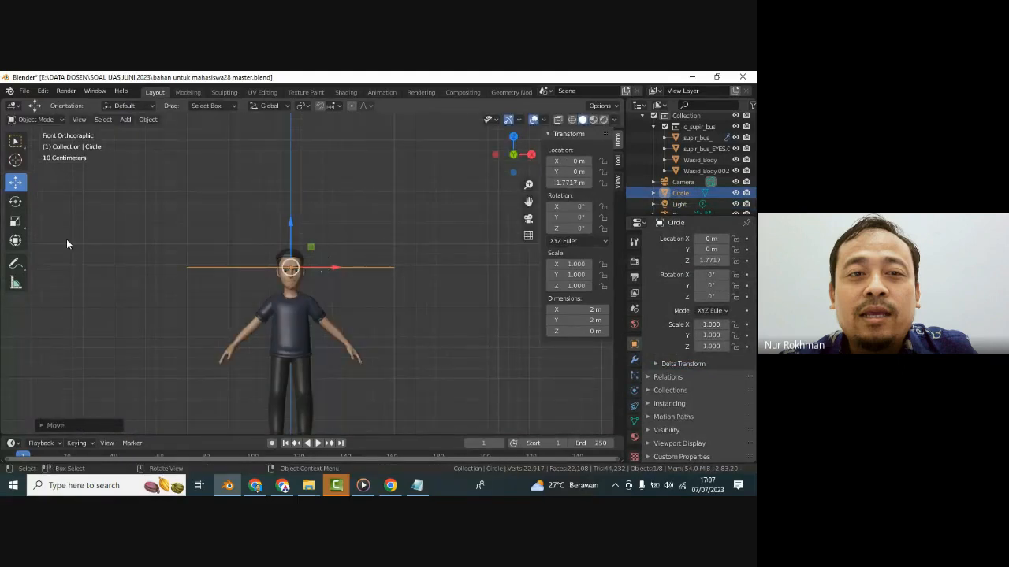
- Rotate the circle 90° about the X axis so it faces the front view
left_click(15, 202)
left_click_drag(291, 237, 238, 288)
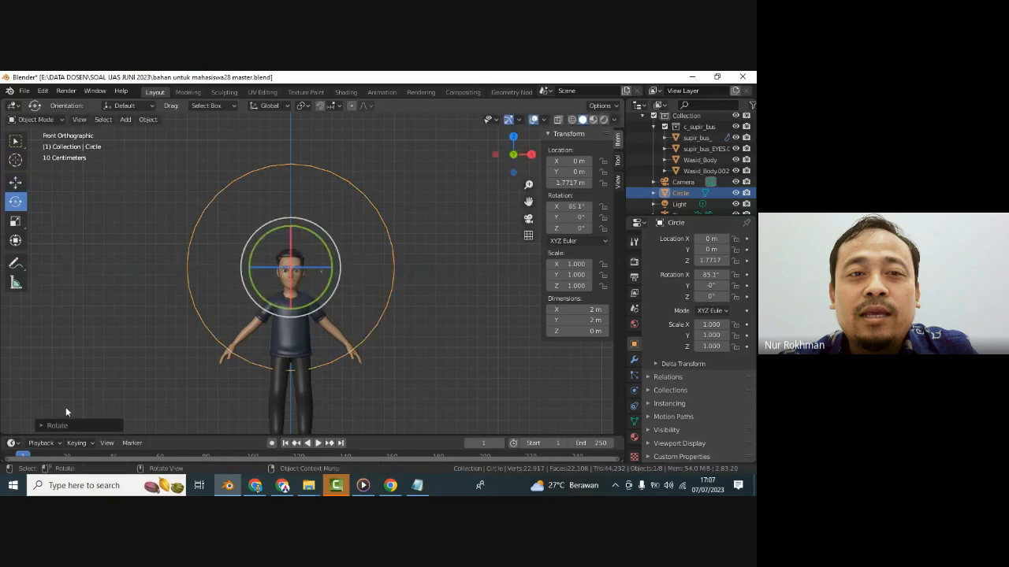
left_click(43, 426)
left_click(149, 384)
type("90")
key("Return")
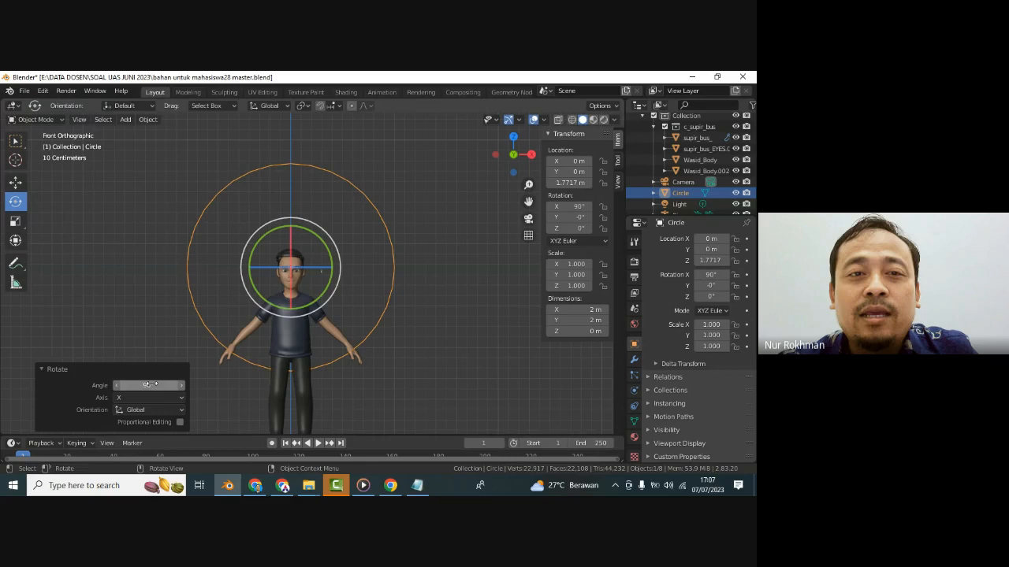
- Scale the circle down and move it along X to beside the head, near the controller bone
left_click(15, 182)
scroll(339, 260, "up", 2)
key("s")
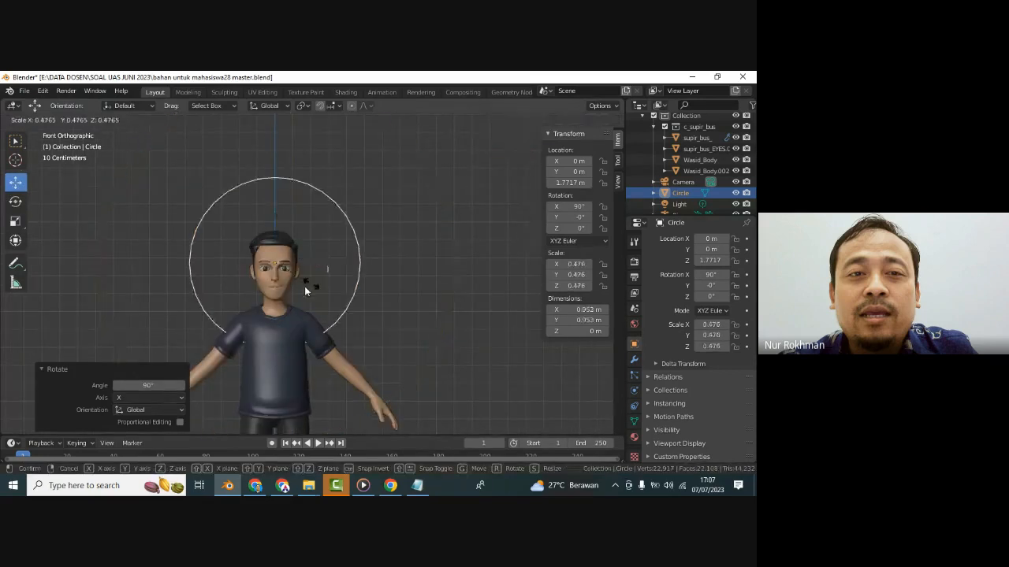
left_click(275, 270)
left_click_drag(307, 263, 365, 264)
left_click(365, 264)
- Shrink the circle to about 0.08 m across, place it around bone mata, and save the file
scroll(365, 264, "up", 2)
key("s")
left_click(365, 263)
key("g")
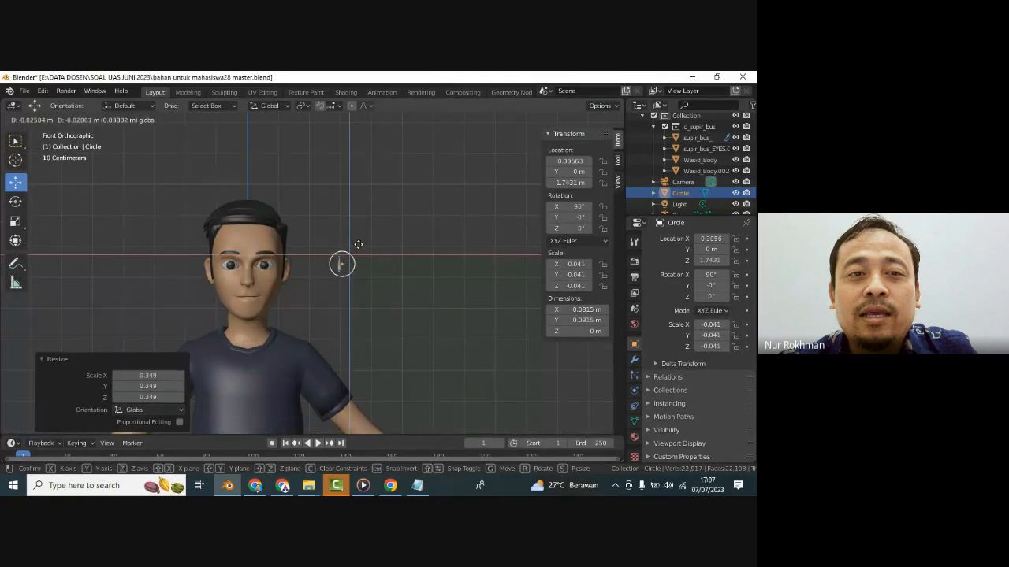
left_click(354, 242)
scroll(397, 258, "up", 3)
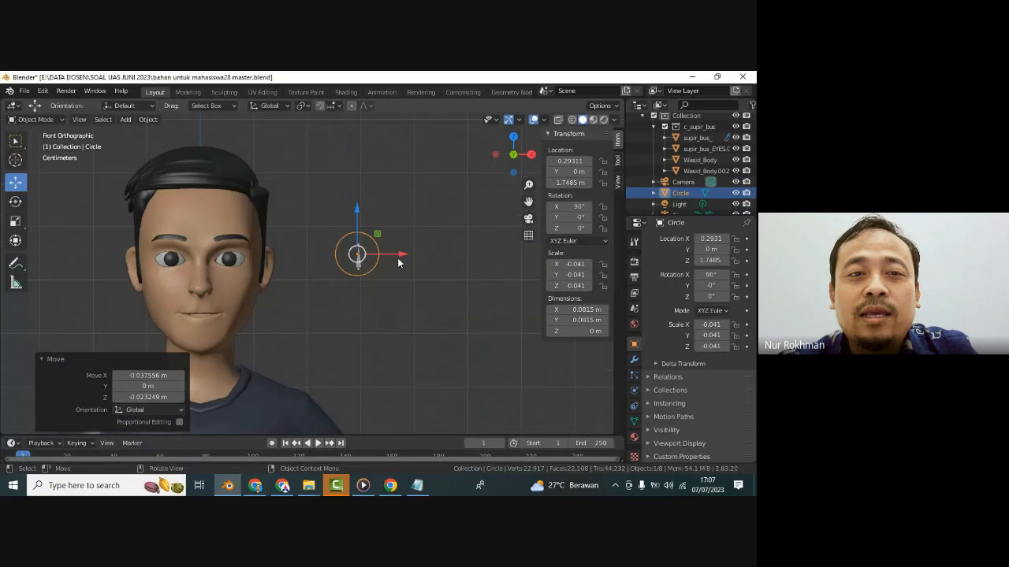
key("ctrl+s")
- Assign the circle mesh as the custom shape object of bone mata
left_click(359, 265)
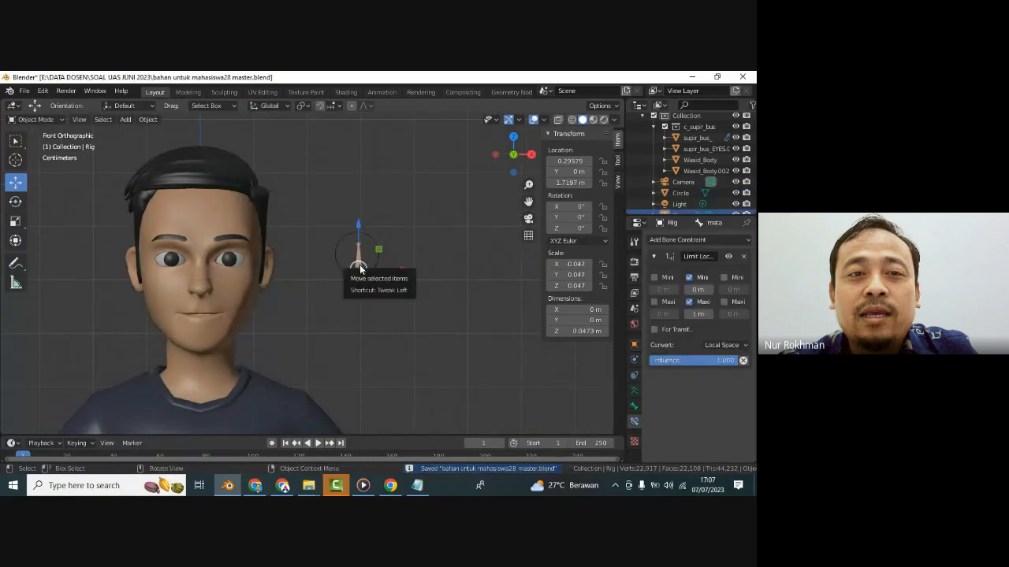
left_click(637, 405)
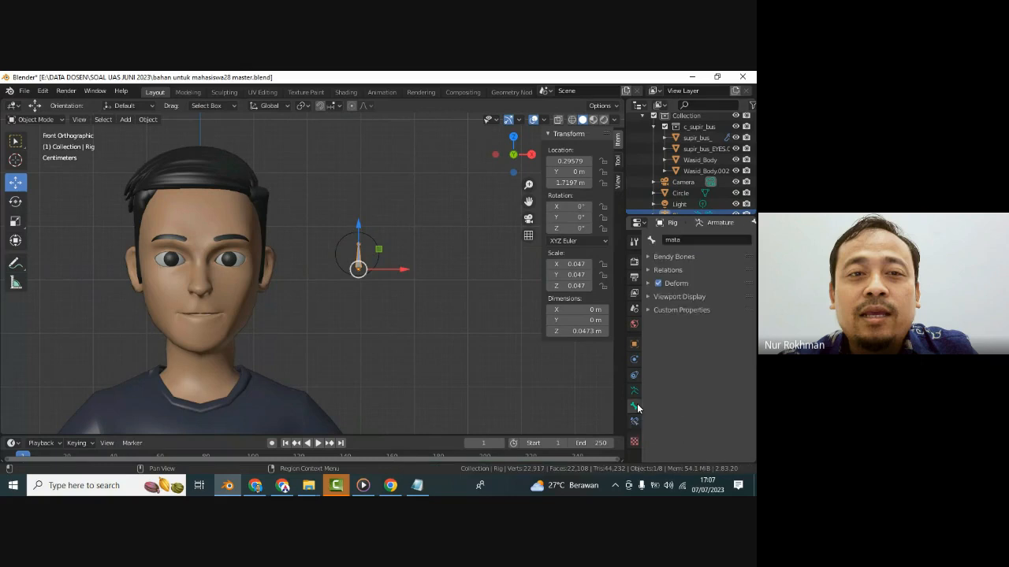
left_click(649, 297)
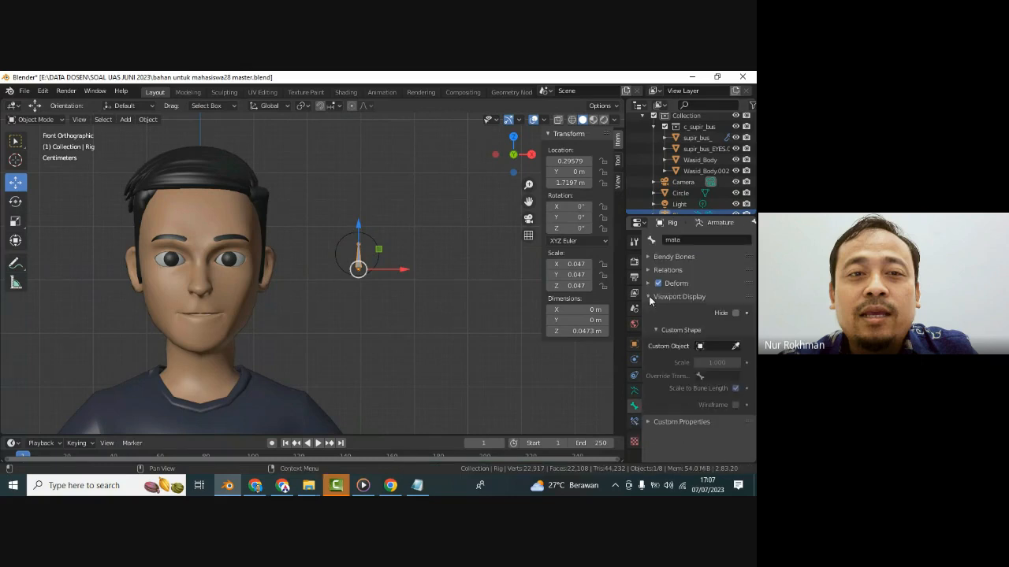
left_click(735, 346)
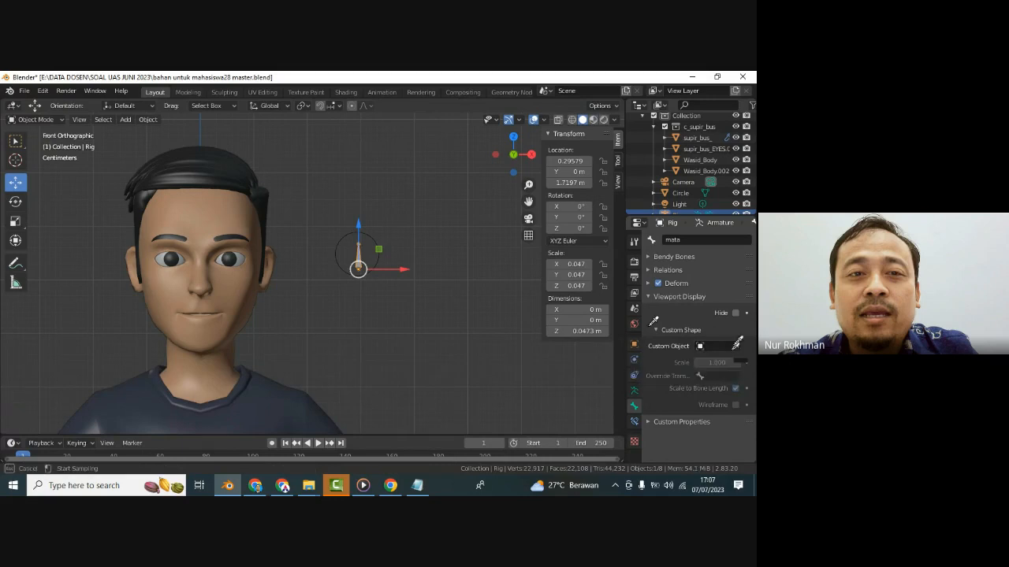
left_click(370, 233)
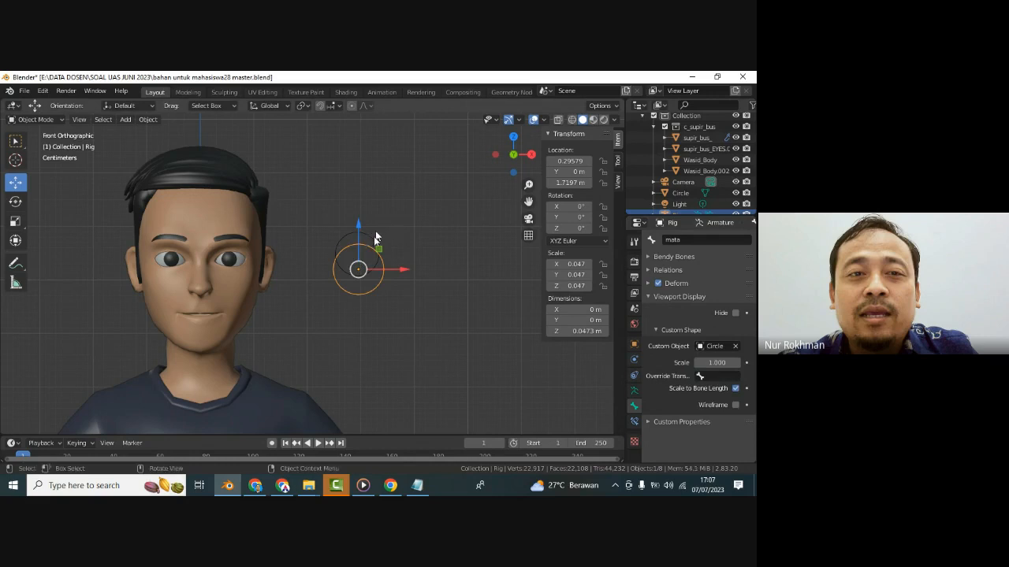
- Delete the original circle mesh, select the rig, and save the file
key("Delete")
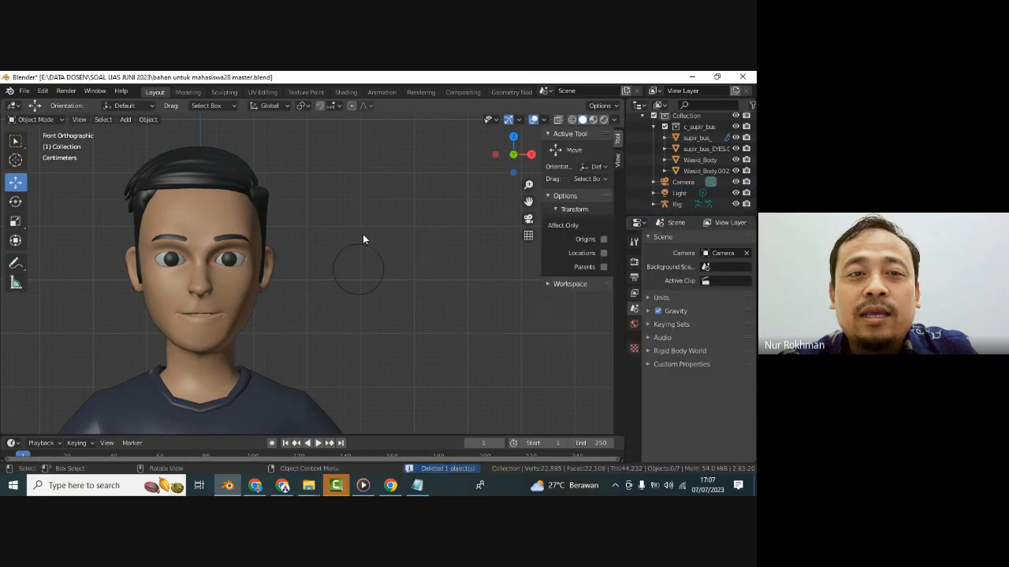
left_click(366, 247)
key("ctrl+s")
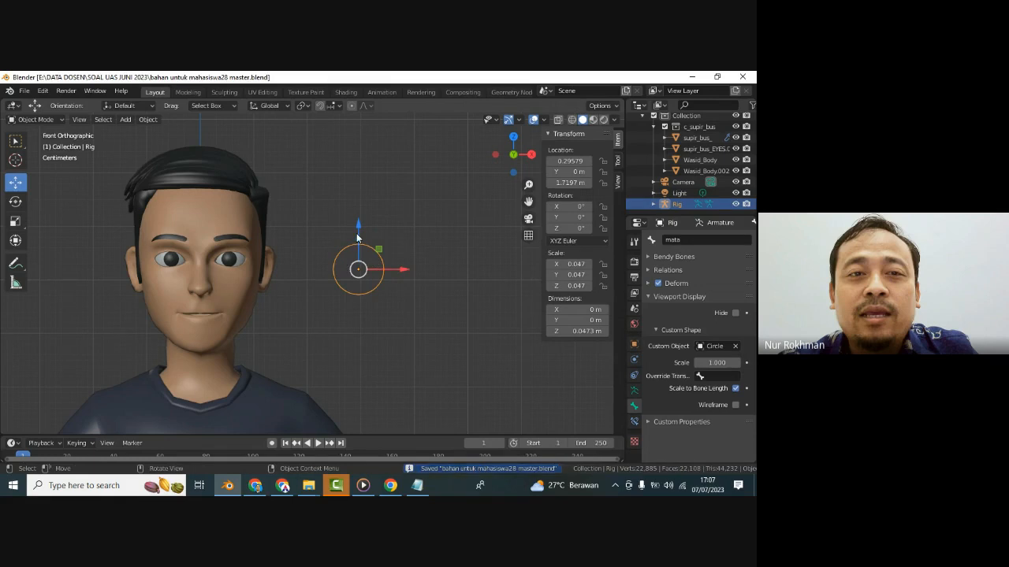
- Test a vertical move of the rig in Object Mode and undo it
left_click_drag(357, 238, 352, 237)
left_click(352, 210)
key("ctrl+z")
- Switch the rig to Pose Mode, test moving bone mata vertically, and try to scale it down
left_click(32, 119)
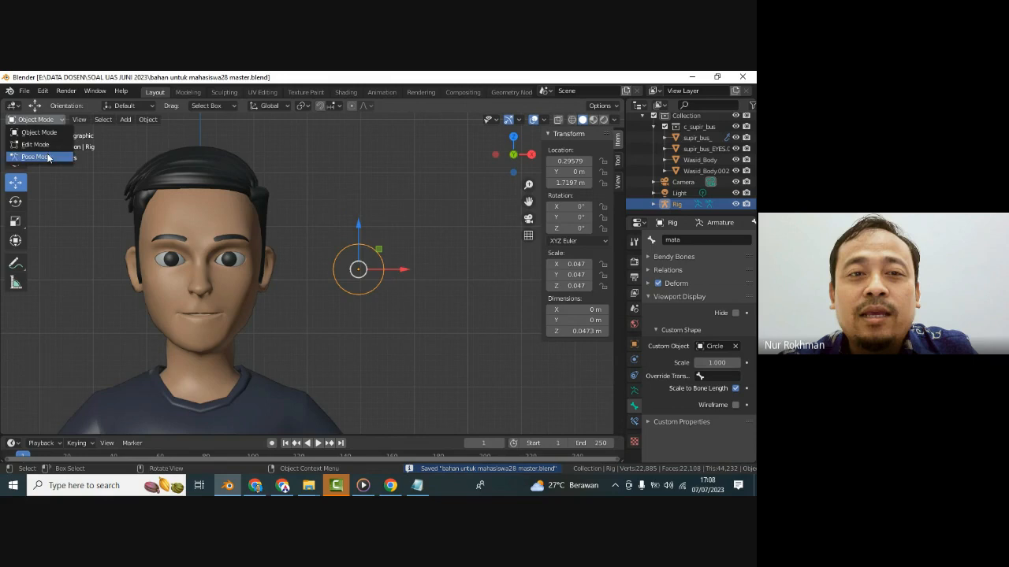
left_click(24, 157)
left_click_drag(358, 247, 352, 204)
left_click_drag(355, 239, 355, 239)
key("s")
left_click(386, 258)
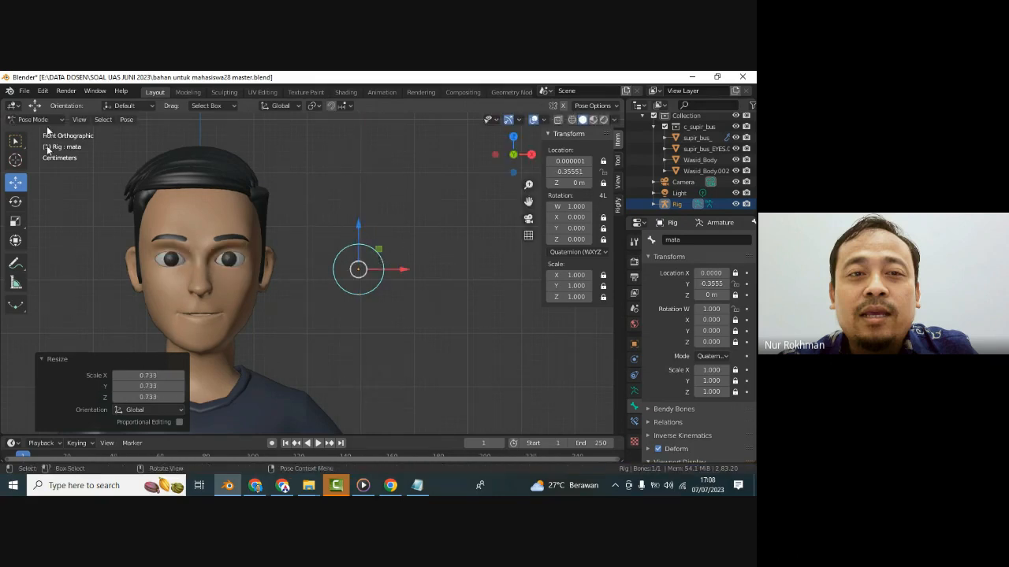
- Scale the rig down to about 0.021 in Object Mode and save the file
left_click(45, 119)
left_click(39, 133)
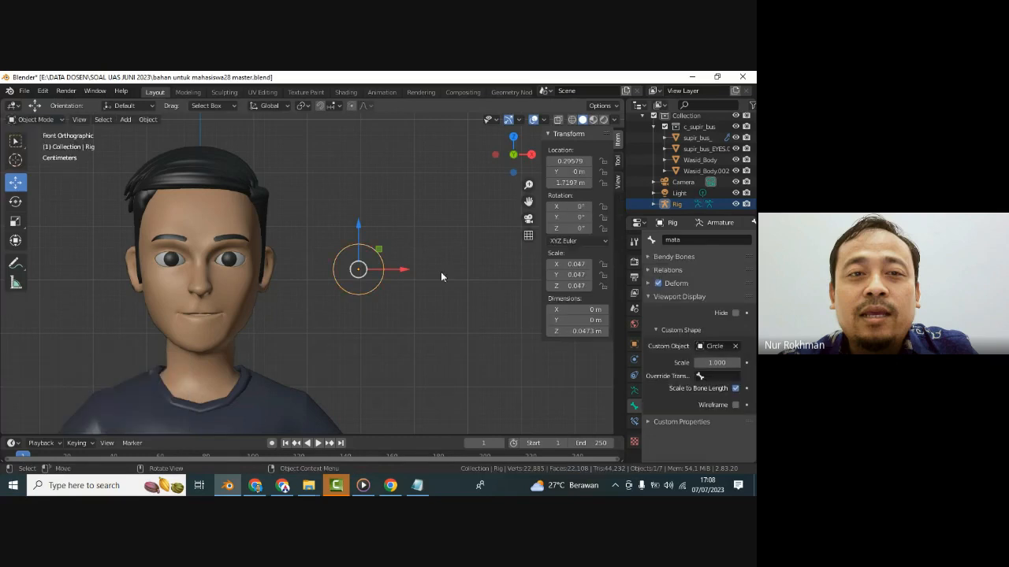
key("s")
left_click(391, 280)
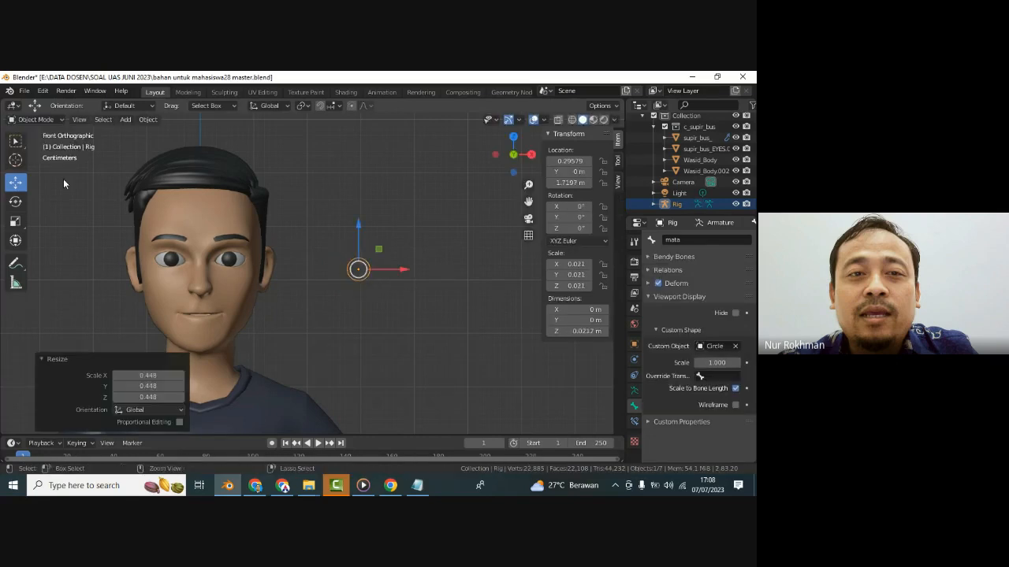
key("ctrl+s")
- Return the rig to Pose Mode, test moving bone mata vertically, deselect it, and save the file
left_click(36, 119)
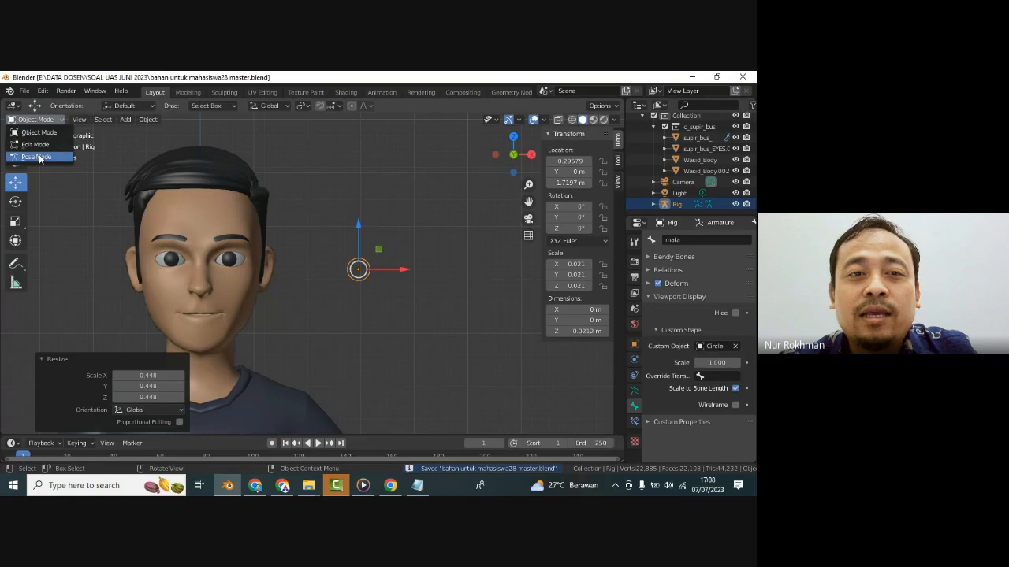
left_click(36, 156)
key("g")
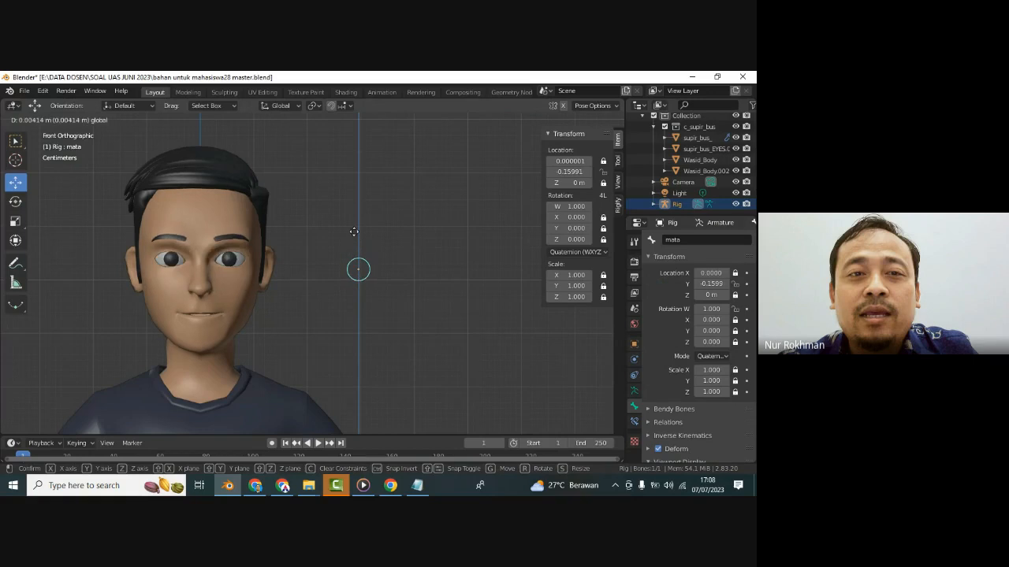
left_click(352, 225)
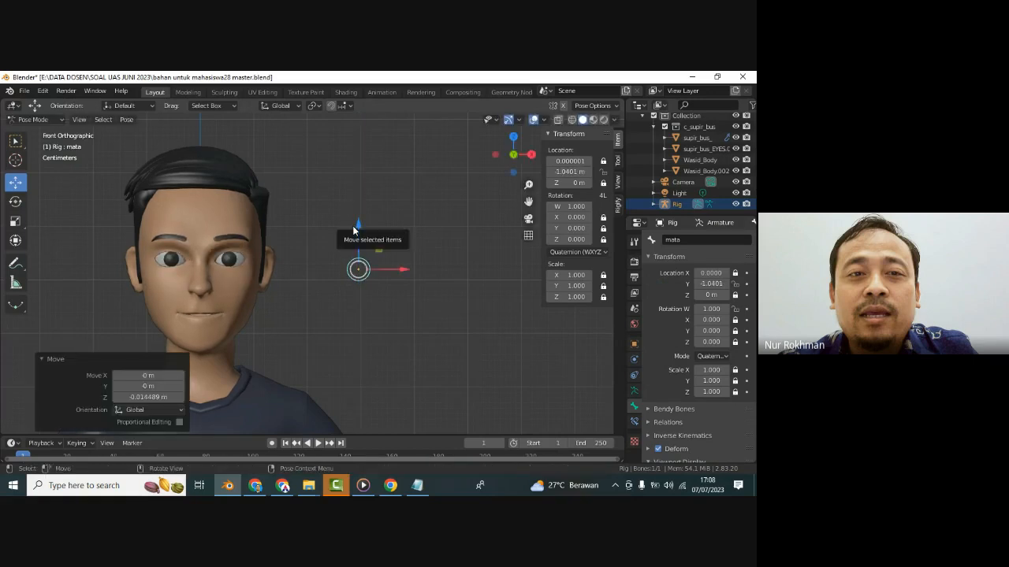
left_click(310, 216)
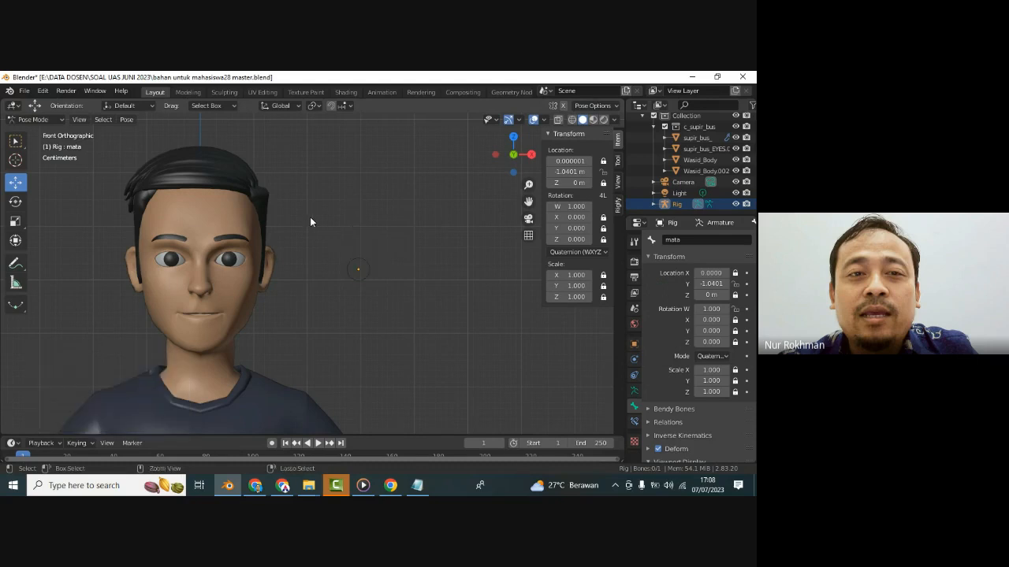
key("ctrl+s")
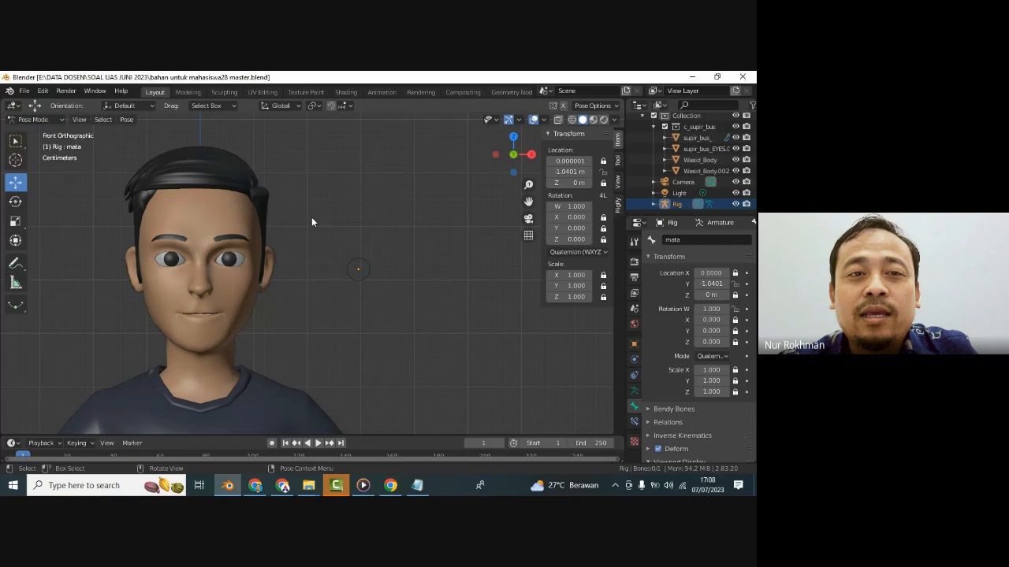
- Select bone mata, save the file, and switch the rig to Object Mode
left_click(369, 268)
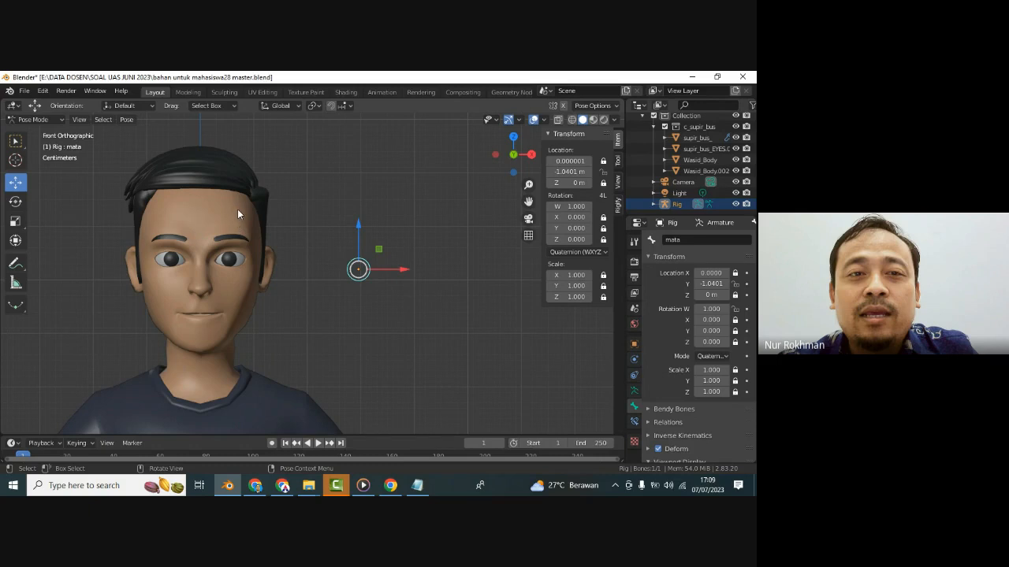
key("ctrl+s")
left_click(46, 121)
left_click(46, 134)
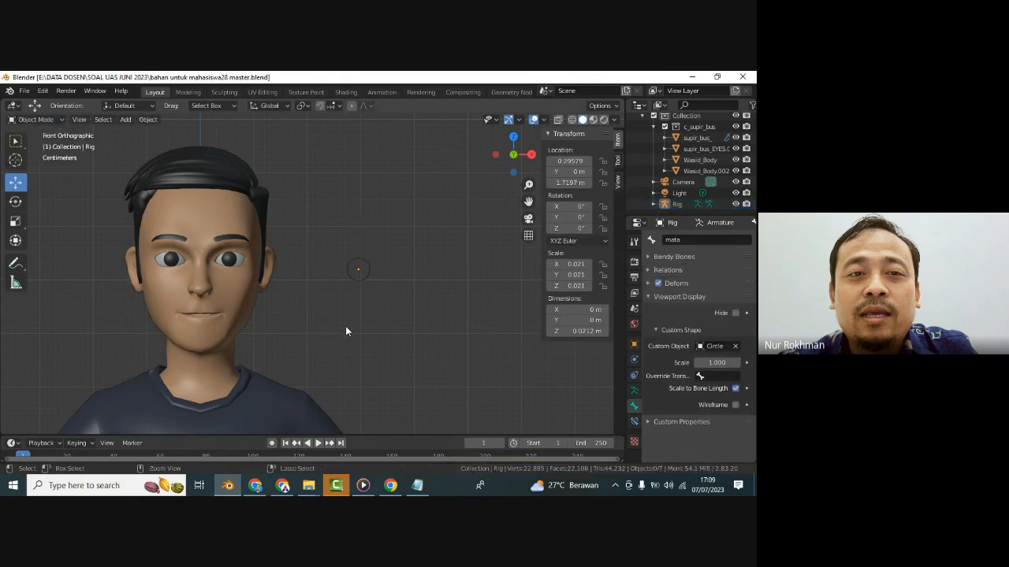
- Try adding a Human (Meta-Rig) armature, undo the addition, and save the file
scroll(358, 323, "down", 5)
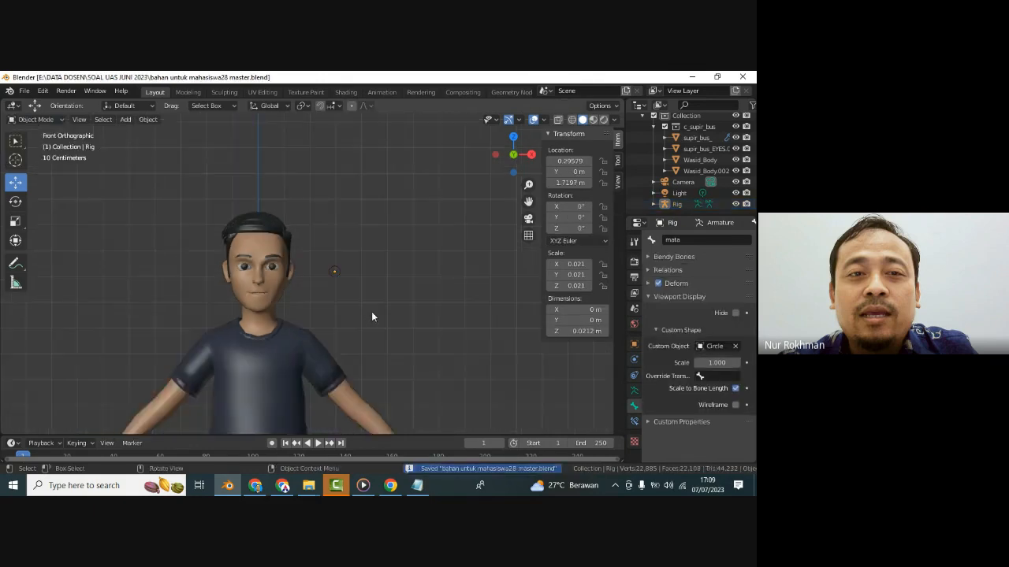
left_click(126, 120)
mouse_move(166, 216)
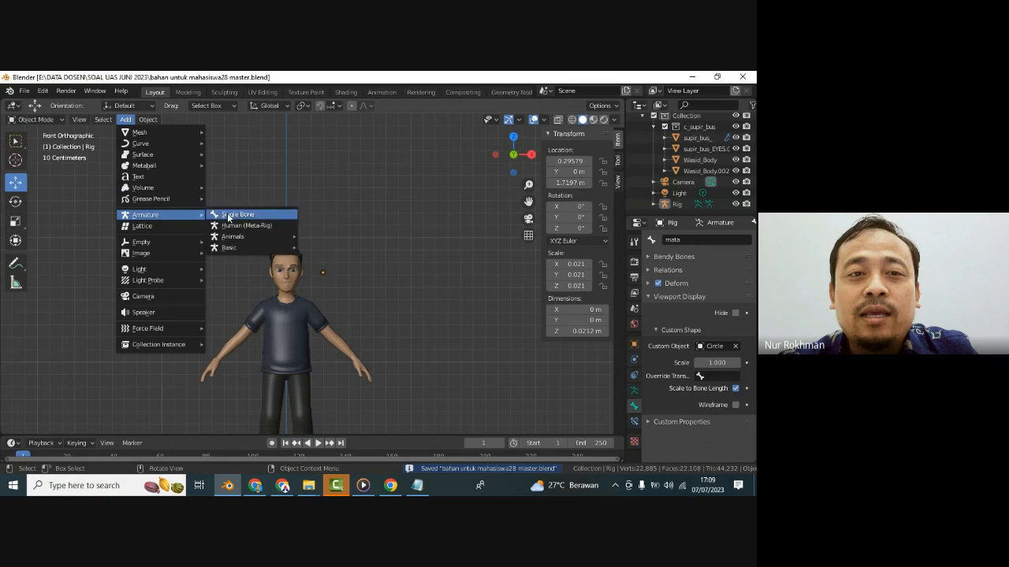
mouse_move(239, 248)
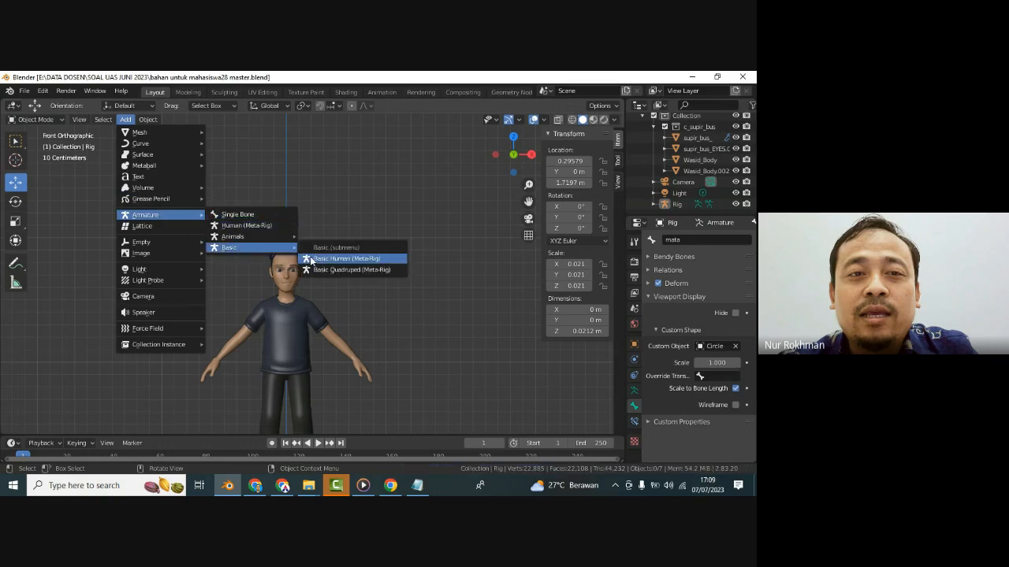
left_click(245, 225)
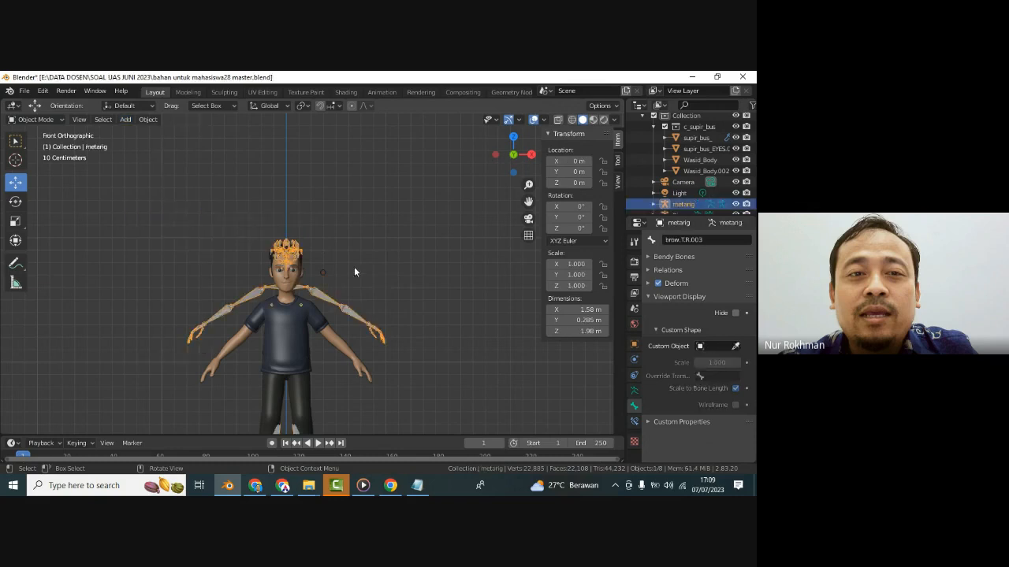
key("ctrl+z")
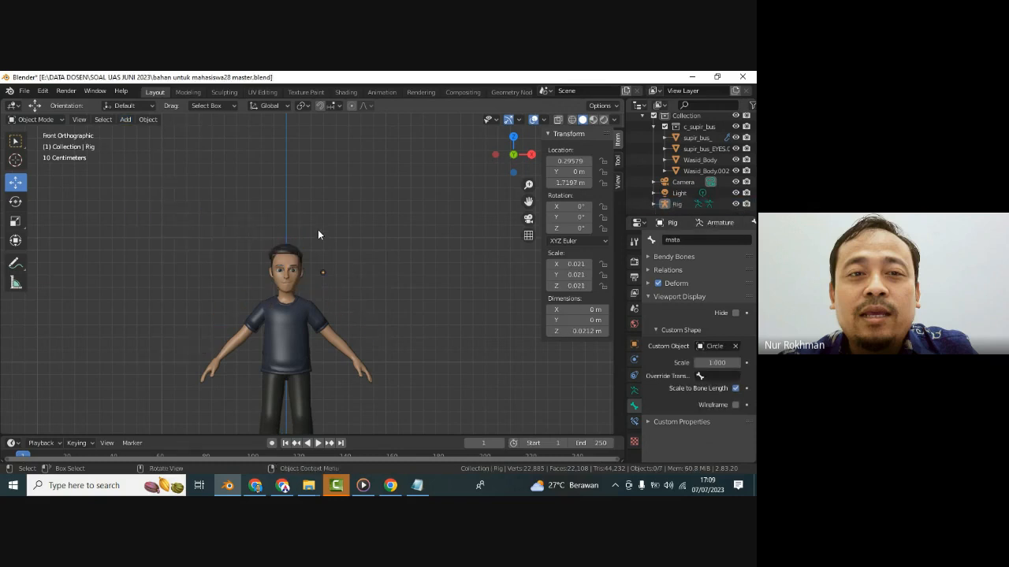
key("ctrl+s")
- Add a Basic Human (Meta-Rig) armature and scale it to about 0.911 to match the character
scroll(146, 150, "up", 2)
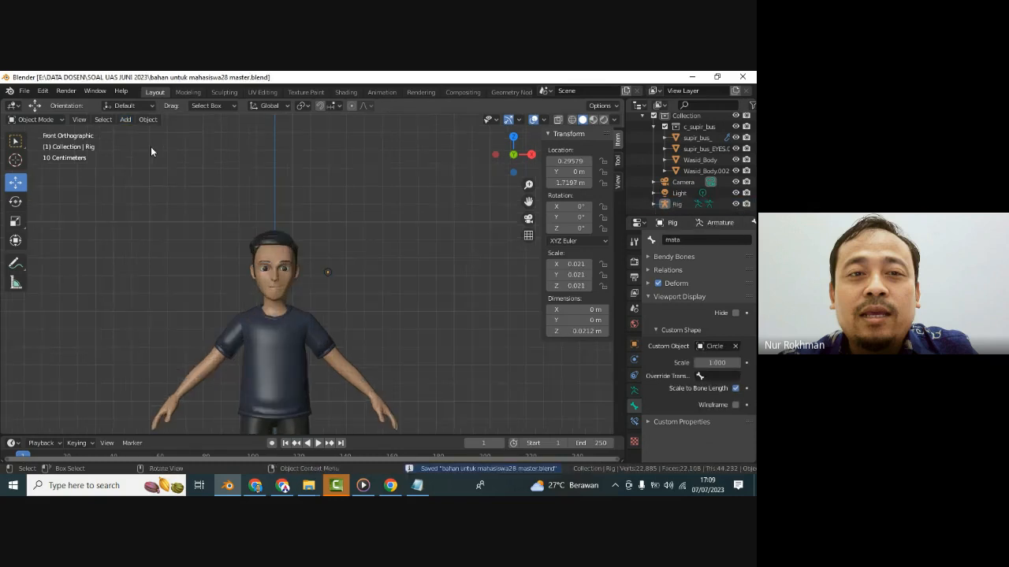
left_click(127, 120)
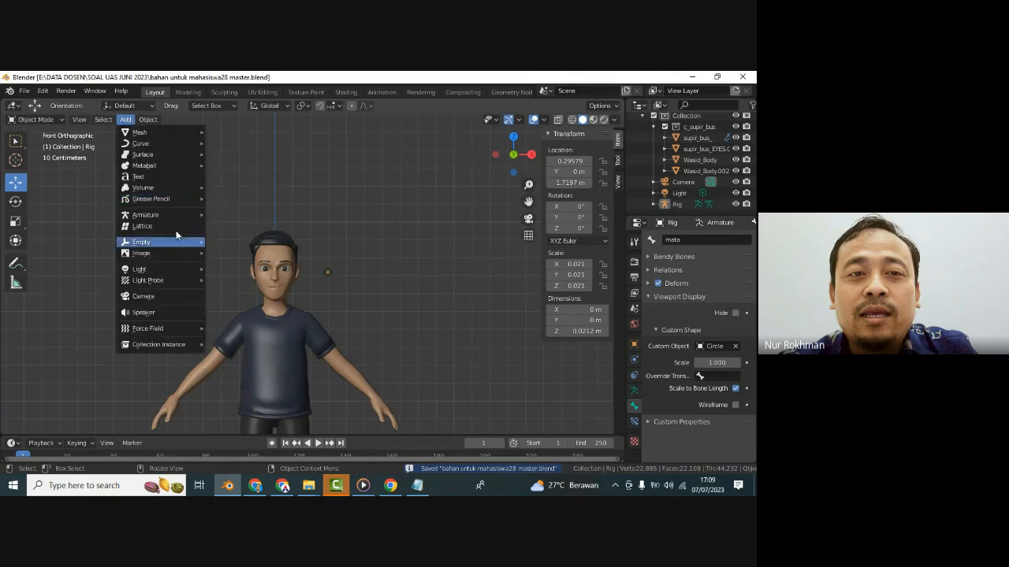
mouse_move(249, 248)
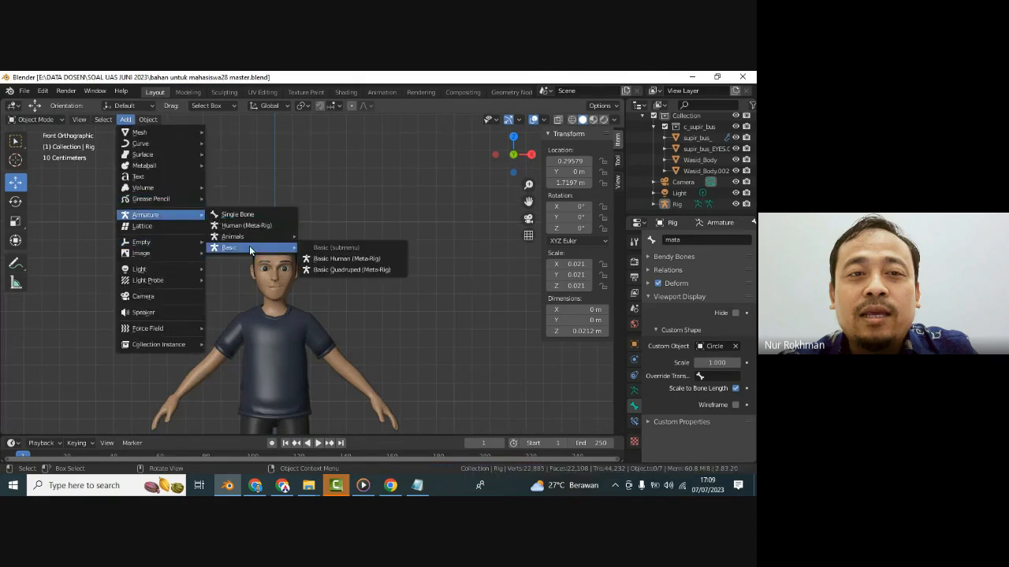
left_click(325, 260)
scroll(331, 260, "down", 5)
key("s")
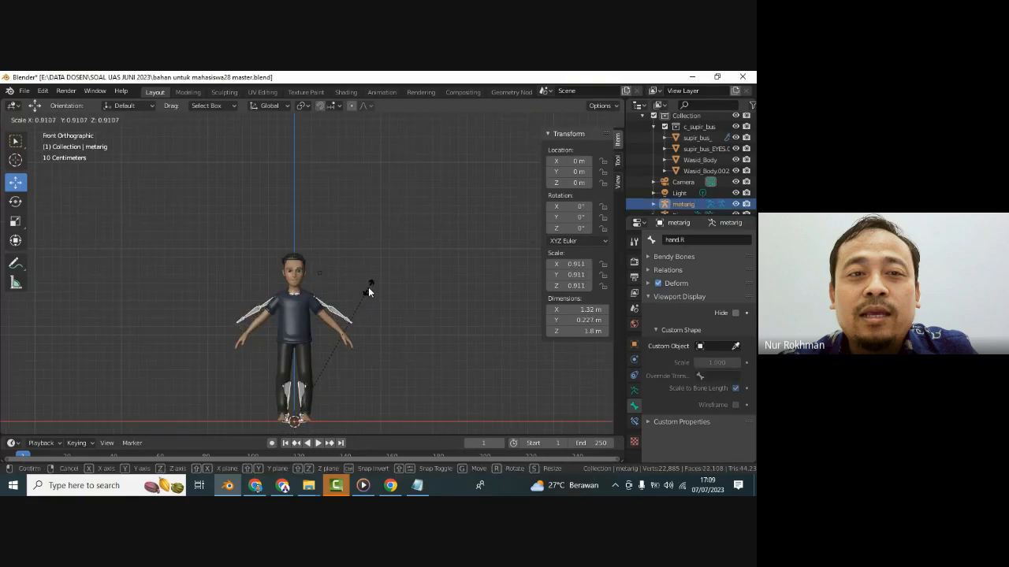
left_click(368, 287)
- Turn on X-ray display, save the file, and edit the meta-rig in Edit Mode with X-axis mirroring enabled
left_click(558, 119)
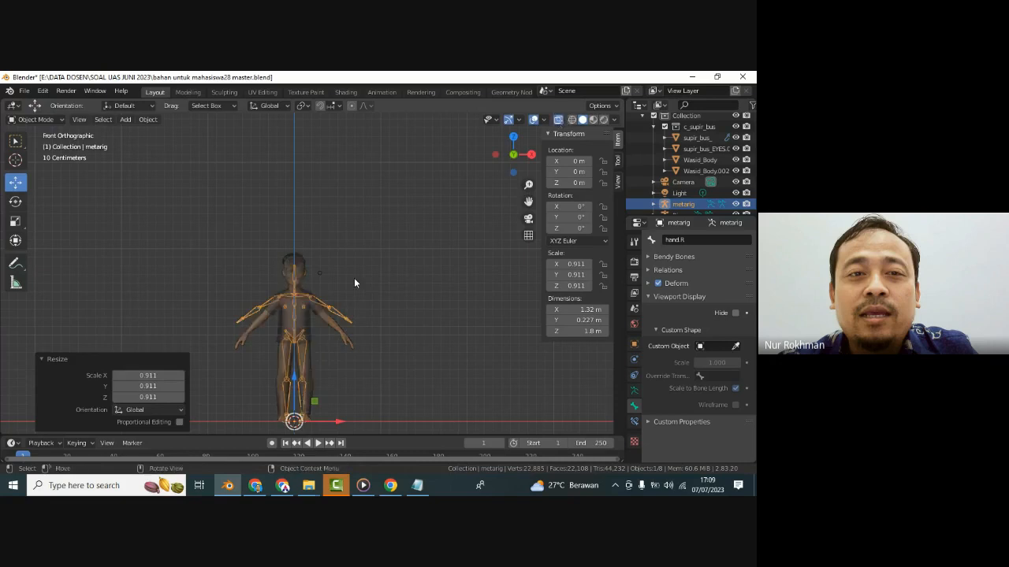
scroll(348, 297, "up", 2)
key("ctrl+s")
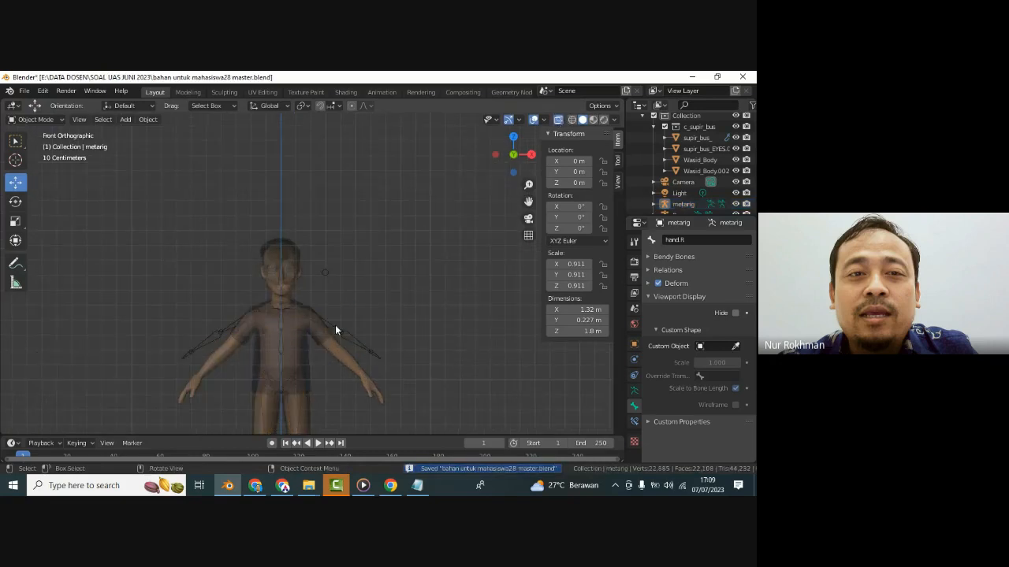
left_click(31, 119)
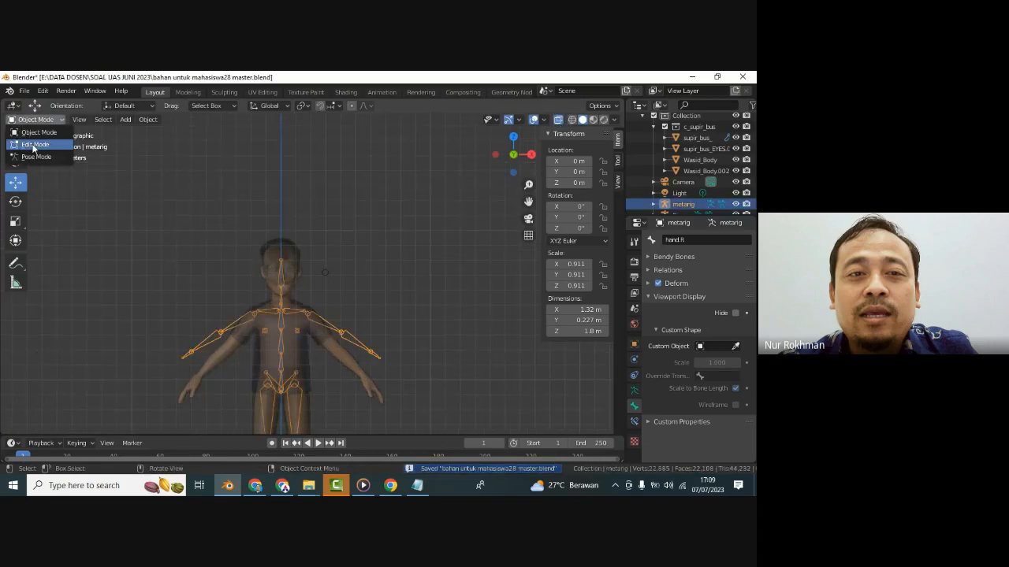
left_click(36, 146)
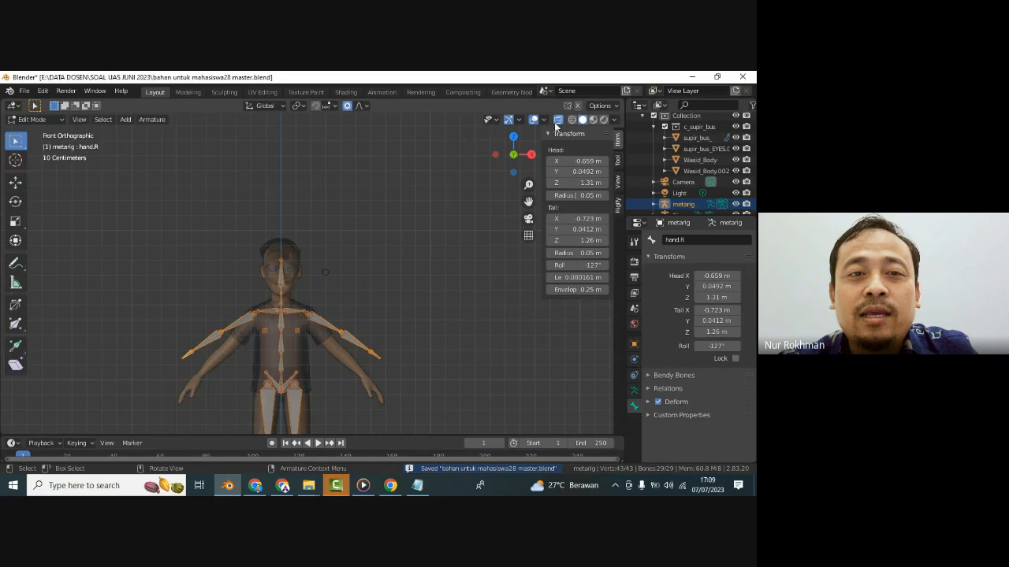
left_click(328, 322)
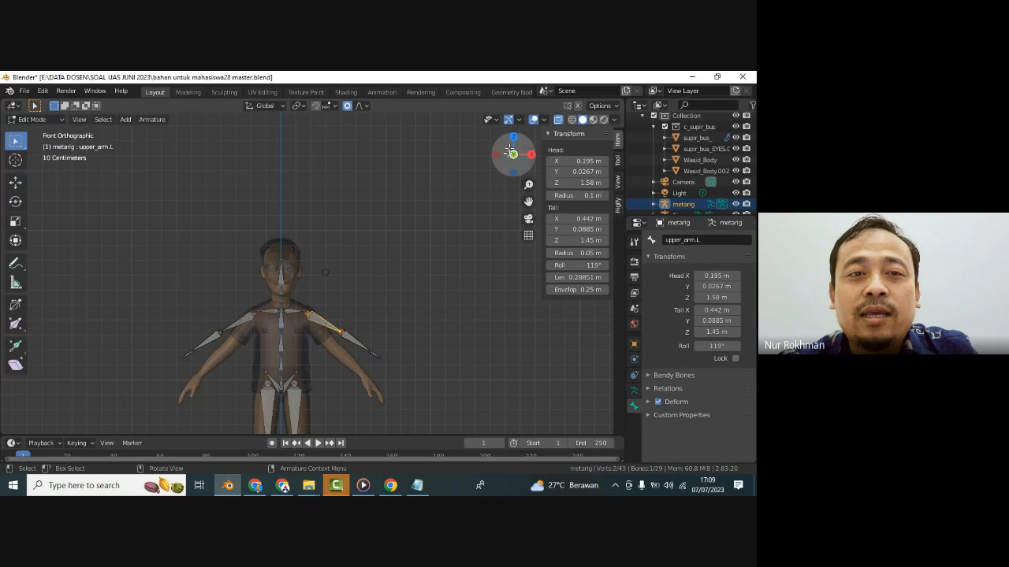
left_click(578, 104)
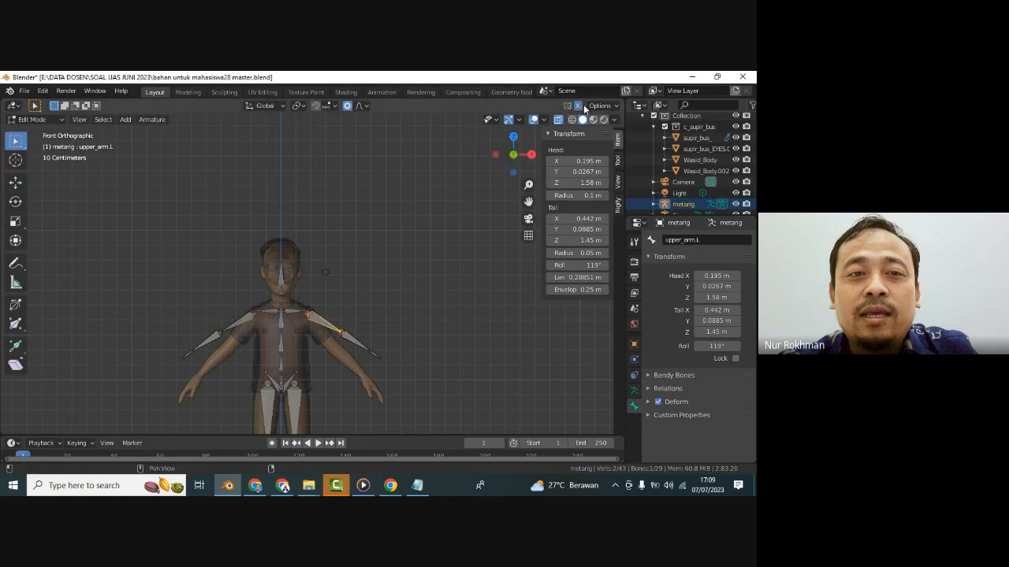
key("r")
left_click(408, 295)
key("ctrl+z")
- Move the left elbow and forearm joints down onto the character's arm and fill a bone between the selected hand joints
left_click_drag(397, 314, 330, 376)
key("g")
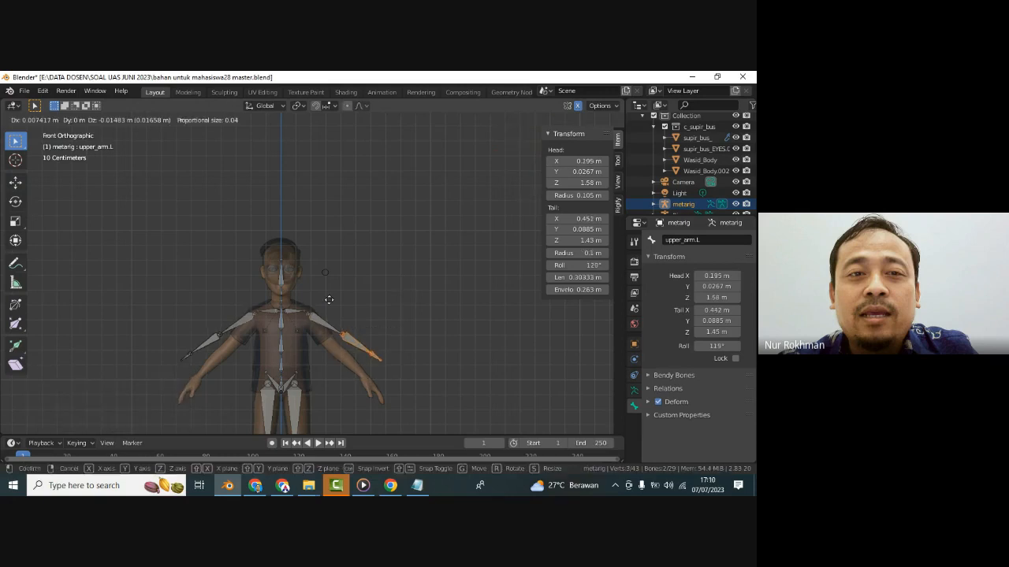
left_click(398, 361)
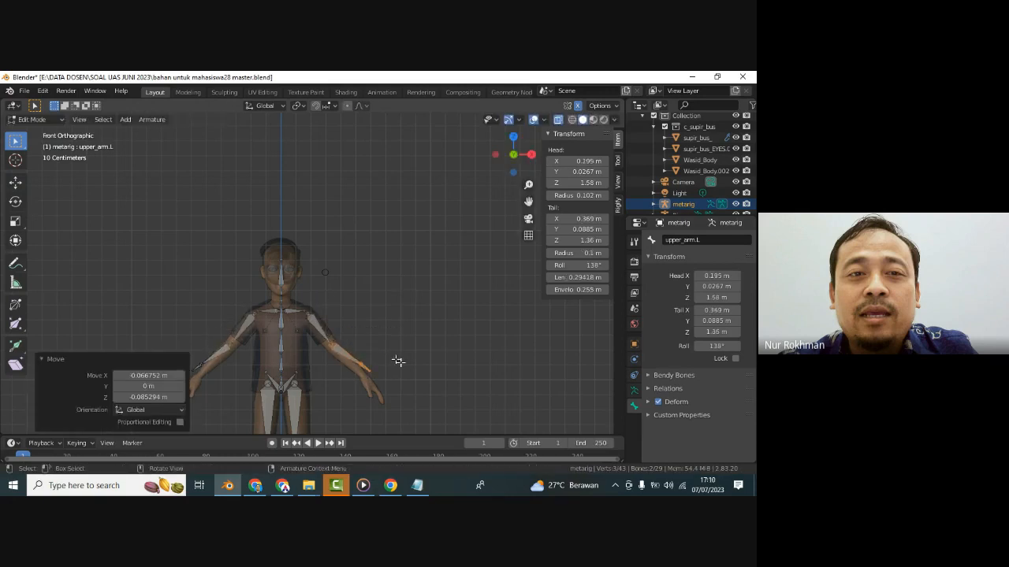
key("f")
- Try repositioning the wrist joint and hand tip over the character's left hand, and undo both moves
left_click_drag(386, 344, 383, 399)
key("g")
left_click(367, 386)
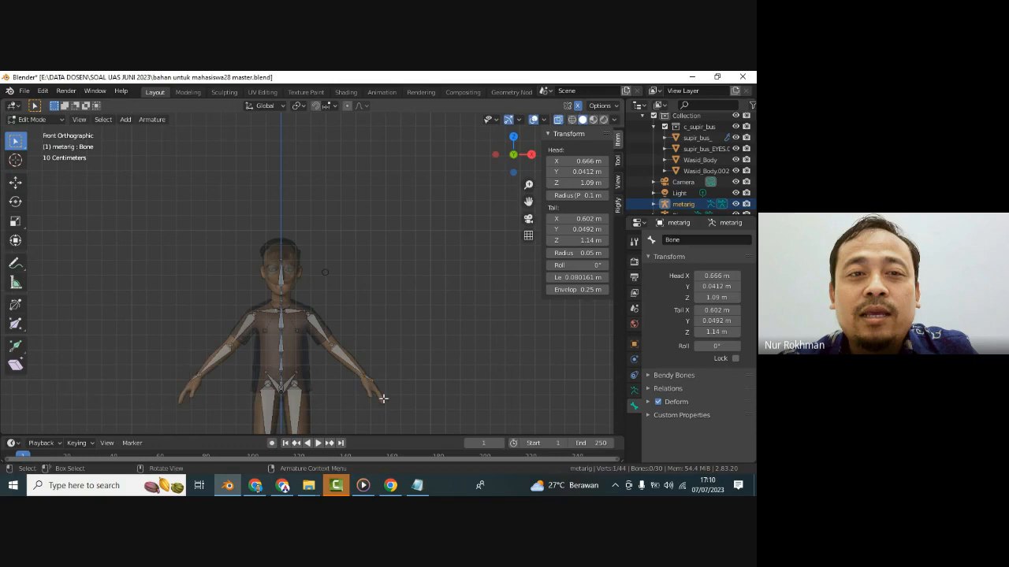
key("g")
left_click(390, 408)
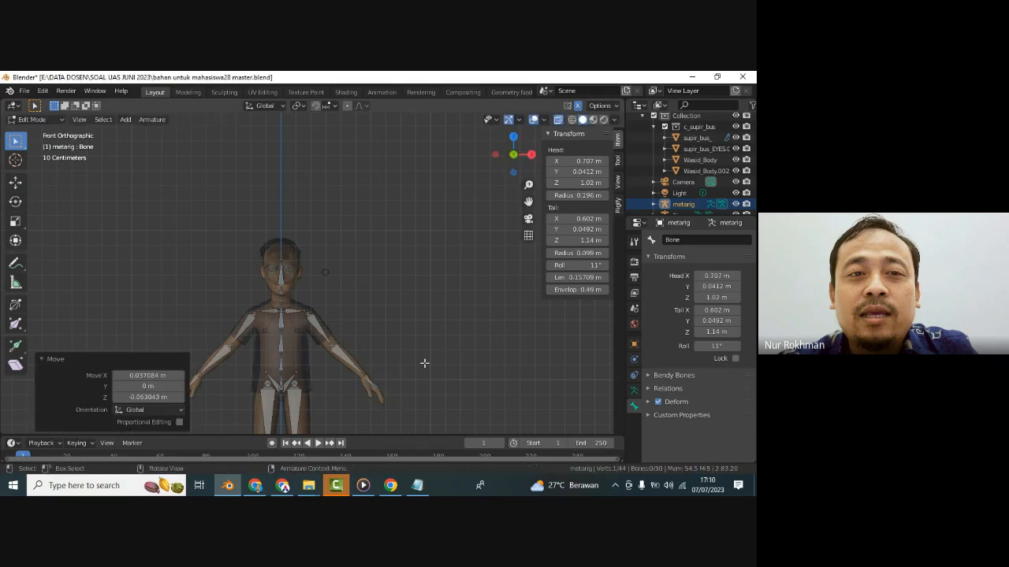
middle_click_drag(424, 363, 370, 373)
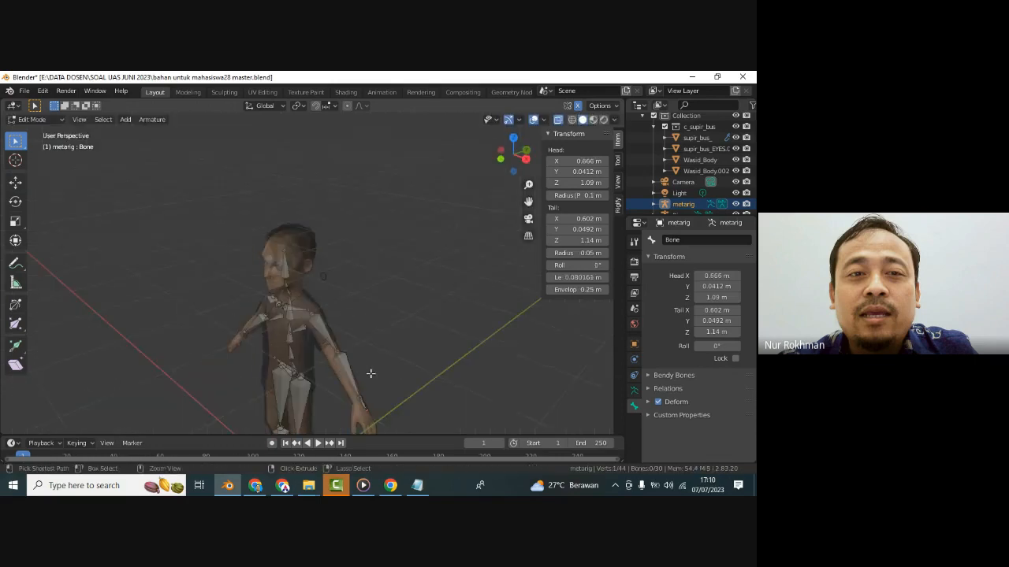
left_click(371, 373)
left_click(373, 369)
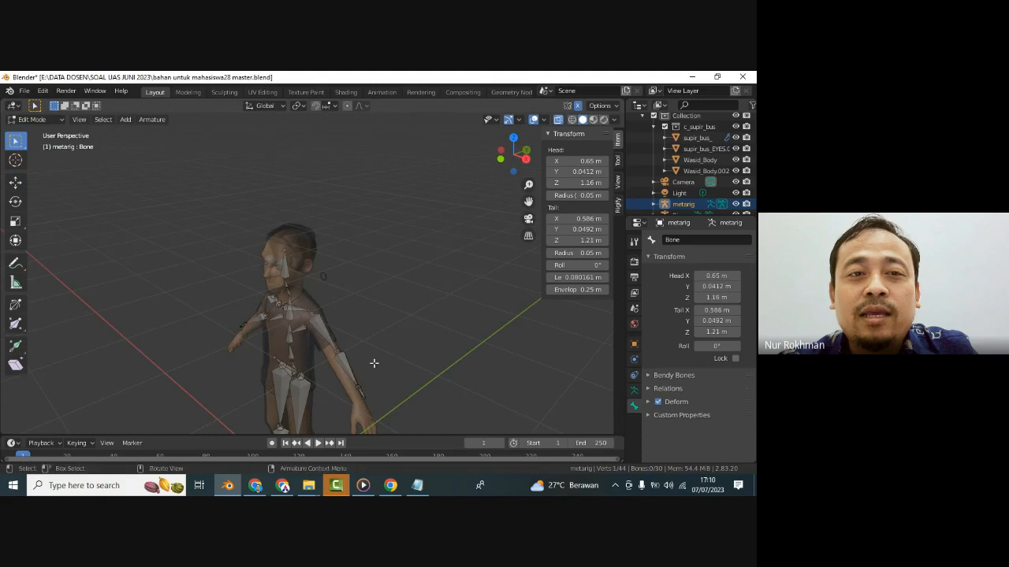
key("KP_3")
key("KP_1")
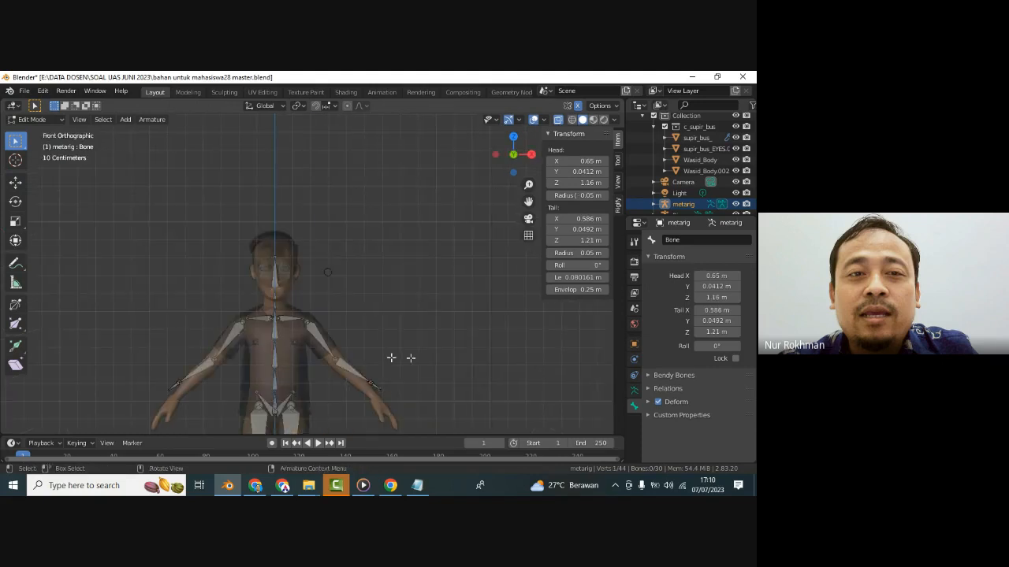
- Move the hand bones onto the character's left hand in front view and scale them to about 0.944
key("g")
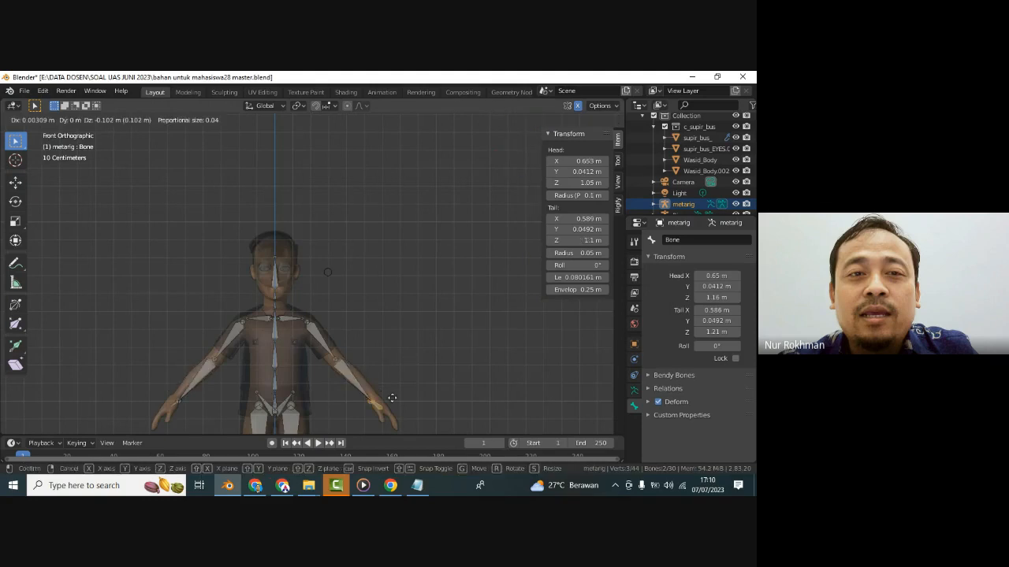
left_click(418, 390)
left_click(387, 390)
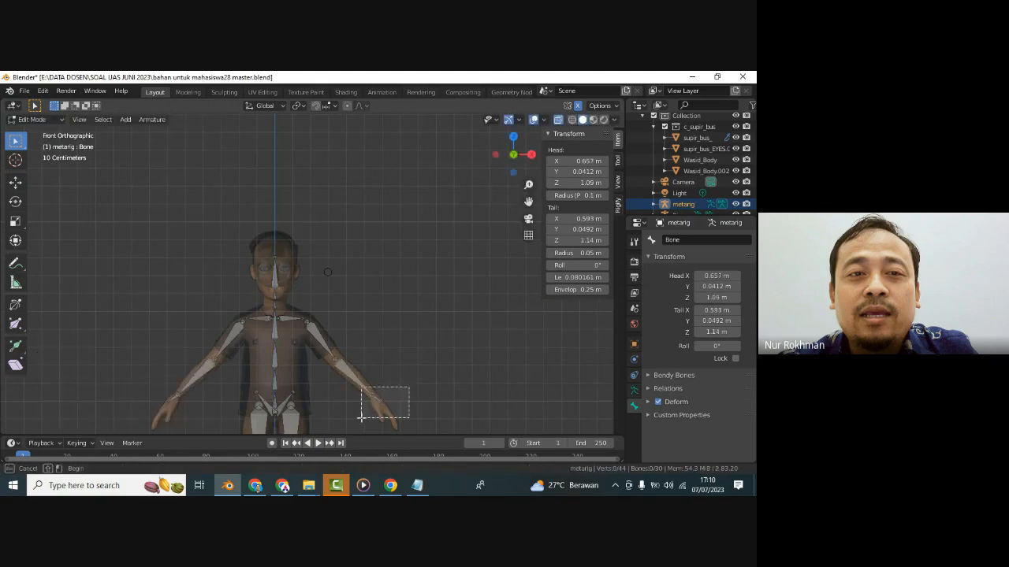
key("s")
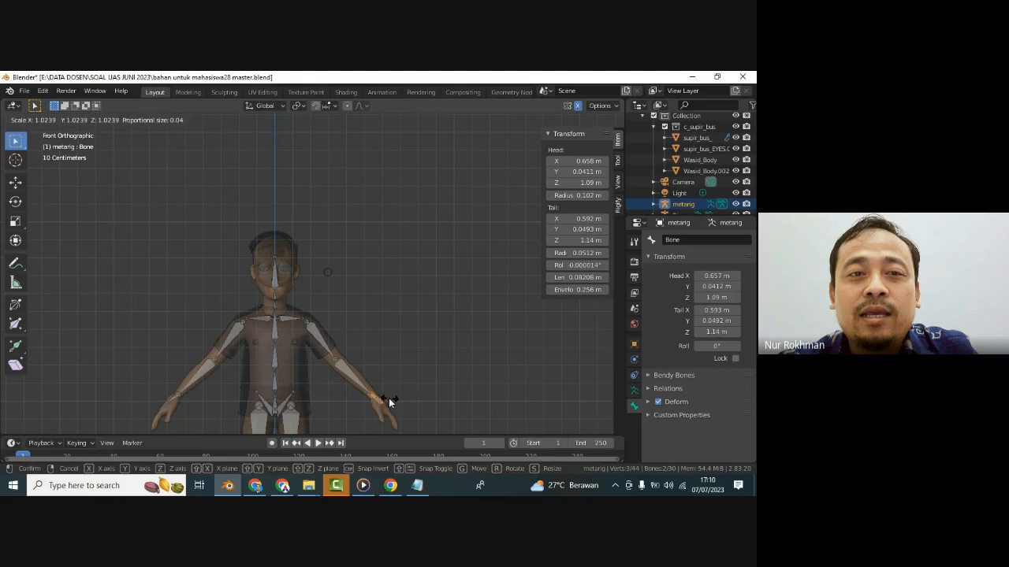
left_click(388, 398)
key("g")
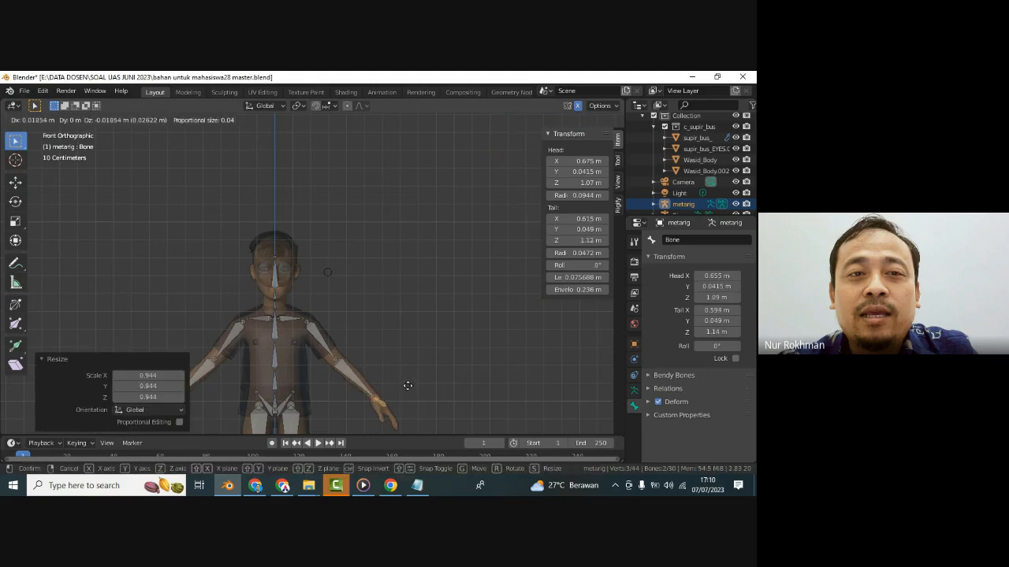
left_click(406, 387)
- Move the left leg's lower joints to fit the character's leg in front view
scroll(418, 350, "down", 3)
left_click_drag(331, 368, 293, 435)
key("g")
left_click(338, 416)
left_click(348, 372)
- Raise the head bone's tip about 0.175 m to above the hair and save the file
scroll(348, 372, "up", 5)
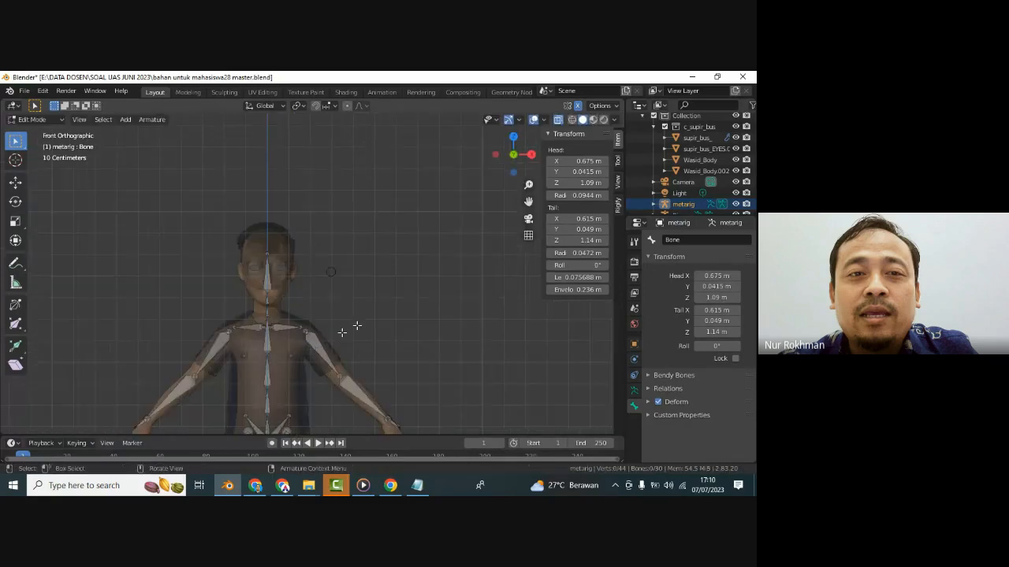
left_click_drag(292, 230, 240, 259)
key("g")
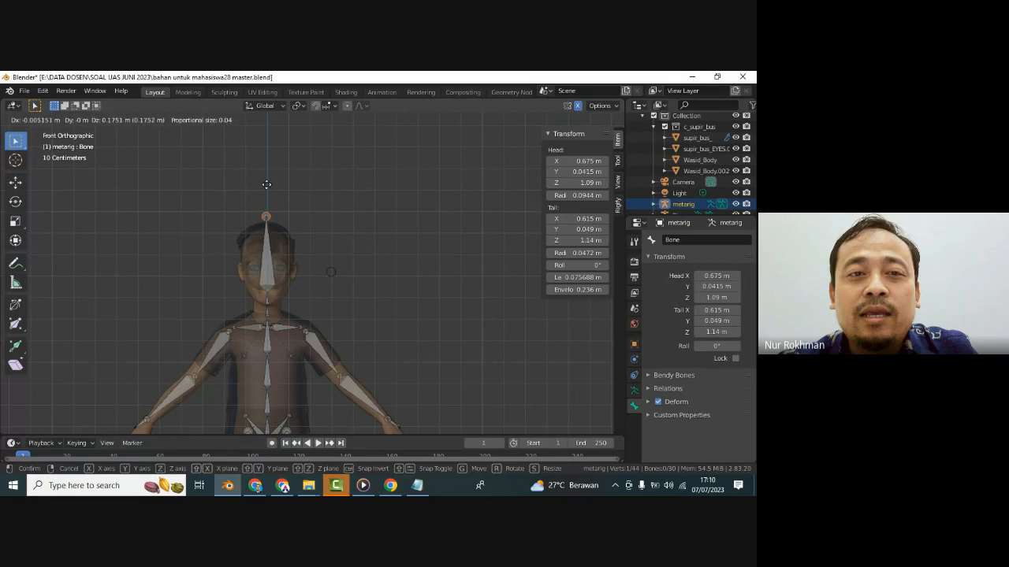
left_click(265, 184)
left_click(319, 239)
scroll(293, 279, "up", 3)
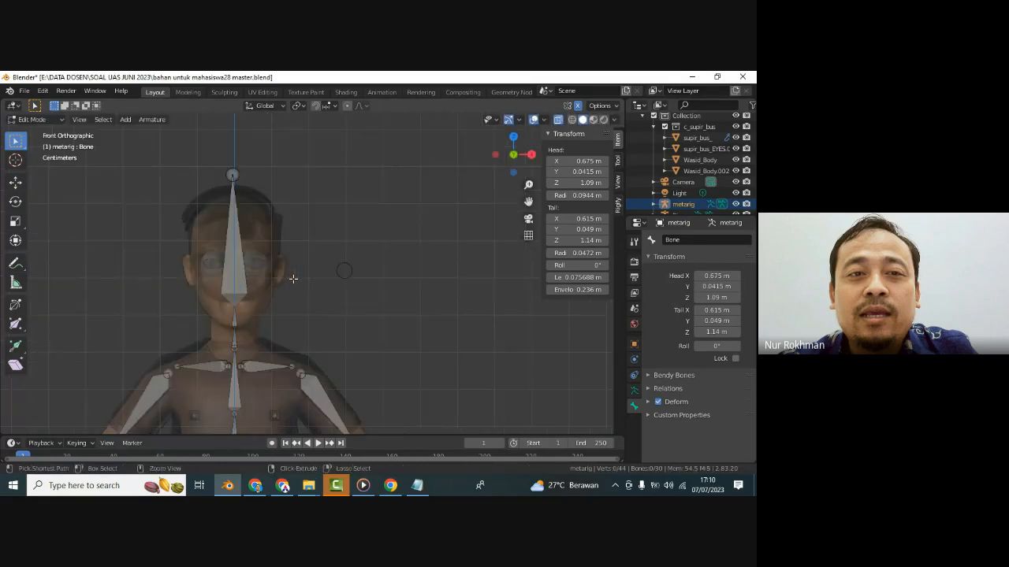
key("ctrl+s")
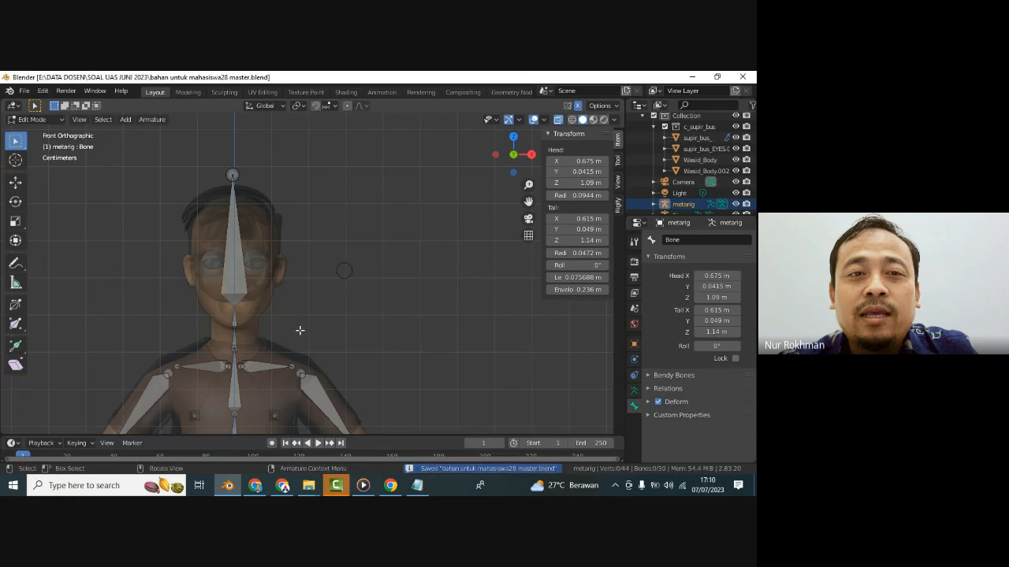
- Move the left elbow, forearm and hand joints forward in top view to centre them inside the arm
key("KP_3")
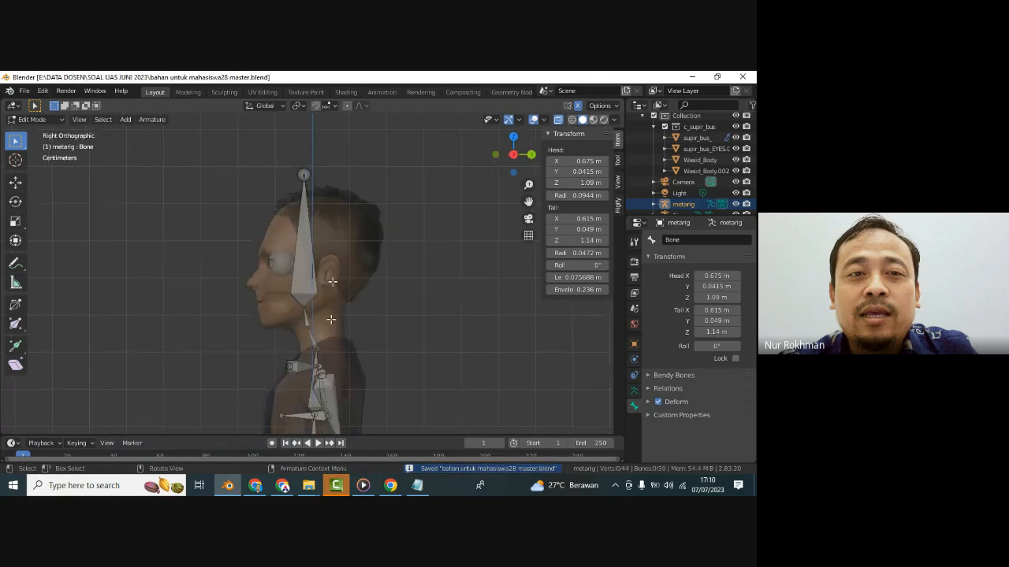
scroll(332, 300, "down", 6)
middle_click_drag(349, 310, 354, 360)
key("KP_7")
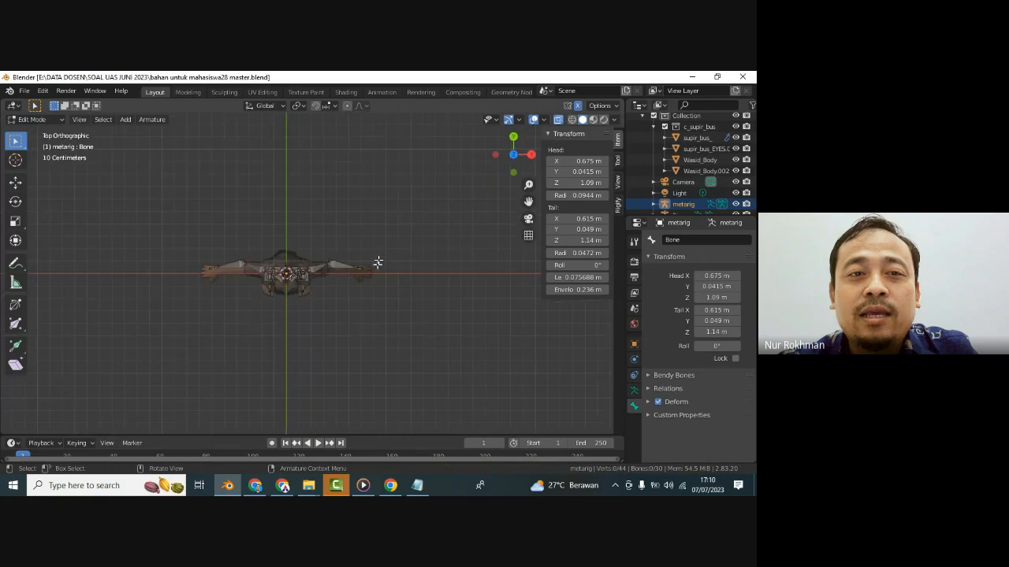
left_click_drag(414, 236, 348, 277)
scroll(351, 272, "up", 2)
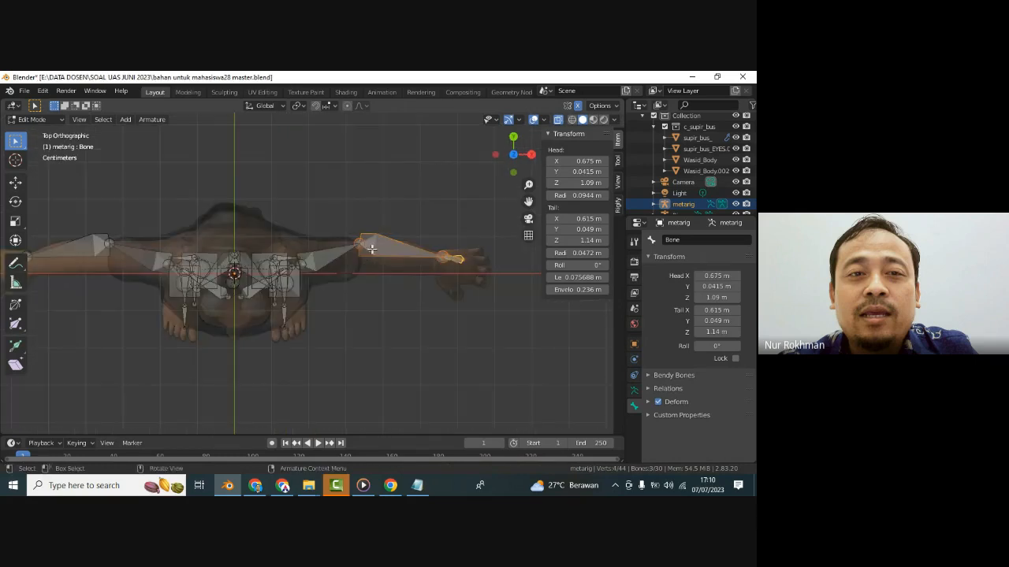
key("g")
left_click(374, 257)
- Adjust the left hand bones in top view to fit the hand, deselect them, and save the file
left_click_drag(484, 235, 424, 285)
key("g")
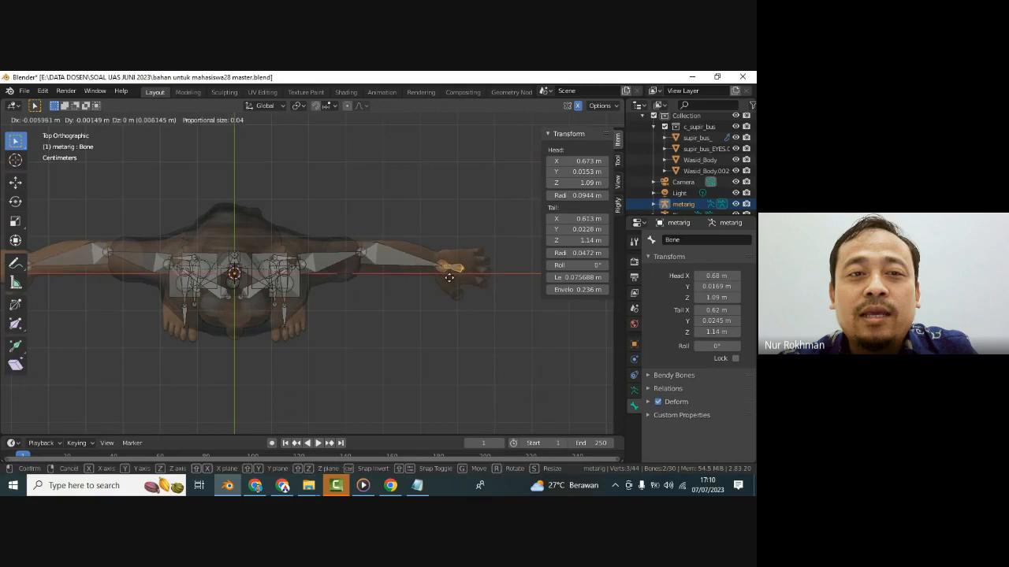
left_click(448, 276)
key("KP_1")
left_click(419, 266)
key("ctrl+s")
key("KP_3")
key("ctrl+s")
key("KP_1")
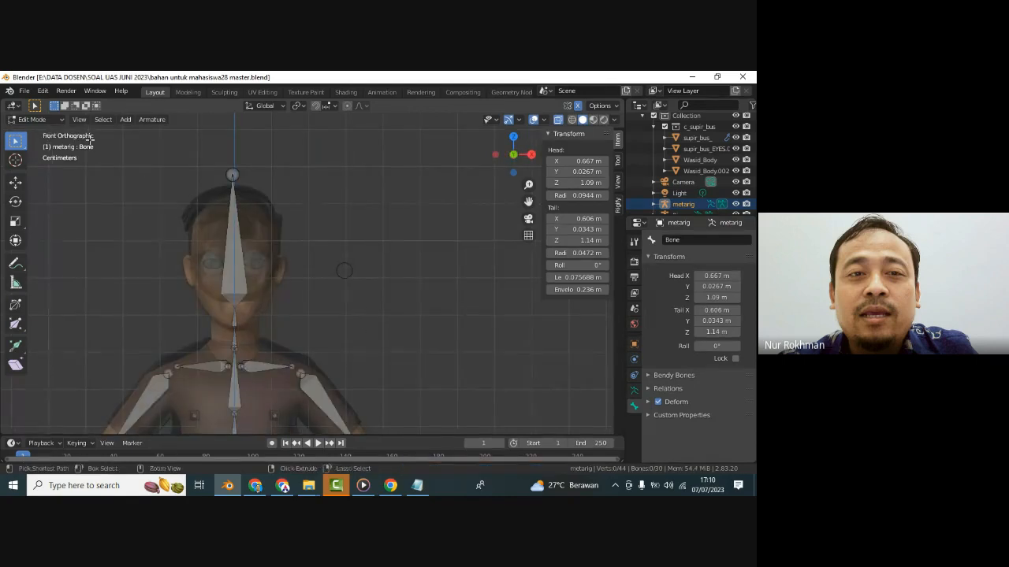
- Return the meta-rig to Object Mode, select the circular eye controller rig beside the head, and save the file
left_click(47, 121)
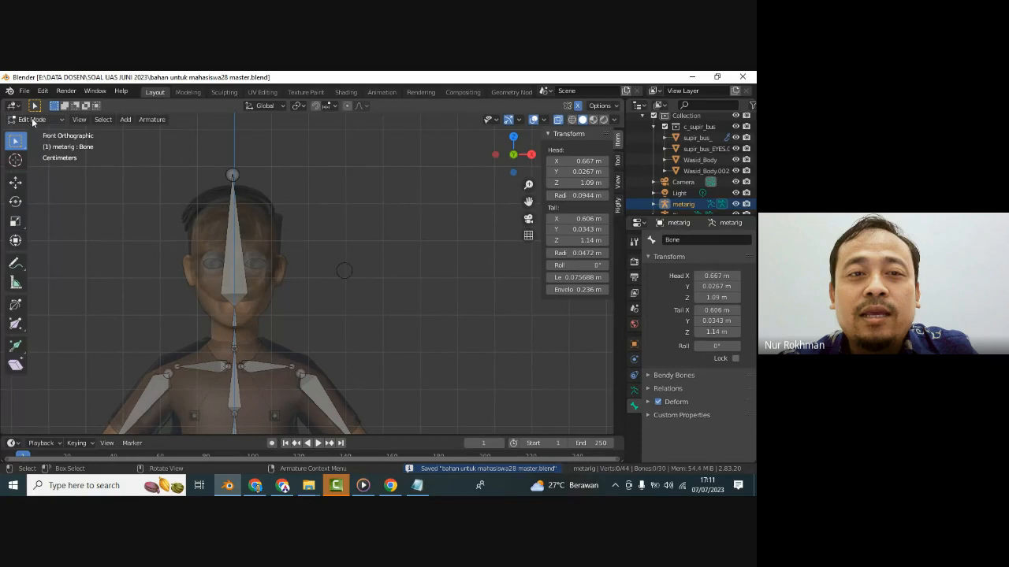
left_click(15, 182)
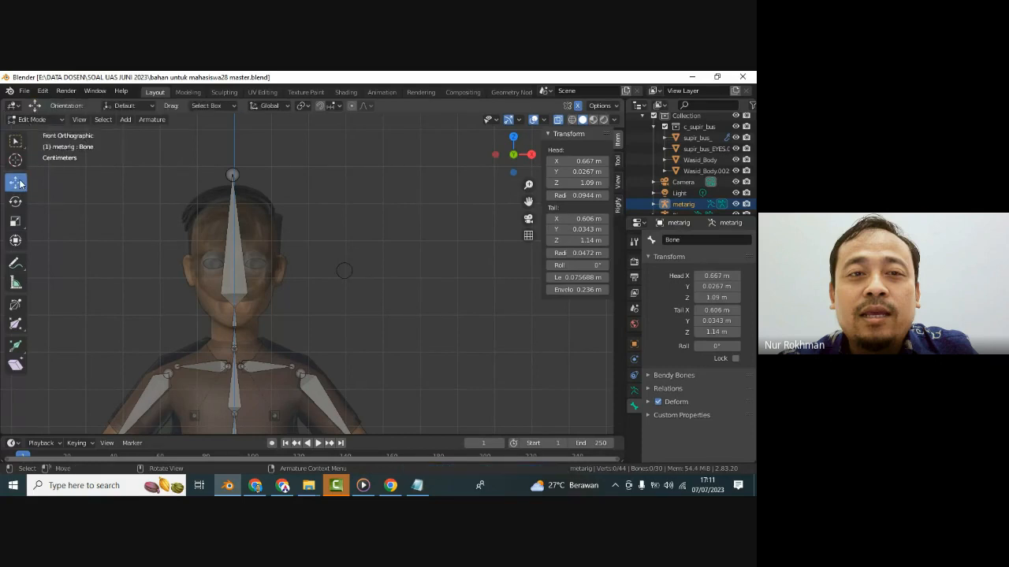
left_click_drag(379, 255, 321, 284)
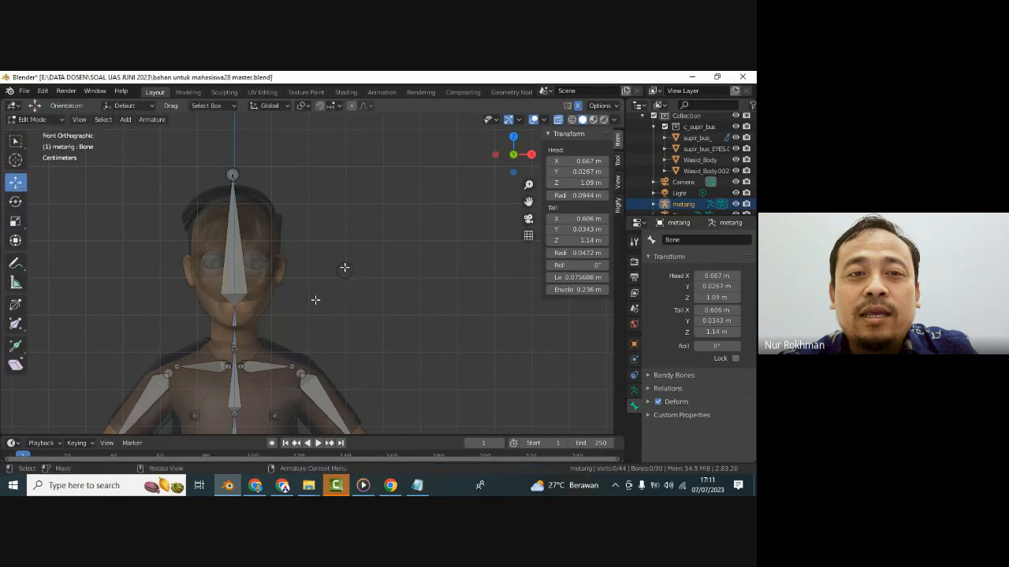
left_click(36, 119)
left_click(47, 133)
left_click(333, 241)
key("ctrl+s")
left_click(349, 272)
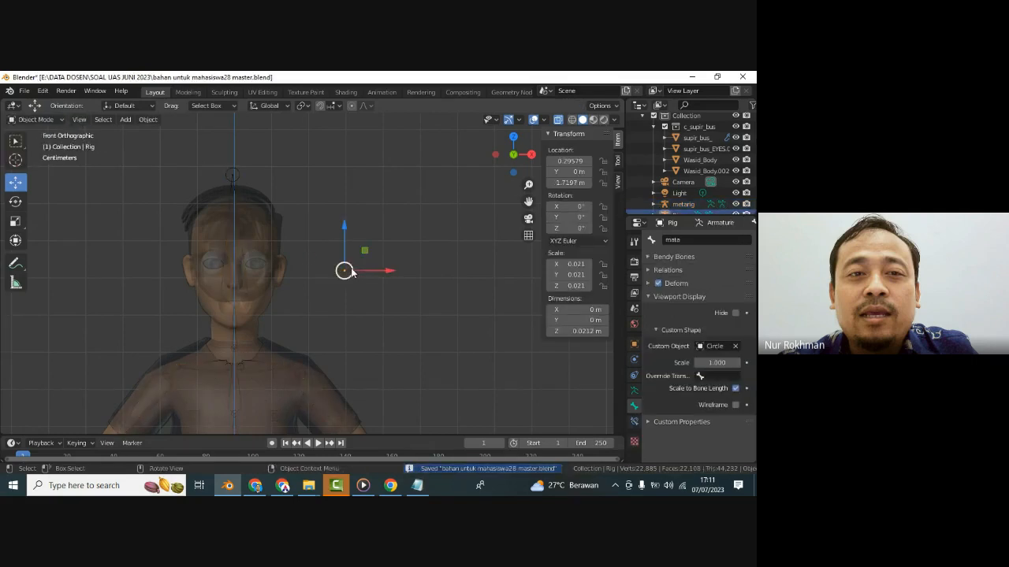
key("ctrl+s")
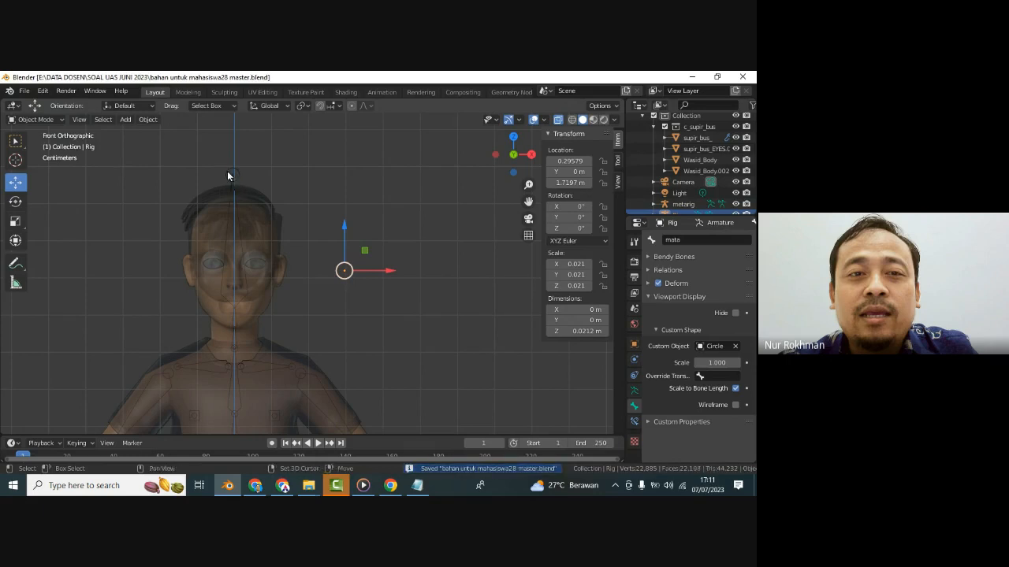
- Put the meta-rig and the circular eye controller rig into Edit Mode together, clear the bone selection, and save the file
left_click(229, 174)
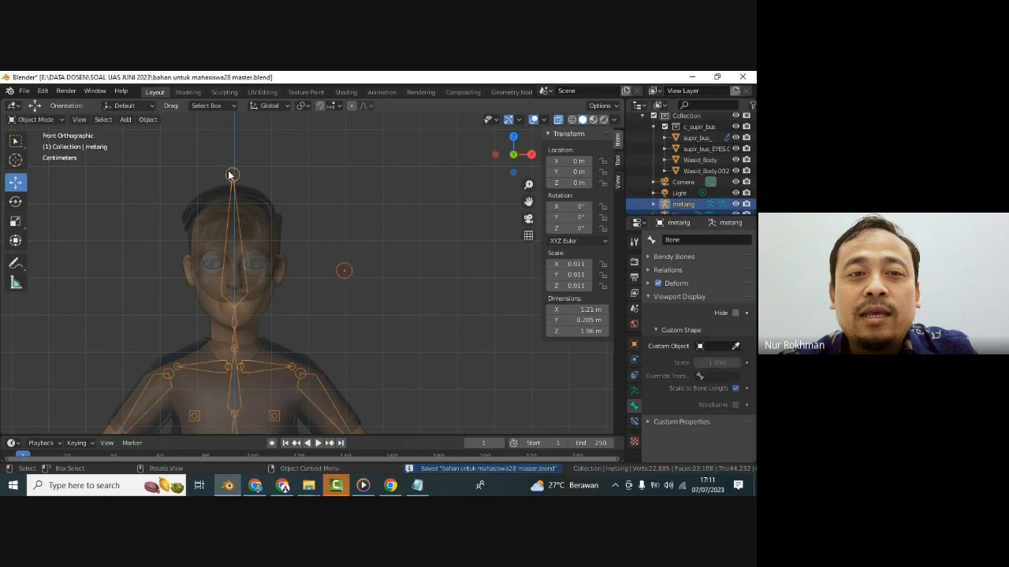
left_click(47, 119)
left_click(31, 140)
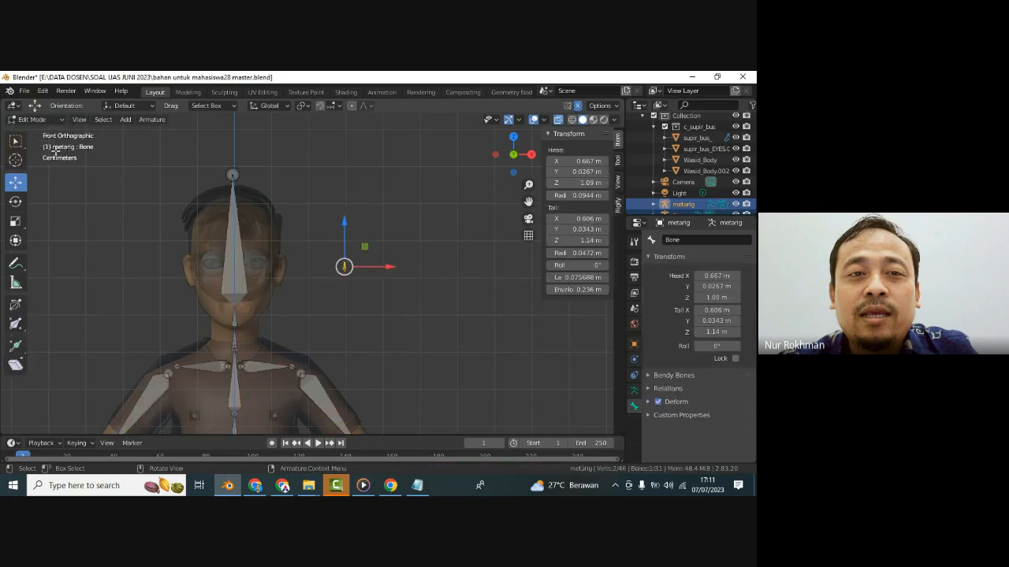
left_click(233, 195)
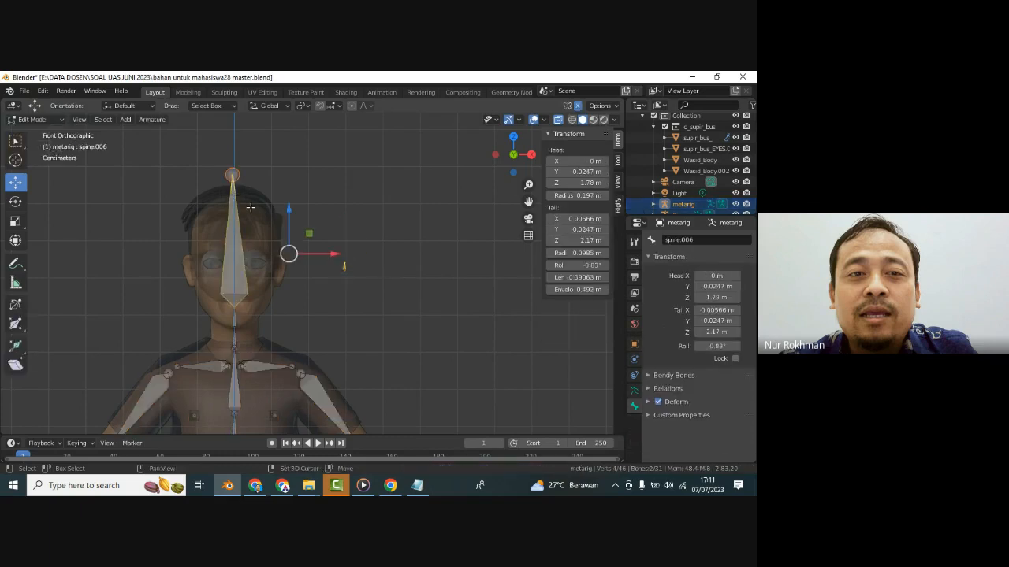
left_click(347, 245)
scroll(355, 270, "up", 2)
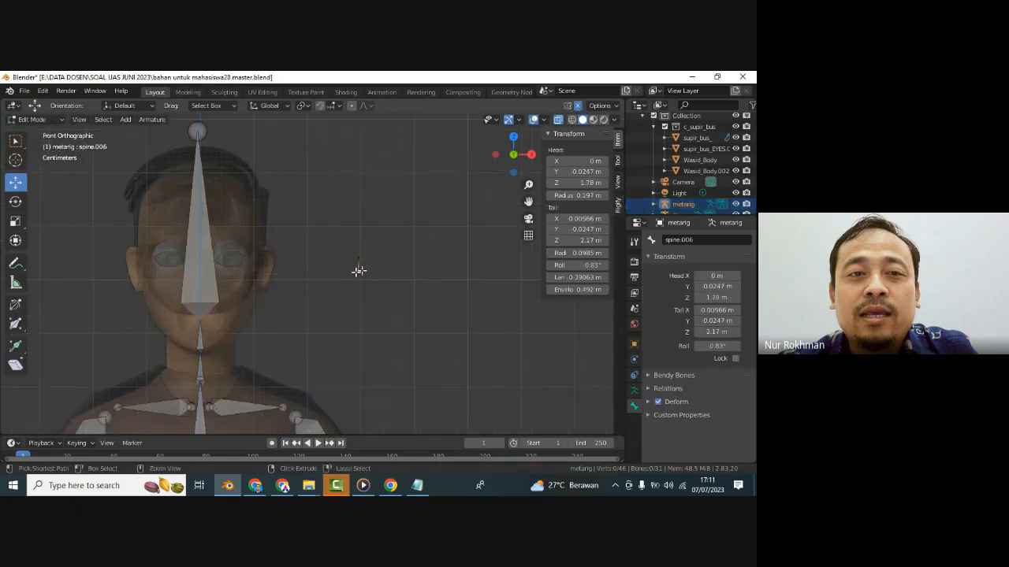
key("ctrl+s")
- Try to parent the eye controller bone to the meta-rig's head bone with the Connected option, saving the file between attempts
left_click(359, 264)
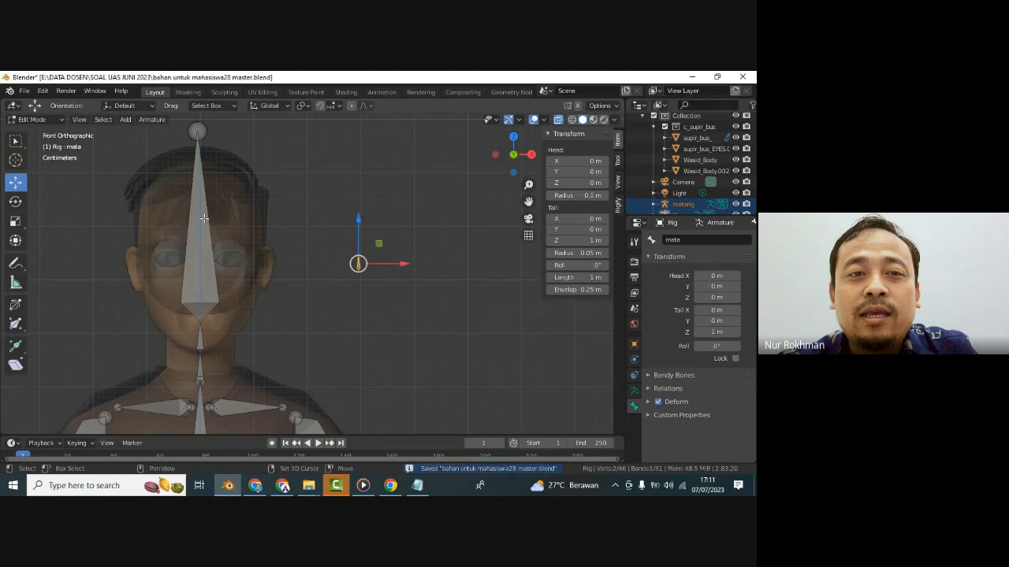
left_click(199, 219, "shift")
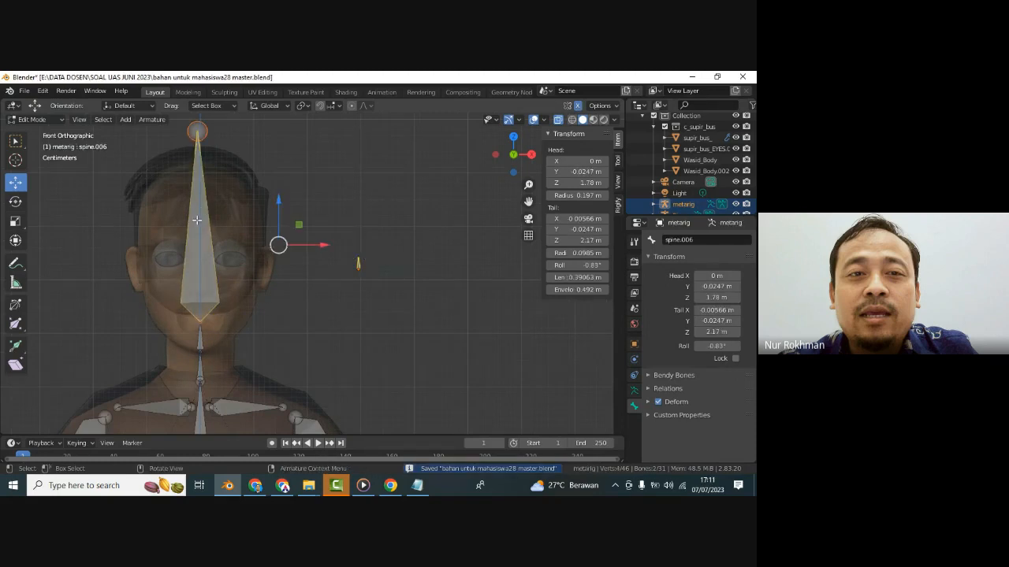
key("ctrl+p")
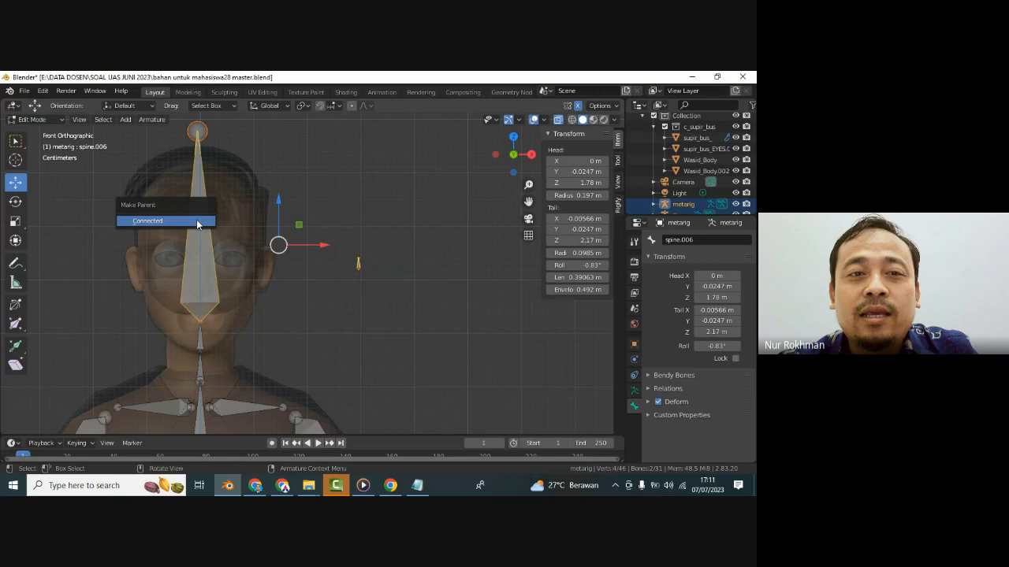
left_click(197, 221)
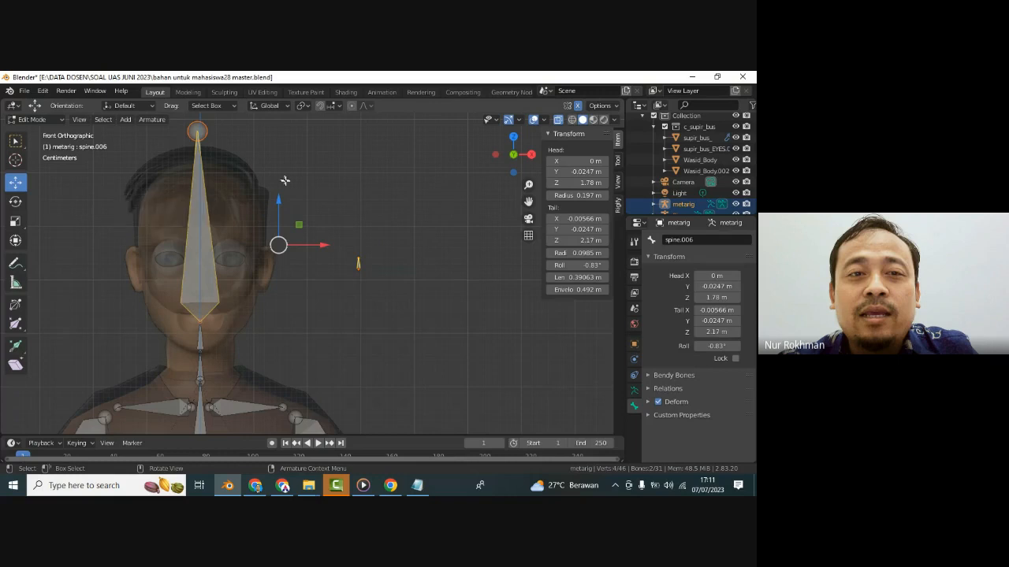
left_click(321, 183)
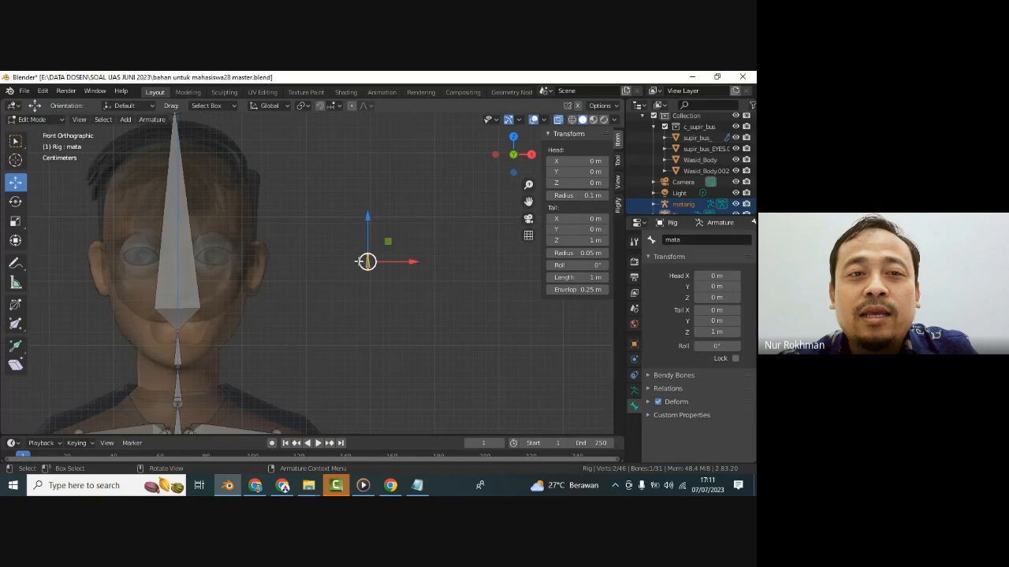
key("ctrl+s")
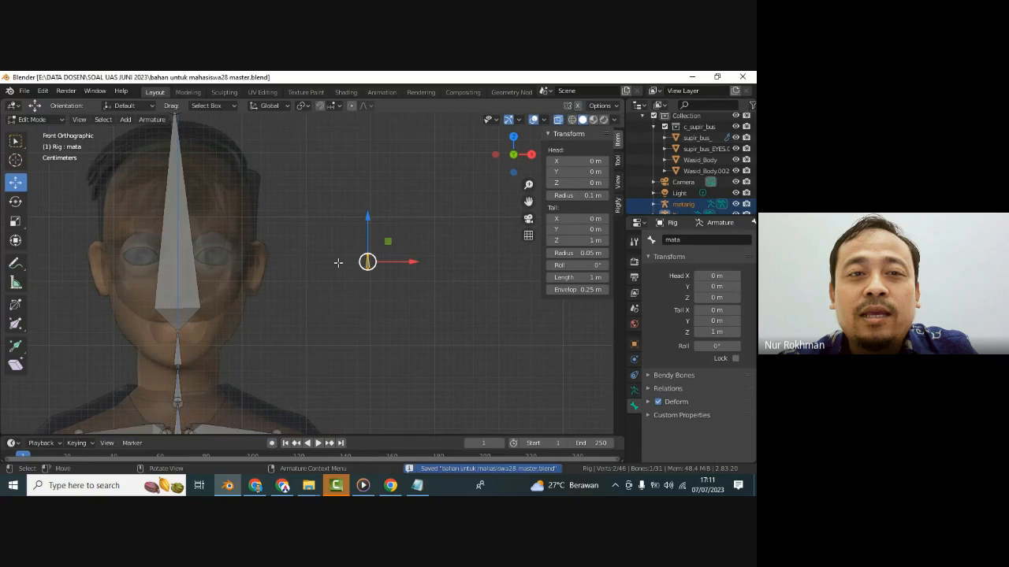
left_click(186, 240, "shift")
key("ctrl+p")
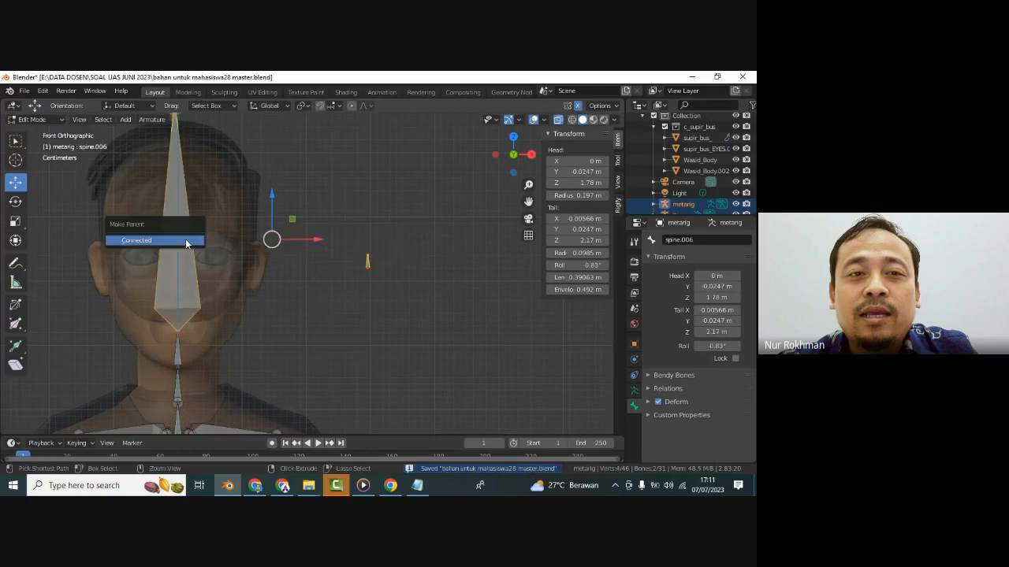
left_click(347, 188)
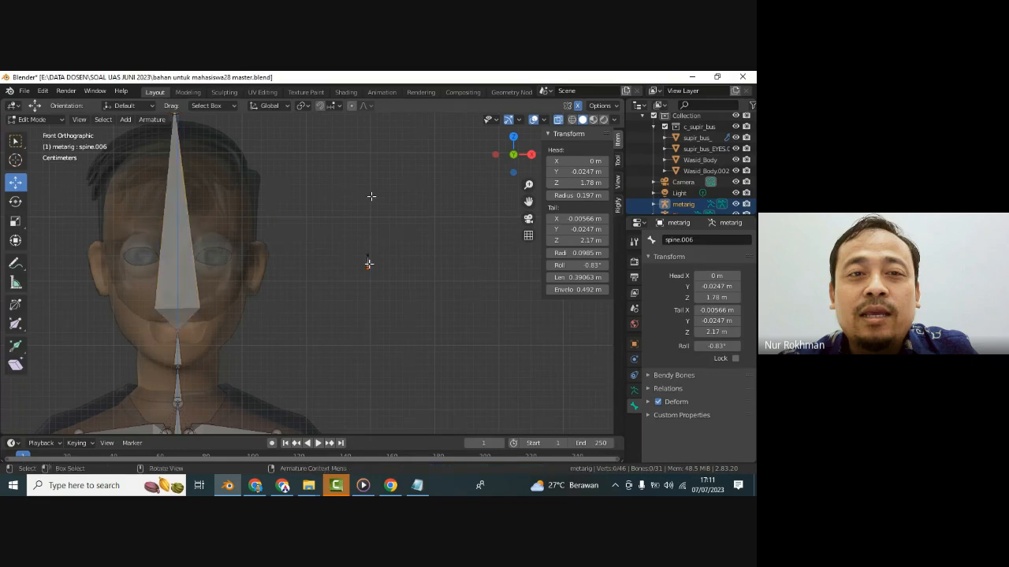
- Parent the eye controller bone to the meta-rig's head bone and set the parent type to Keep Offset
left_click(368, 261)
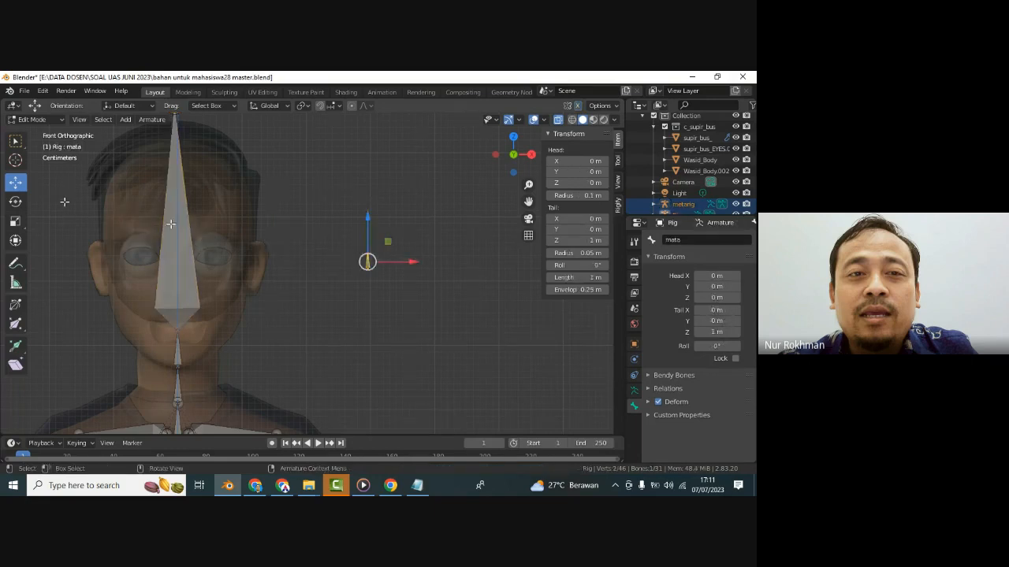
left_click(175, 223)
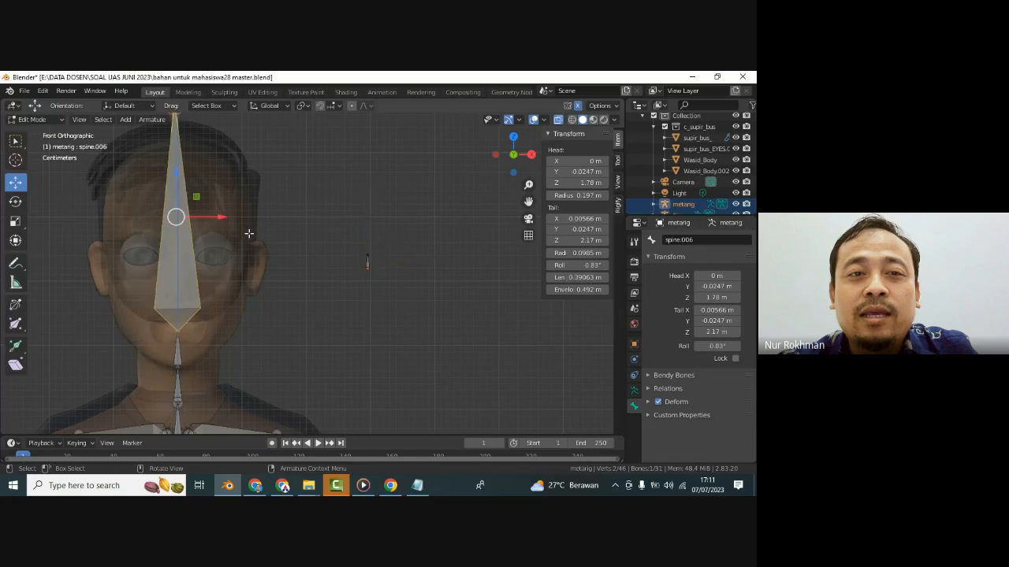
left_click(369, 262, "shift")
left_click(368, 261)
left_click(175, 221, "shift")
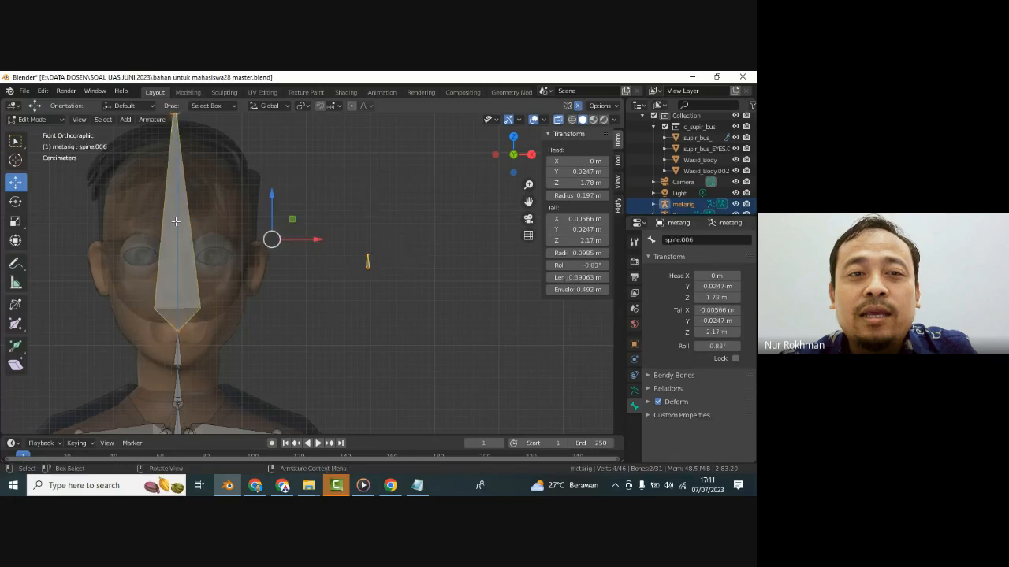
key("ctrl+p")
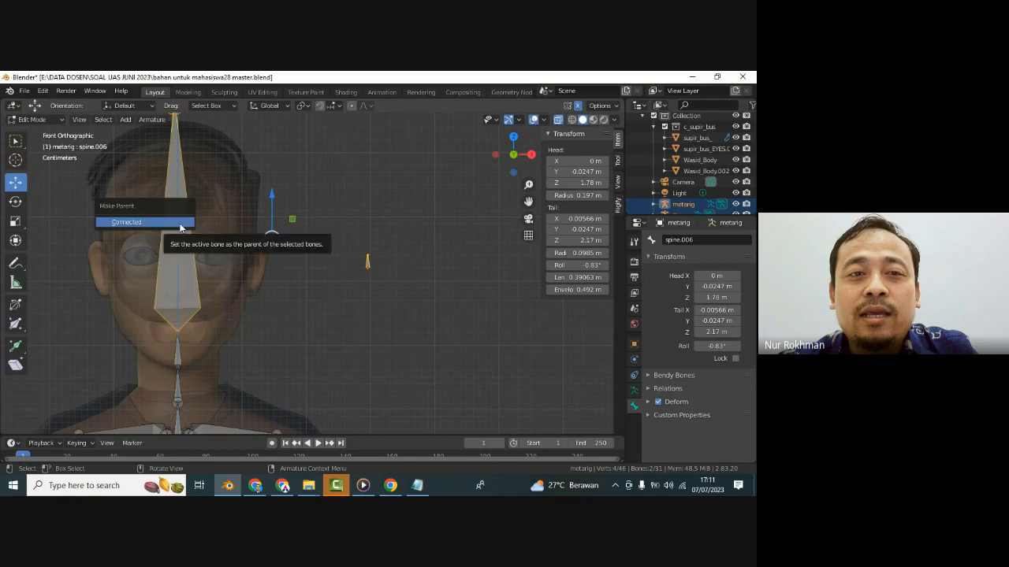
left_click(180, 225)
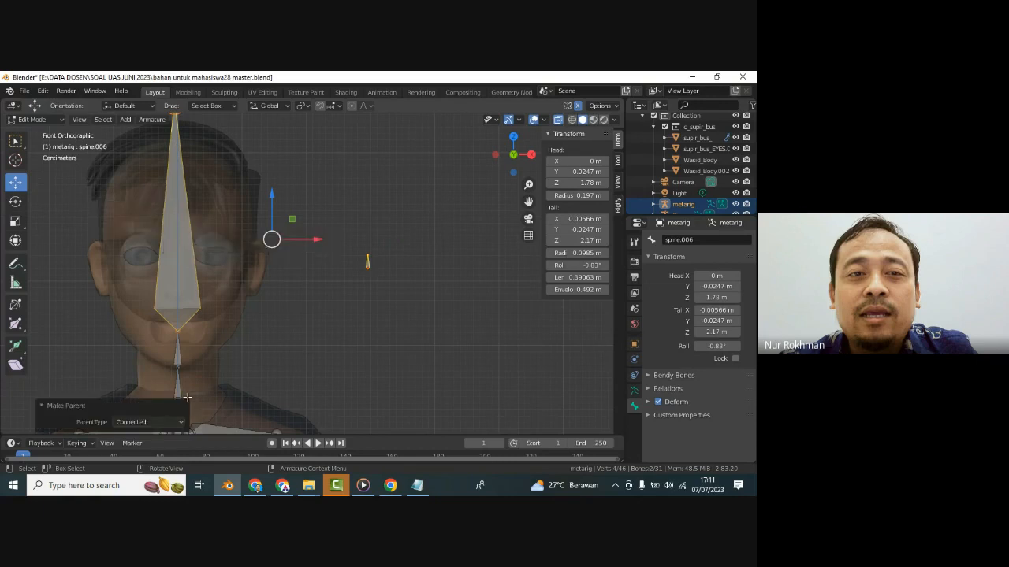
left_click(166, 424)
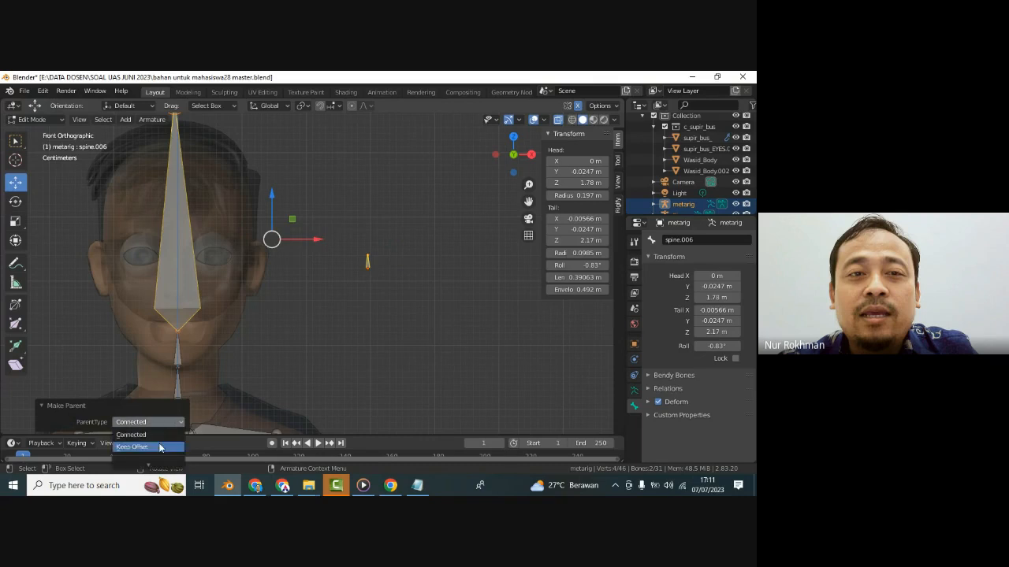
left_click(159, 446)
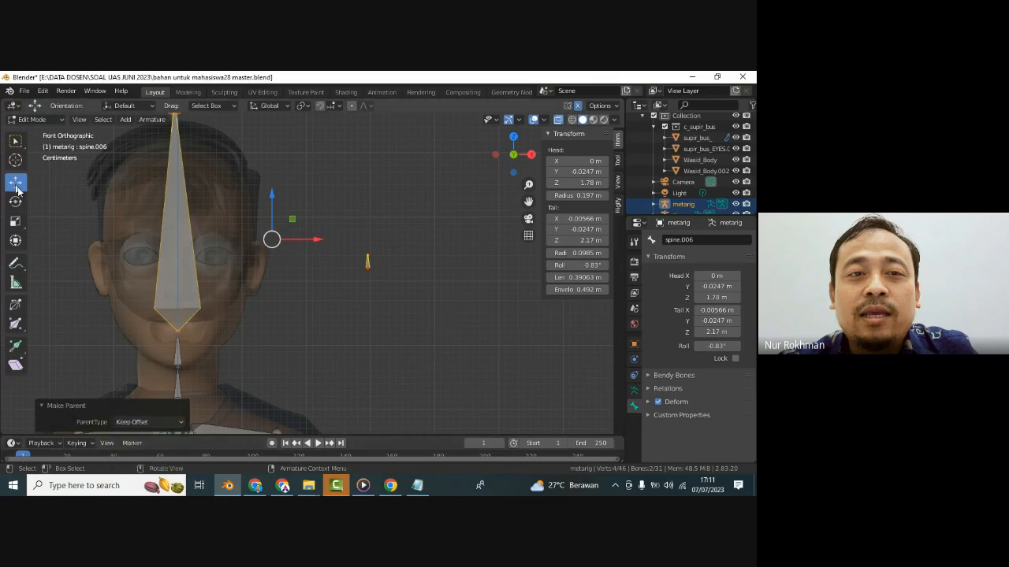
- View the rigs in Pose Mode, return to Object Mode, turn off X-ray display, and deselect everything
left_click(35, 120)
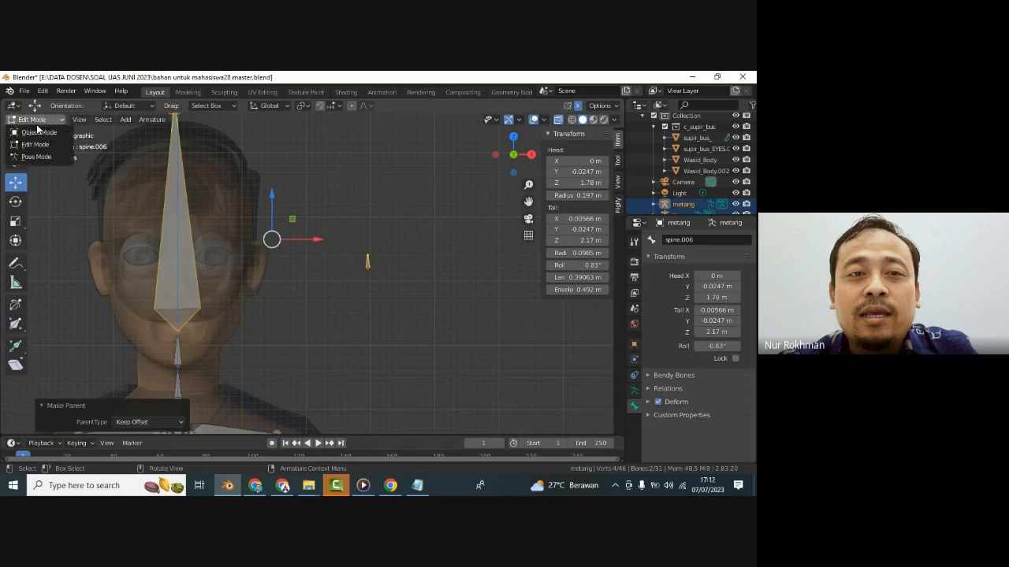
left_click(35, 157)
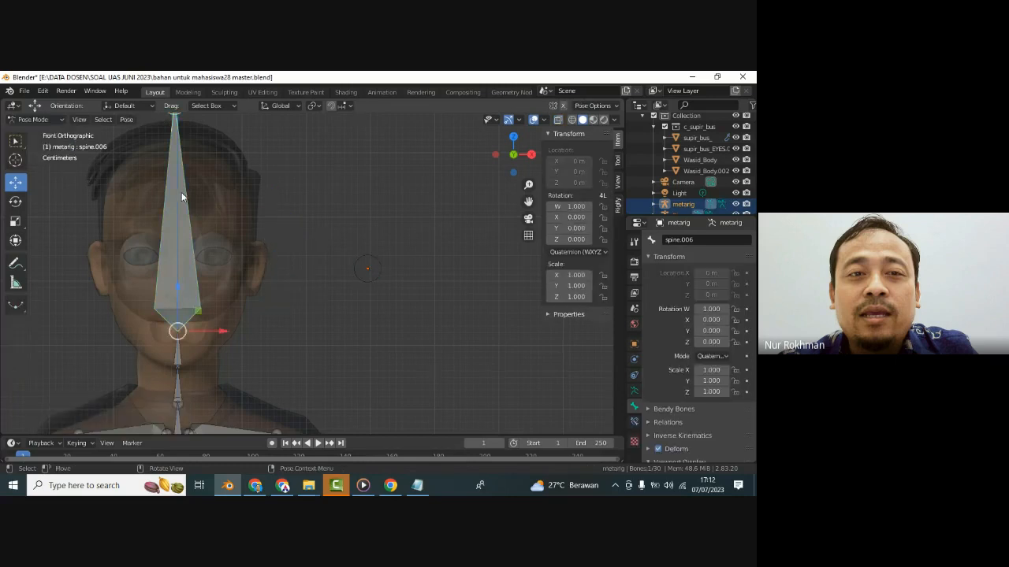
scroll(207, 215, "down", 2)
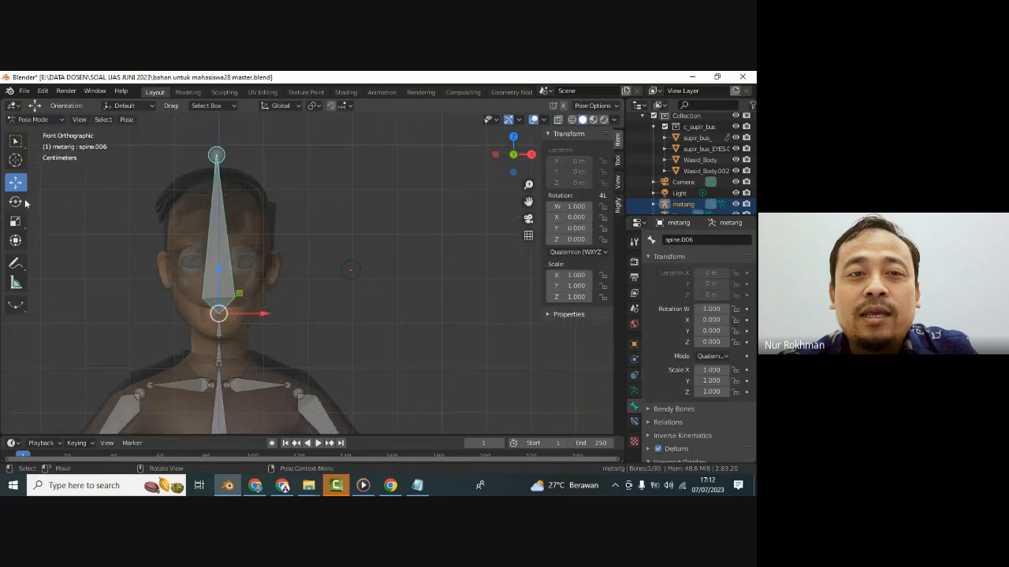
left_click(38, 124)
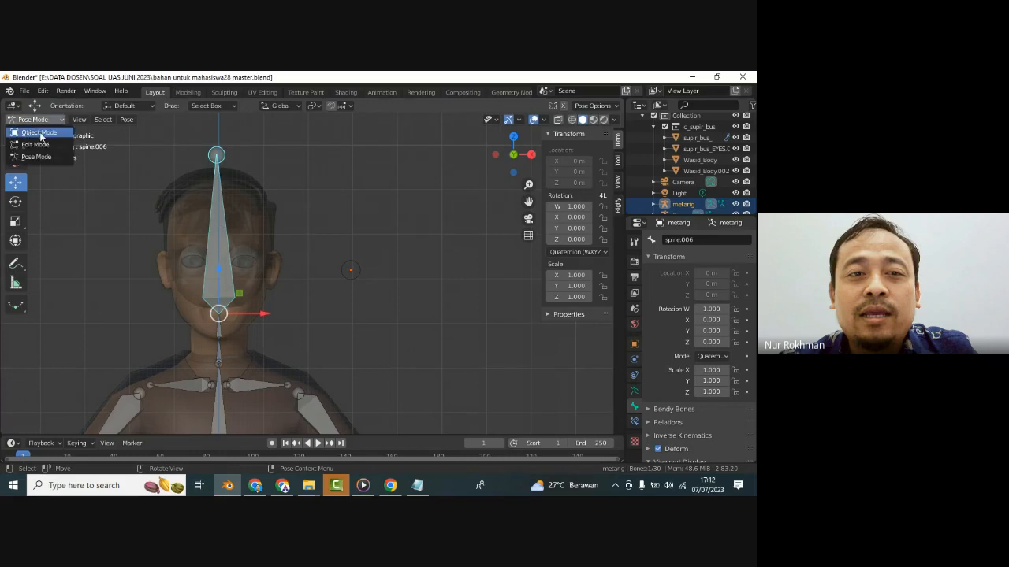
left_click(39, 133)
left_click(269, 203)
left_click(559, 120)
key("alt+a")
- Parent the character's body mesh to the meta-rig using Armature Deform With Automatic Weights
left_click(245, 189)
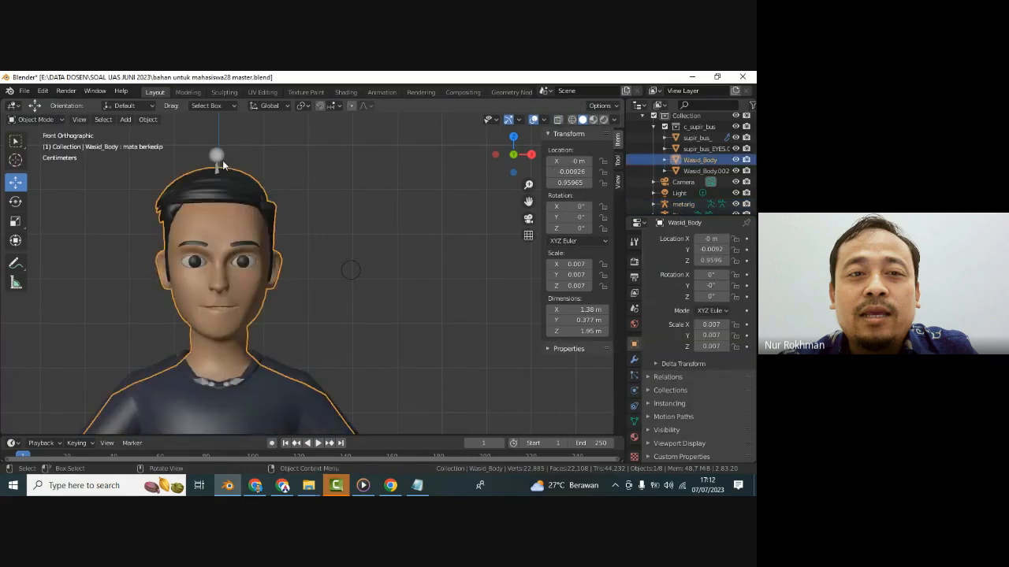
left_click(221, 154, "shift")
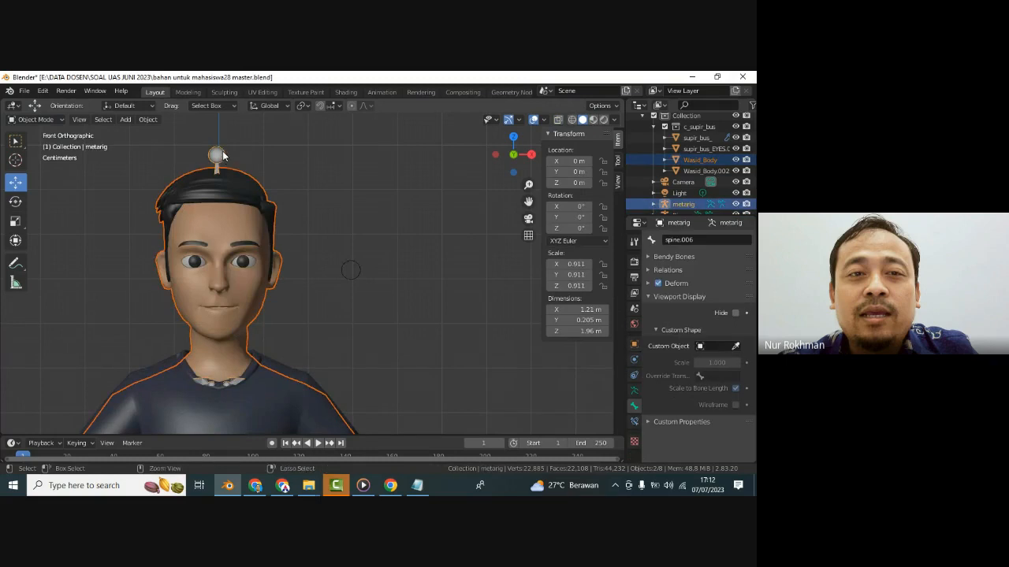
key("ctrl+p")
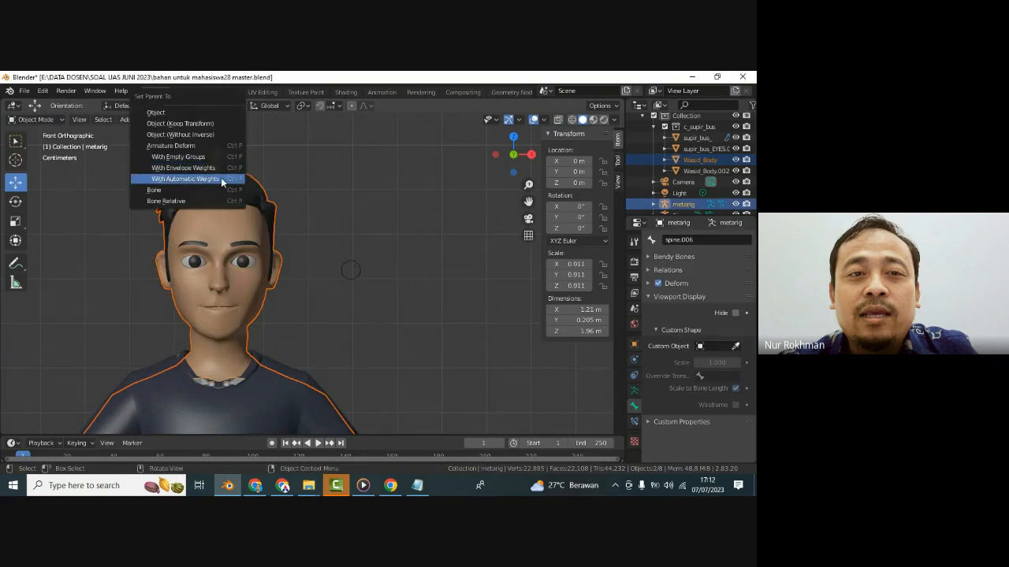
left_click(223, 178)
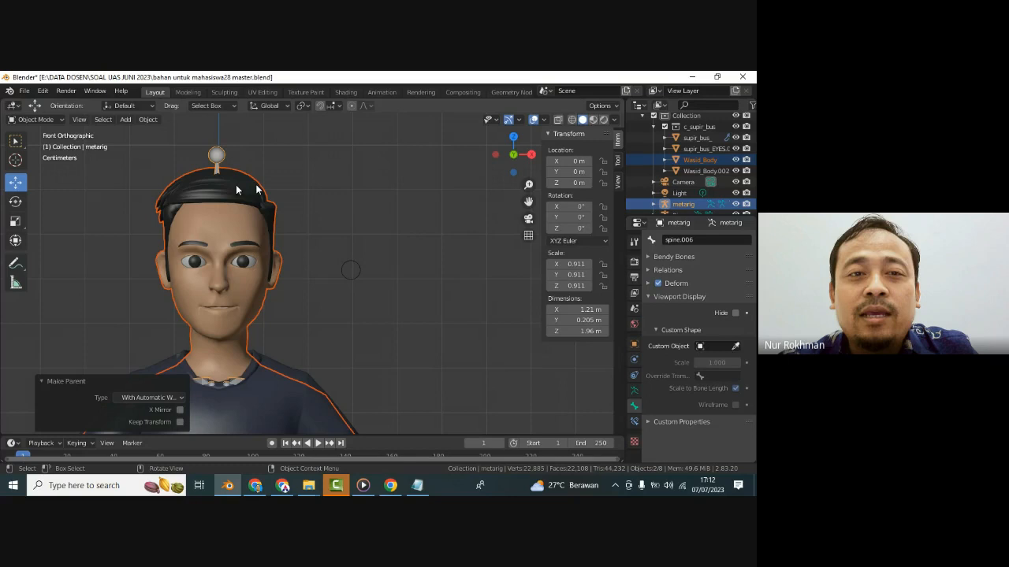
- Test how the head follows the rig by rotating the head bone in Pose Mode, cancel the rotation, and deselect the bone
left_click(103, 154)
left_click(36, 119)
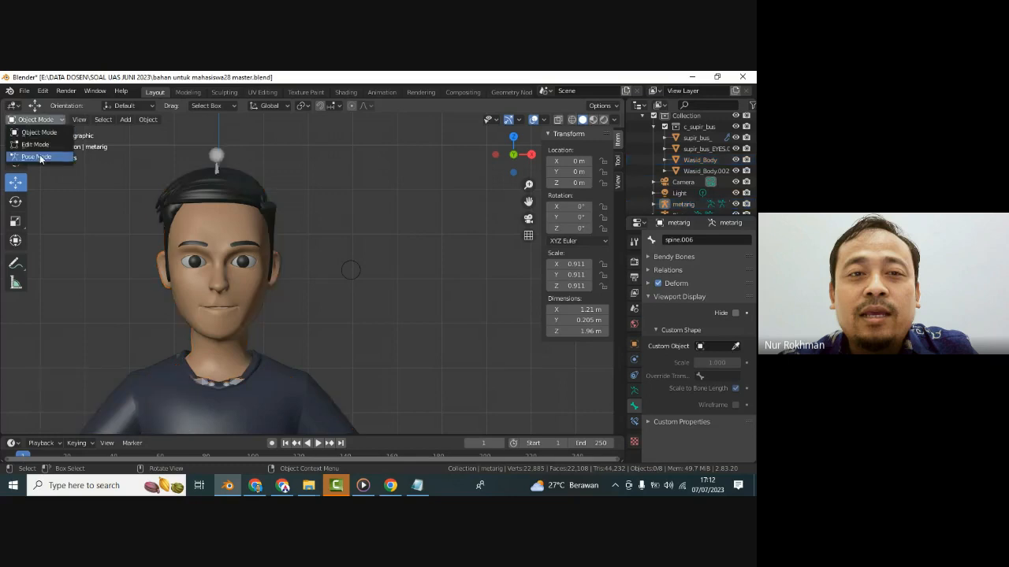
left_click(38, 157)
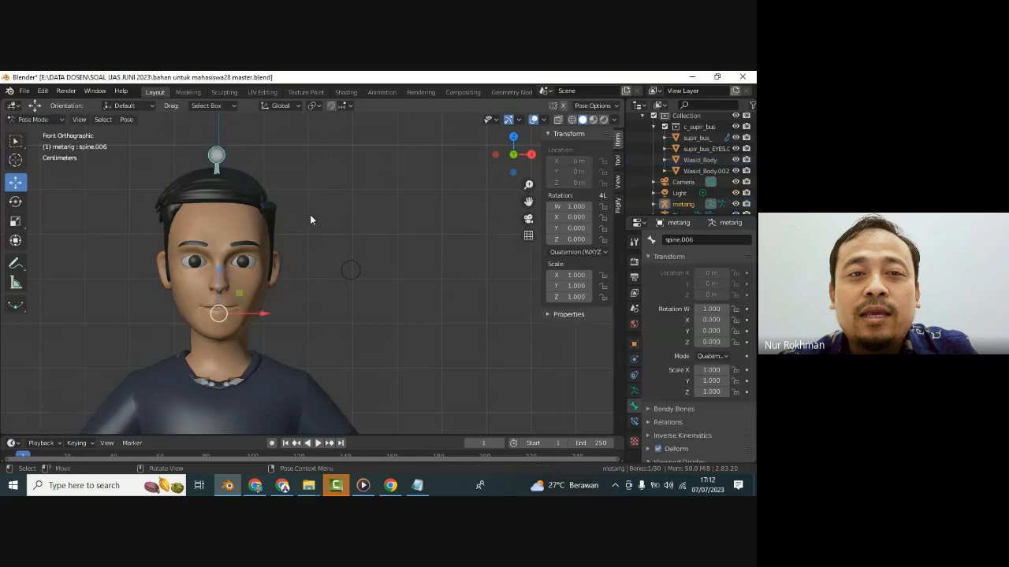
key("r")
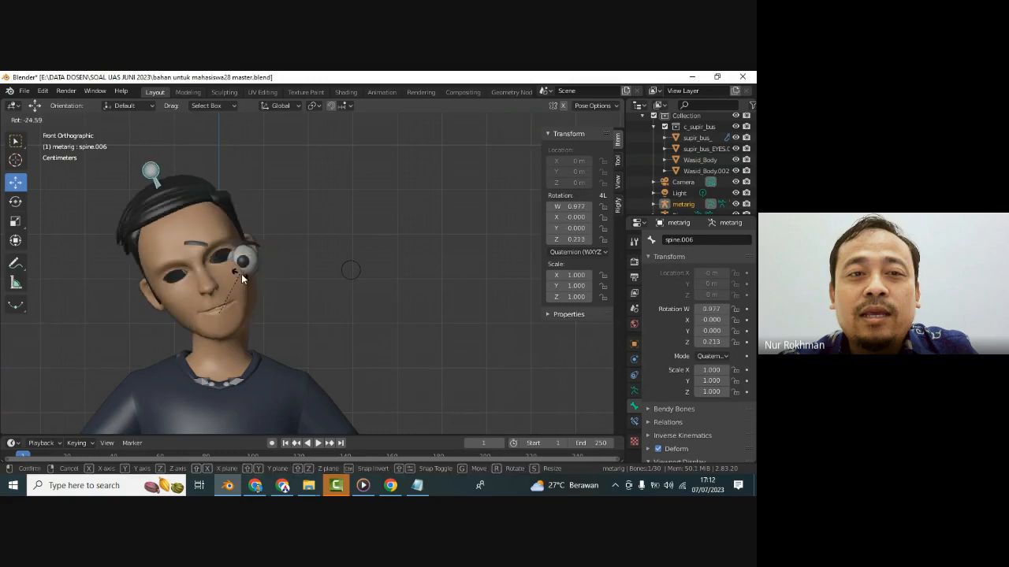
key("Escape")
left_click(346, 264)
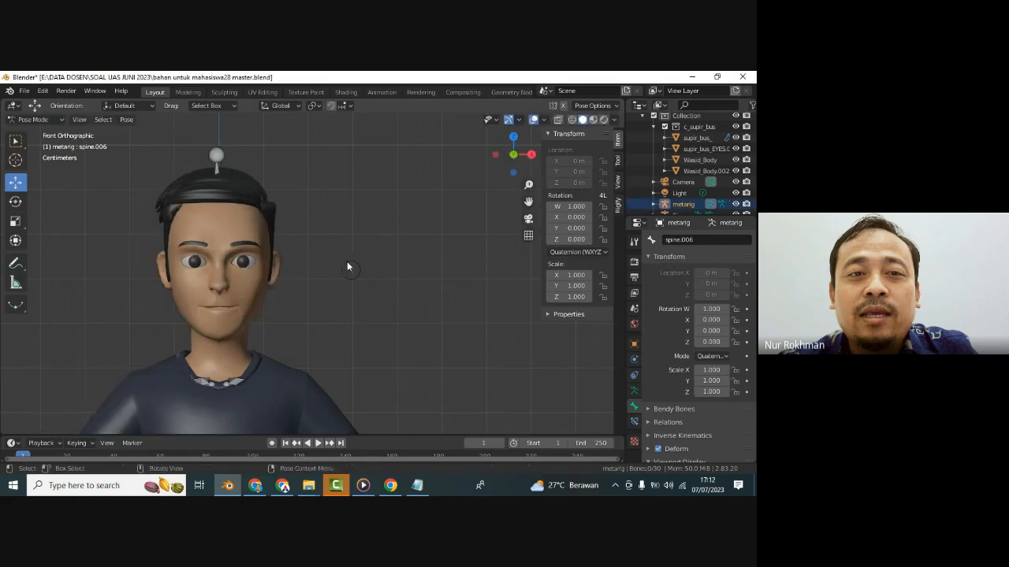
left_click(25, 120)
left_click(30, 156)
left_click(25, 119)
left_click(31, 145)
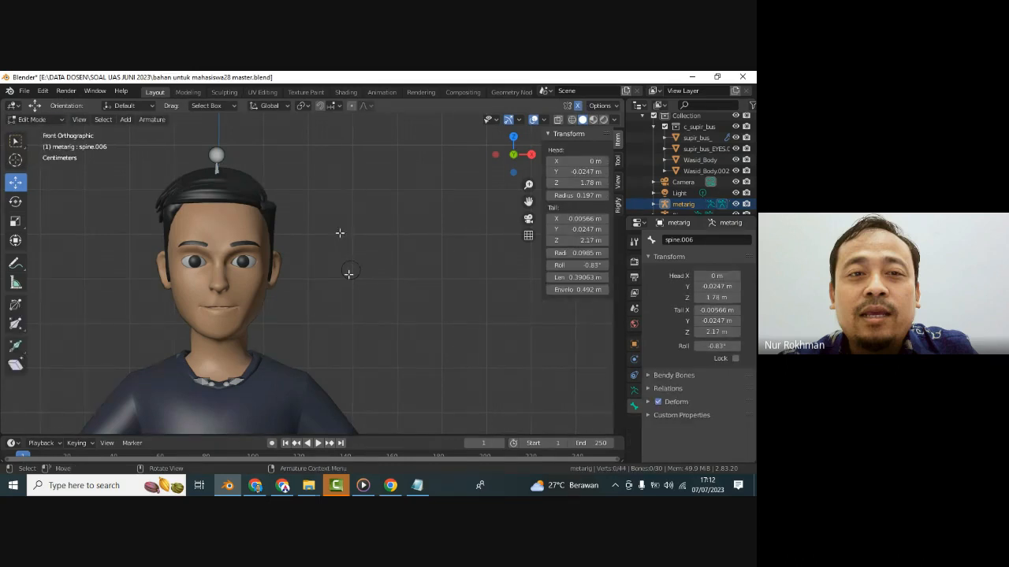
scroll(225, 157, "up", 2)
left_click(181, 128)
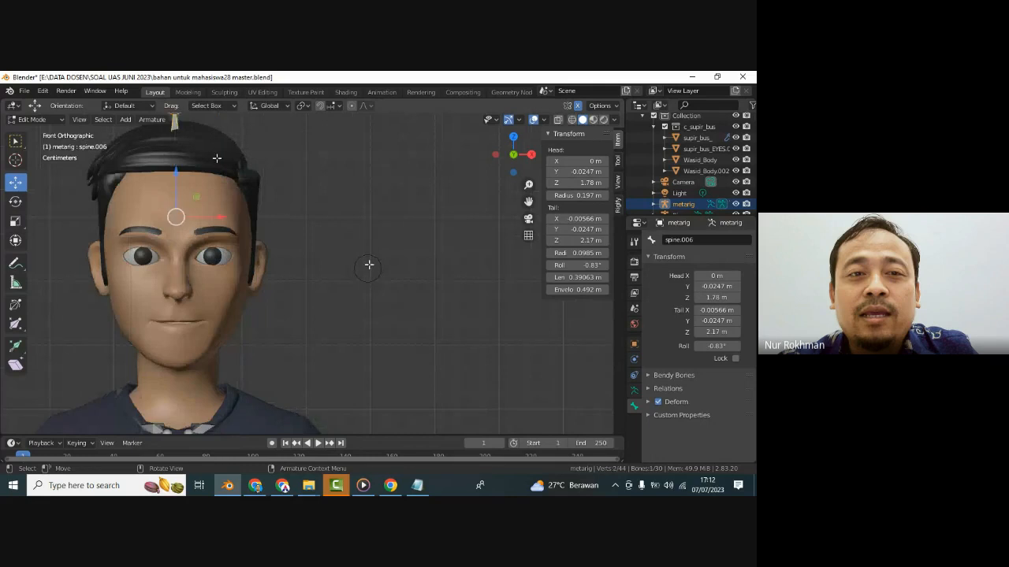
left_click(247, 226)
- Return to Object Mode, select the eye controller rig, and clear the Circle custom shape from its bone
left_click(36, 119)
left_click(36, 130)
left_click(361, 264)
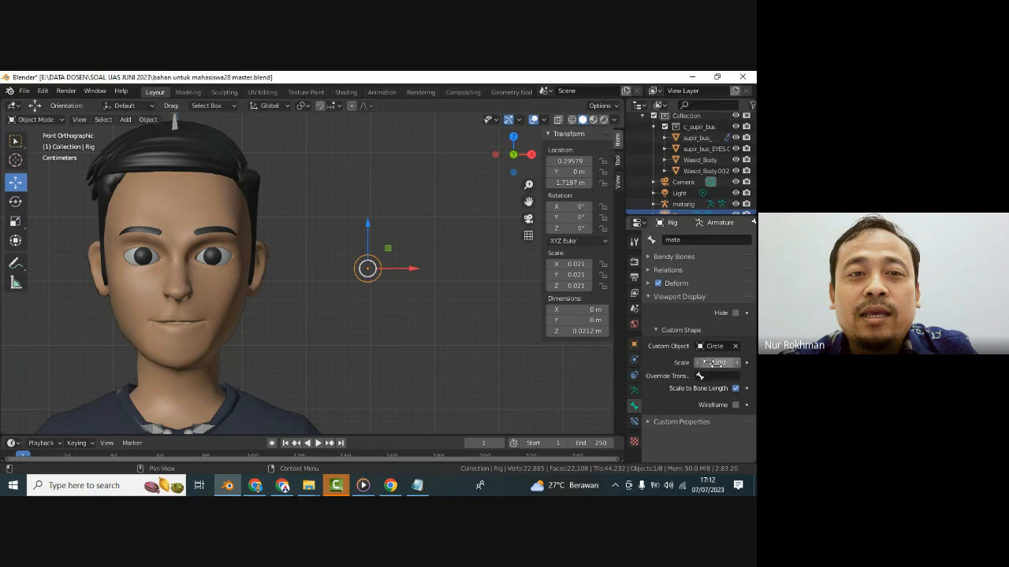
key("BackSpace")
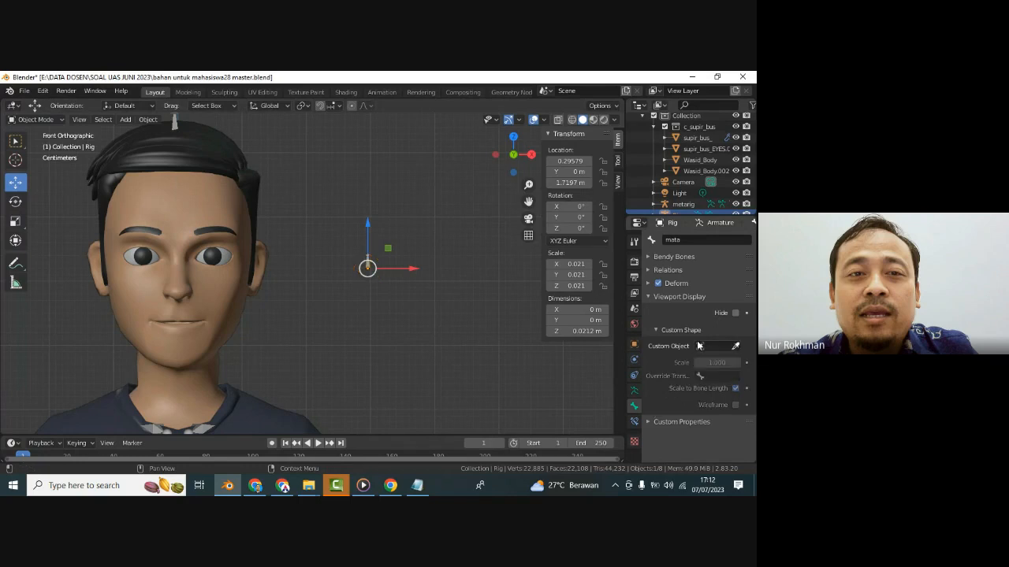
- Enlarge the eye controller rig by a factor of about 1.93 and save the file
left_click(376, 274)
left_click(369, 265)
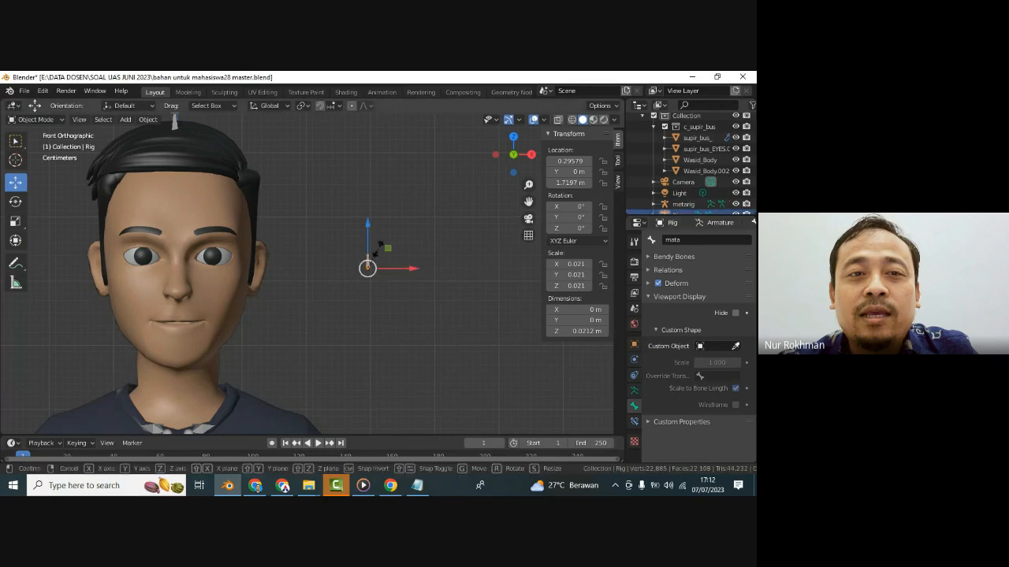
key("s")
left_click(387, 245)
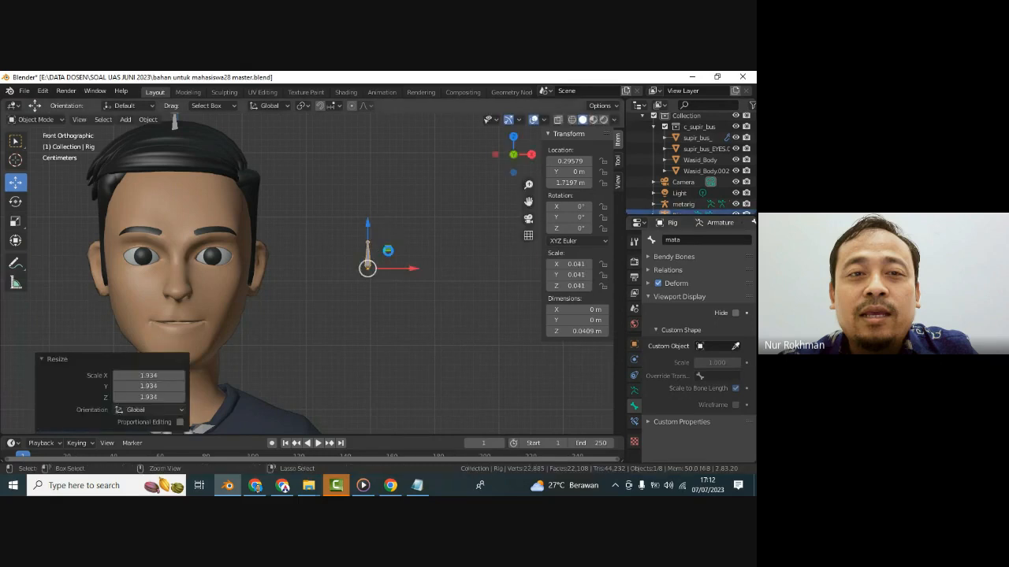
key("ctrl+s")
left_click(31, 119)
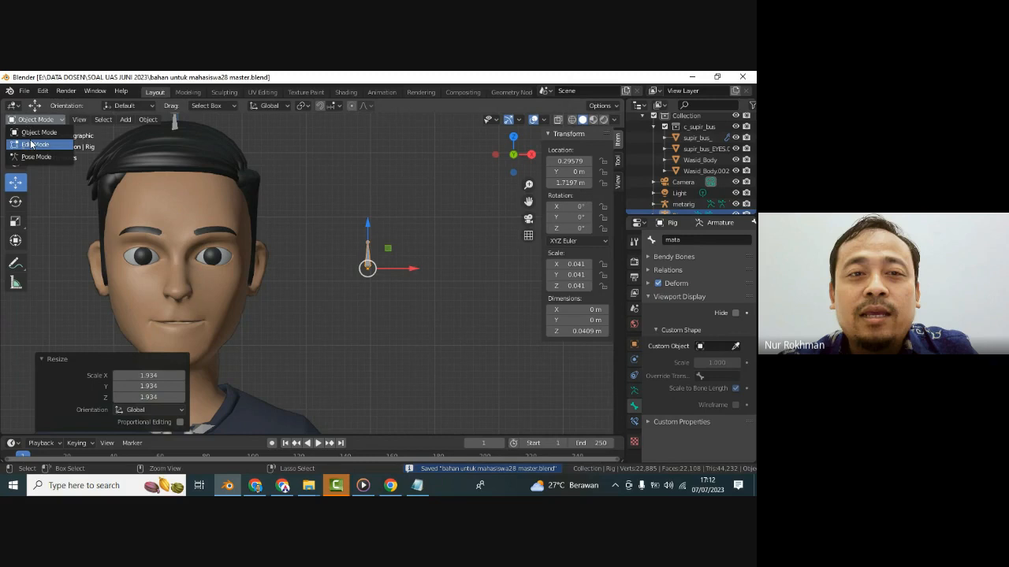
left_click(32, 145)
scroll(368, 264, "down", 1)
left_click_drag(376, 241, 327, 297)
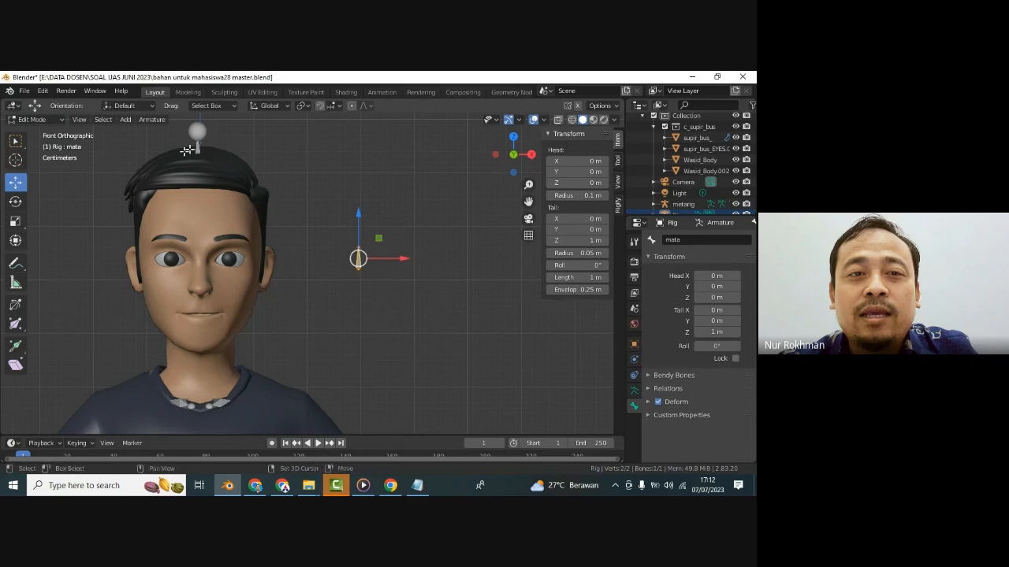
left_click(32, 119)
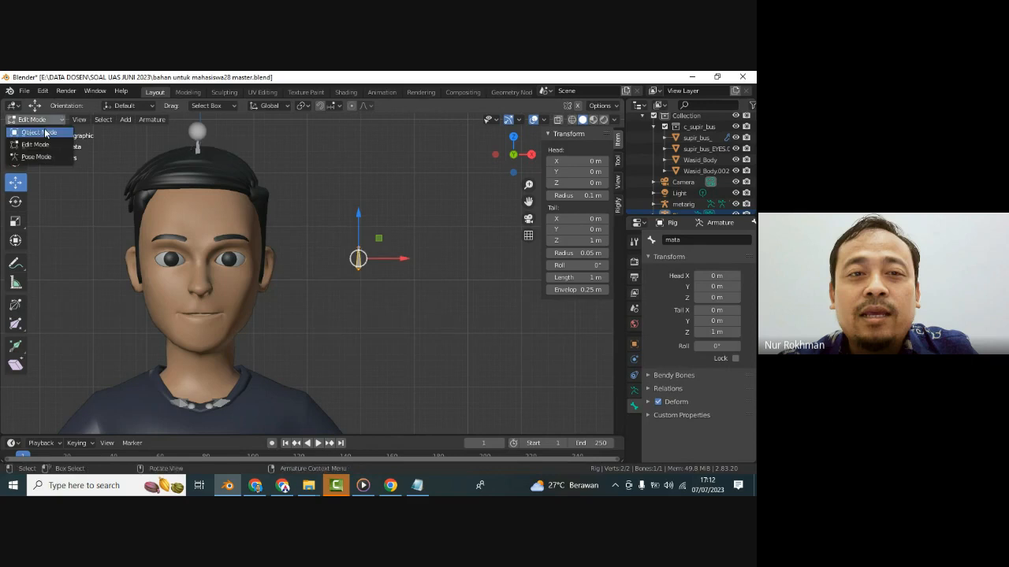
left_click(40, 130)
left_click(371, 233)
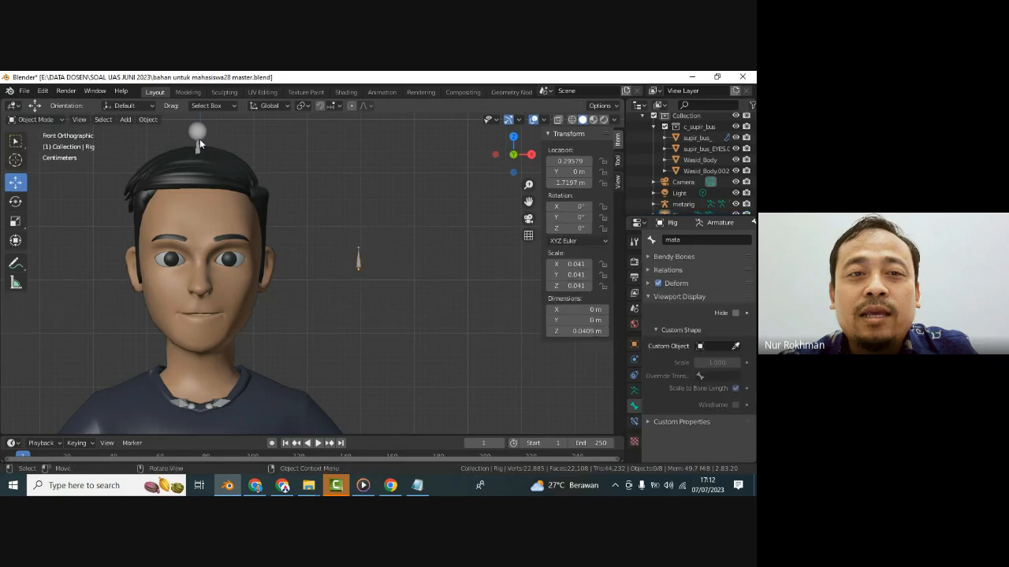
- Try to parent the eye controller rig to the meta-rig using the Object parent type
left_click(358, 260, "shift")
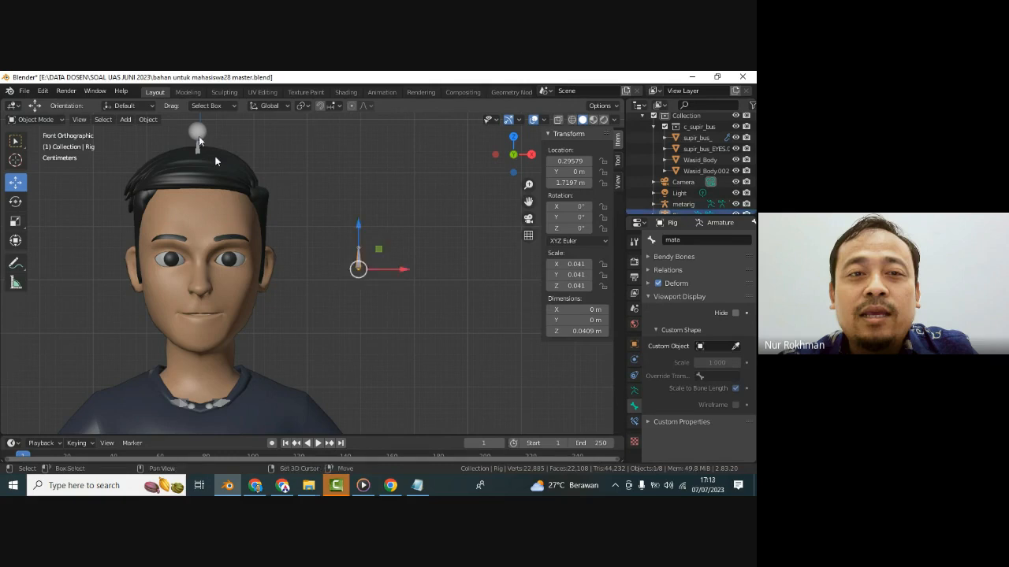
left_click(198, 135, "shift")
key("ctrl+p")
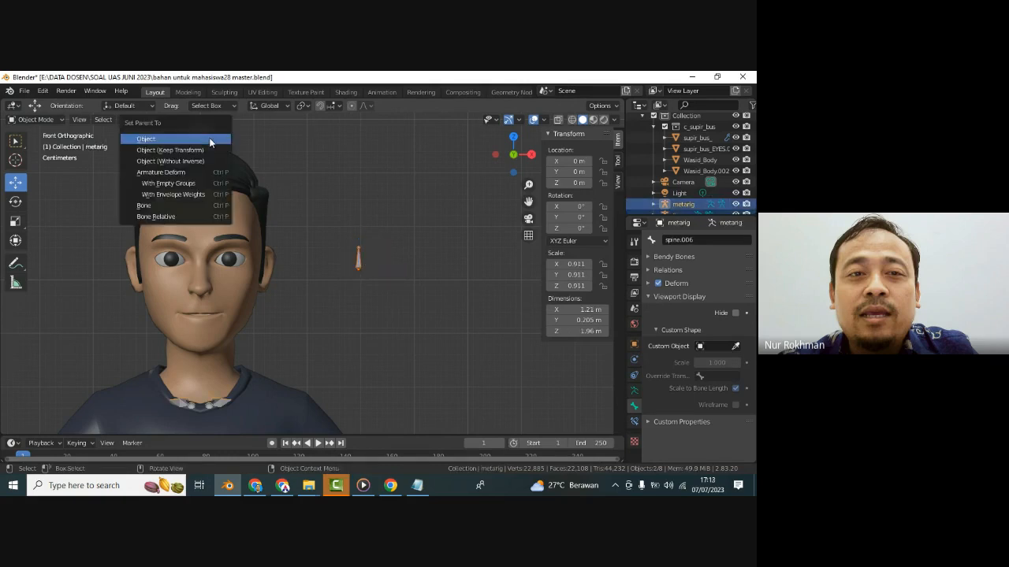
left_click(208, 138)
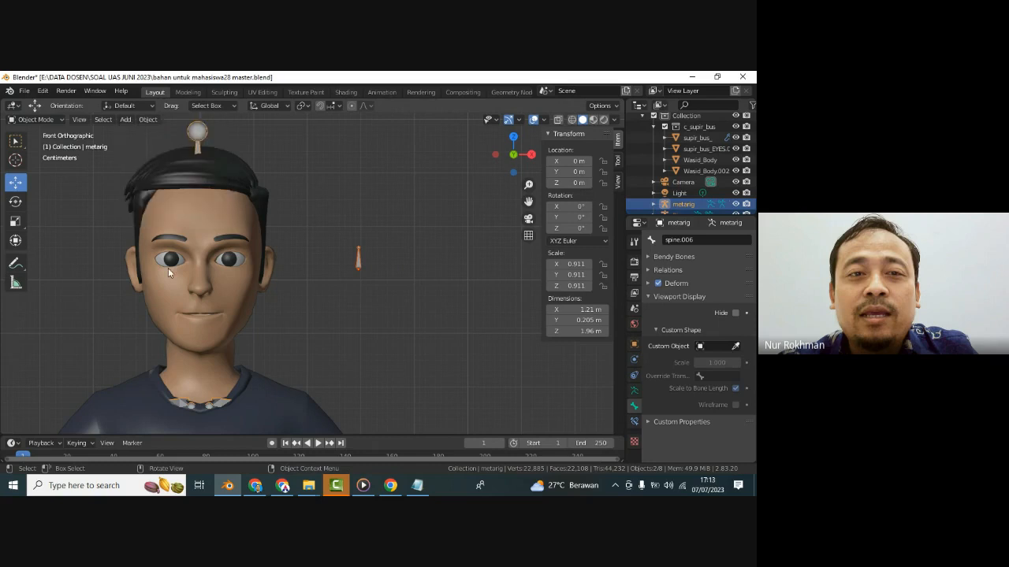
- Parent the eye controller rig to the meta-rig's head bone using the Bone parent type
left_click(371, 266)
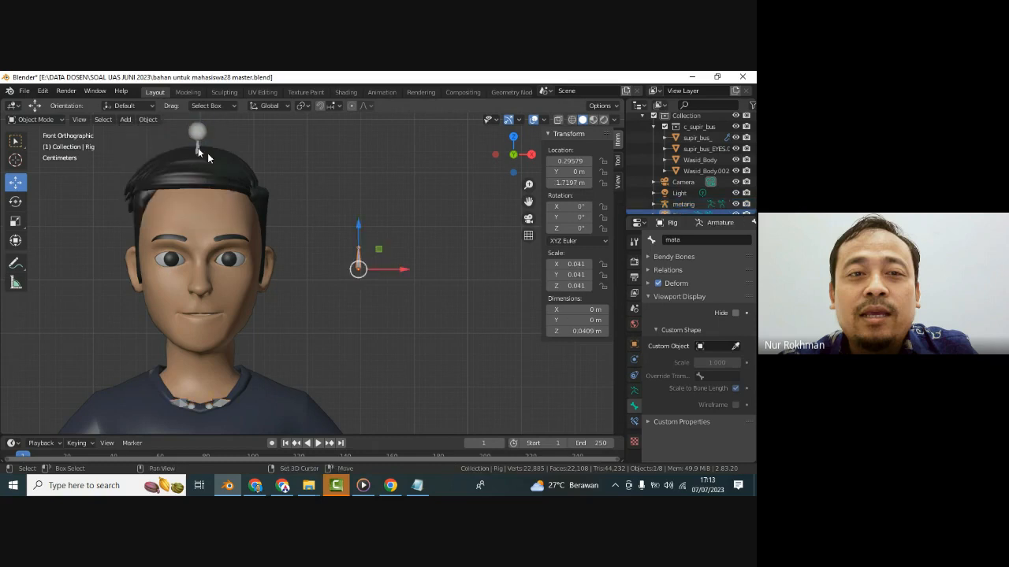
left_click(207, 153, "shift")
key("ctrl+p")
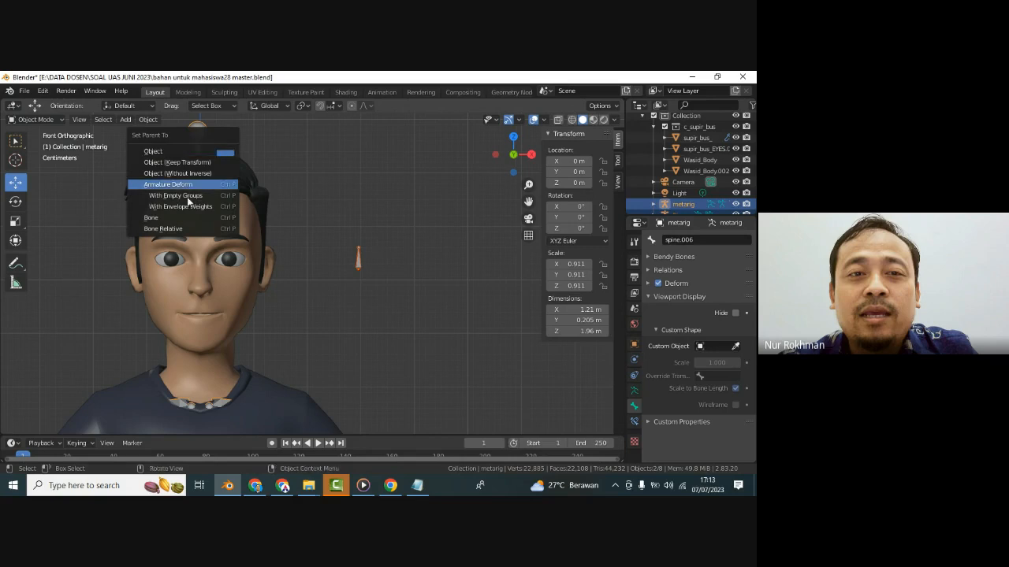
left_click(177, 218)
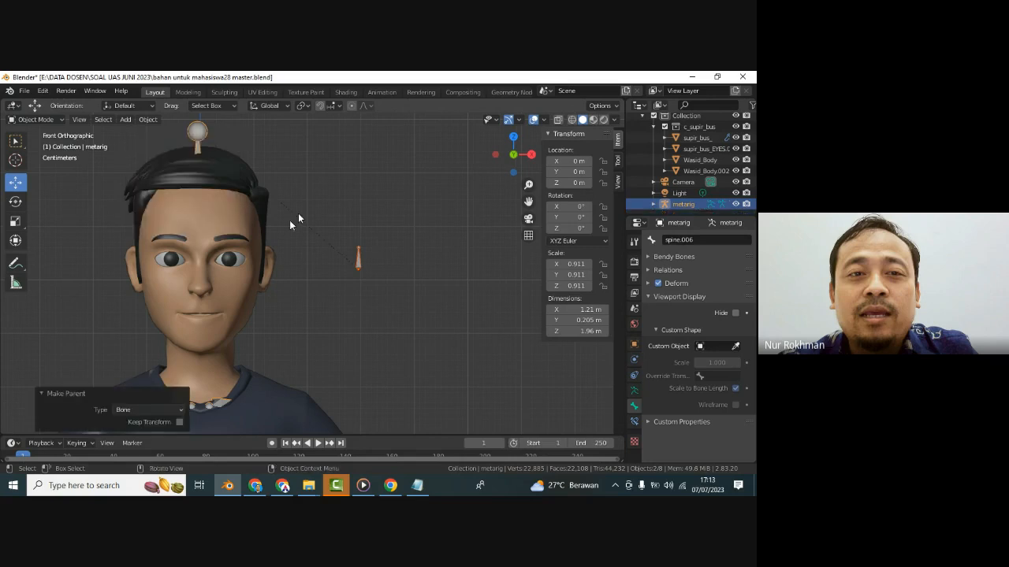
- Test whether the eye controller follows the head by rotating the head bone about -26° in Pose Mode, and clear the rotation
left_click(35, 119)
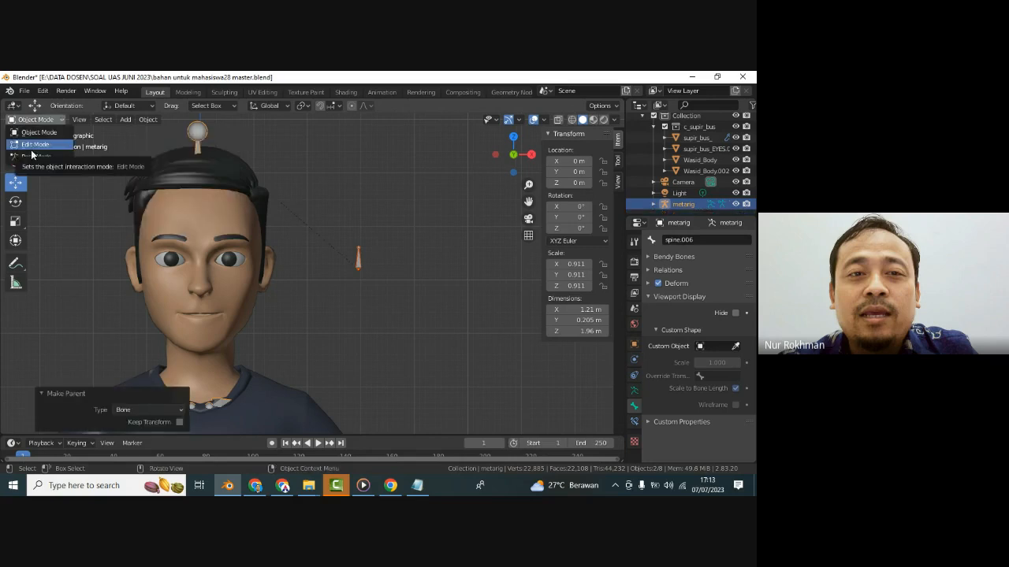
left_click(32, 156)
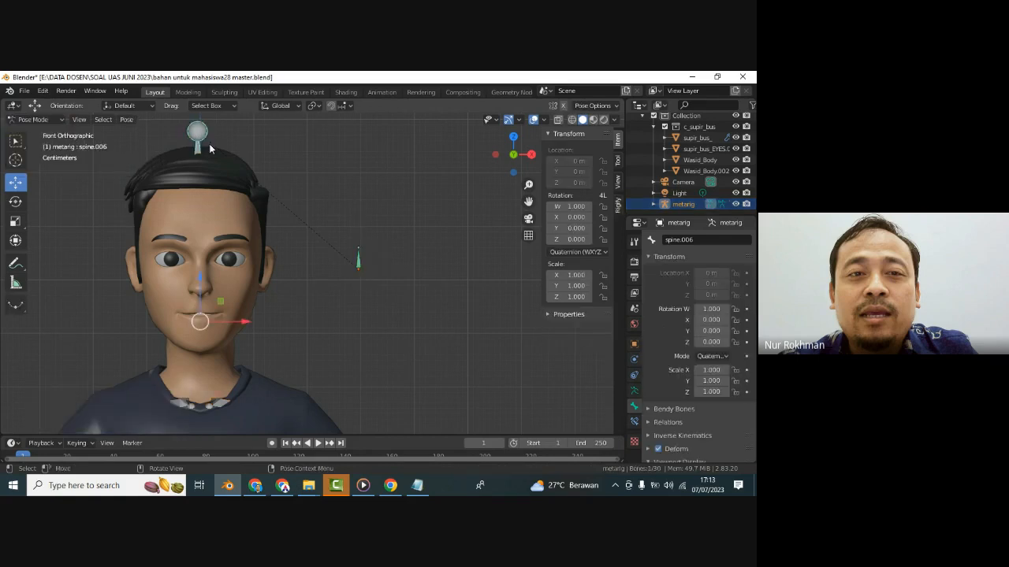
scroll(285, 223, "down", 2)
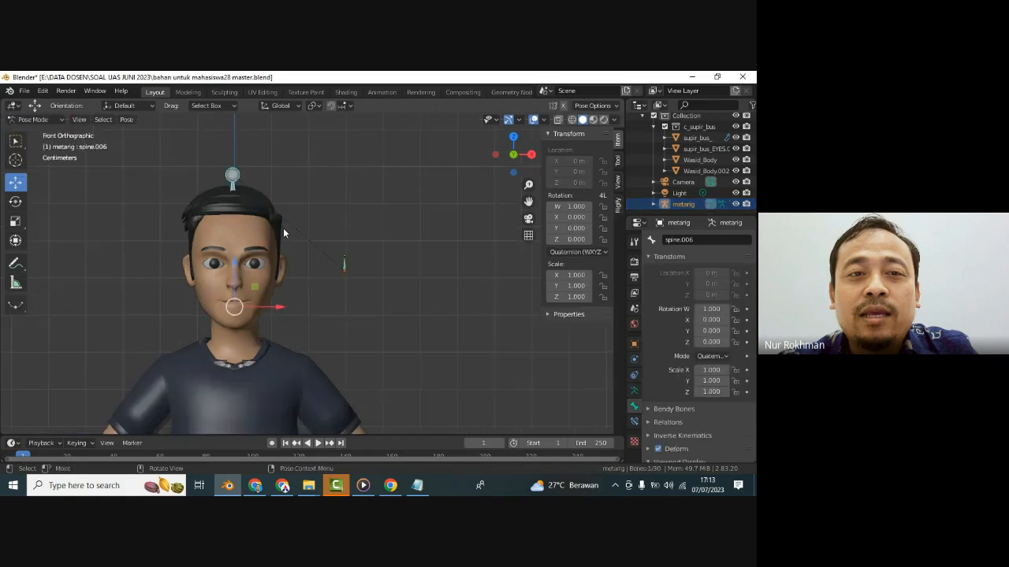
key("r")
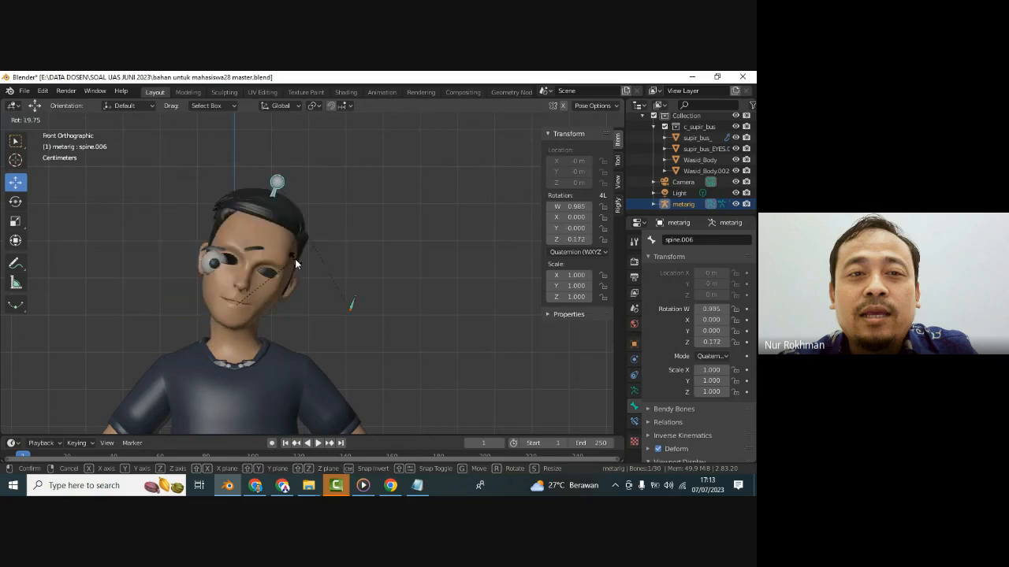
left_click(245, 221)
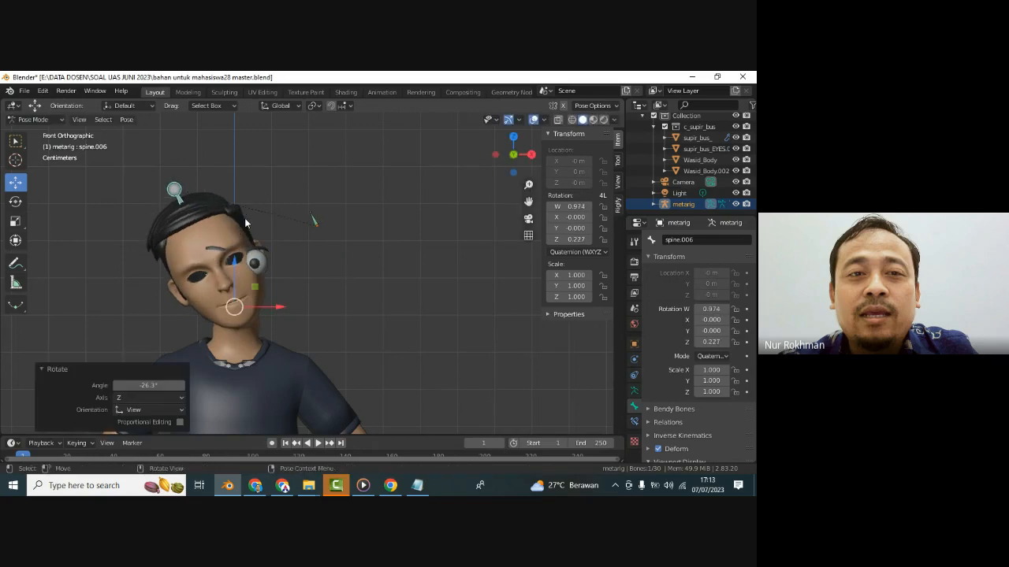
key("alt+r")
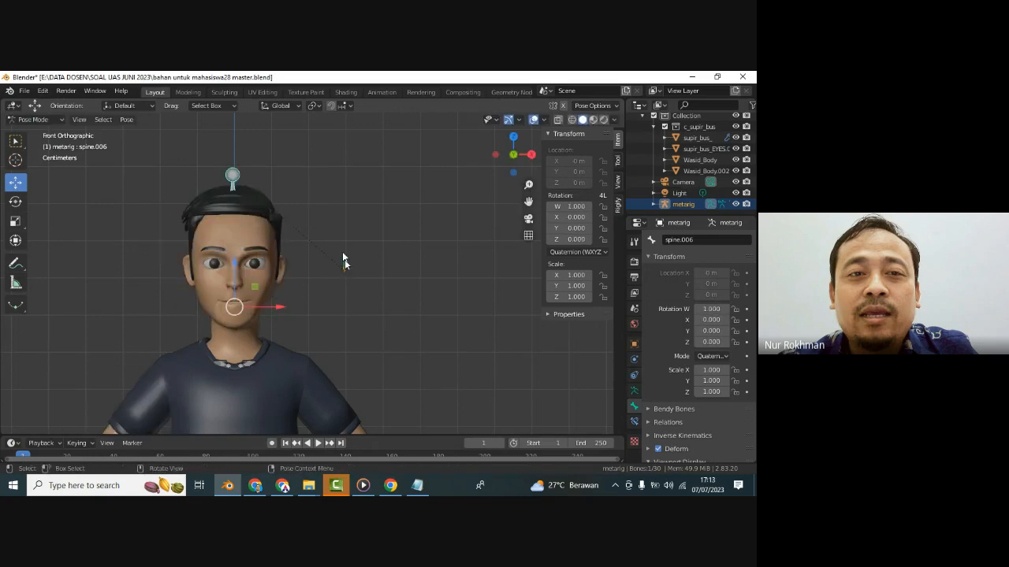
- Test the blink by moving the eye controller bone up about 0.058 m, and undo the move
left_click(344, 259)
left_click_drag(344, 258, 345, 226)
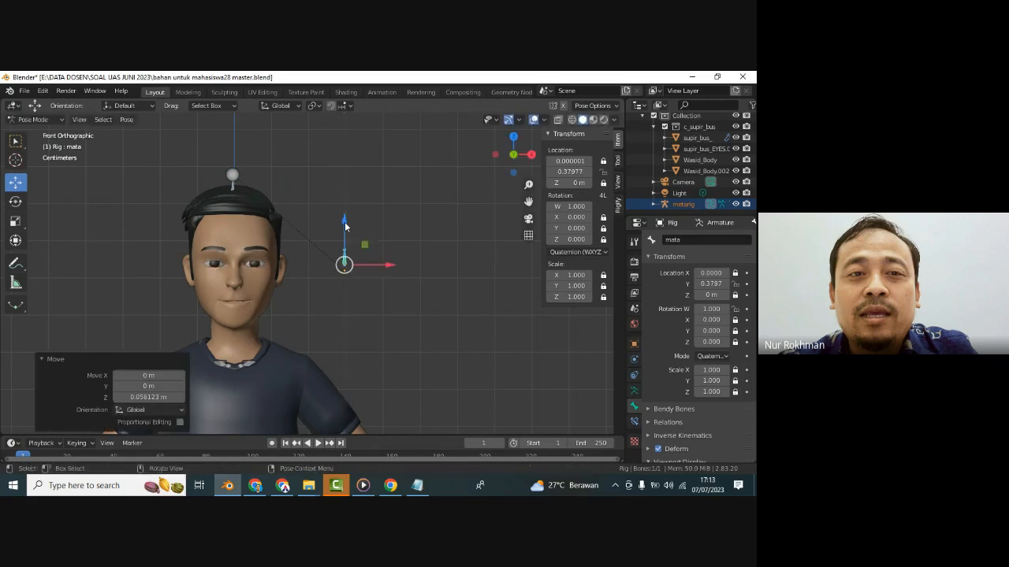
key("ctrl+z")
scroll(354, 234, "up", 3)
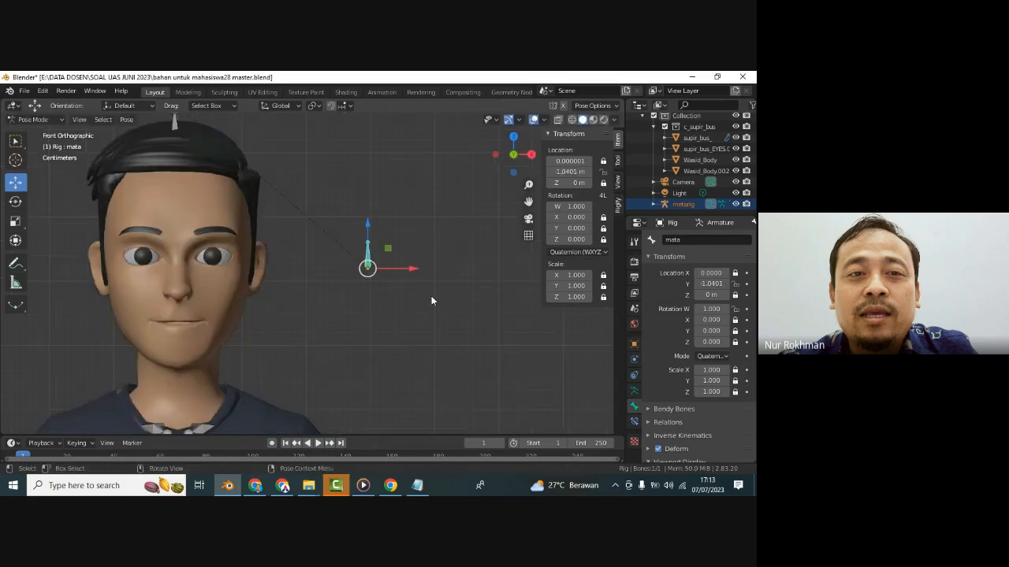
- Deselect the eye controller bone and save the file
left_click(402, 302)
key("ctrl+s")
scroll(402, 302, "down", 3)
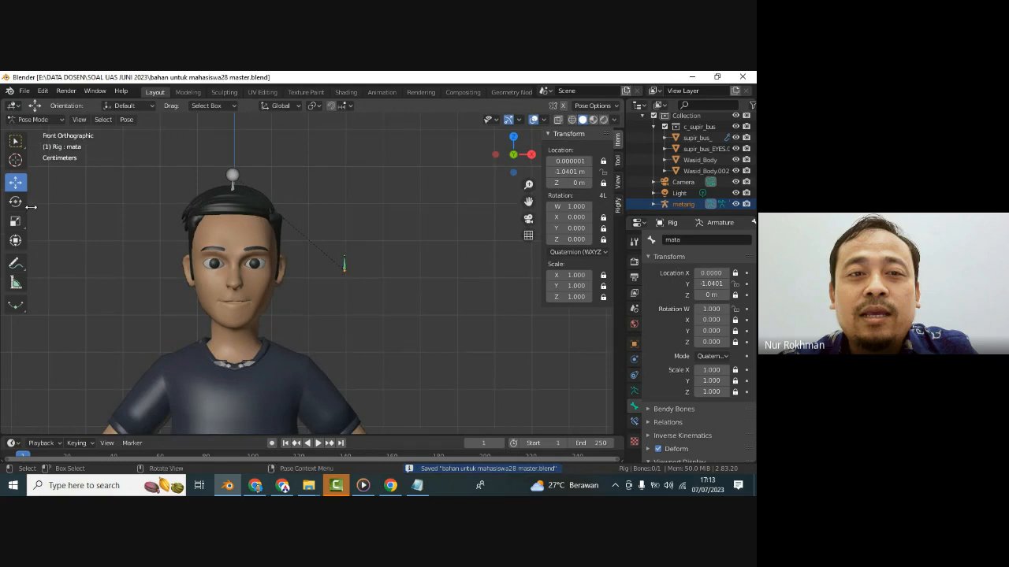
- Add a mesh circle in Object Mode and move it up about 2.55 m, above the character's head
left_click(35, 119)
left_click(47, 133)
left_click(125, 119)
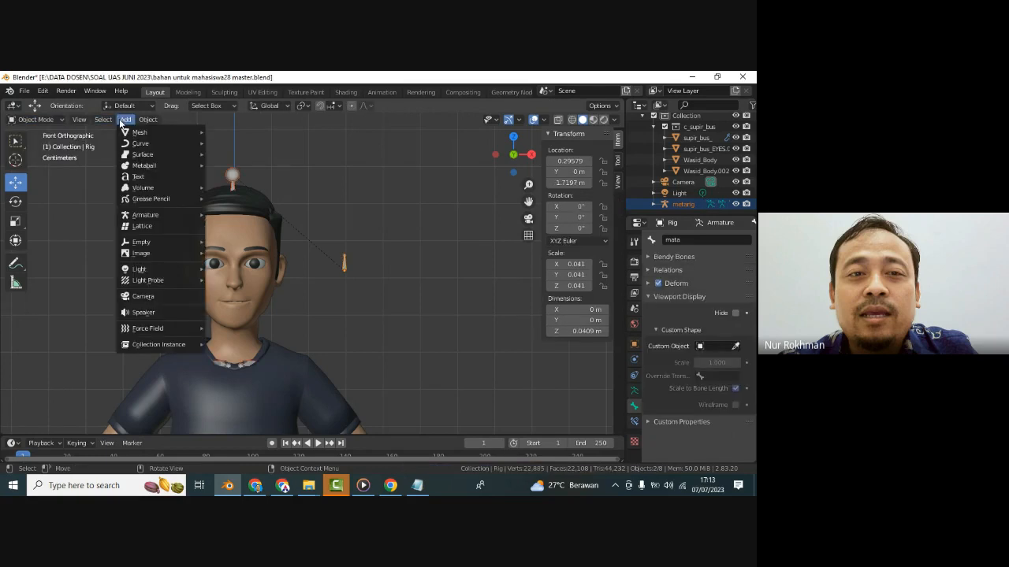
mouse_move(142, 135)
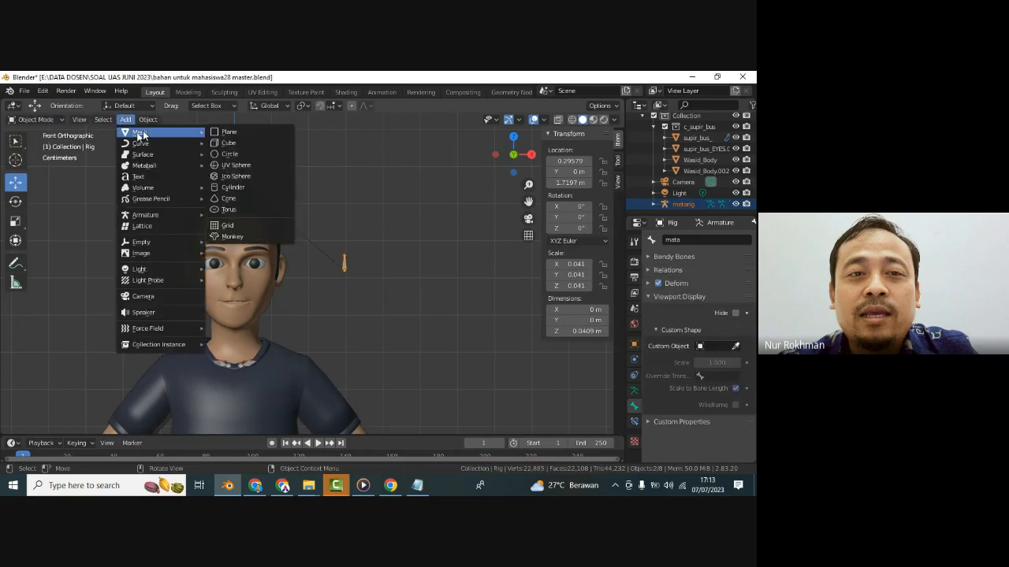
left_click(227, 155)
scroll(387, 302, "down", 5)
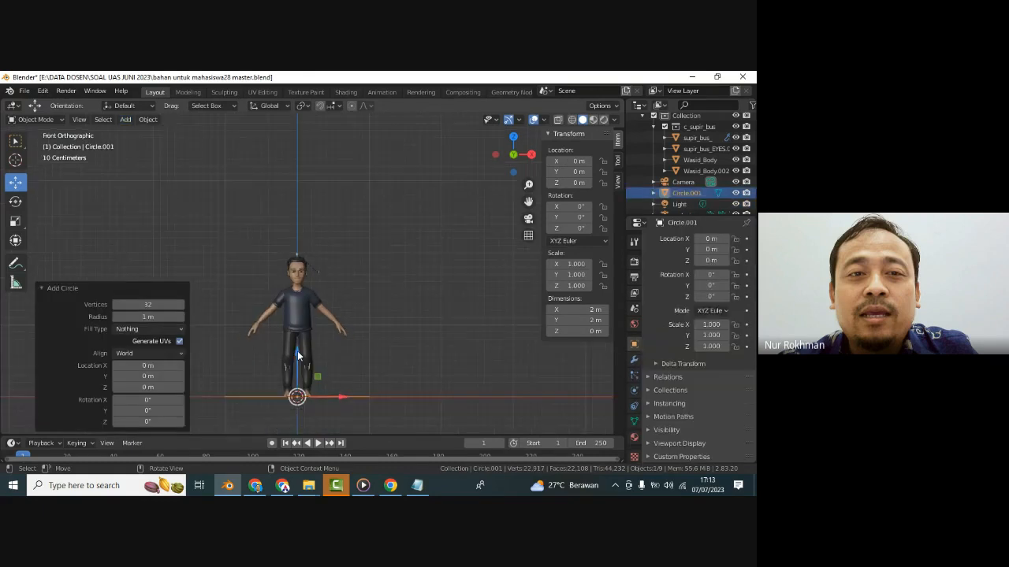
left_click_drag(298, 356, 314, 162)
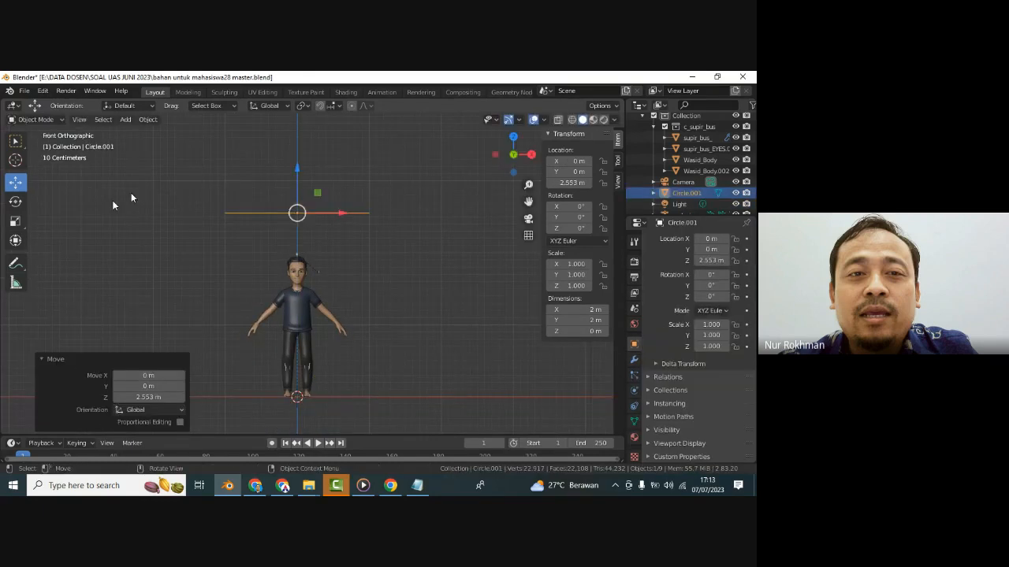
- Rotate the new circle 90° about the X axis so it faces the front view
left_click(15, 201)
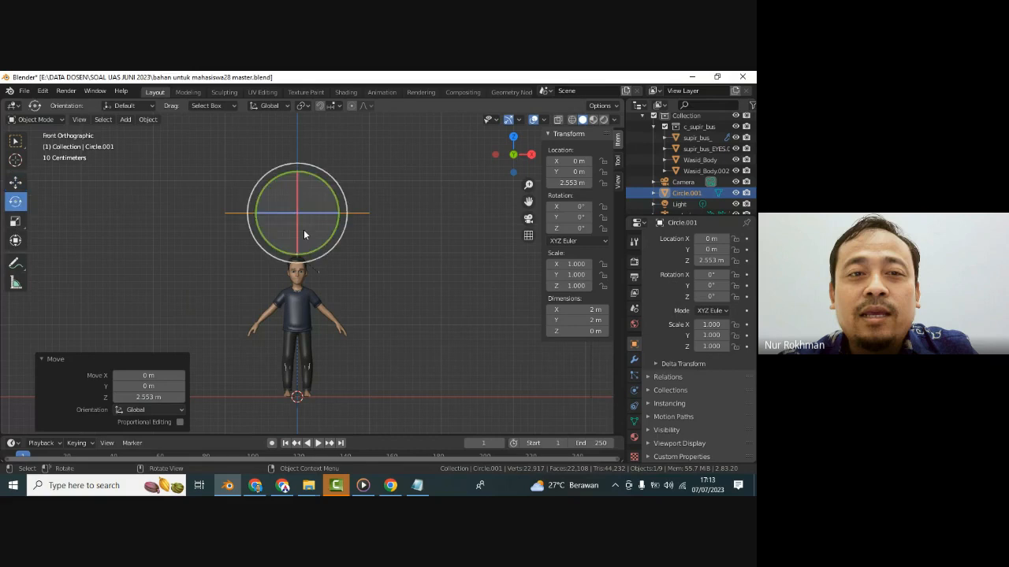
left_click_drag(298, 195, 299, 221)
left_click(148, 386)
type("90")
key("Return")
- Shrink the circle to about 0.053 m across and place it beside the head near the eye controller
key("s")
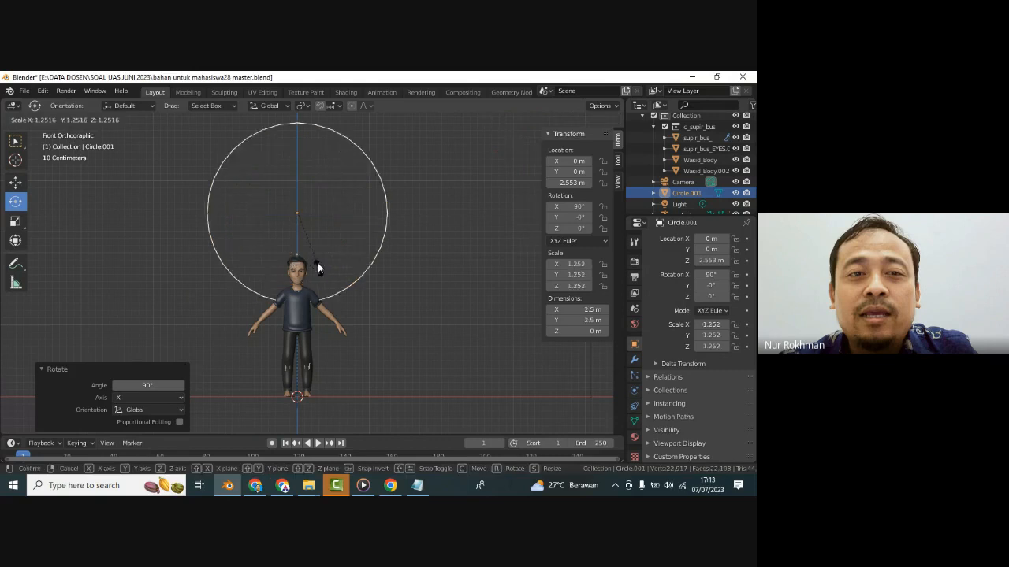
left_click(299, 213)
scroll(306, 210, "up", 3)
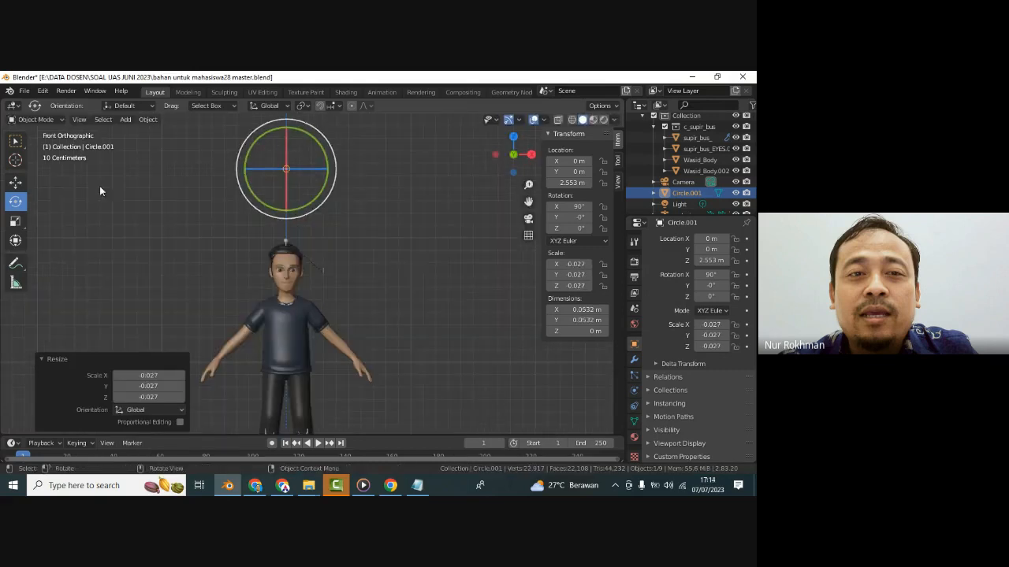
left_click(19, 182)
key("g")
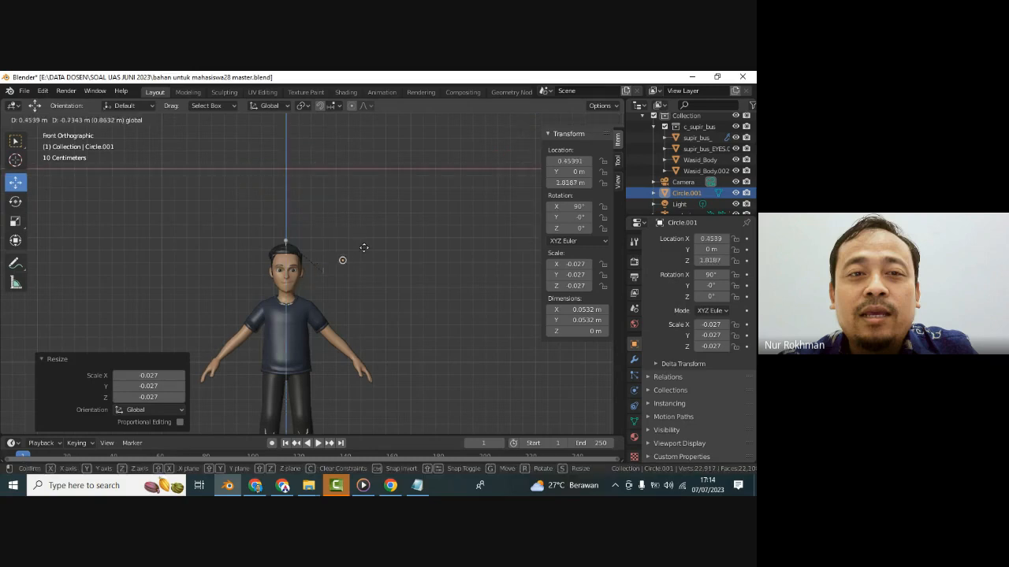
left_click(360, 272)
- Save the file and assign the small circle as the custom shape of the eye controller's bone
scroll(358, 276, "up", 2)
left_click(331, 270)
scroll(336, 273, "up", 2)
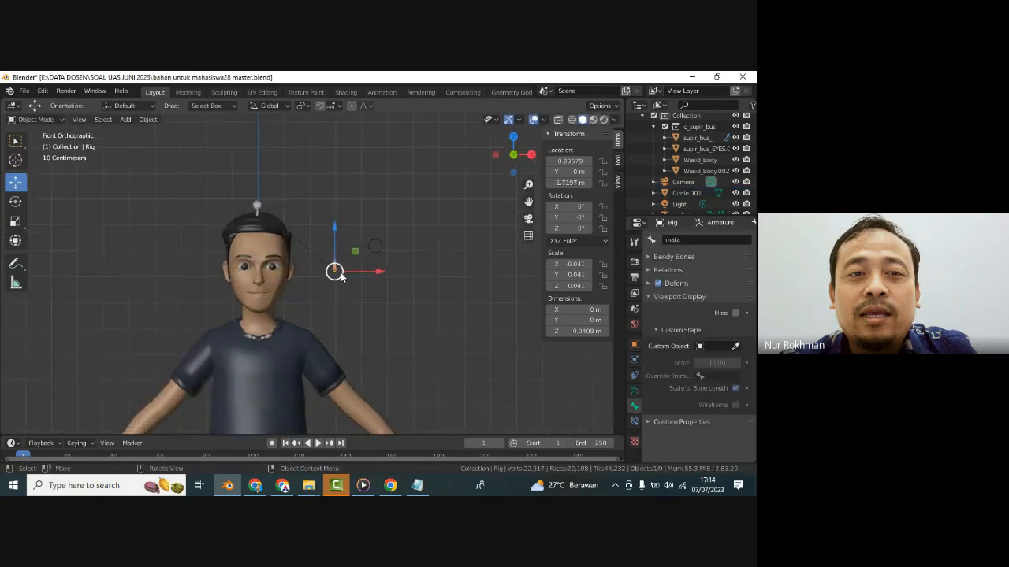
key("ctrl+s")
left_click(735, 349)
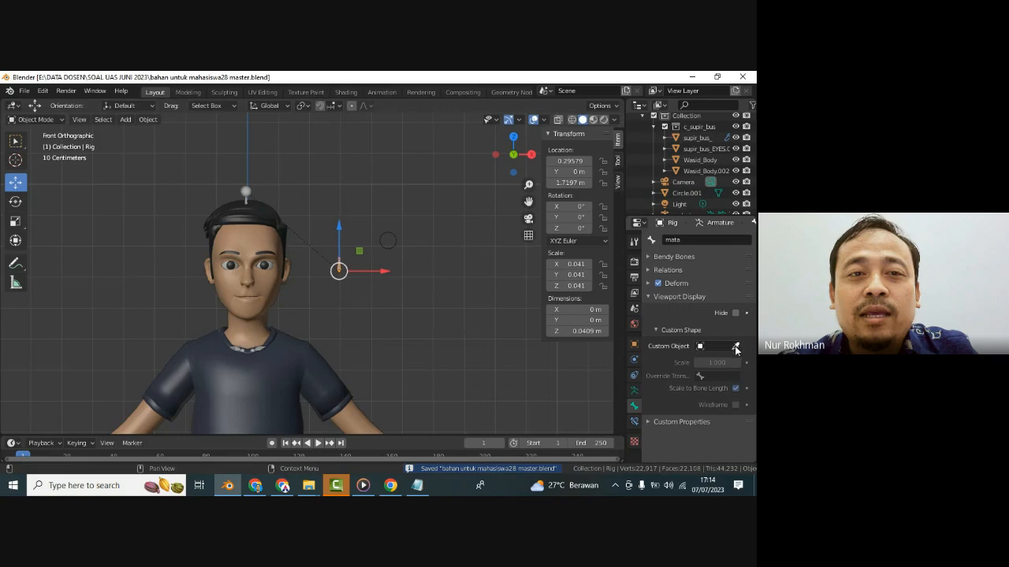
left_click(384, 247)
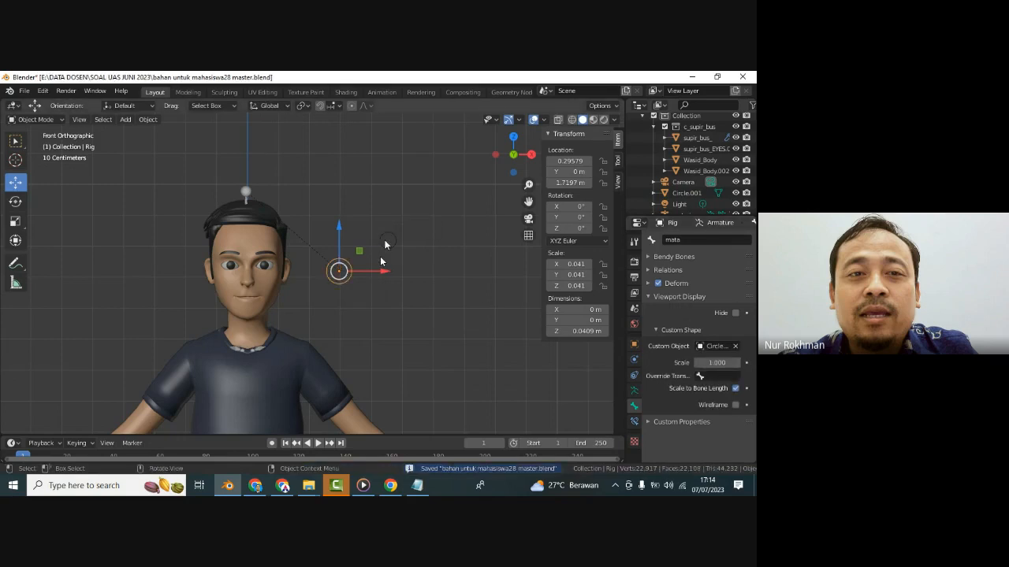
- Delete the leftover circle object beside the controller and save the file
left_click(386, 241)
key("Delete")
key("ctrl+s")
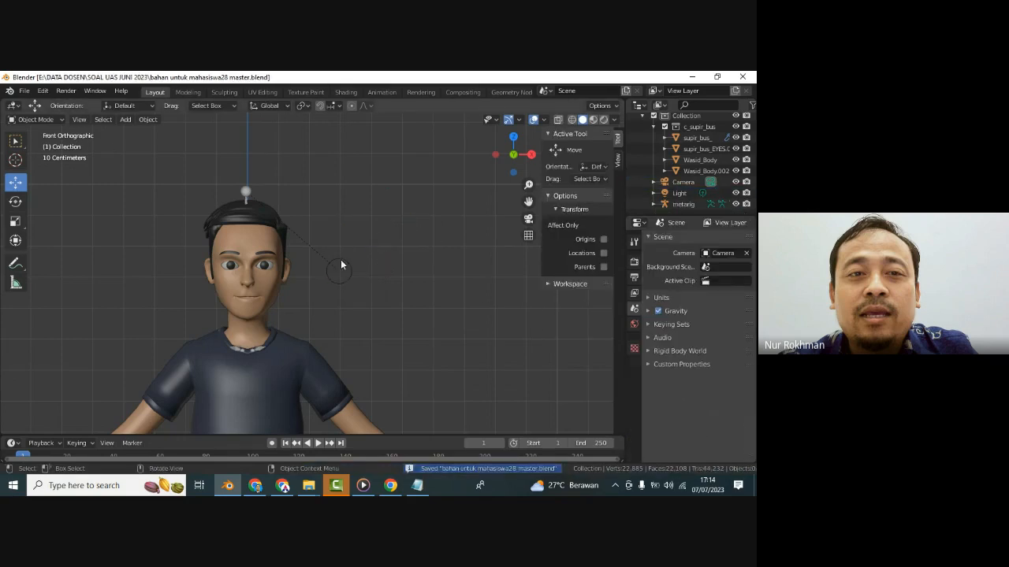
- Select the circular eye controller, move its bone upward in Pose Mode to partly close the eyelids, and deselect the bone
left_click(341, 259)
left_click_drag(345, 252, 331, 229)
left_click(37, 120)
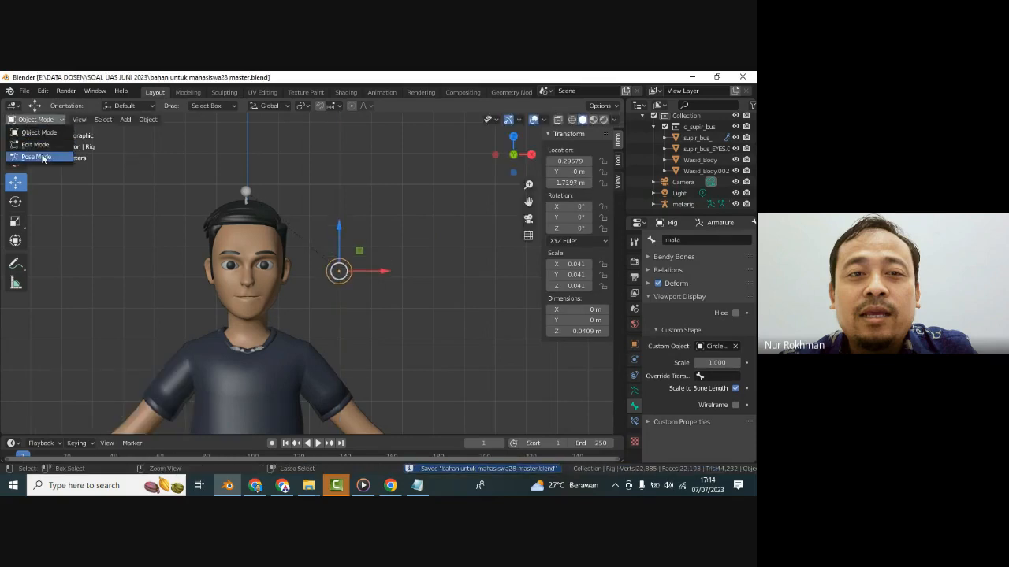
left_click(37, 157)
left_click_drag(339, 254, 332, 223)
left_click(252, 198)
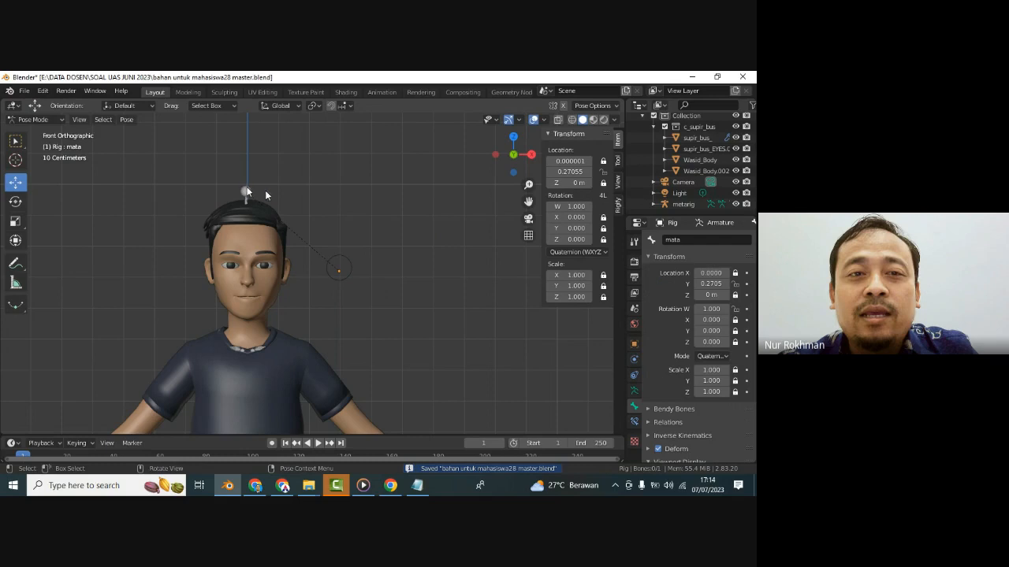
- Leave Pose Mode on the eye controller, save the file, and select the meta-rig's head bone in Pose Mode
left_click(32, 119)
left_click(36, 131)
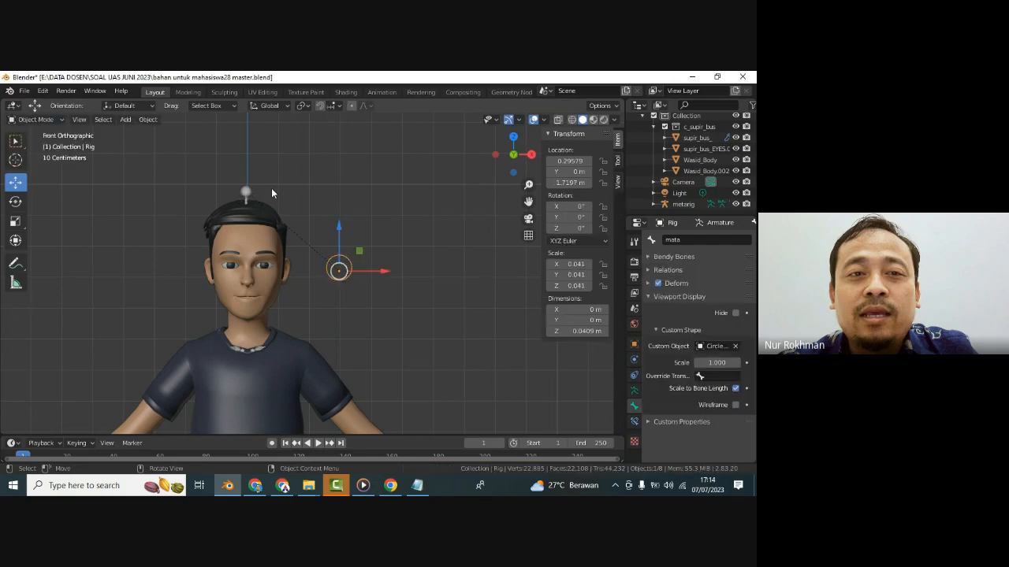
left_click(246, 193)
key("ctrl+s")
left_click(31, 119)
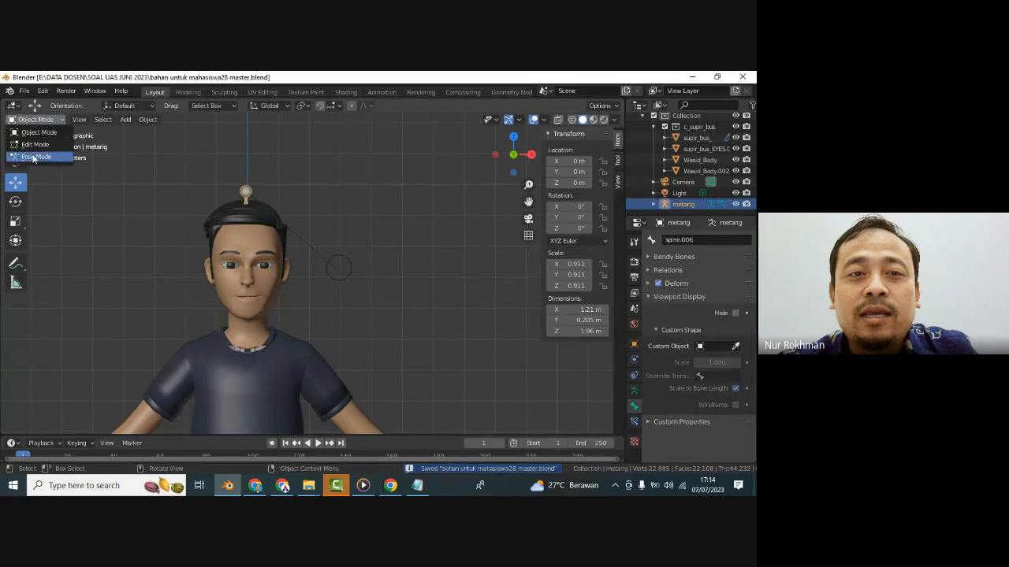
left_click(36, 155)
left_click(248, 191)
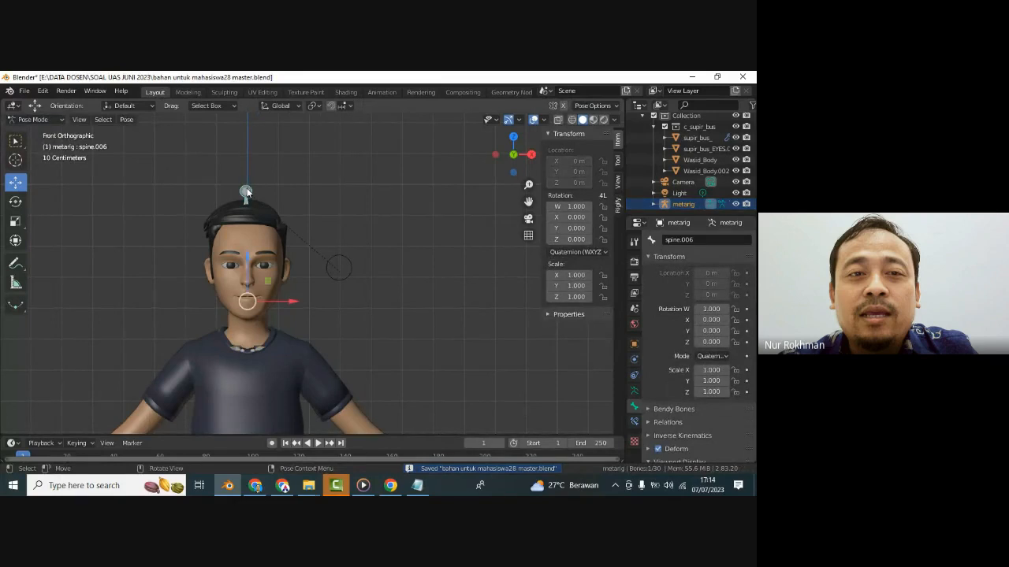
- Tilt the head bone sideways to test how the face follows, clear its rotation, and save the file
key("r")
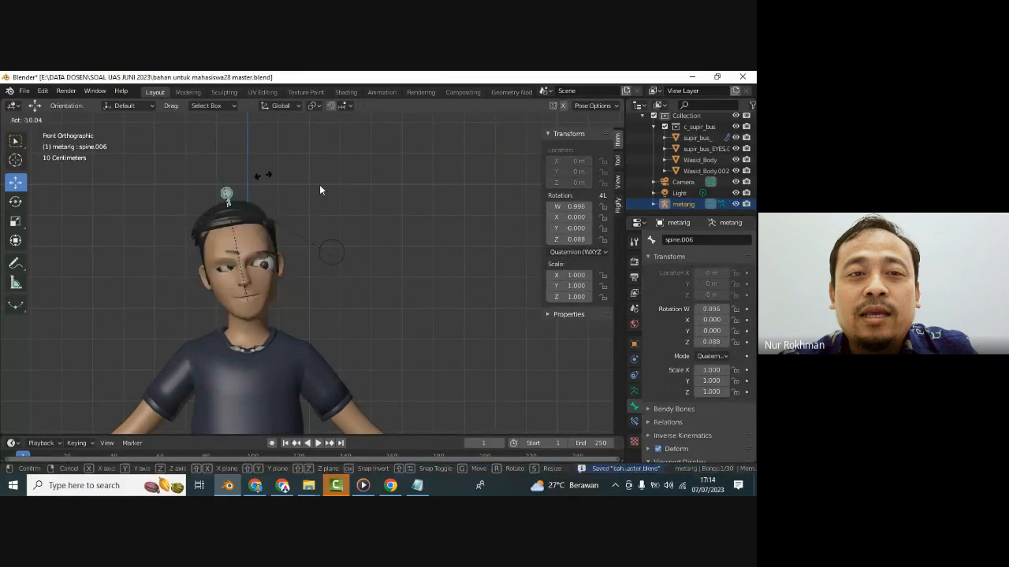
left_click(288, 184)
key("alt+r")
key("ctrl+s")
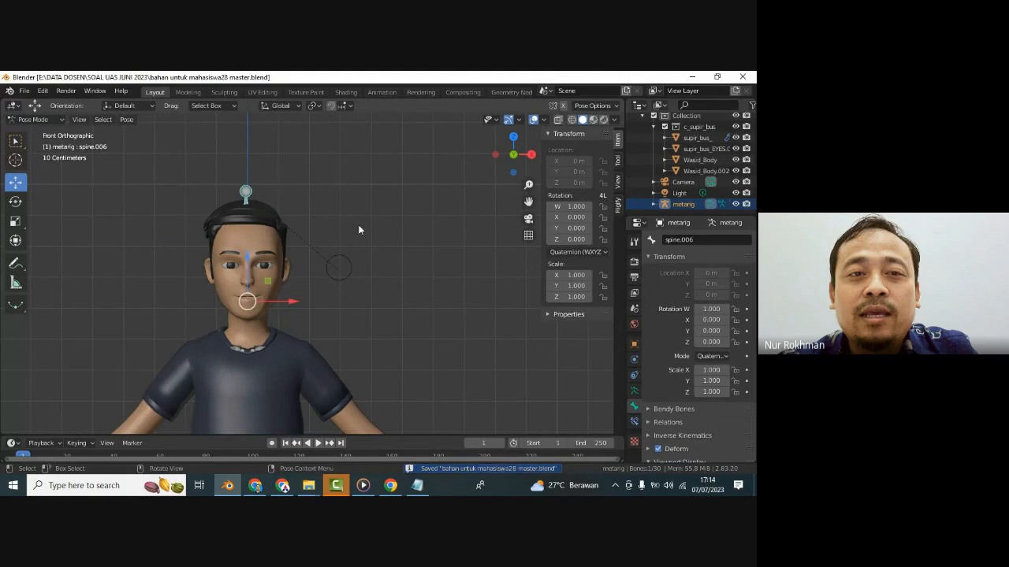
key("ctrl+s")
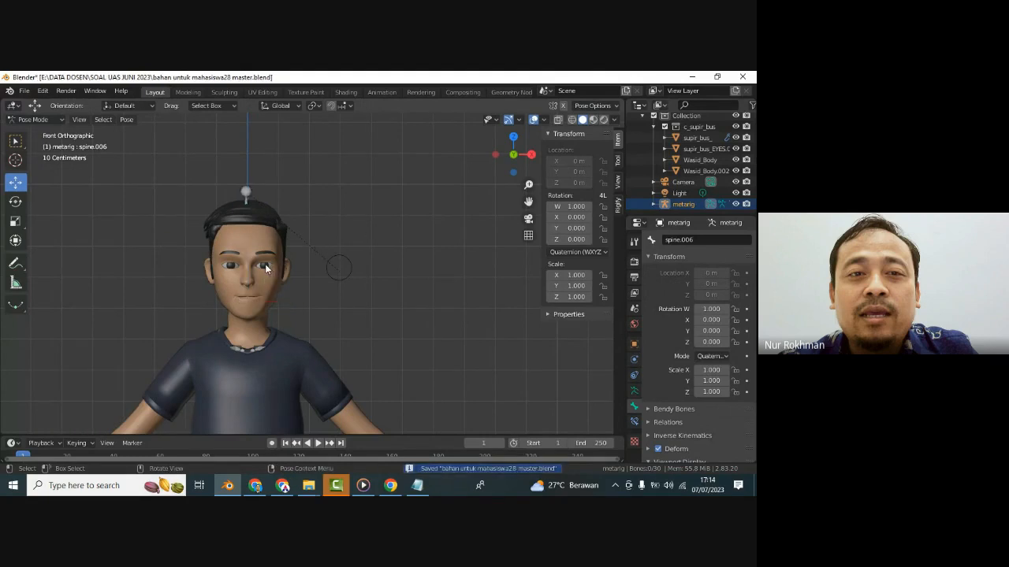
- In Object Mode, parent the eyes object to the meta-rig's head bone using the Bone option
left_click(266, 269)
scroll(266, 269, "up", 2)
left_click(32, 119)
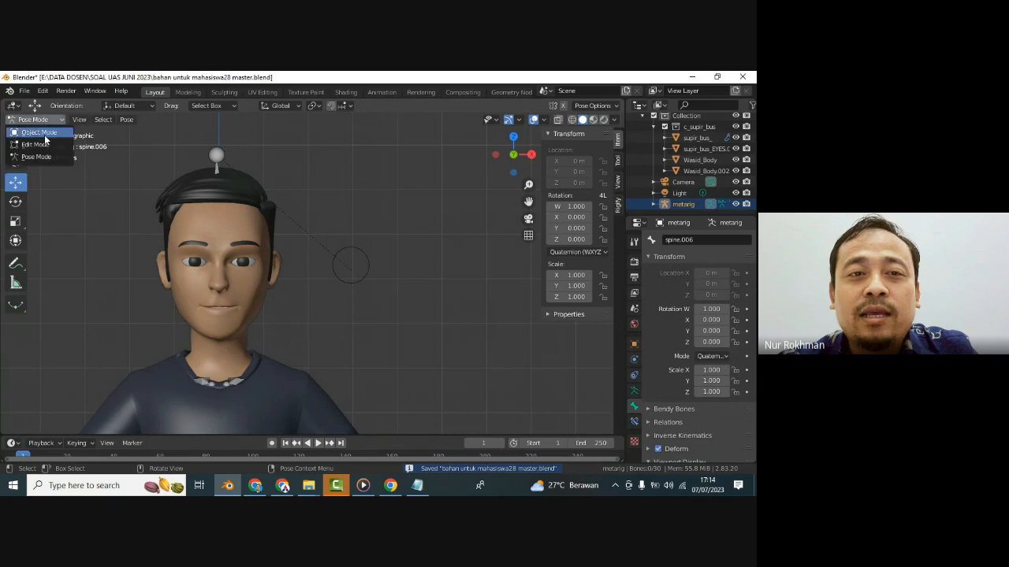
left_click(39, 132)
left_click(241, 261)
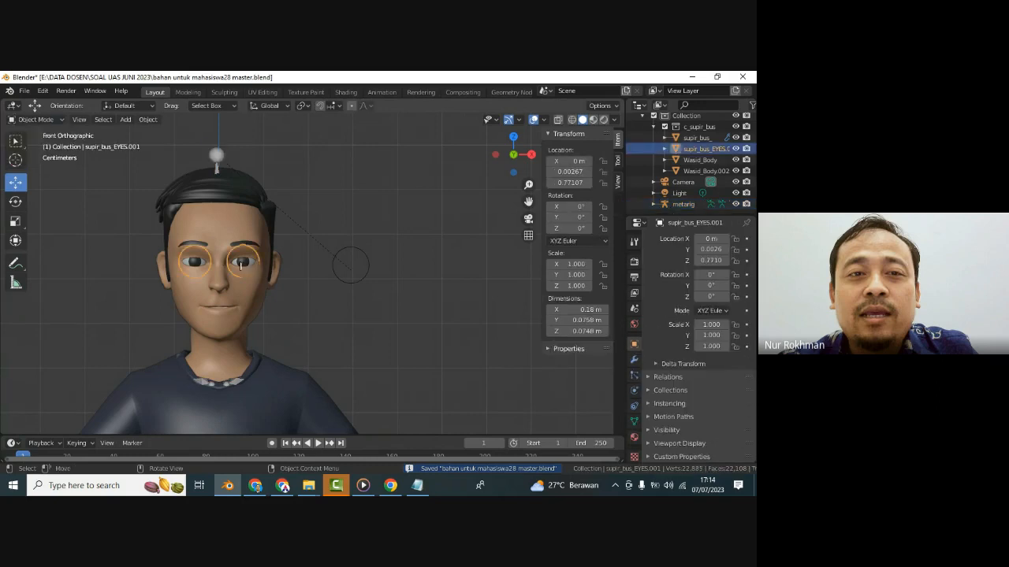
left_click(216, 155, "shift")
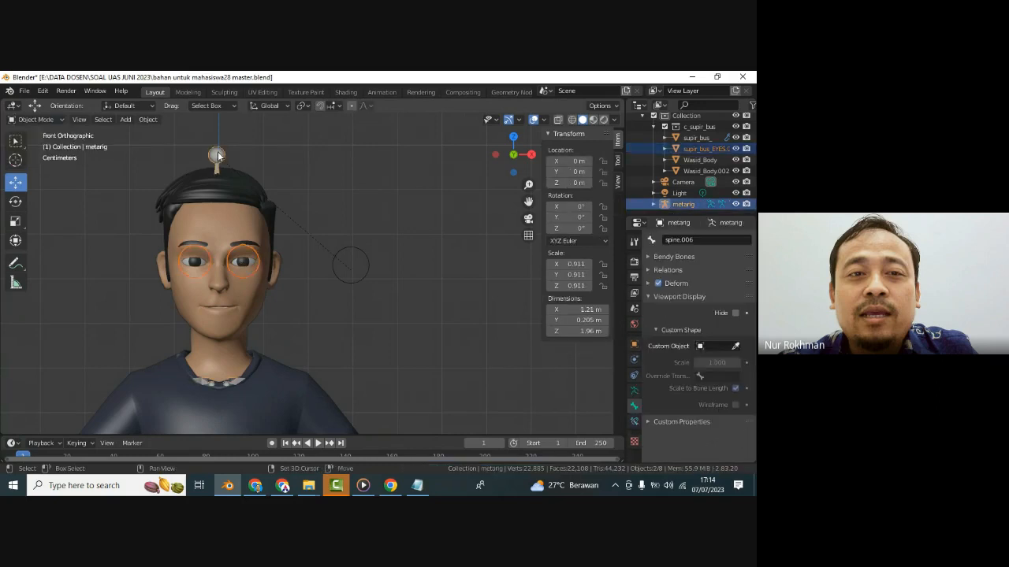
key("ctrl+p")
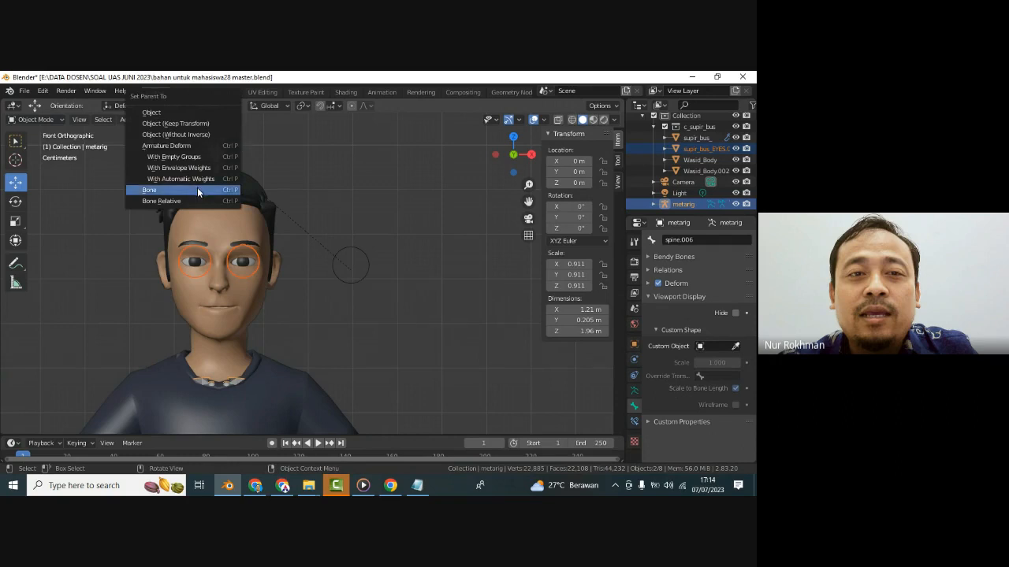
left_click(197, 188)
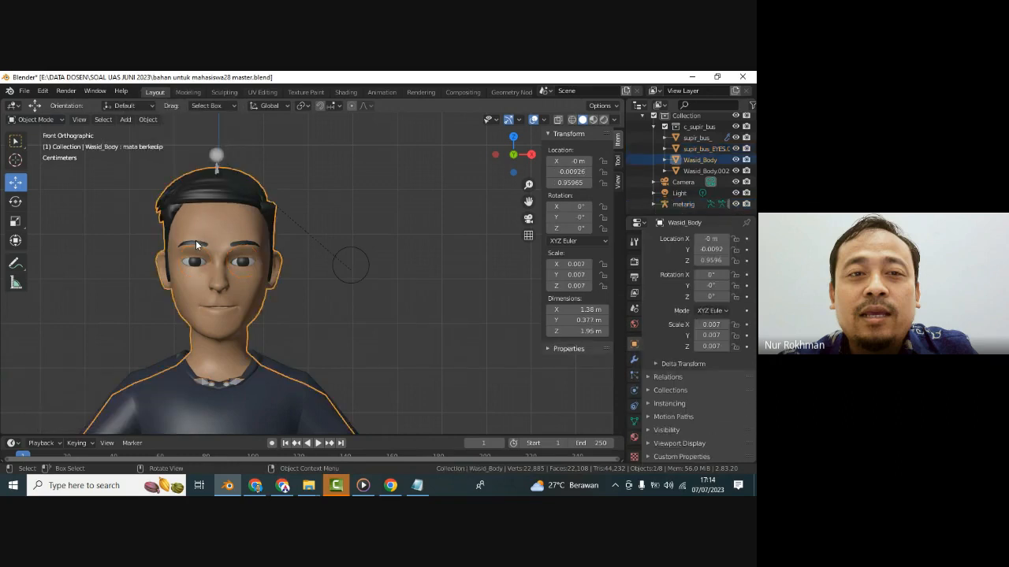
- Rotate the head bone about -5° in Pose Mode to test the eyes, undo the rotation, and save the file
left_click(218, 156)
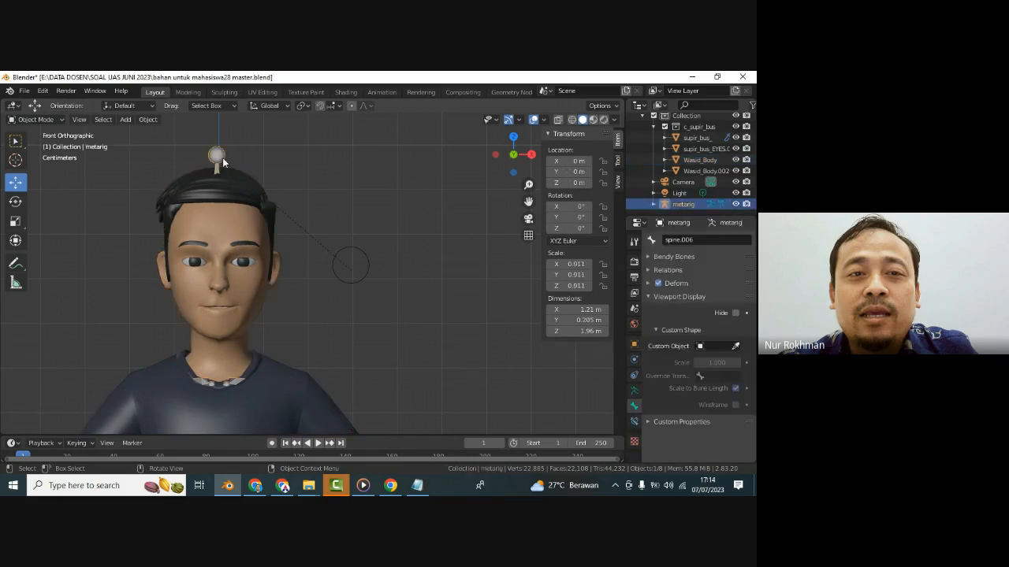
left_click(36, 119)
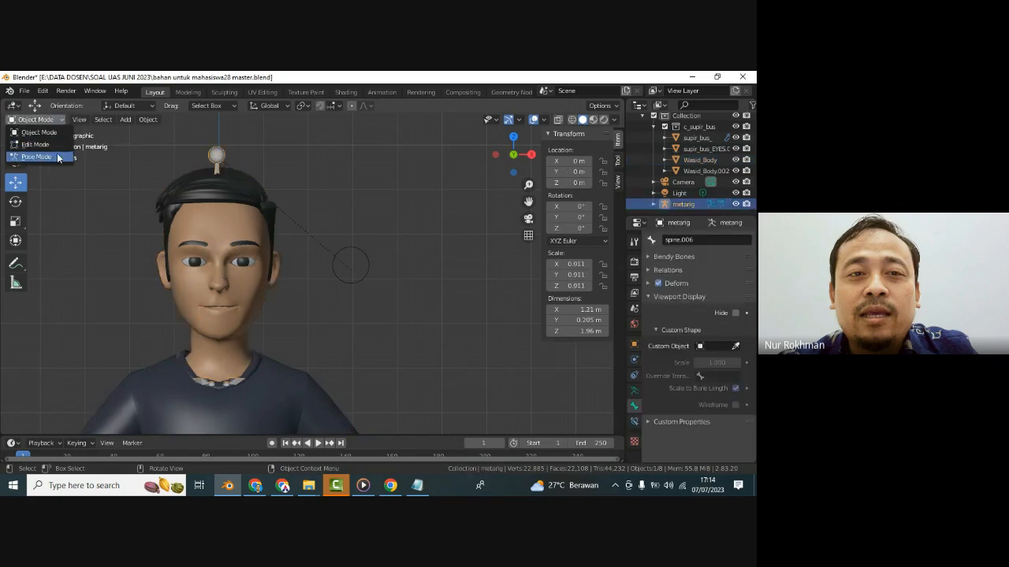
left_click(40, 156)
left_click(217, 155)
key("r")
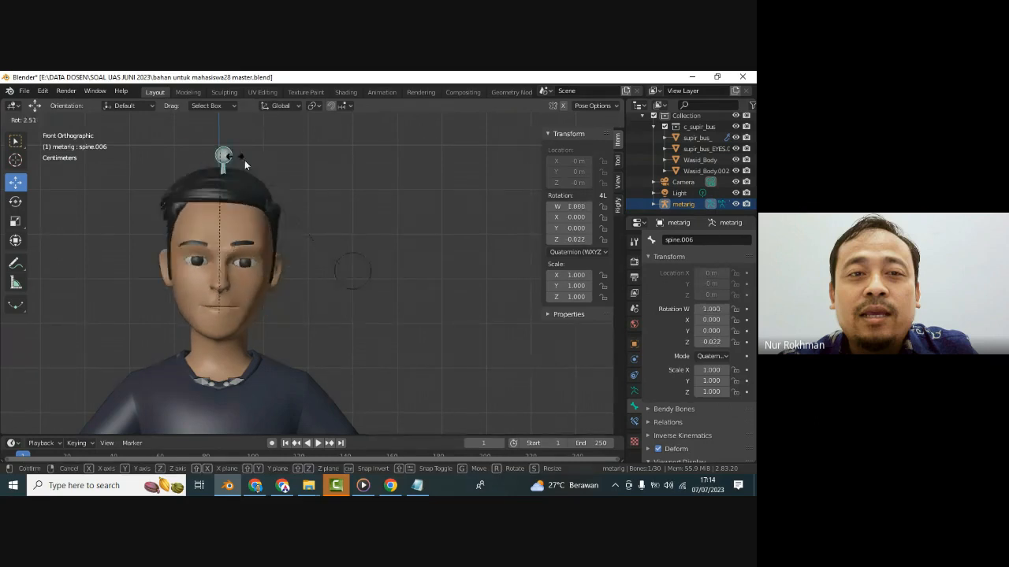
left_click(197, 149)
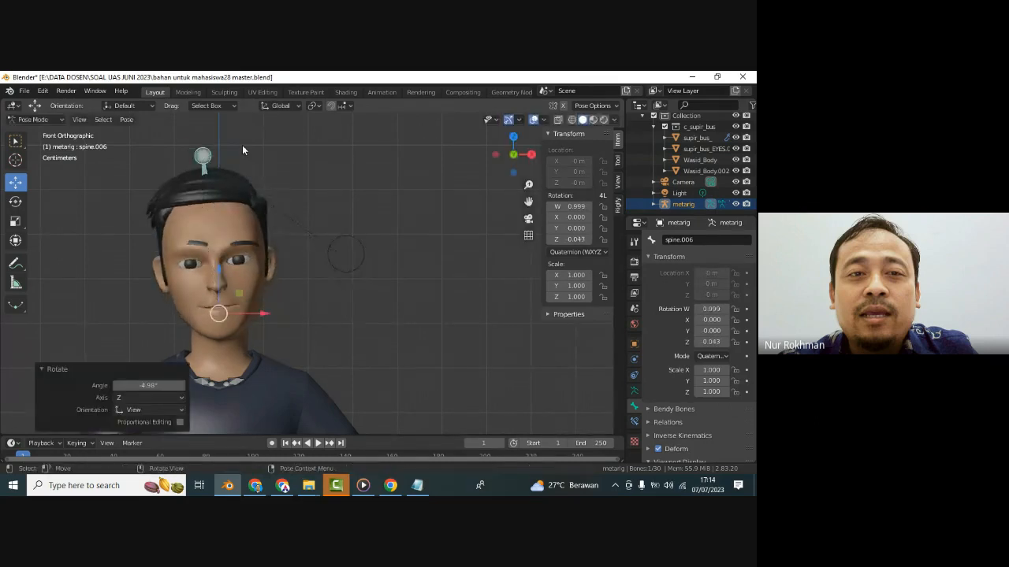
key("ctrl+z")
key("ctrl+s")
left_click(311, 246)
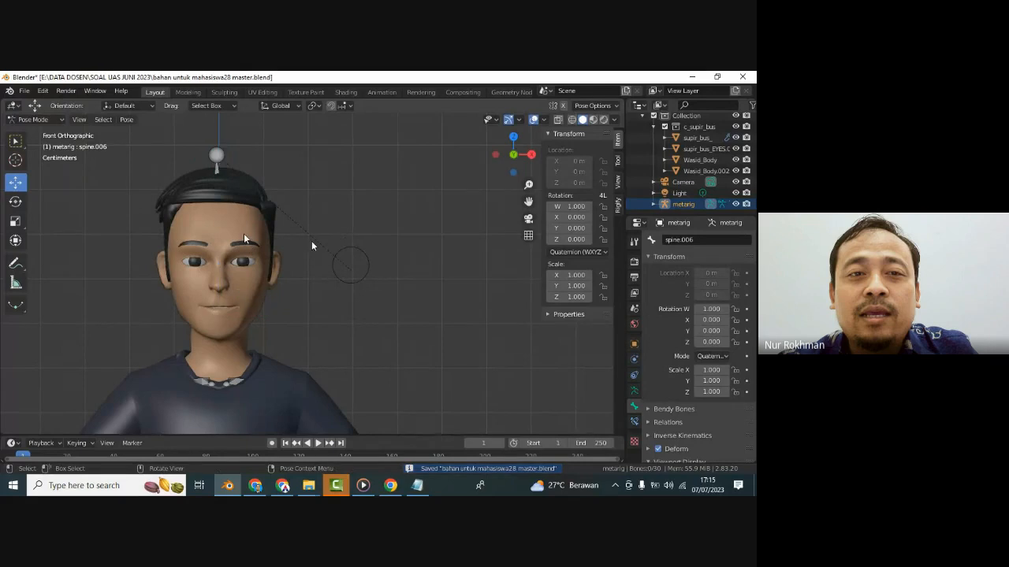
- Try moving the circular eye controller's rig upward in Object Mode, undo the move, and save the file
left_click(31, 119)
left_click(40, 132)
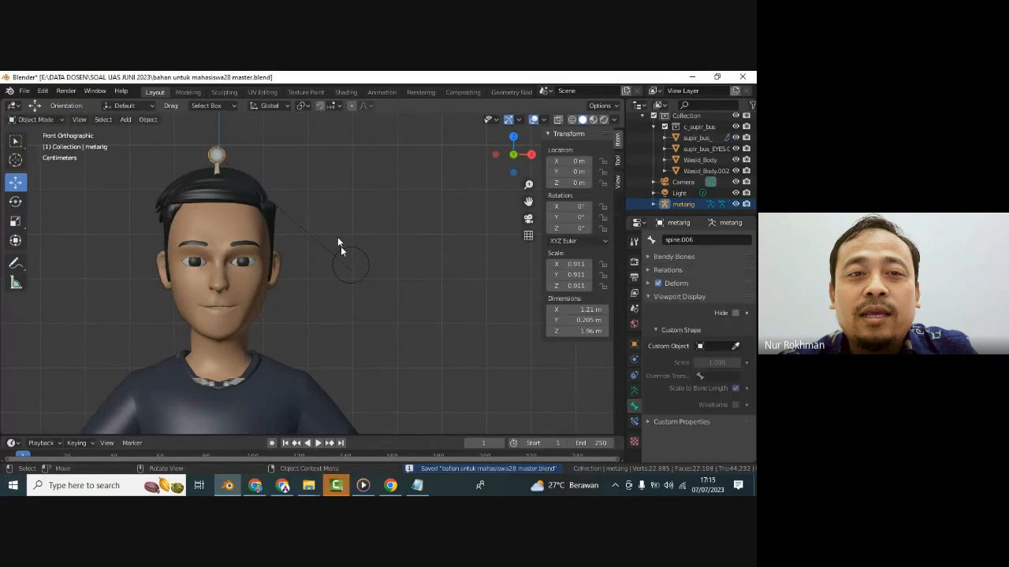
left_click(340, 241)
mouse_move(351, 237)
left_mouse_down()
mouse_move(351, 188)
mouse_move(352, 226)
left_mouse_up()
key("ctrl+z")
key("ctrl+s")
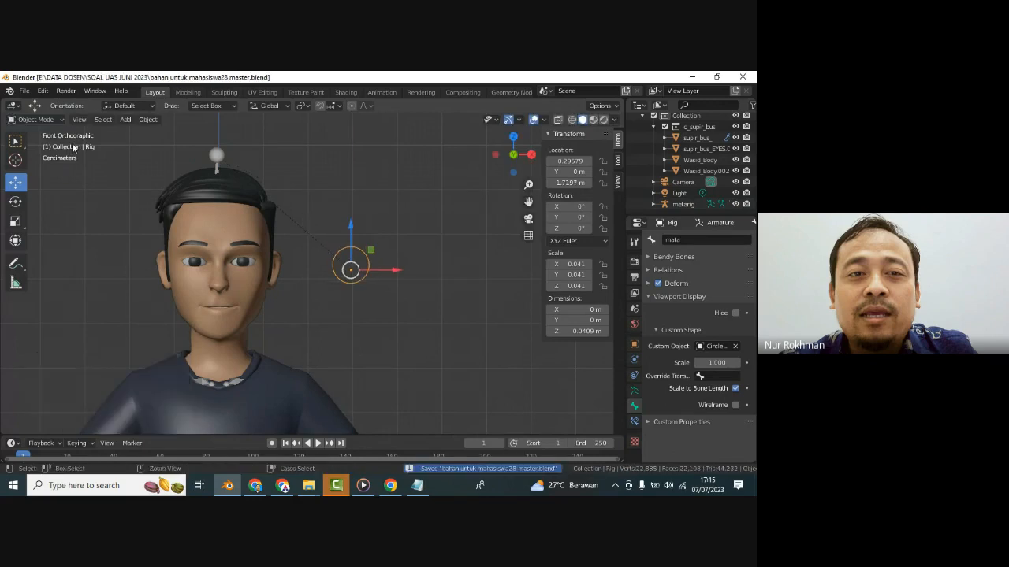
- Move the eye controller's bone upward in Pose Mode to test the blink, undo the move, and save the file
left_click(35, 120)
left_click(35, 155)
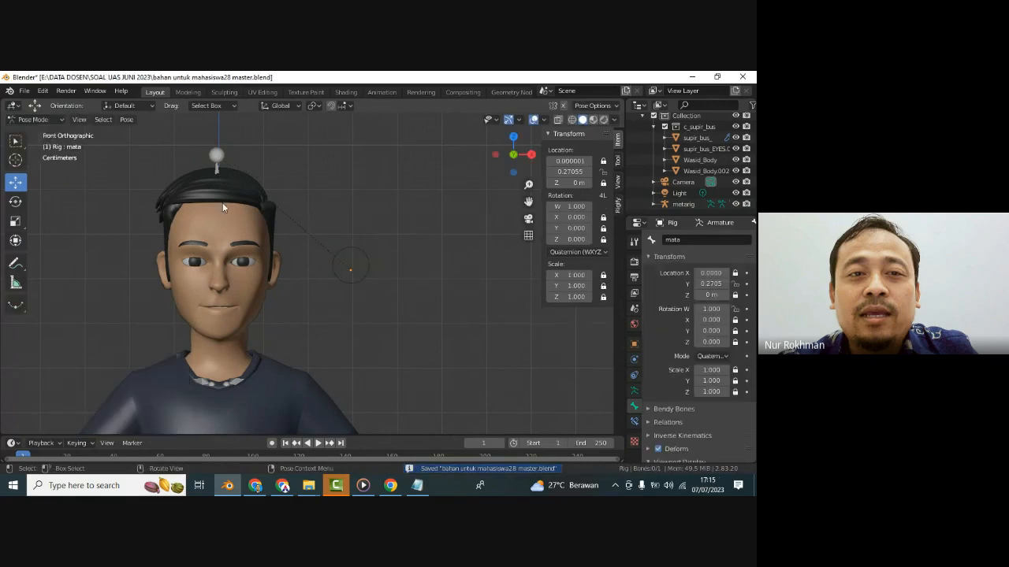
left_click(336, 246)
left_click_drag(349, 221, 345, 229)
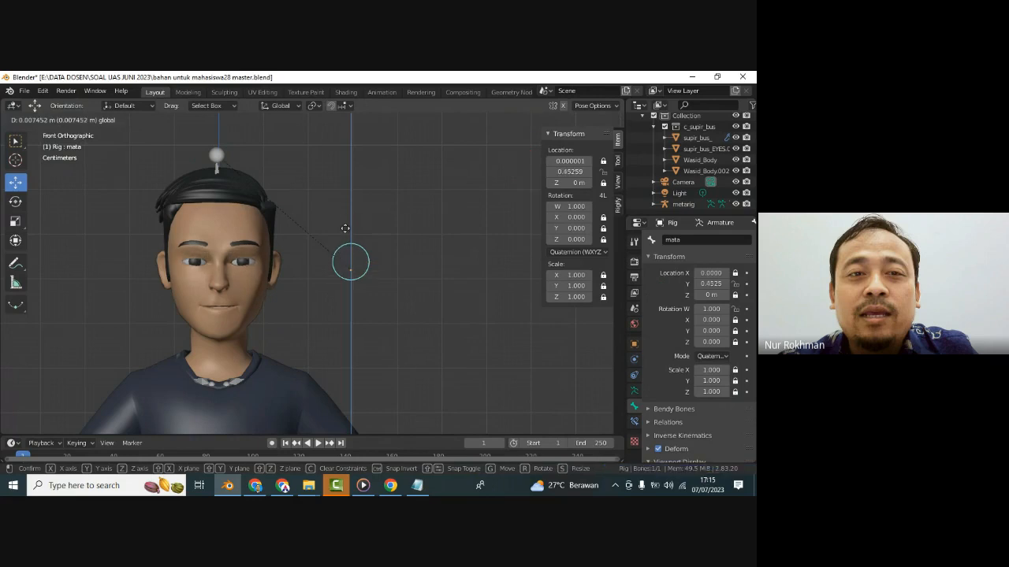
left_click(345, 229)
key("ctrl+z")
key("ctrl+s")
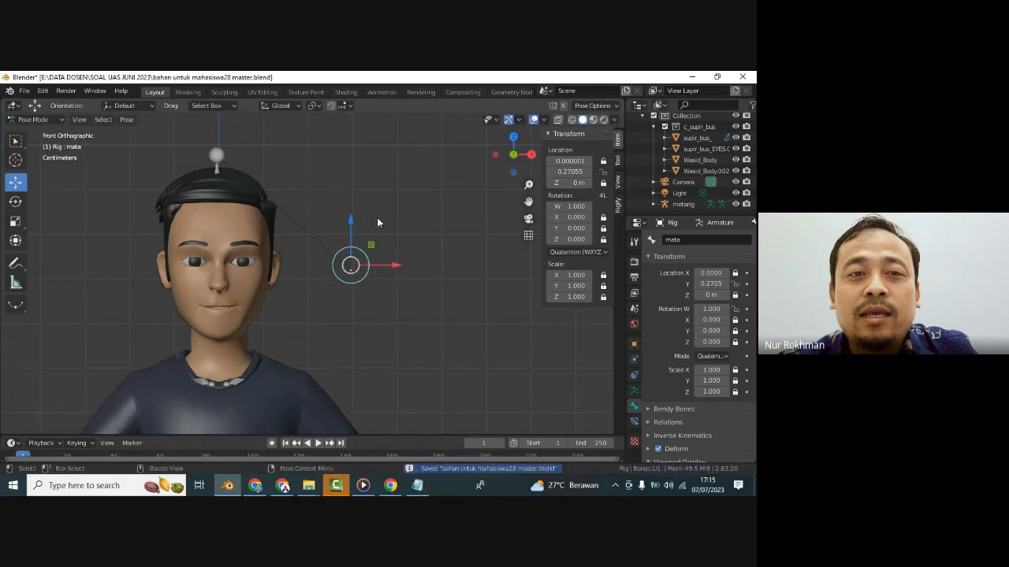
left_click(379, 219)
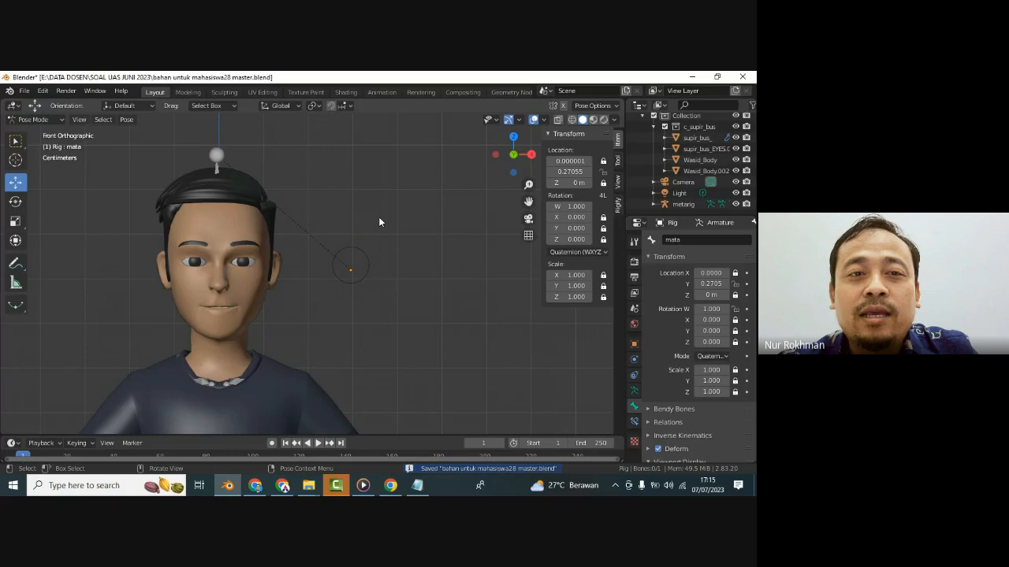
key("ctrl+s")
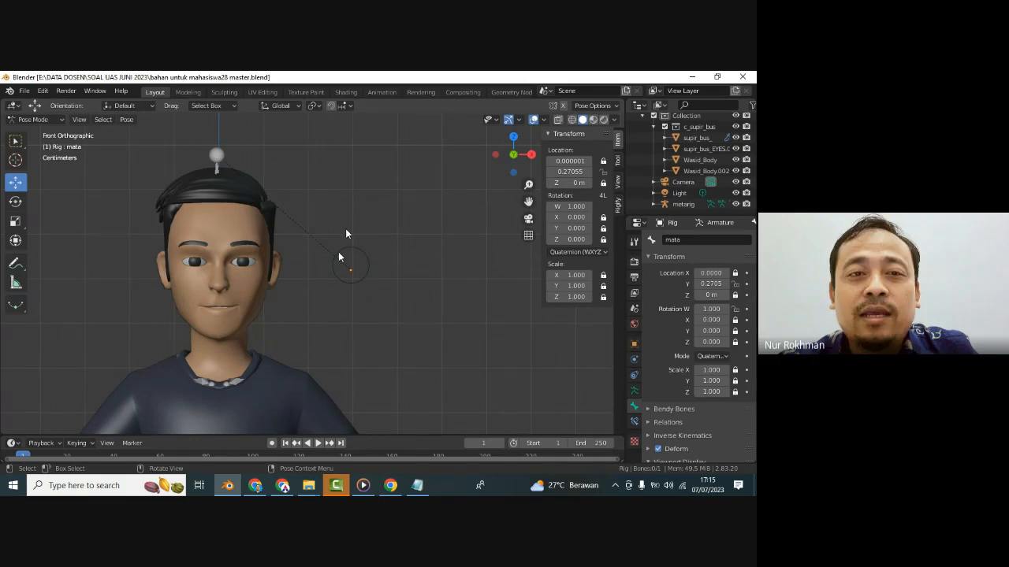
- Switch to Notepad and review the listed rigging topics in catatan rig.txt, from rigify body to Driver / Controller
left_click(417, 486)
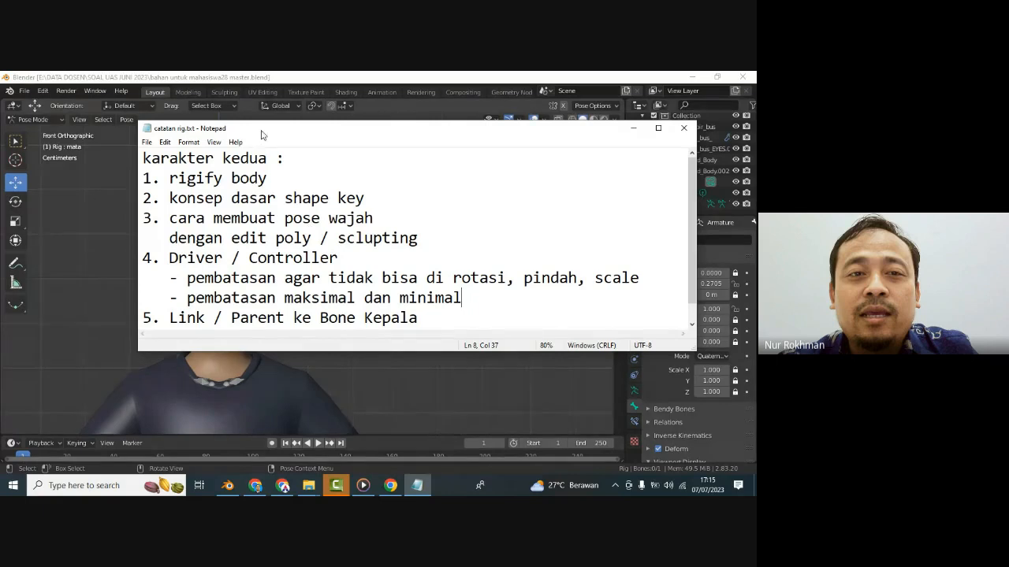
left_click_drag(171, 179, 267, 179)
left_click_drag(142, 158, 302, 162)
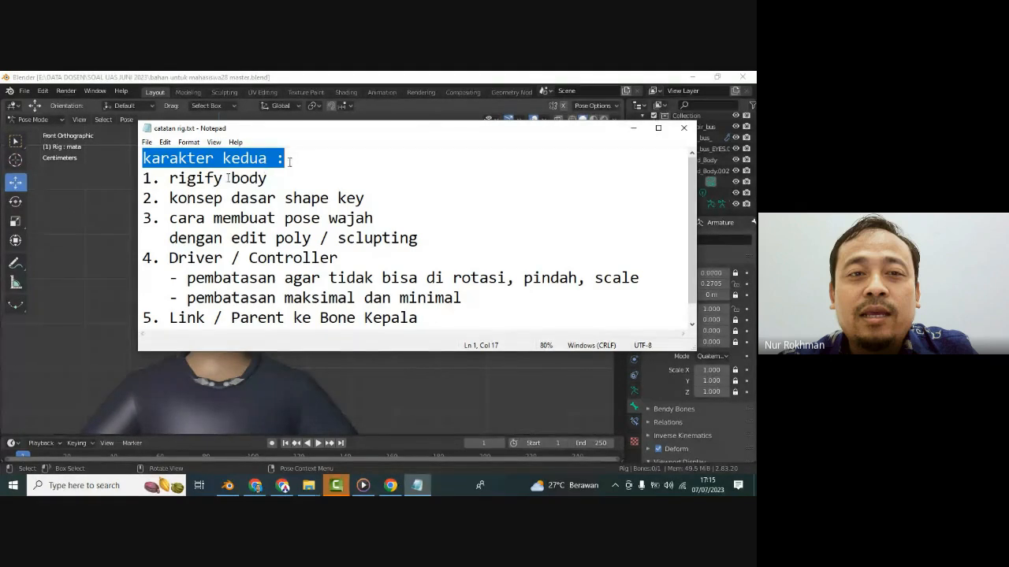
left_click_drag(169, 178, 268, 178)
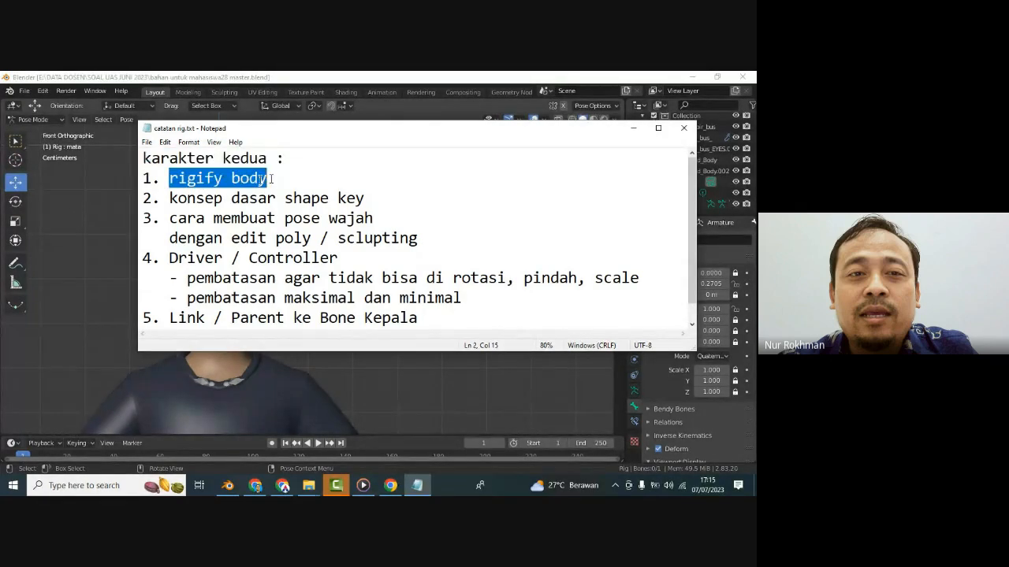
left_click_drag(170, 198, 363, 199)
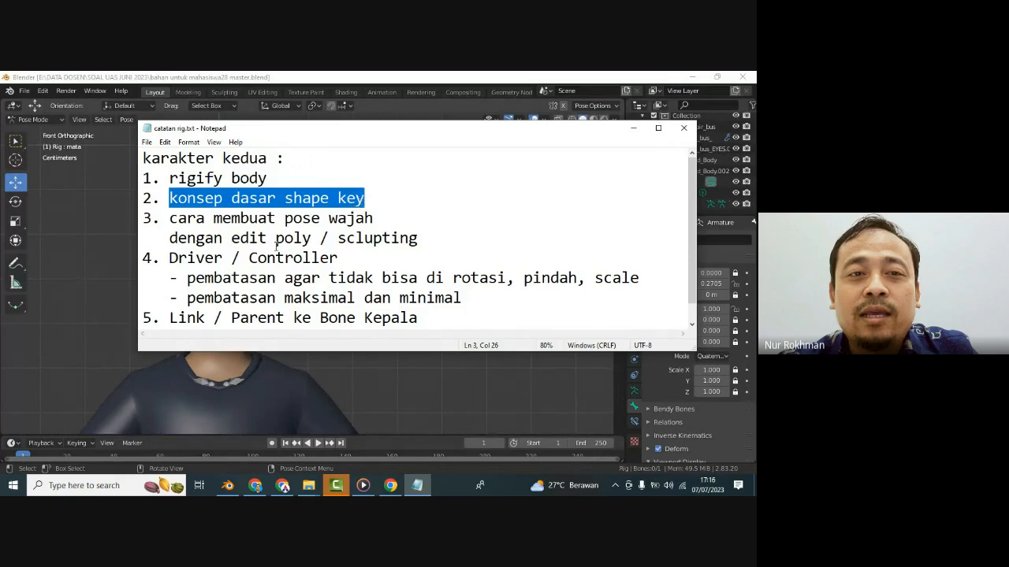
left_click_drag(270, 218, 388, 224)
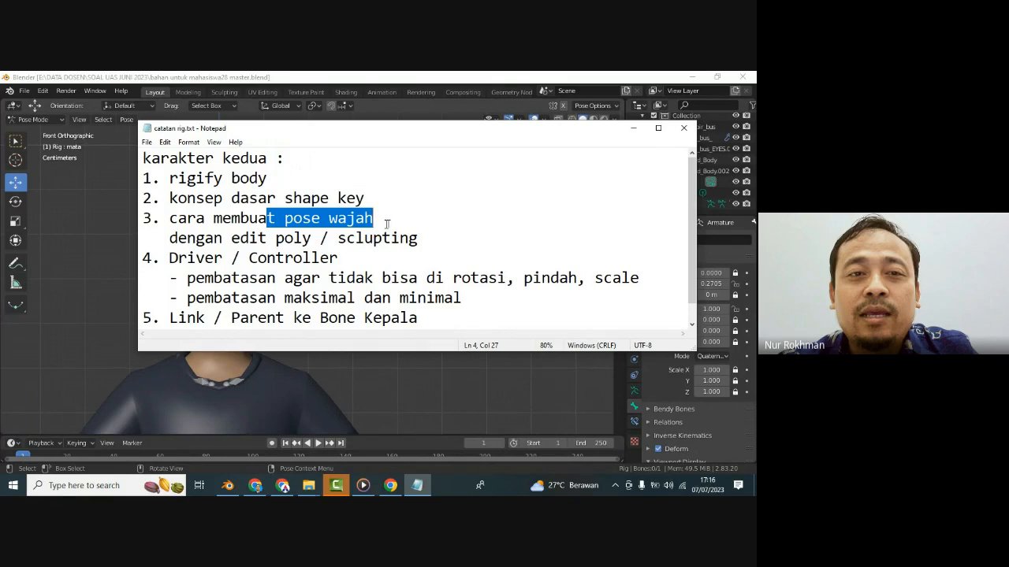
left_click_drag(258, 258, 342, 264)
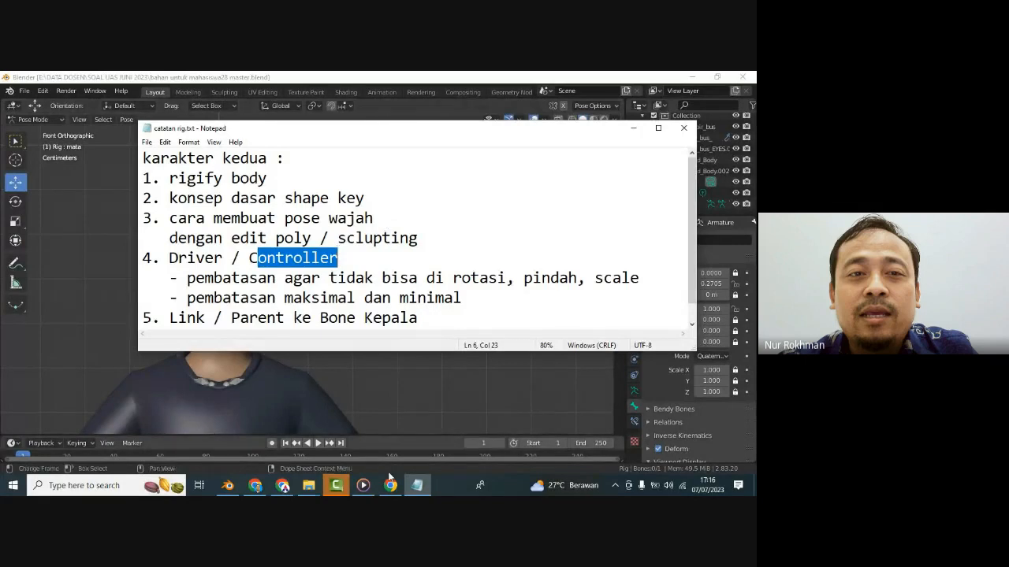
- Switch to Media Player, seek the materi wajah video to 00:14:15, and return to Blender
left_click(362, 485)
mouse_move(641, 420)
left_mouse_down()
mouse_move(691, 419)
mouse_move(676, 418)
left_mouse_up()
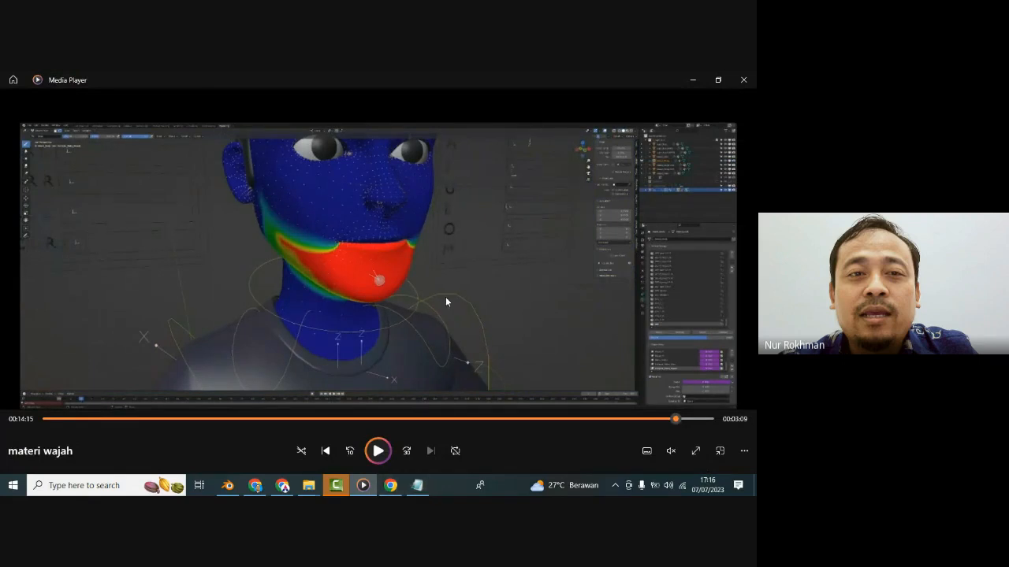
left_click(228, 485)
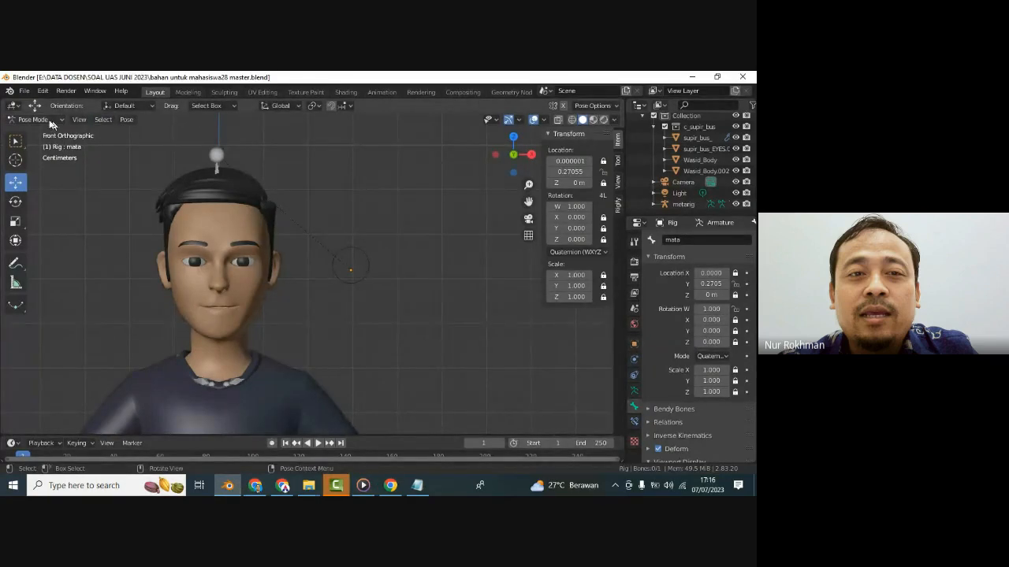
- Add a text object in Object Mode and raise it above the character to about 2.37 m on Z
key("ctrl+Tab")
left_click(125, 119)
mouse_move(130, 133)
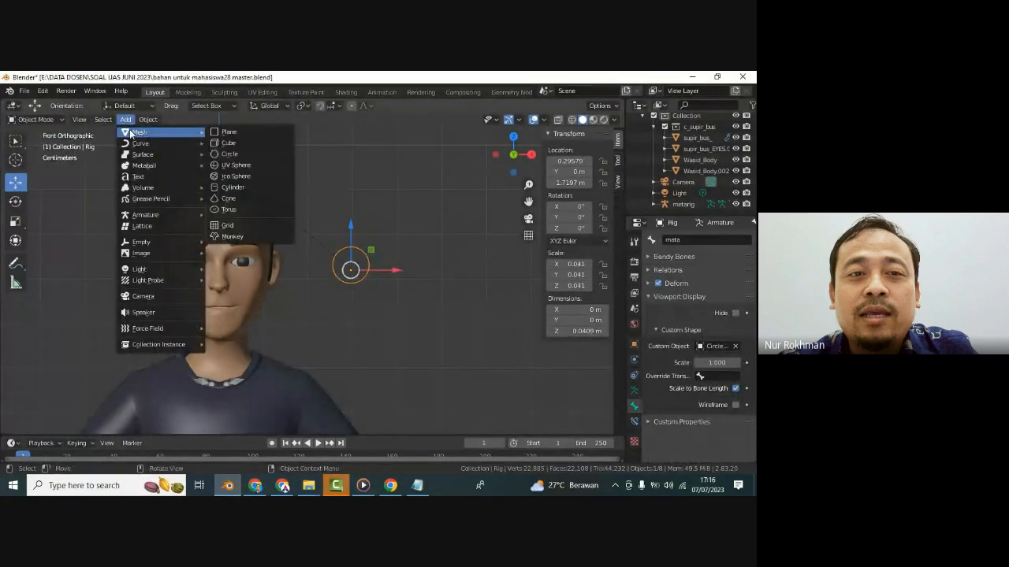
left_click(153, 178)
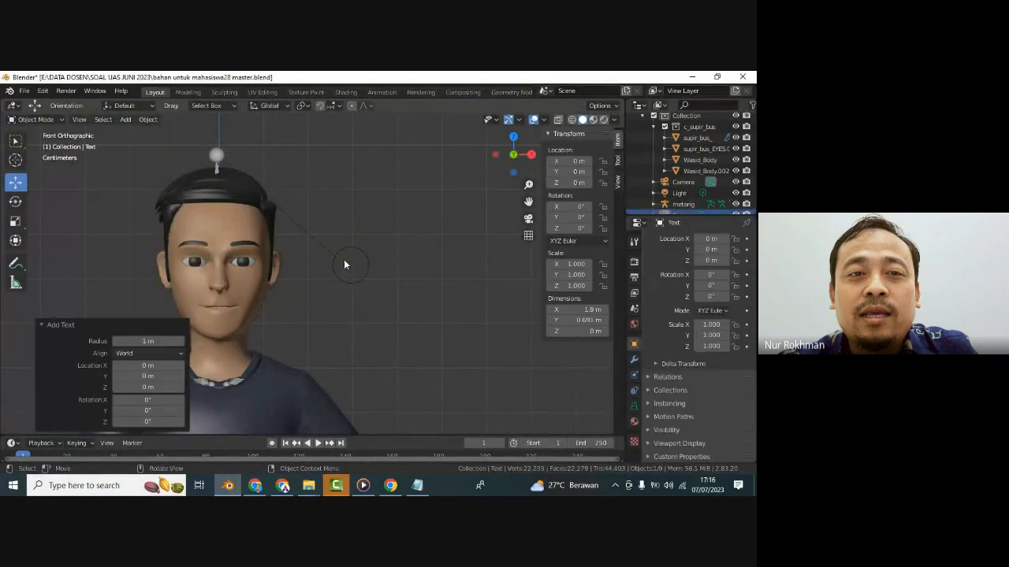
scroll(343, 265, "down", 7)
left_click_drag(290, 342, 44, 197)
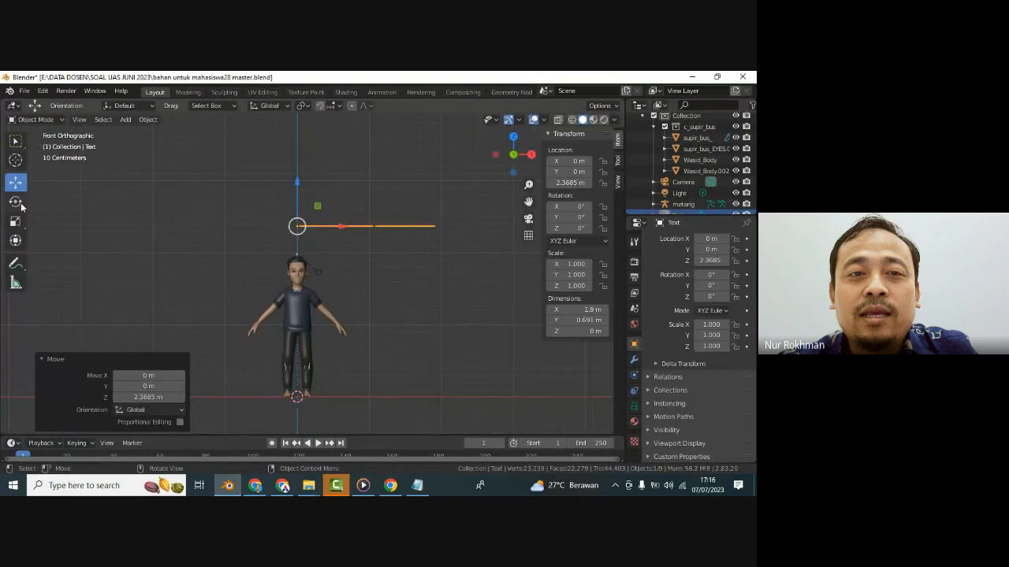
- Rotate the text object about 47.1° around X so it tilts toward the front view, and reactivate the Move tool
left_click(16, 202)
mouse_move(299, 208)
left_mouse_down()
mouse_move(300, 232)
mouse_move(300, 223)
left_mouse_up()
left_click(15, 183)
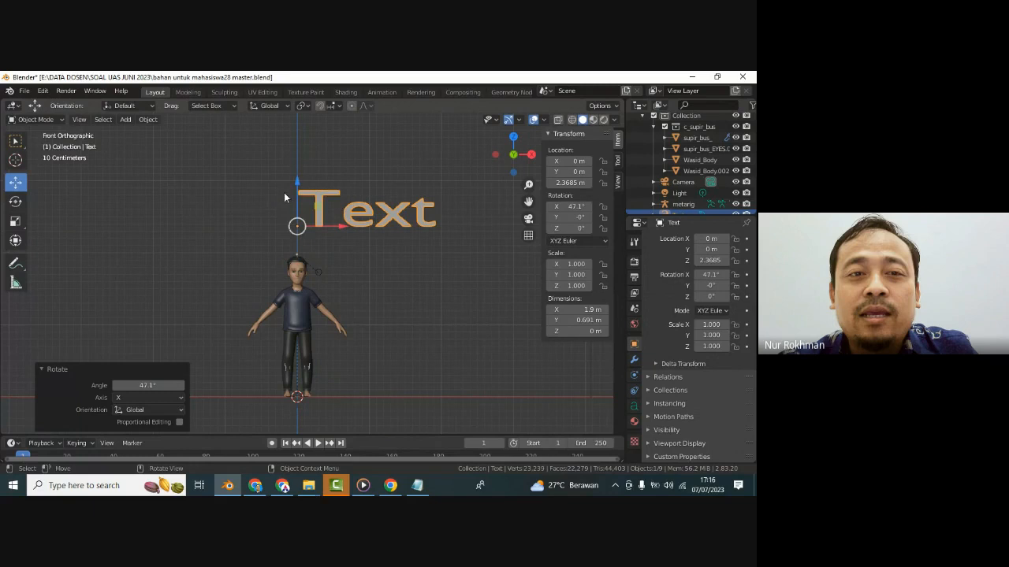
- Delete the text object above the character
key("Delete")
scroll(335, 239, "up", 3)
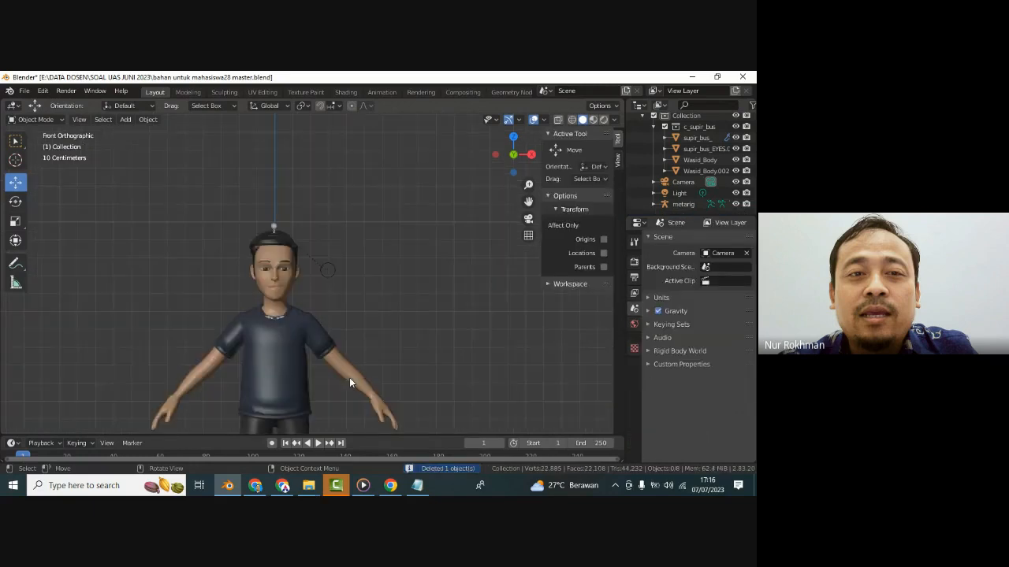
- Switch to Notepad, review the Driver / Controller limits and the Link / Parent ke Bone Kepala topic, and return to Blender
left_click(417, 486)
left_click_drag(249, 279, 409, 290)
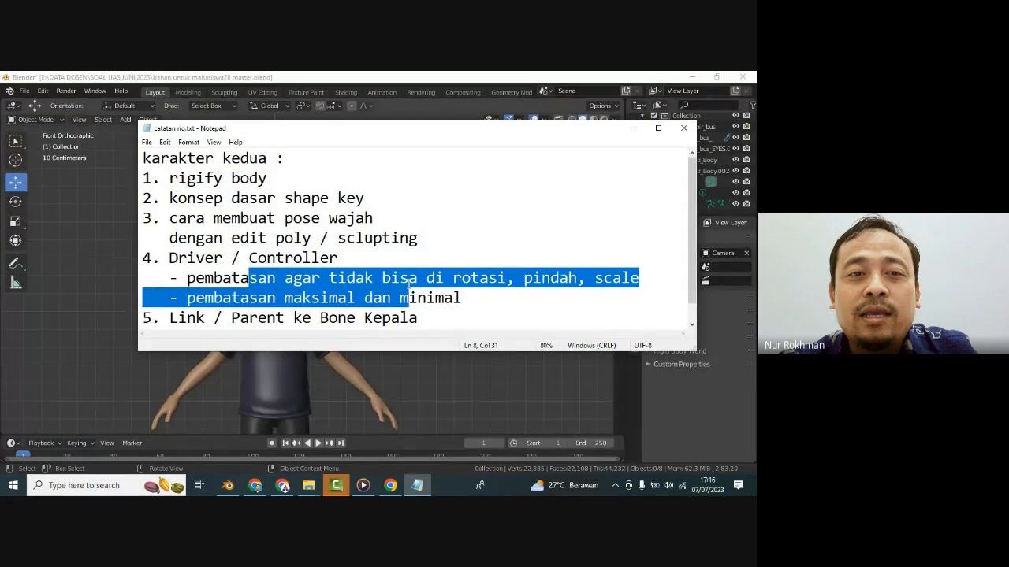
left_click(580, 278)
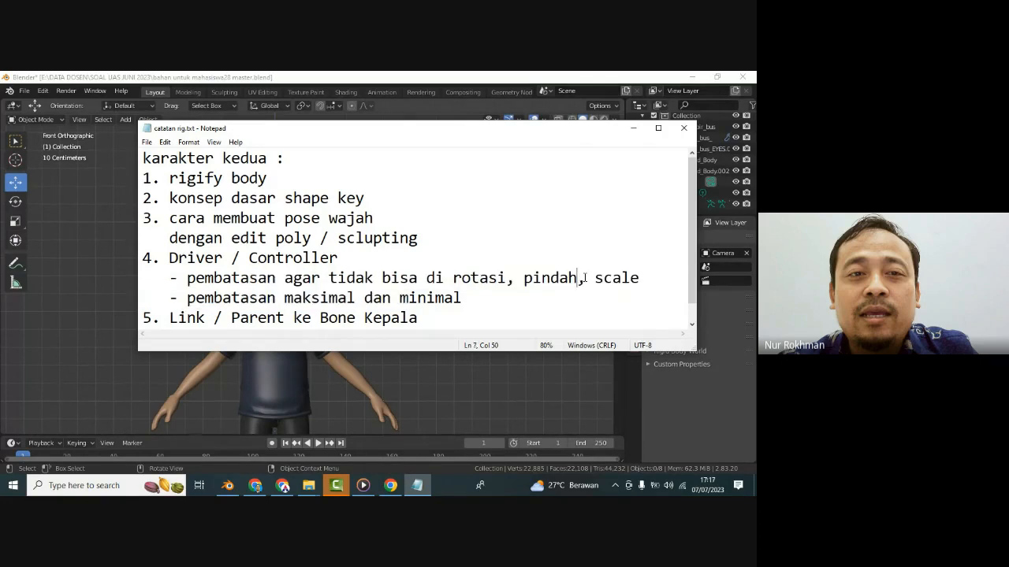
double_click(613, 280)
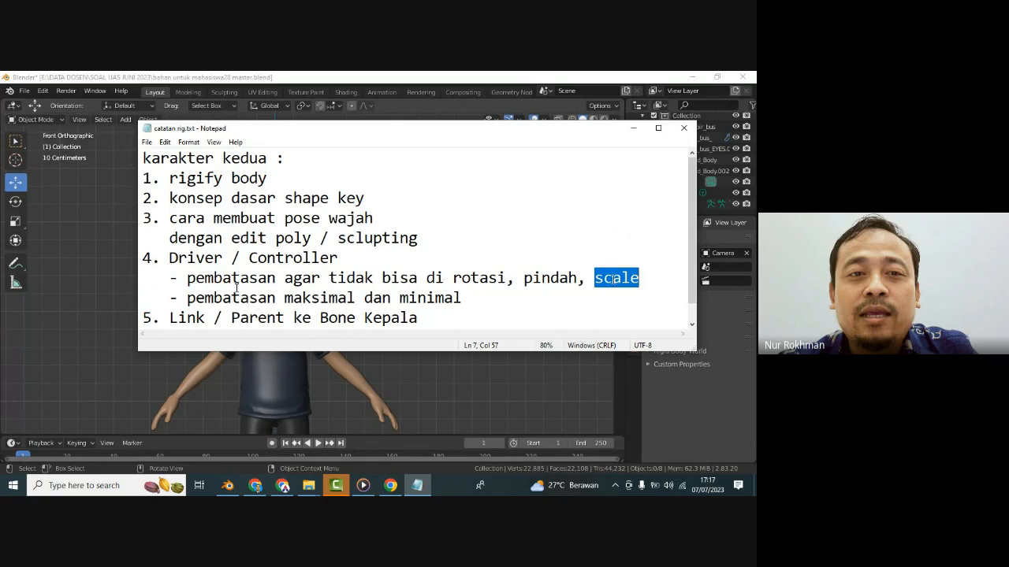
scroll(216, 330, "down", 1)
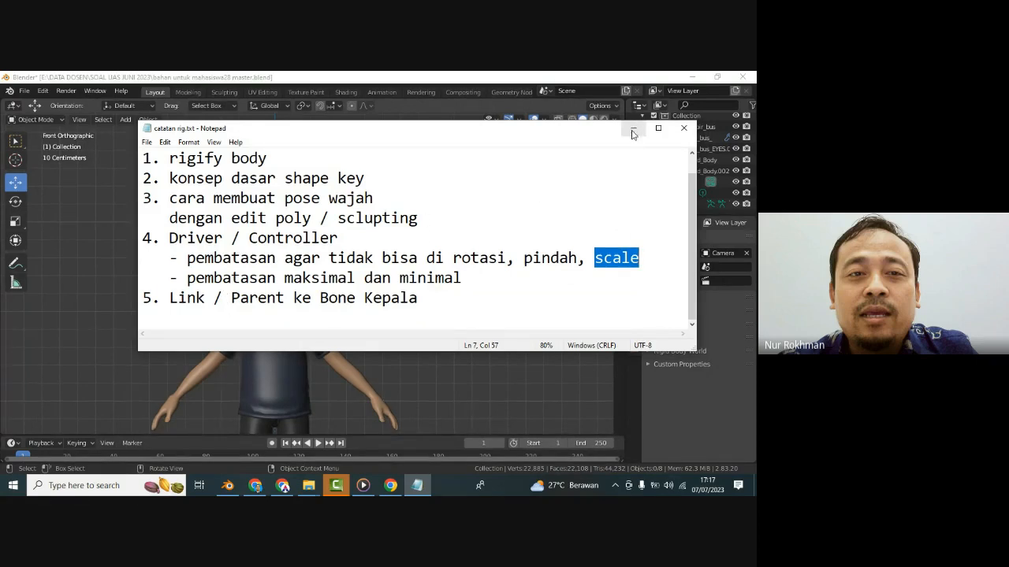
left_click_drag(170, 298, 419, 300)
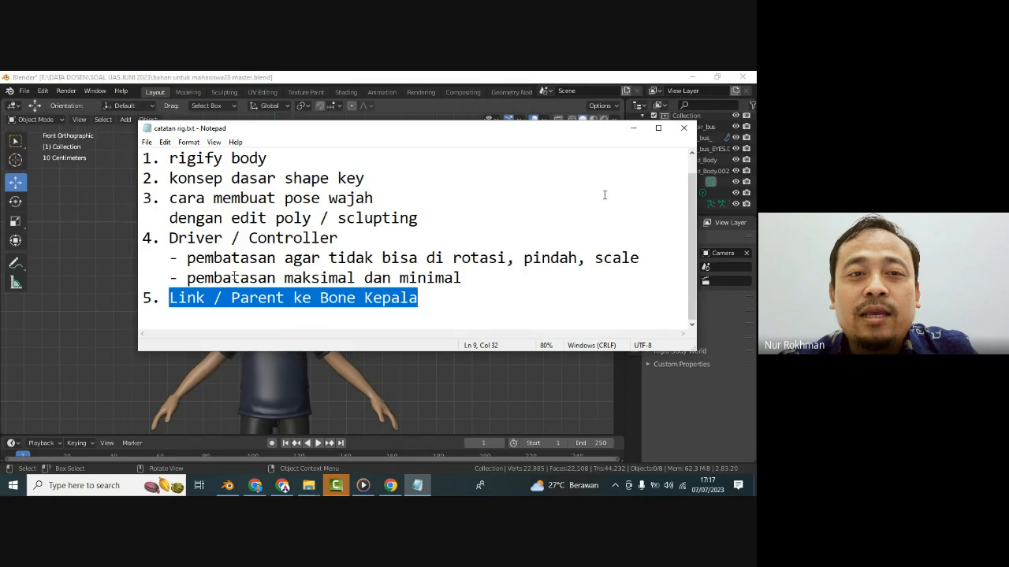
left_click(633, 128)
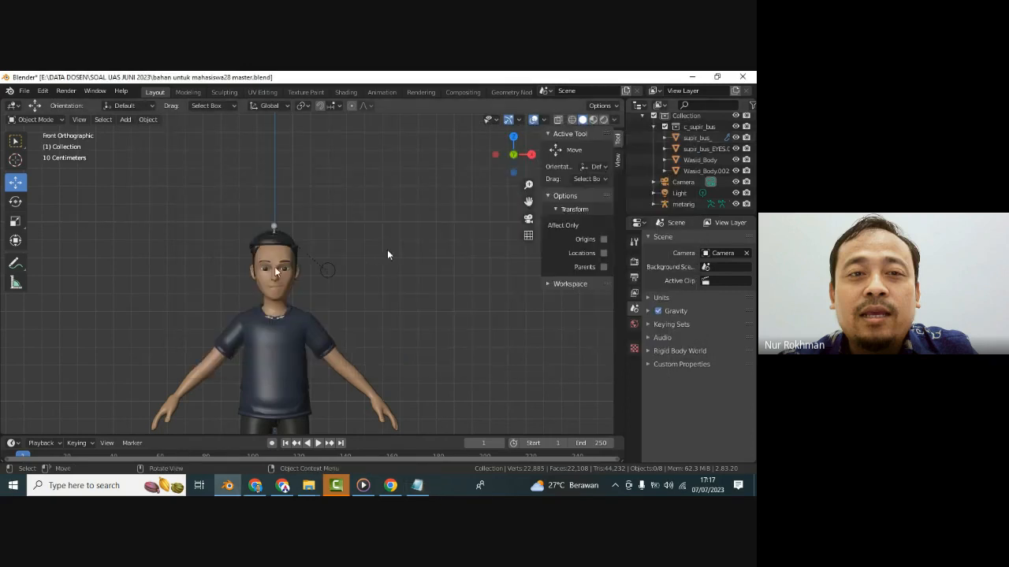
- Select the metarig armature by its head bone and save the file
scroll(267, 255, "up", 2)
left_click(257, 208)
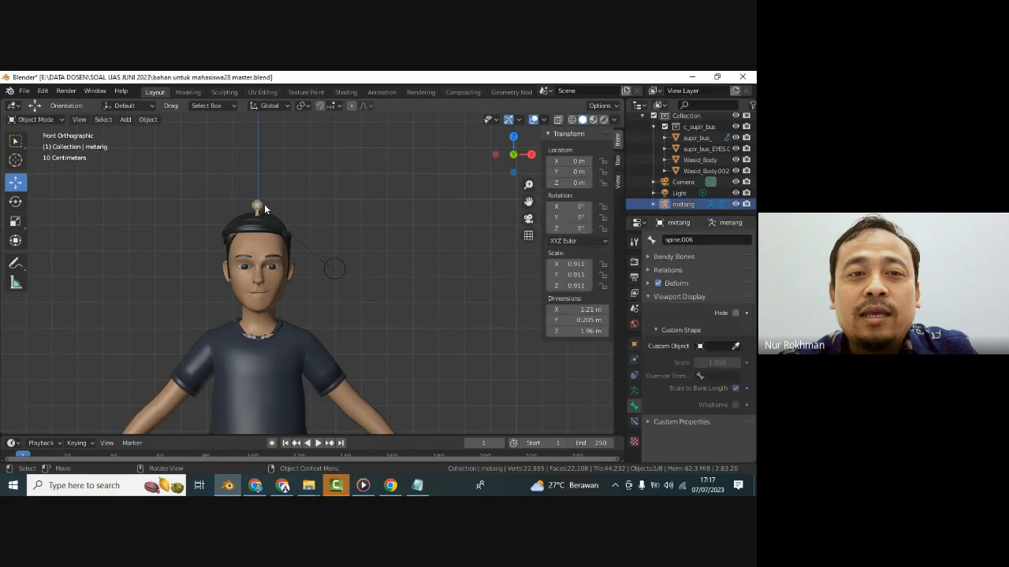
key("ctrl+s")
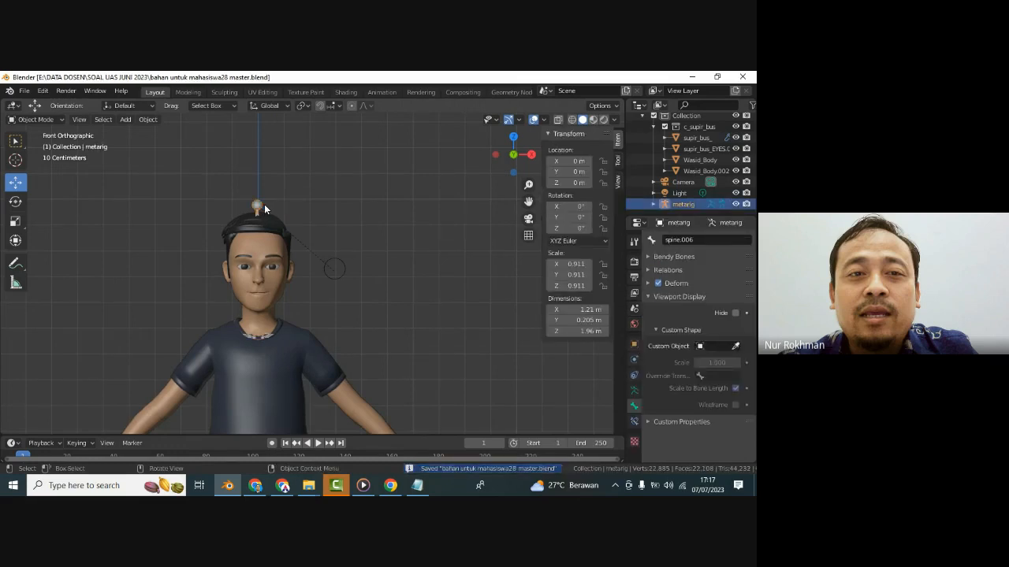
- Put the Wasid_Body mesh into Sculpt Mode and look through the available sculpting brushes, such as Grab, Inflate and Elastic Deform
scroll(275, 237, "up", 2)
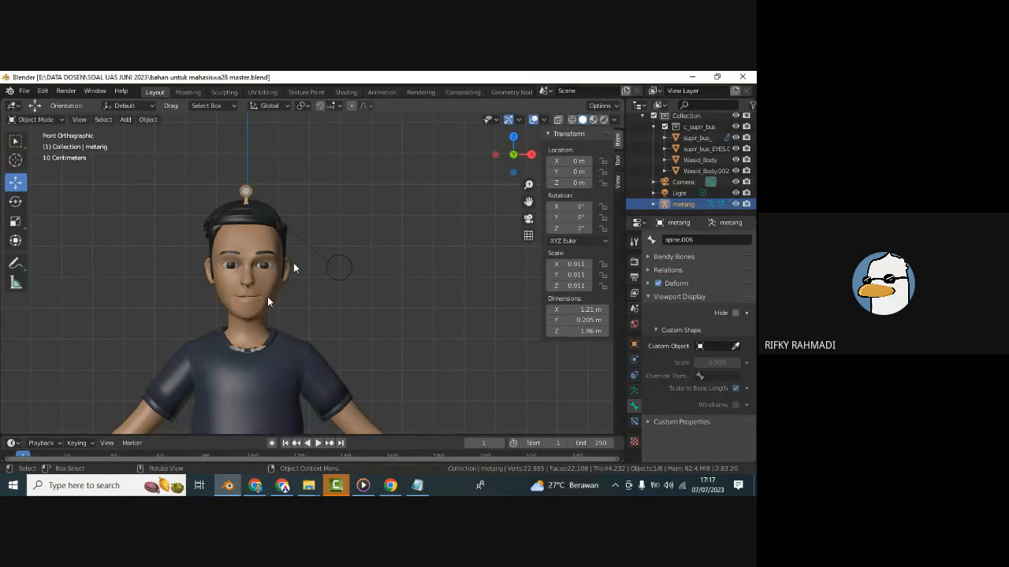
scroll(267, 296, "up", 3)
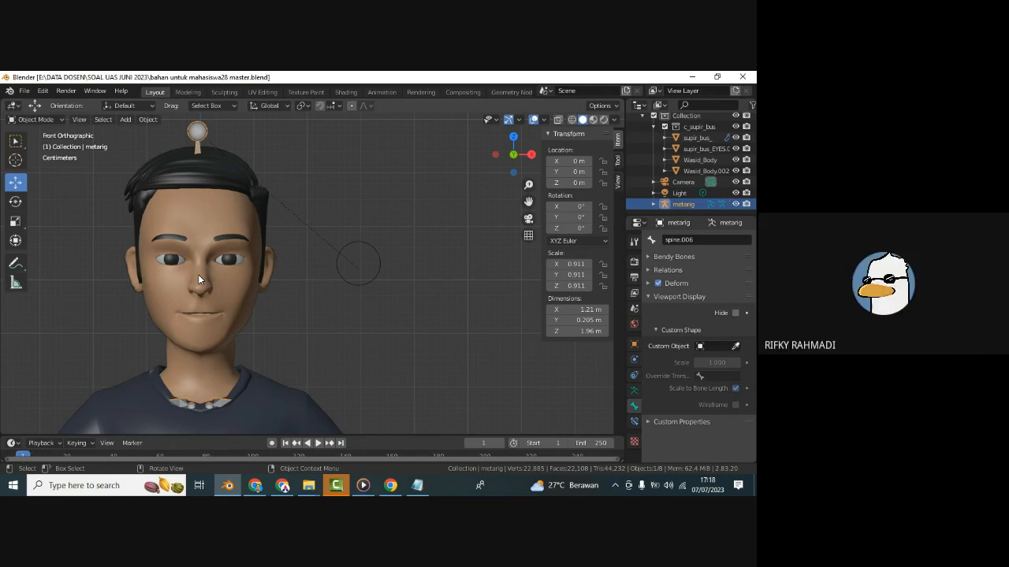
left_click(197, 218)
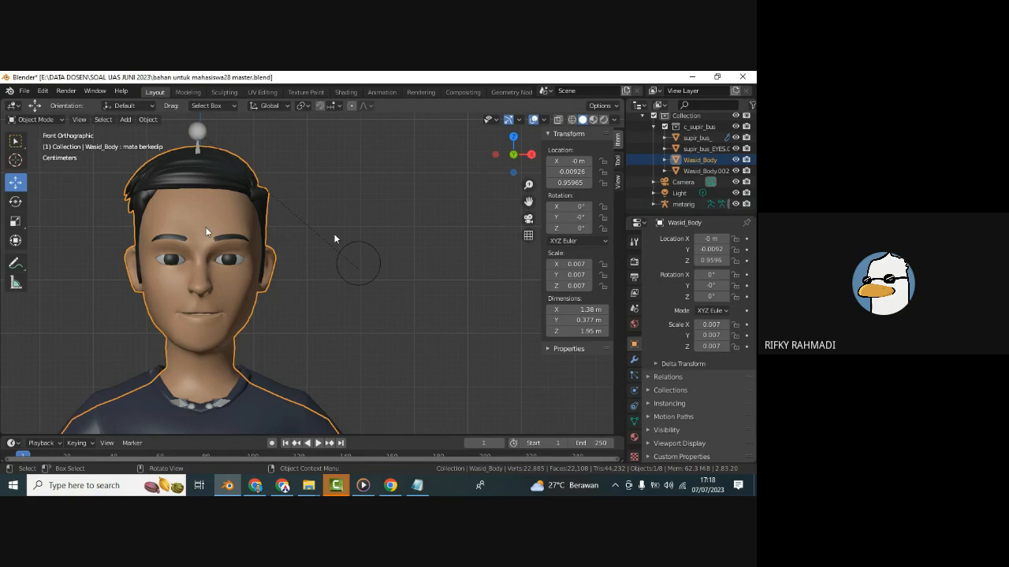
left_click(57, 123)
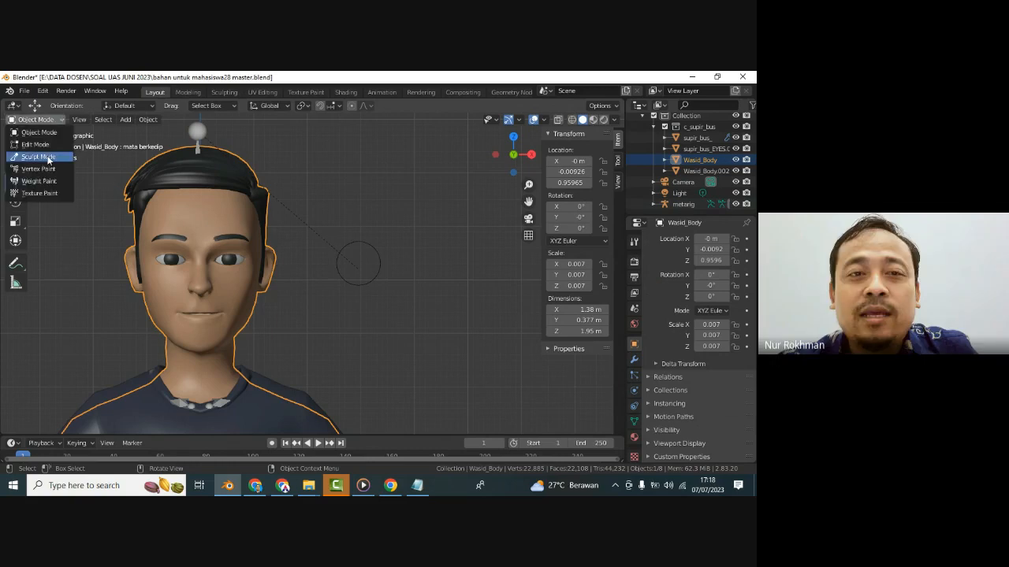
left_click(63, 159)
scroll(7, 314, "down", 3)
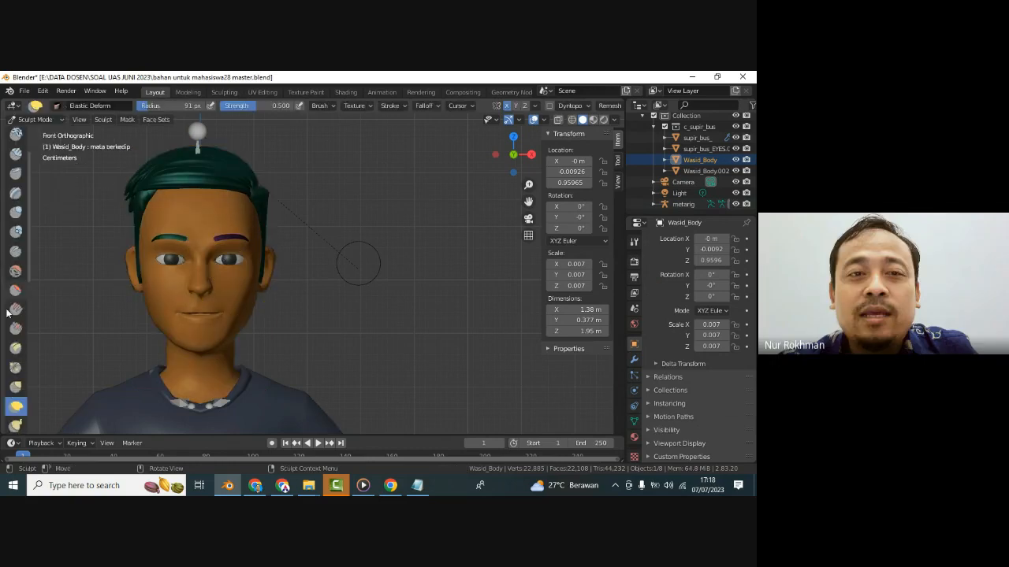
scroll(10, 323, "down", 3)
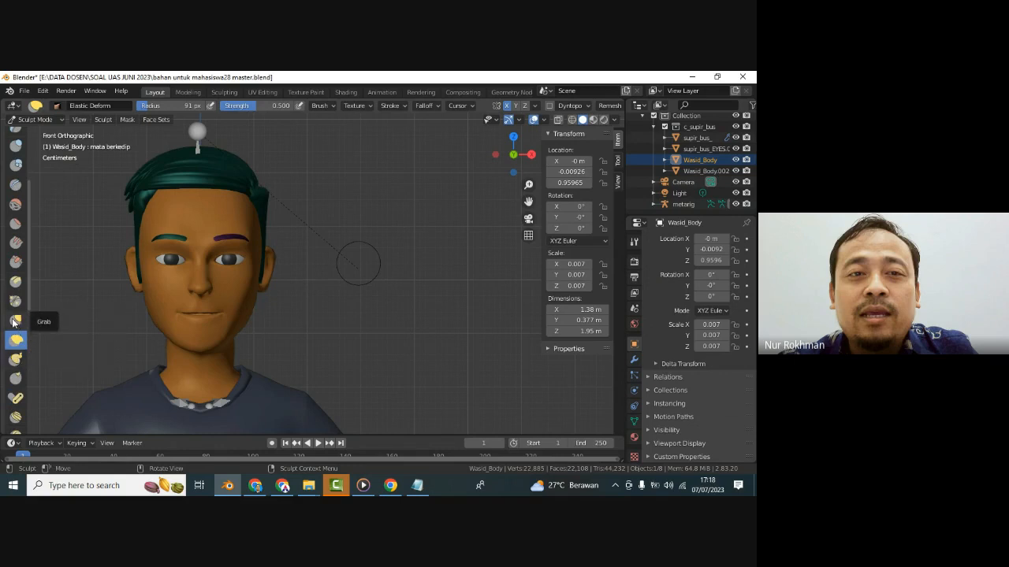
scroll(25, 219, "up", 3)
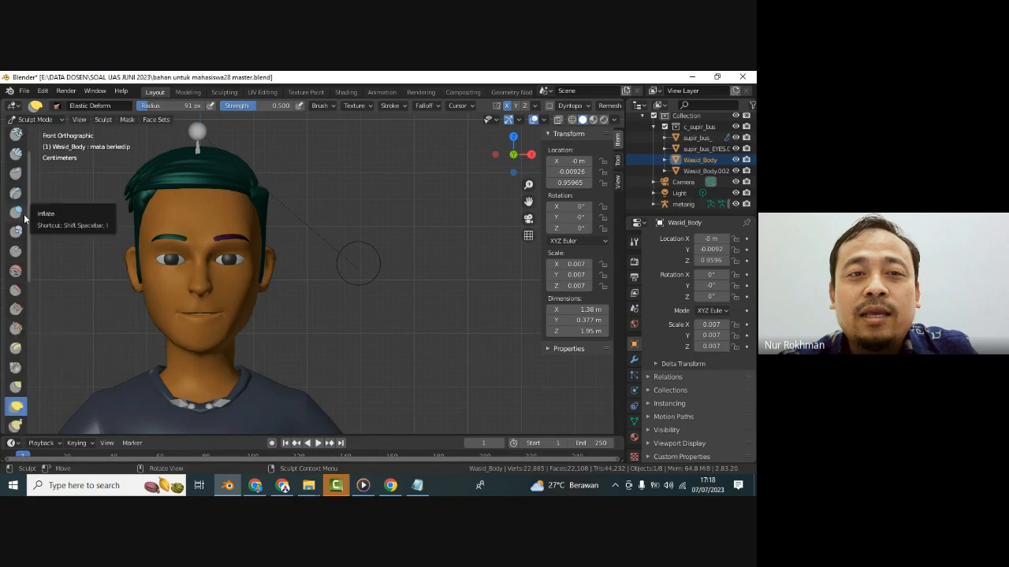
scroll(25, 163, "up", 2)
scroll(19, 339, "down", 5)
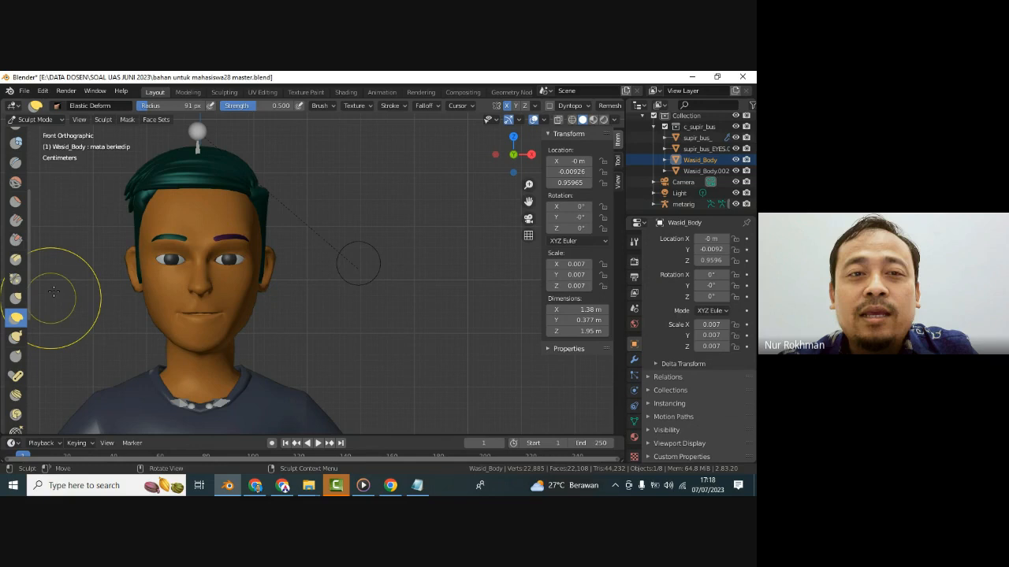
scroll(16, 205, "up", 5)
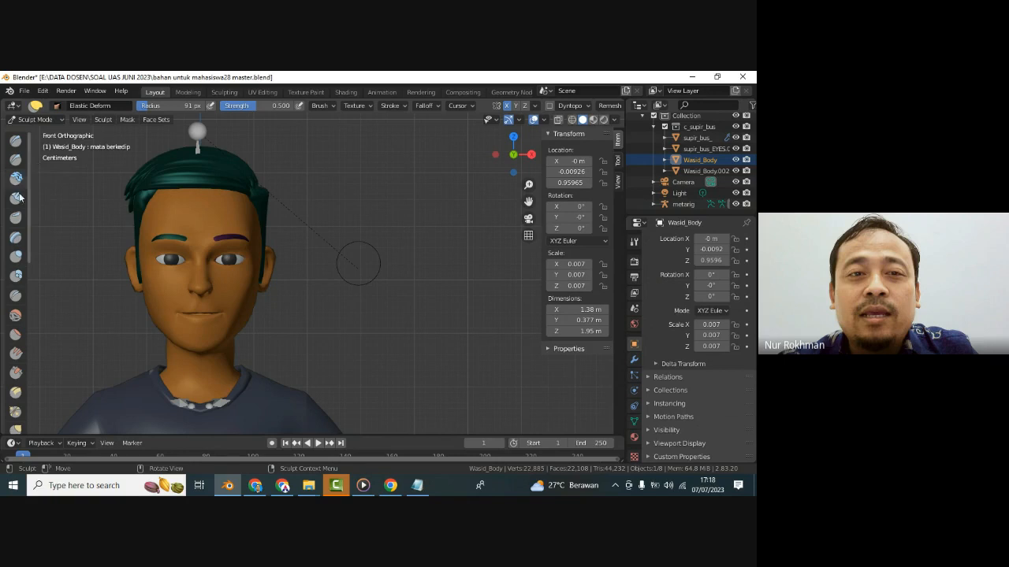
scroll(18, 236, "down", 4)
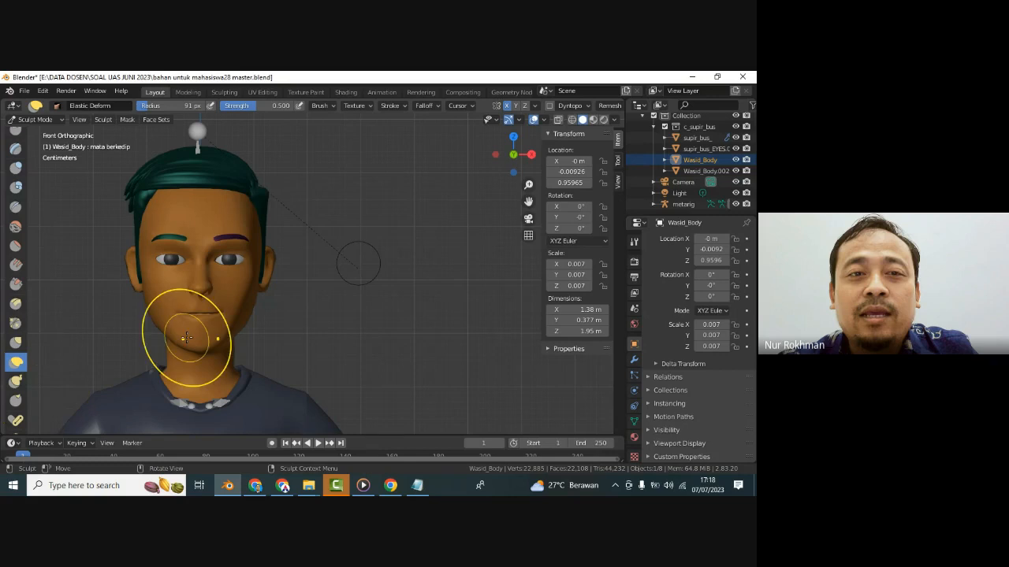
- Return the body mesh to Object Mode, deselect it and save the file
left_click(35, 119)
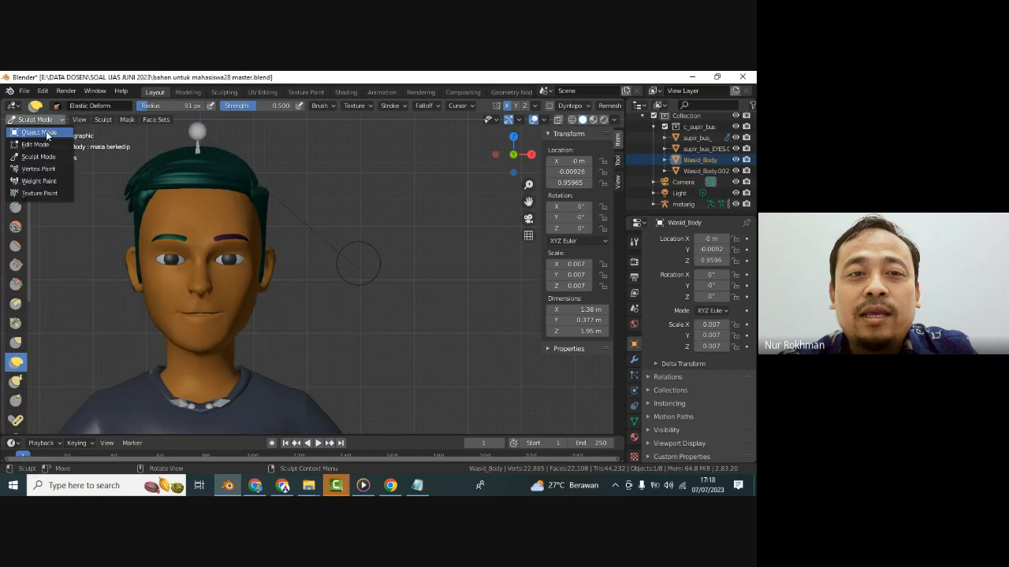
left_click(37, 134)
left_click(336, 188)
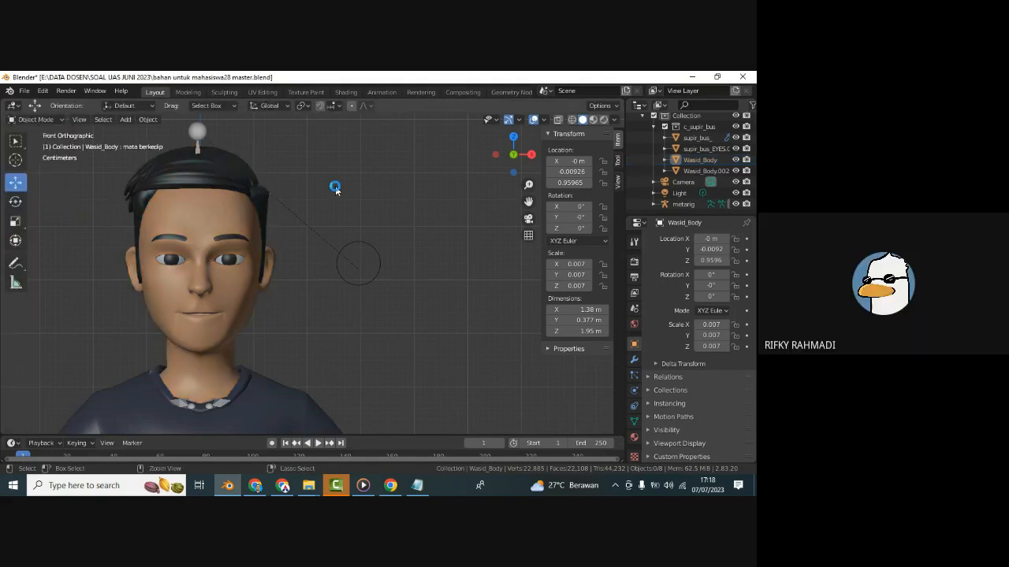
key("ctrl+s")
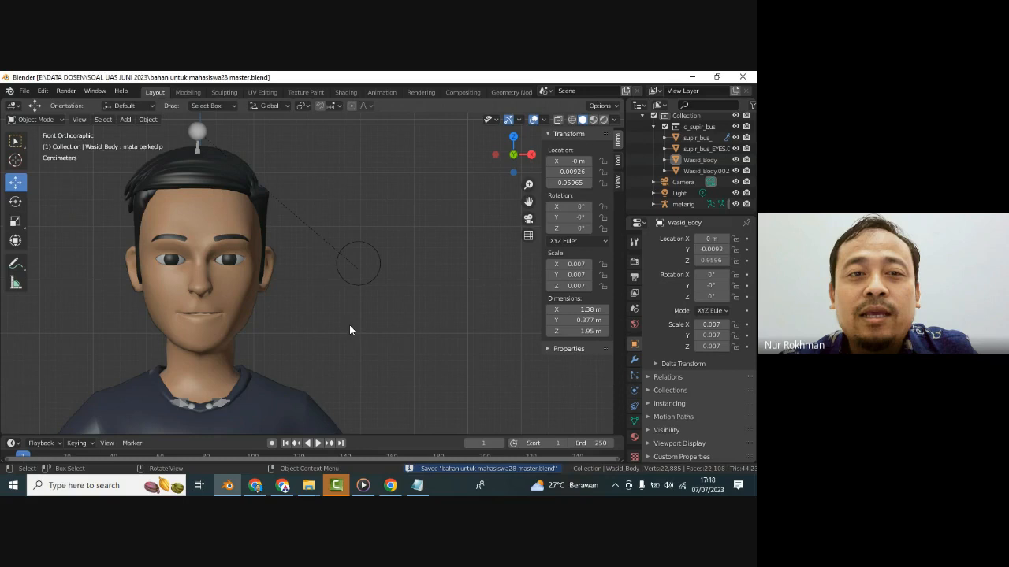
scroll(349, 329, "down", 2)
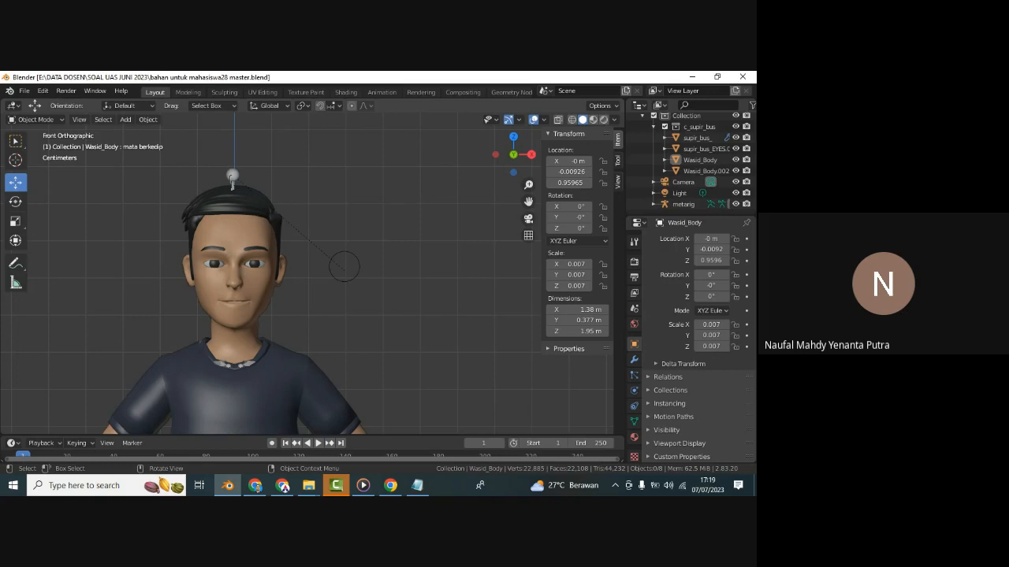
key("ctrl+s")
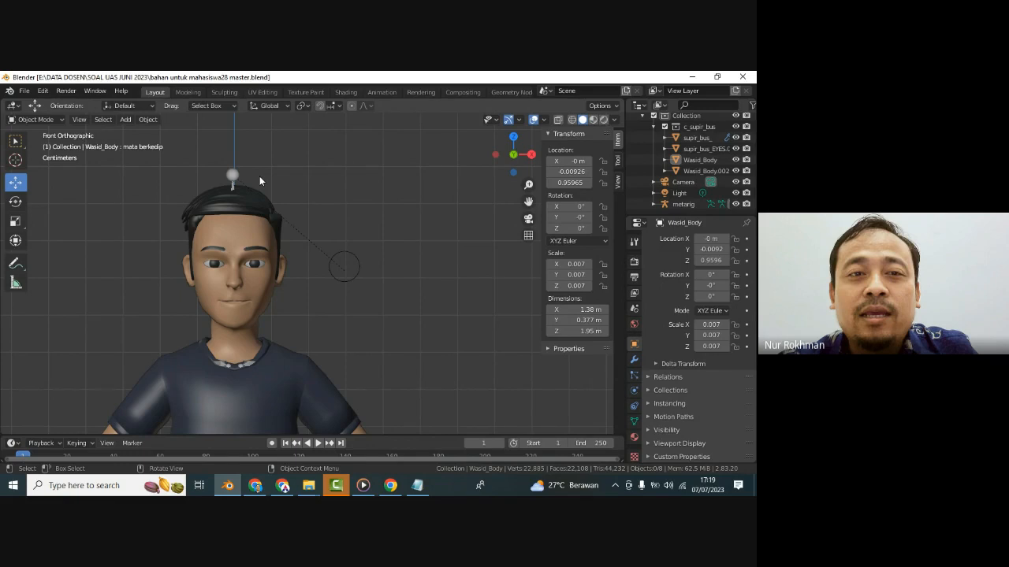
- Try to raise the eye controller rig beside the head in Object Mode, and undo the move
left_click(347, 254)
left_click_drag(347, 225, 355, 198)
key("ctrl+s")
key("ctrl+z")
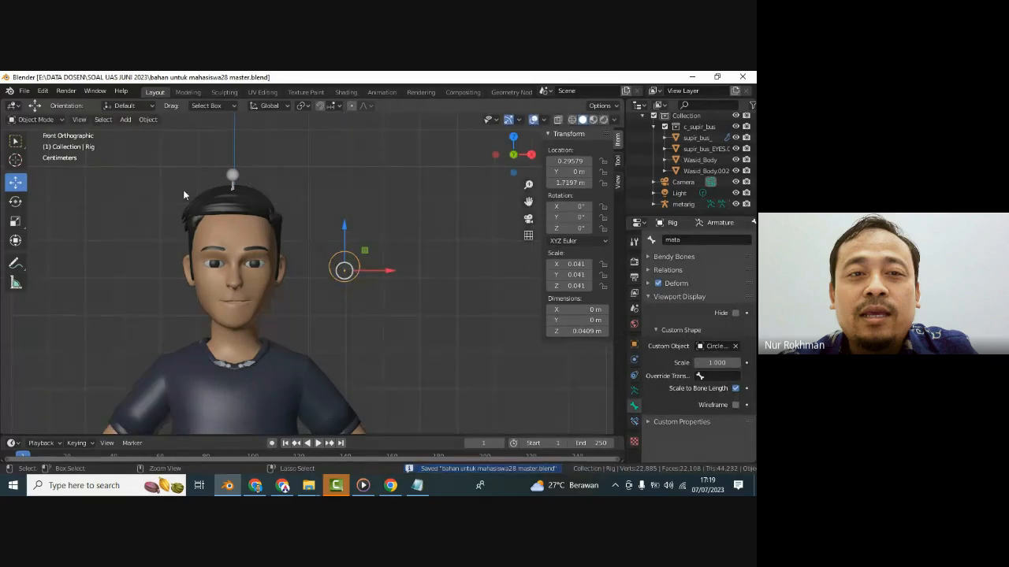
- Switch the eye controller rig to Pose Mode, lower the mata bone about 0.037 m on Z, deselect it and save the file
left_click(32, 119)
left_click(31, 157)
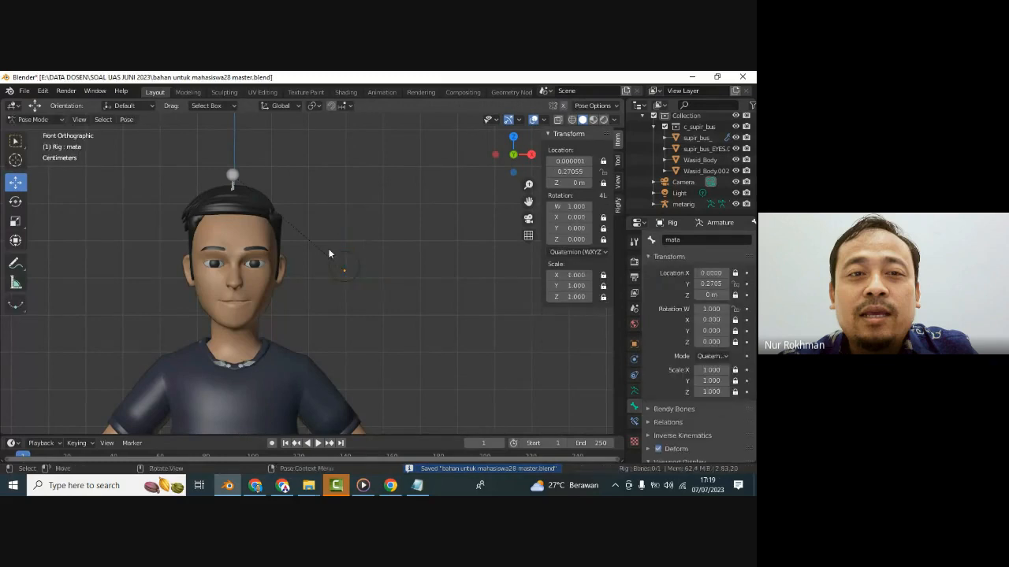
left_click(345, 265)
mouse_move(345, 233)
left_mouse_down()
mouse_move(345, 220)
mouse_move(346, 238)
left_mouse_up()
scroll(346, 240, "up", 1)
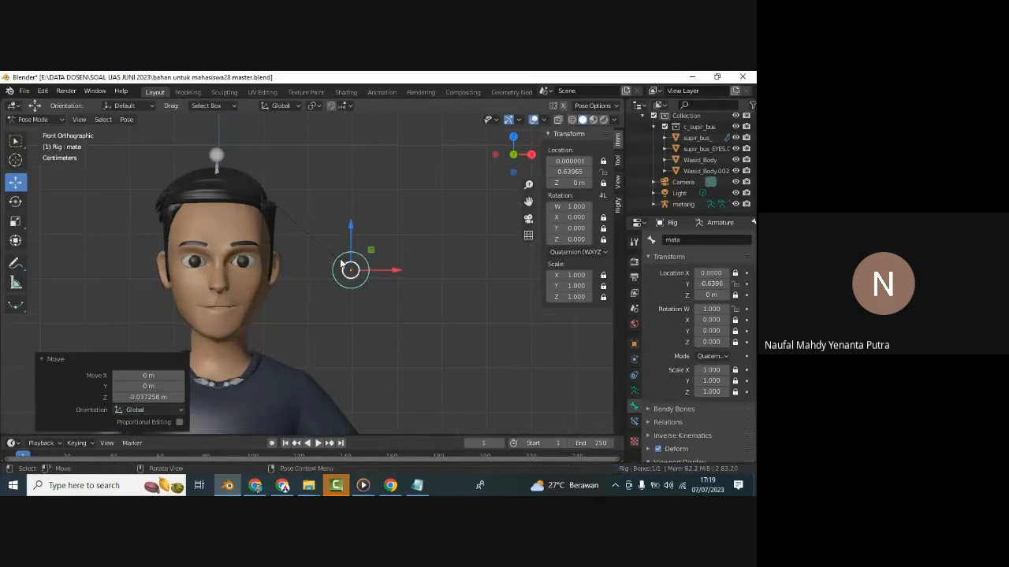
scroll(353, 249, "up", 1)
key("ctrl+s")
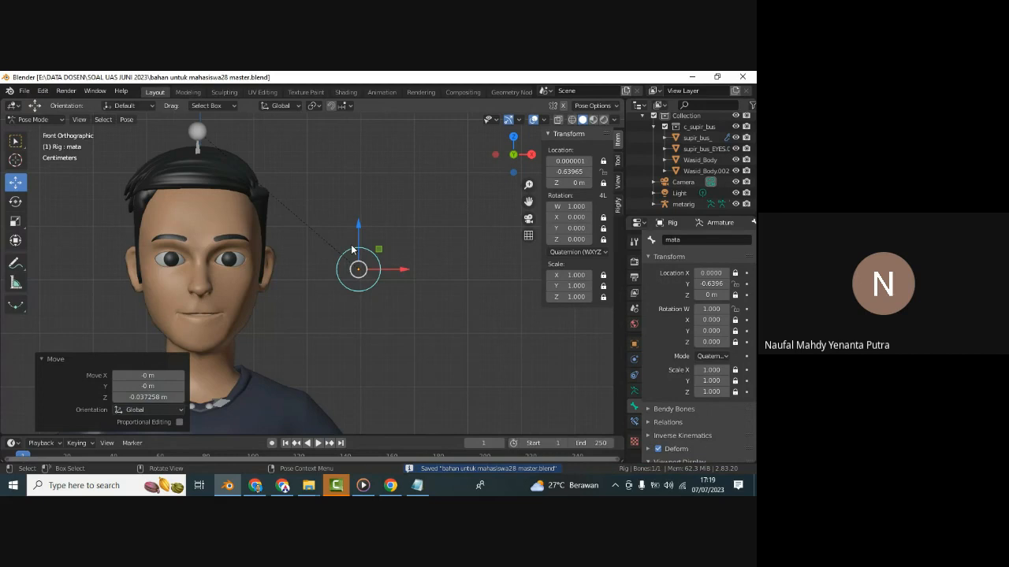
scroll(351, 249, "down", 2)
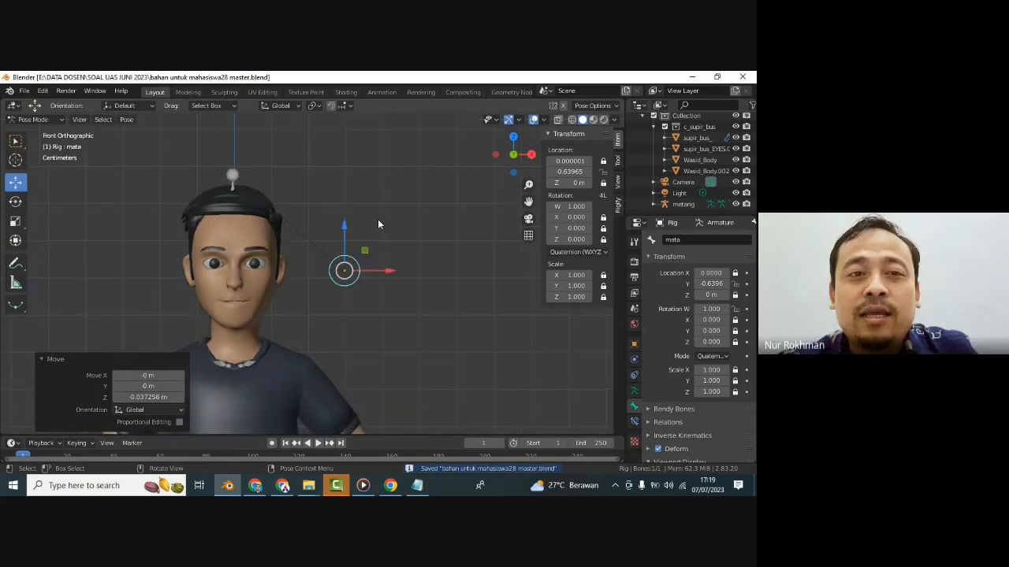
left_click(379, 217)
key("ctrl+s")
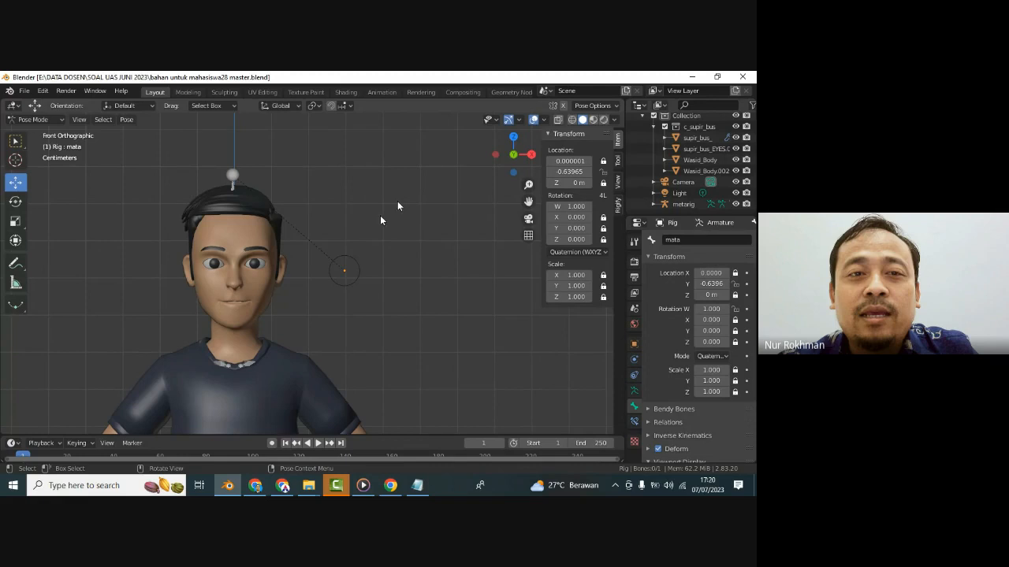
- Switch to Chrome and stop sharing the screen in the Google Meet session
left_click(256, 485)
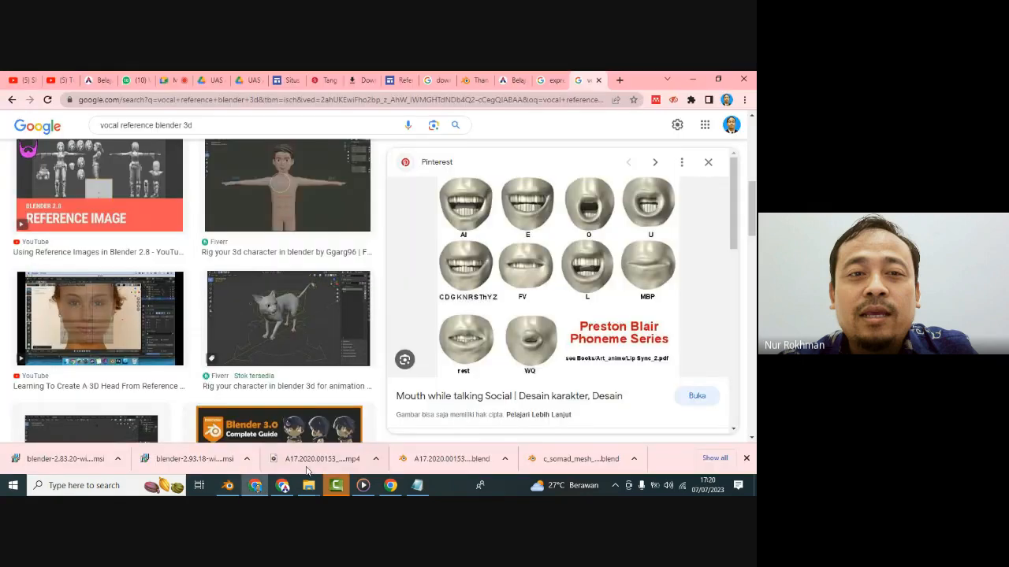
left_click(390, 486)
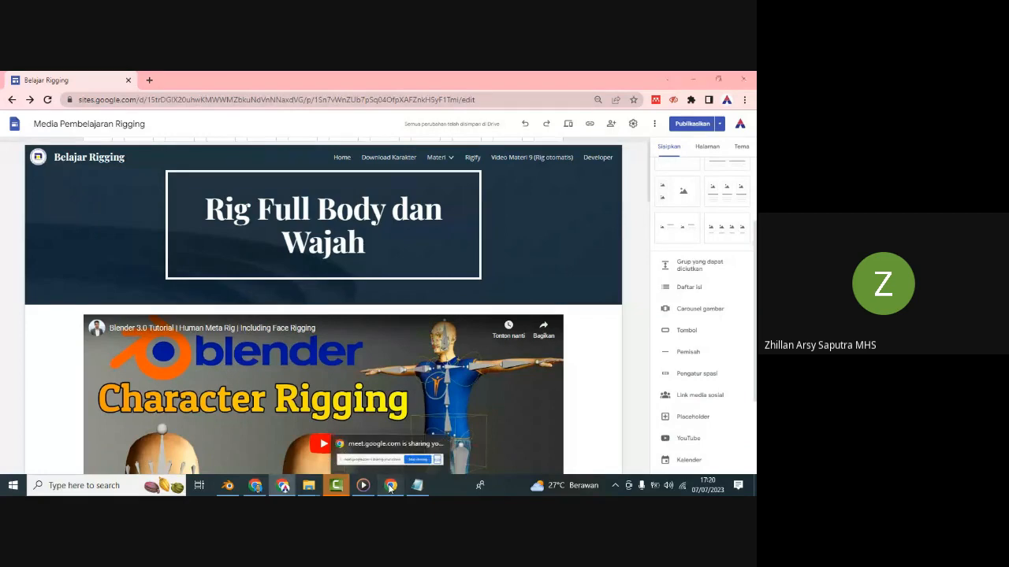
left_click(390, 486)
left_click(436, 459)
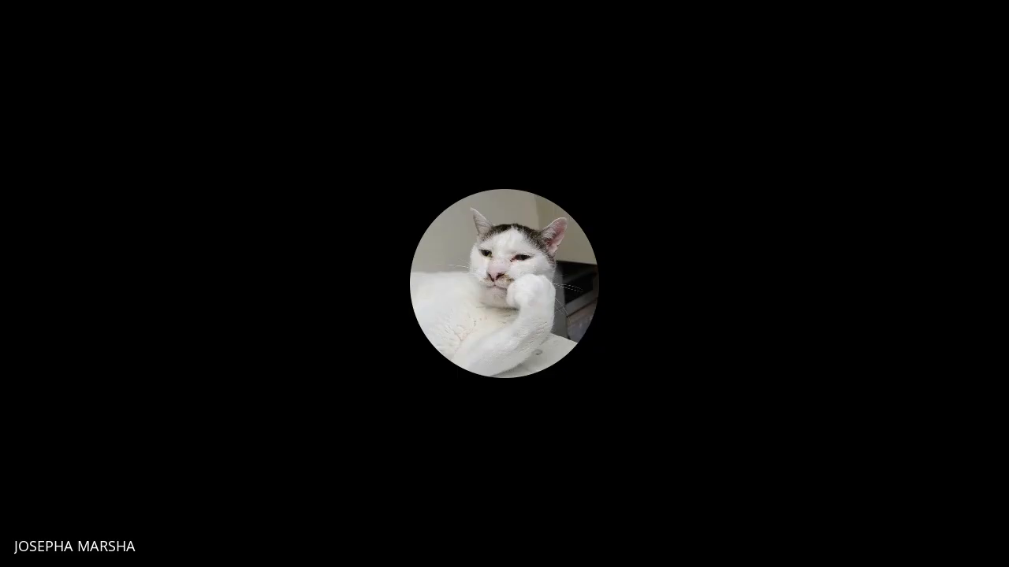